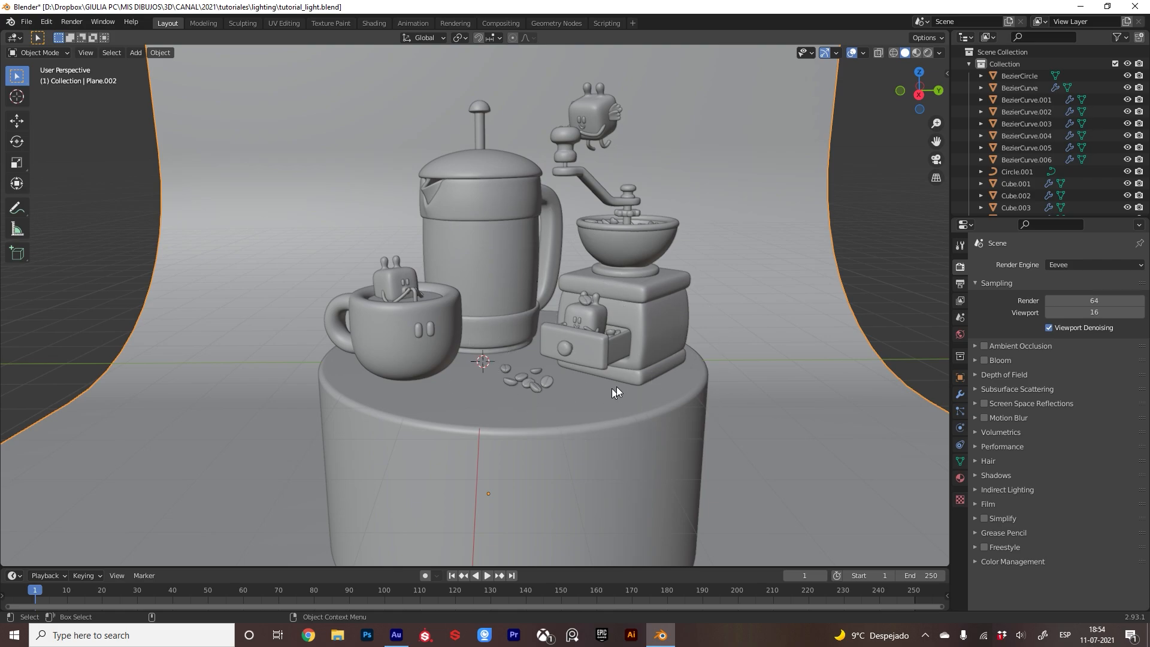
# Inspect the coffee set model on its cylindrical pedestal from several angles and distances
pyautogui.moveTo(616, 386); pyautogui.dragTo(634, 355, button='middle')
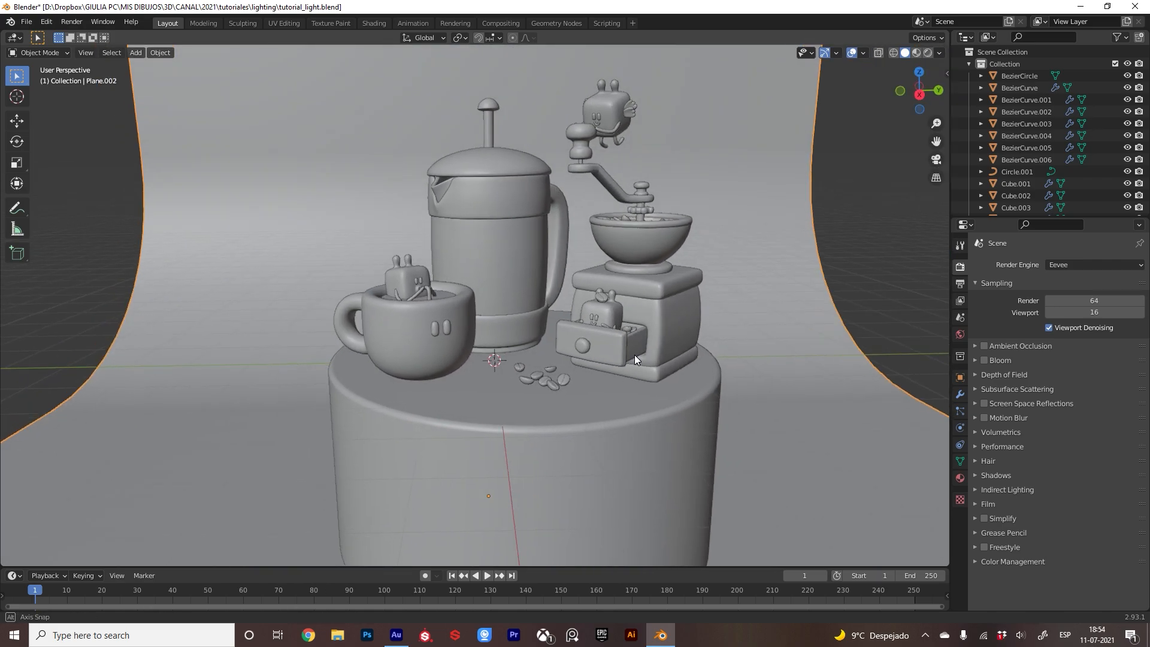
pyautogui.keyDown('alt'); pyautogui.moveTo(635, 355); pyautogui.dragTo(630, 354); pyautogui.keyUp('alt')
pyautogui.keyDown('alt'); pyautogui.moveTo(495, 351); pyautogui.dragTo(490, 347); pyautogui.keyUp('alt')
pyautogui.keyDown('alt'); pyautogui.moveTo(590, 347); pyautogui.dragTo(525, 342, button='right'); pyautogui.keyUp('alt')
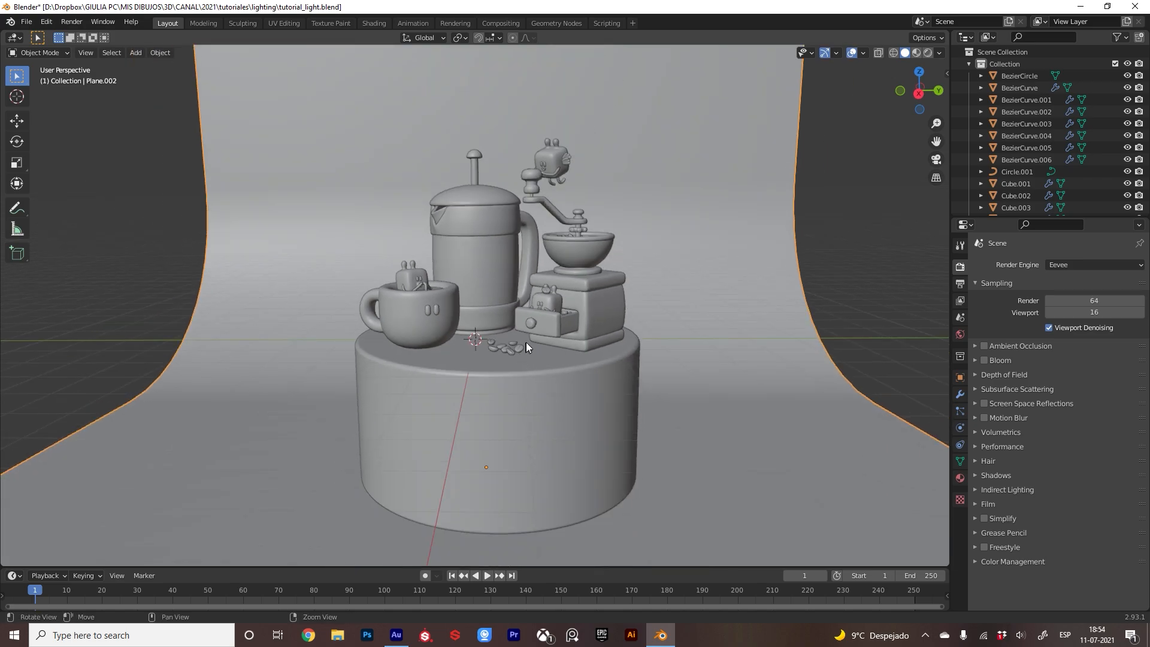
pyautogui.moveTo(526, 343)
pyautogui.mouseDown(button='middle')
pyautogui.moveTo(449, 352)
pyautogui.moveTo(552, 359)
pyautogui.moveTo(531, 351)
pyautogui.mouseUp(button='middle')
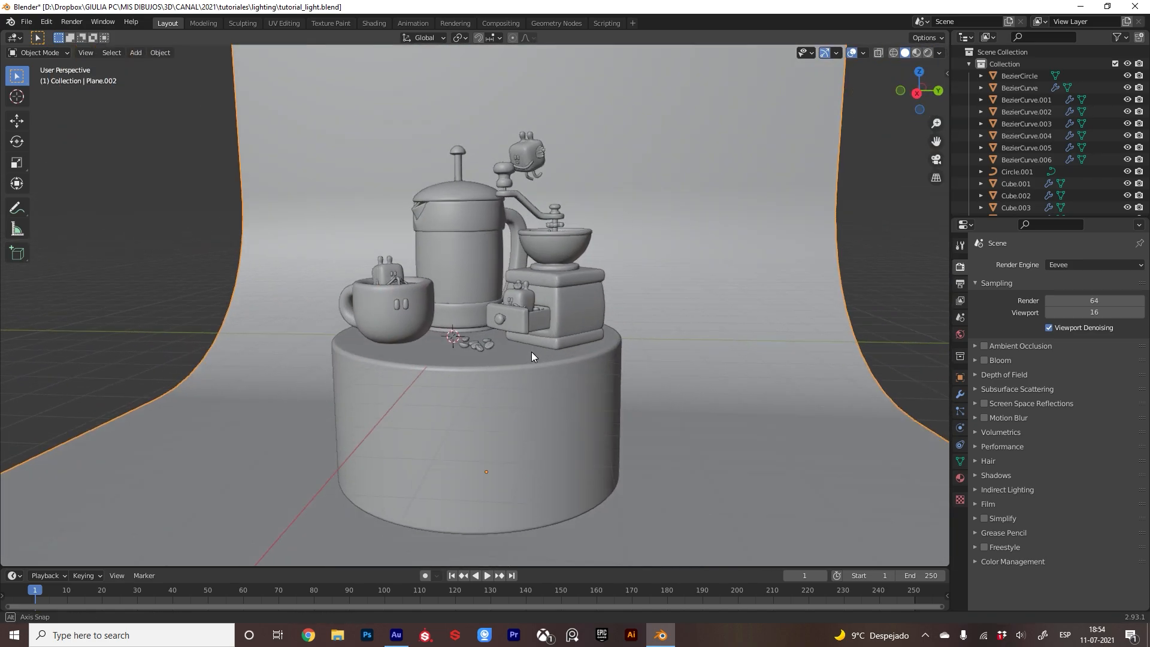
pyautogui.scroll(6, 500, 328)
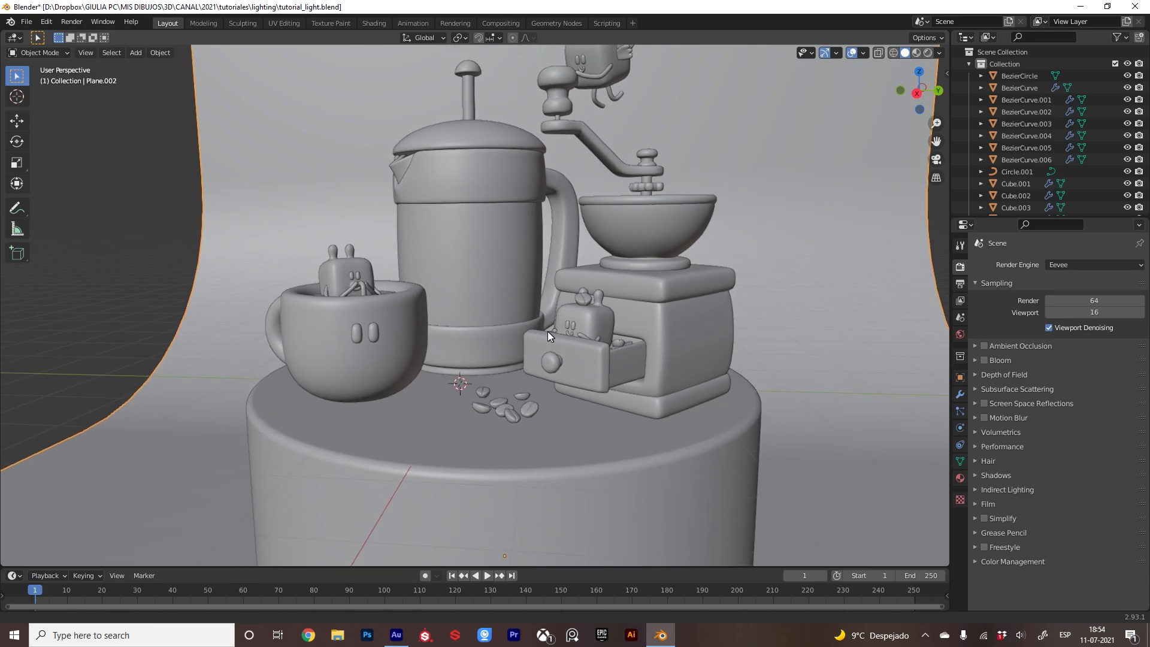
pyautogui.moveTo(605, 360); pyautogui.dragTo(673, 358, button='middle')
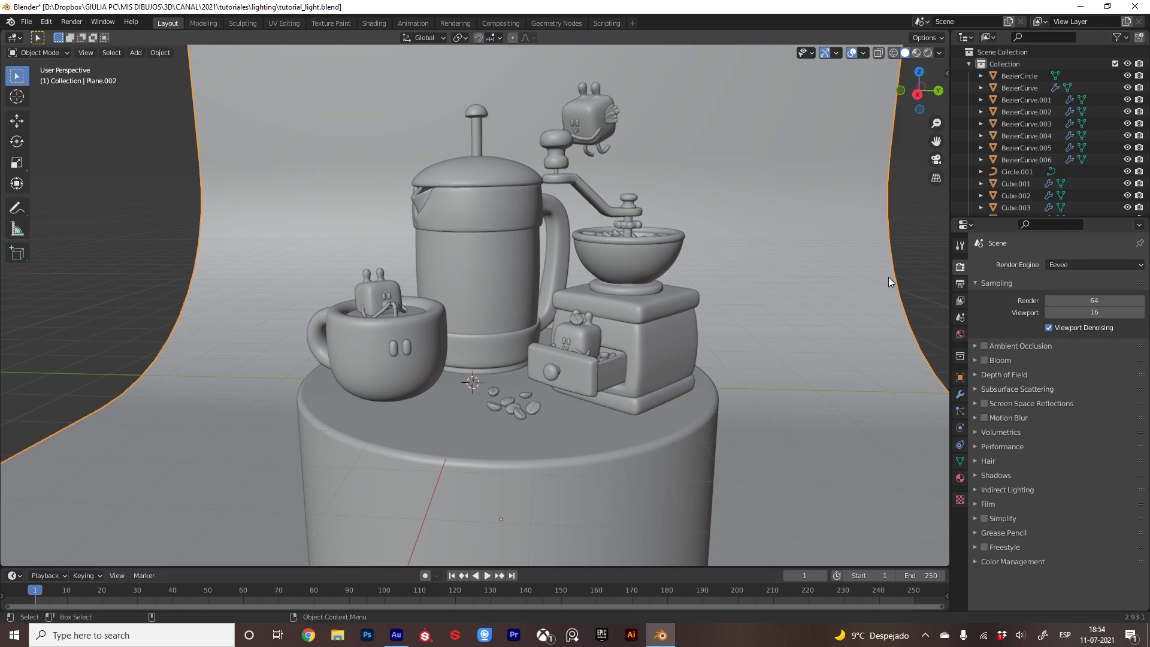
# Try the Cycles render engine and switch back to Eevee
pyautogui.click(1055, 266)
pyautogui.click(1063, 307)
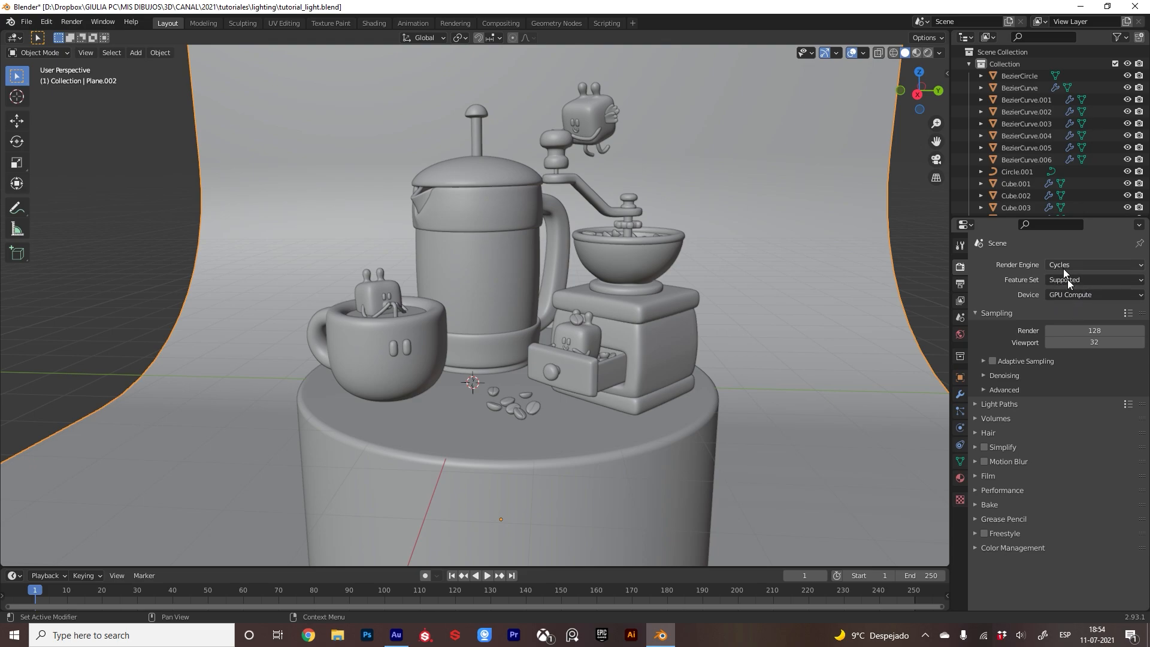
pyautogui.click(1058, 267)
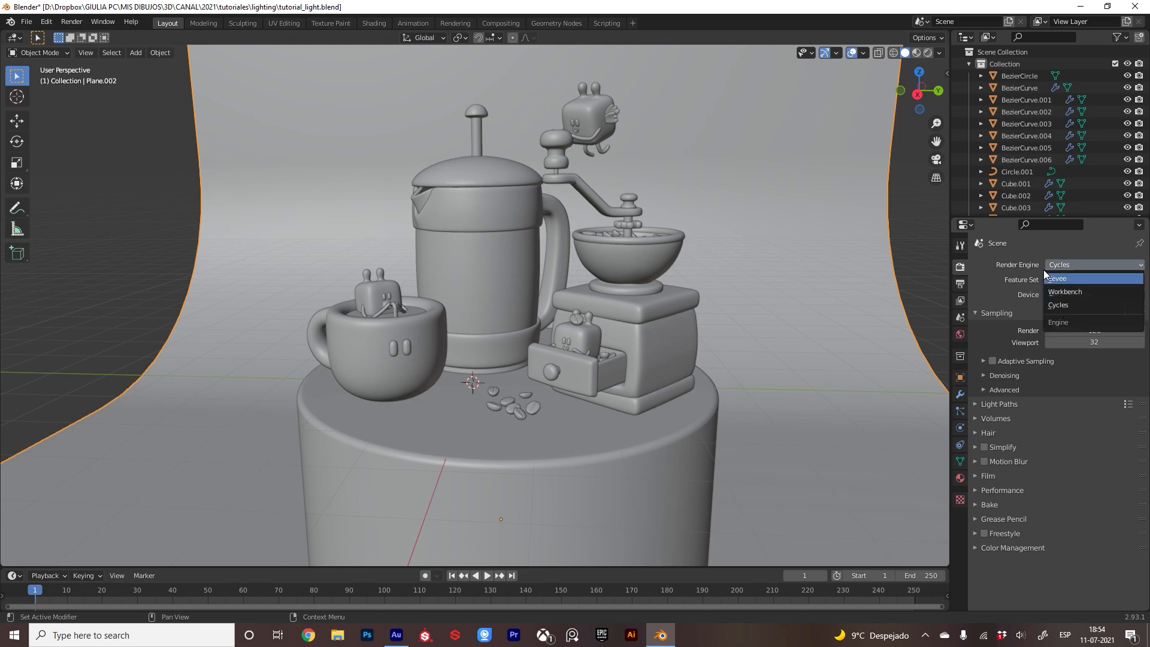
pyautogui.click(1067, 278)
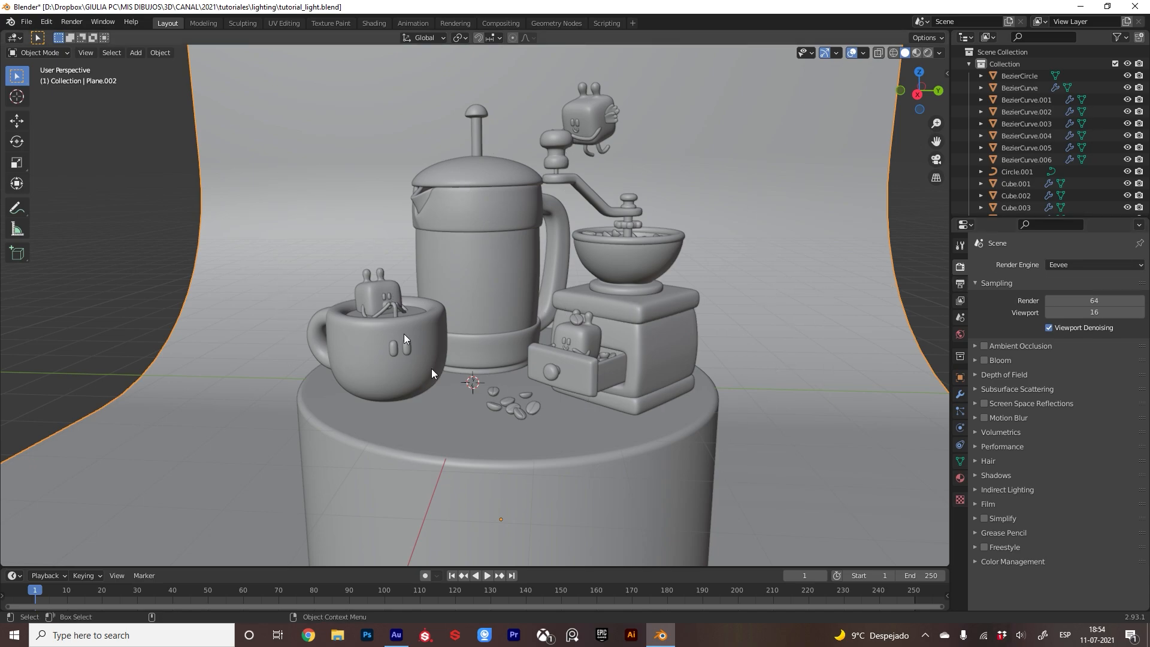
# Set the render engine to Cycles with GPU Compute as the device
pyautogui.click(1073, 265)
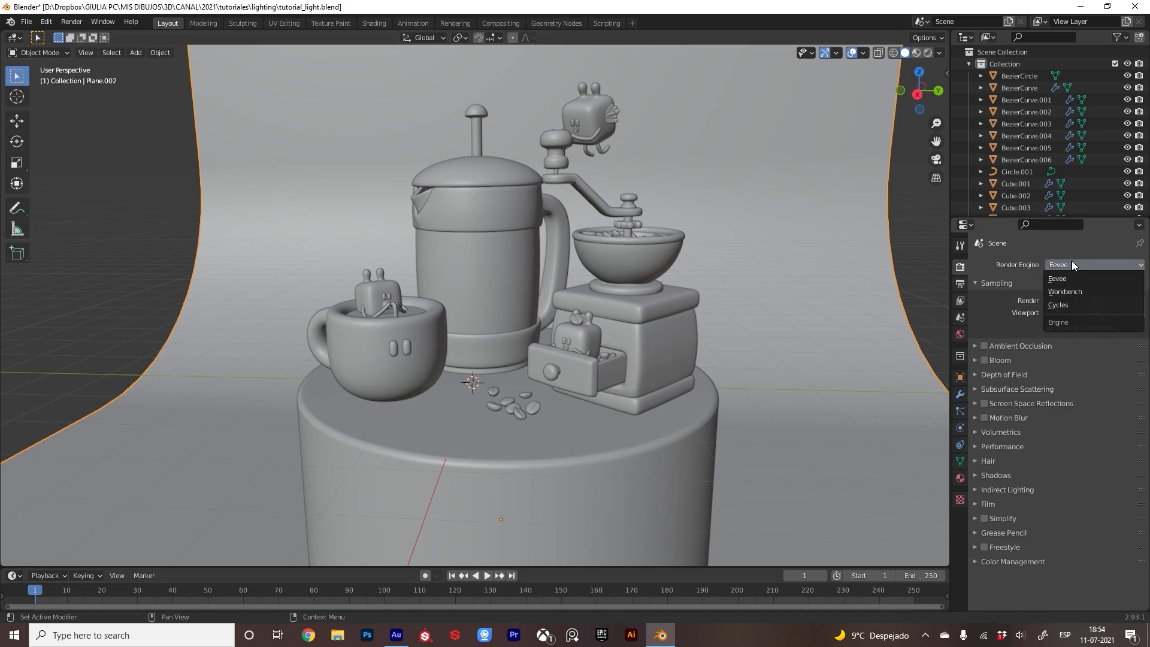
pyautogui.click(1063, 307)
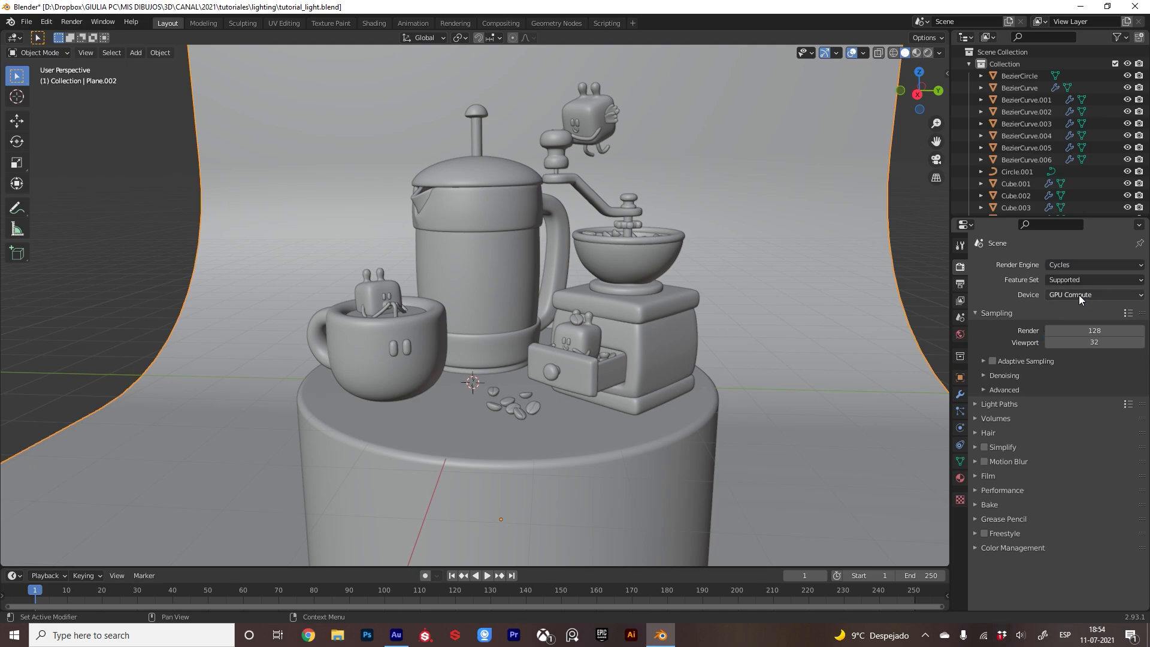
pyautogui.click(1079, 295)
pyautogui.click(1067, 321)
# Review the Cycles render device options in the system preferences and close the preferences
pyautogui.click(46, 22)
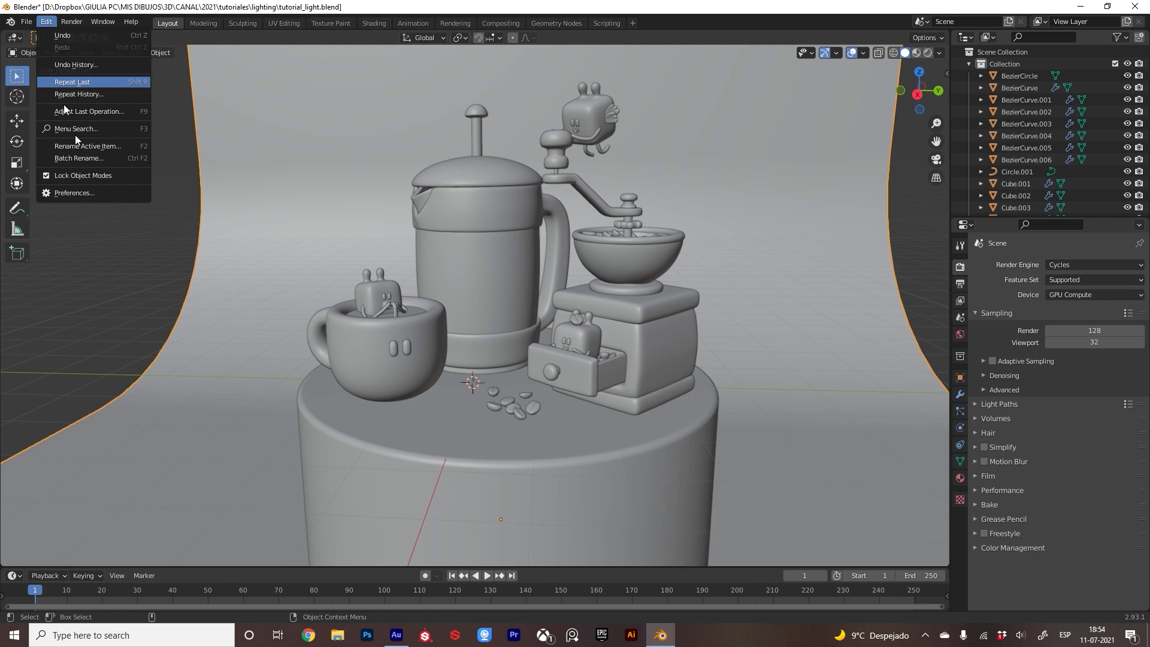
pyautogui.click(80, 196)
pyautogui.moveTo(186, 37); pyautogui.dragTo(612, 131)
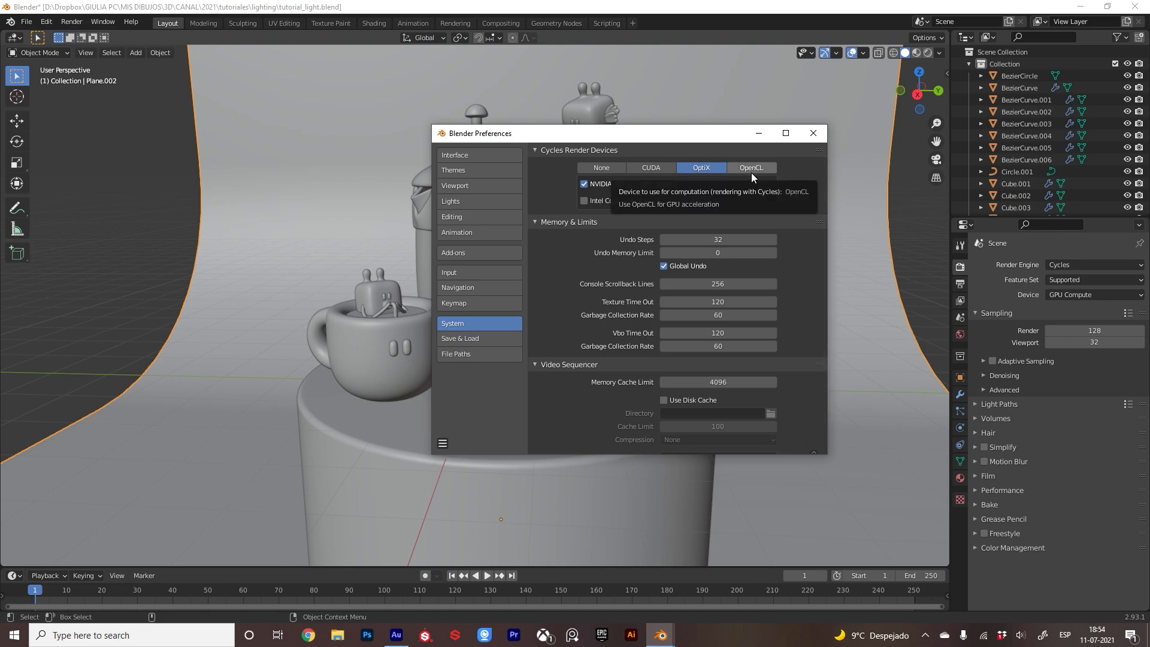
pyautogui.click(814, 133)
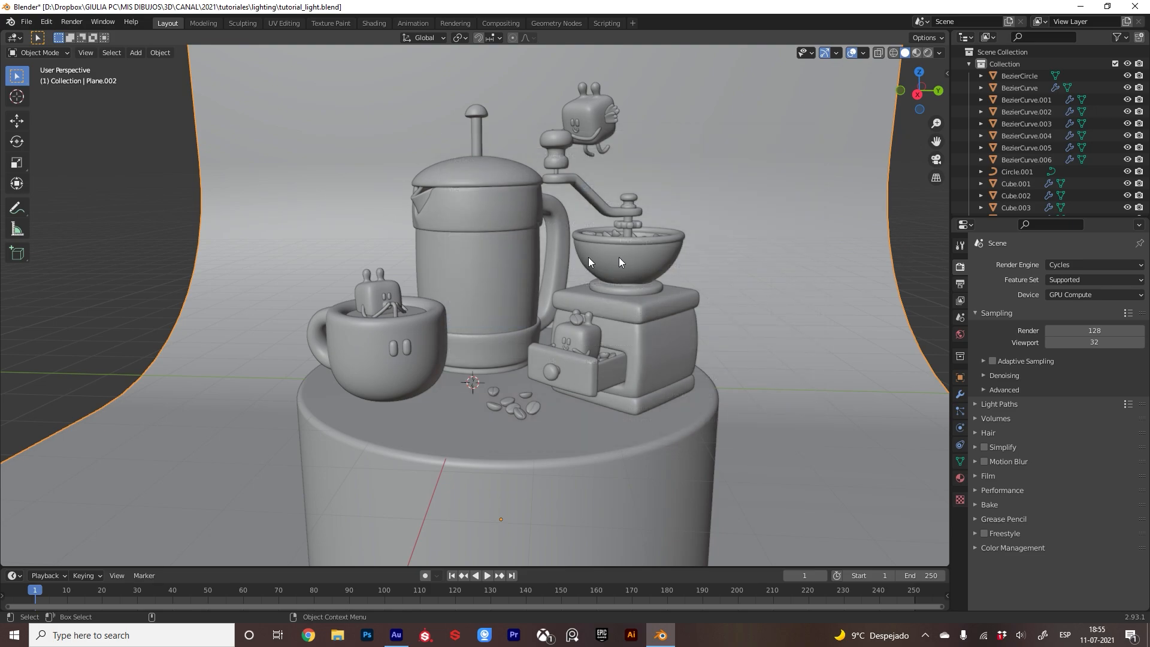
# Switch the 3D viewport to rendered shading with the coffee set in view
pyautogui.scroll(2, 705, 268)
pyautogui.scroll(3, 718, 273)
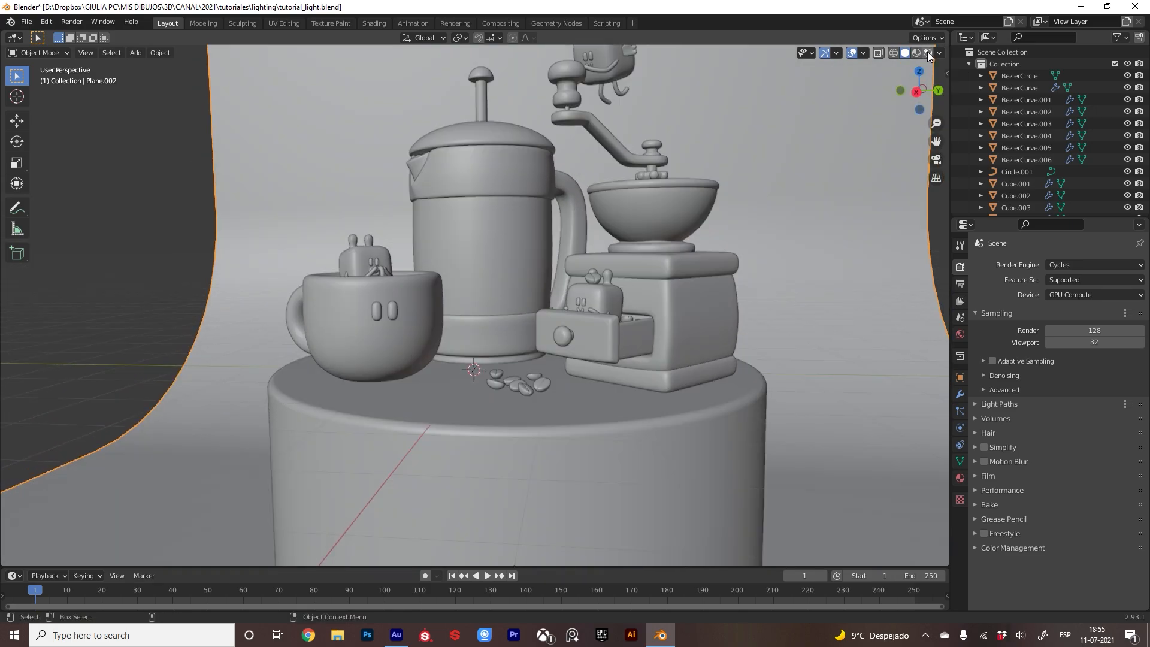
pyautogui.click(928, 54)
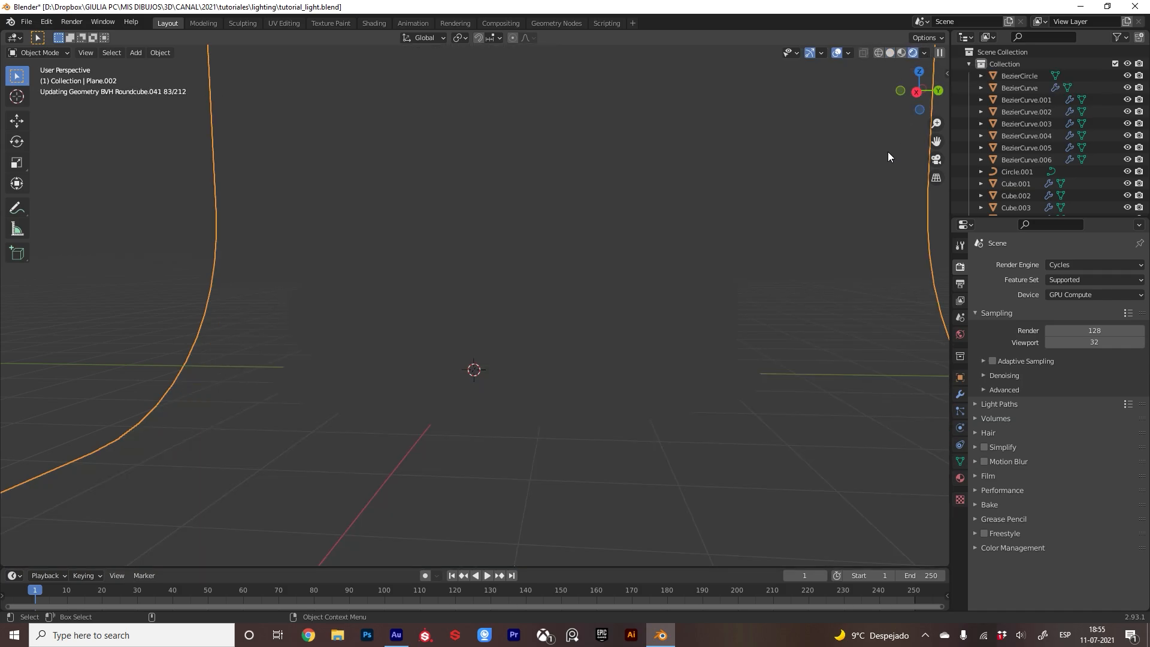
pyautogui.keyDown('shift'); pyautogui.moveTo(575, 219); pyautogui.dragTo(482, 245, button='middle'); pyautogui.keyUp('shift')
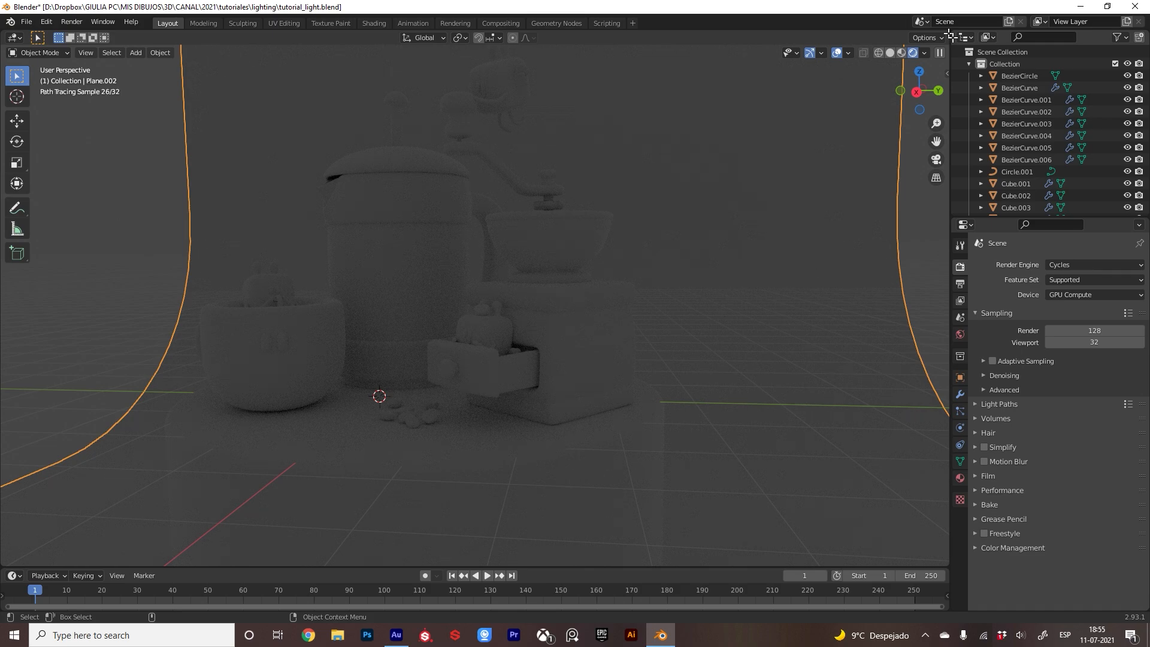
# Split the 3D viewport into two side by side, one in rendered shading and one in solid shading
pyautogui.moveTo(944, 32); pyautogui.dragTo(439, 46)
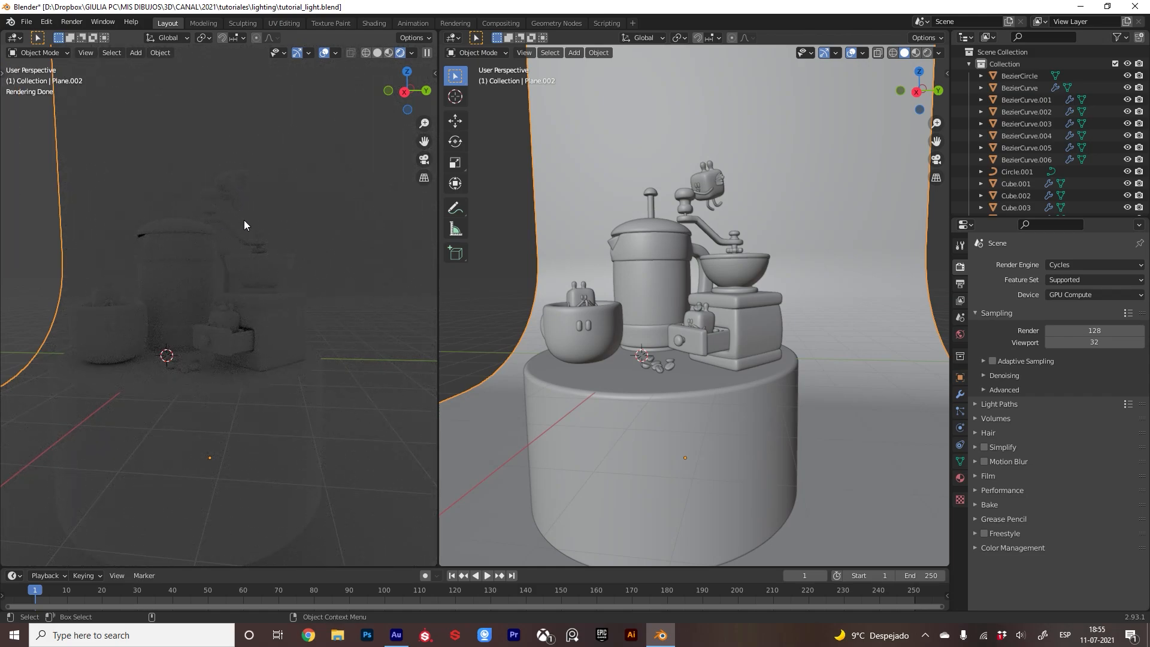
pyautogui.press('n')
pyautogui.press('n')
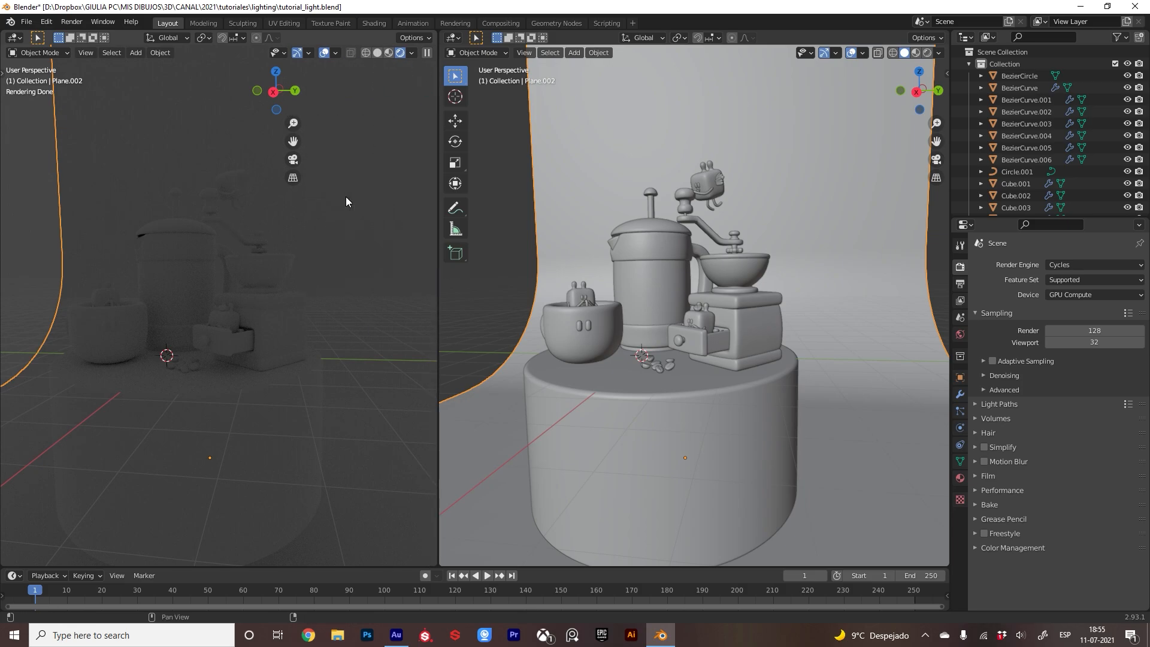
# Hide the overlays and gizmos in the rendered viewport
pyautogui.click(335, 53)
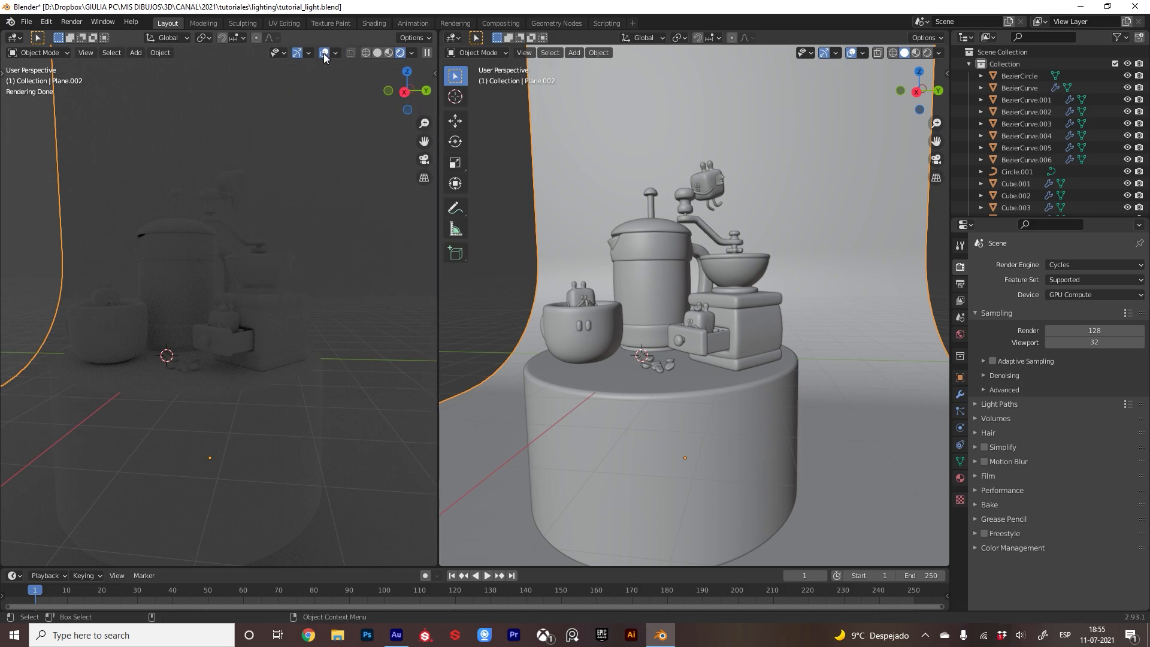
pyautogui.click(324, 53)
pyautogui.click(296, 53)
pyautogui.moveTo(240, 184); pyautogui.dragTo(250, 231, button='middle')
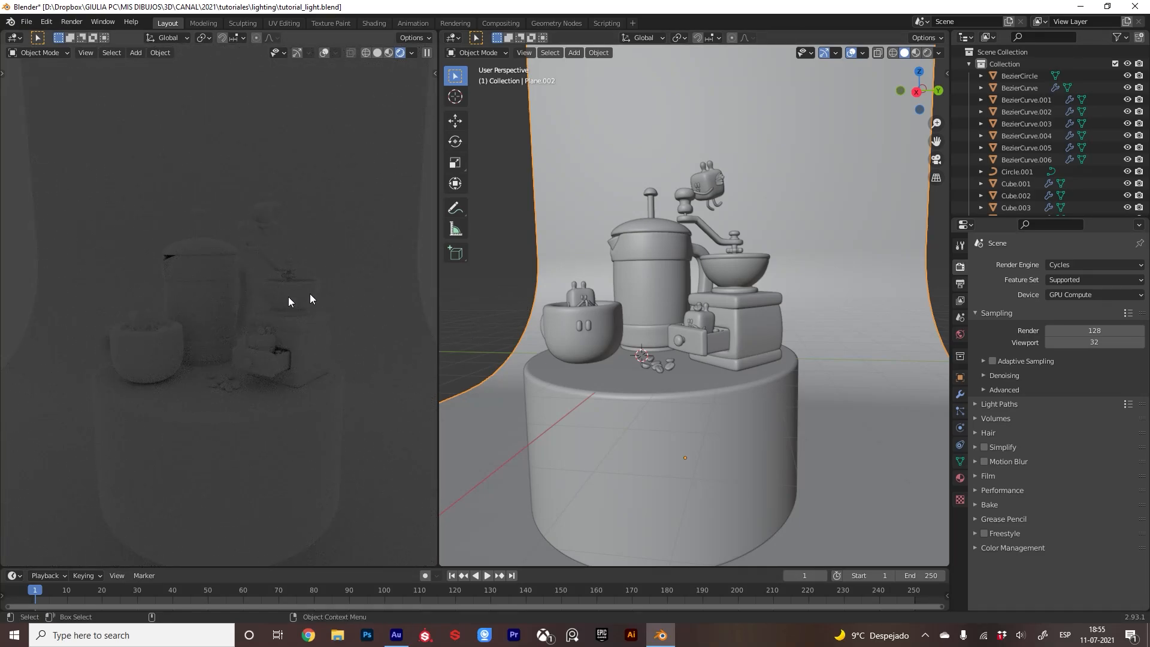
pyautogui.moveTo(310, 294); pyautogui.dragTo(298, 298, button='middle')
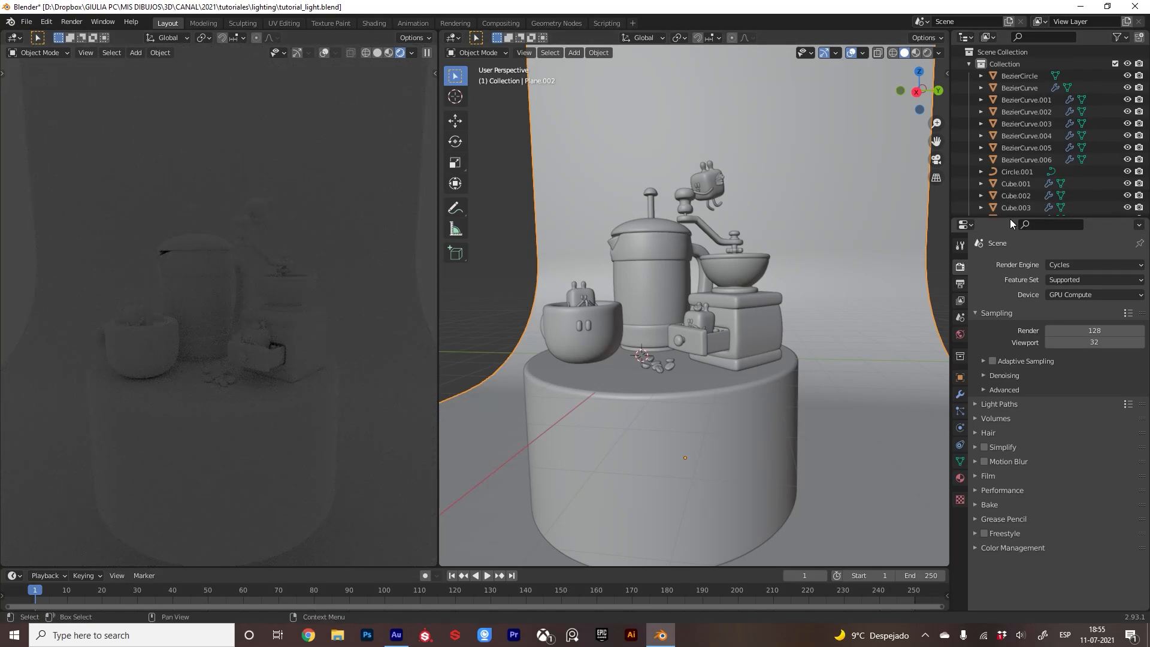
# Add a camera to the scene from the solid viewport
pyautogui.click(571, 293)
pyautogui.hotkey('shift', 'a')
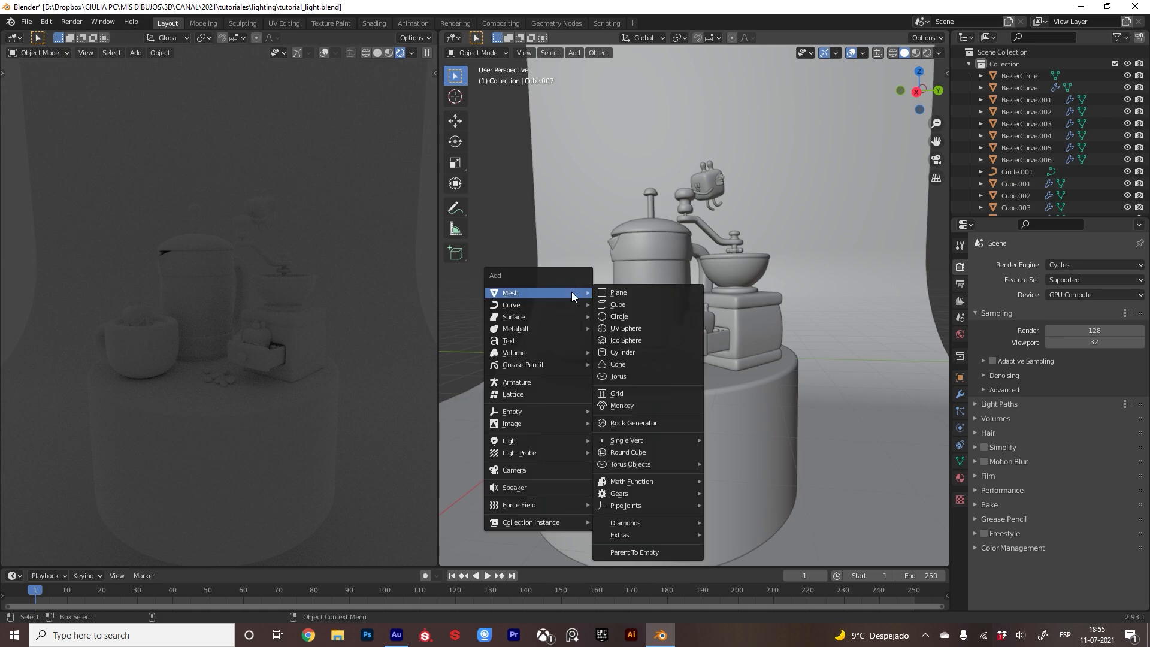
pyautogui.click(519, 471)
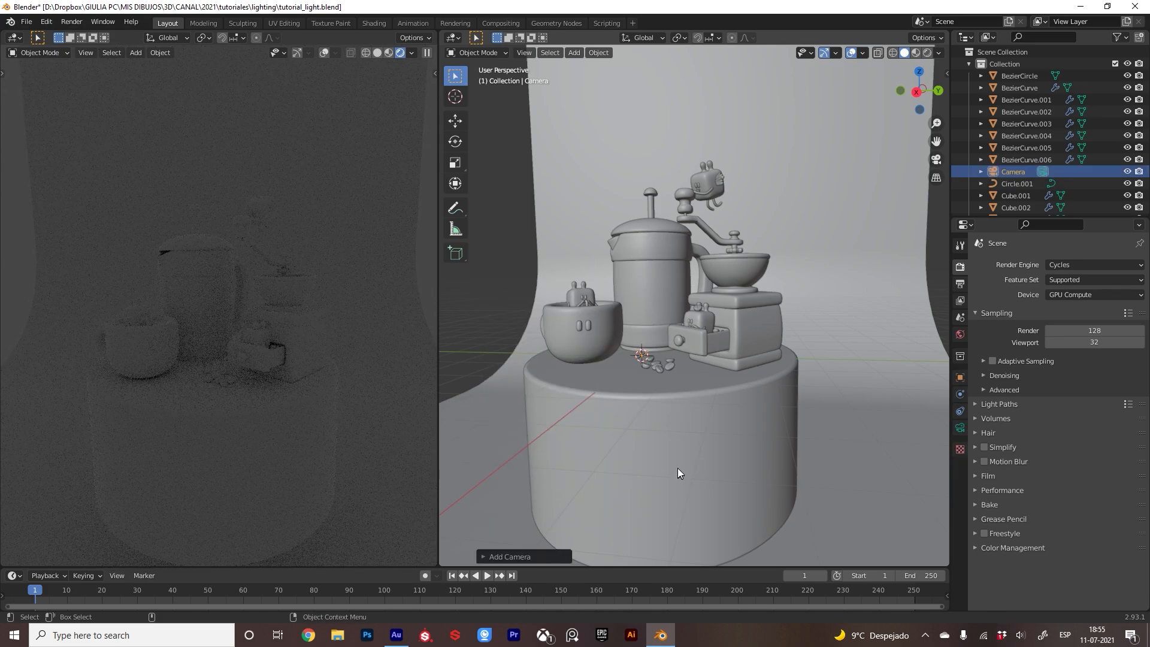
pyautogui.scroll(-2, 691, 369)
pyautogui.scroll(-3, 692, 365)
pyautogui.moveTo(741, 333); pyautogui.dragTo(938, 217, button='middle')
pyautogui.scroll(-4, 721, 332)
pyautogui.scroll(8, 694, 306)
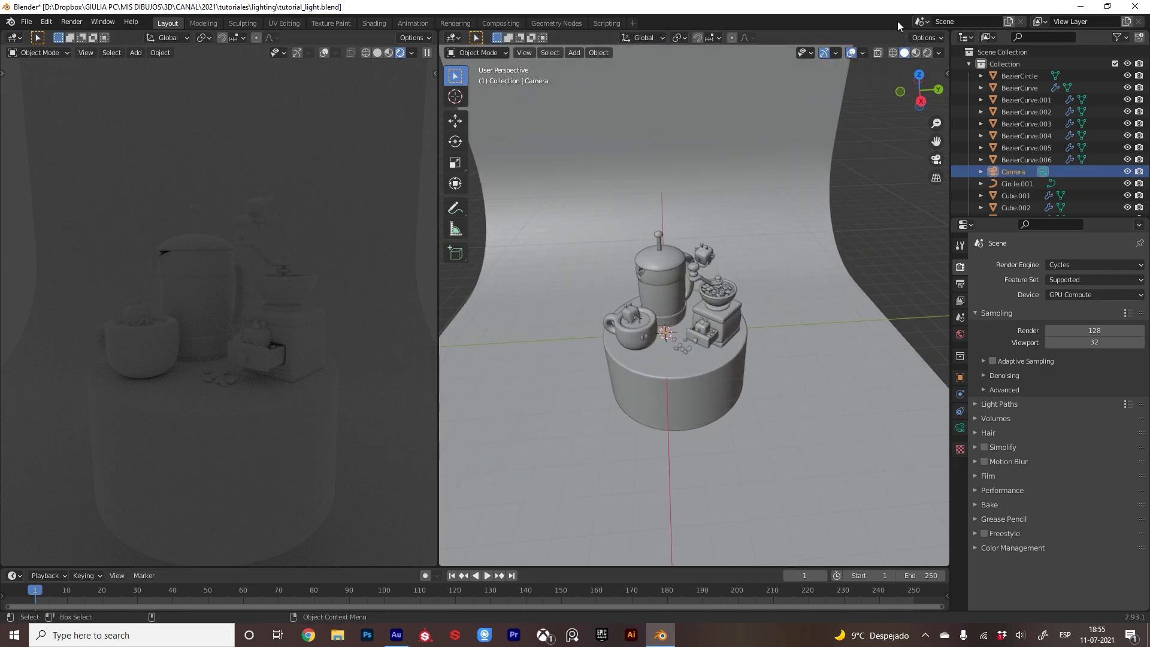
pyautogui.click(851, 52)
pyautogui.click(853, 56)
pyautogui.moveTo(805, 153); pyautogui.dragTo(691, 279, button='middle')
pyautogui.press('g')
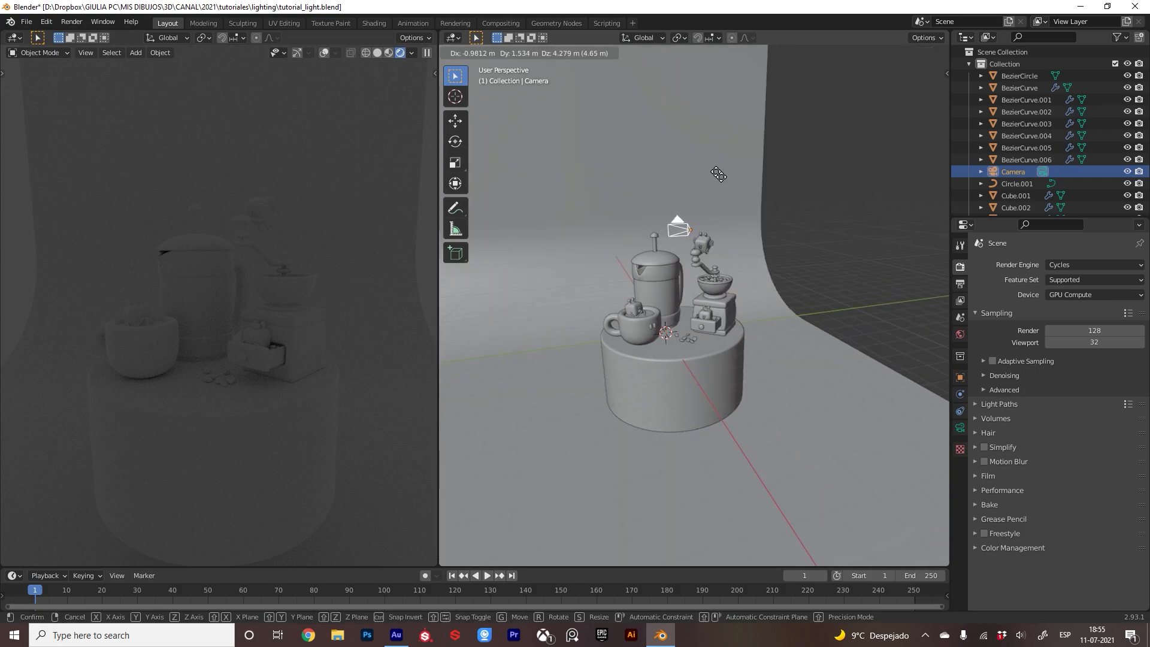
pyautogui.rightClick(717, 152)
pyautogui.moveTo(798, 299); pyautogui.dragTo(763, 303, button='middle')
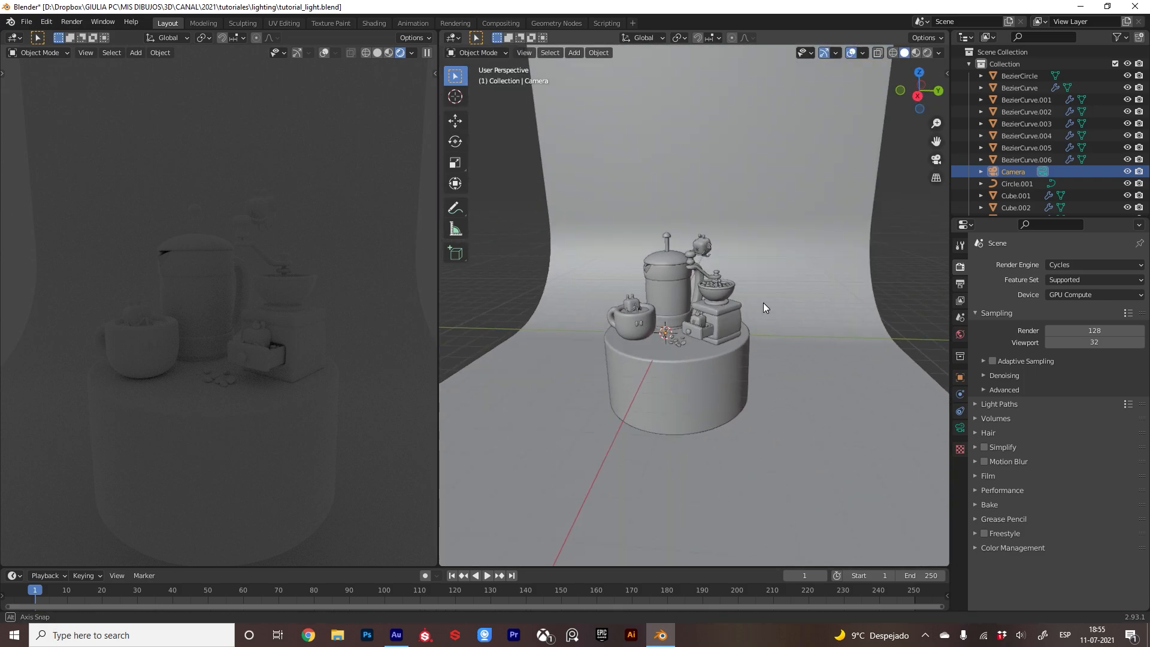
# Look through the camera in the rendered viewport and enable the Camera to View lock
pyautogui.click(276, 331)
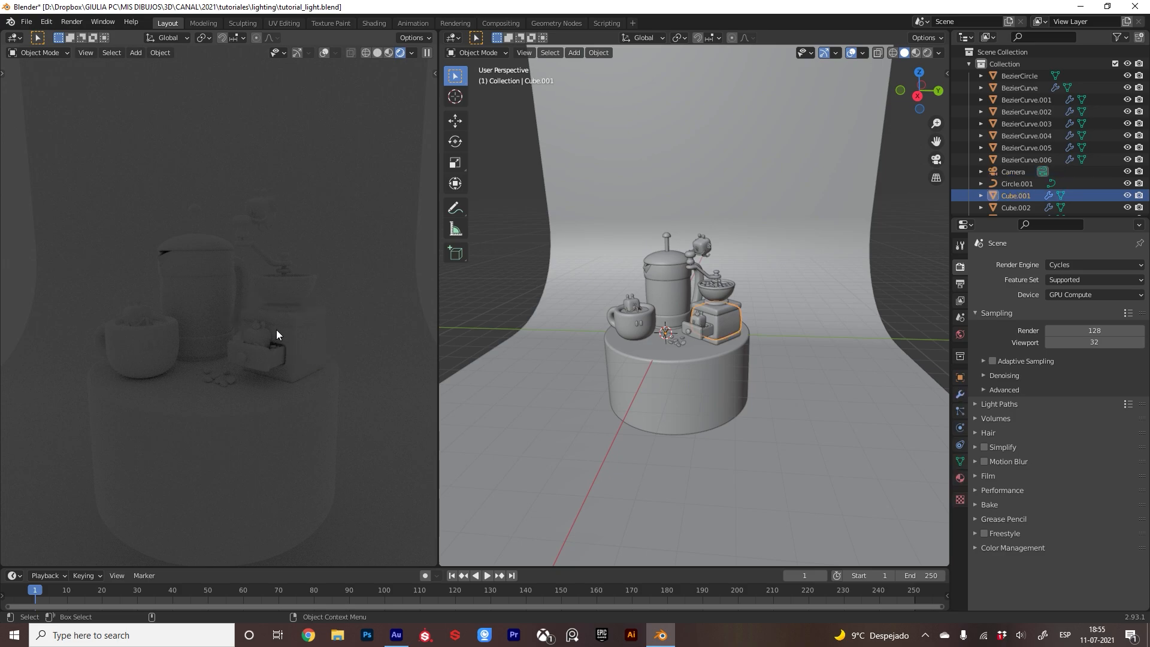
pyautogui.press('KP_0')
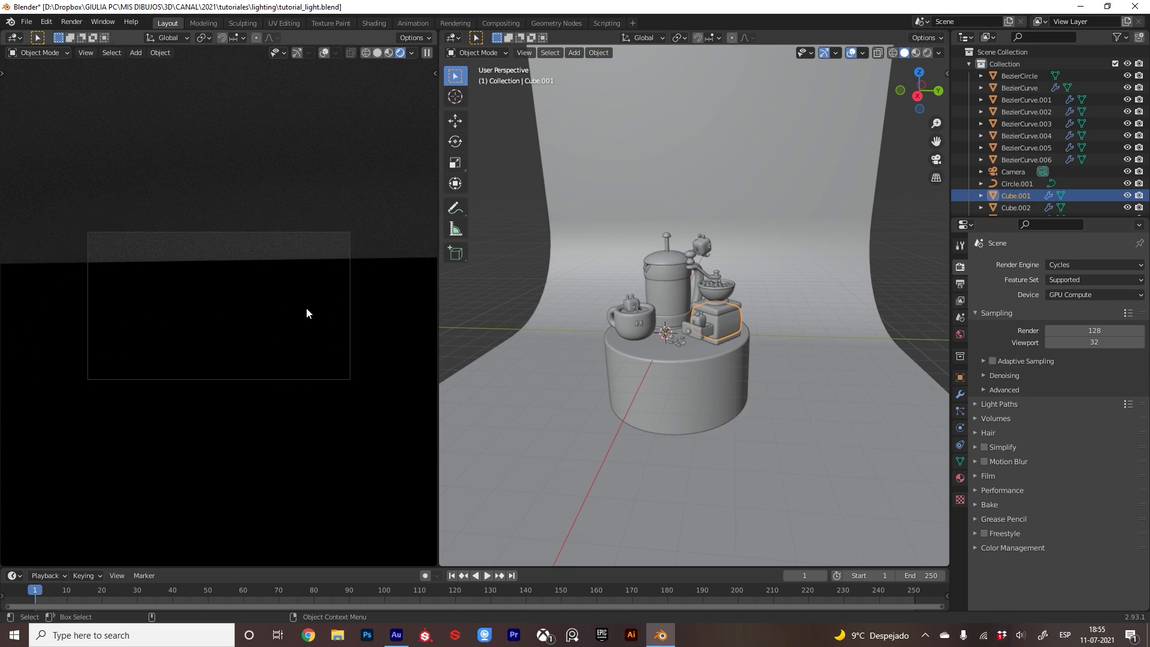
pyautogui.press('n')
pyautogui.press('n')
pyautogui.press('n')
pyautogui.click(435, 125)
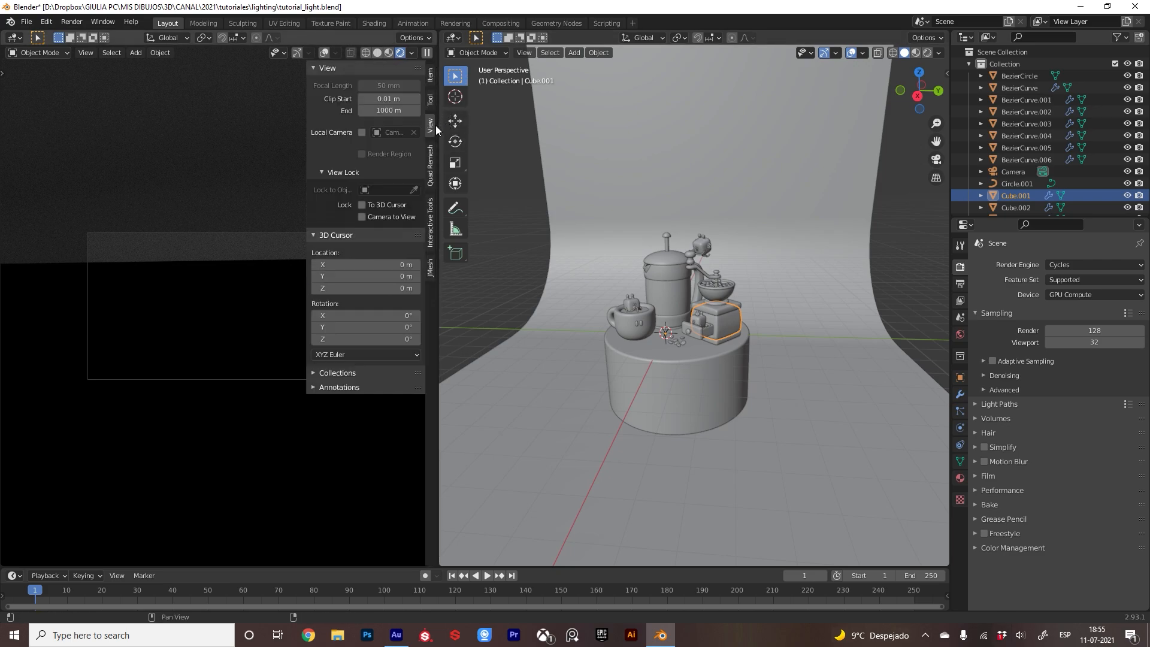
pyautogui.click(362, 218)
pyautogui.click(362, 217)
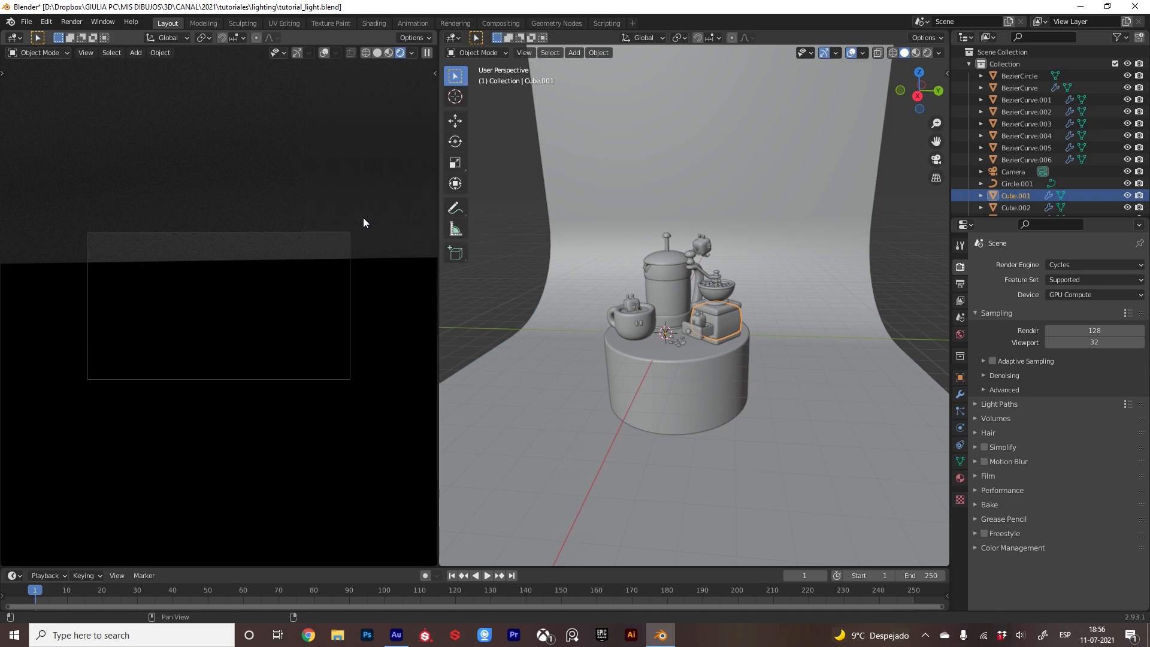
pyautogui.keyDown('shift'); pyautogui.moveTo(252, 242); pyautogui.dragTo(173, 225, button='middle'); pyautogui.keyUp('shift')
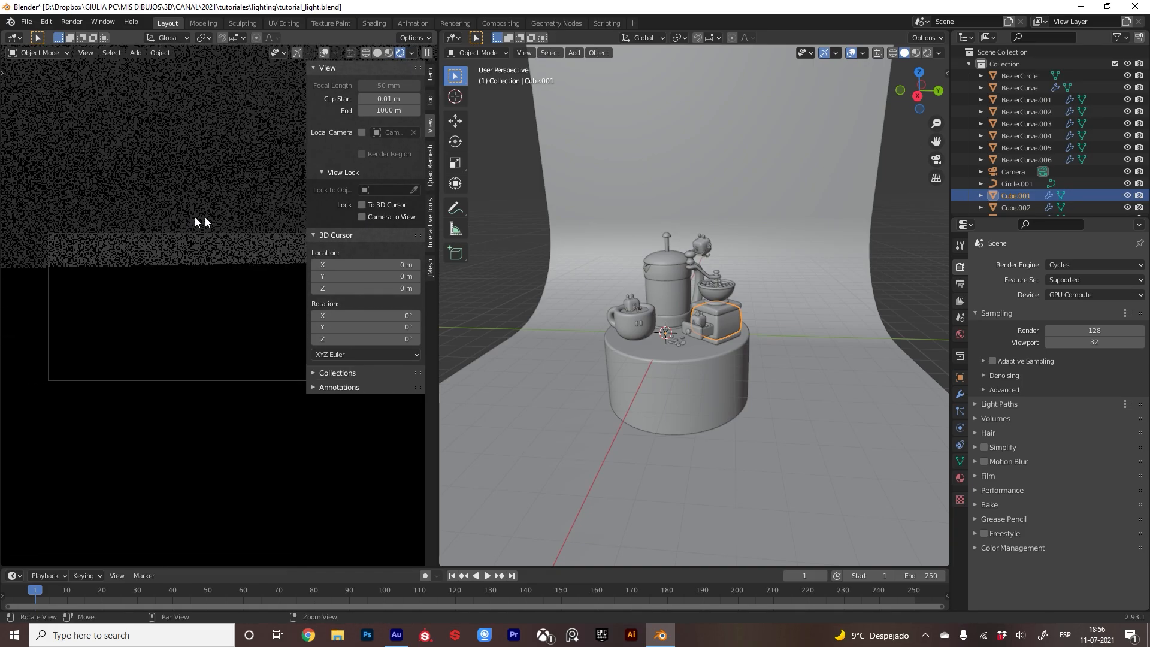
pyautogui.click(361, 218)
# Pull the locked camera back and angle it until its frame contains the whole coffee set
pyautogui.moveTo(236, 277); pyautogui.dragTo(218, 335, button='middle')
pyautogui.scroll(-8, 218, 335)
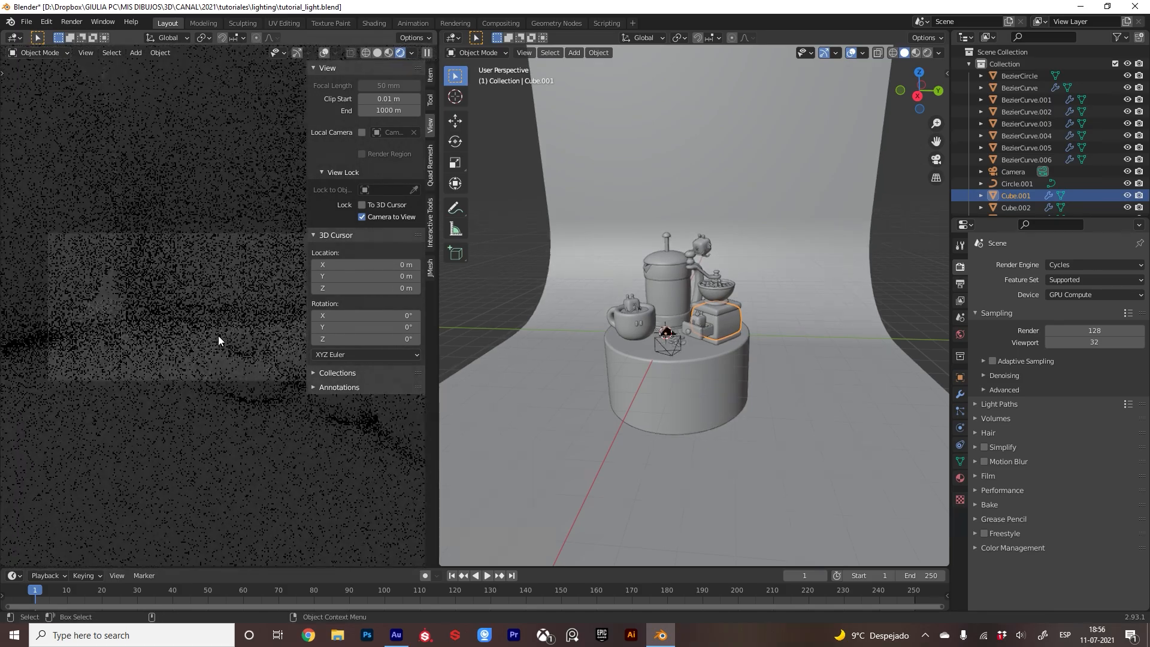
pyautogui.moveTo(220, 280); pyautogui.dragTo(221, 322, button='middle')
pyautogui.scroll(-5, 214, 300)
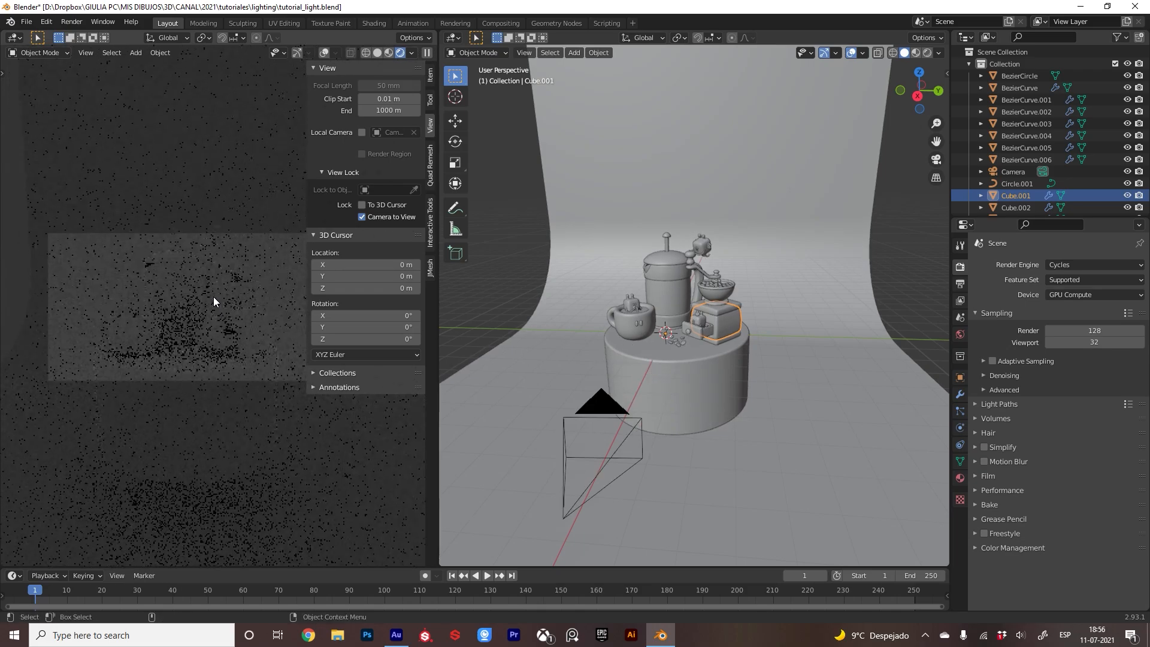
# Set the vertical render resolution to 1920 px for a square output format
pyautogui.click(958, 285)
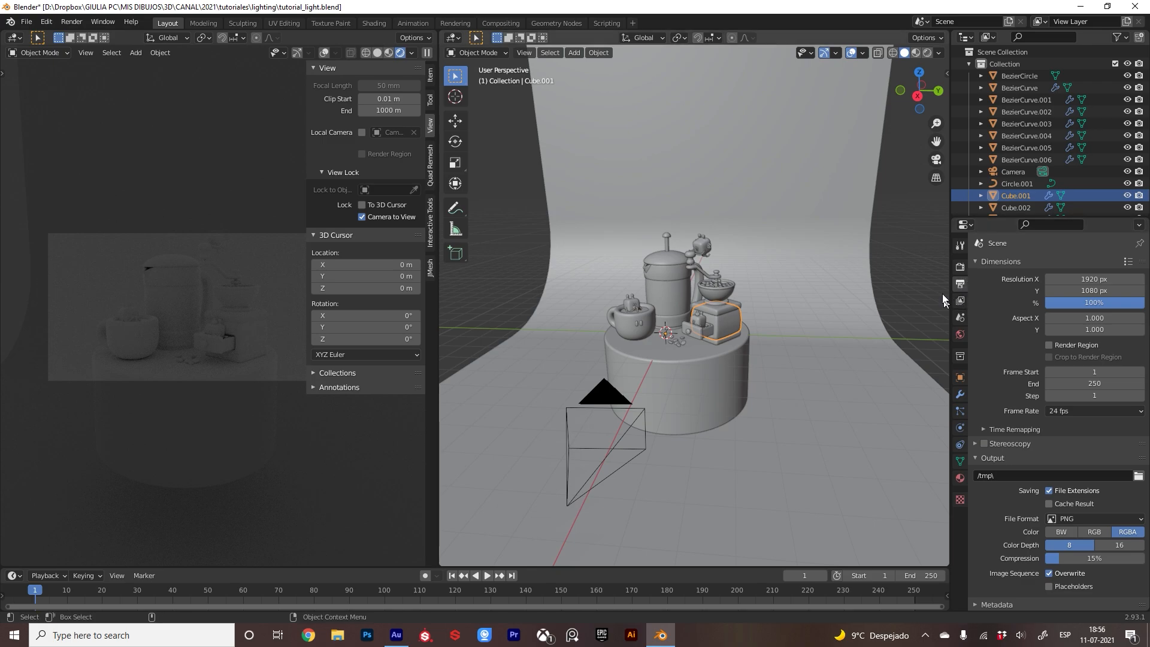
pyautogui.click(1096, 290)
pyautogui.write('1920')
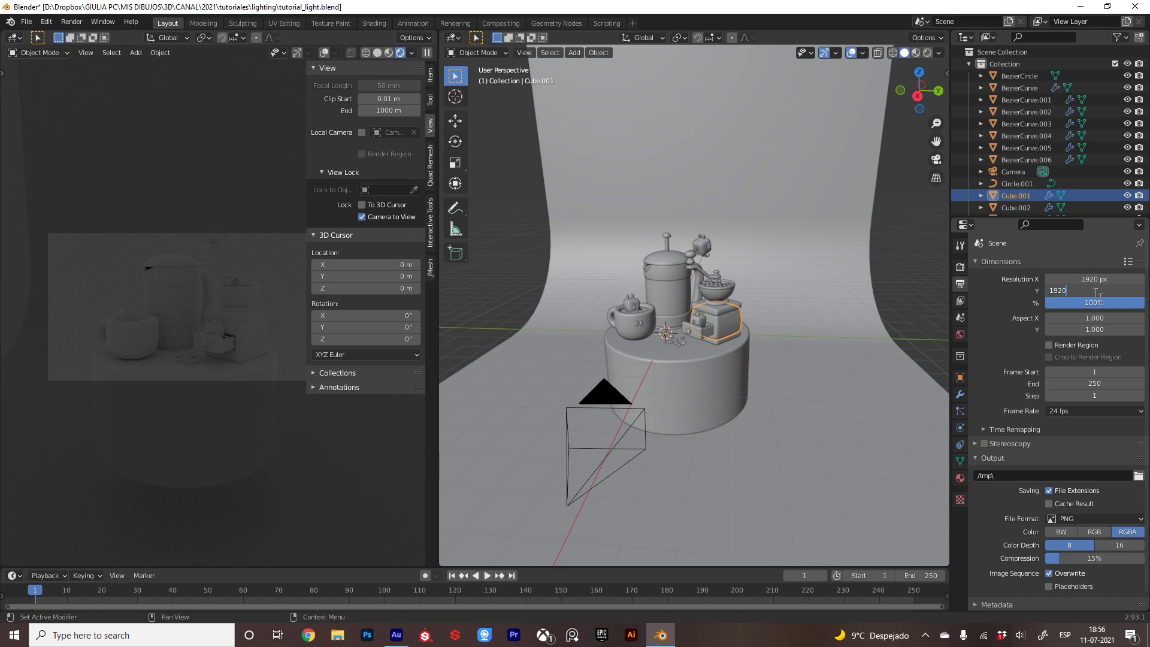
pyautogui.press('Return')
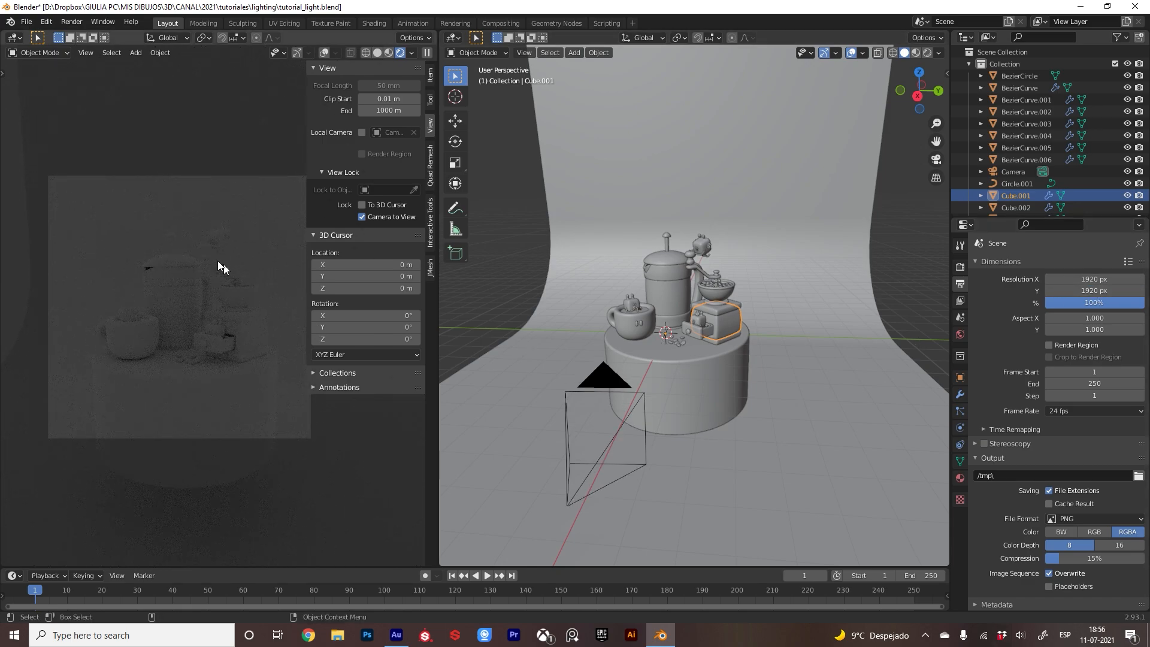
# Bring the locked camera closer to the coffee set, adjust its angle, and select the camera
pyautogui.scroll(1, 186, 336)
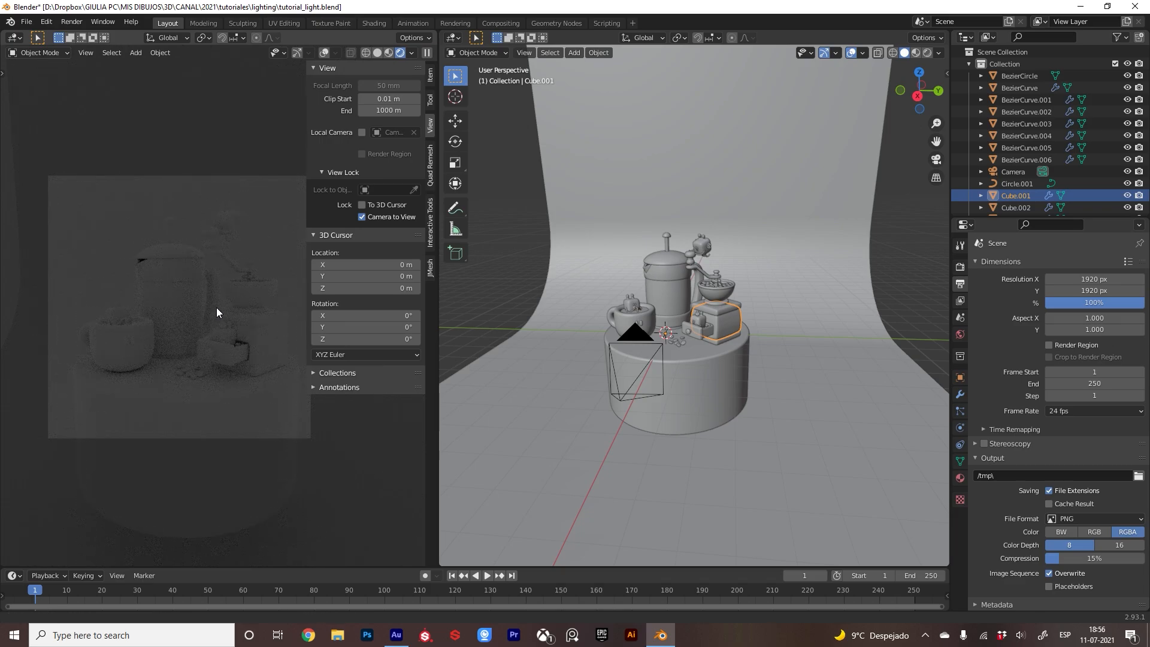
pyautogui.keyDown('alt'); pyautogui.moveTo(217, 307); pyautogui.dragTo(216, 306); pyautogui.keyUp('alt')
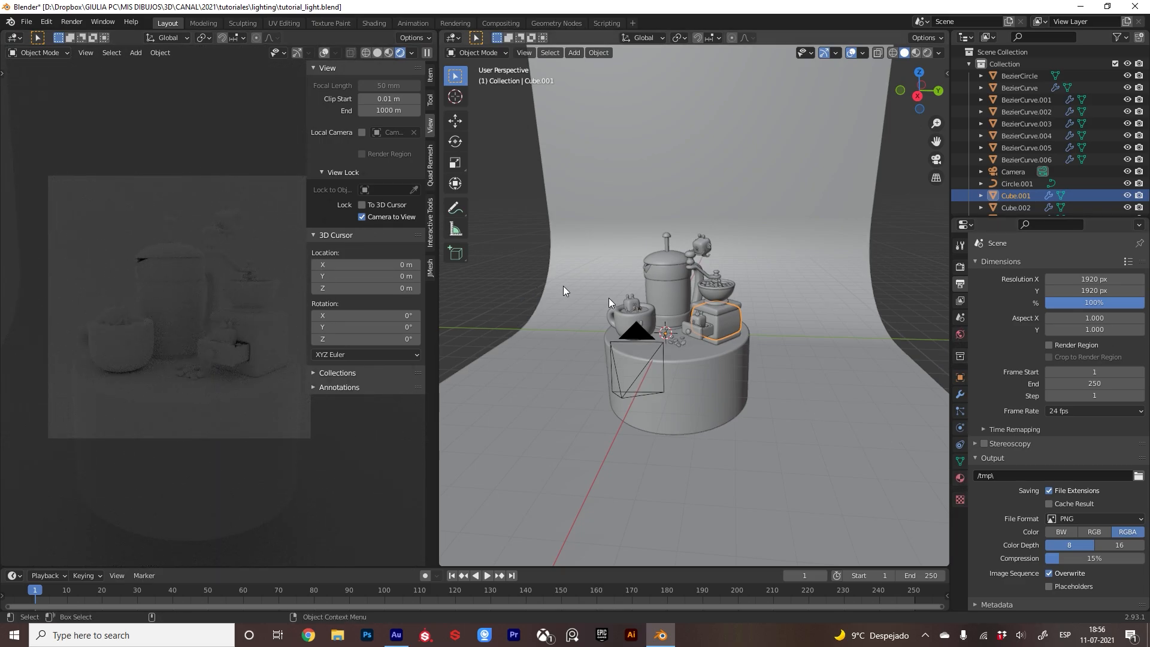
pyautogui.click(644, 370)
pyautogui.moveTo(227, 319); pyautogui.dragTo(225, 268, button='middle')
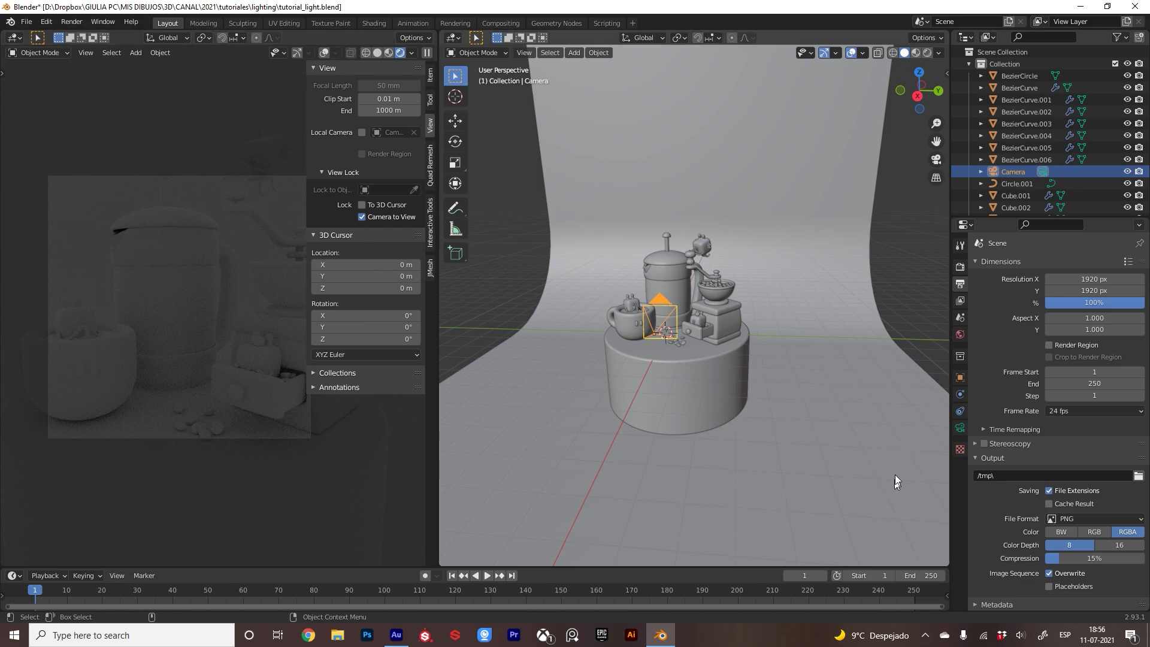
# Set the camera's focal length to 120 mm
pyautogui.click(960, 428)
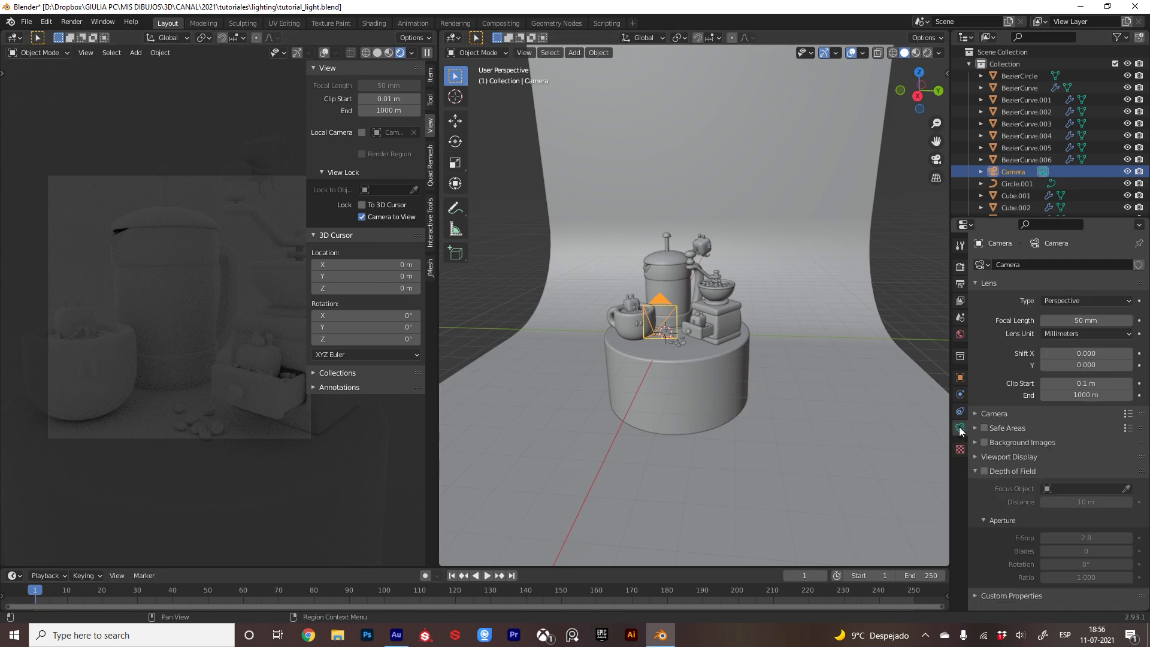
pyautogui.click(1086, 322)
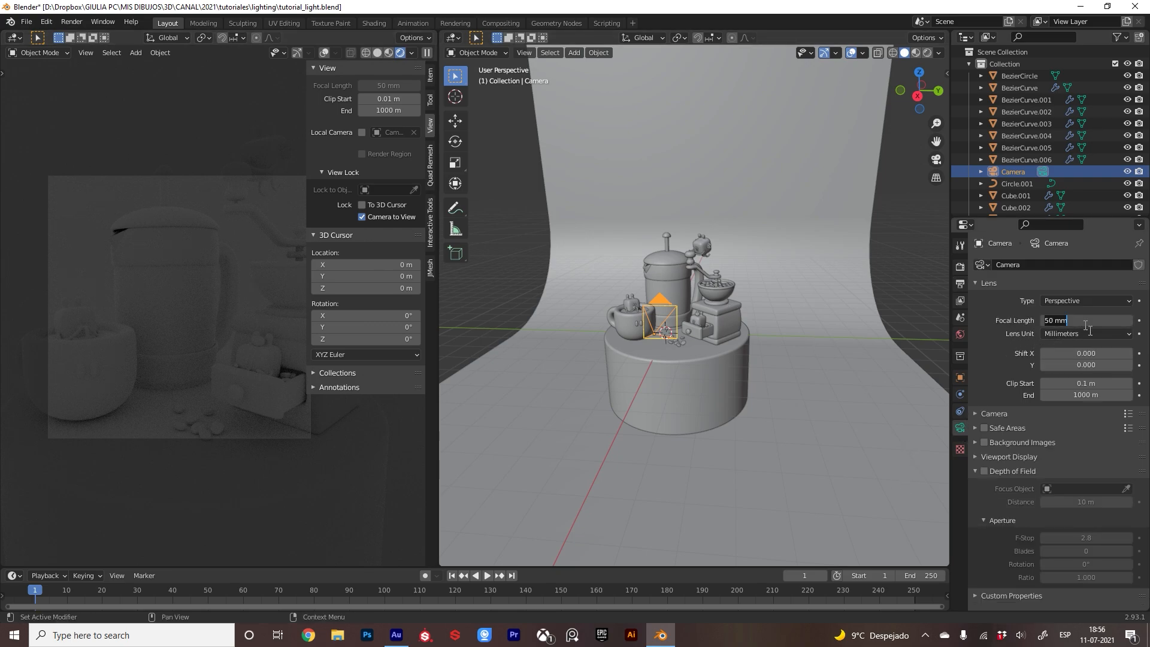
pyautogui.write('120')
pyautogui.press('Return')
# Pull the locked camera back and adjust its angle until the square frame holds the whole coffee set
pyautogui.scroll(-5, 187, 365)
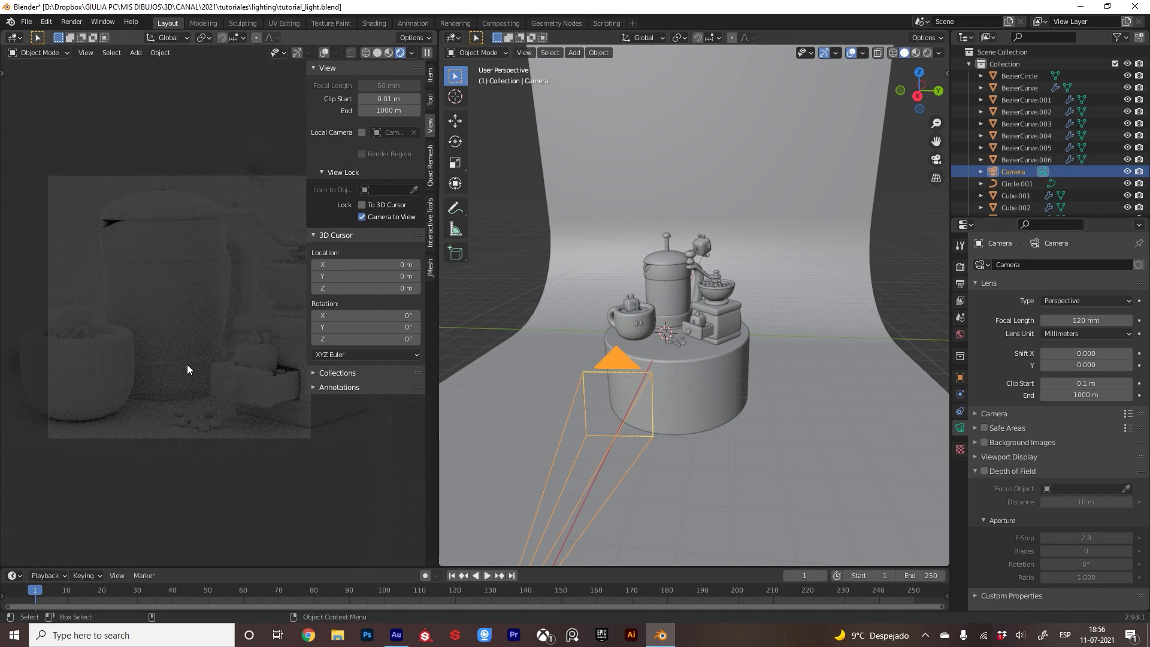
pyautogui.scroll(-3, 187, 364)
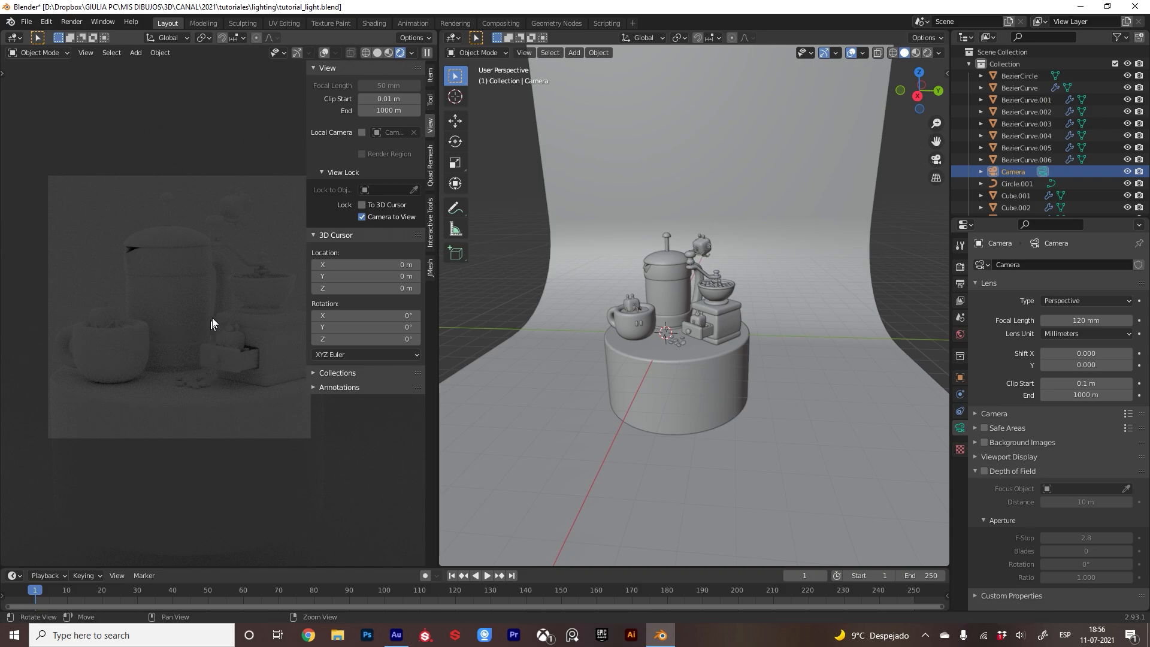
pyautogui.scroll(3, 214, 331)
pyautogui.keyDown('alt'); pyautogui.moveTo(221, 332); pyautogui.dragTo(219, 334); pyautogui.keyUp('alt')
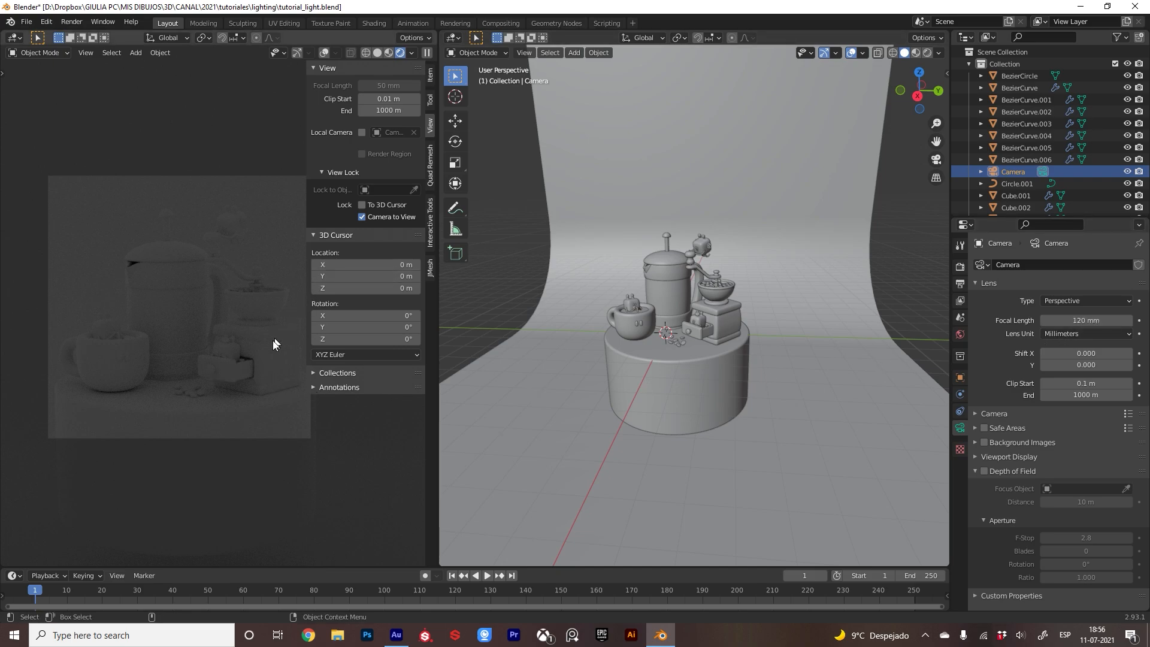
pyautogui.keyDown('alt'); pyautogui.moveTo(236, 339); pyautogui.dragTo(231, 345); pyautogui.keyUp('alt')
# Disable the Camera to View lock and hide the sidebar, leaving the rendered viewport in an enlarged camera view
pyautogui.click(378, 217)
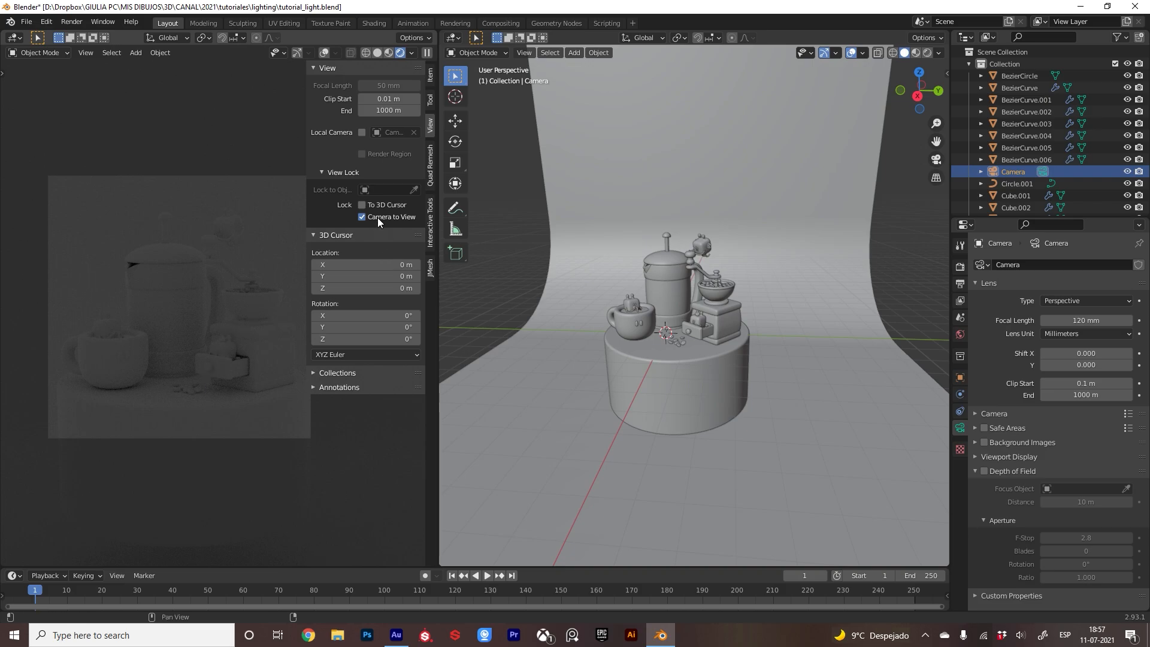
pyautogui.scroll(3, 149, 347)
pyautogui.scroll(-3, 150, 347)
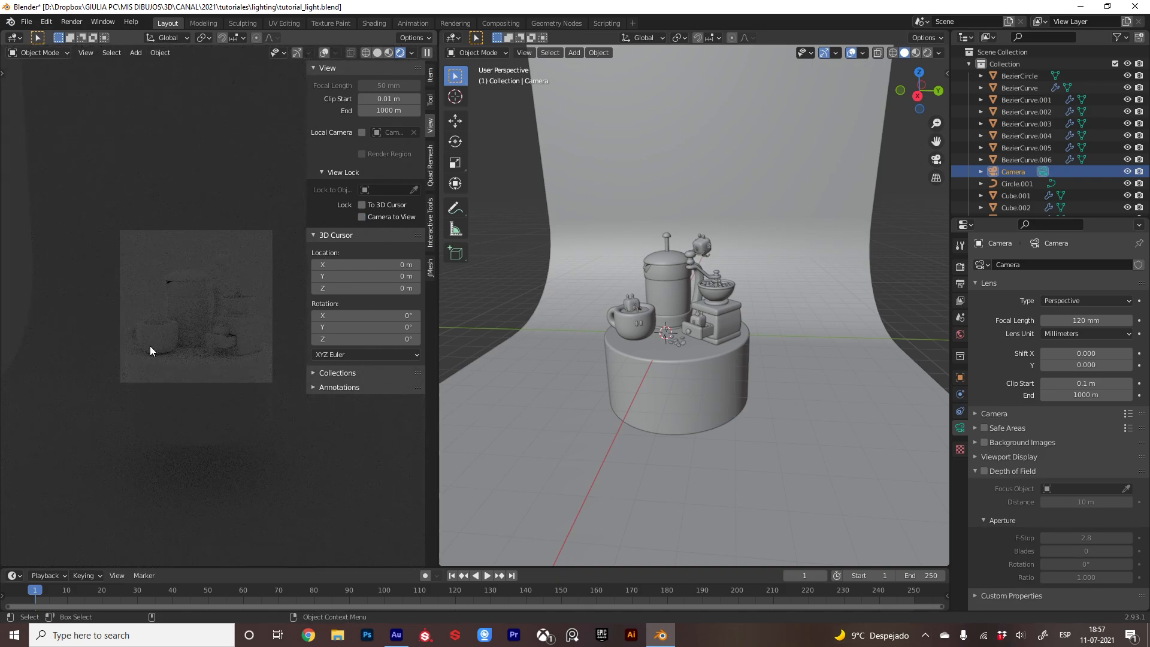
pyautogui.moveTo(150, 346); pyautogui.dragTo(172, 338, button='middle')
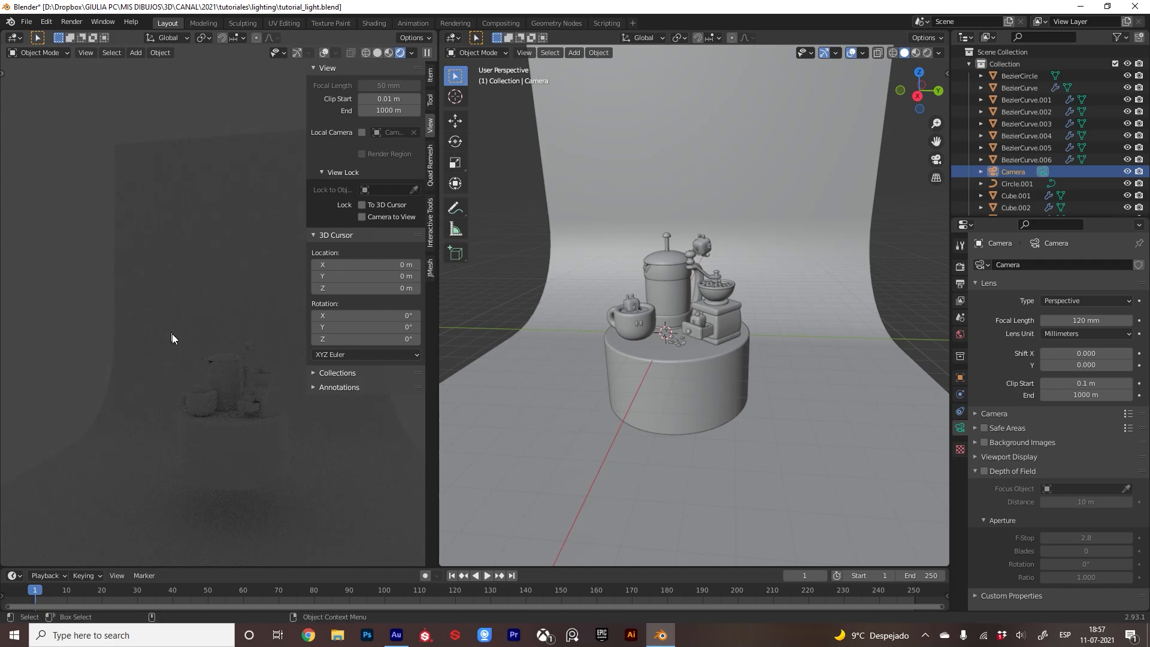
pyautogui.press('KP_0')
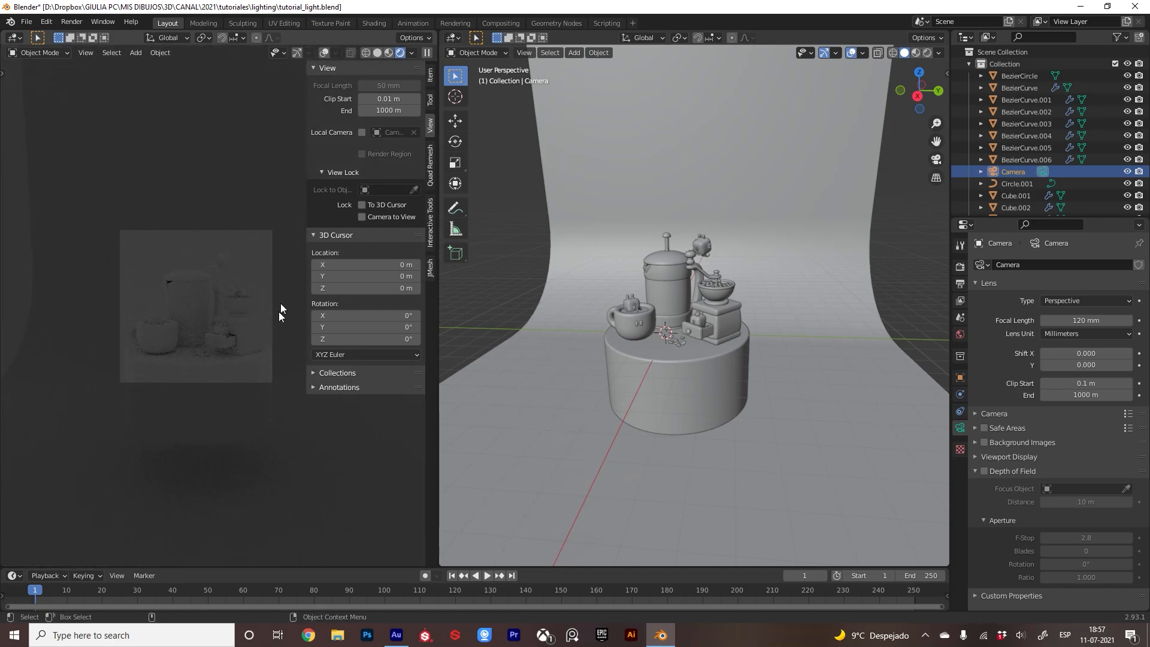
pyautogui.scroll(4, 258, 315)
pyautogui.press('n')
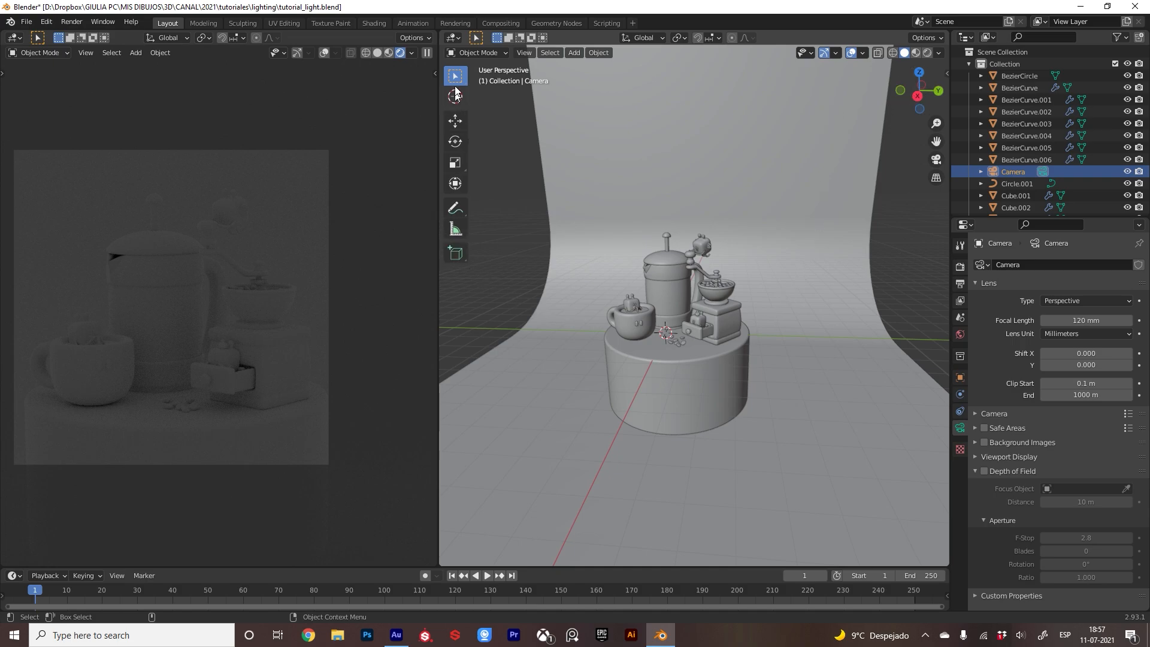
# Split the solid viewport horizontally into two areas and change the upper one to a Shader Editor
pyautogui.moveTo(442, 34); pyautogui.dragTo(506, 296)
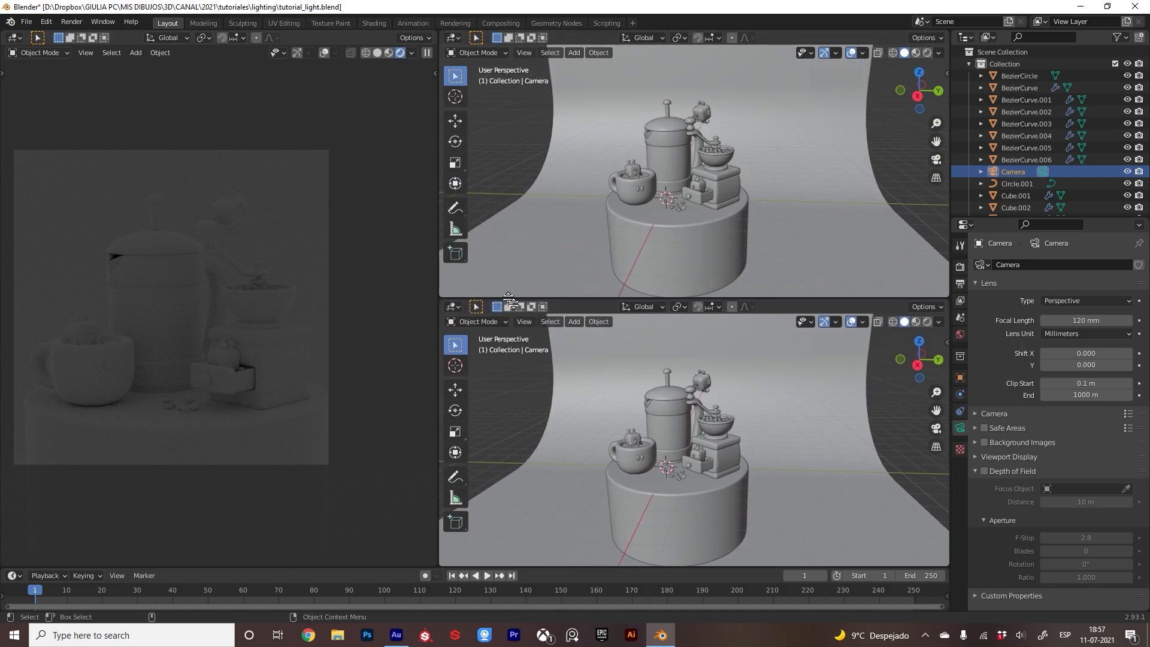
pyautogui.click(460, 39)
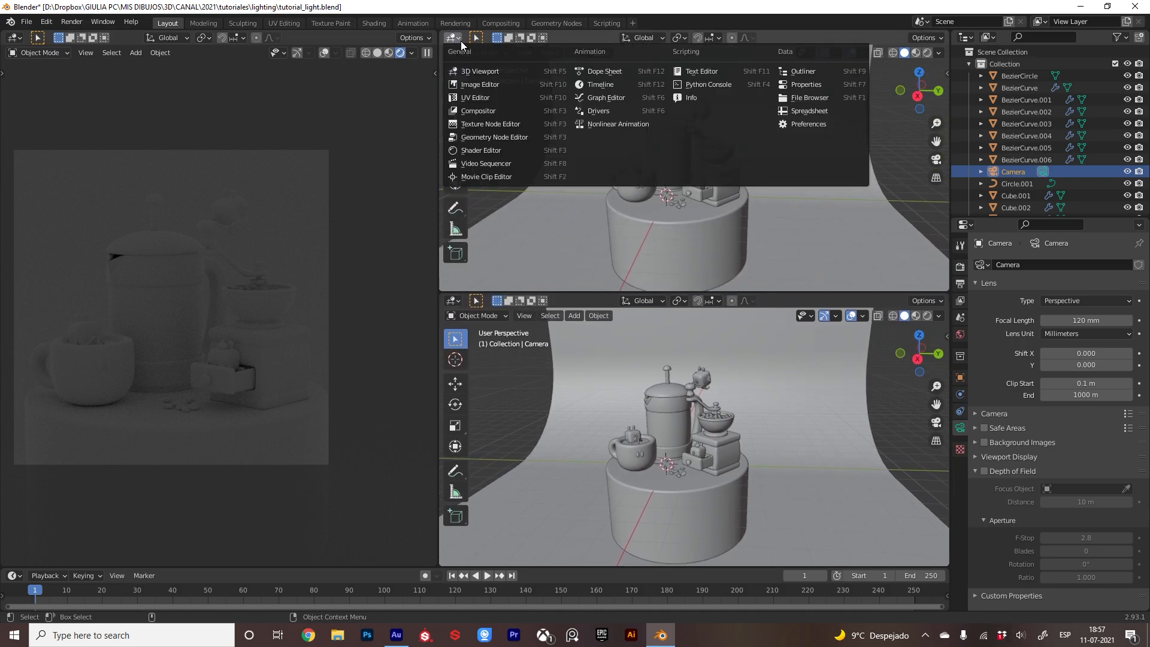
pyautogui.click(477, 154)
# Switch the Shader Editor to the World shader type, frame its nodes, and center the camera view in the rendered viewport
pyautogui.click(516, 39)
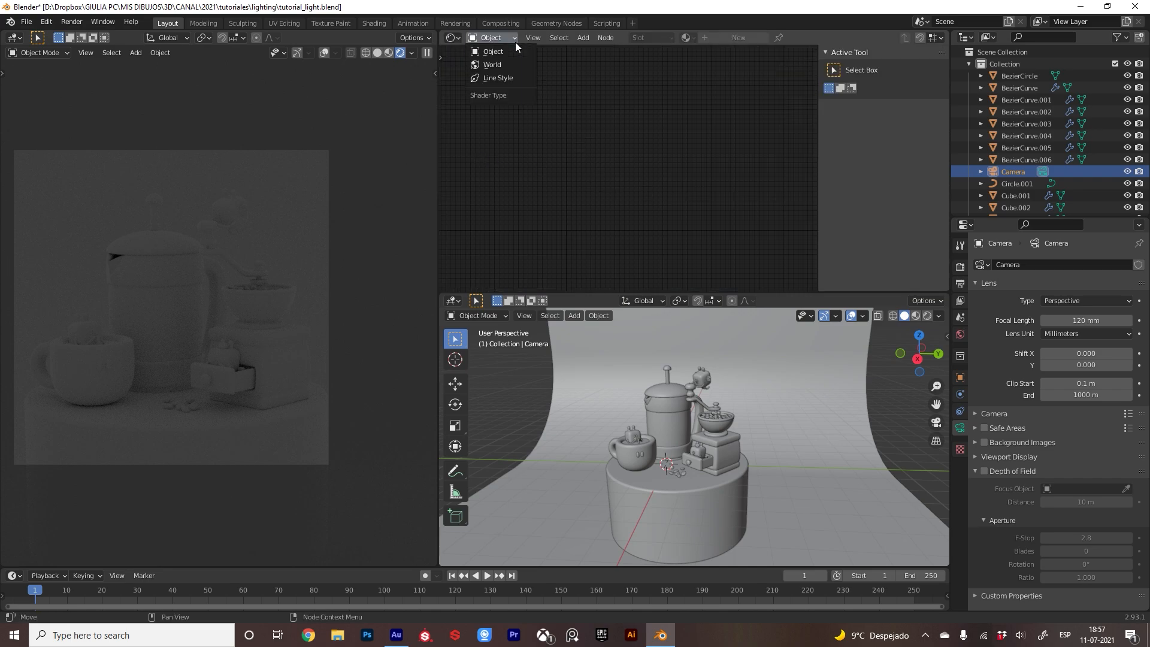
pyautogui.click(489, 62)
pyautogui.press('Home')
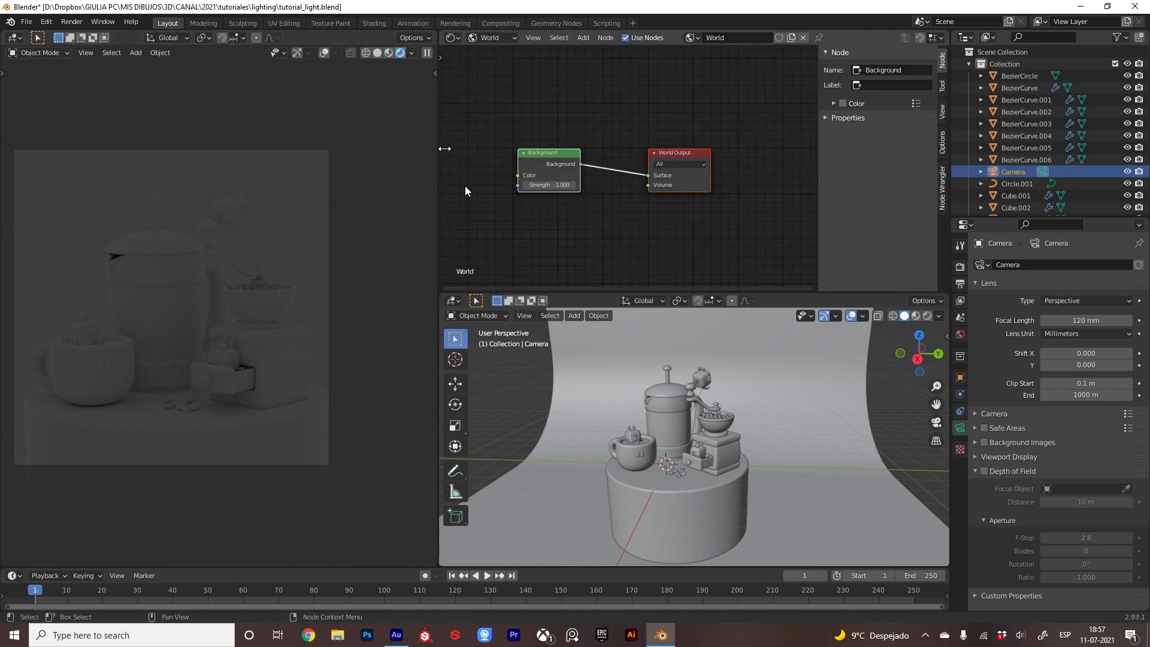
pyautogui.keyDown('shift'); pyautogui.moveTo(164, 269); pyautogui.dragTo(216, 270, button='middle'); pyautogui.keyUp('shift')
pyautogui.scroll(2, 683, 223)
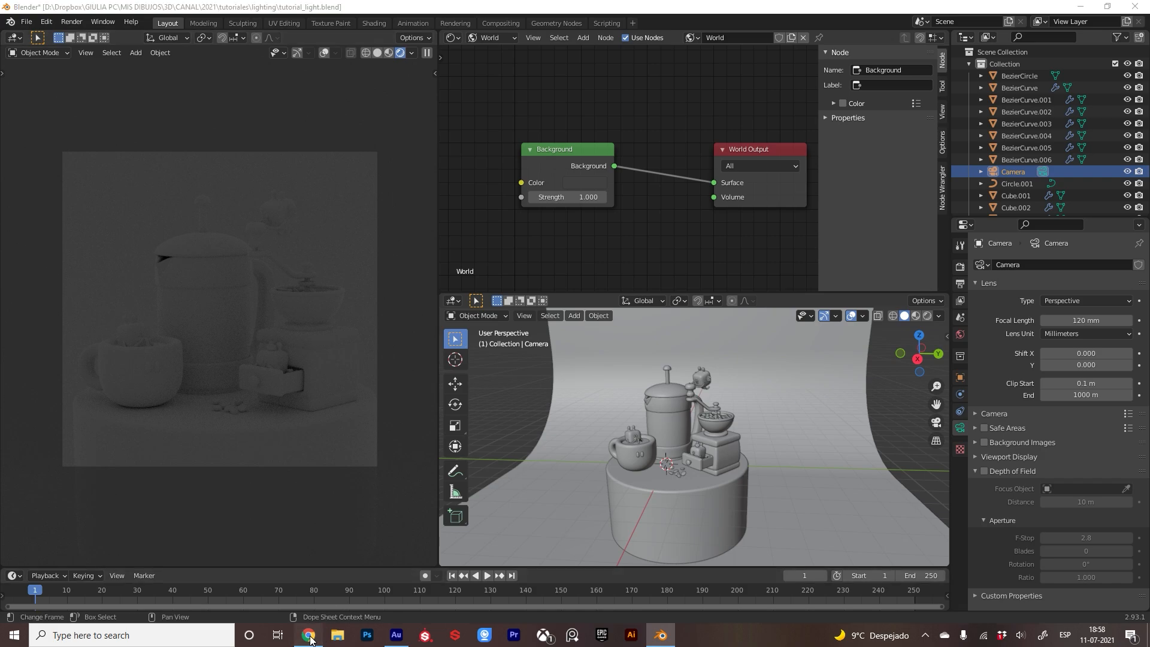
# Switch to Chrome and examine the HDRIs in the Studio category of HDRI Haven
pyautogui.moveTo(1149, 141); pyautogui.dragTo(594, 61)
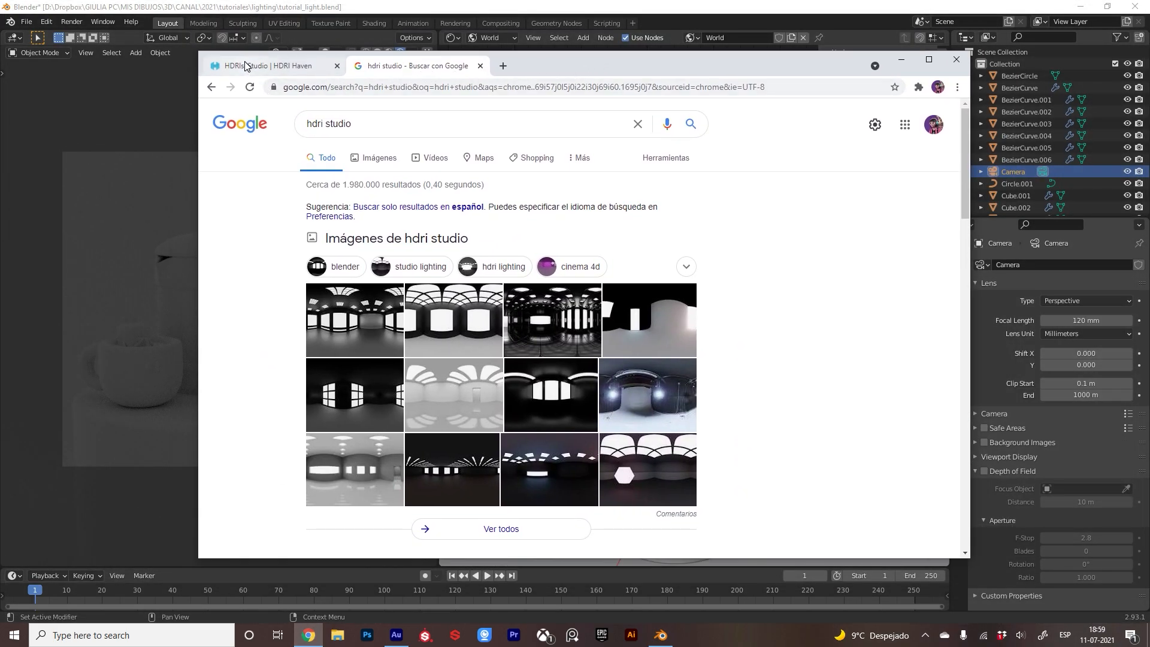
pyautogui.click(281, 66)
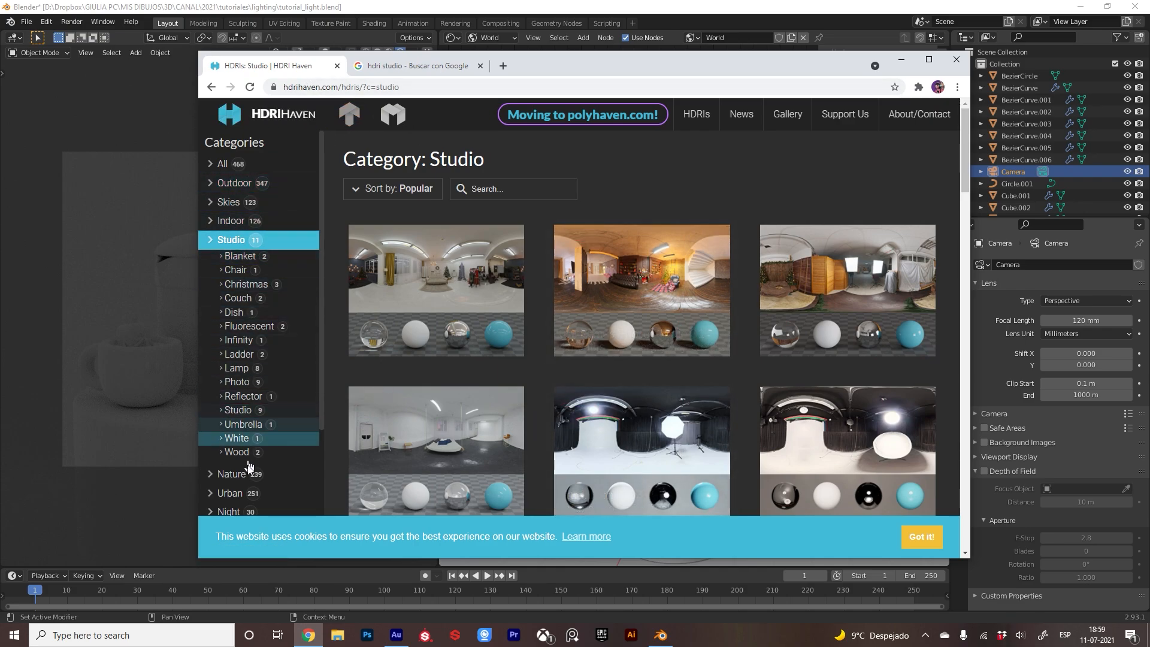
pyautogui.scroll(-3, 250, 443)
pyautogui.scroll(3, 251, 444)
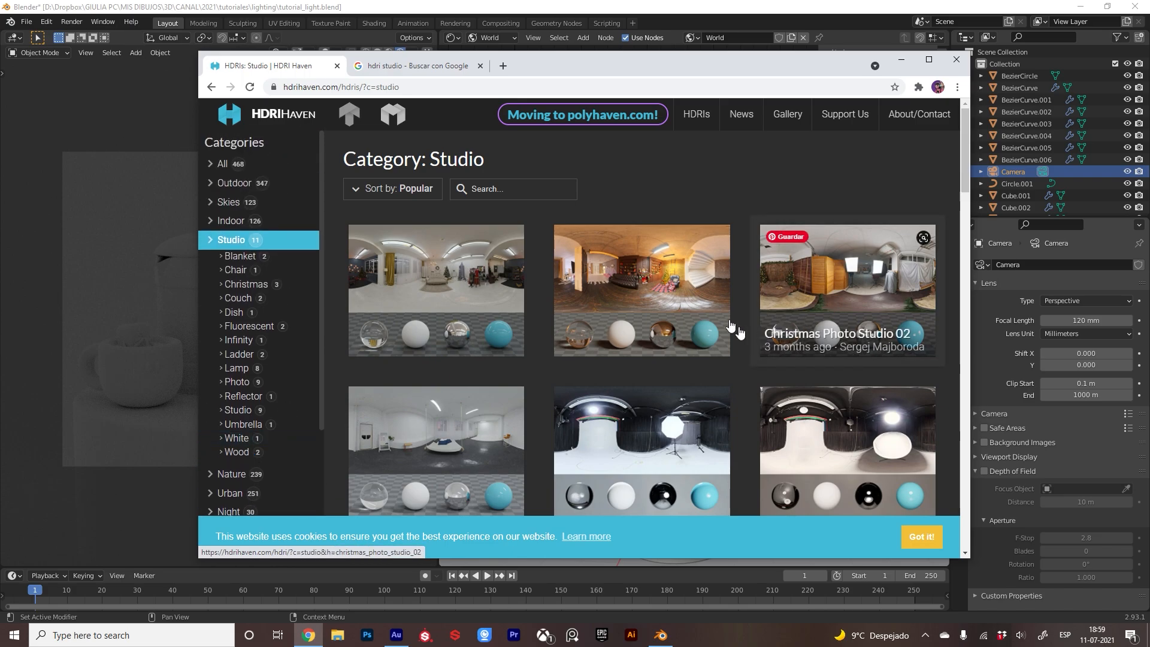
pyautogui.scroll(-6, 708, 331)
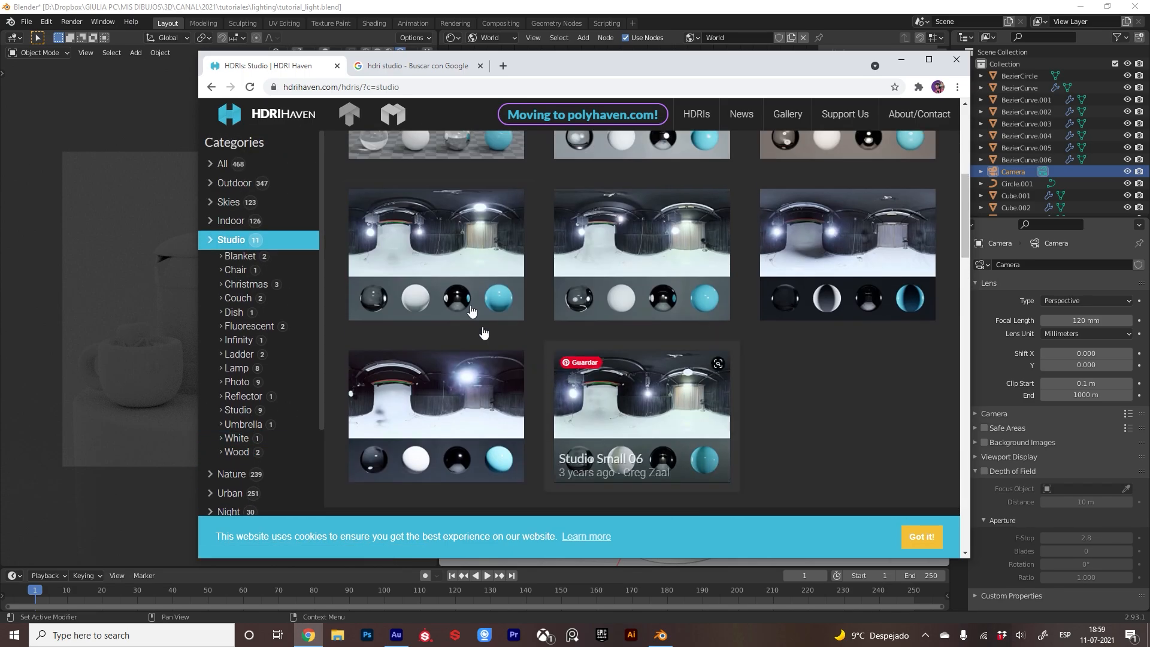
pyautogui.scroll(5, 664, 351)
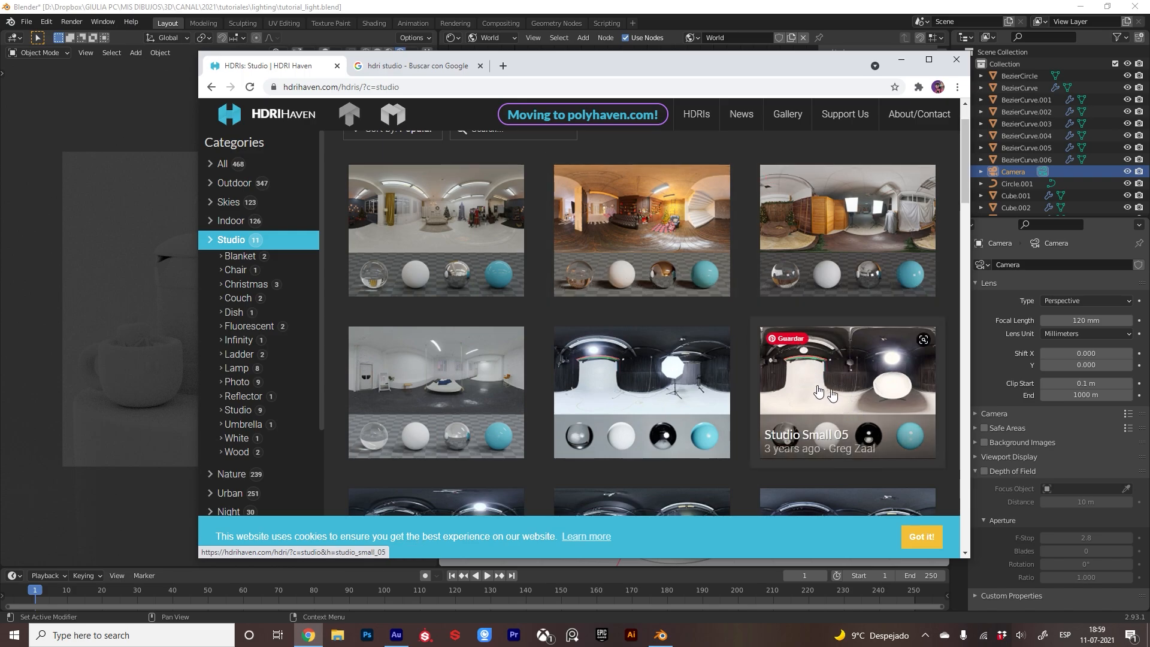
# Examine the Google web and image results for "hdri studio" as sources of studio lighting maps
pyautogui.click(413, 65)
pyautogui.scroll(-4, 667, 303)
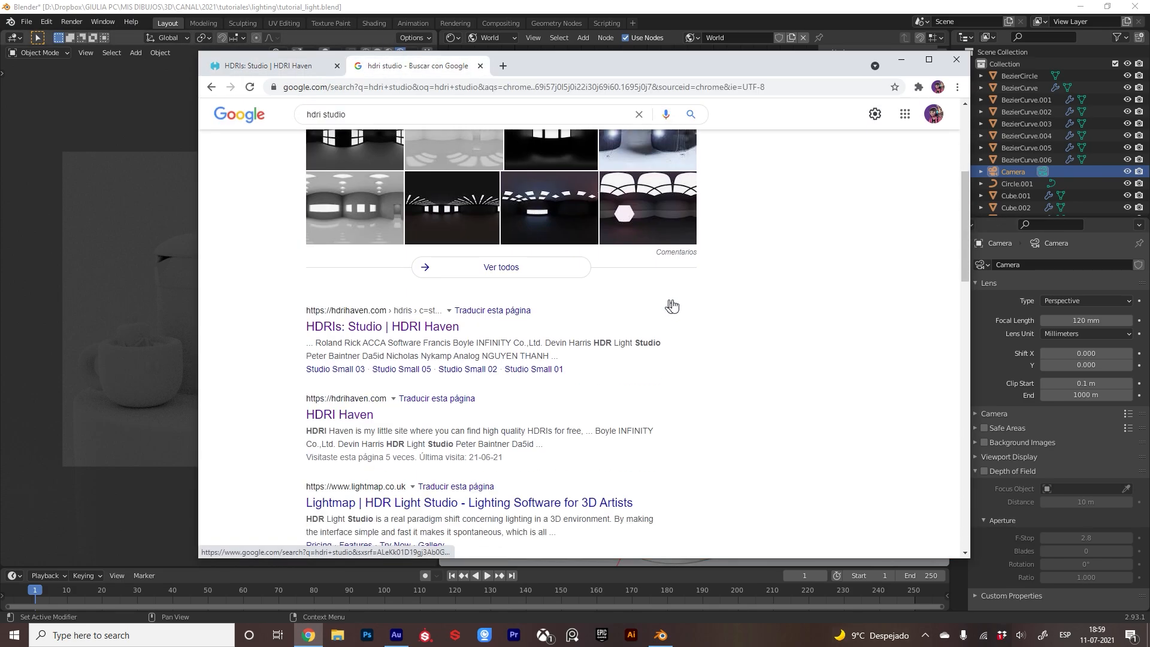
pyautogui.scroll(4, 672, 306)
pyautogui.click(380, 157)
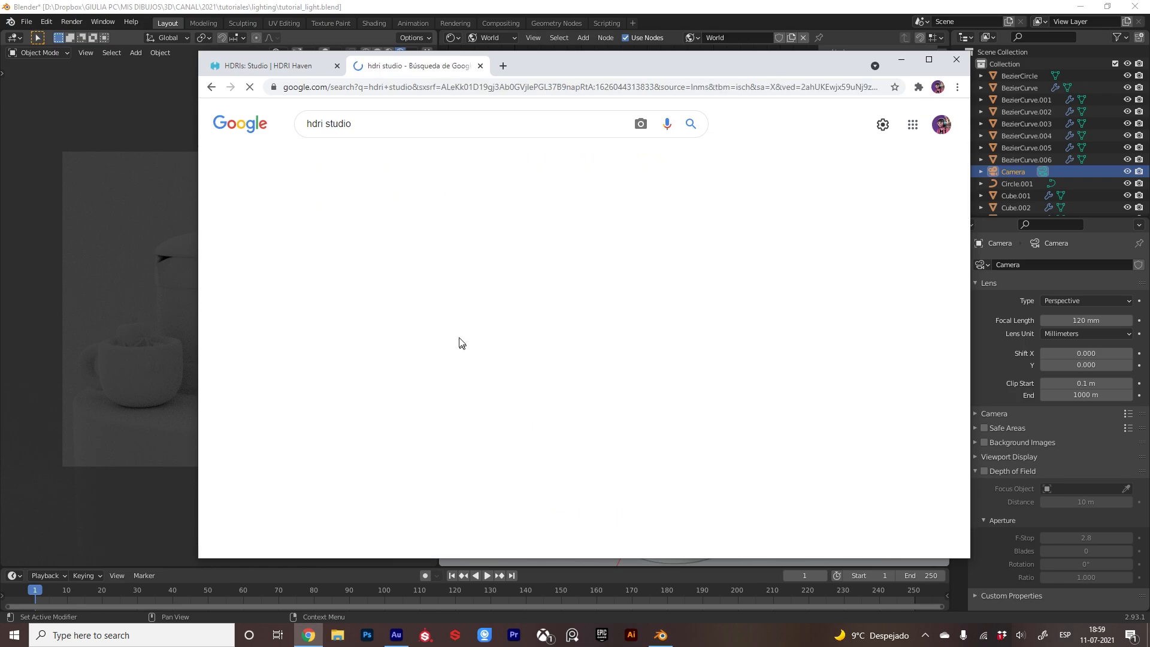
pyautogui.scroll(-5, 456, 336)
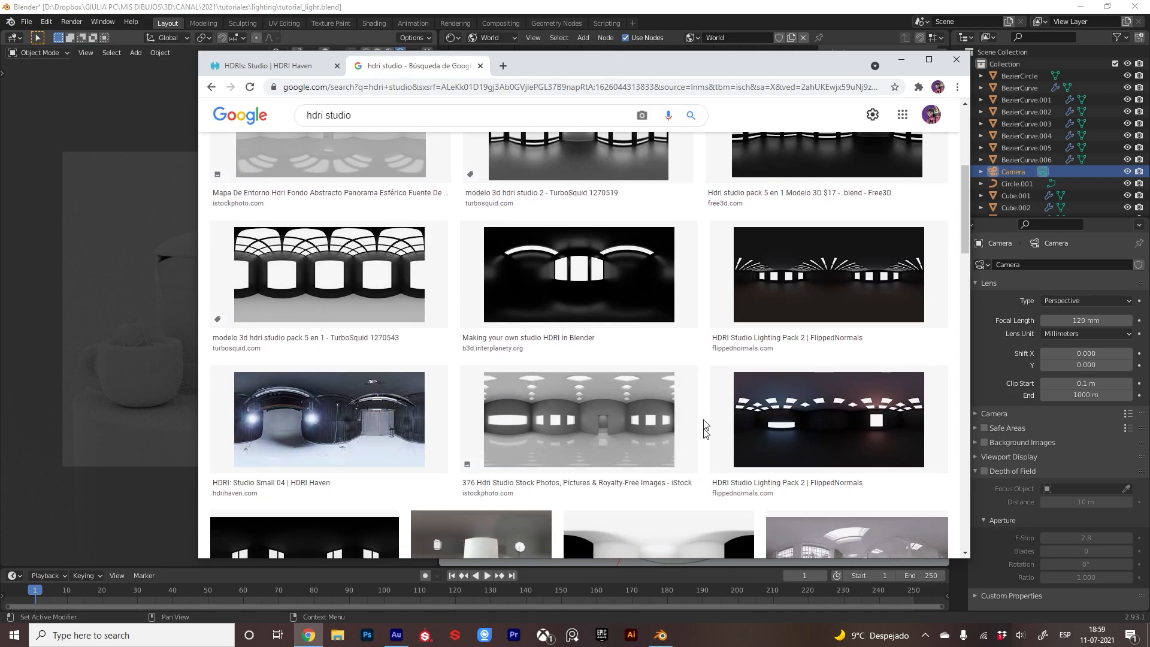
pyautogui.scroll(-4, 563, 347)
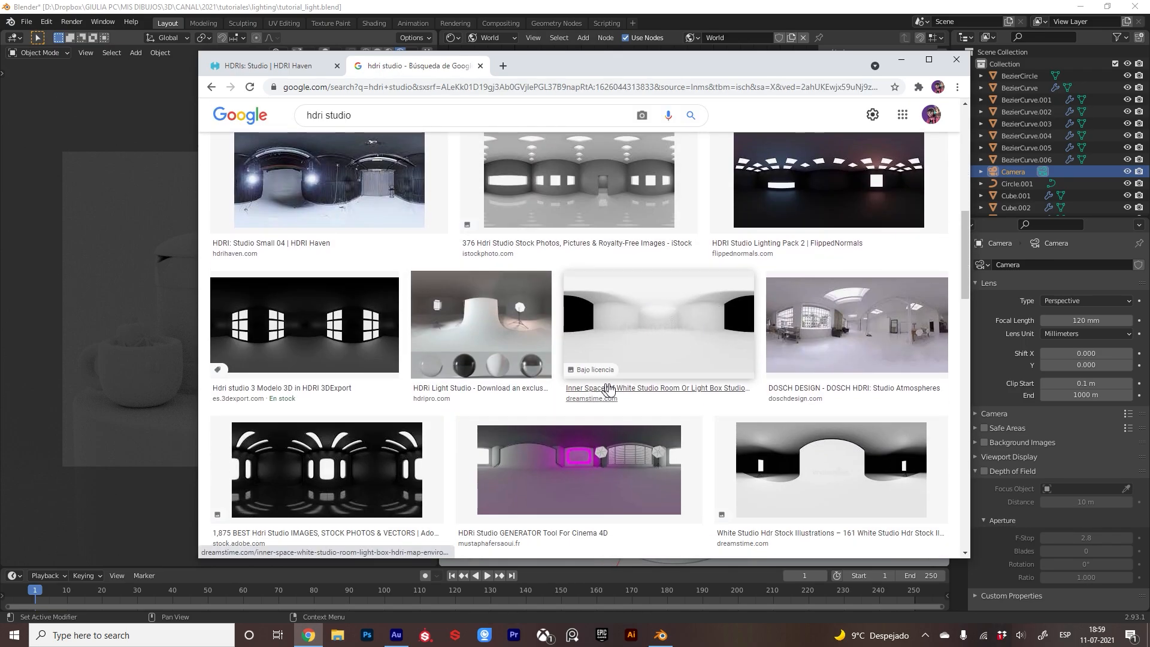
pyautogui.scroll(7, 609, 387)
pyautogui.scroll(2, 609, 389)
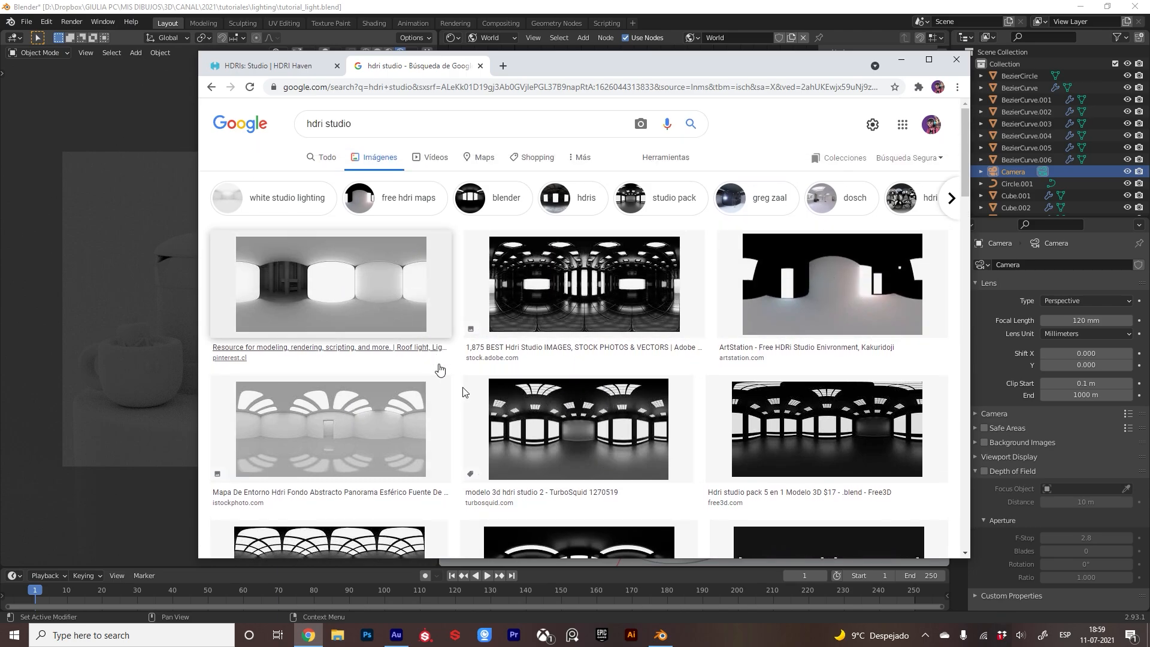
pyautogui.scroll(-10, 605, 449)
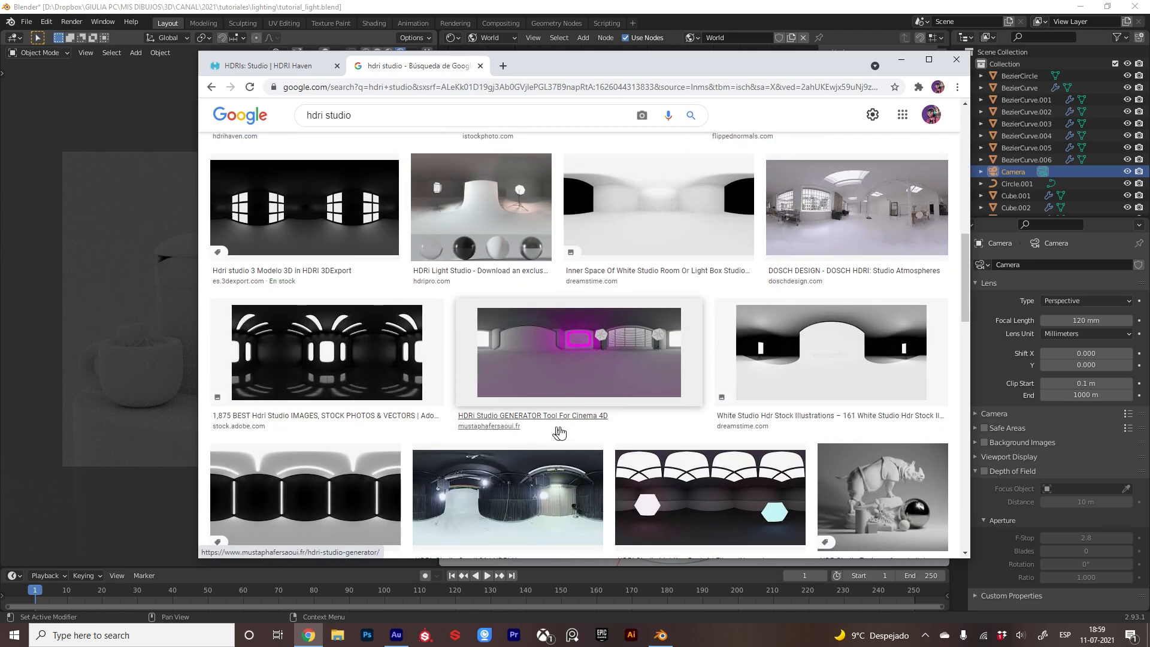
pyautogui.scroll(7, 559, 432)
# Switch to Blender and try a lighter grey and a muted pink as the World Background node's color
pyautogui.click(458, 5)
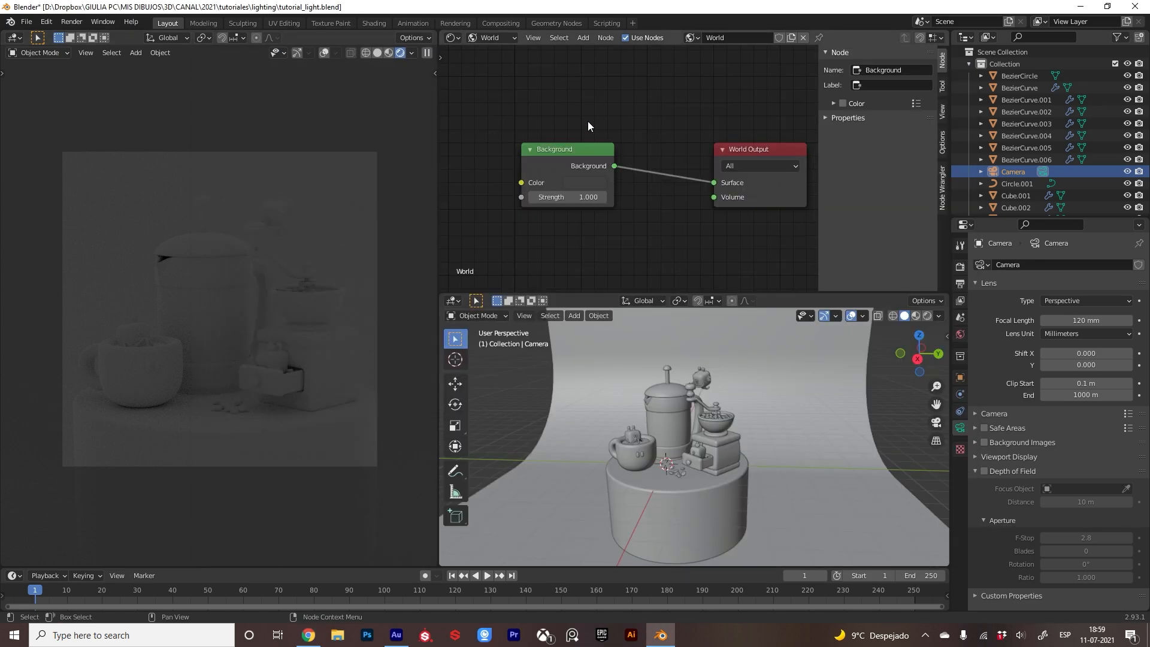
pyautogui.scroll(-2, 659, 157)
pyautogui.moveTo(629, 111); pyautogui.dragTo(687, 137, button='middle')
pyautogui.scroll(5, 688, 136)
pyautogui.moveTo(747, 164); pyautogui.dragTo(670, 134, button='middle')
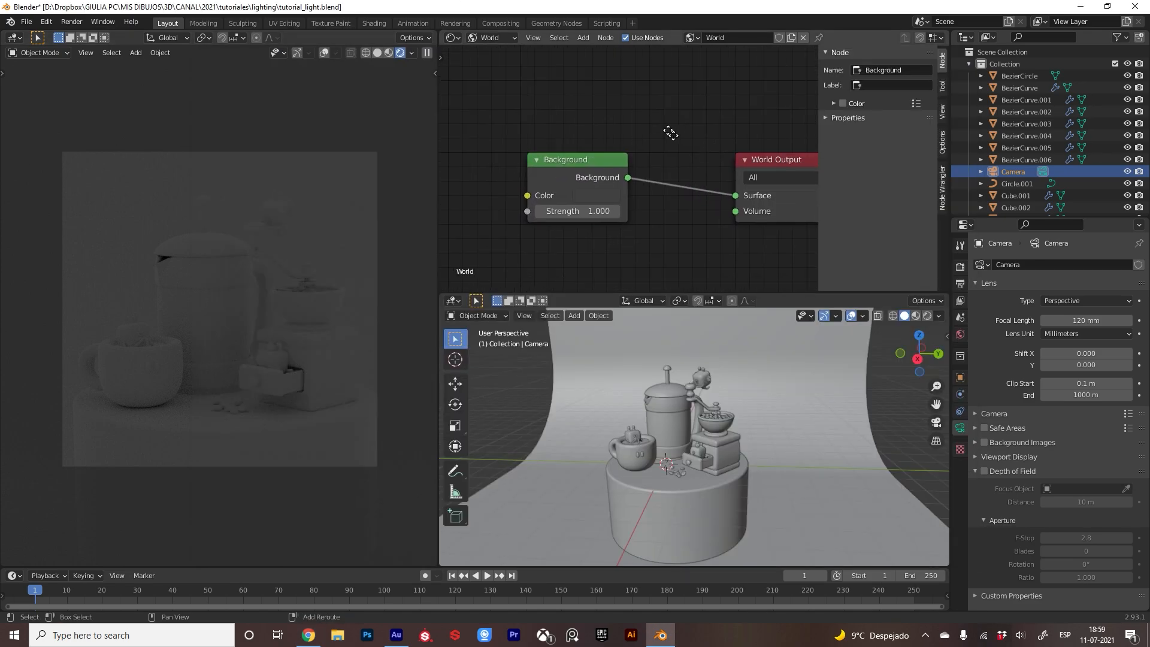
pyautogui.scroll(4, 627, 206)
pyautogui.click(597, 206)
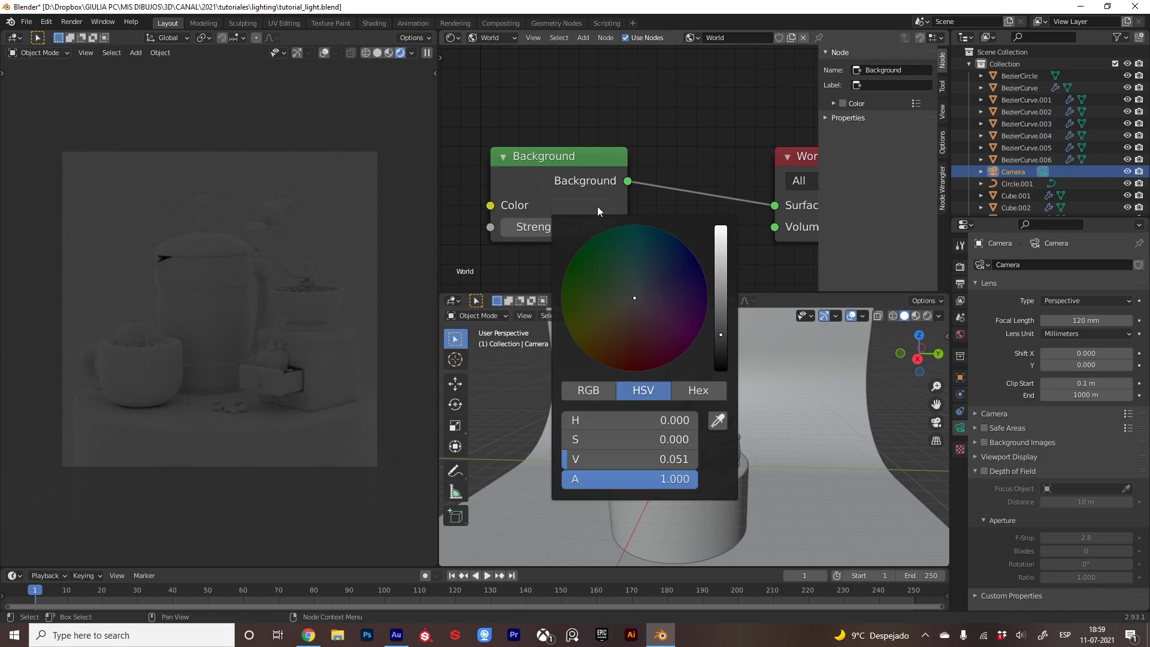
pyautogui.click(722, 253)
pyautogui.click(721, 259)
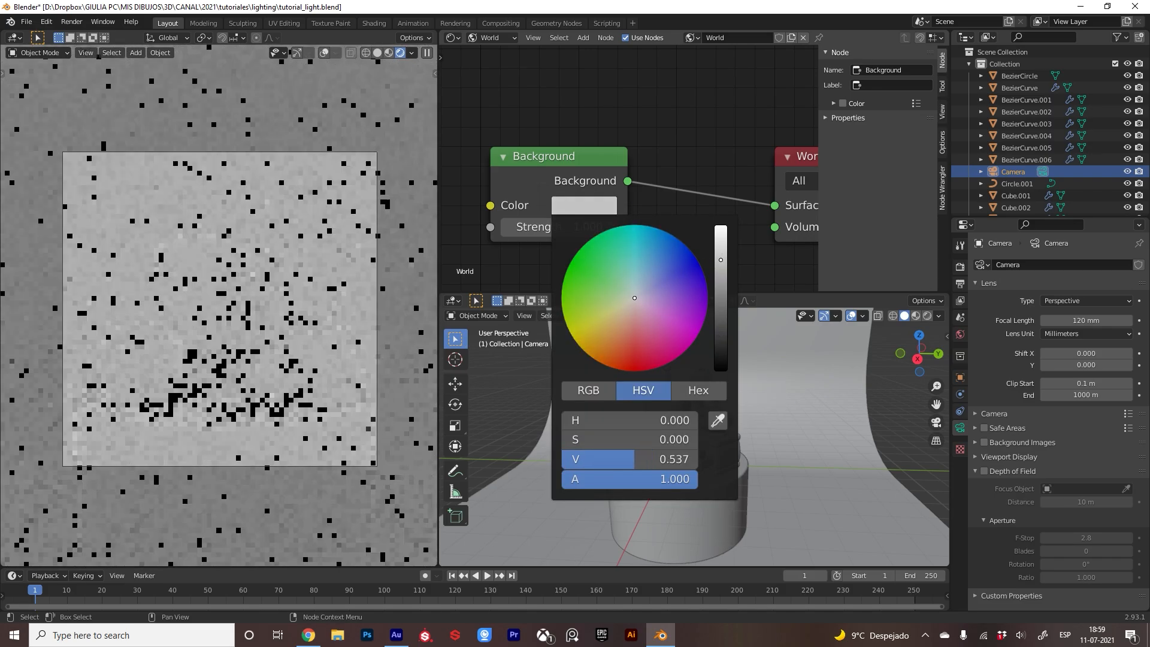
pyautogui.moveTo(722, 259); pyautogui.dragTo(721, 308)
pyautogui.moveTo(650, 308); pyautogui.dragTo(646, 310)
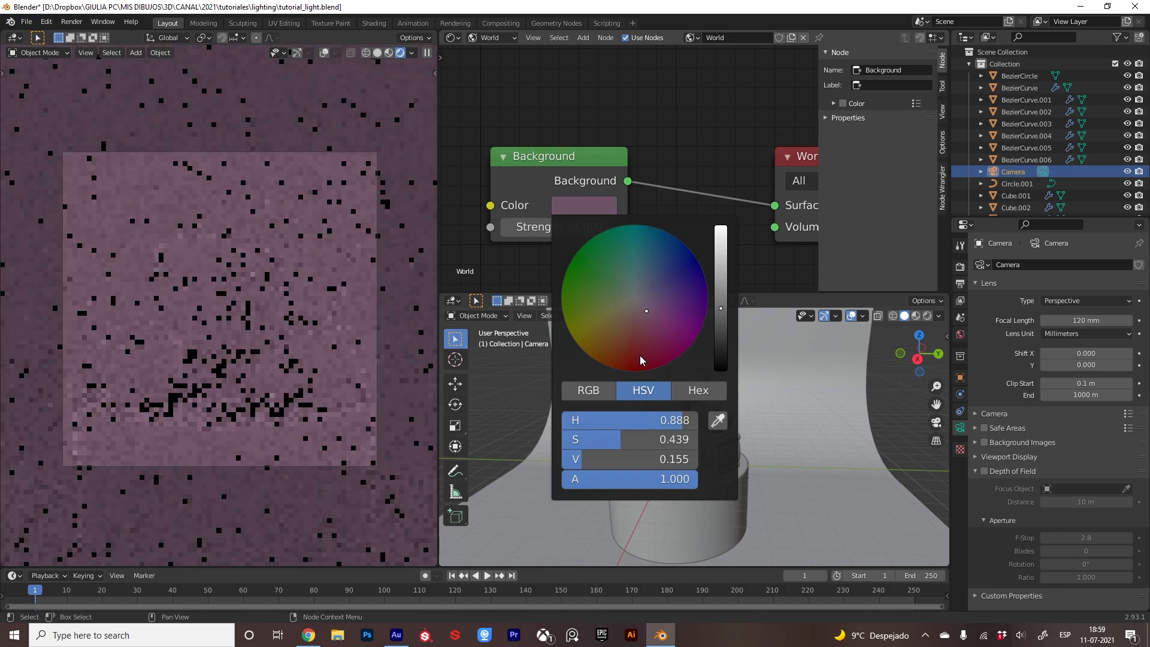
pyautogui.press('Escape')
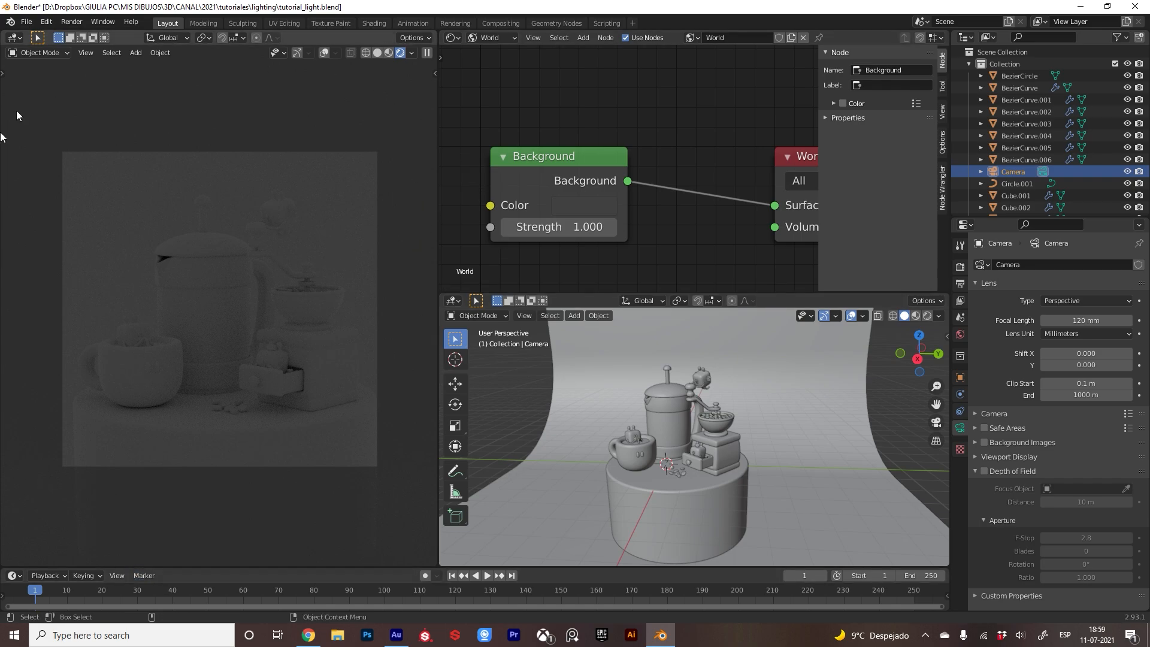
# Switch to Chrome to review the studio HDRI image results, and return to Blender
pyautogui.click(308, 635)
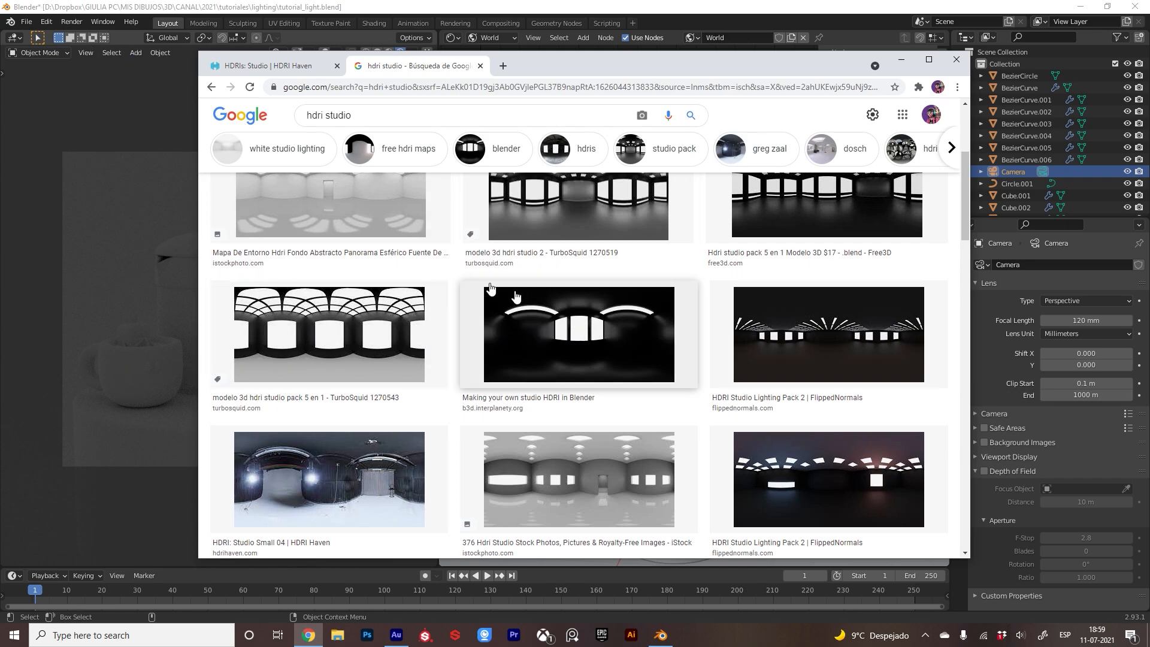
pyautogui.scroll(3, 310, 187)
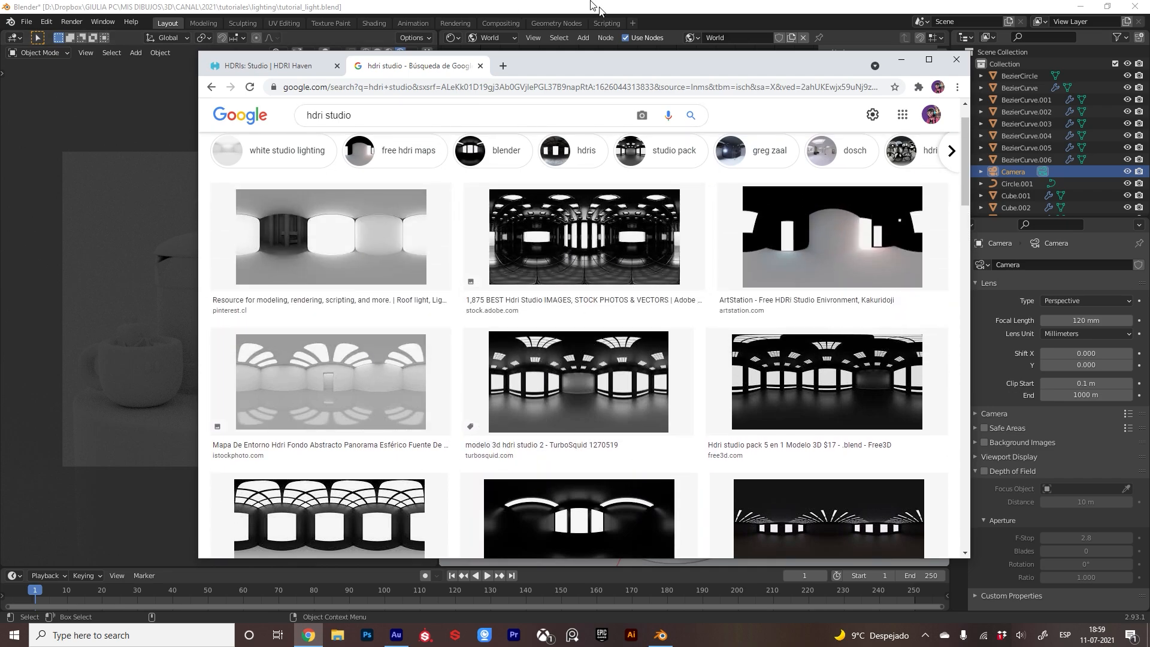
pyautogui.click(532, 6)
# Add an Environment Texture with Mapping and Texture Coordinate nodes to the Background node, and space the nodes apart
pyautogui.moveTo(580, 166); pyautogui.dragTo(688, 167)
pyautogui.scroll(-2, 694, 157)
pyautogui.hotkey('ctrl', 't')
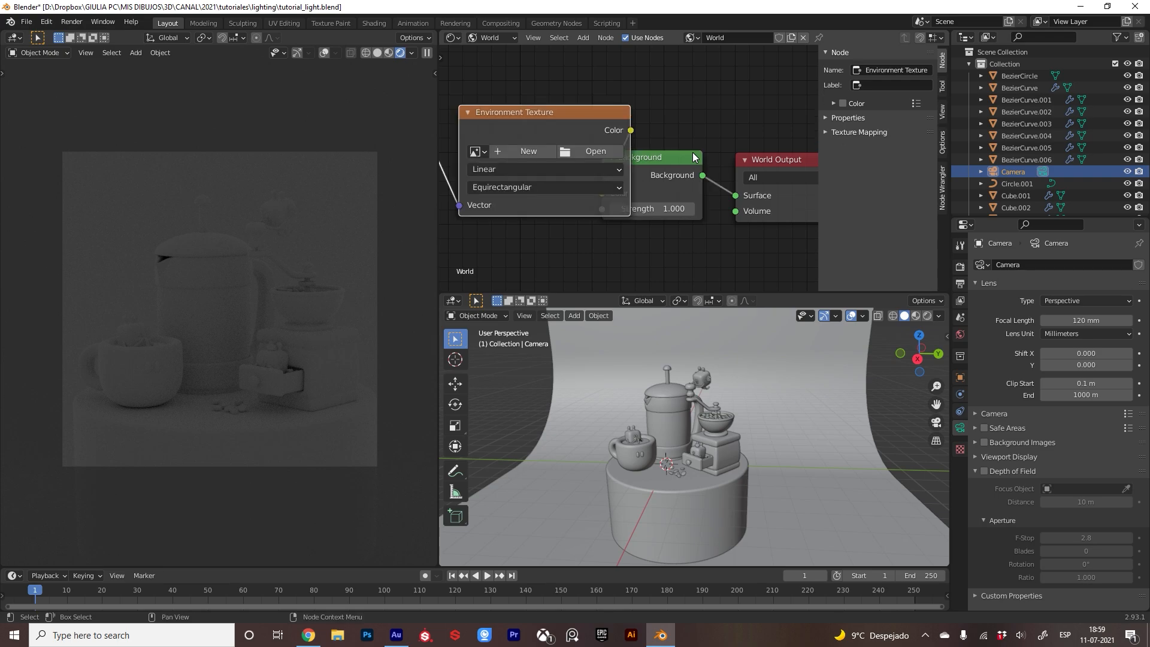
pyautogui.scroll(-8, 692, 152)
pyautogui.moveTo(602, 109); pyautogui.dragTo(722, 136, button='middle')
pyautogui.moveTo(553, 120); pyautogui.dragTo(700, 239)
pyautogui.moveTo(692, 173); pyautogui.dragTo(657, 170)
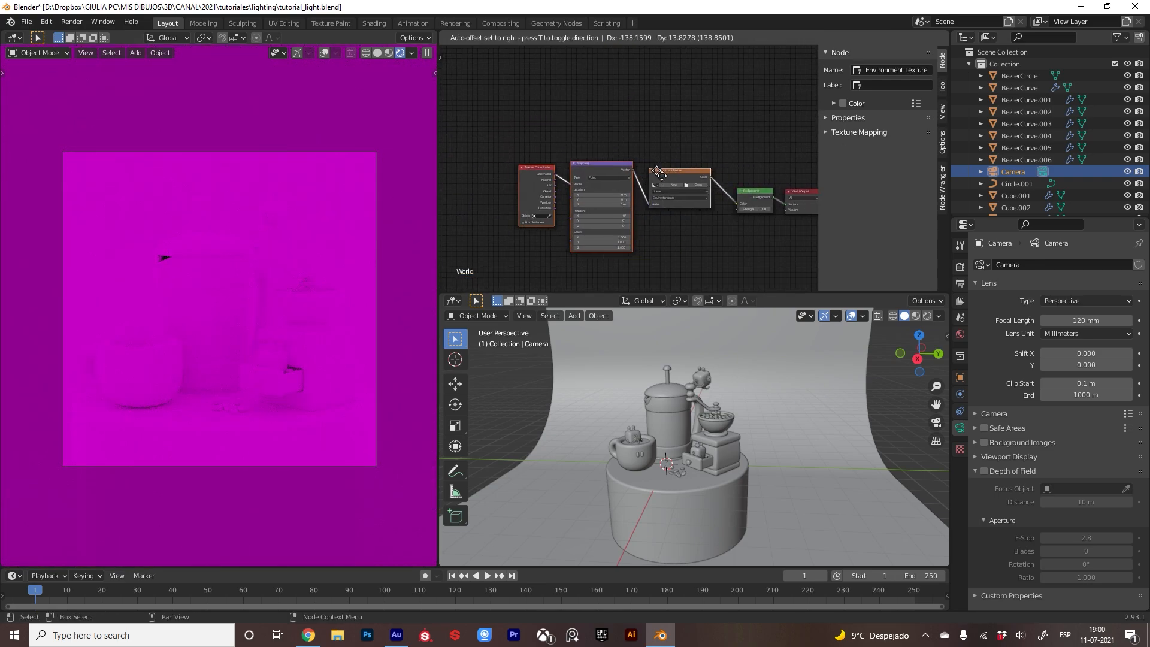
# Search the add-ons in the Blender preferences for "node" and check whether Node Wrangler is enabled
pyautogui.click(46, 21)
pyautogui.click(66, 188)
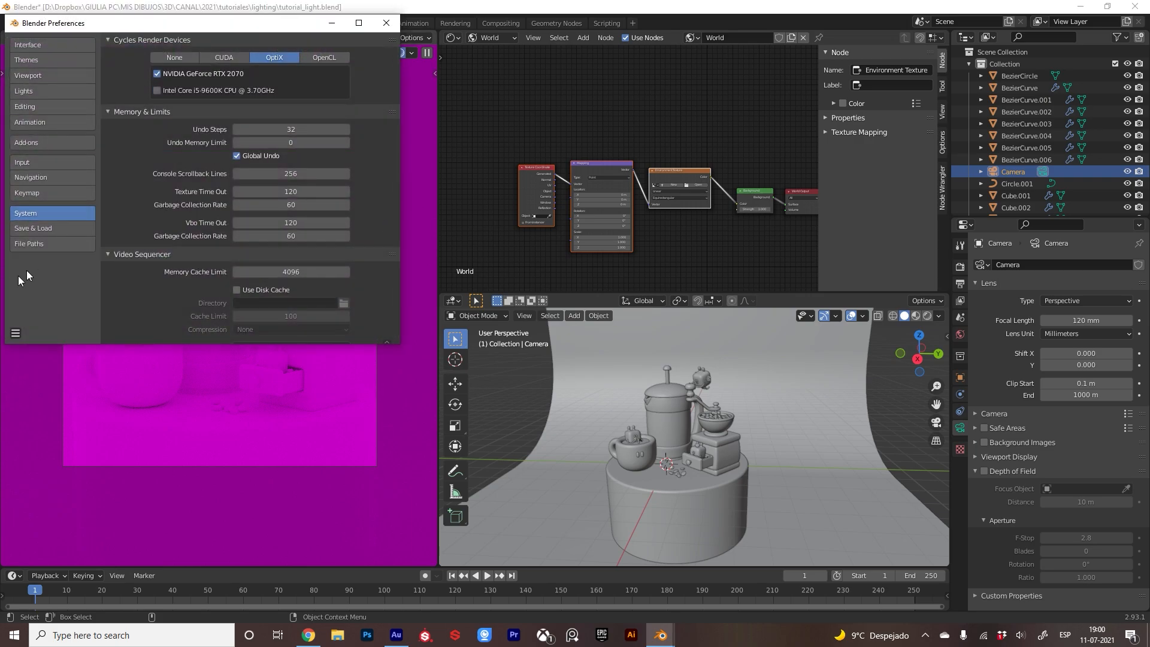
pyautogui.click(24, 143)
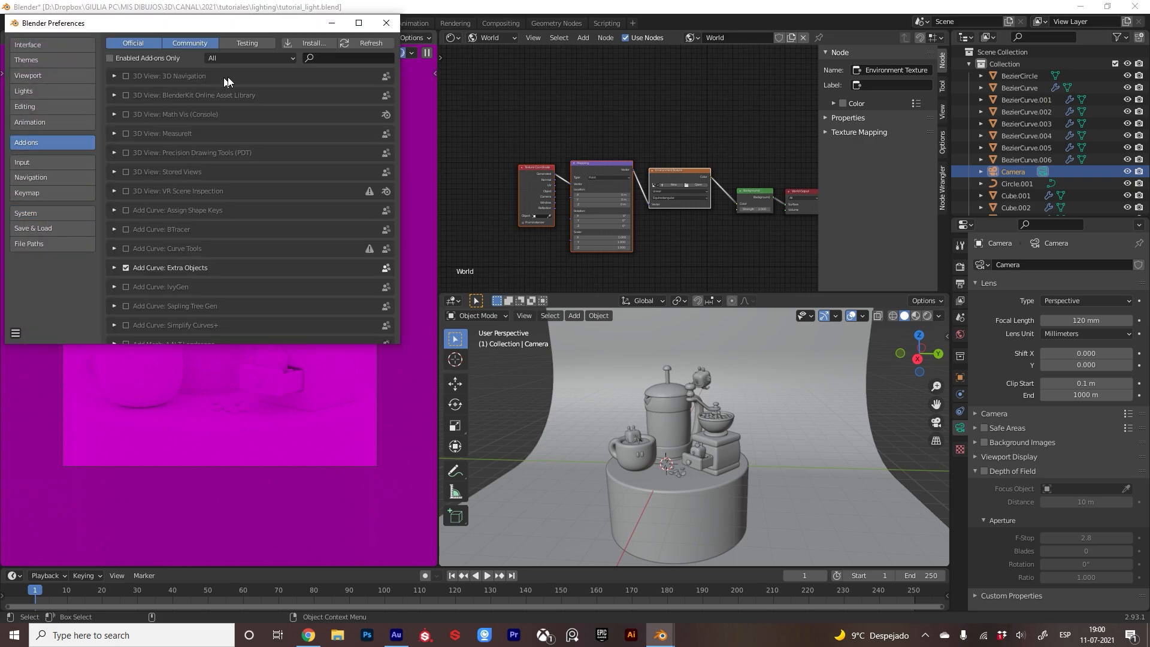
pyautogui.click(319, 60)
pyautogui.write('node')
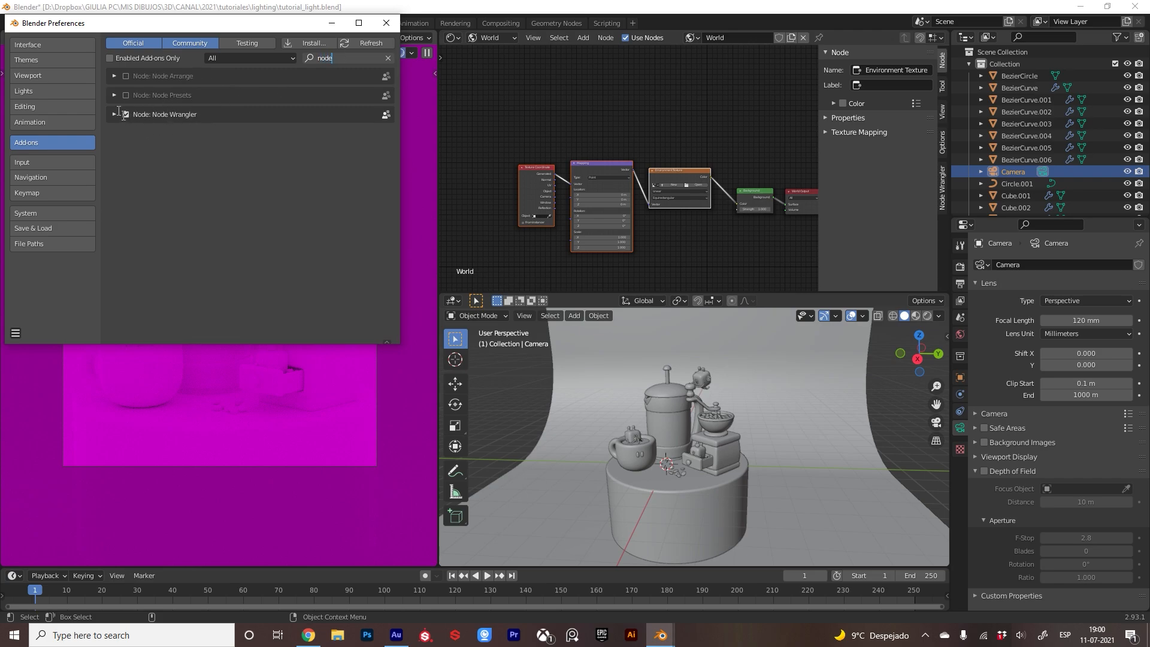
pyautogui.click(385, 23)
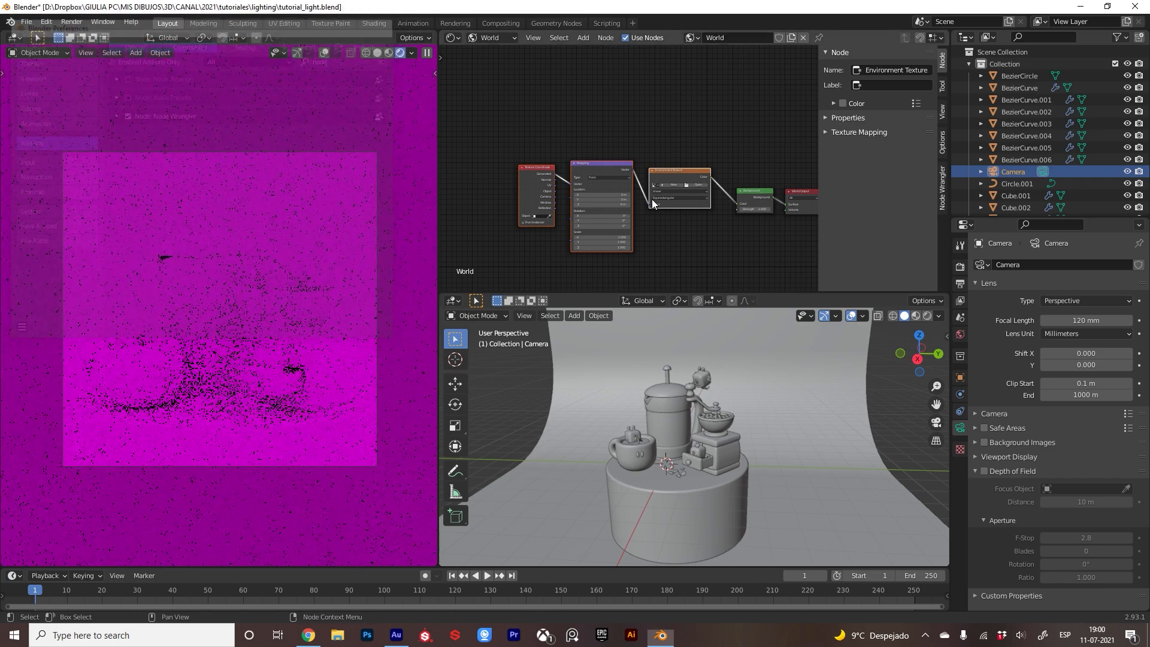
pyautogui.scroll(3, 652, 199)
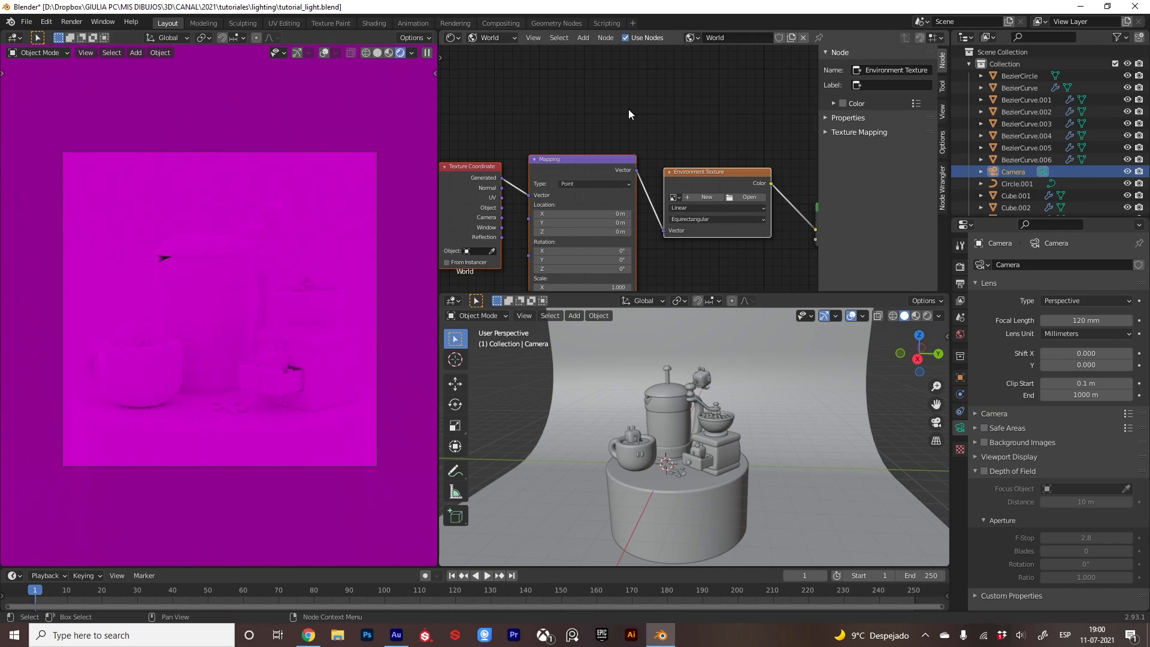
pyautogui.keyDown('shift'); pyautogui.moveTo(739, 146); pyautogui.dragTo(705, 142, button='middle'); pyautogui.keyUp('shift')
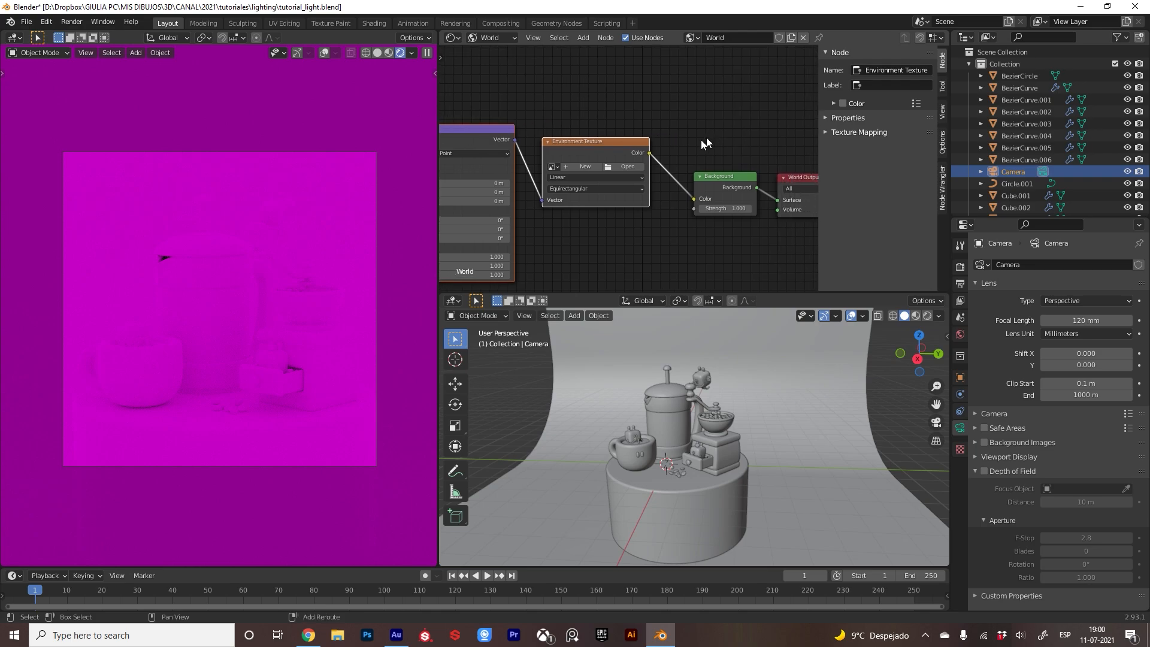
pyautogui.scroll(-5, 683, 144)
pyautogui.keyDown('shift'); pyautogui.moveTo(506, 118); pyautogui.dragTo(574, 139, button='middle'); pyautogui.keyUp('shift')
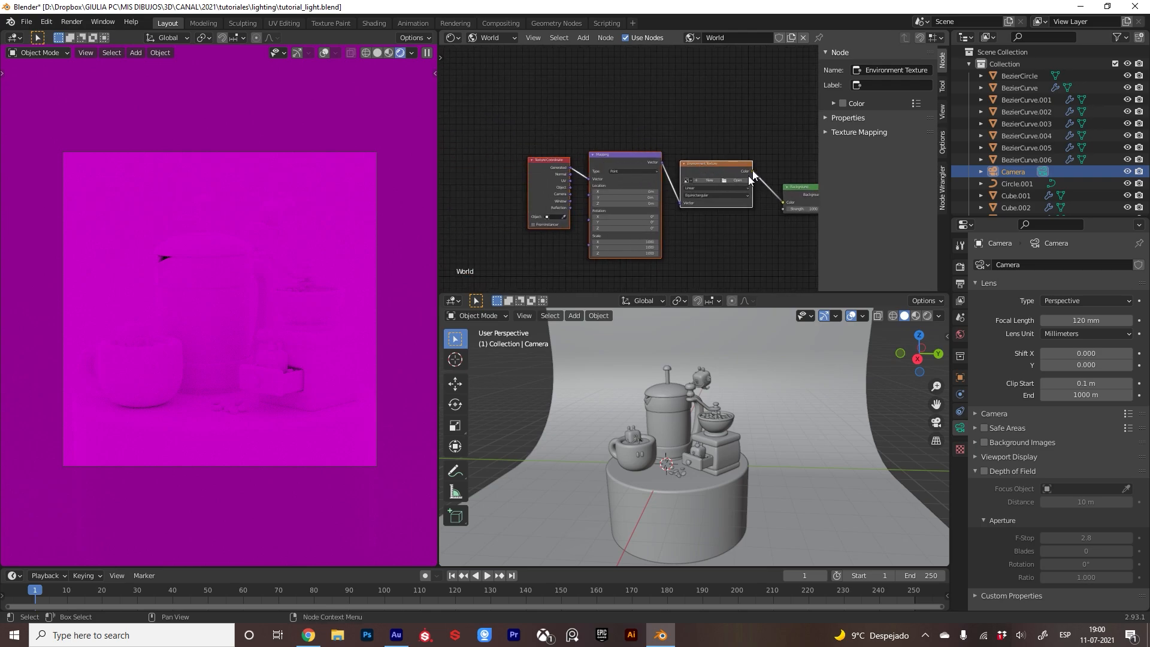
pyautogui.scroll(2, 736, 180)
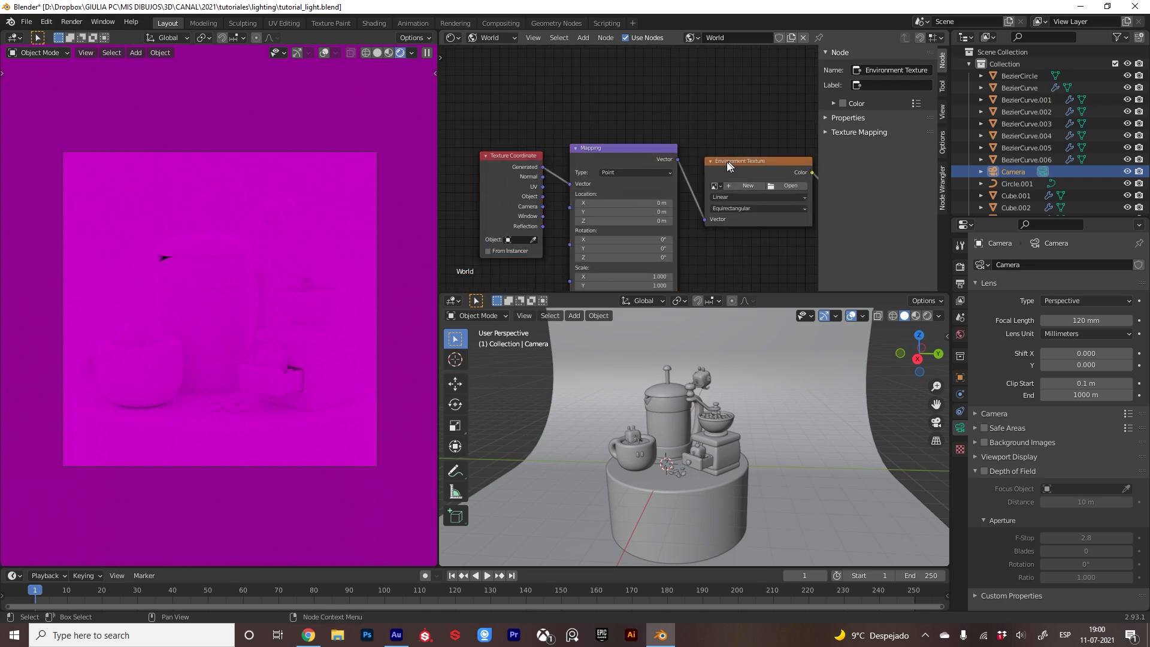
pyautogui.hotkey('shift', 'a')
pyautogui.click(738, 132)
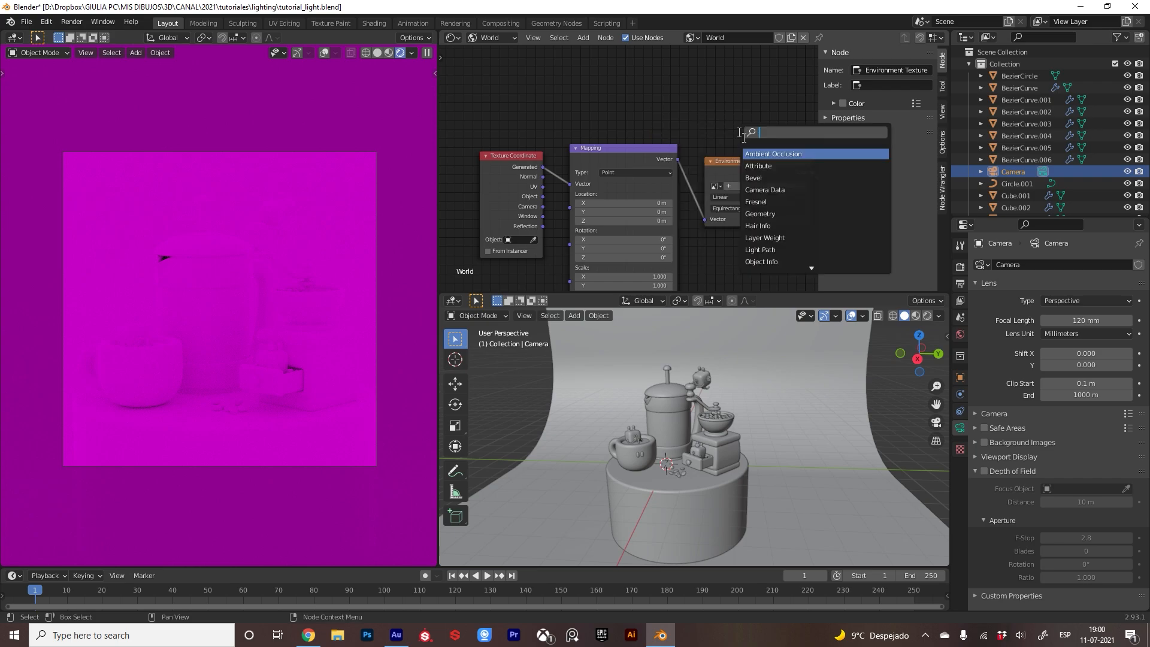
pyautogui.write('im')
pyautogui.click(708, 105)
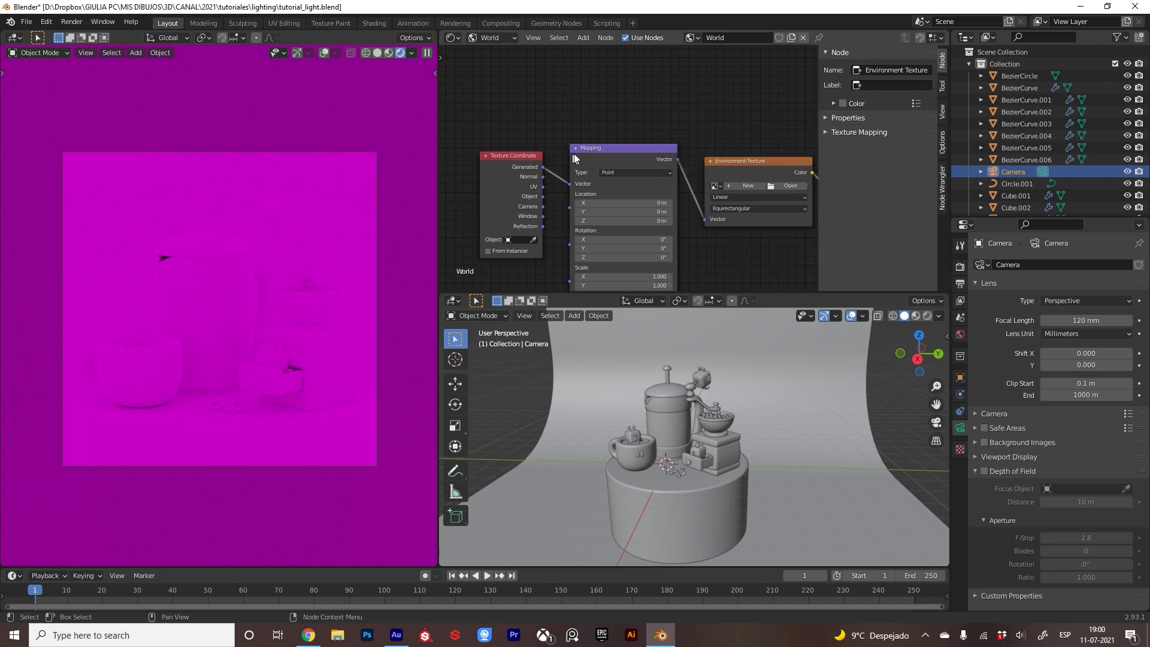
# Load the image HDRI.hdr into the World's Environment Texture node
pyautogui.moveTo(759, 163); pyautogui.dragTo(690, 153, button='middle')
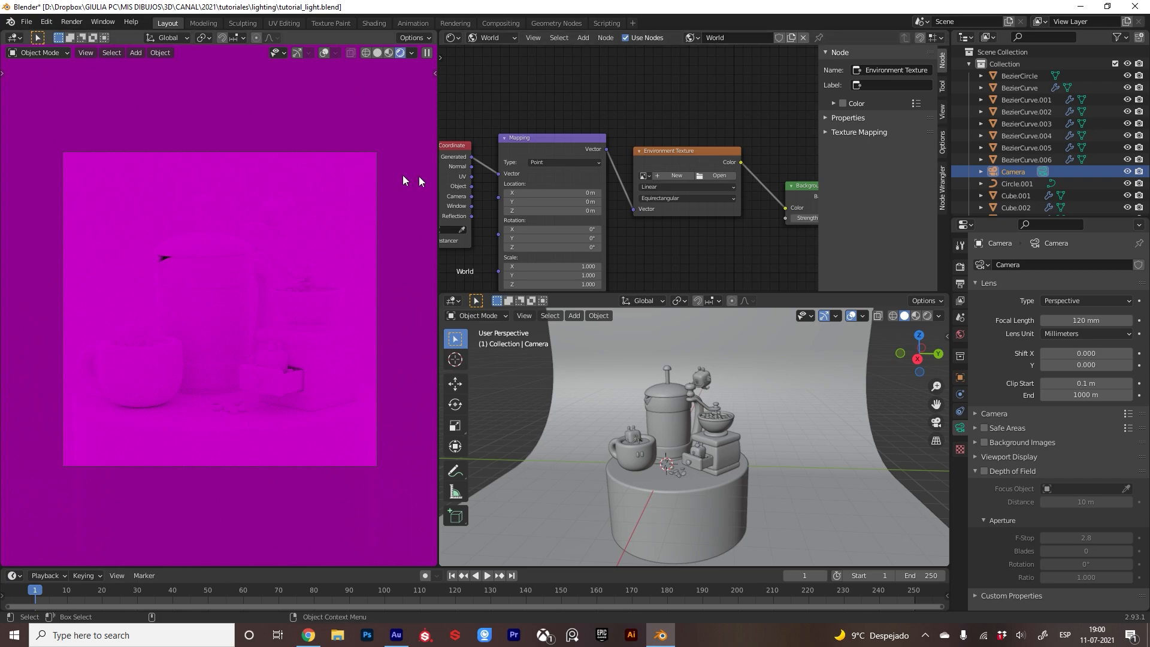
pyautogui.moveTo(596, 108); pyautogui.dragTo(661, 127, button='middle')
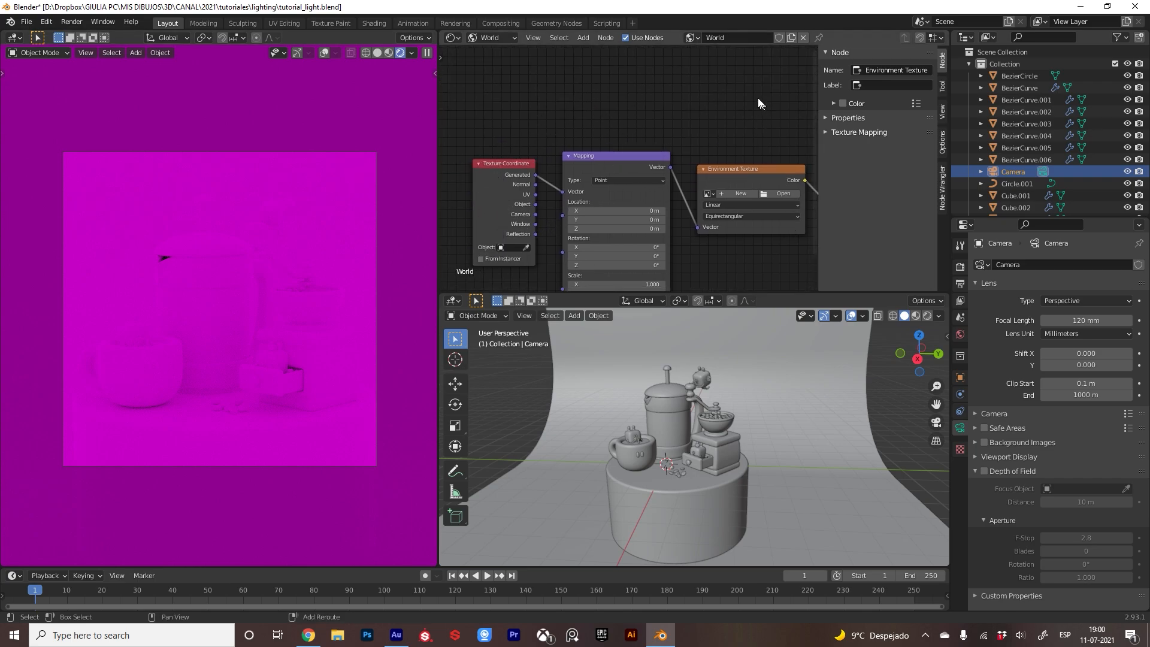
pyautogui.moveTo(760, 102); pyautogui.dragTo(700, 65, button='middle')
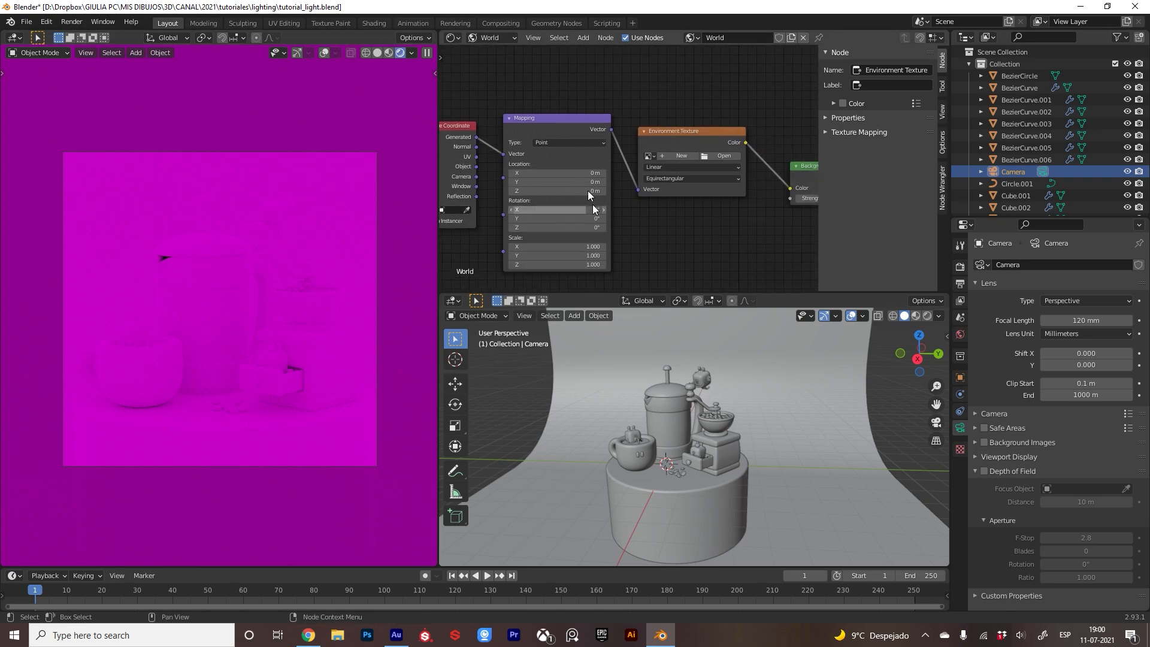
pyautogui.moveTo(711, 233); pyautogui.dragTo(664, 242, button='middle')
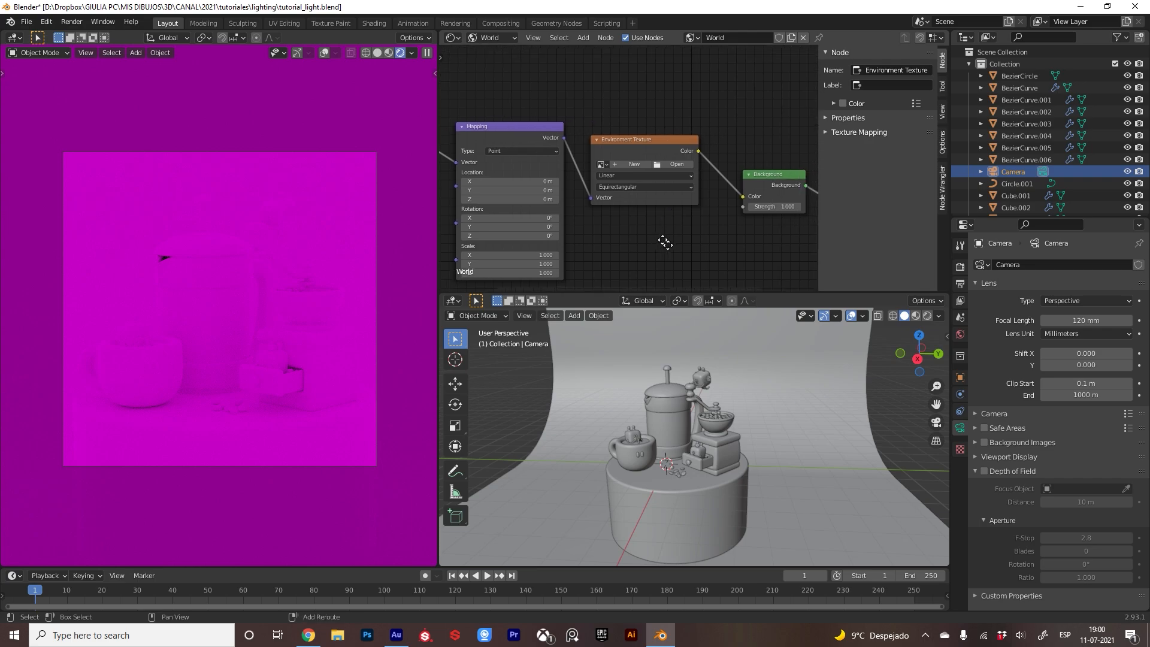
pyautogui.click(680, 164)
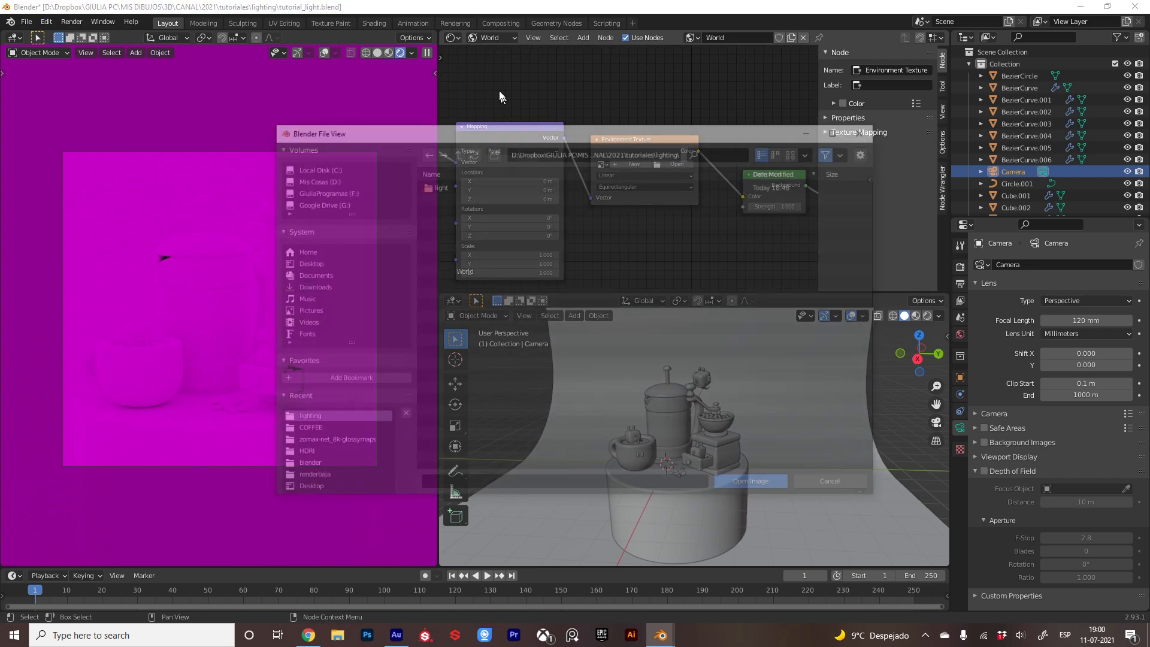
pyautogui.press('Escape')
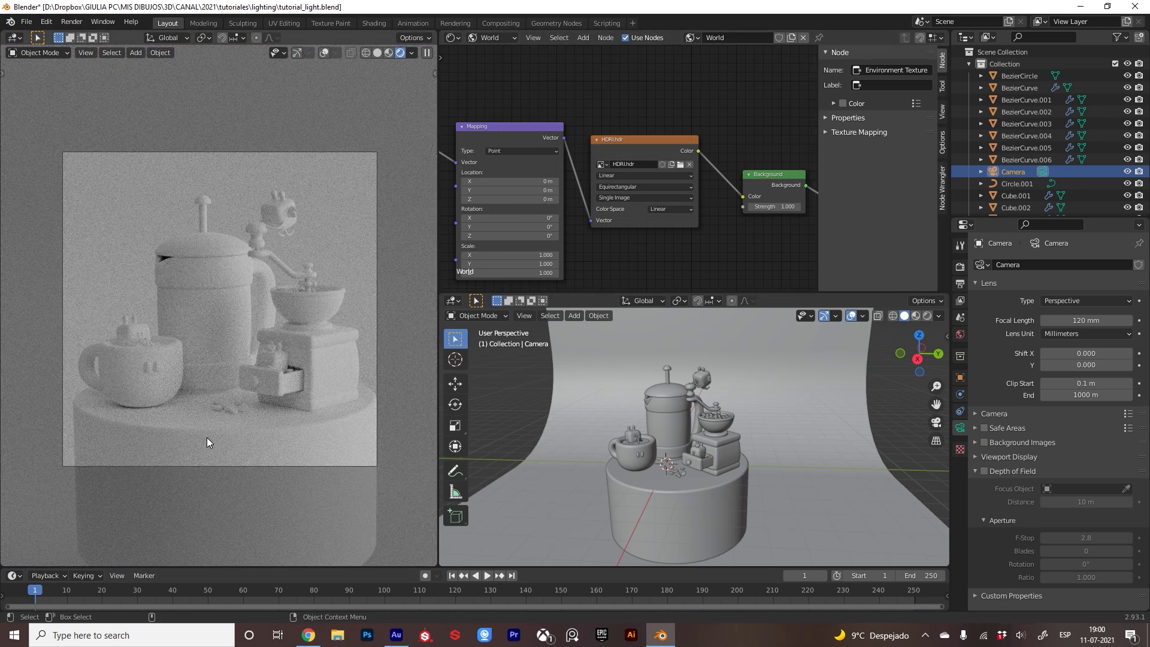
# Leave the camera view in the rendered viewport and examine the HDRI surroundings around the whole backdrop
pyautogui.scroll(-2, 244, 240)
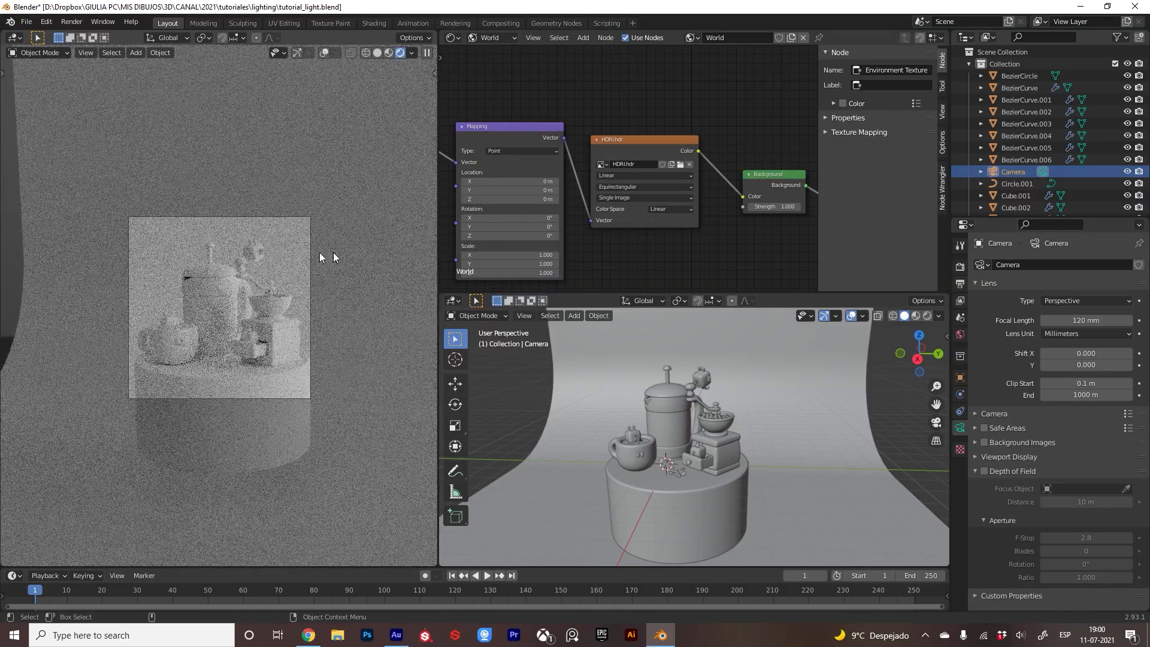
pyautogui.moveTo(331, 254); pyautogui.dragTo(254, 309, button='middle')
pyautogui.scroll(-5, 323, 249)
pyautogui.scroll(-2, 322, 250)
pyautogui.scroll(2, 253, 309)
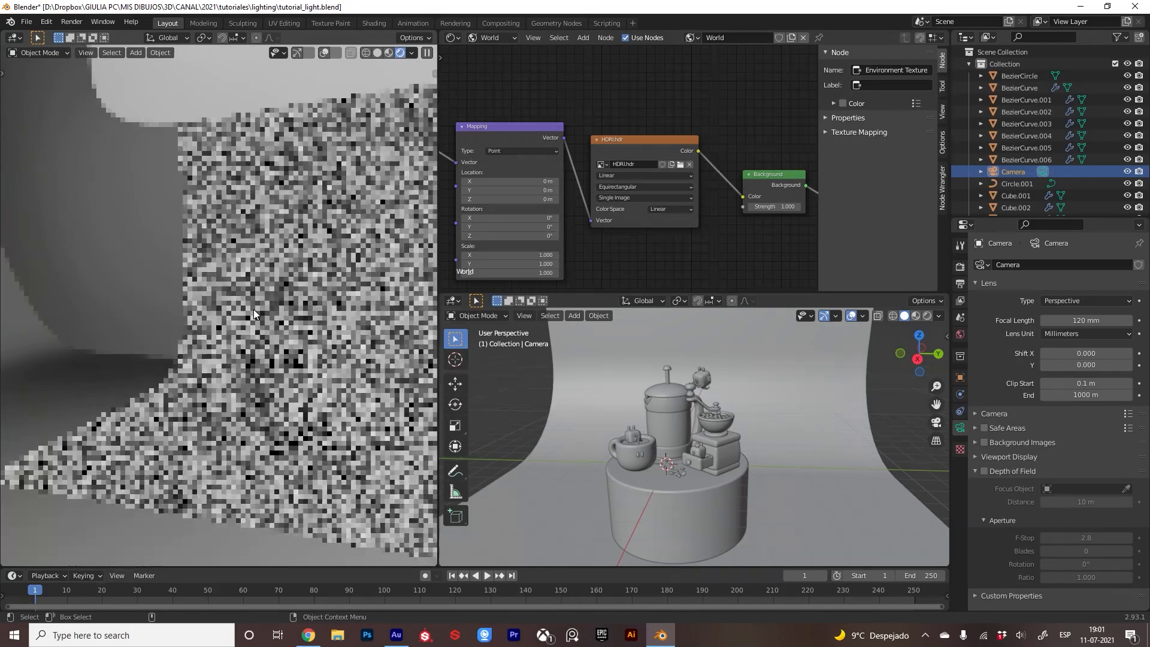
# Try rotating the environment with the Mapping node's rotation values while viewing the HDRI surroundings, and undo the changes
pyautogui.moveTo(502, 115); pyautogui.dragTo(623, 145, button='middle')
pyautogui.moveTo(651, 94); pyautogui.dragTo(657, 68, button='middle')
pyautogui.scroll(5, 706, 267)
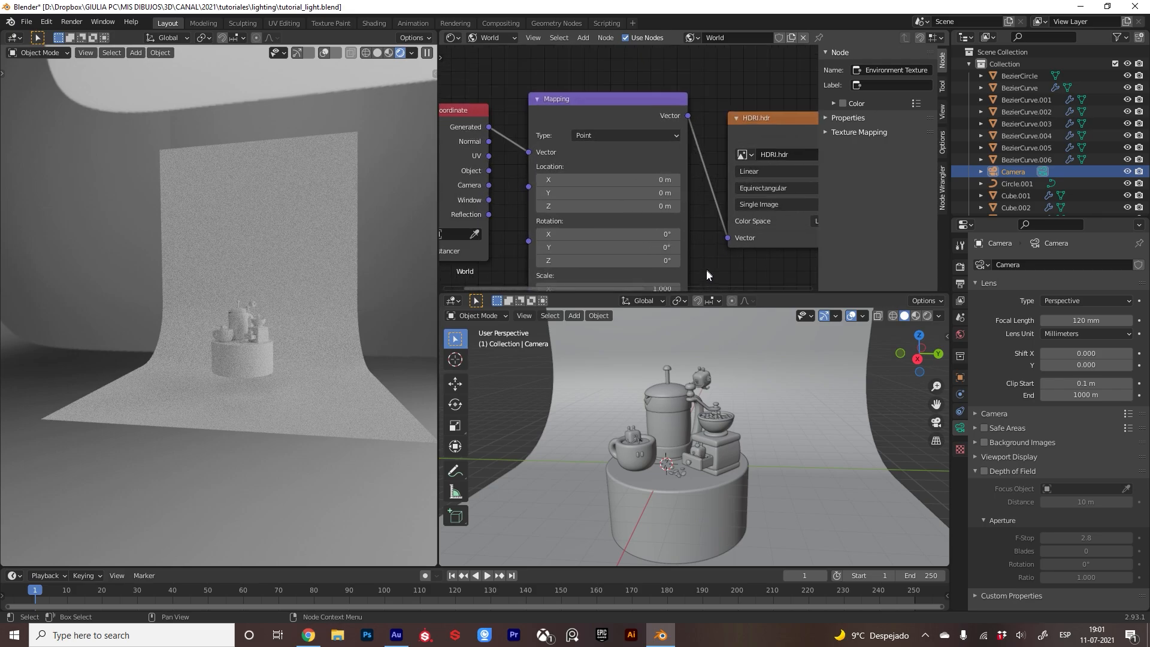
pyautogui.moveTo(706, 266); pyautogui.dragTo(694, 242, button='middle')
pyautogui.keyDown('alt'); pyautogui.moveTo(308, 230); pyautogui.dragTo(307, 303, button='middle'); pyautogui.keyUp('alt')
pyautogui.keyDown('alt'); pyautogui.moveTo(308, 303); pyautogui.dragTo(314, 290); pyautogui.keyUp('alt')
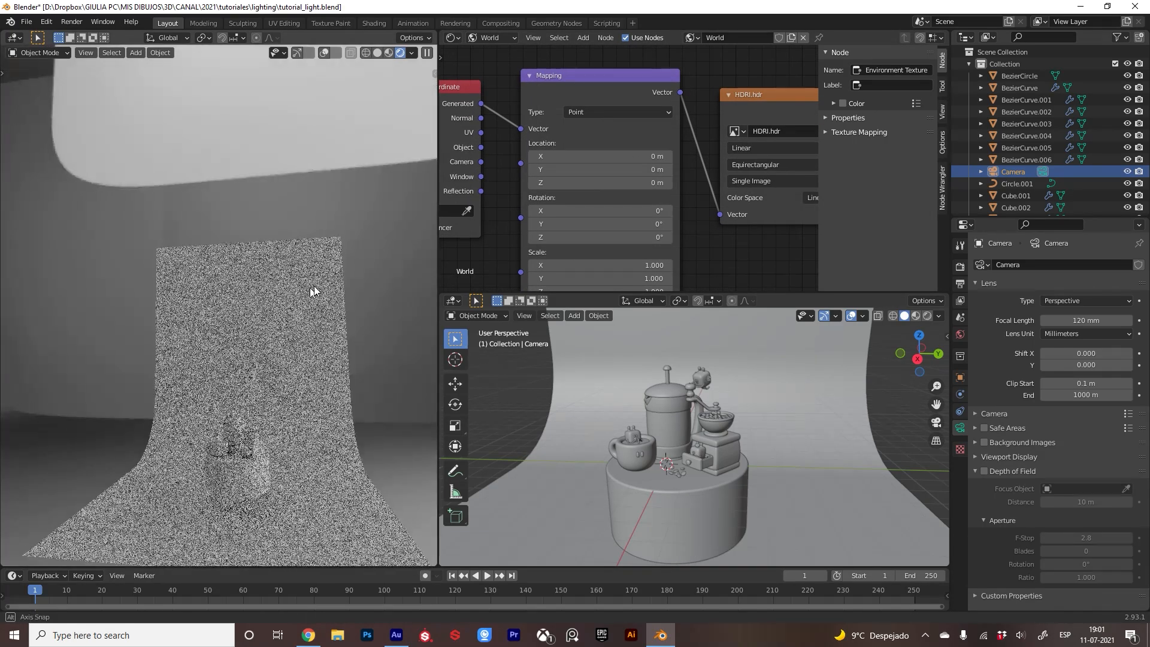
pyautogui.moveTo(646, 212); pyautogui.dragTo(658, 237)
pyautogui.hotkey('ctrl', 'z')
pyautogui.hotkey('ctrl', 'z')
pyautogui.hotkey('ctrl', 'z')
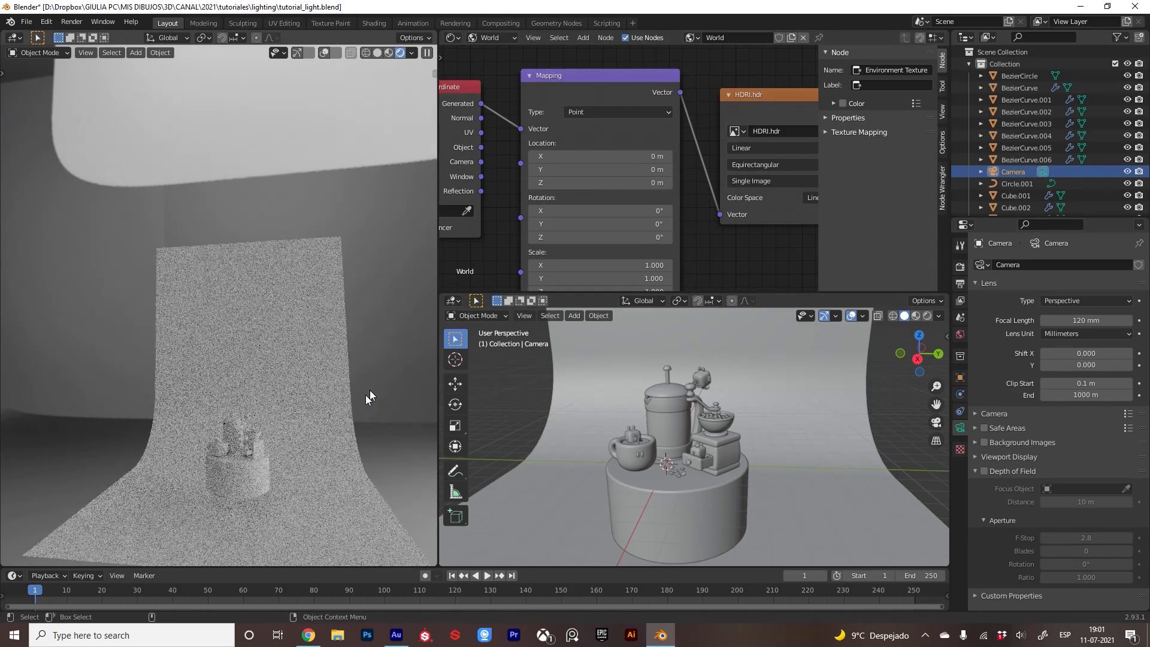
# Return the rendered viewport to the camera view and set the Mapping node's Z rotation to 148°
pyautogui.keyDown('alt'); pyautogui.moveTo(268, 430); pyautogui.dragTo(255, 308, button='middle'); pyautogui.keyUp('alt')
pyautogui.keyDown('alt'); pyautogui.moveTo(302, 329); pyautogui.dragTo(290, 348); pyautogui.keyUp('alt')
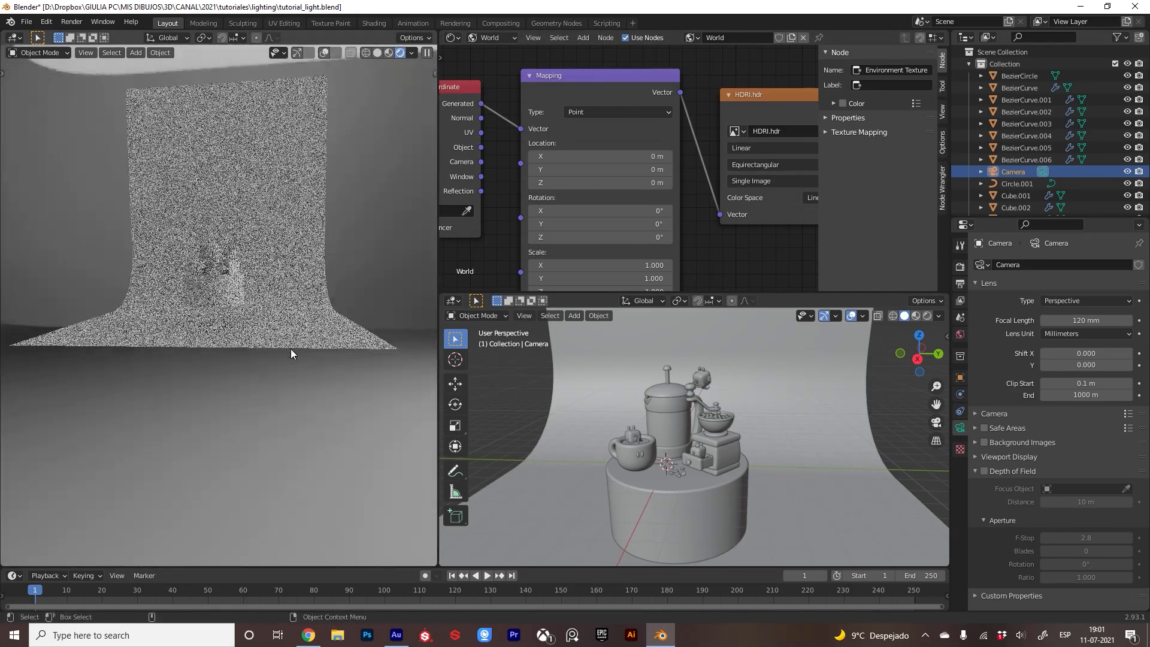
pyautogui.press('KP_0')
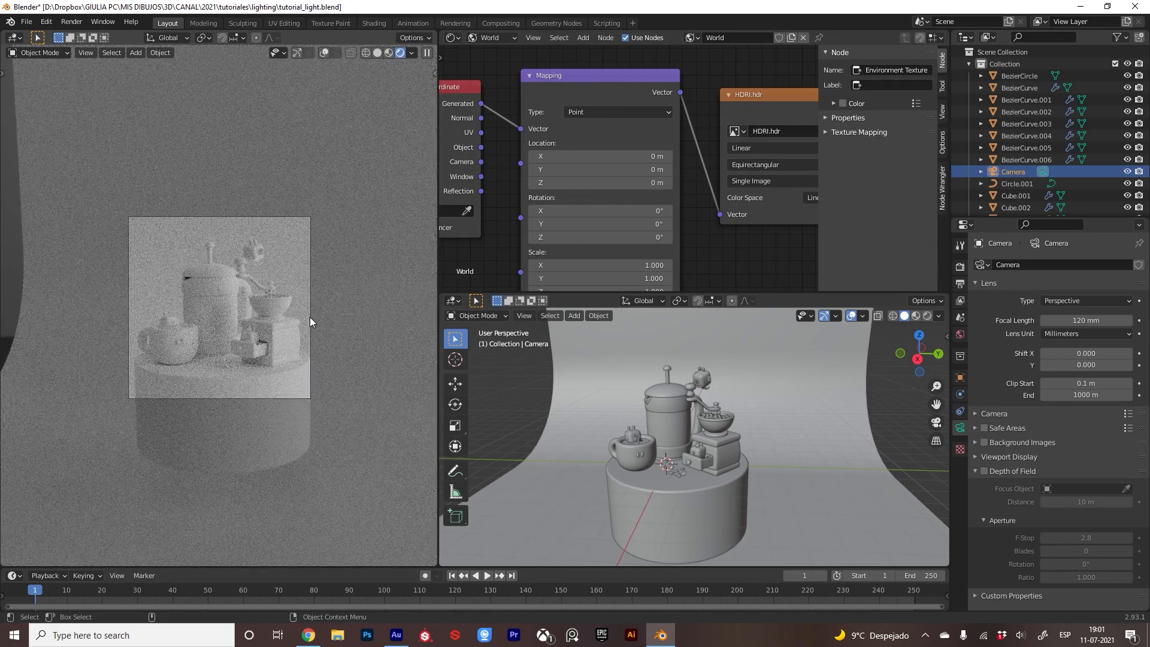
pyautogui.scroll(3, 236, 325)
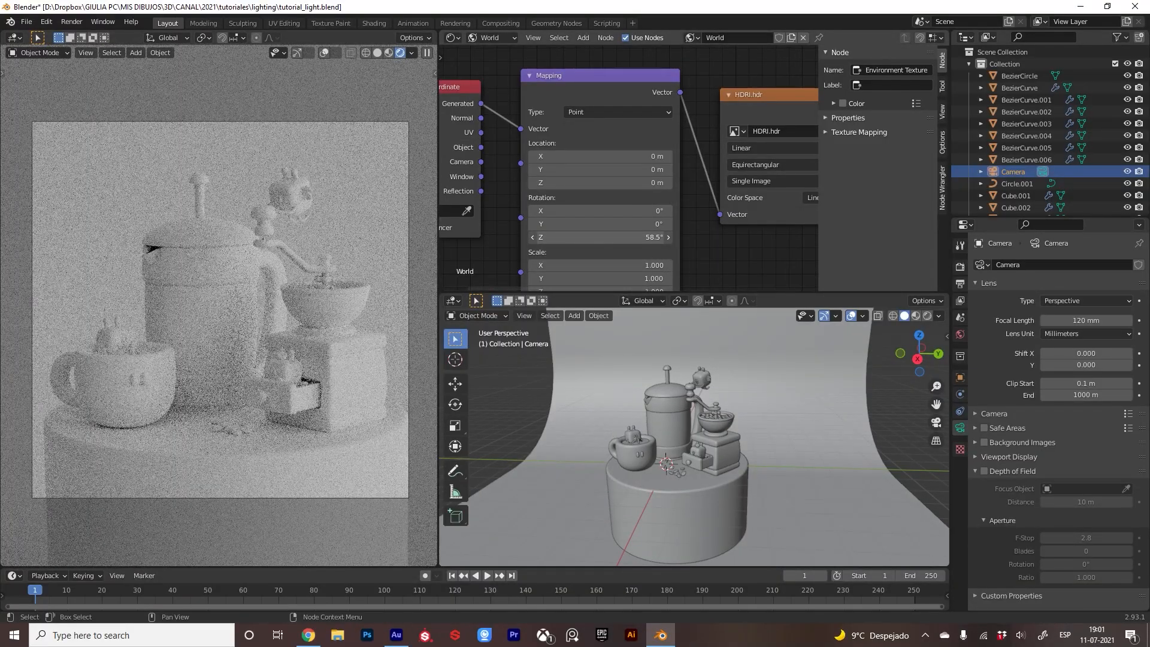
pyautogui.moveTo(599, 238)
pyautogui.mouseDown()
pyautogui.moveTo(661, 238)
pyautogui.moveTo(601, 237)
pyautogui.mouseUp()
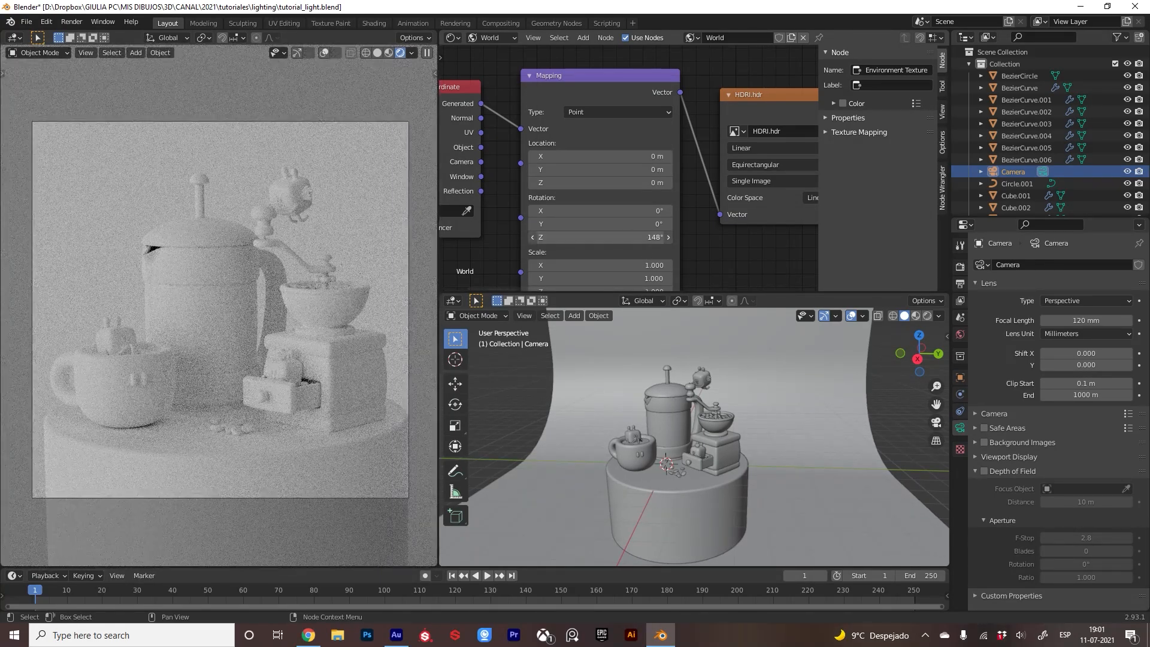
# Set the Mapping node's Z rotation to -7.1° and the Background node's strength to 0.5
pyautogui.moveTo(601, 237); pyautogui.dragTo(578, 237)
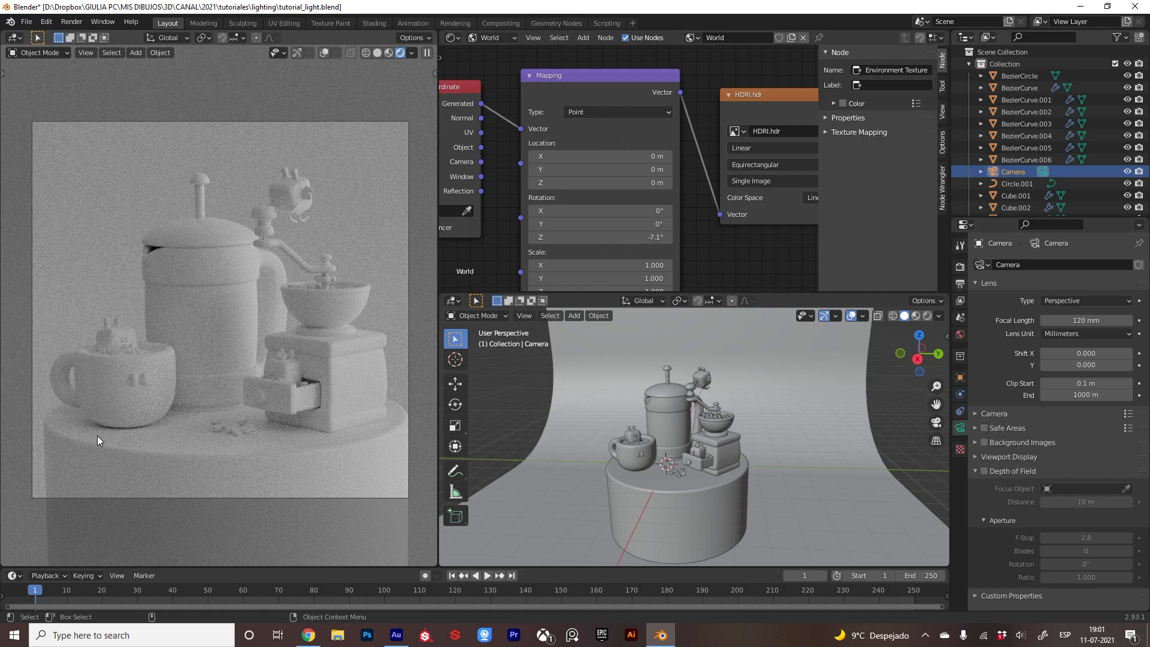
pyautogui.moveTo(730, 293); pyautogui.dragTo(731, 378)
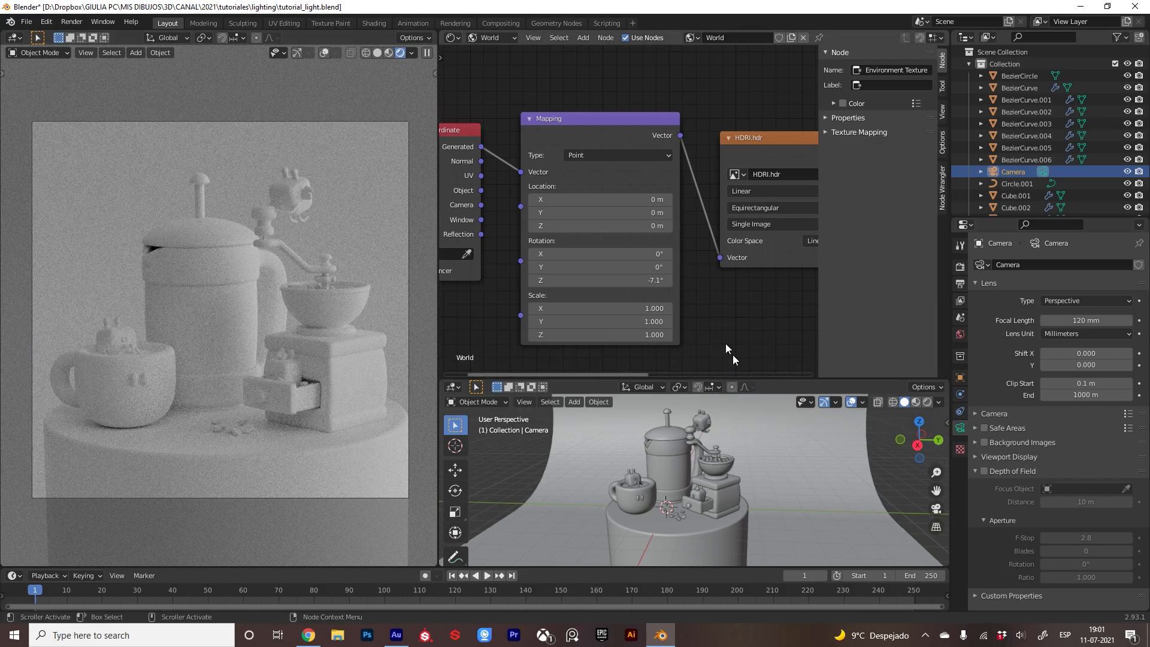
pyautogui.scroll(-6, 720, 316)
pyautogui.moveTo(733, 288); pyautogui.dragTo(670, 292, button='middle')
pyautogui.moveTo(716, 327); pyautogui.dragTo(588, 334, button='middle')
pyautogui.scroll(7, 695, 280)
pyautogui.moveTo(751, 295); pyautogui.dragTo(683, 282, button='middle')
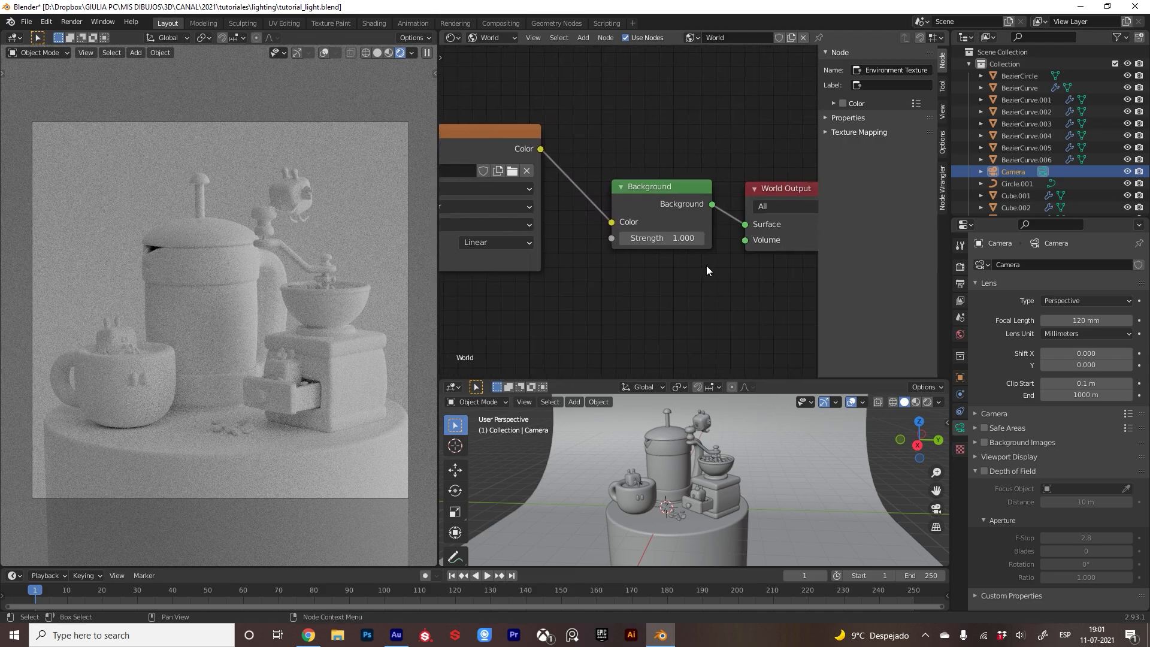
pyautogui.scroll(1, 706, 270)
pyautogui.doubleClick(670, 241)
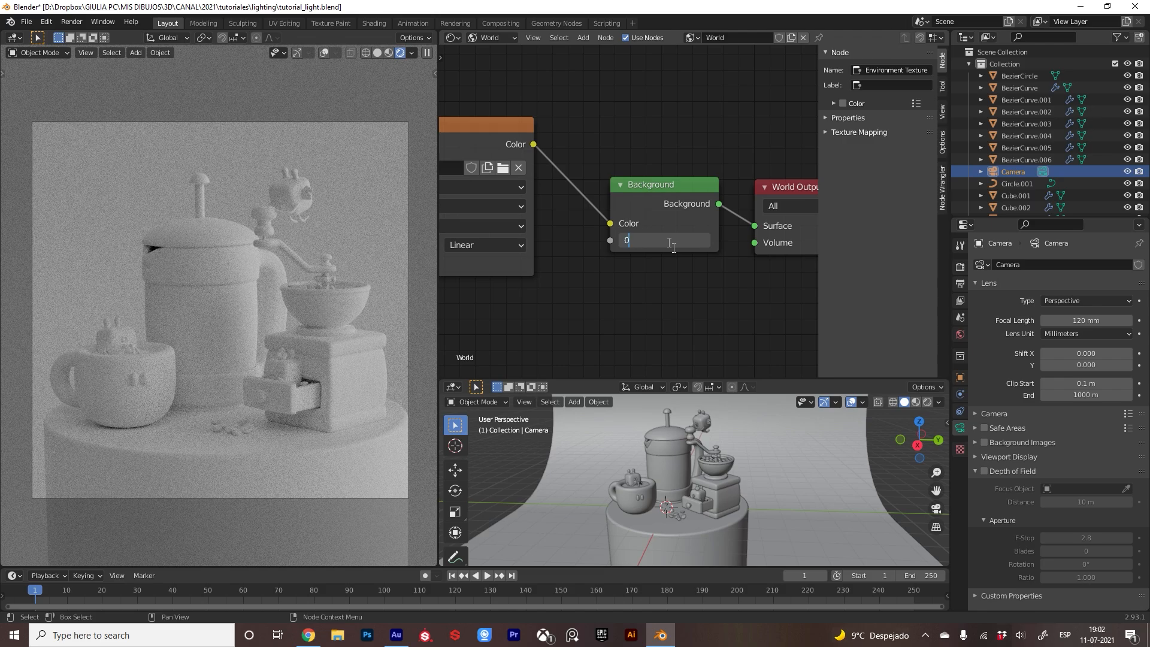
pyautogui.press('Return')
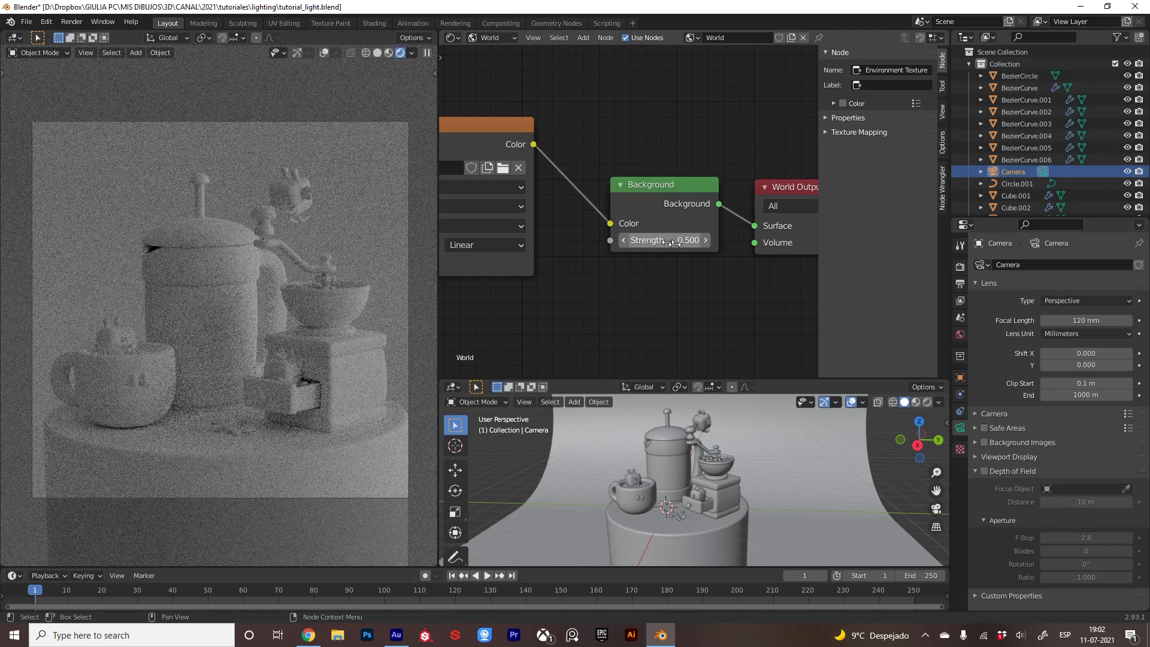
# Leave the camera view in the rendered viewport and select the curved backdrop plane
pyautogui.scroll(-4, 692, 297)
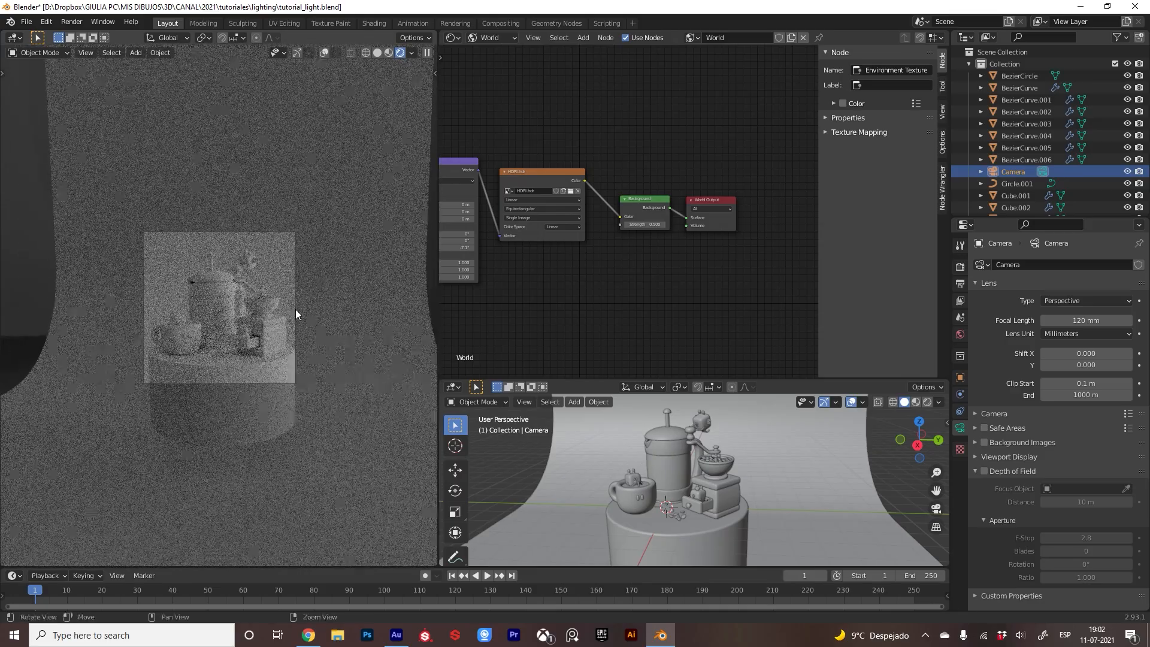
pyautogui.moveTo(295, 309); pyautogui.dragTo(261, 156, button='middle')
pyautogui.scroll(6, 318, 308)
pyautogui.scroll(-3, 261, 155)
pyautogui.click(632, 447)
pyautogui.press('Right')
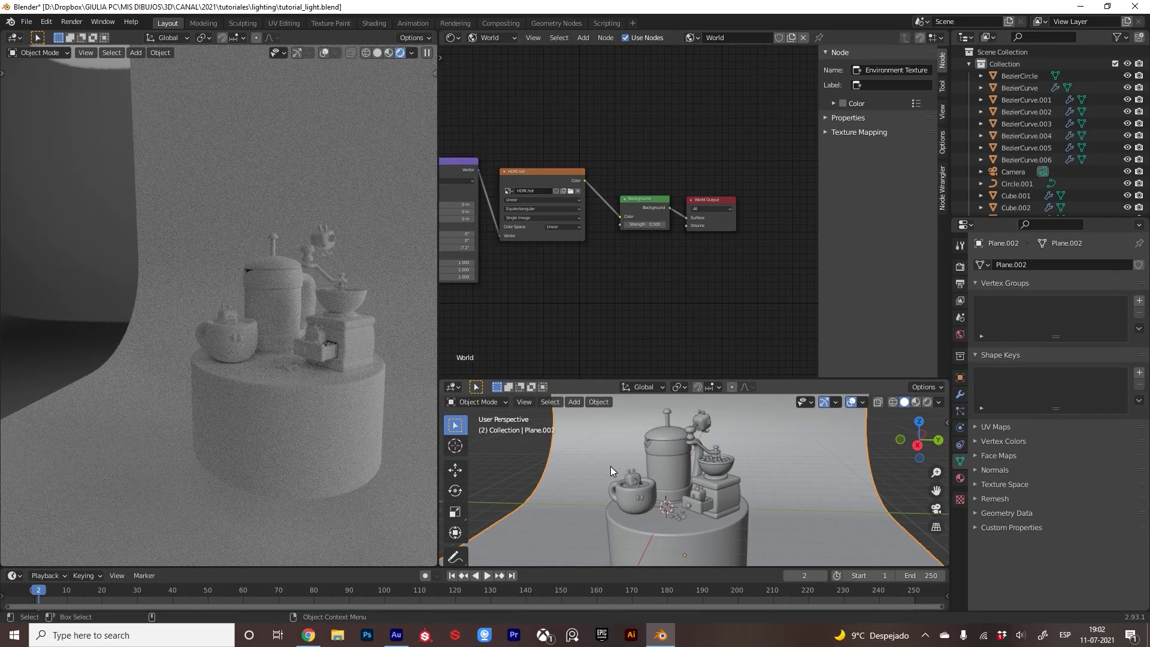
pyautogui.hotkey('shift', 'h')
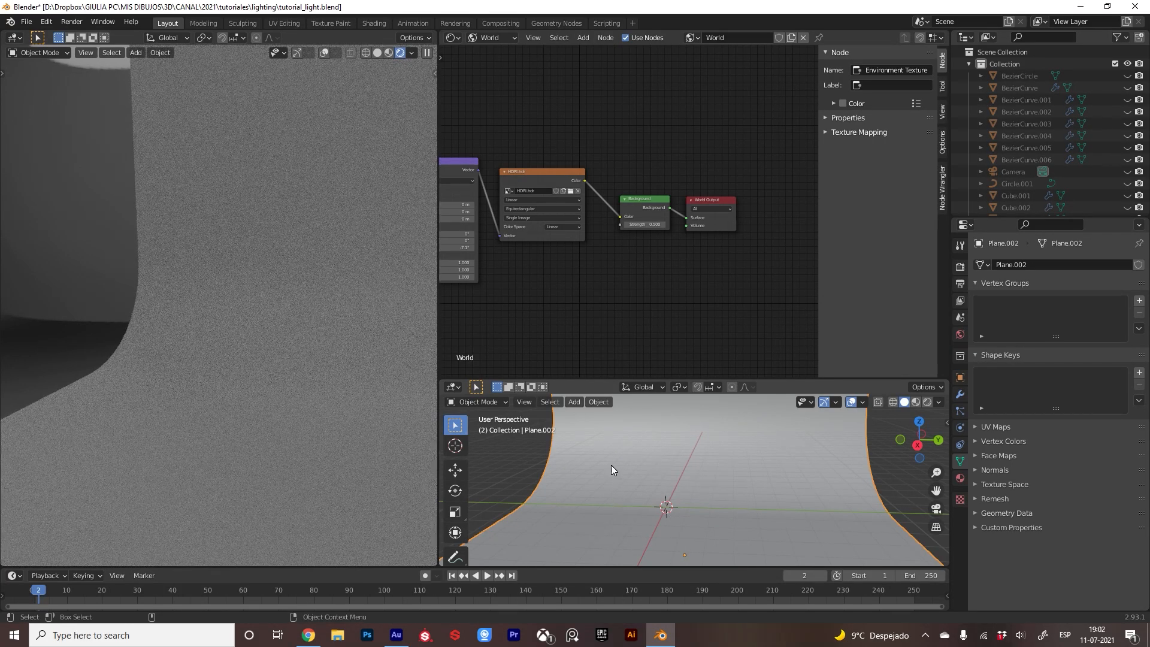
pyautogui.hotkey('alt', 'h')
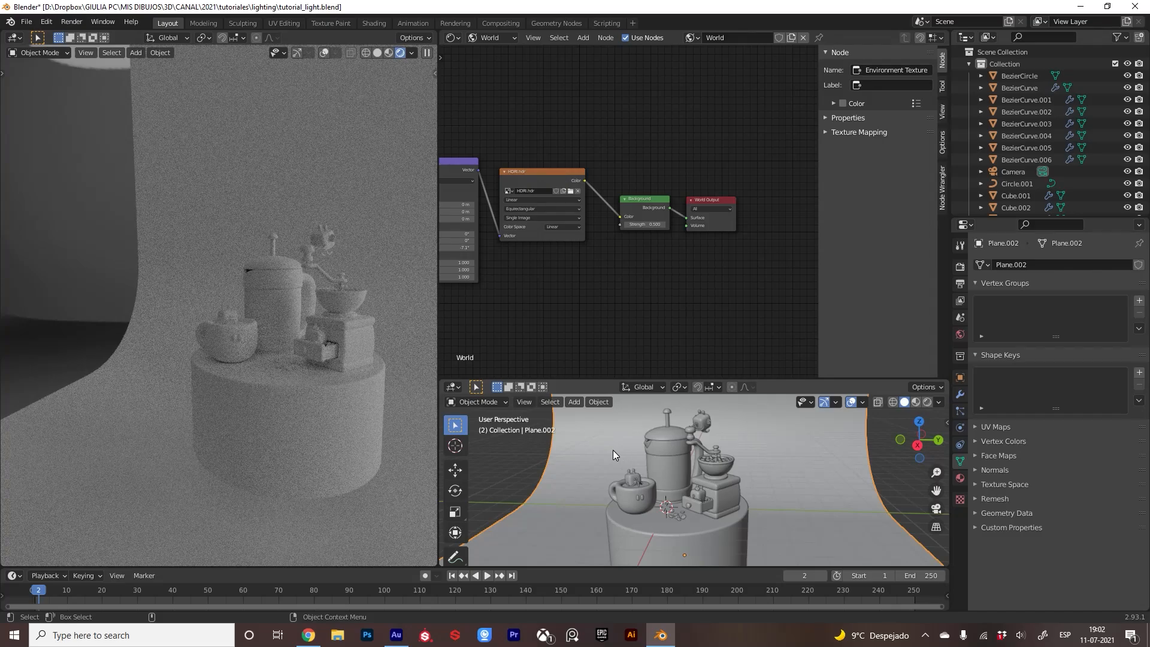
pyautogui.hotkey('shift', 'h')
pyautogui.hotkey('alt', 'h')
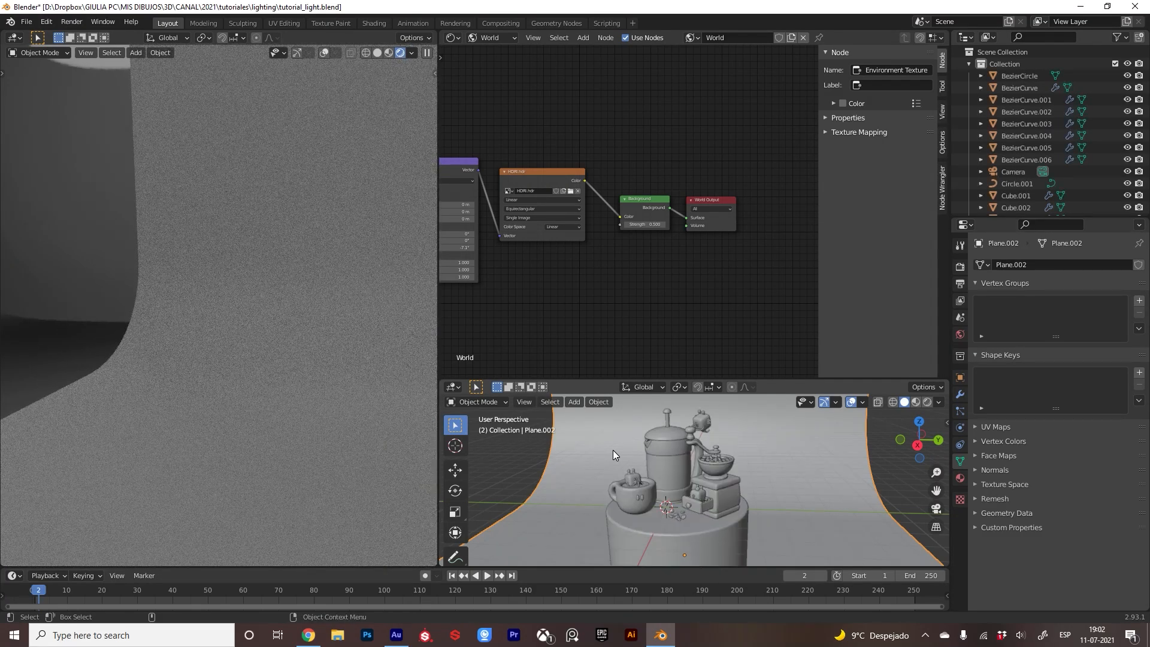
# Hide the backdrop plane and examine the coffee set against the HDRI surroundings from different angles
pyautogui.keyDown('shift'); pyautogui.moveTo(890, 459); pyautogui.dragTo(709, 447, button='middle'); pyautogui.keyUp('shift')
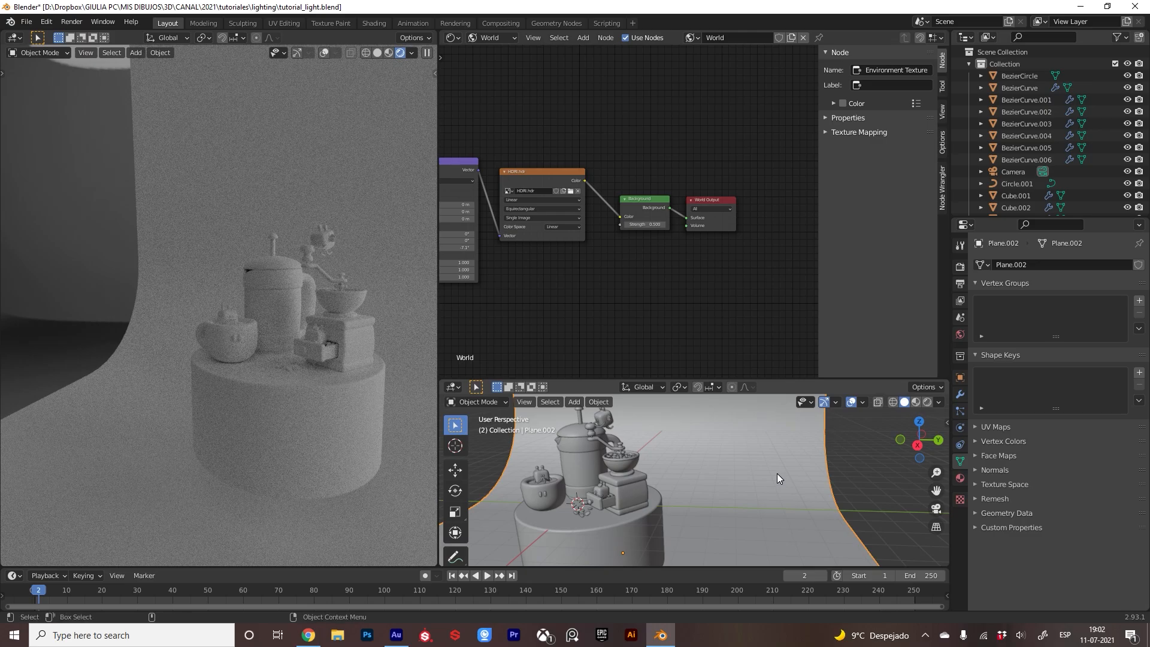
pyautogui.press('h')
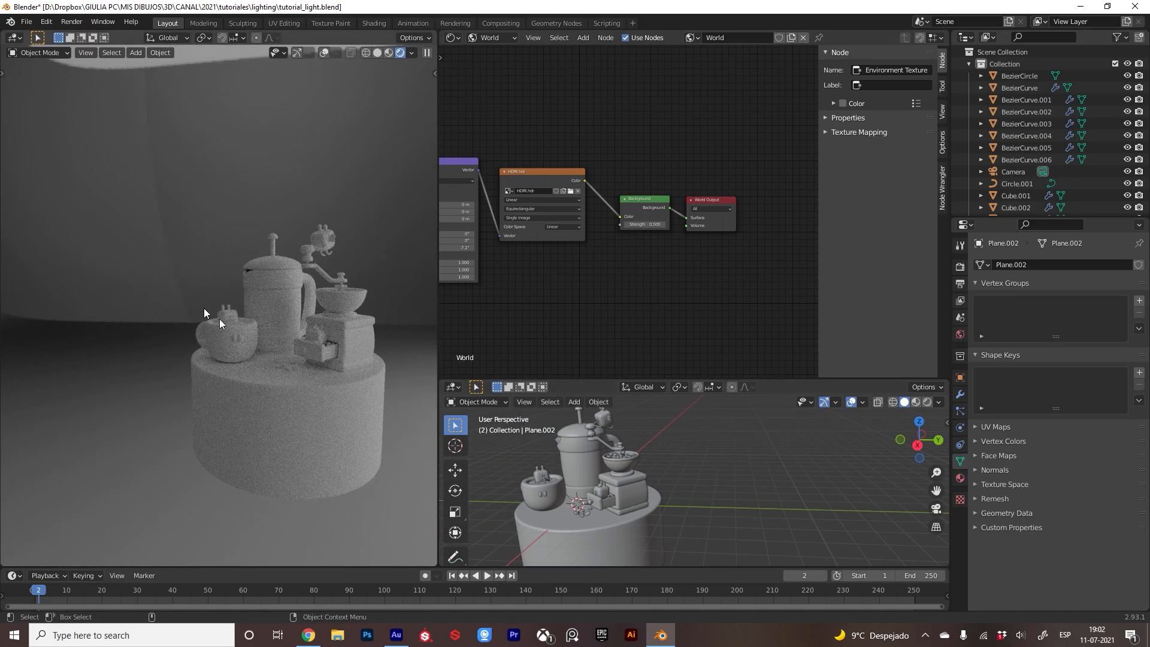
pyautogui.keyDown('alt'); pyautogui.moveTo(301, 296); pyautogui.dragTo(306, 296); pyautogui.keyUp('alt')
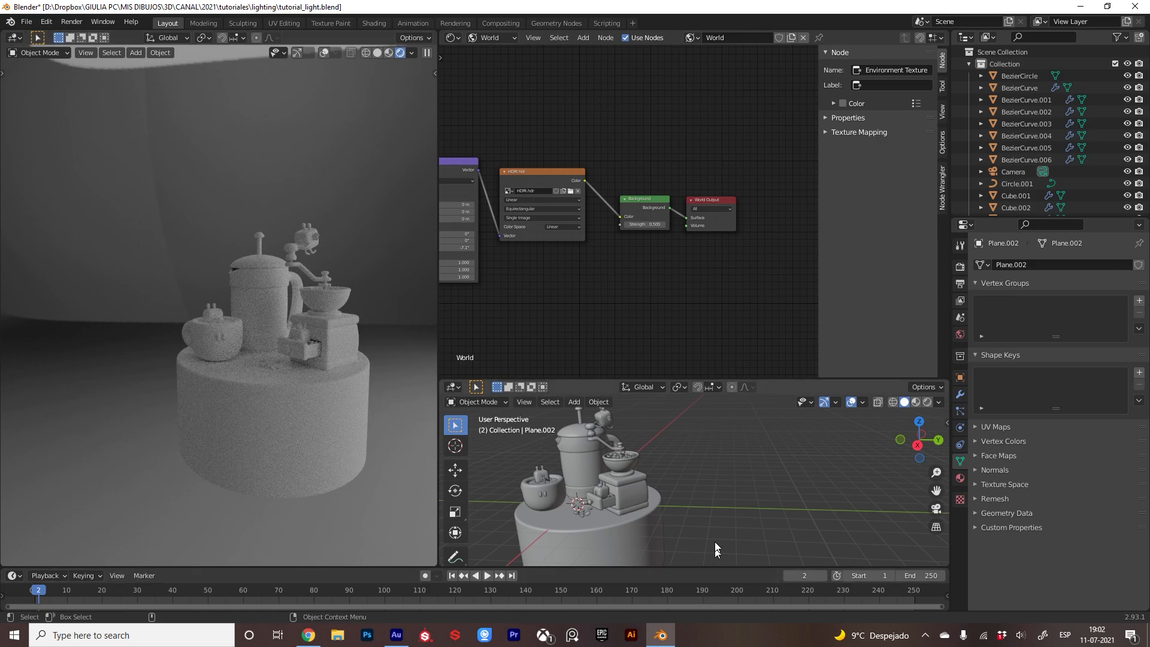
pyautogui.keyDown('alt'); pyautogui.moveTo(726, 475); pyautogui.dragTo(735, 474); pyautogui.keyUp('alt')
pyautogui.keyDown('alt'); pyautogui.moveTo(700, 463); pyautogui.dragTo(737, 459, button='middle'); pyautogui.keyUp('alt')
pyautogui.keyDown('alt'); pyautogui.moveTo(303, 343); pyautogui.dragTo(233, 336, button='middle'); pyautogui.keyUp('alt')
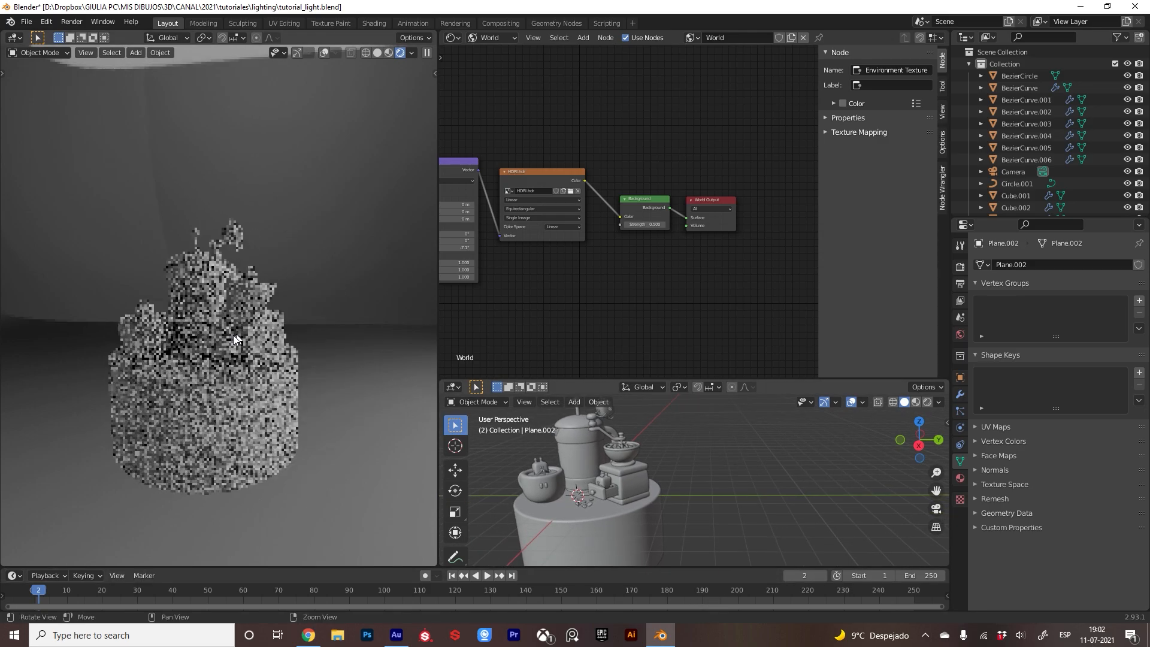
pyautogui.keyDown('alt'); pyautogui.moveTo(297, 290); pyautogui.dragTo(216, 385); pyautogui.keyUp('alt')
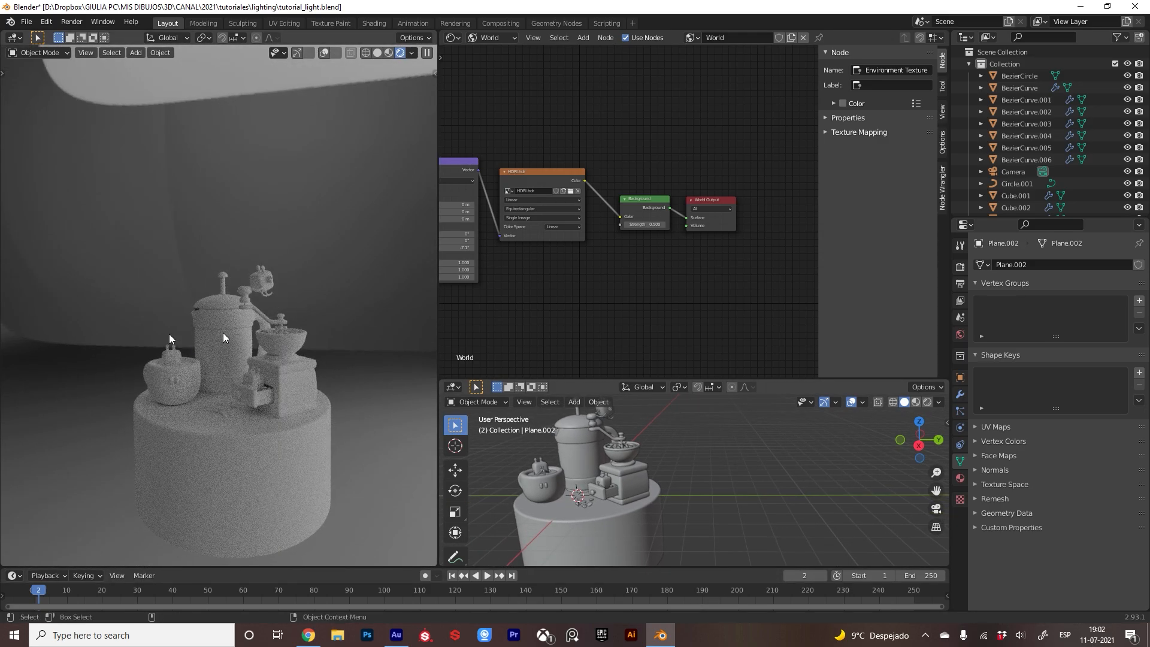
# Enable the Transparent option in the Film section of the render settings
pyautogui.click(960, 283)
pyautogui.click(960, 267)
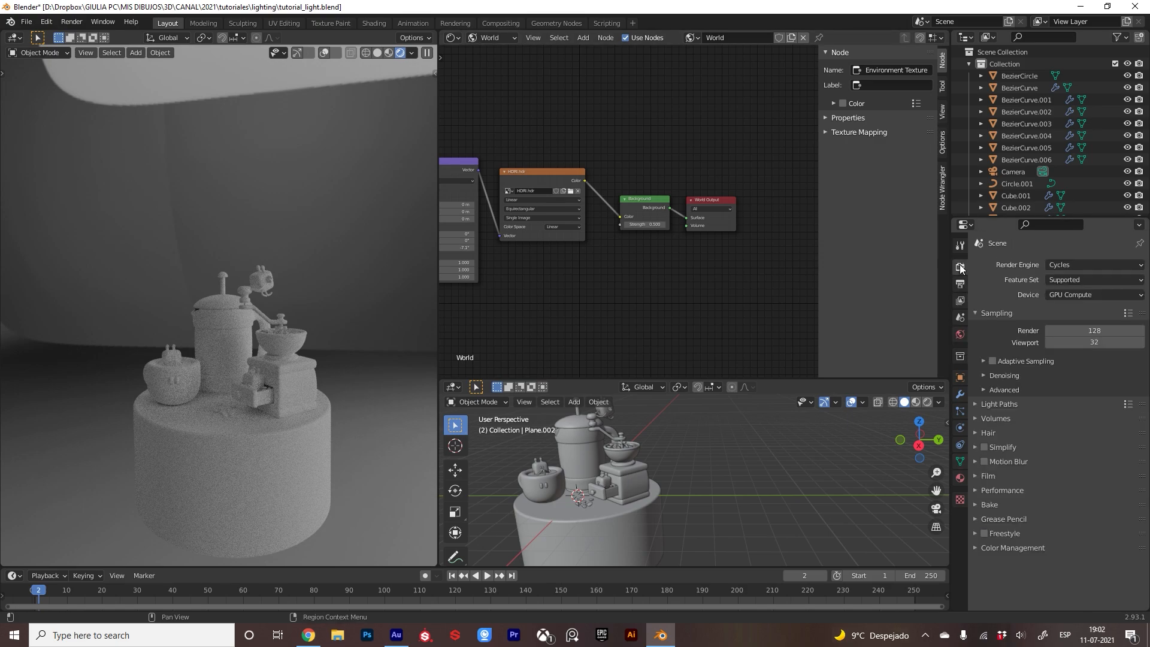
pyautogui.click(960, 283)
pyautogui.scroll(-1, 976, 460)
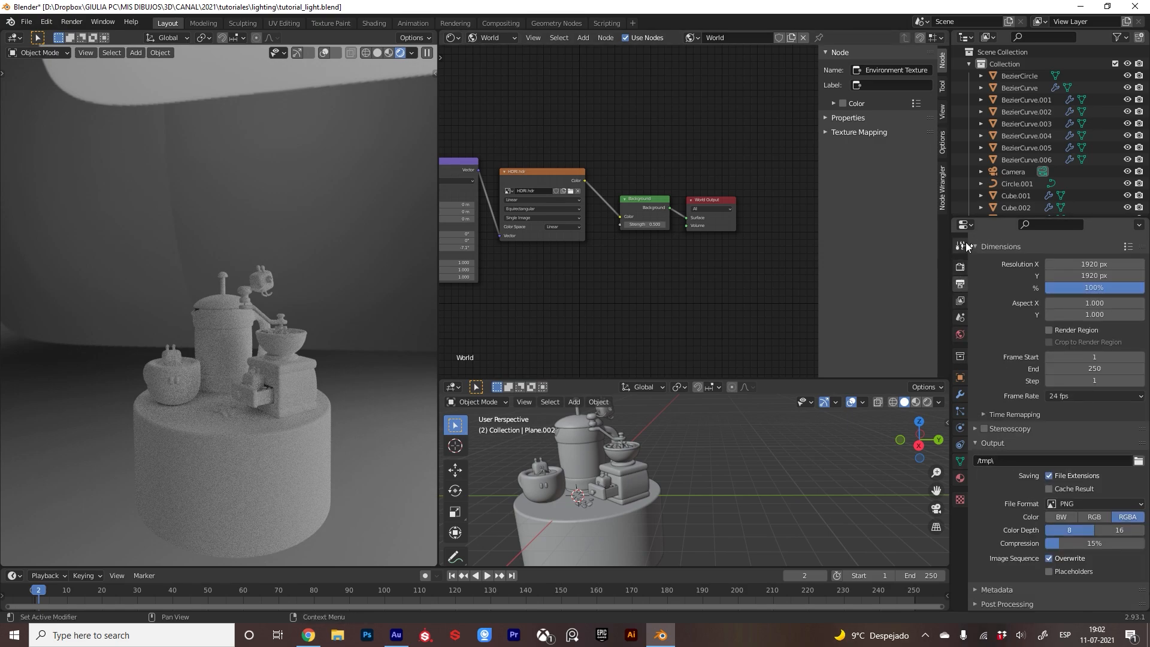
pyautogui.click(960, 266)
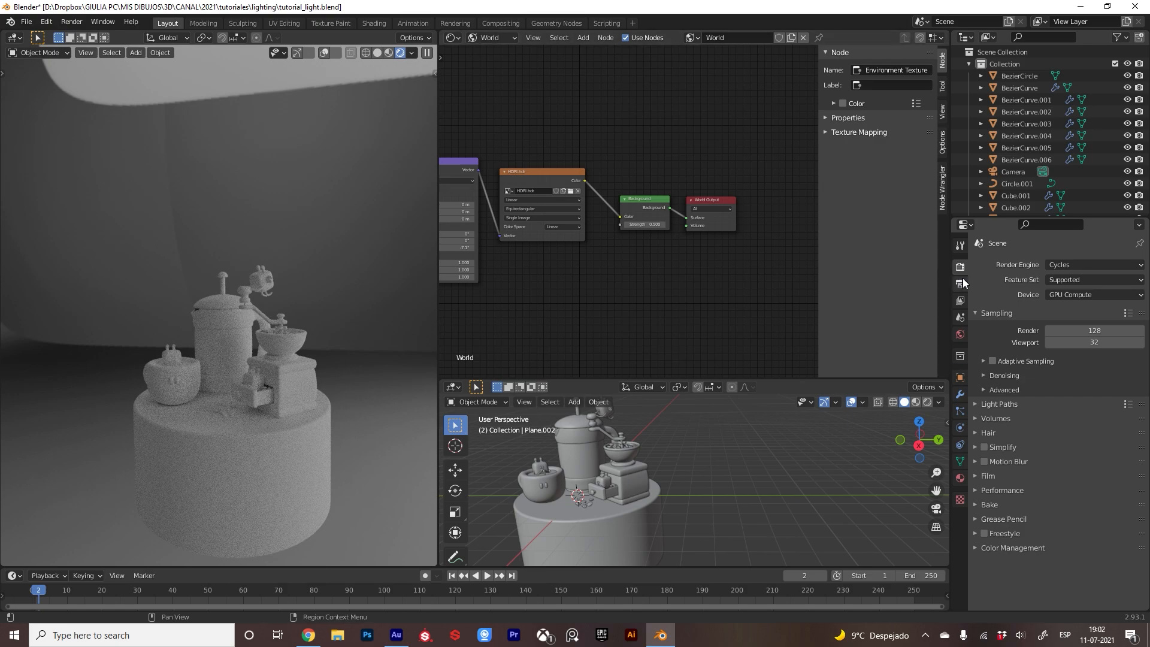
pyautogui.click(976, 475)
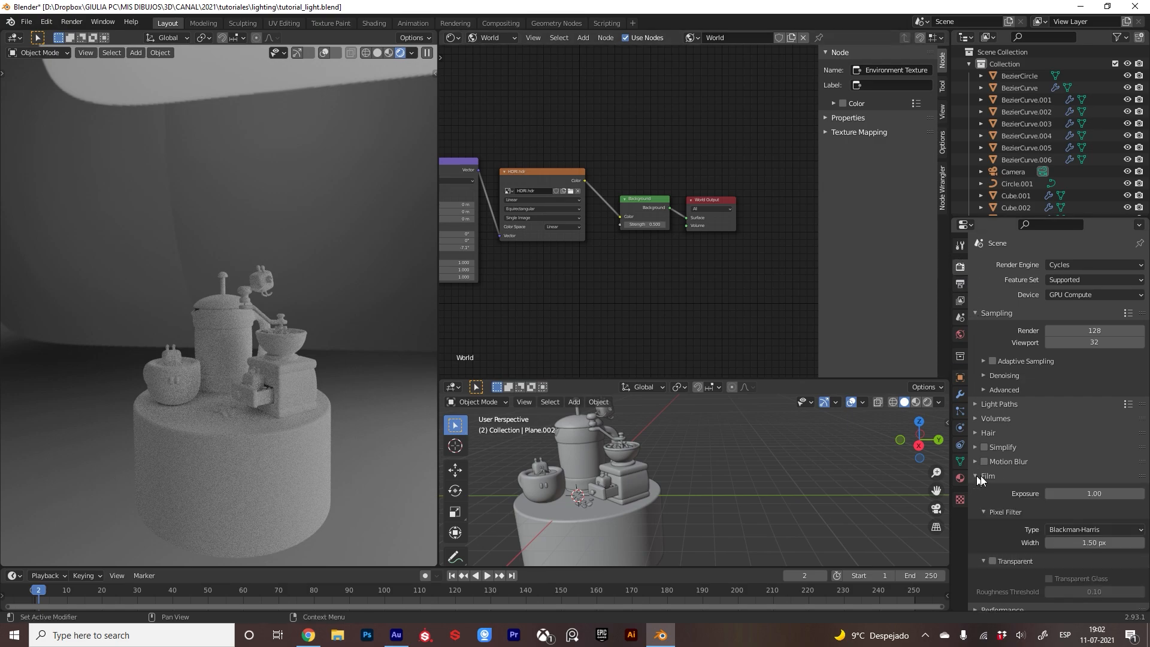
pyautogui.click(992, 561)
# Return the rendered viewport to the camera view and unhide the backdrop plane
pyautogui.scroll(2, 285, 343)
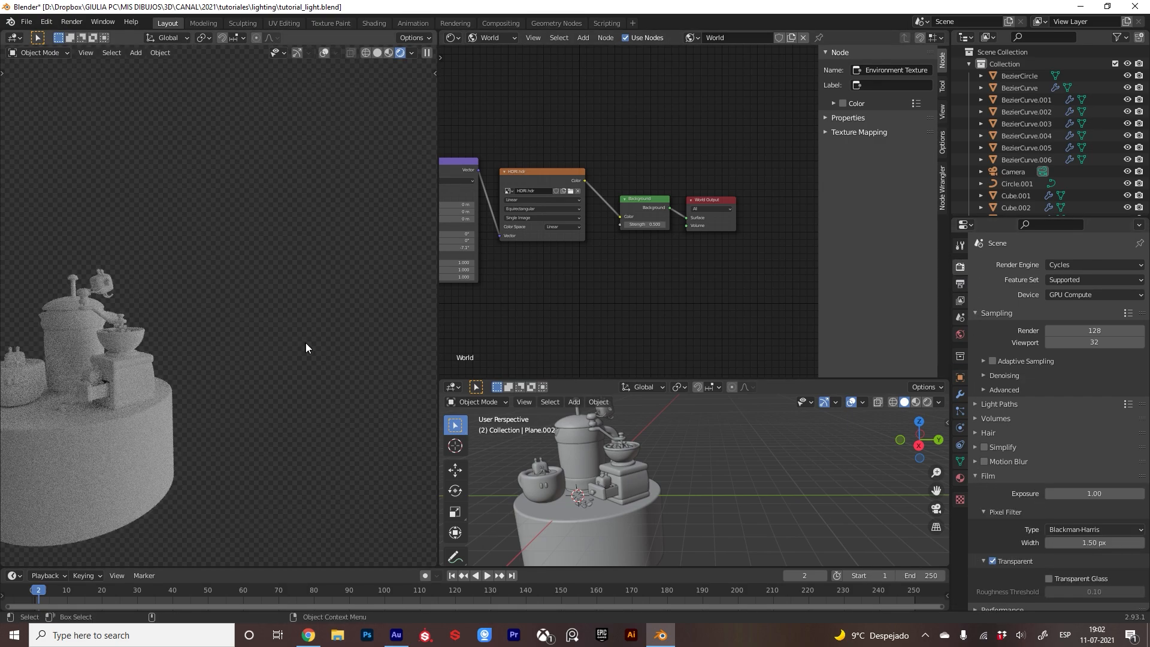
pyautogui.press('KP_0')
pyautogui.scroll(4, 259, 325)
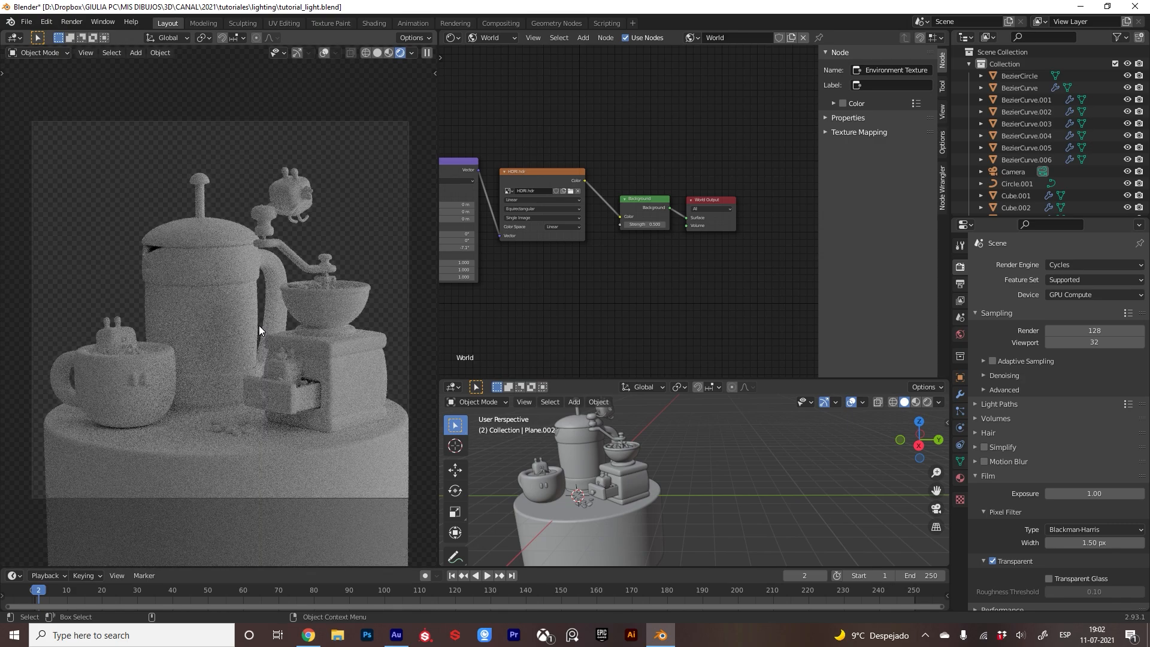
pyautogui.scroll(-1, 704, 494)
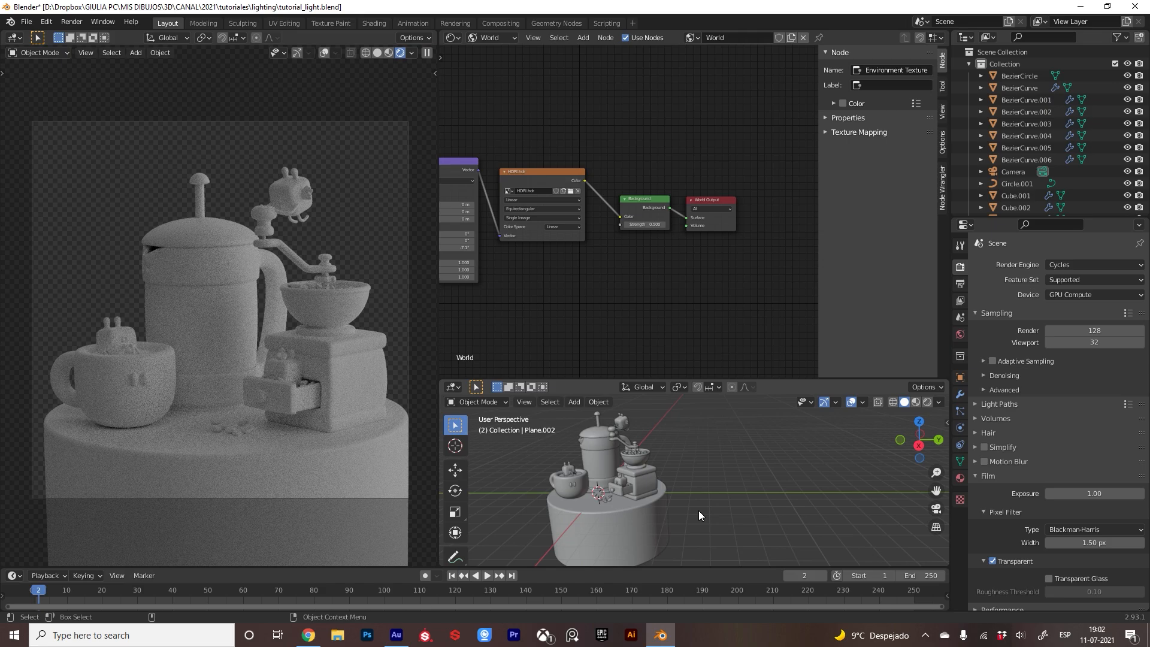
pyautogui.hotkey('alt', 'h')
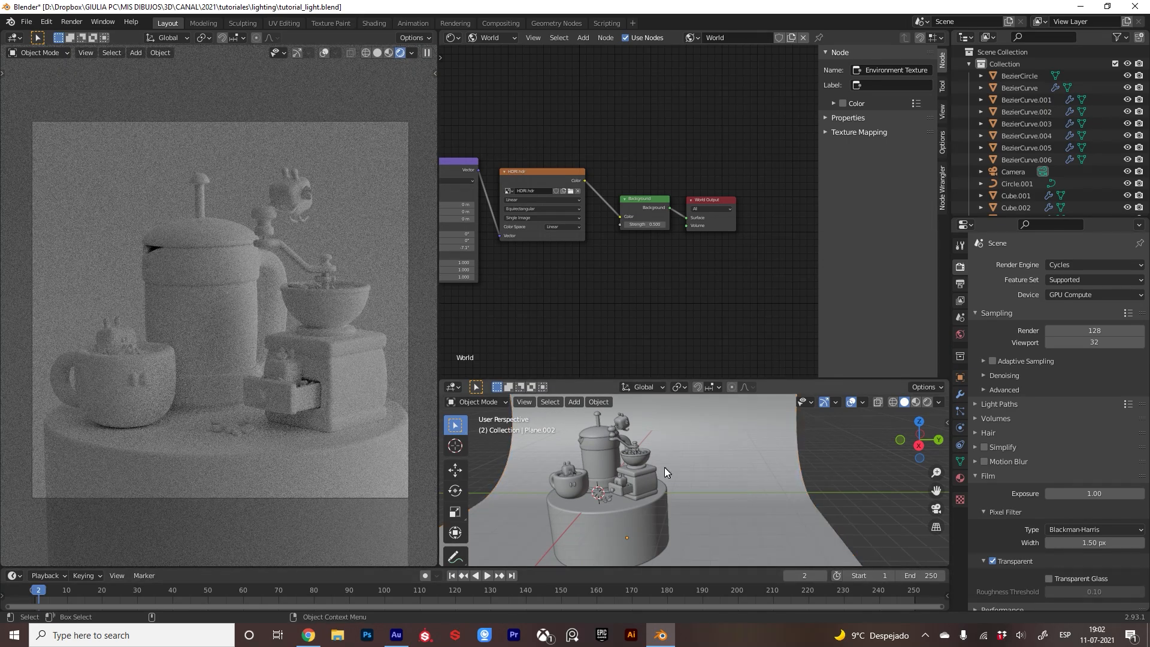
# Enlarge the solid 3D viewport and add an Area light to the scene
pyautogui.moveTo(554, 380); pyautogui.dragTo(514, 242)
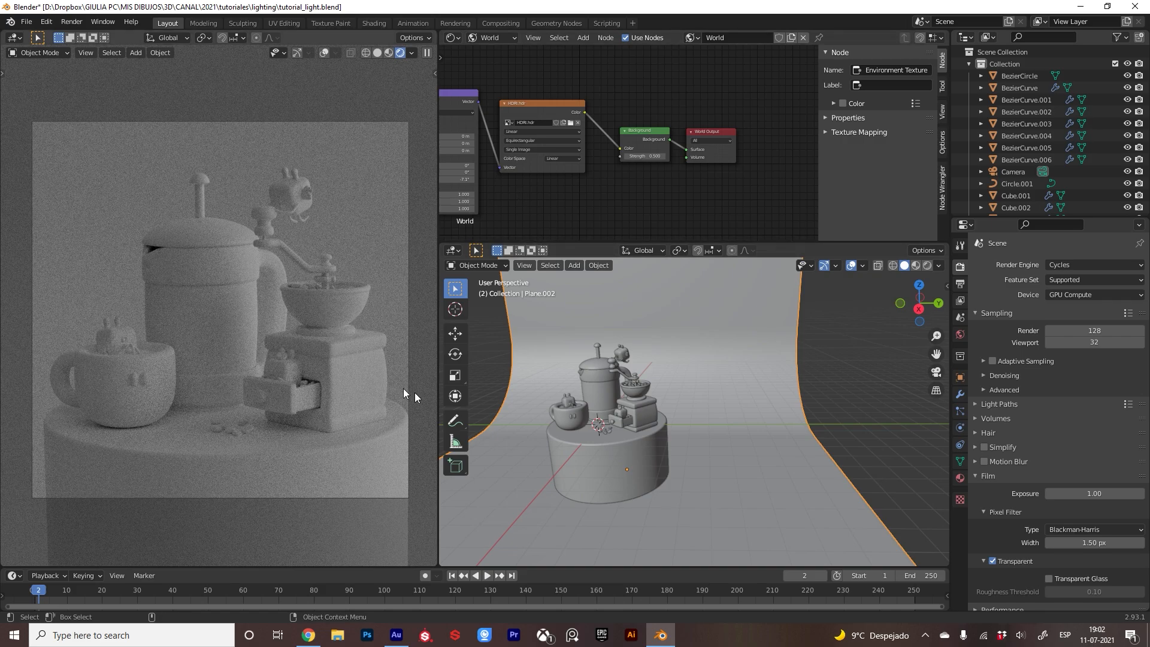
pyautogui.scroll(-3, 737, 367)
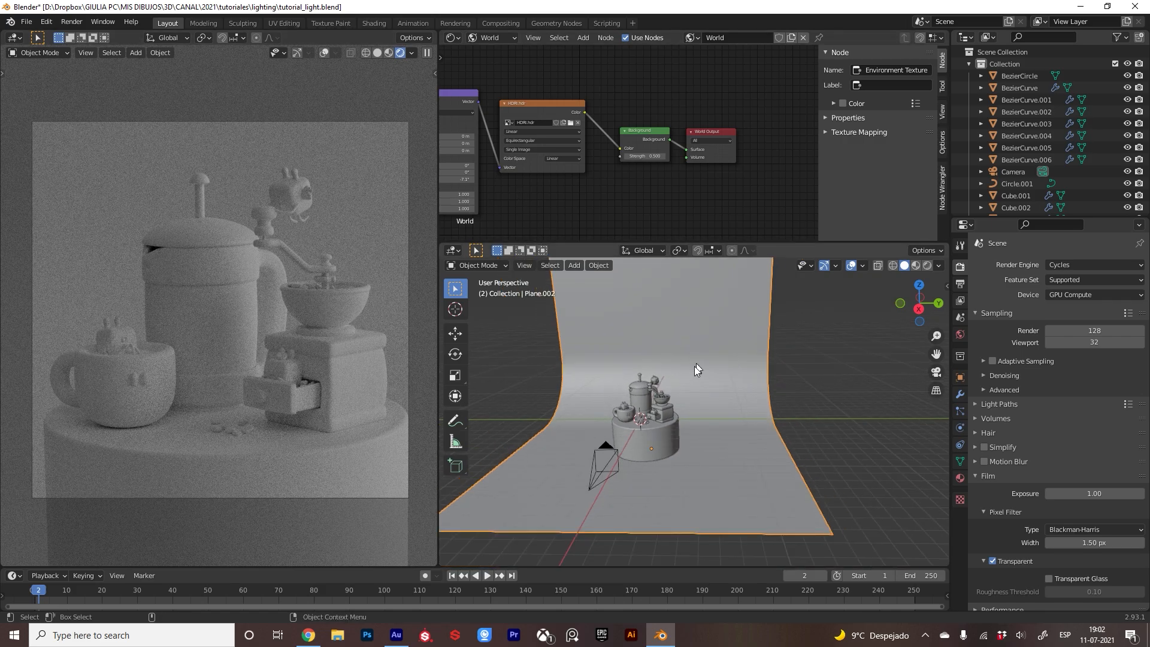
pyautogui.hotkey('shift', 'a')
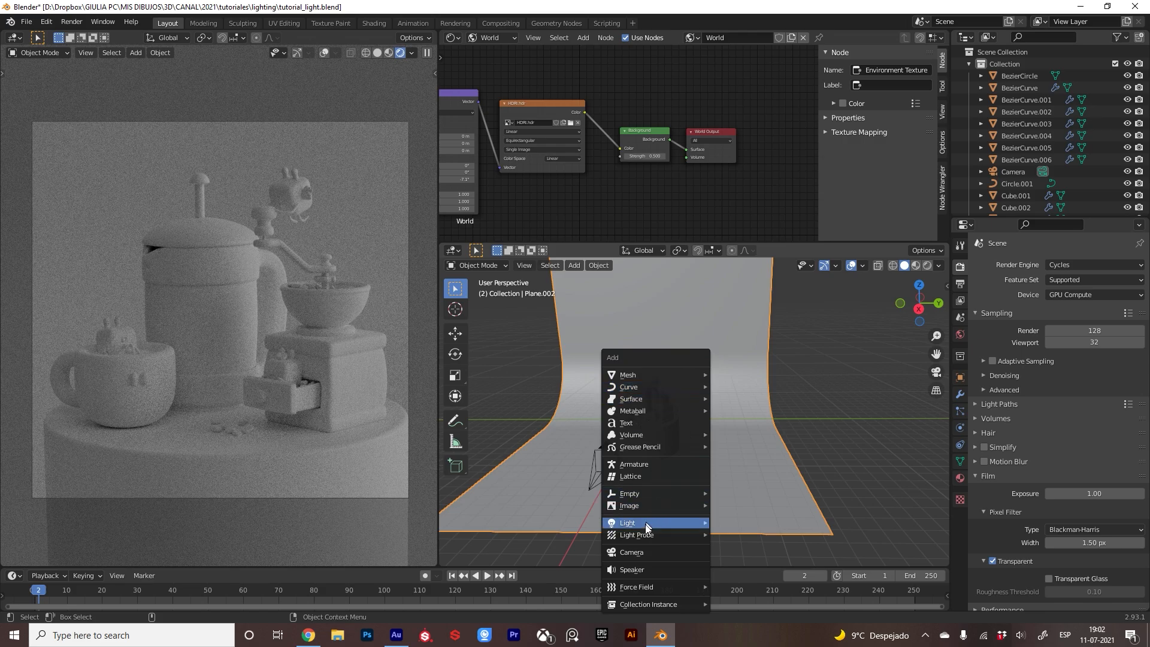
pyautogui.moveTo(647, 526)
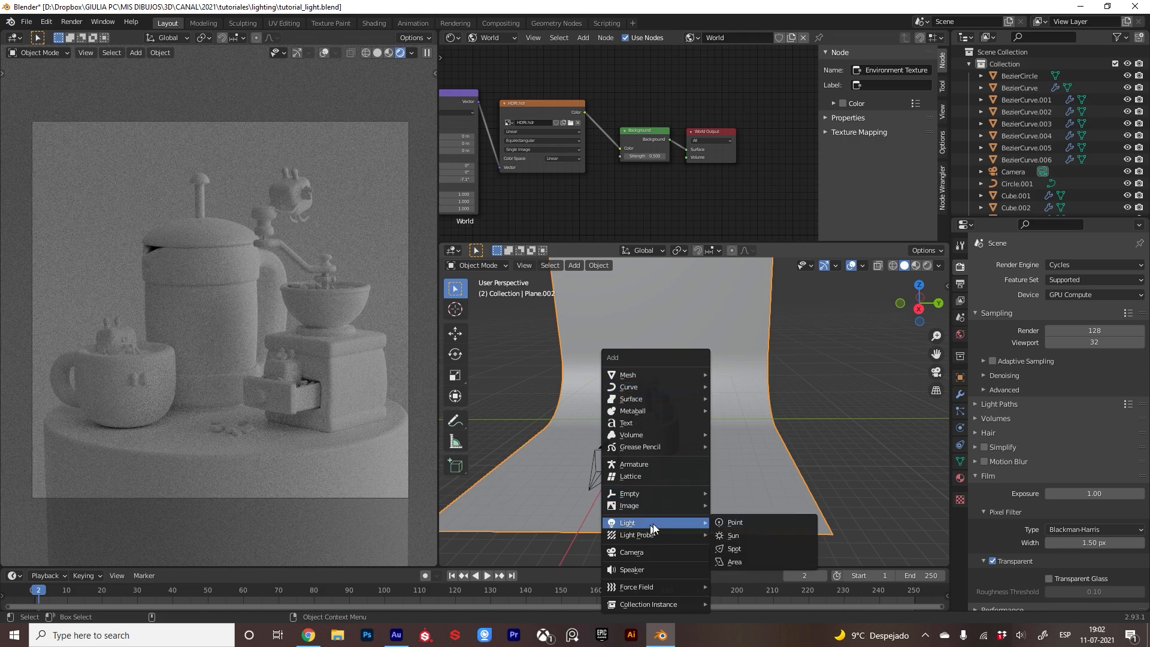
pyautogui.click(733, 562)
pyautogui.scroll(-2, 659, 419)
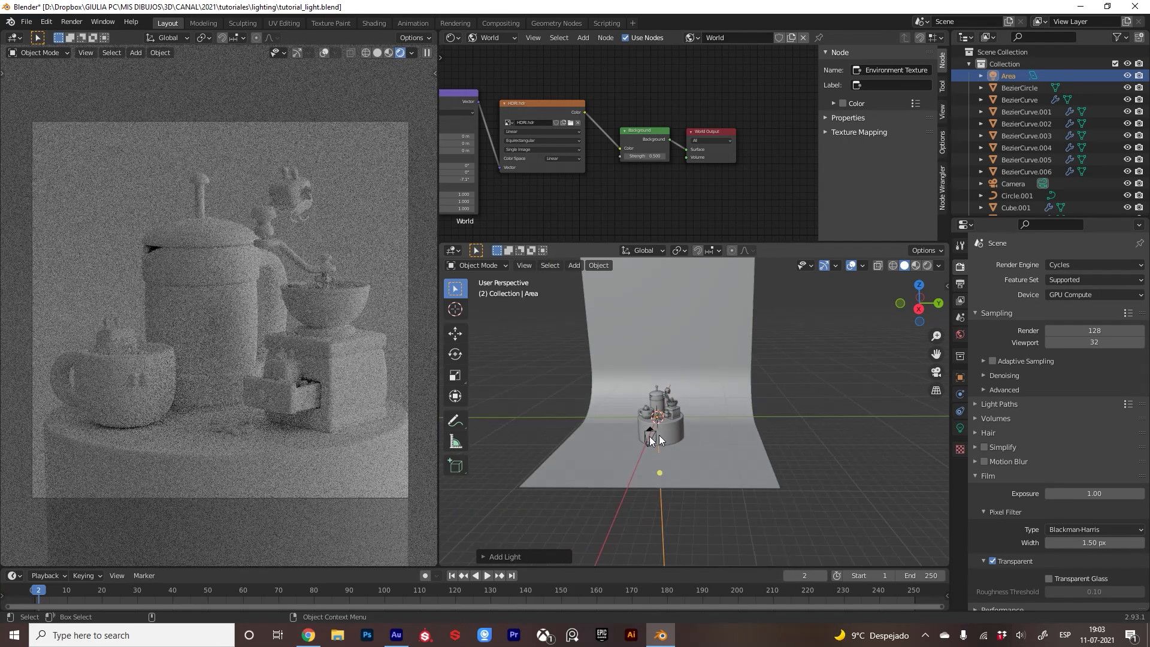
# Enable the Move, Rotate and Scale object gizmos in the solid viewport
pyautogui.click(850, 265)
pyautogui.click(863, 266)
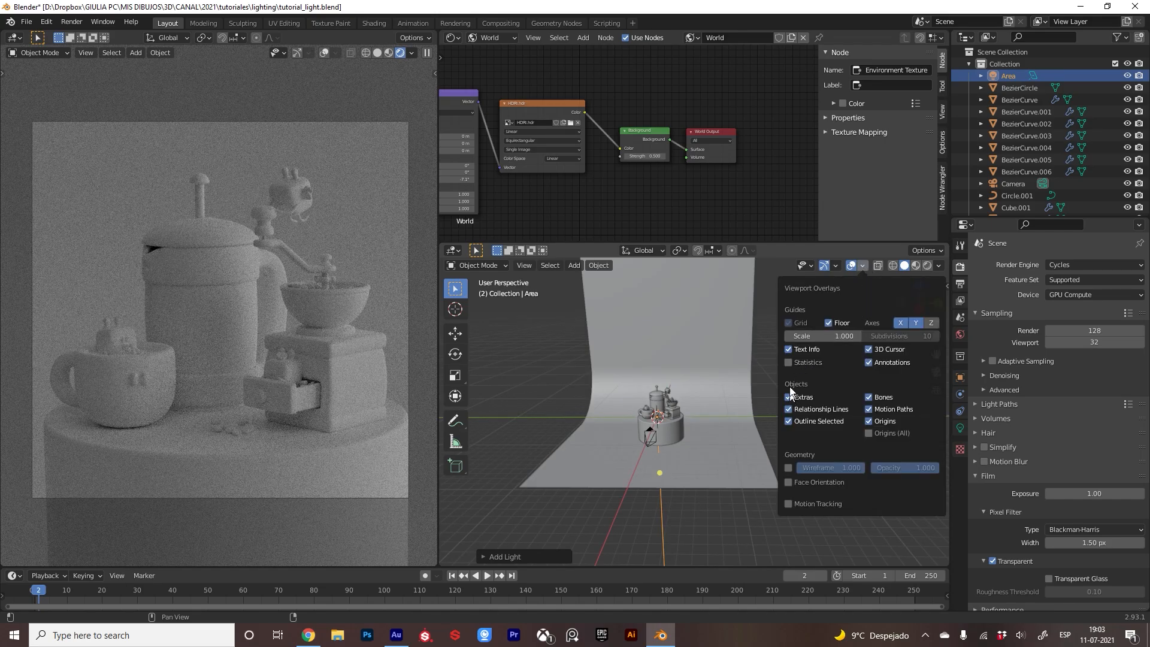
pyautogui.click(835, 266)
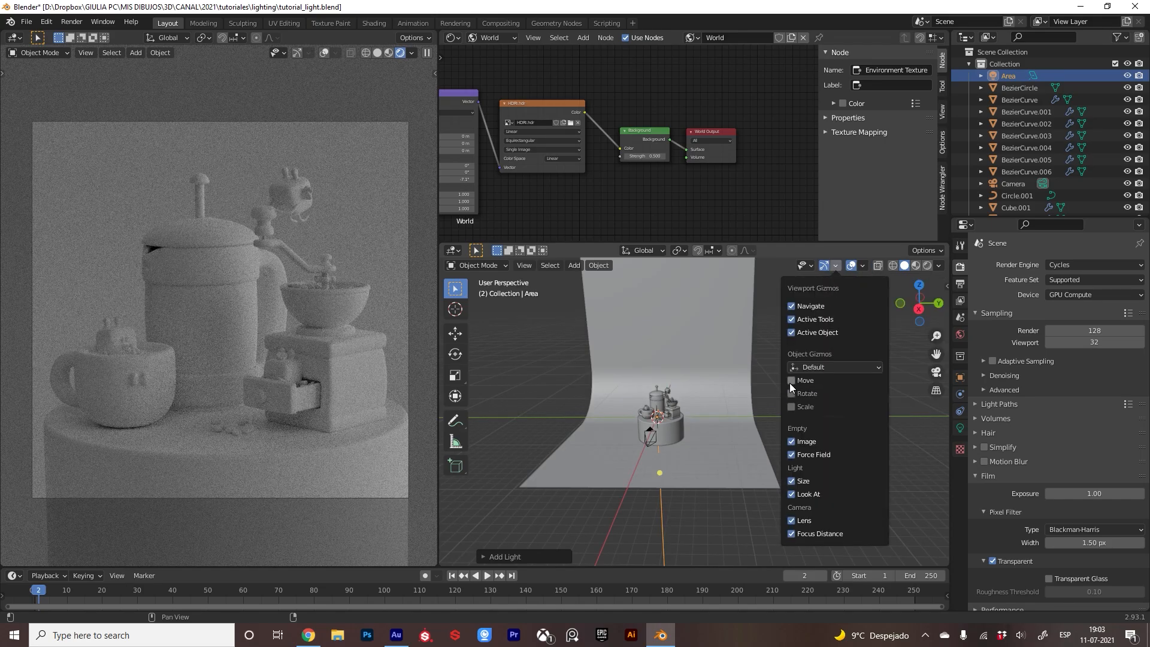
pyautogui.click(790, 381)
# Raise the area light above the coffee set along Z and scale it up
pyautogui.moveTo(653, 346); pyautogui.dragTo(658, 296)
pyautogui.scroll(5, 671, 365)
pyautogui.keyDown('shift'); pyautogui.moveTo(666, 340); pyautogui.dragTo(756, 434, button='middle'); pyautogui.keyUp('shift')
pyautogui.press('s')
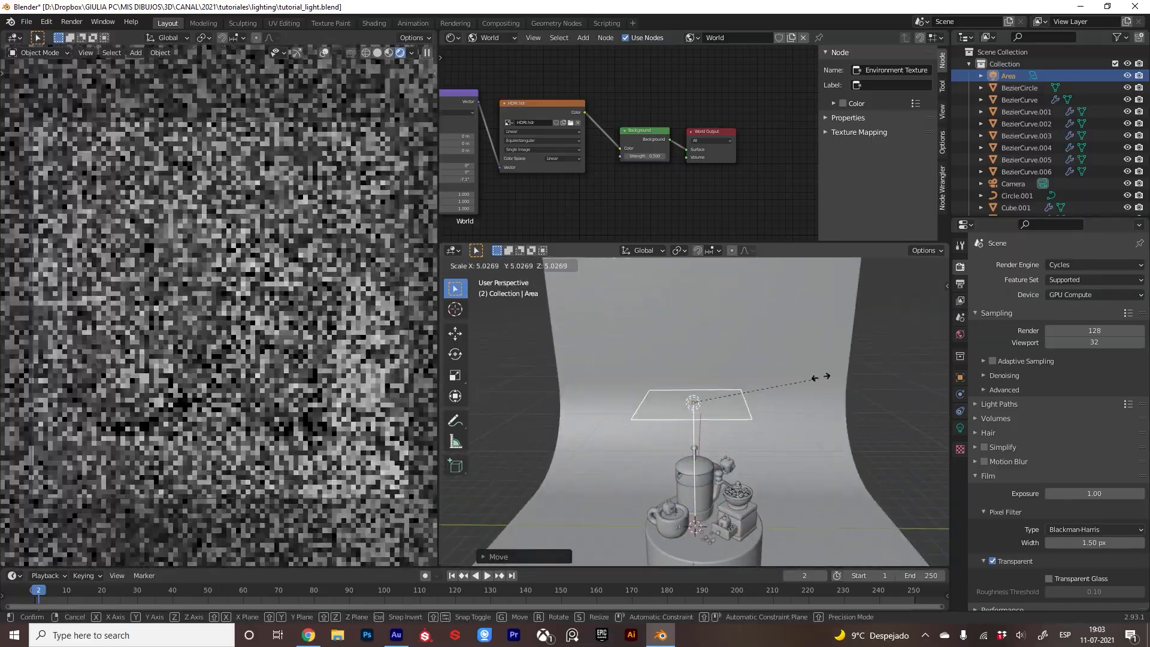
pyautogui.click(785, 412)
# Nudge the area light along Y while enlarging it to nearly the backdrop's width, and select the backdrop
pyautogui.scroll(-3, 752, 394)
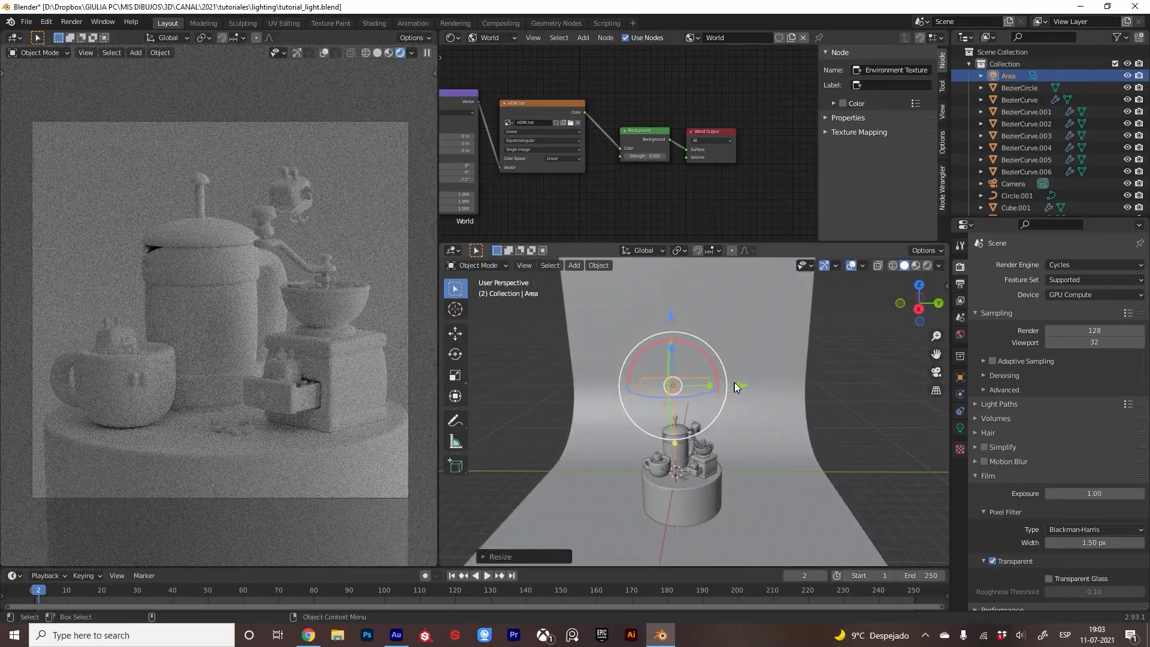
pyautogui.moveTo(737, 384); pyautogui.dragTo(745, 388)
pyautogui.press('s')
pyautogui.click(821, 364)
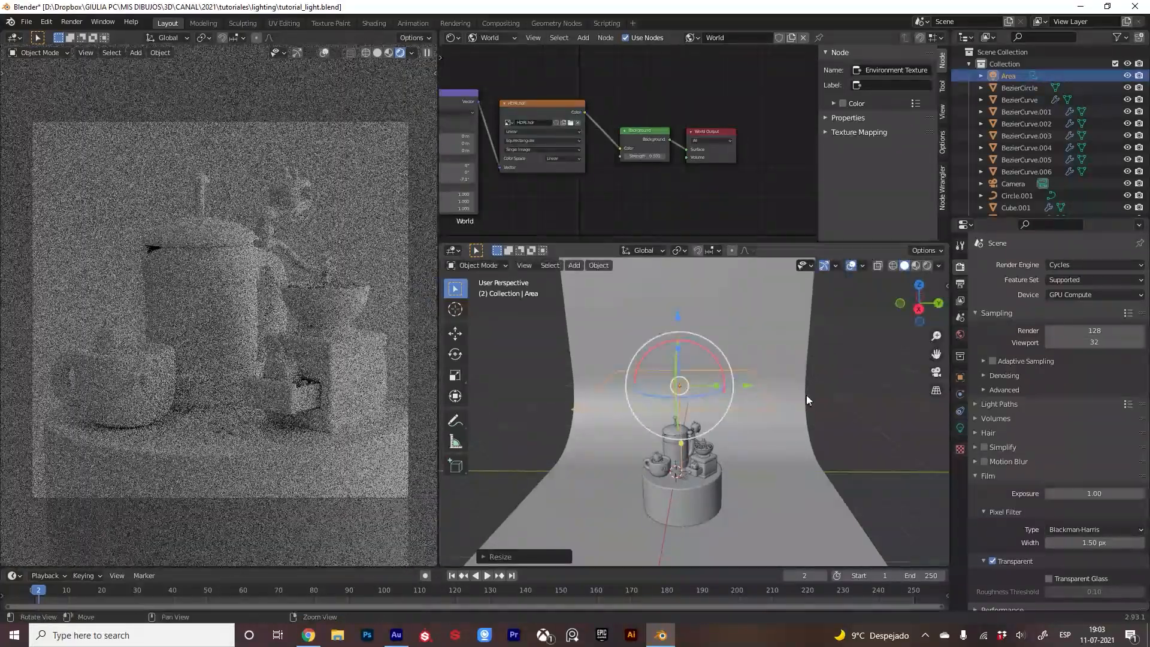
pyautogui.keyDown('alt'); pyautogui.moveTo(807, 401); pyautogui.dragTo(794, 377, button='middle'); pyautogui.keyUp('alt')
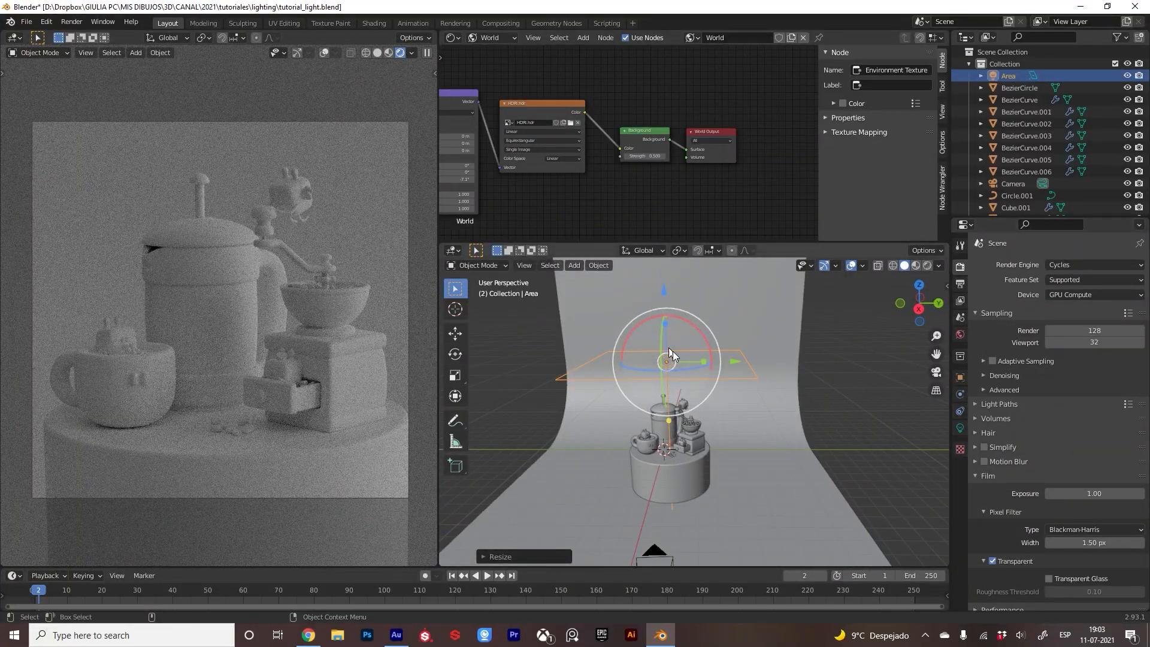
pyautogui.click(783, 443)
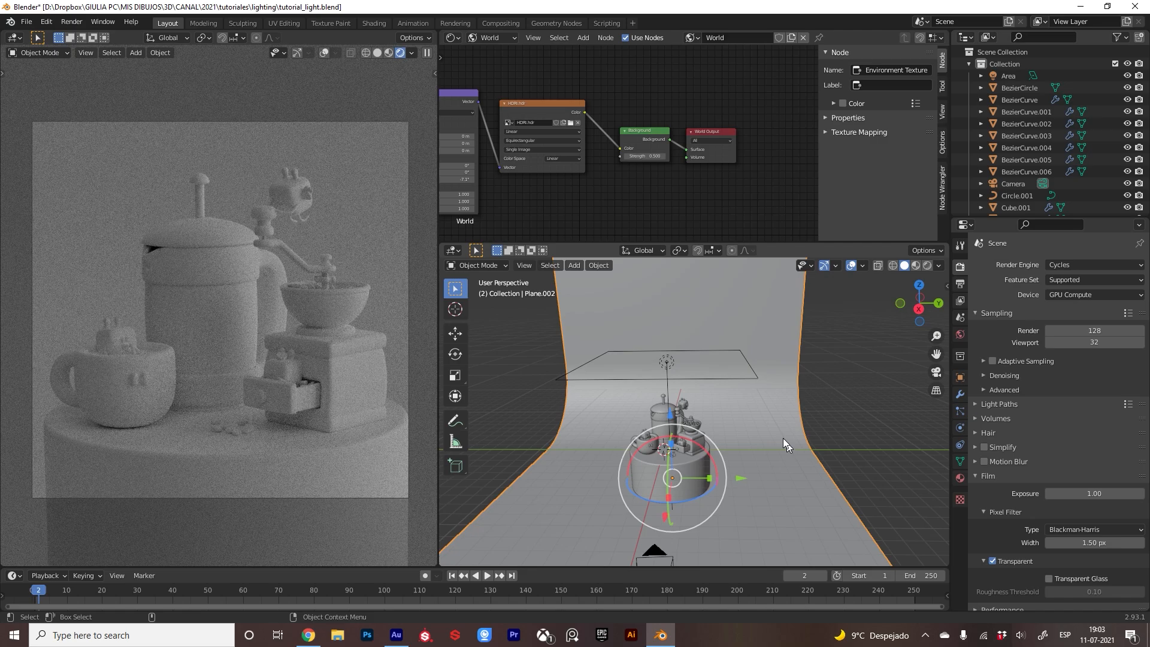
# Set the overhead area light's power to 500 W and raise it to 800 W
pyautogui.click(668, 363)
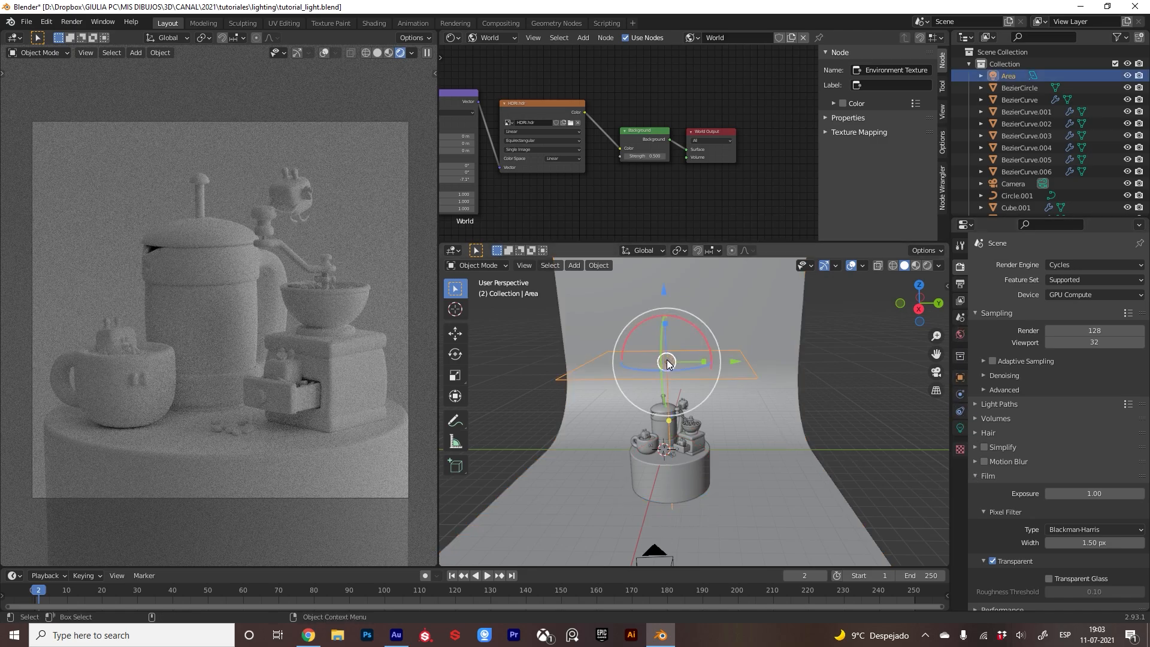
pyautogui.click(960, 429)
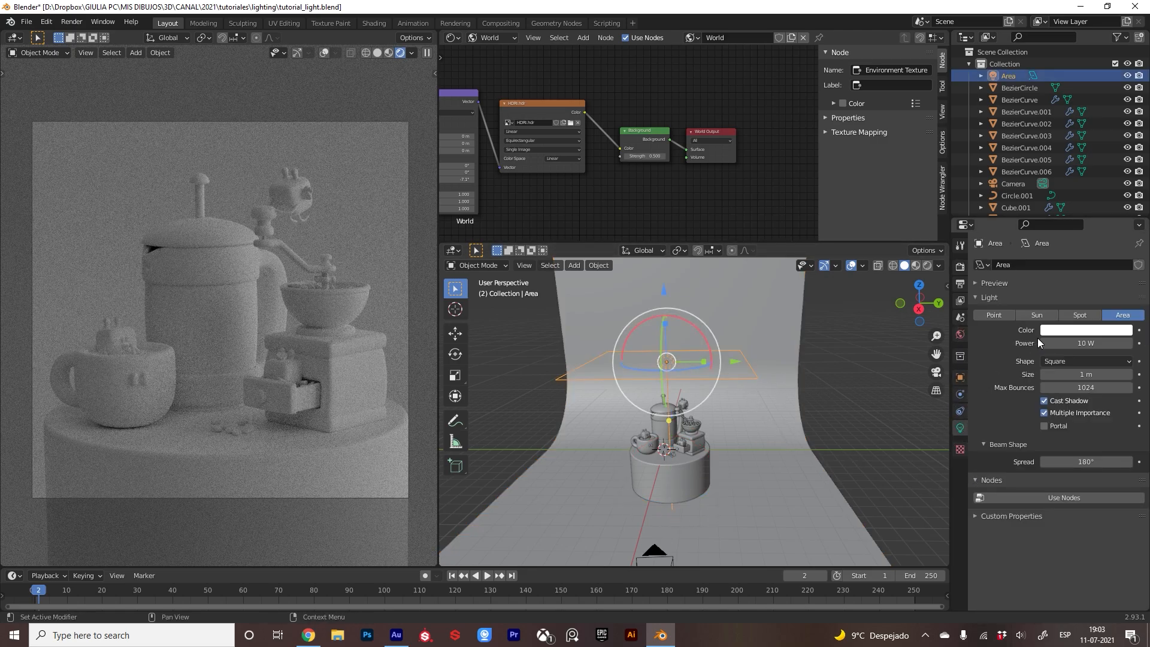
pyautogui.click(1084, 343)
pyautogui.write('500')
pyautogui.press('Return')
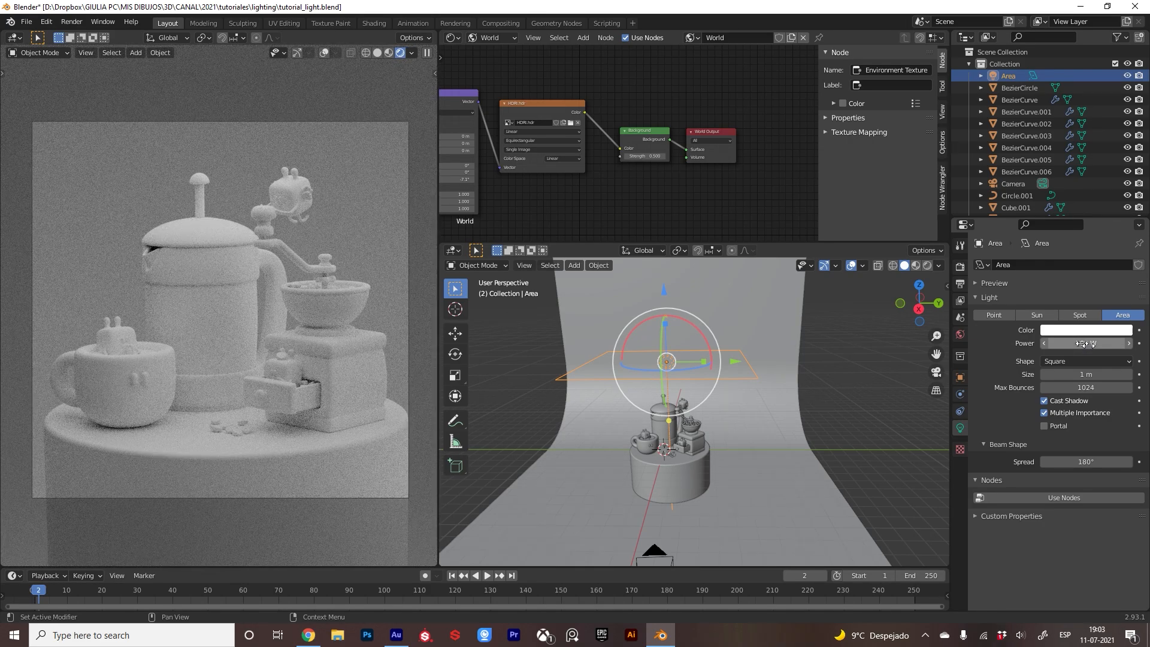
pyautogui.click(1085, 343)
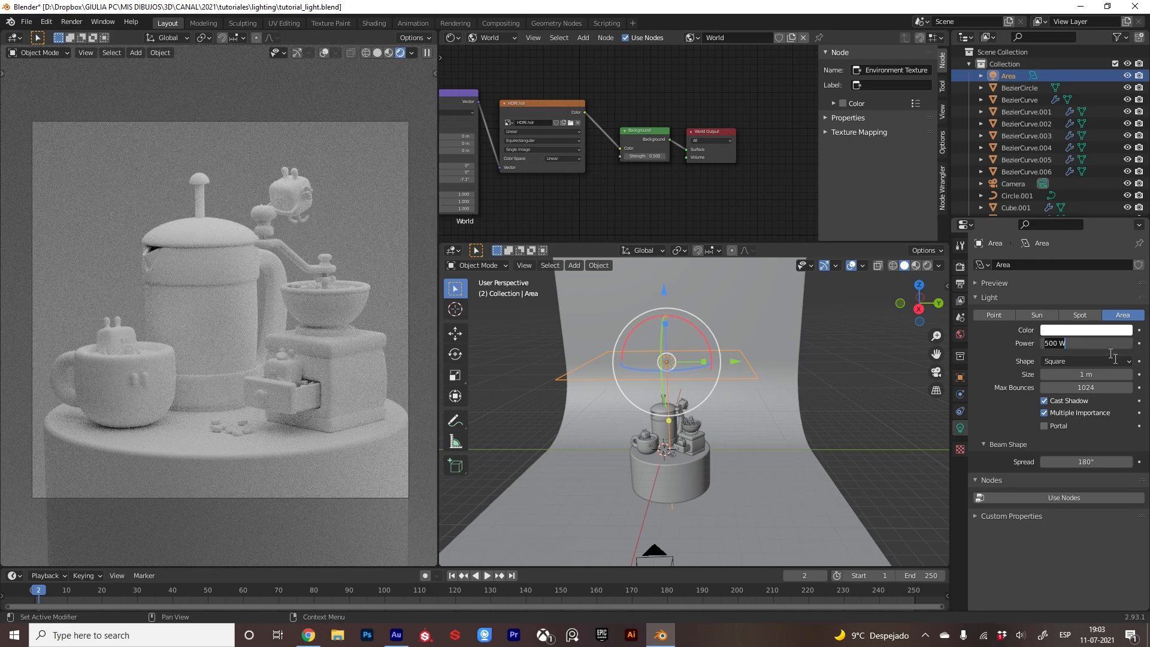
pyautogui.press('Return')
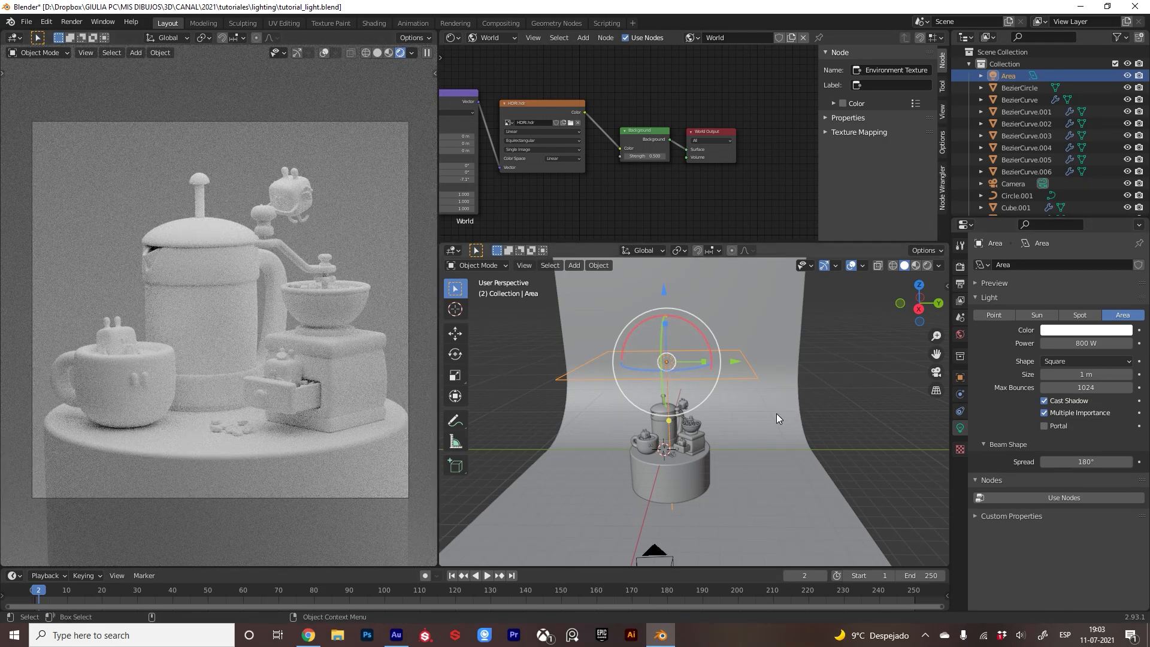
# Duplicate the overhead area light, rotate the copy upright to face the coffee set, and move it to the cup side of the set
pyautogui.scroll(-2, 812, 369)
pyautogui.scroll(-2, 803, 360)
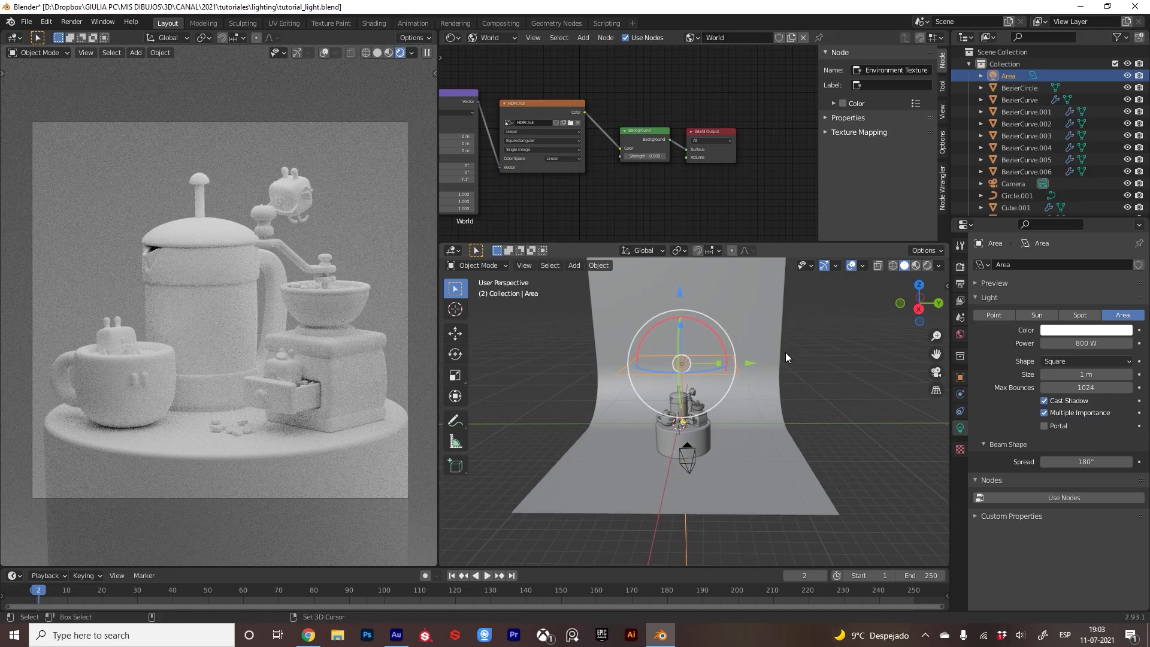
pyautogui.hotkey('shift', 'd')
pyautogui.rightClick(722, 345)
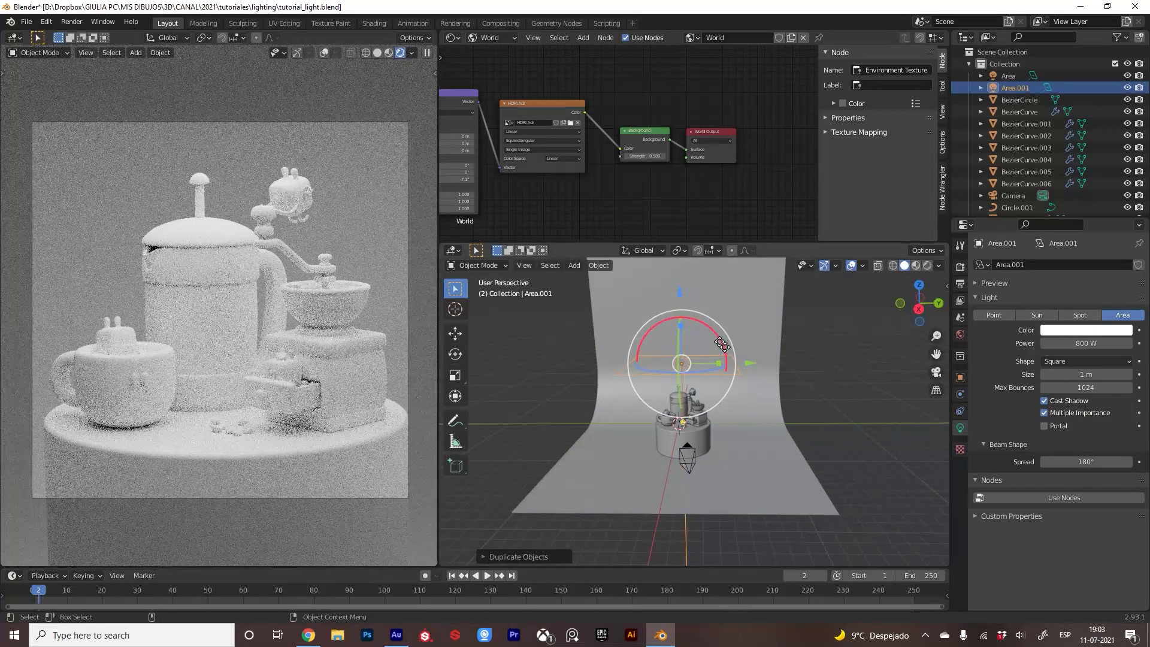
pyautogui.moveTo(722, 345); pyautogui.dragTo(667, 321)
pyautogui.moveTo(680, 364); pyautogui.dragTo(616, 425)
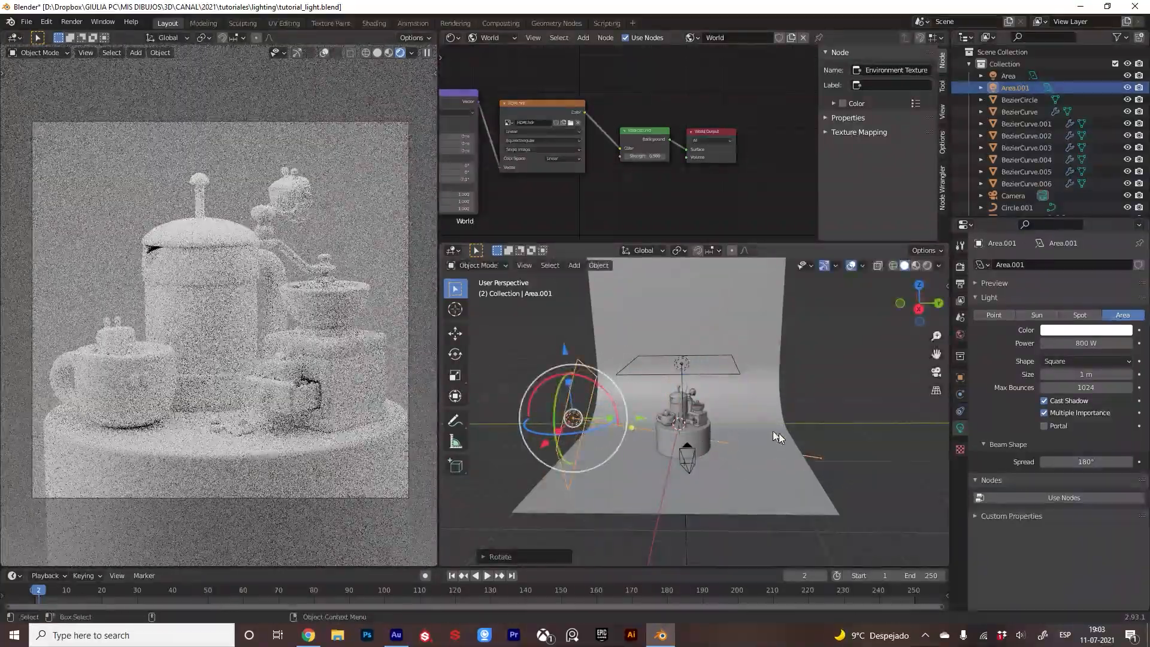
pyautogui.moveTo(779, 433); pyautogui.dragTo(756, 444, button='middle')
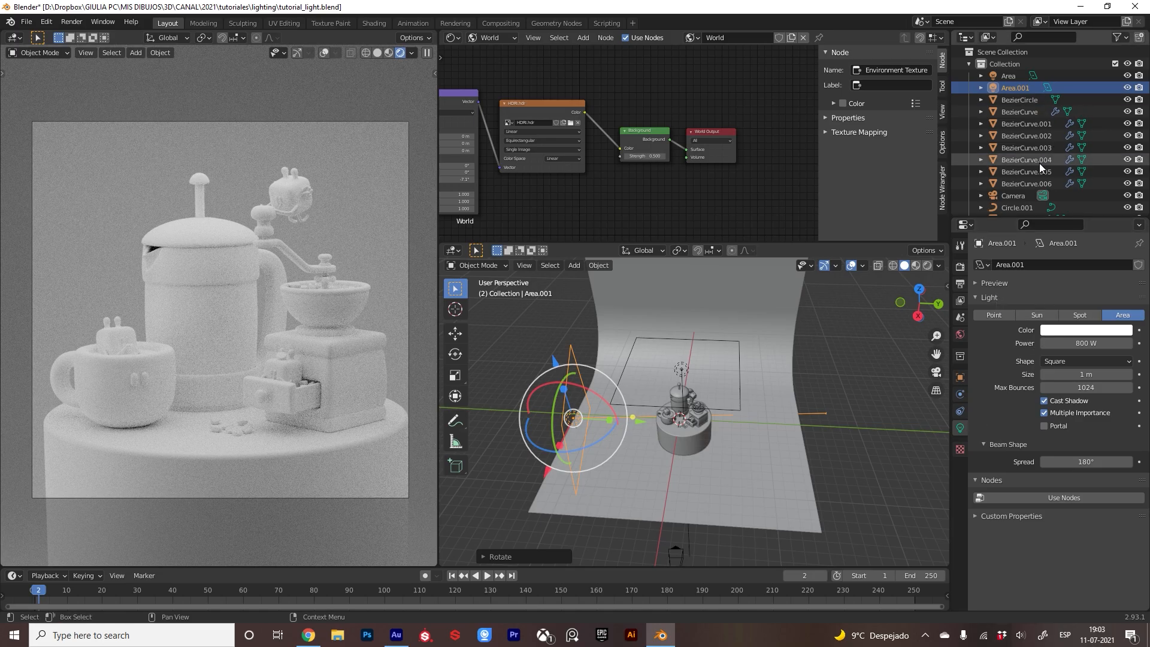
# Hide both area lights to compare the render without them, and show them again
pyautogui.click(1128, 88)
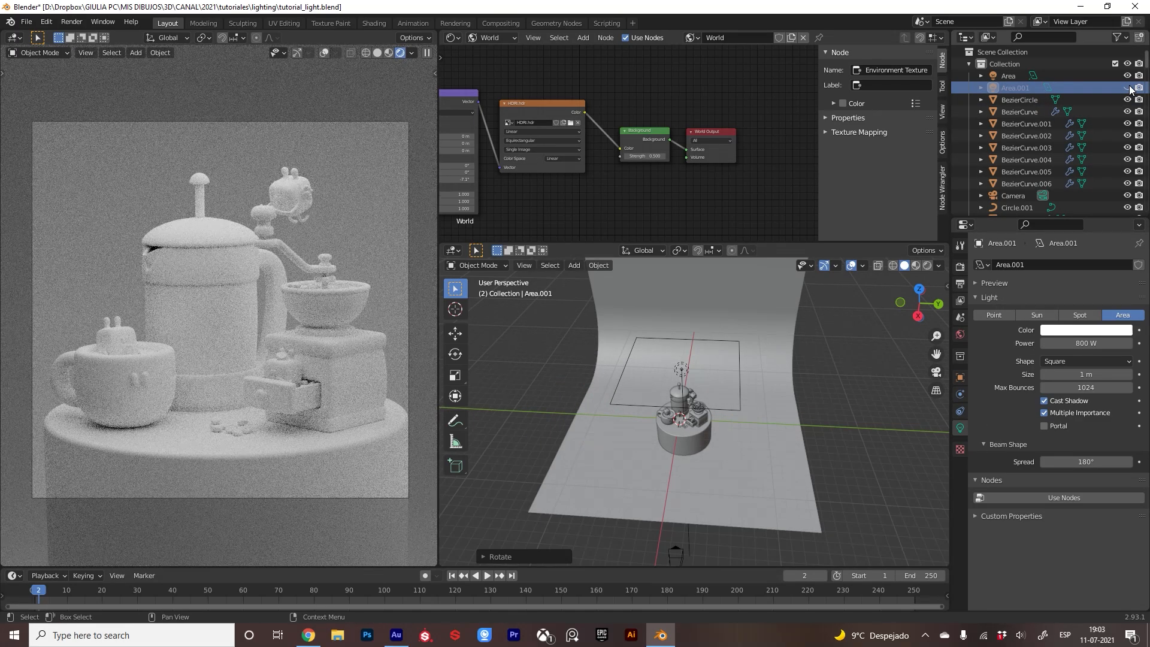
pyautogui.click(1128, 76)
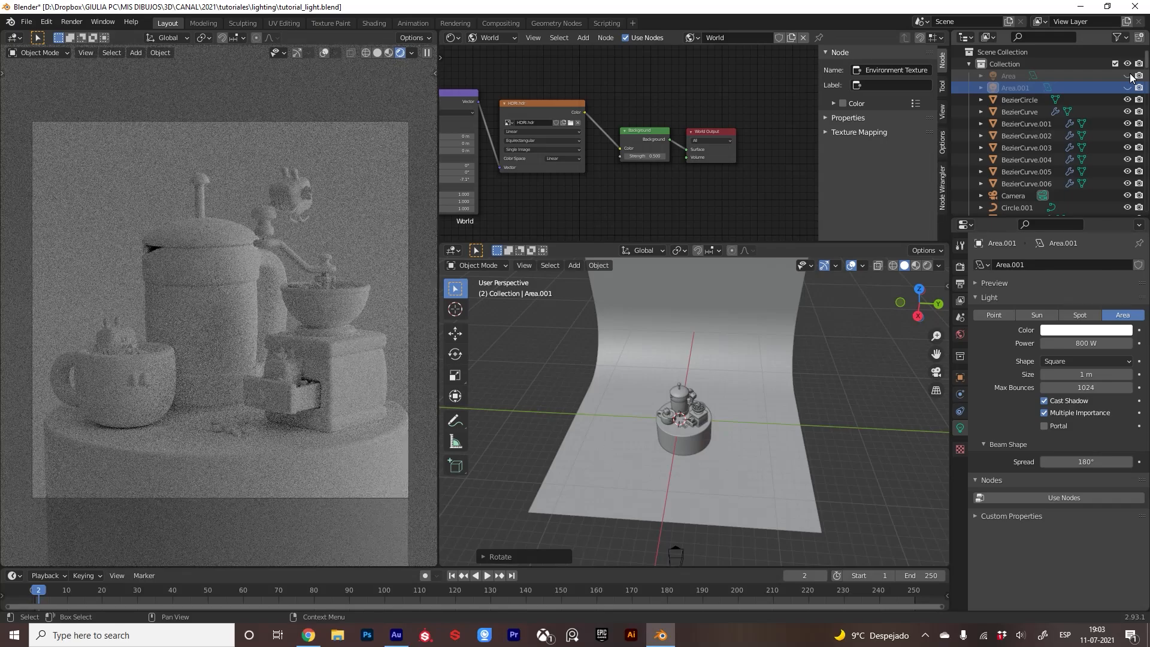
pyautogui.click(375, 386)
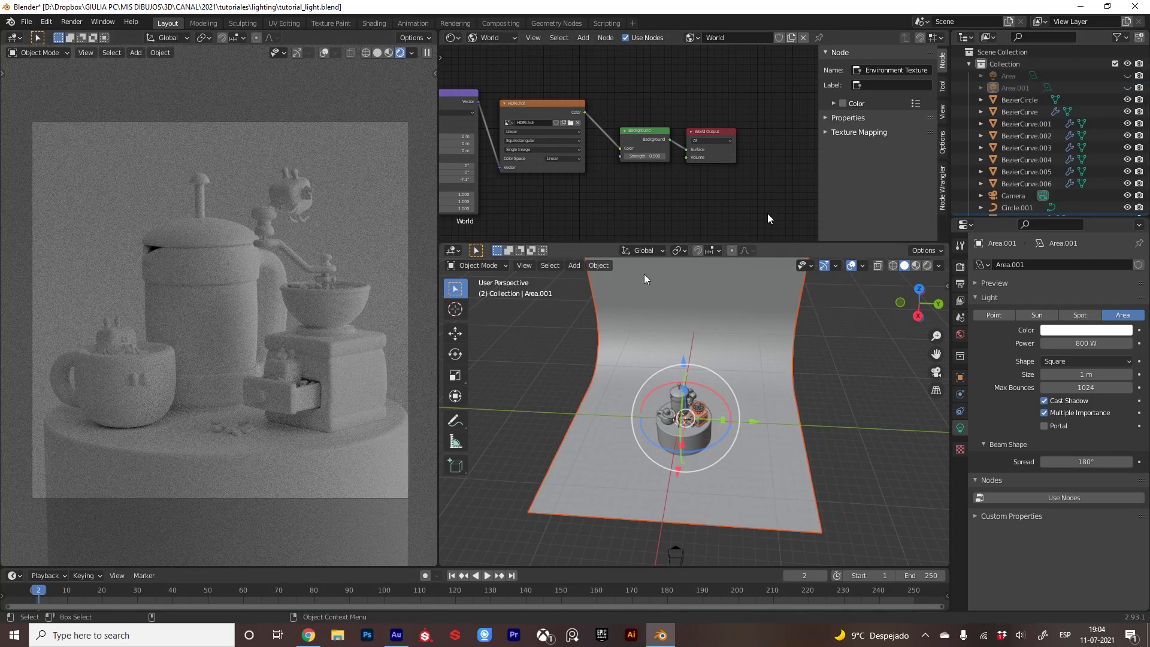
pyautogui.click(1128, 76)
pyautogui.click(1128, 88)
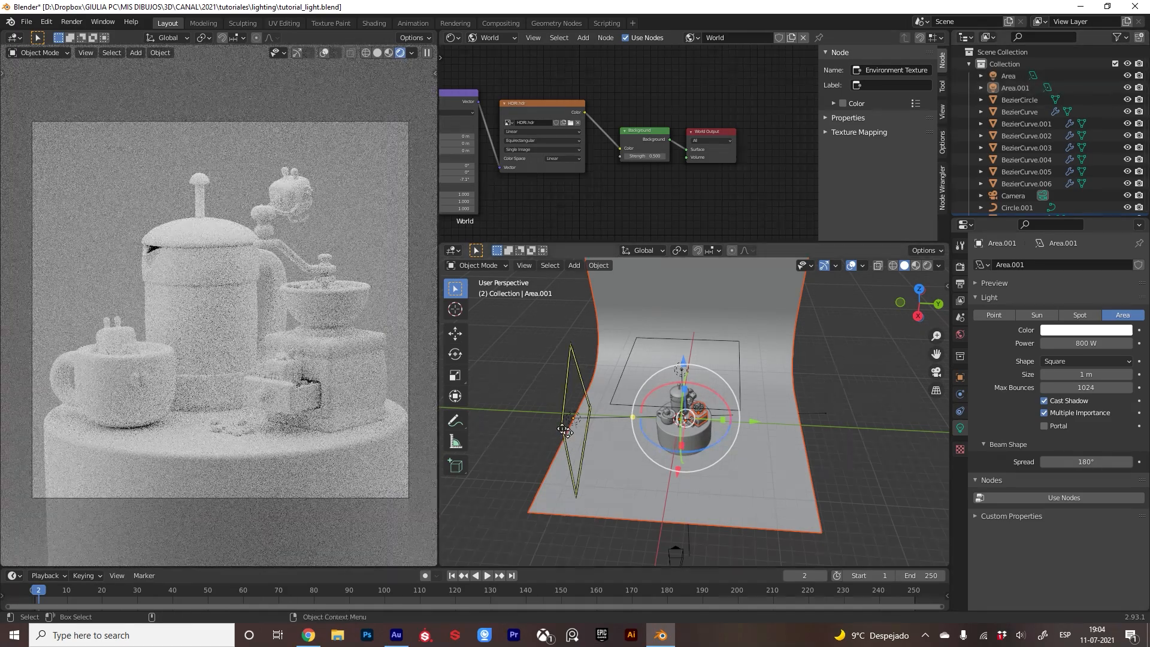
# Move the side area light toward the front corner of the backdrop and rotate it to aim at the coffee set
pyautogui.click(573, 419)
pyautogui.moveTo(723, 424); pyautogui.dragTo(620, 395, button='middle')
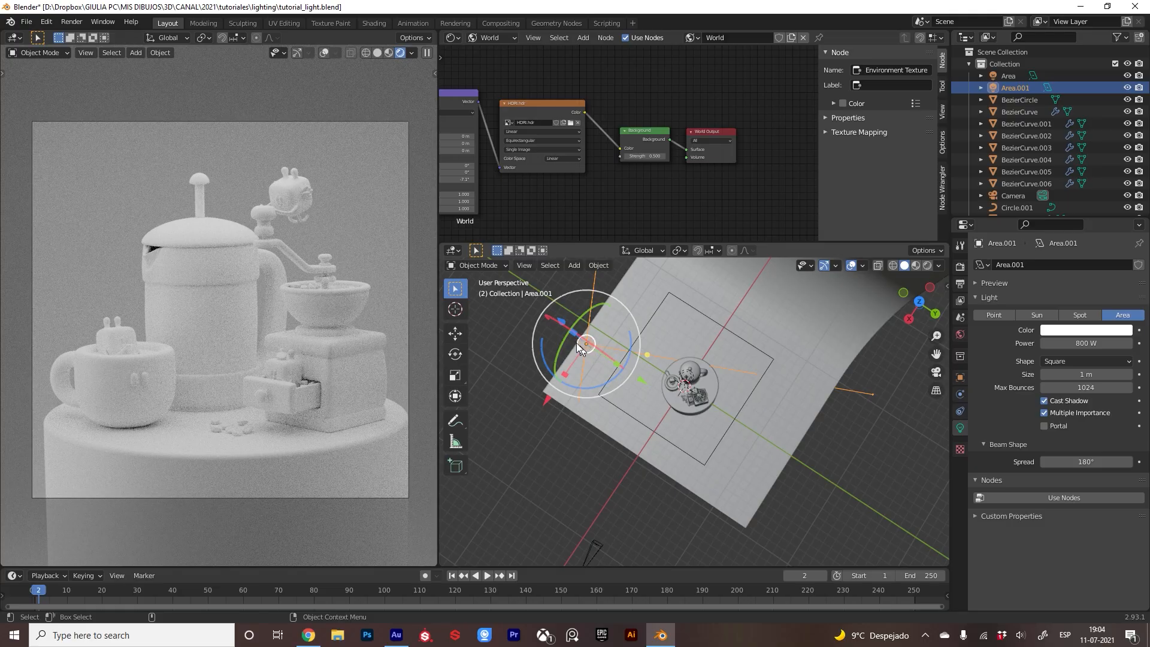
pyautogui.press('g')
pyautogui.click(567, 427)
pyautogui.moveTo(796, 499); pyautogui.dragTo(659, 419, button='middle')
pyautogui.moveTo(605, 422); pyautogui.dragTo(584, 401)
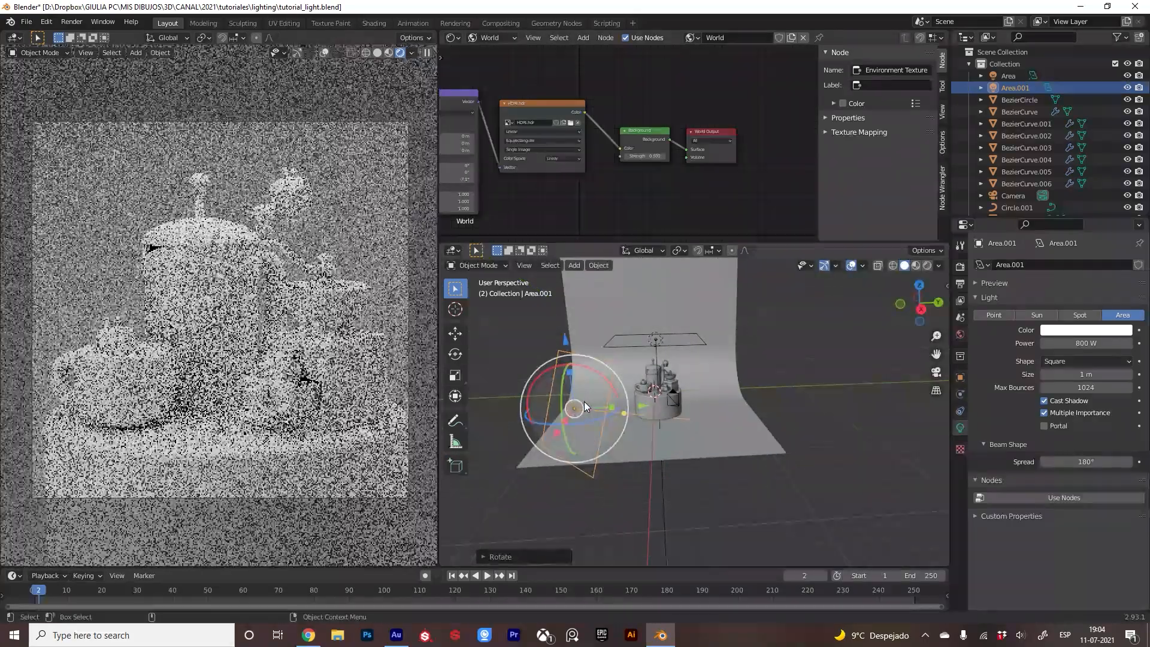
pyautogui.moveTo(584, 403); pyautogui.dragTo(622, 424, button='middle')
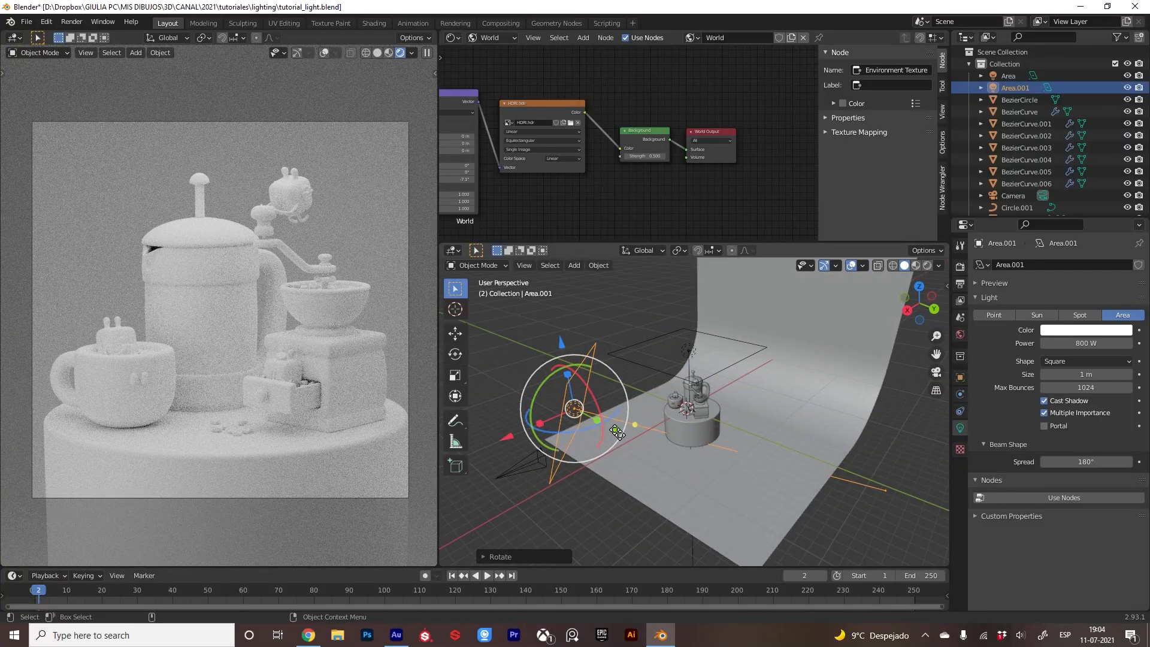
# Switch the transform orientation to Local and move the side area light farther away from the coffee set
pyautogui.click(570, 381)
pyautogui.click(643, 250)
pyautogui.click(609, 296)
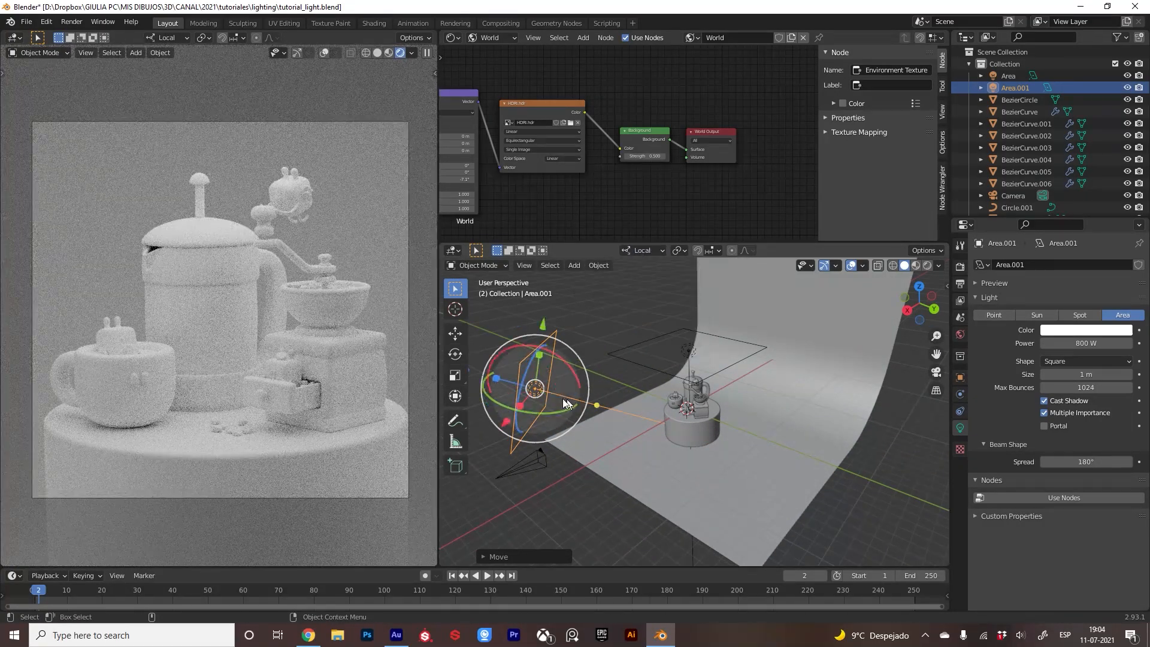
pyautogui.moveTo(566, 403); pyautogui.dragTo(694, 401, button='middle')
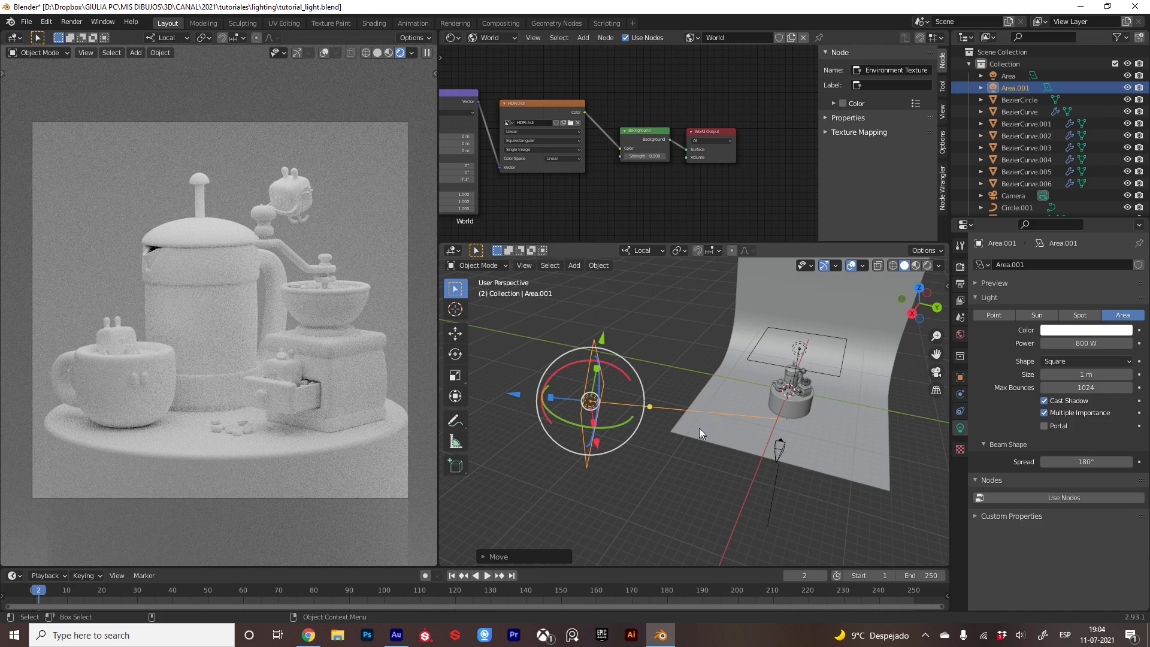
pyautogui.moveTo(809, 403); pyautogui.dragTo(768, 371, button='middle')
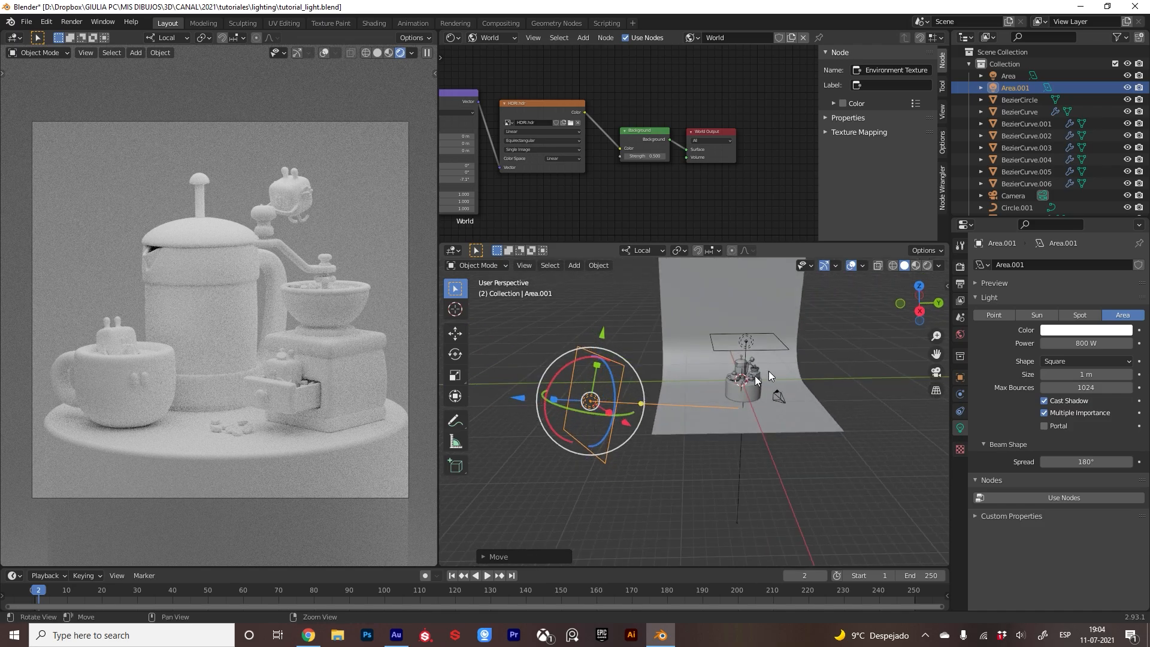
# Try a power of 400 W on the side area light and raise it to 1000 W
pyautogui.click(1087, 343)
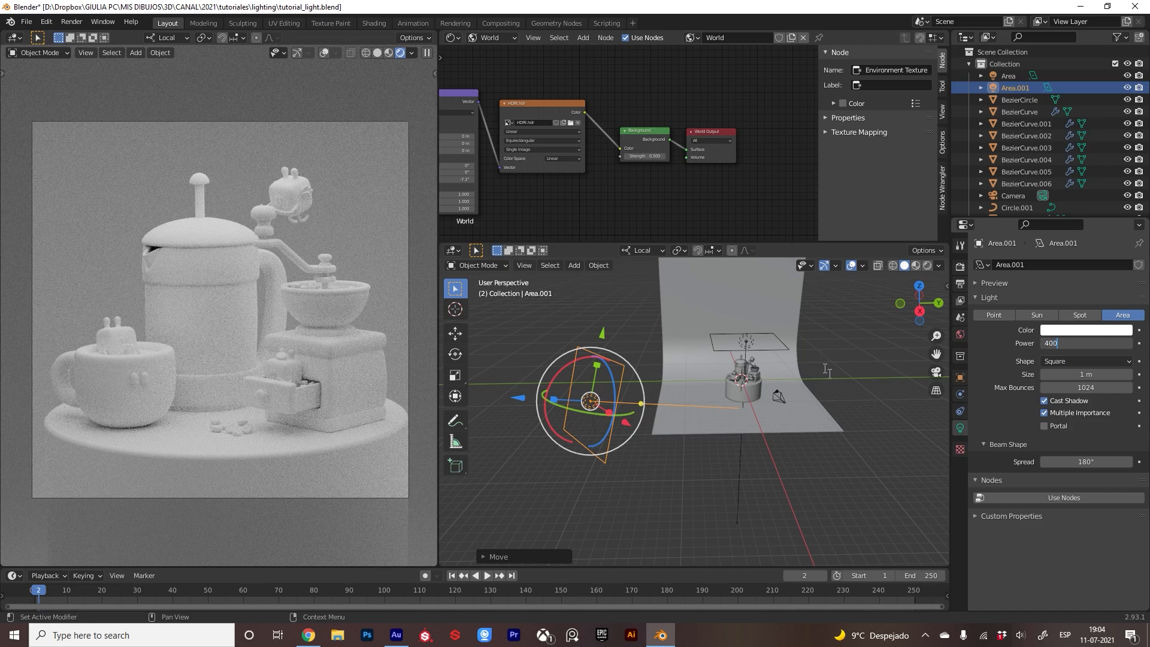
pyautogui.press('Return')
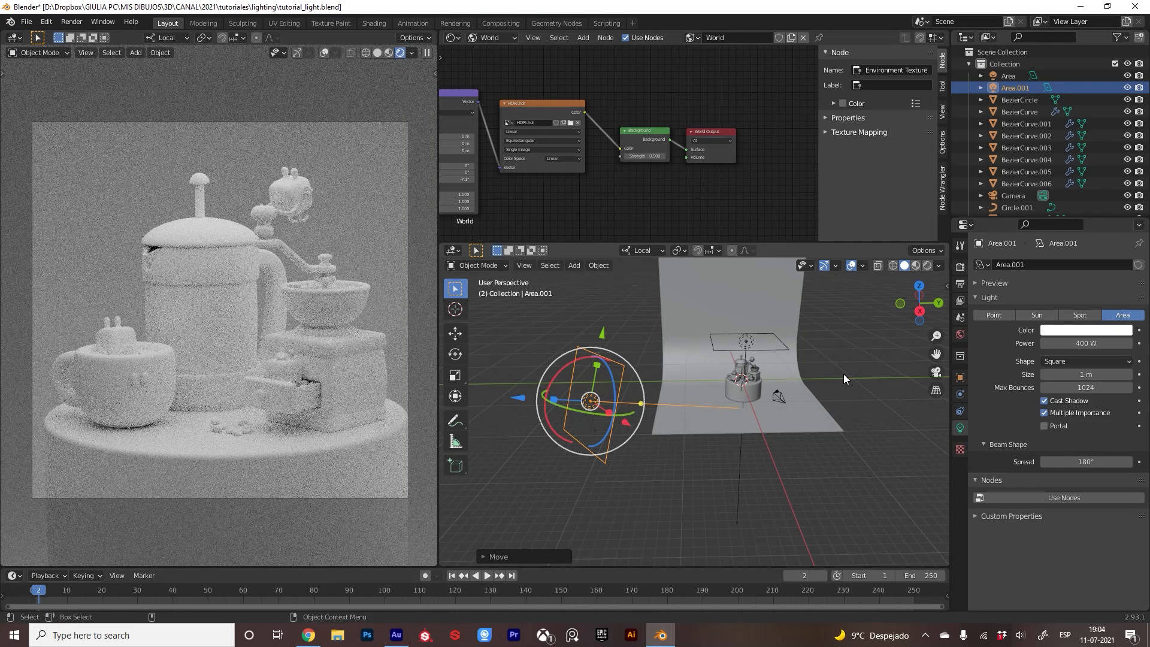
pyautogui.click(1095, 345)
pyautogui.press('Return')
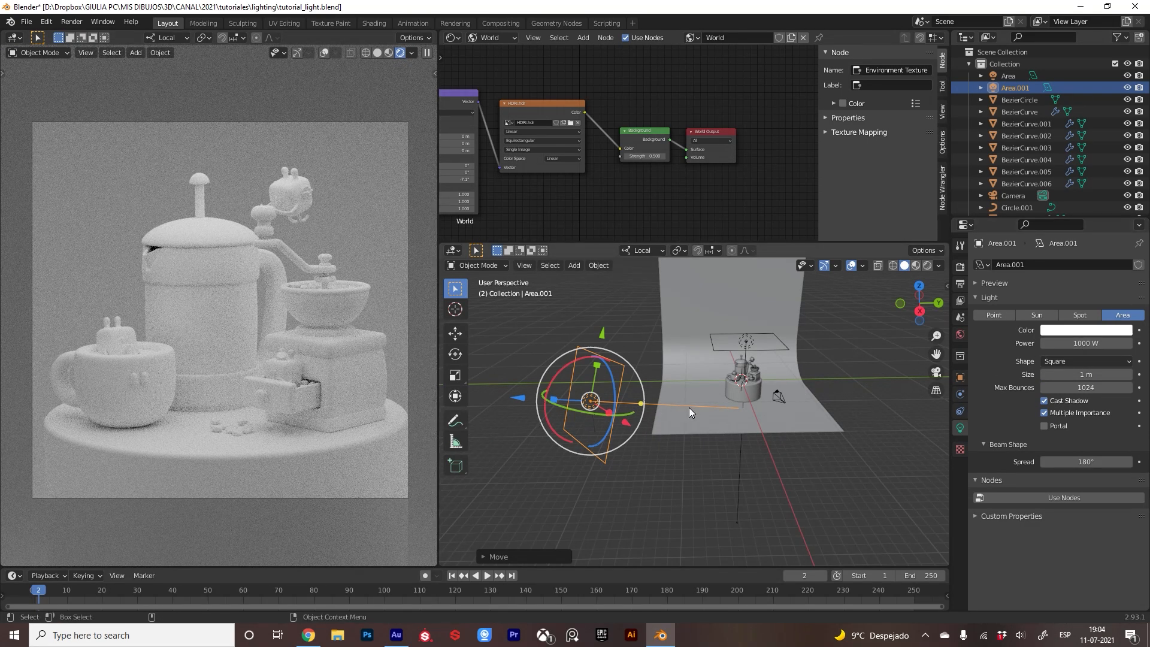
# Slide the side area light slightly closer to the coffee set along its local Z axis
pyautogui.moveTo(807, 382); pyautogui.dragTo(517, 391, button='middle')
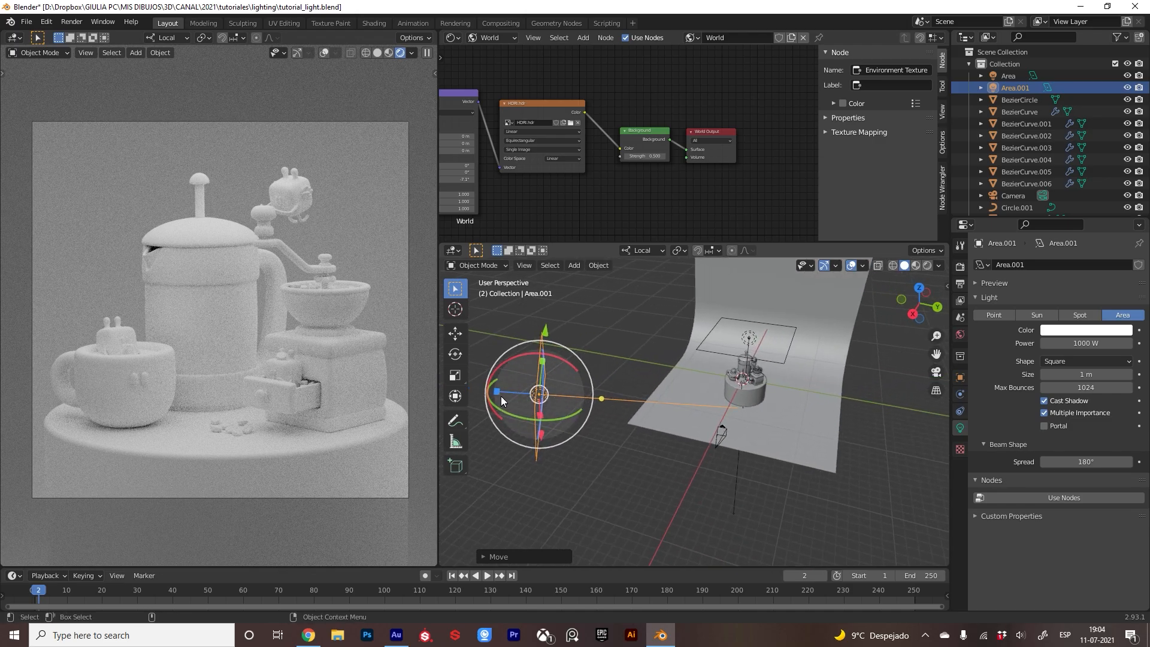
pyautogui.keyDown('shift'); pyautogui.moveTo(593, 402); pyautogui.dragTo(617, 398, button='middle'); pyautogui.keyUp('shift')
pyautogui.moveTo(475, 391); pyautogui.dragTo(511, 391)
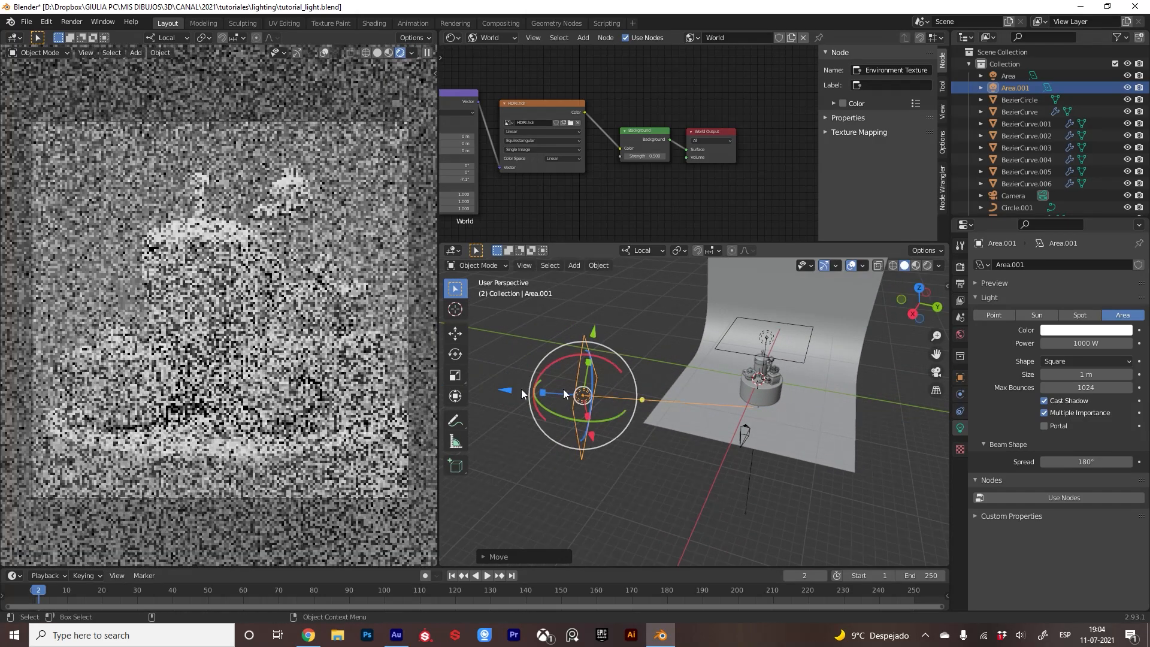
pyautogui.moveTo(792, 418); pyautogui.dragTo(691, 382, button='middle')
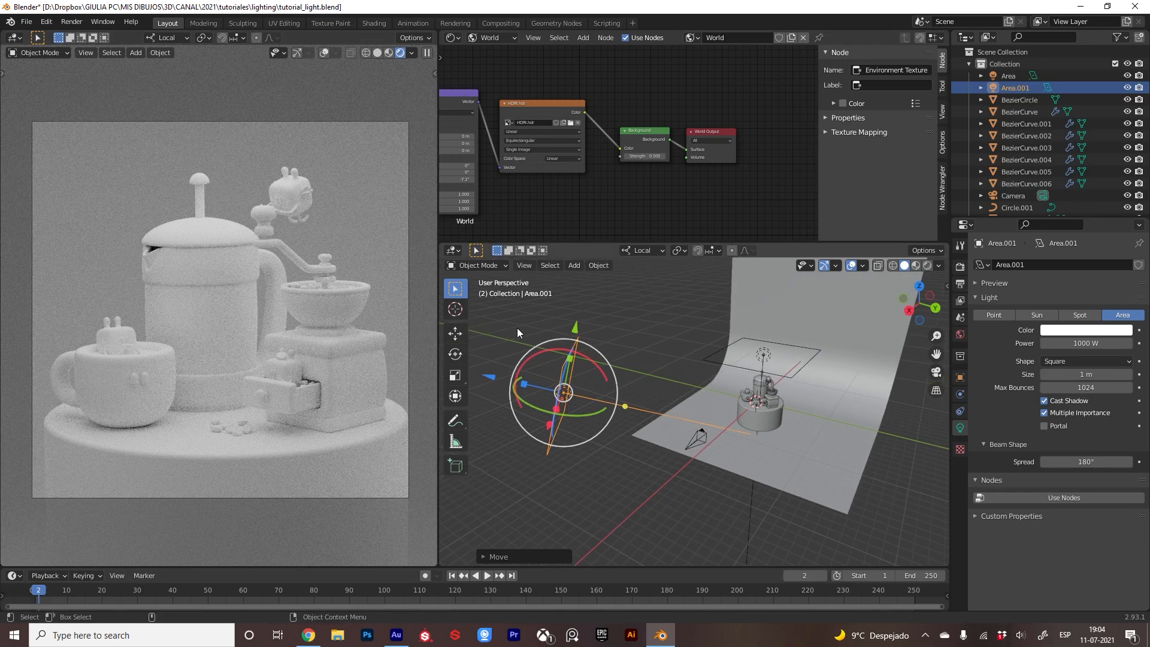
# Hide the solid viewport's toolbar and merge the node editor area into that viewport
pyautogui.press('t')
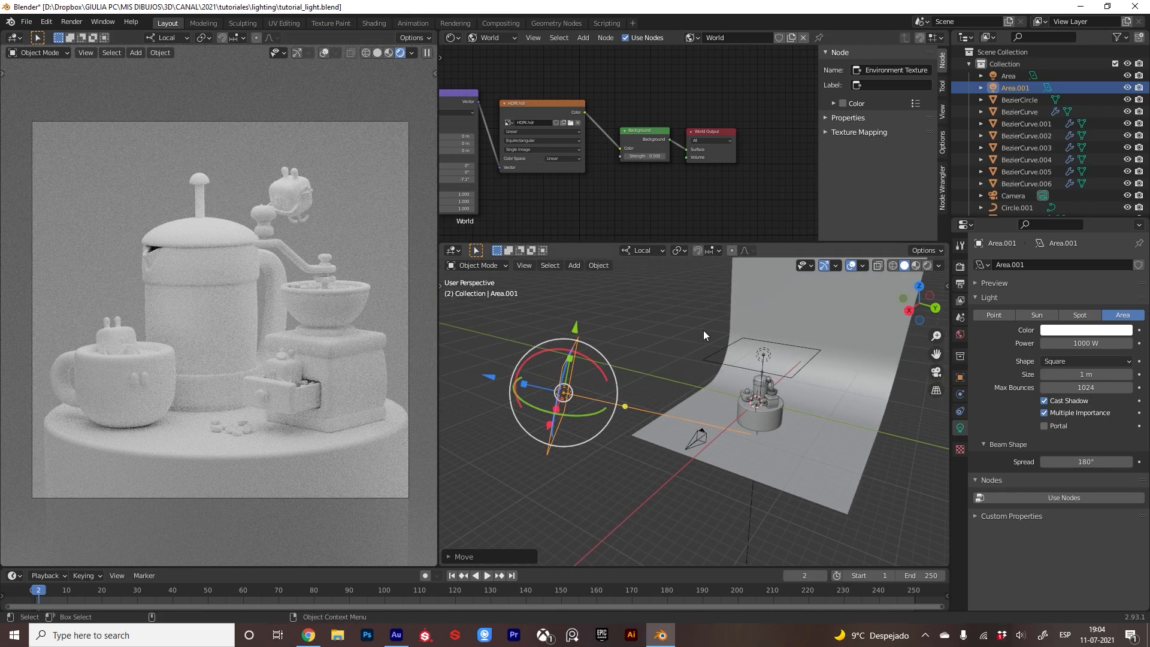
pyautogui.moveTo(701, 243); pyautogui.dragTo(695, 220)
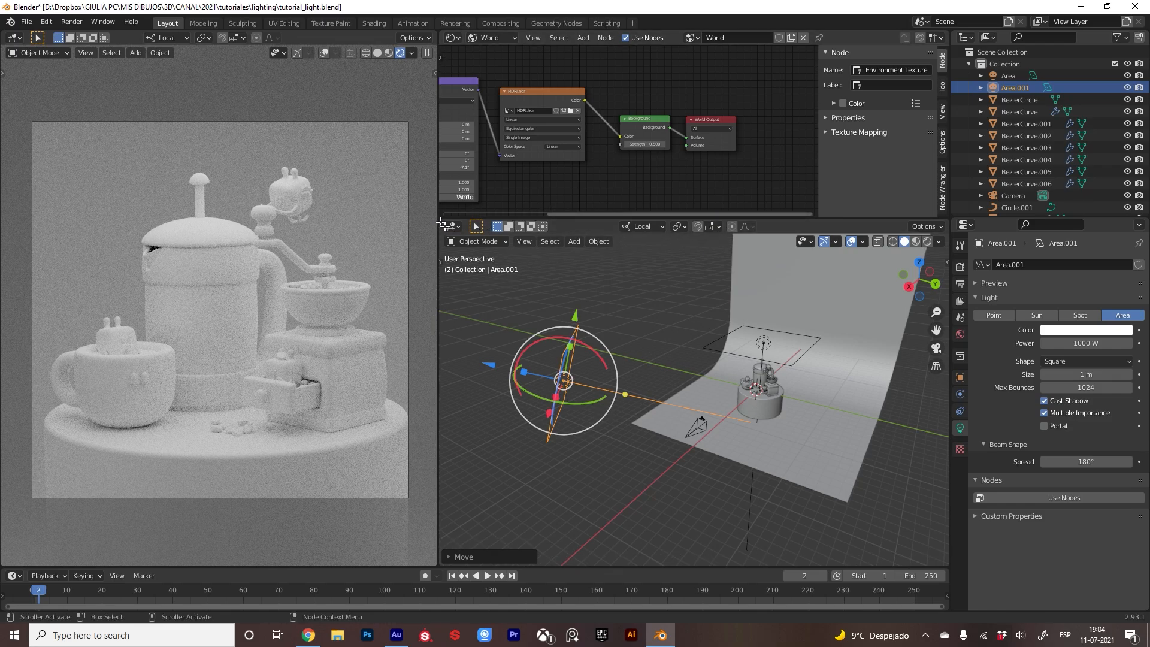
pyautogui.moveTo(445, 217); pyautogui.dragTo(468, 174)
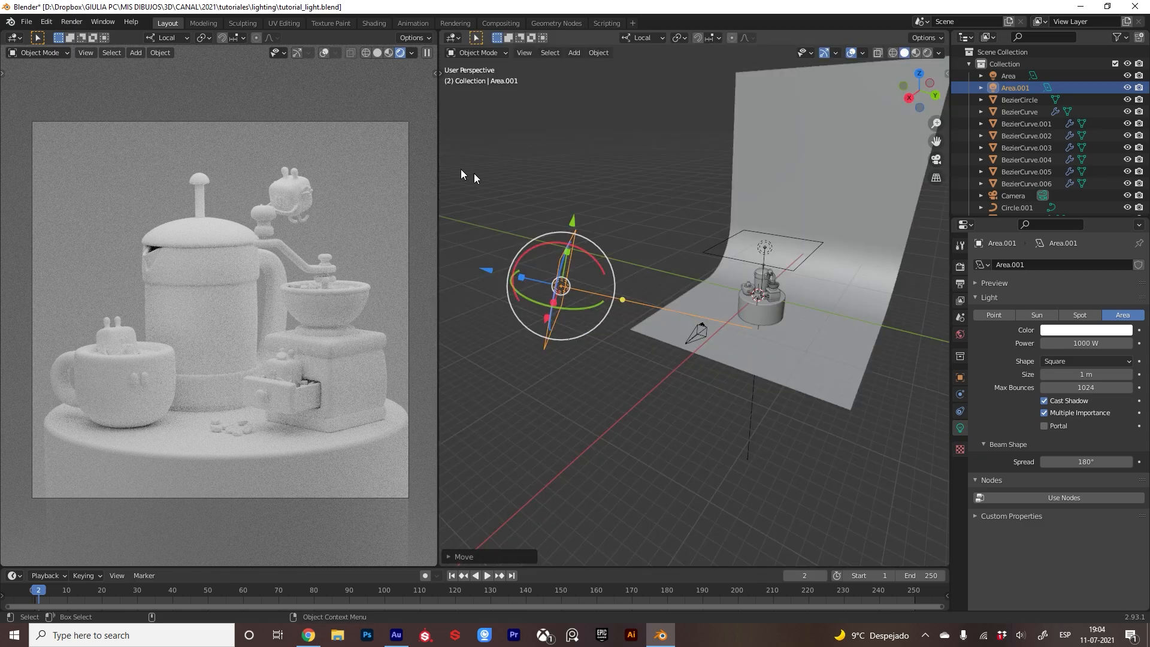
# Select the cylindrical pedestal under the coffee set and show its material settings
pyautogui.moveTo(834, 275); pyautogui.dragTo(875, 269, button='middle')
pyautogui.moveTo(744, 297); pyautogui.dragTo(689, 314, button='middle')
pyautogui.scroll(4, 742, 324)
pyautogui.scroll(-2, 767, 306)
pyautogui.scroll(5, 757, 306)
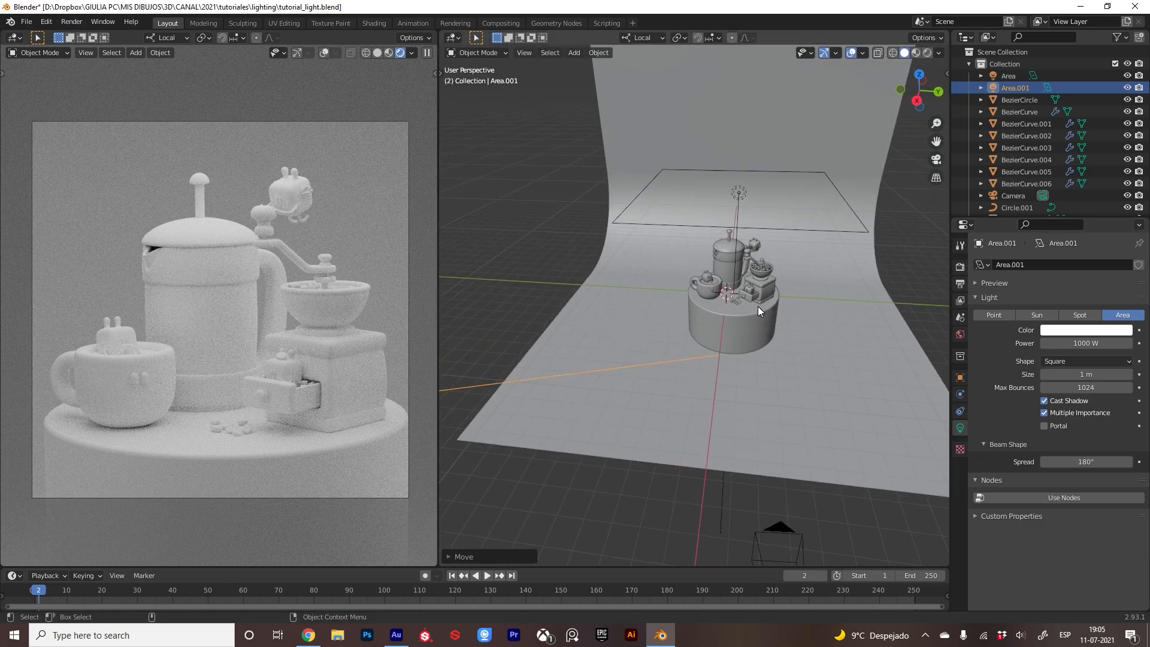
pyautogui.click(749, 353)
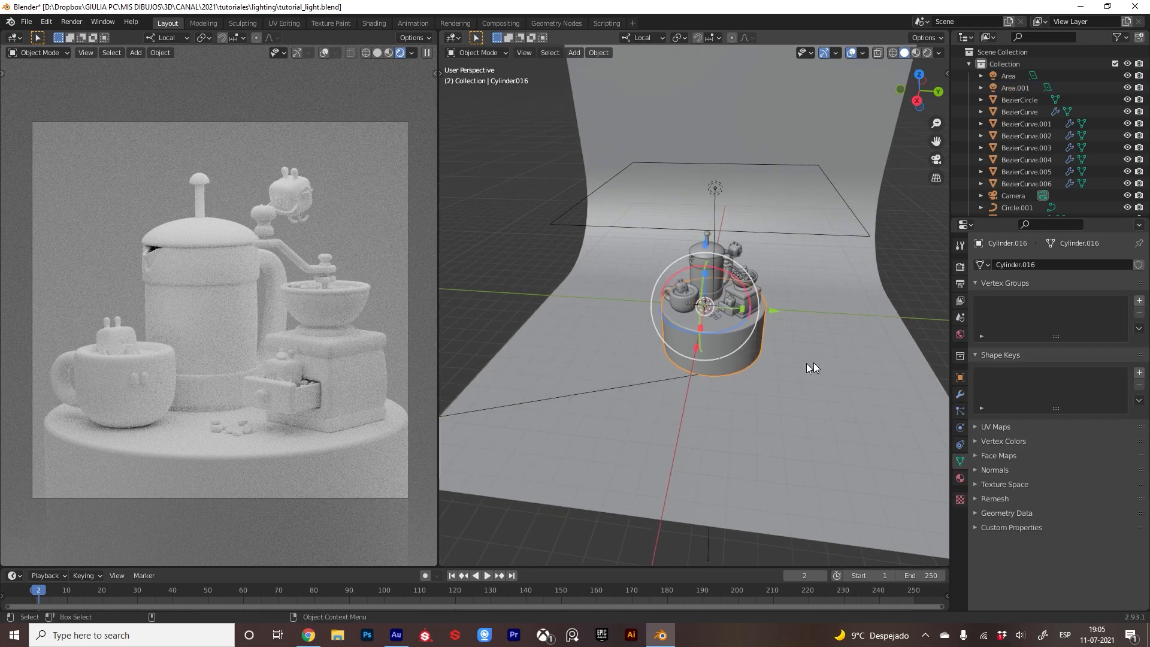
pyautogui.moveTo(809, 365); pyautogui.dragTo(721, 347, button='middle')
pyautogui.click(667, 352)
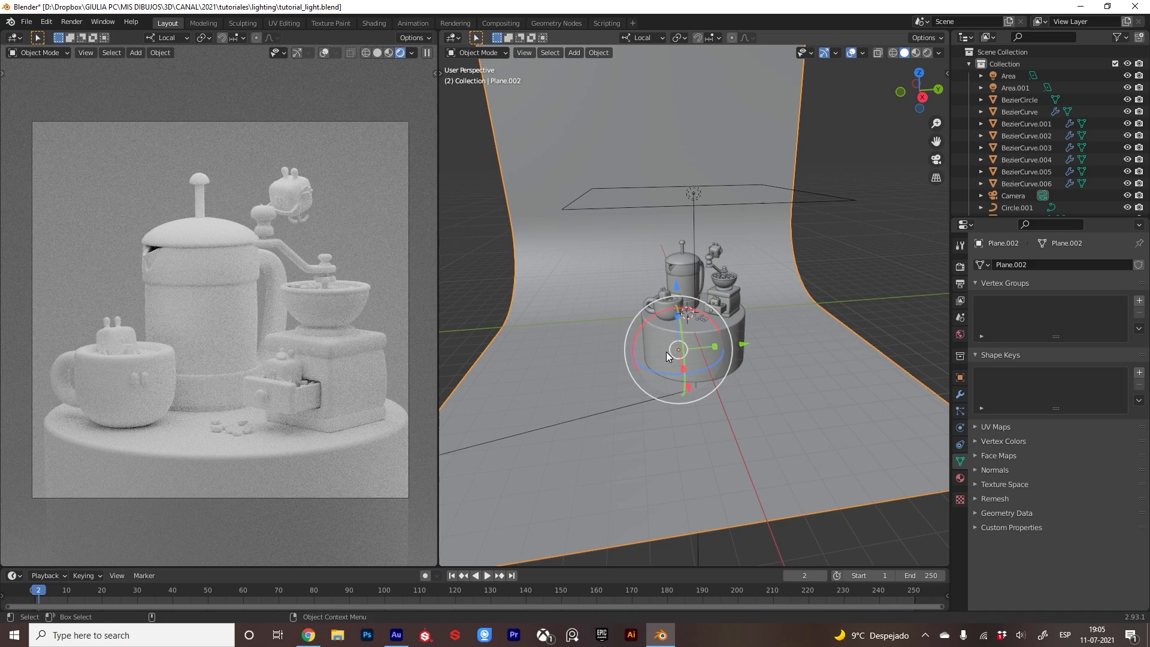
pyautogui.click(727, 343)
pyautogui.click(958, 478)
pyautogui.moveTo(886, 383); pyautogui.dragTo(851, 333, button='middle')
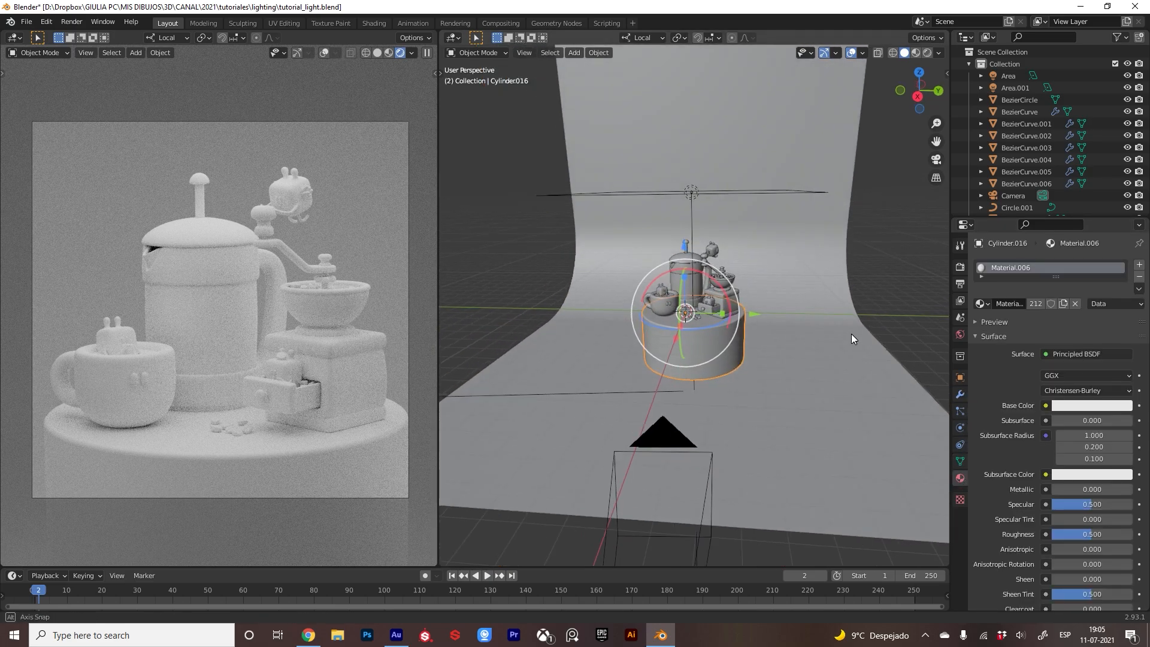
# Select the curved backdrop and enlarge its material slot list
pyautogui.click(796, 267)
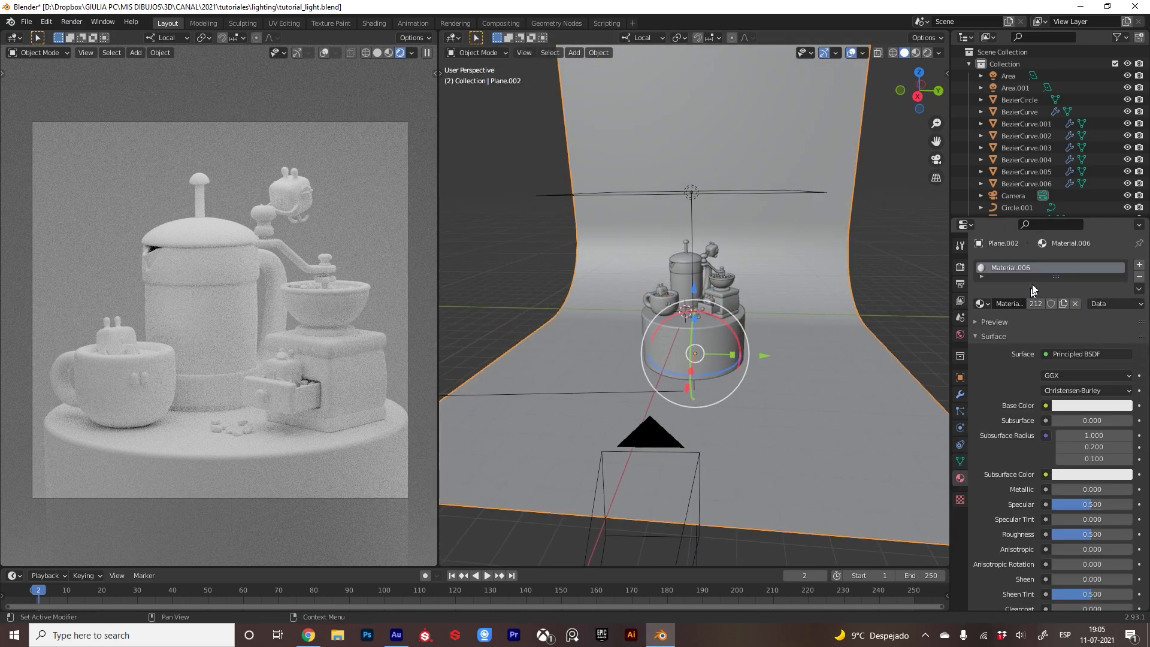
pyautogui.moveTo(1063, 276); pyautogui.dragTo(1061, 314)
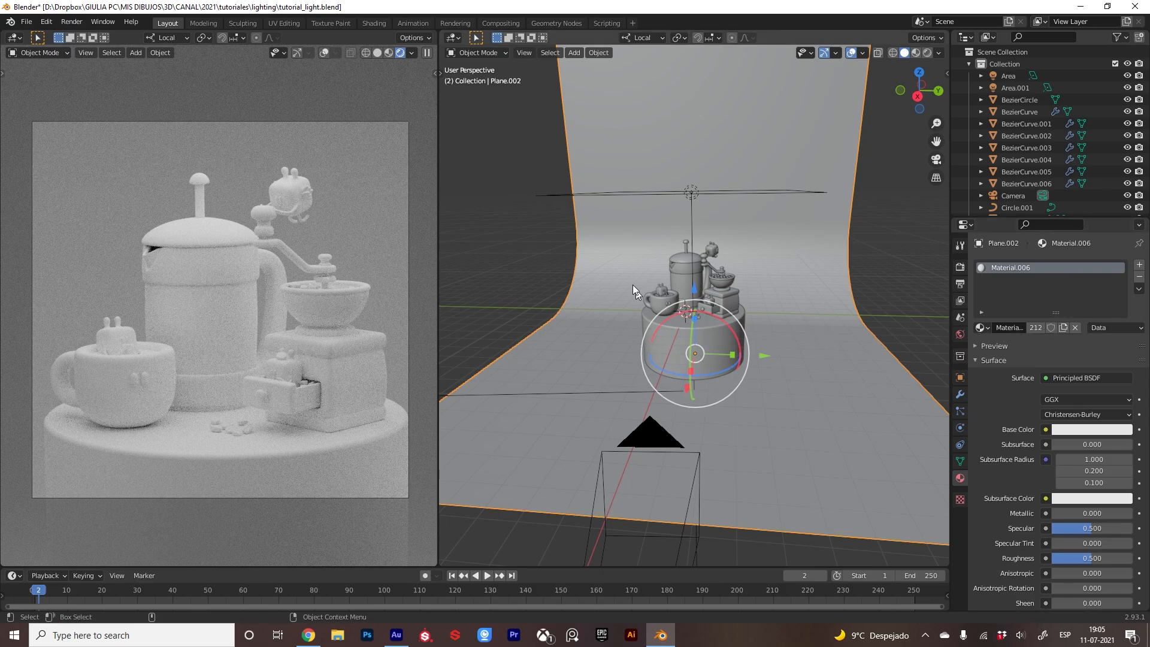
pyautogui.moveTo(709, 317); pyautogui.dragTo(814, 272, button='middle')
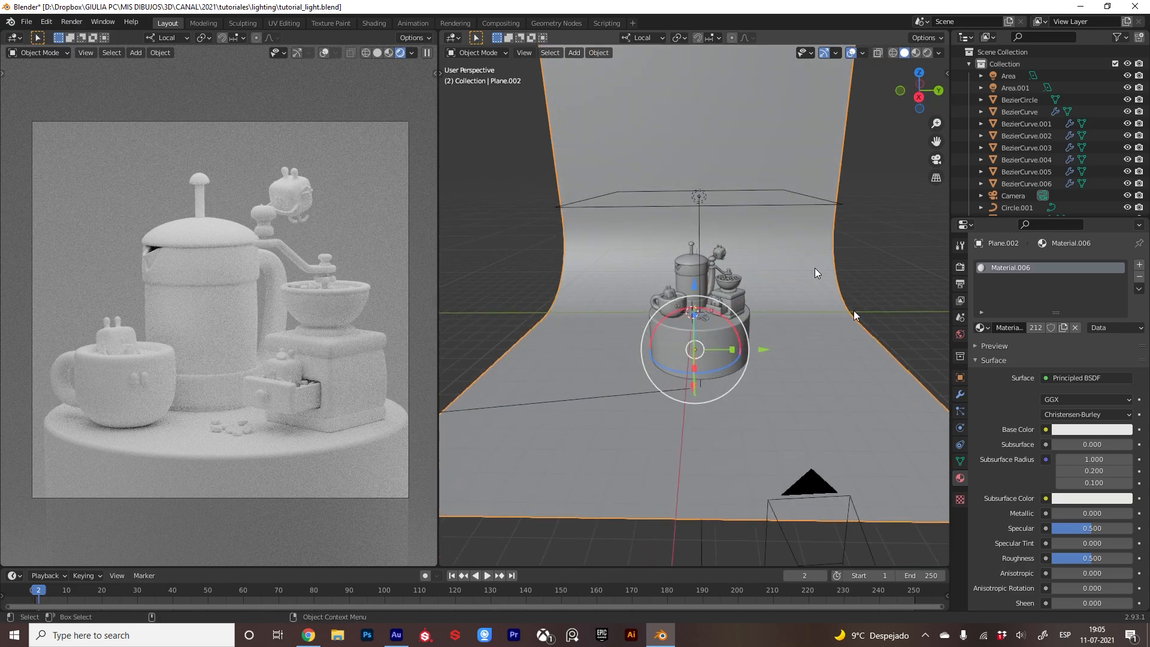
# Replace the curved backdrop's shared material with a new one and give it a salmon-pink base color around saturation 0.709
pyautogui.click(1140, 278)
pyautogui.click(1004, 324)
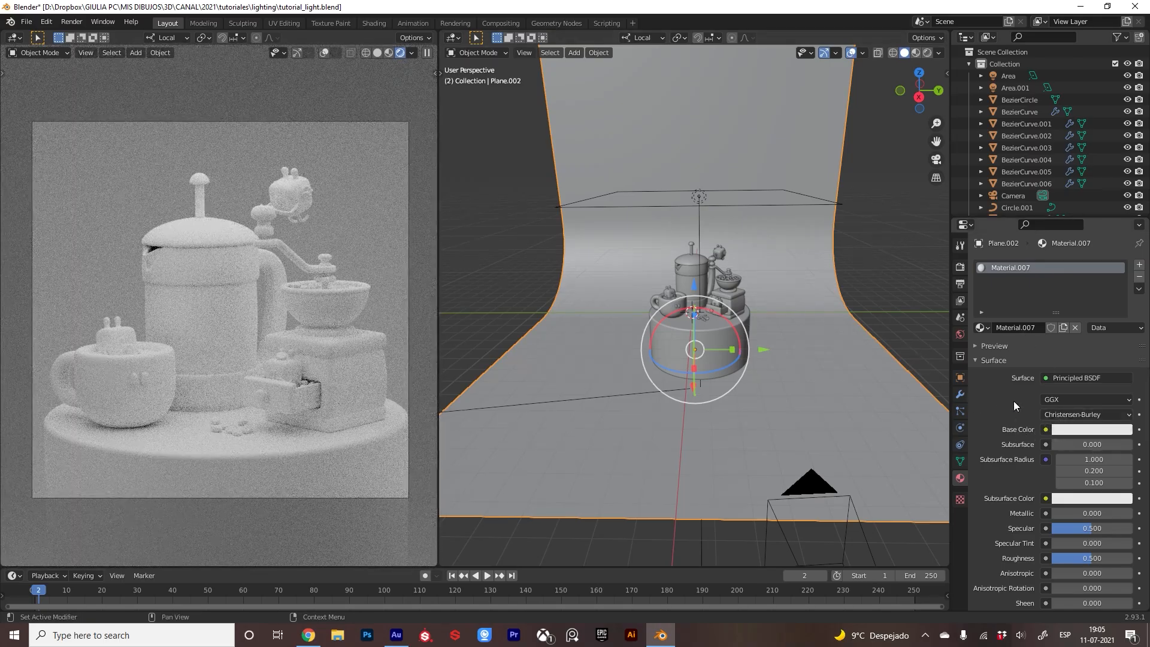
pyautogui.click(1068, 429)
pyautogui.click(1069, 320)
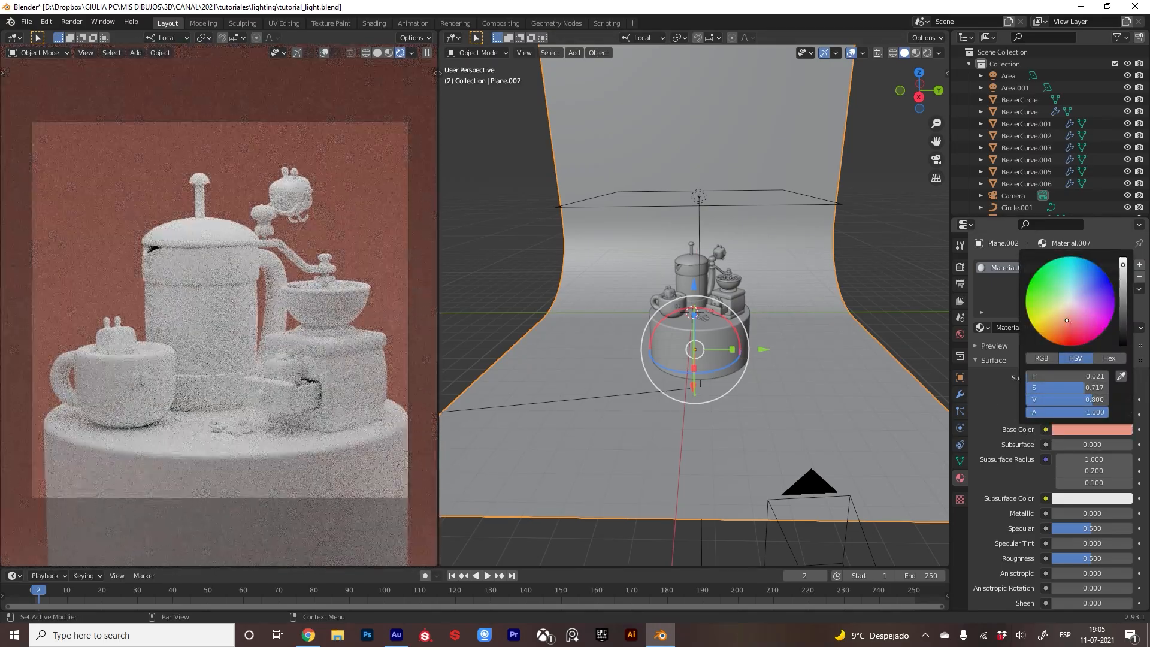
pyautogui.click(1070, 320)
pyautogui.click(1071, 321)
pyautogui.moveTo(1070, 320); pyautogui.dragTo(1071, 320)
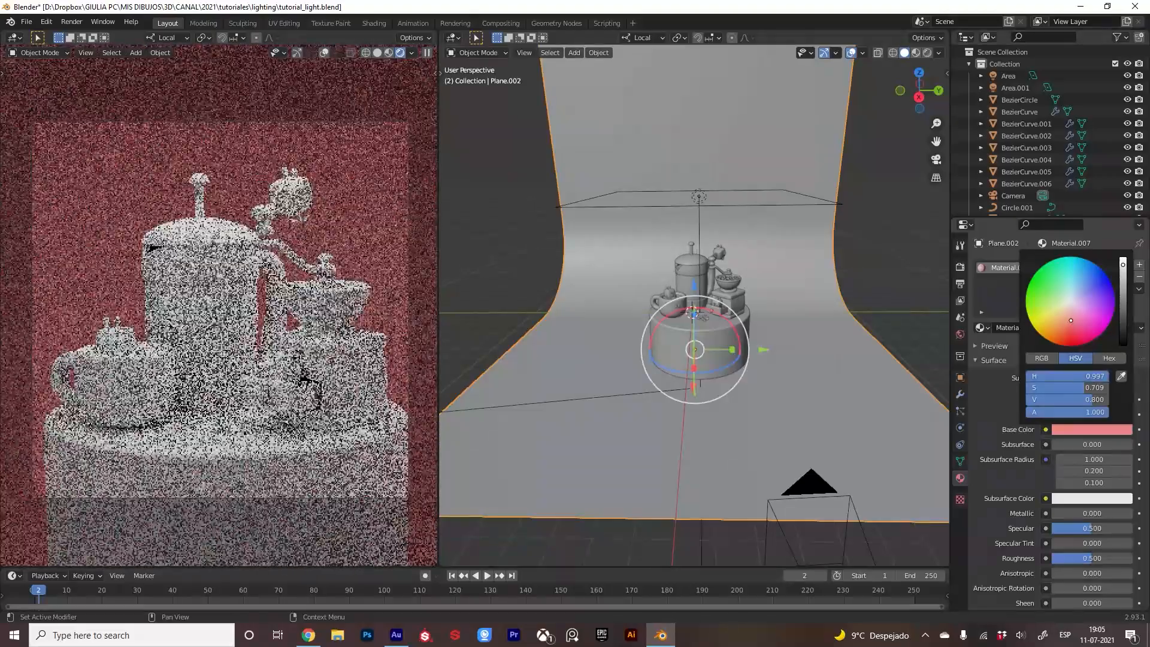
# Raise the backdrop base color's brightness to full and reduce its saturation to a paler pink
pyautogui.click(1124, 263)
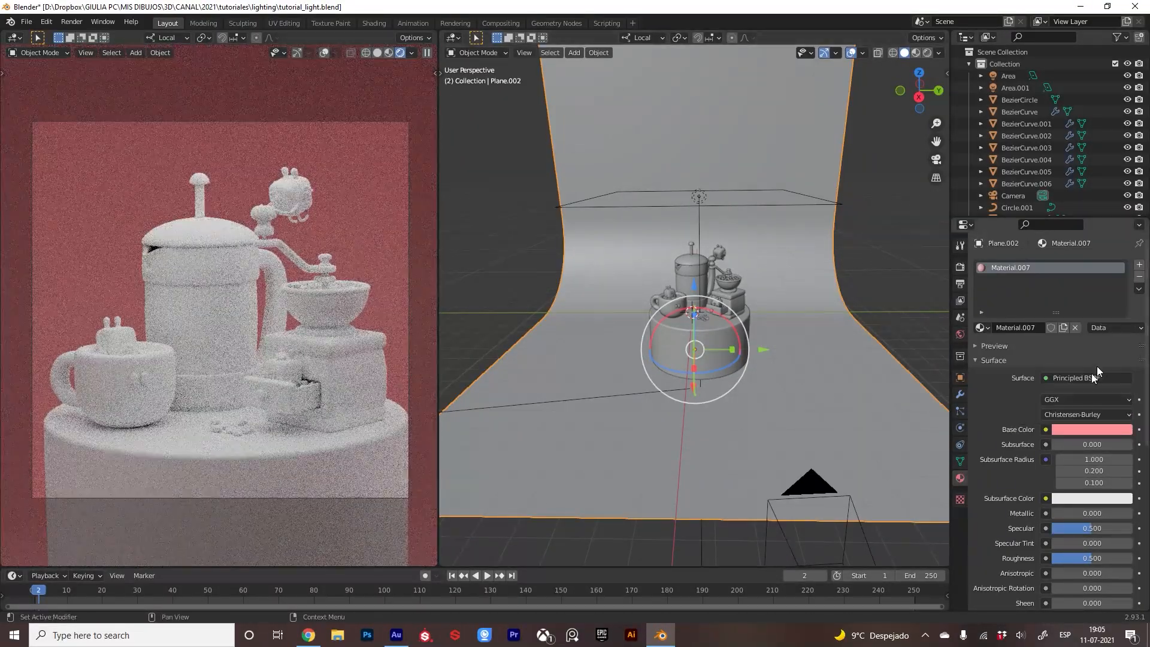
pyautogui.click(1072, 430)
pyautogui.moveTo(1069, 317); pyautogui.dragTo(1070, 315)
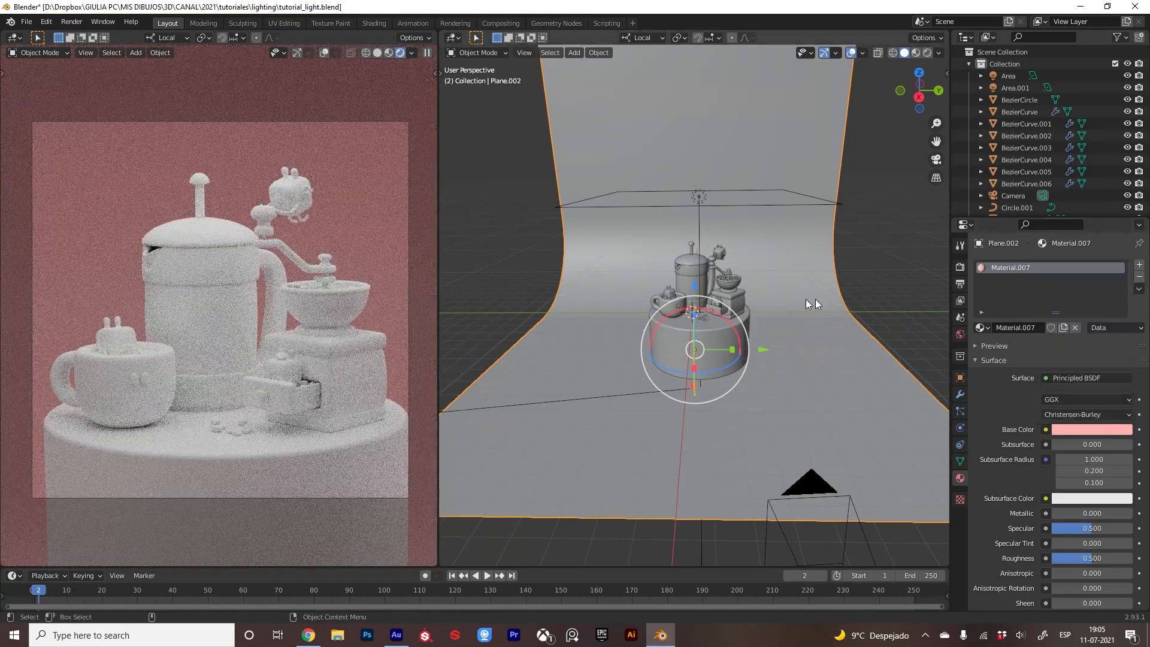
# Set both the render and viewport sample counts to 200 in the Cycles sampling settings
pyautogui.scroll(3, 832, 300)
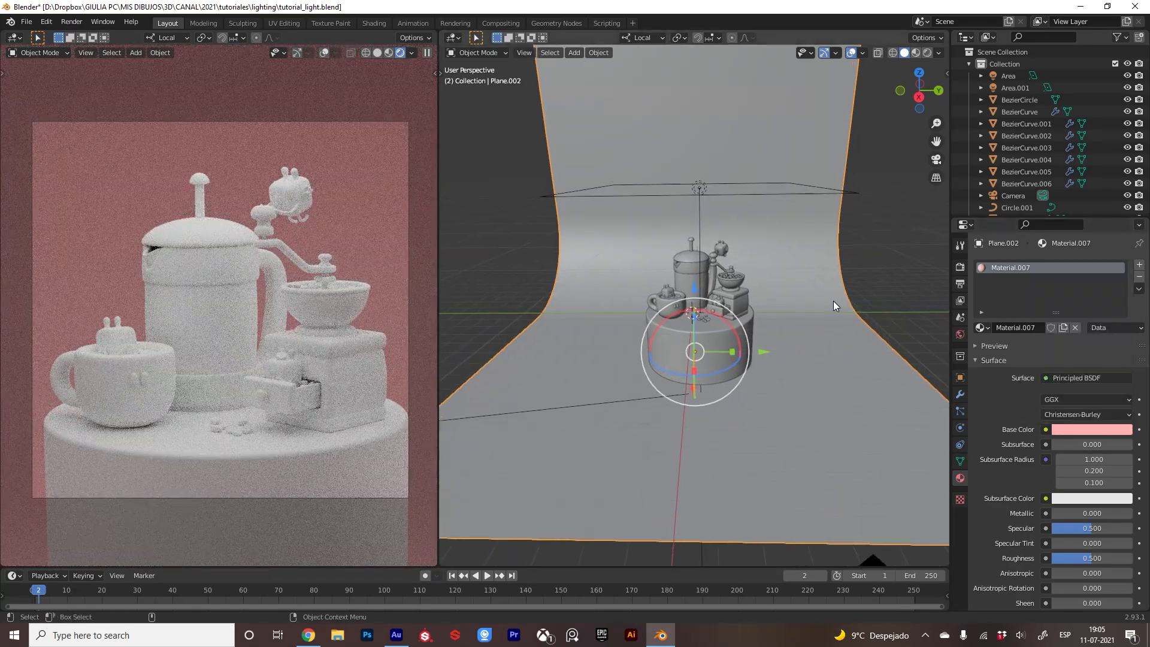
pyautogui.click(961, 267)
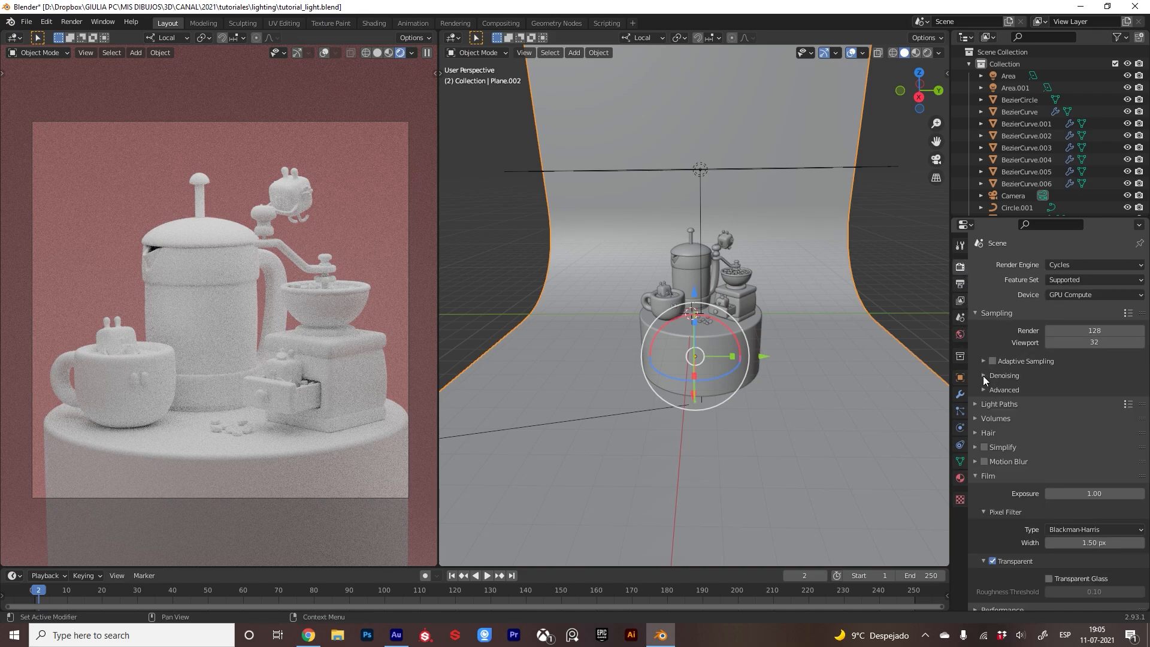
pyautogui.moveTo(1094, 331); pyautogui.dragTo(1095, 342)
pyautogui.press('Return')
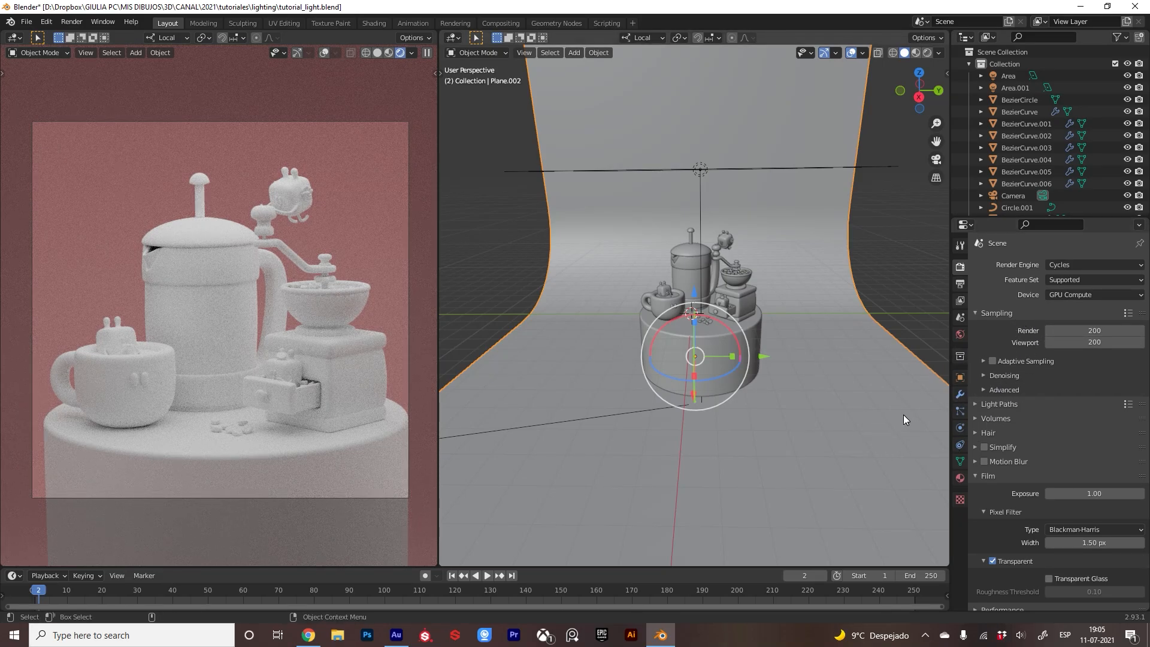
# Check the noise on the coffee pot up close and enable denoising for both render and viewport
pyautogui.scroll(5, 311, 324)
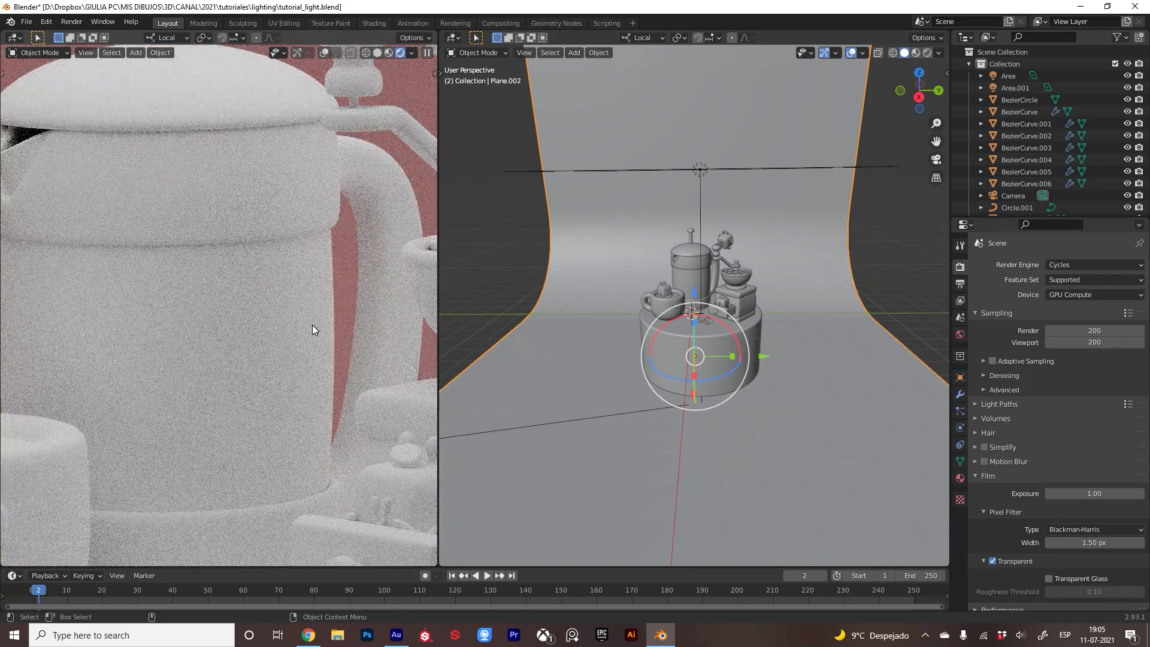
pyautogui.scroll(4, 312, 330)
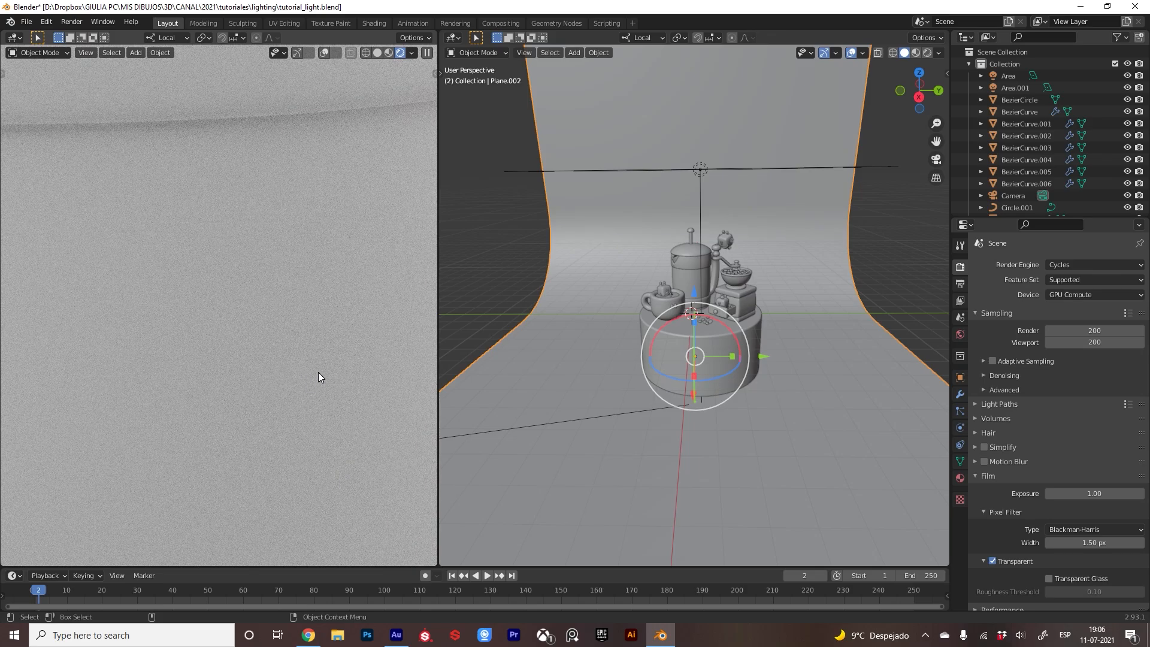
pyautogui.scroll(-1, 318, 376)
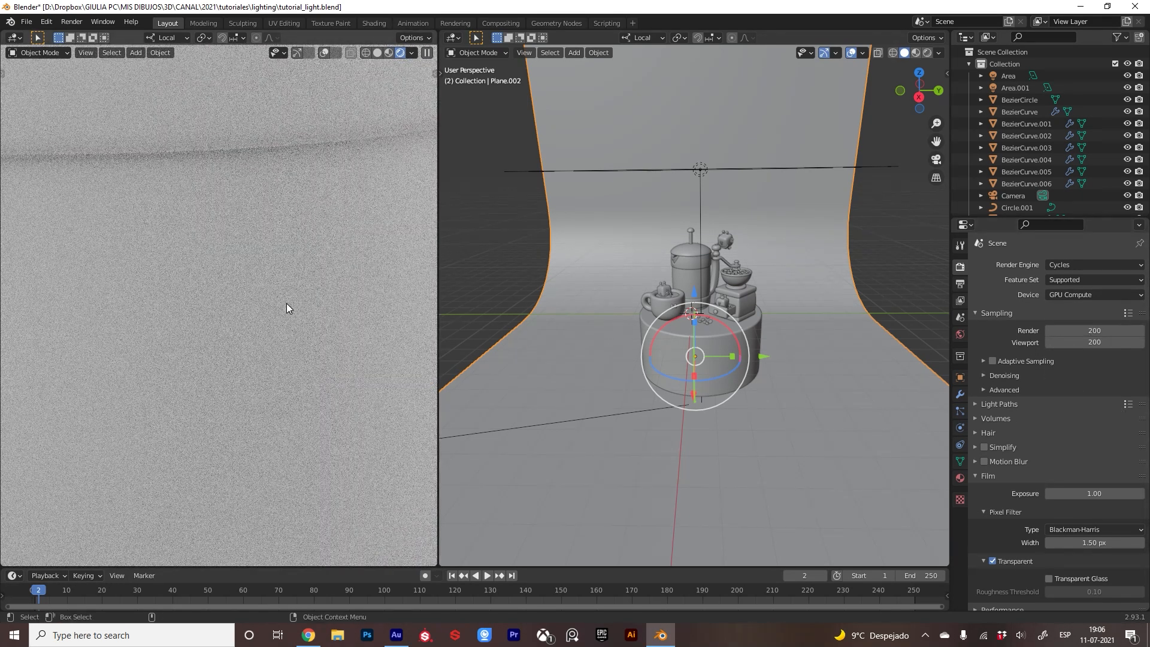
pyautogui.scroll(-3, 297, 231)
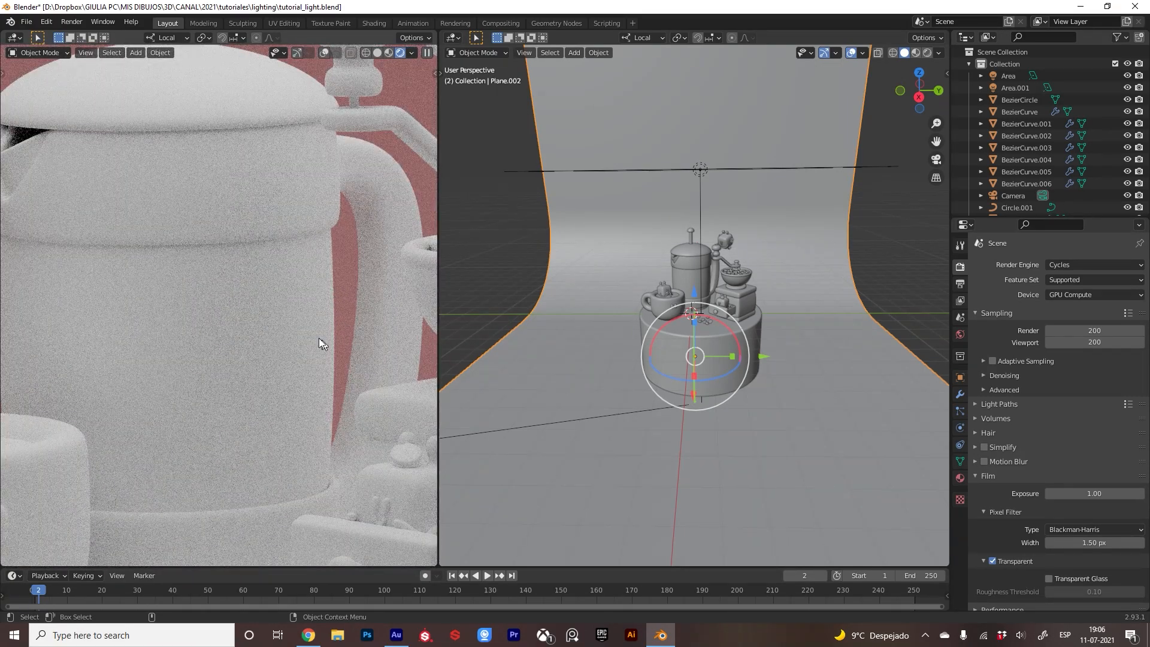
pyautogui.click(984, 376)
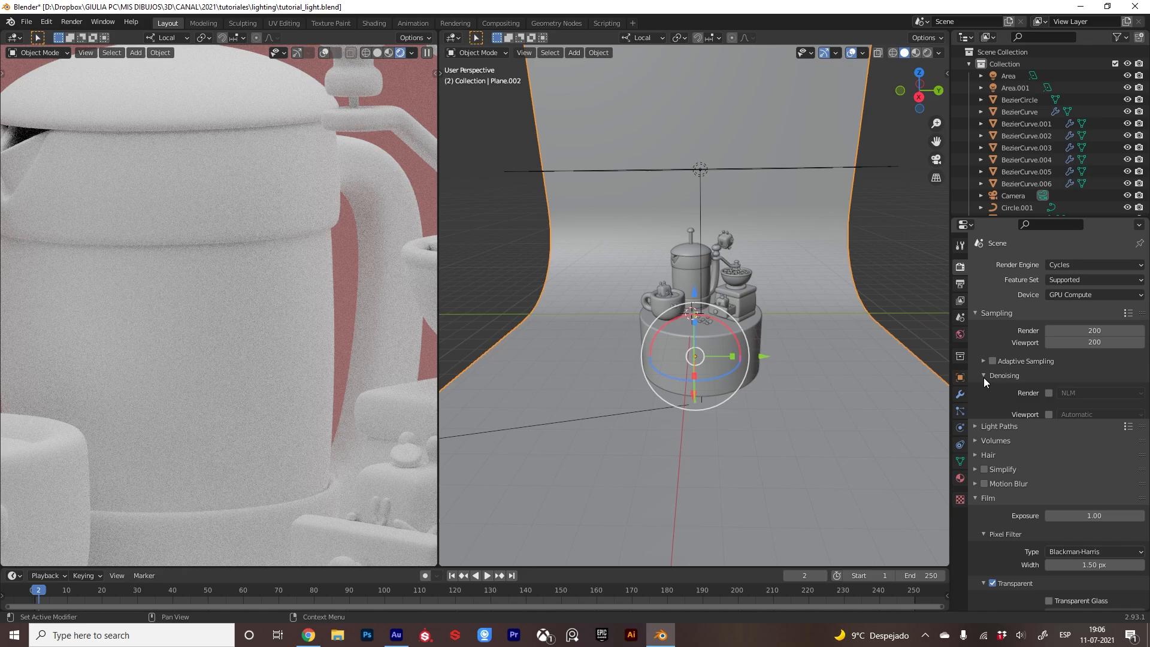
pyautogui.click(1049, 393)
pyautogui.click(1049, 415)
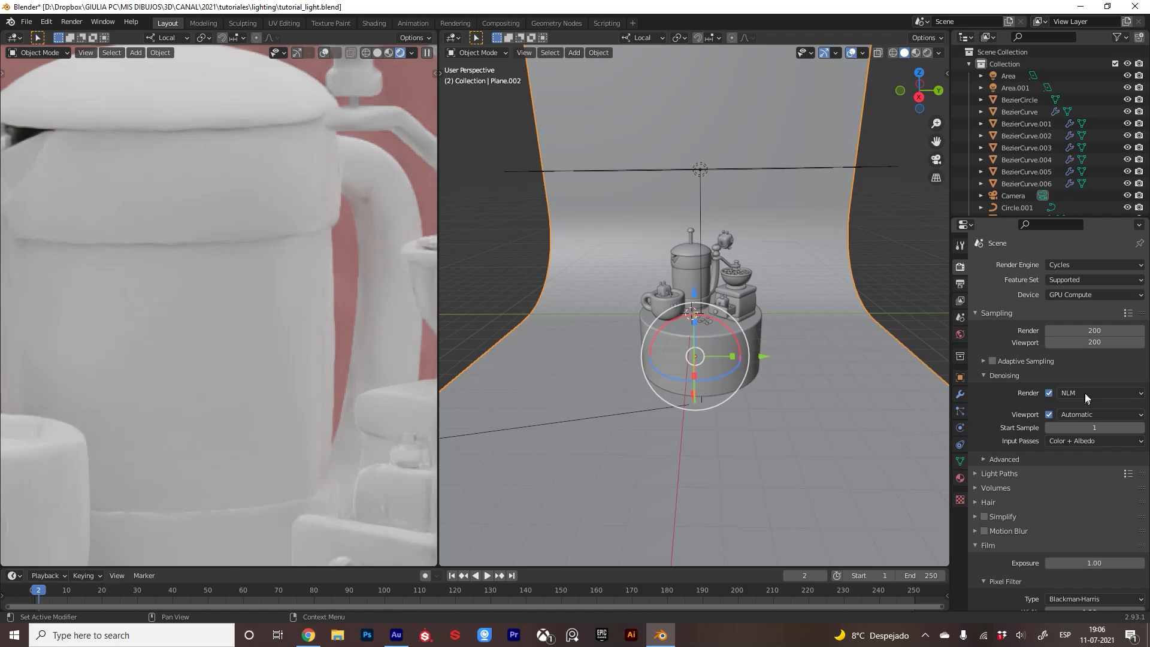
# Choose OptiX as the denoiser for both the viewport and the final render
pyautogui.click(1077, 414)
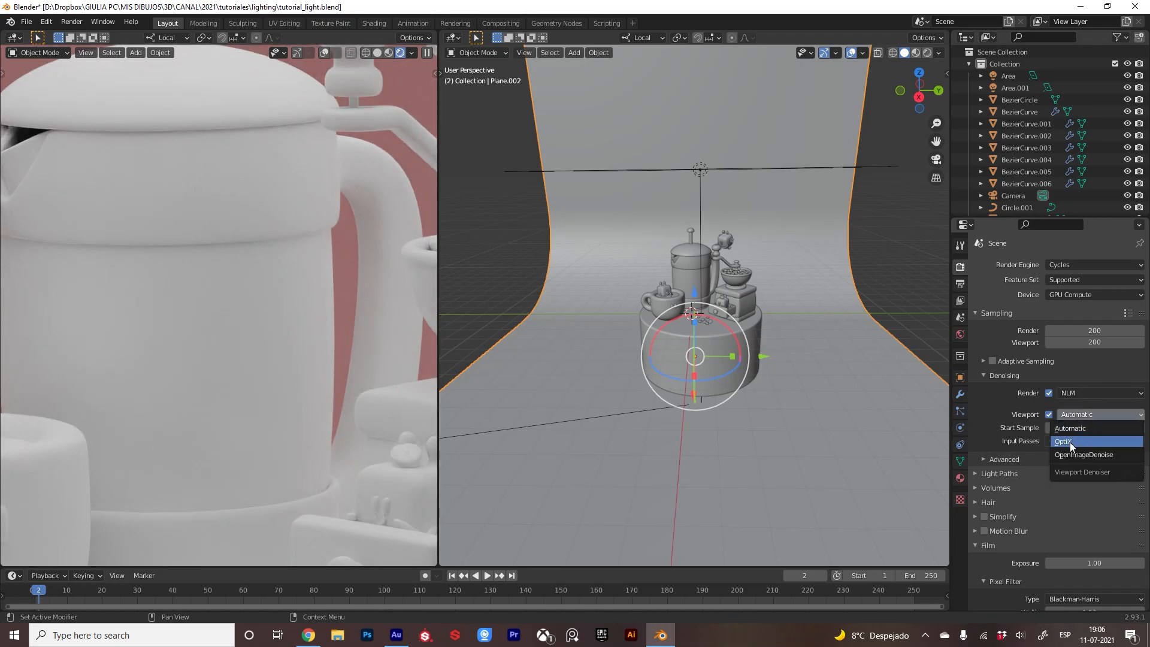
pyautogui.click(1070, 442)
pyautogui.click(1074, 389)
pyautogui.click(1060, 422)
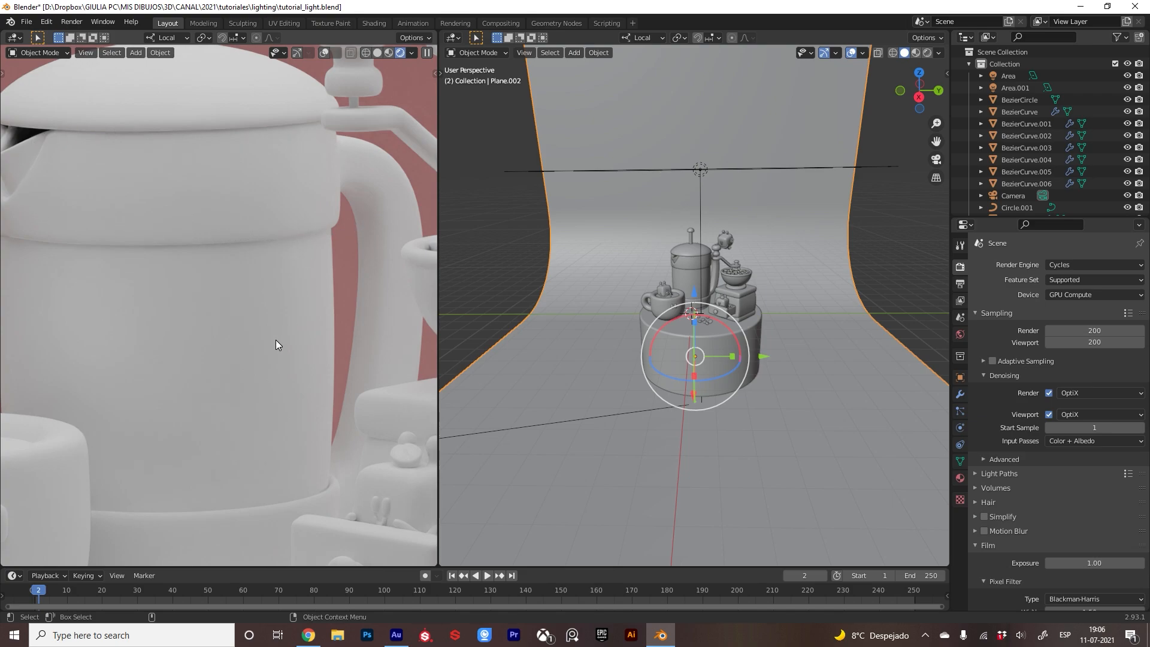
pyautogui.scroll(-4, 276, 339)
pyautogui.scroll(-1, 344, 374)
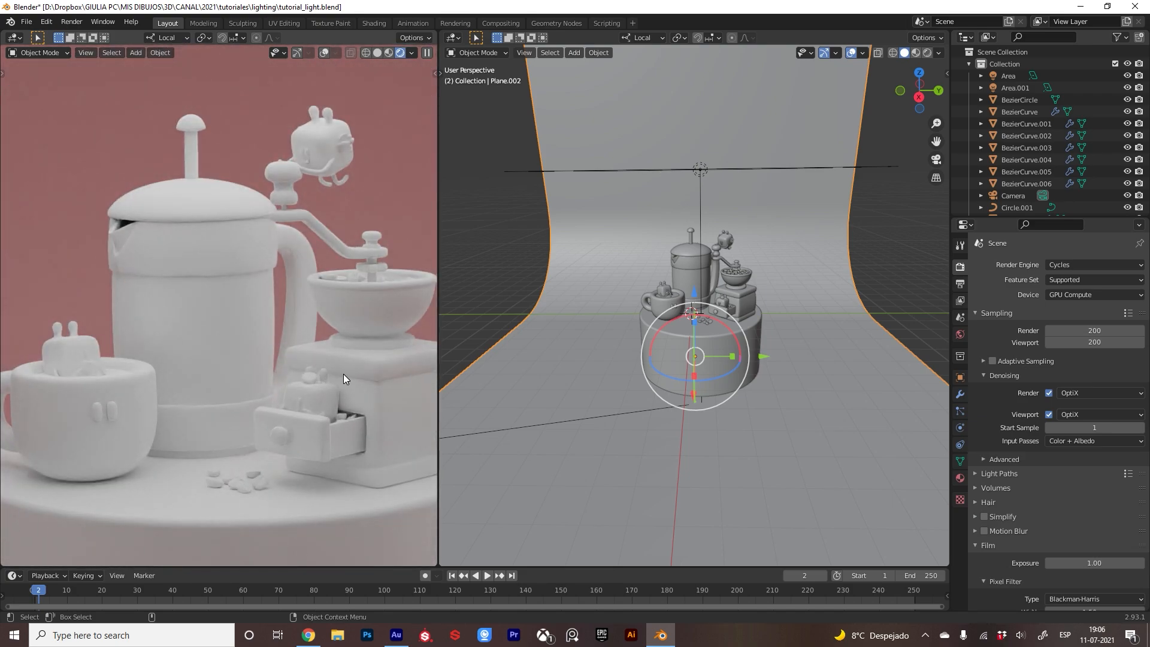
pyautogui.press('KP_0')
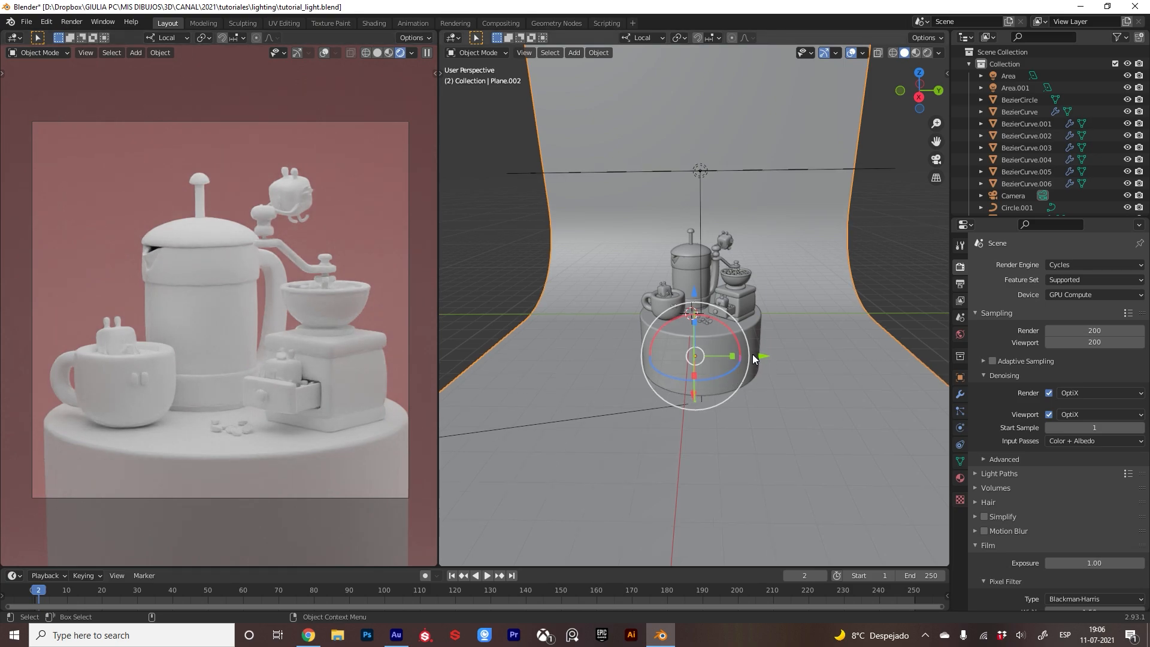
# Select the curved backdrop and raise its material's roughness to 0.853
pyautogui.moveTo(752, 354); pyautogui.dragTo(801, 366, button='middle')
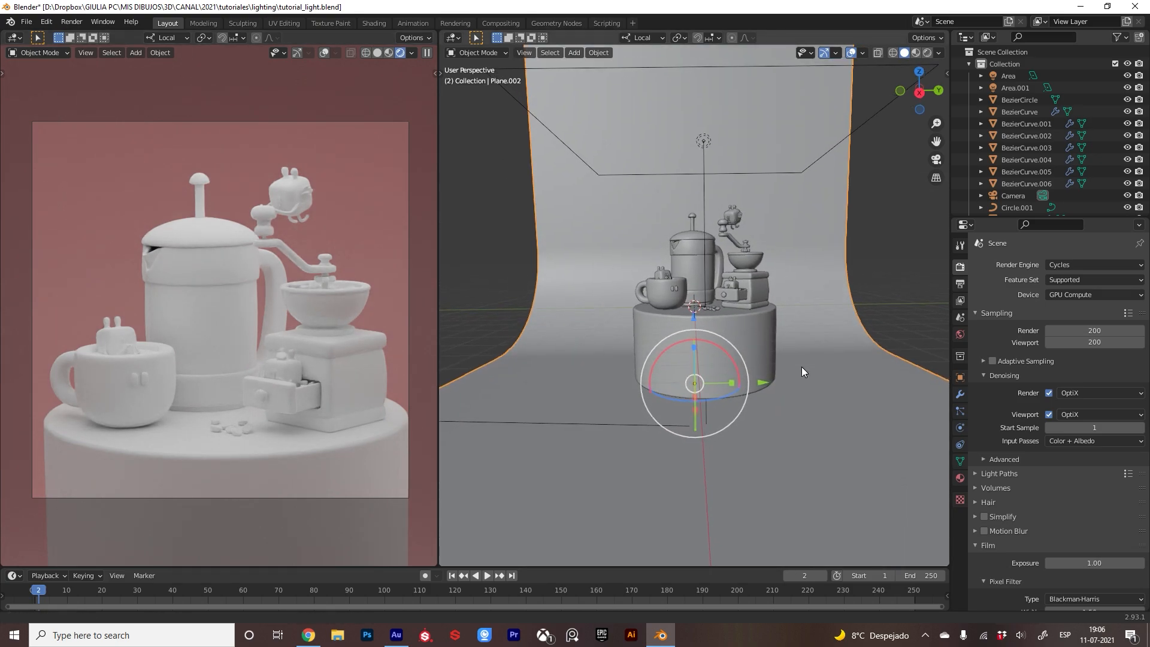
pyautogui.click(760, 329)
pyautogui.click(823, 316)
pyautogui.moveTo(872, 300); pyautogui.dragTo(867, 306, button='middle')
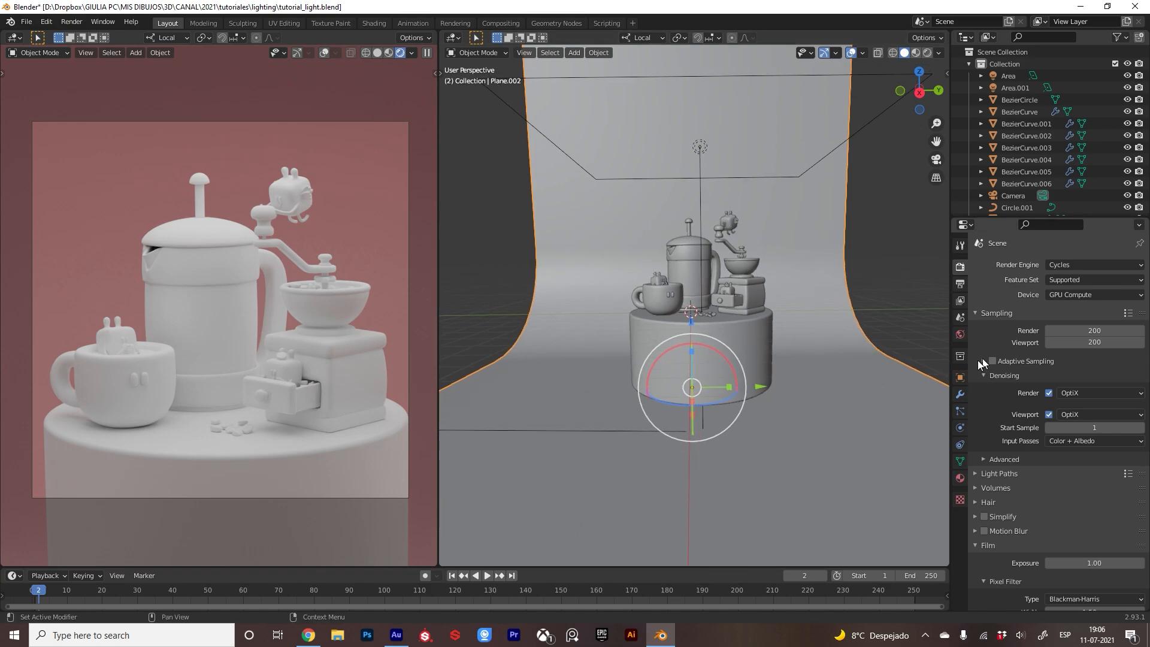
pyautogui.click(756, 349)
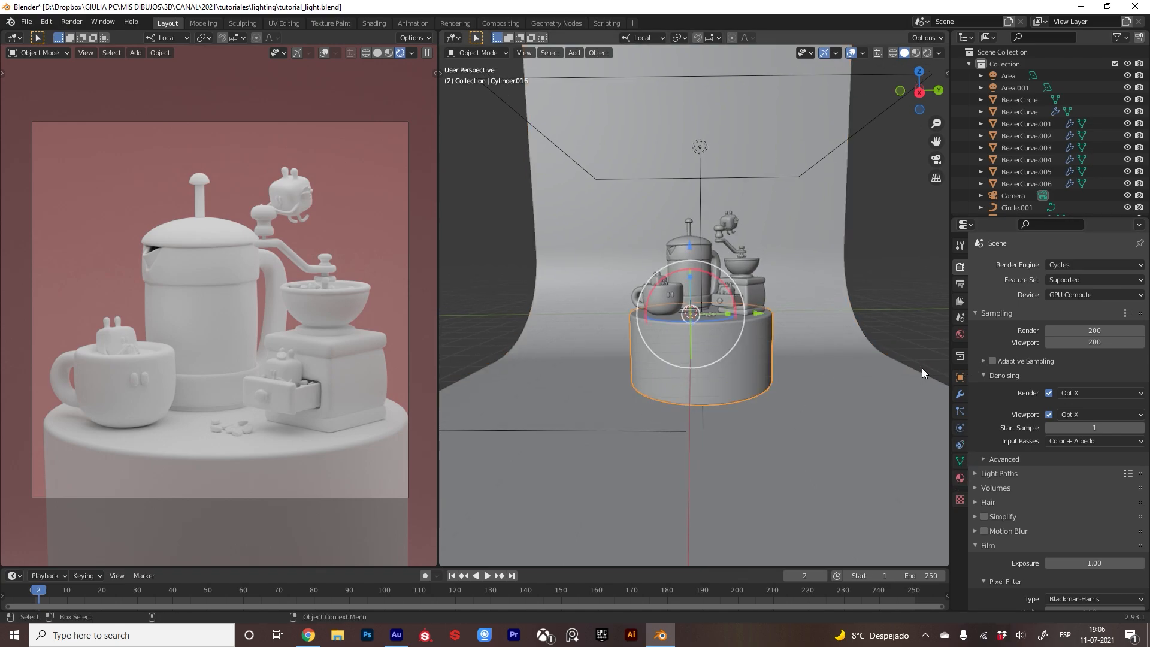
pyautogui.click(868, 437)
pyautogui.click(959, 478)
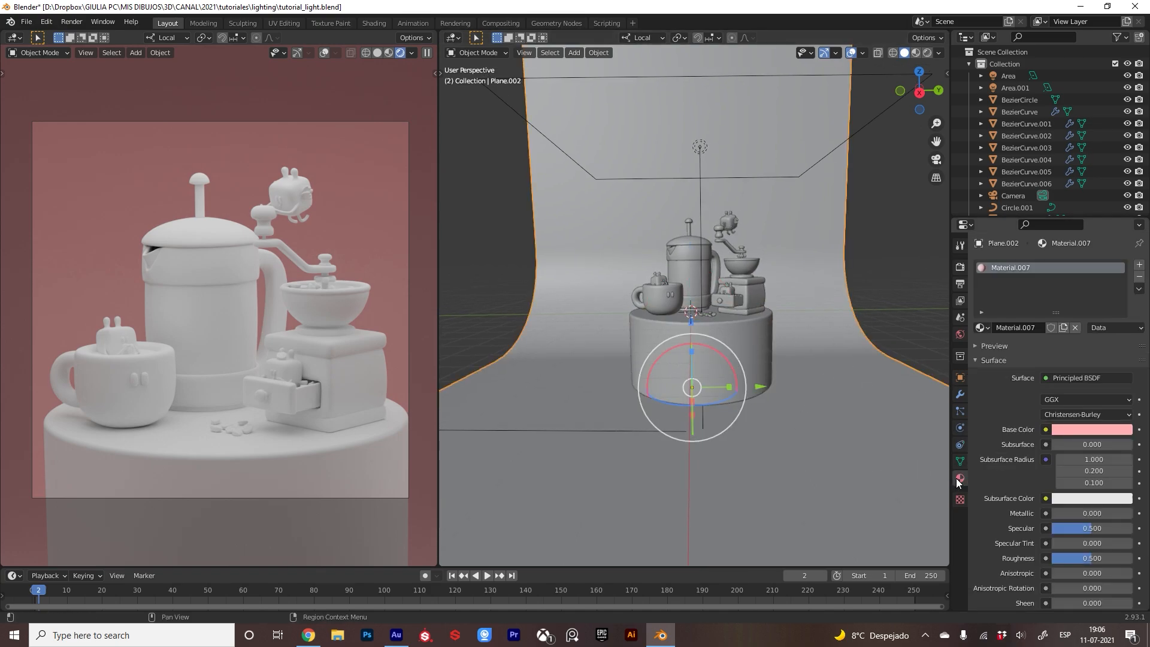
pyautogui.scroll(-2, 1004, 477)
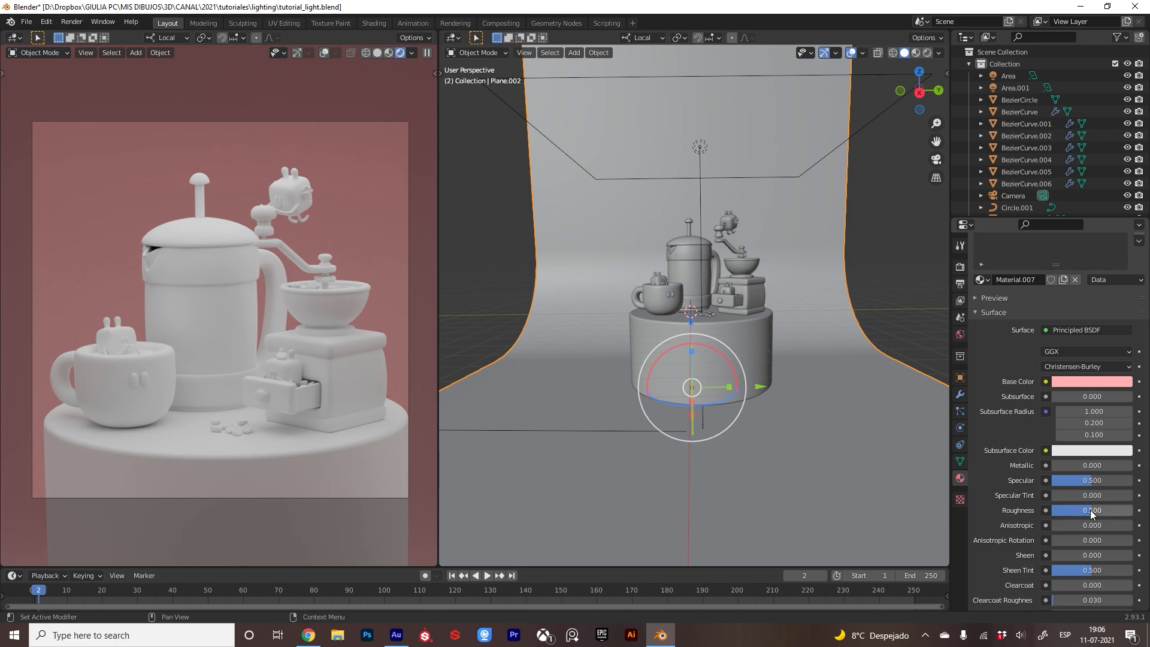
pyautogui.moveTo(1090, 511); pyautogui.dragTo(1120, 511)
# Enlarge the material slot list and replace the cylindrical pedestal's shared material with a new one of its own
pyautogui.click(744, 329)
pyautogui.moveTo(847, 372)
pyautogui.mouseDown(button='middle')
pyautogui.moveTo(828, 341)
pyautogui.moveTo(833, 293)
pyautogui.moveTo(825, 313)
pyautogui.moveTo(848, 383)
pyautogui.mouseUp(button='middle')
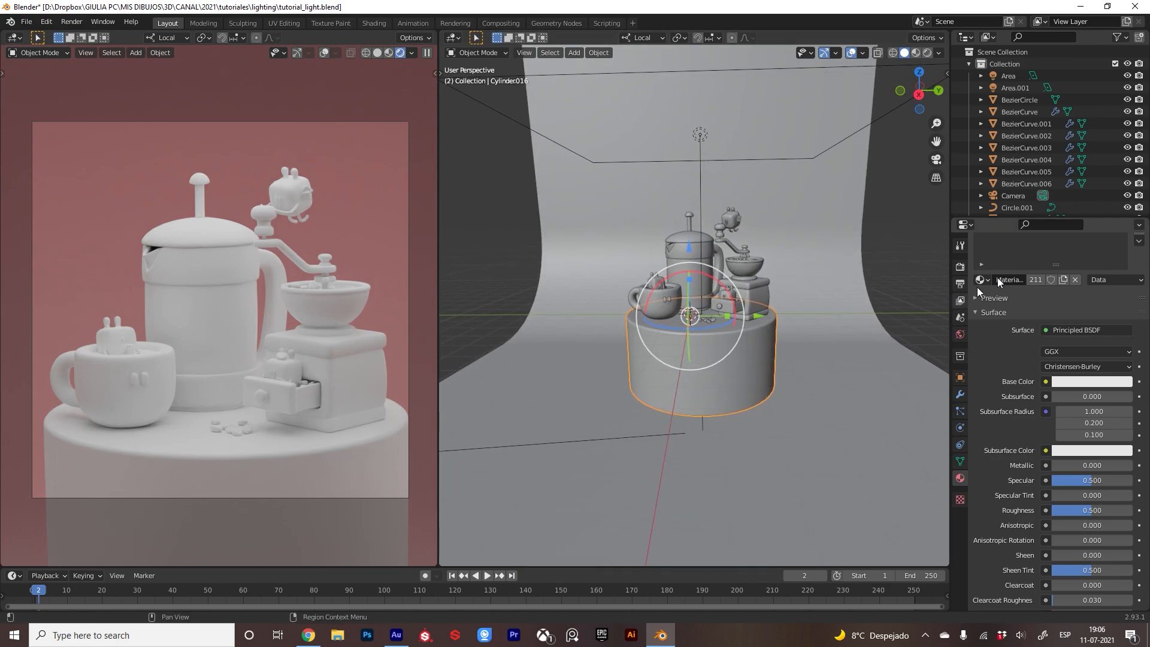
pyautogui.moveTo(1049, 265); pyautogui.dragTo(1049, 288)
pyautogui.click(806, 364)
pyautogui.scroll(2, 1034, 265)
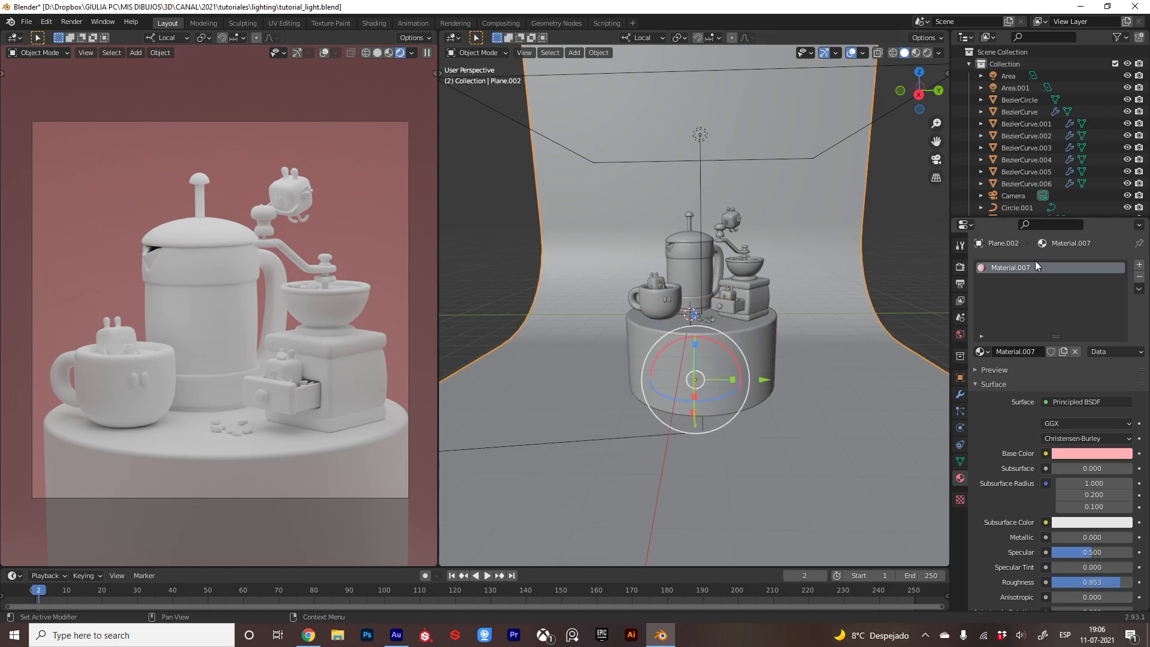
pyautogui.click(754, 350)
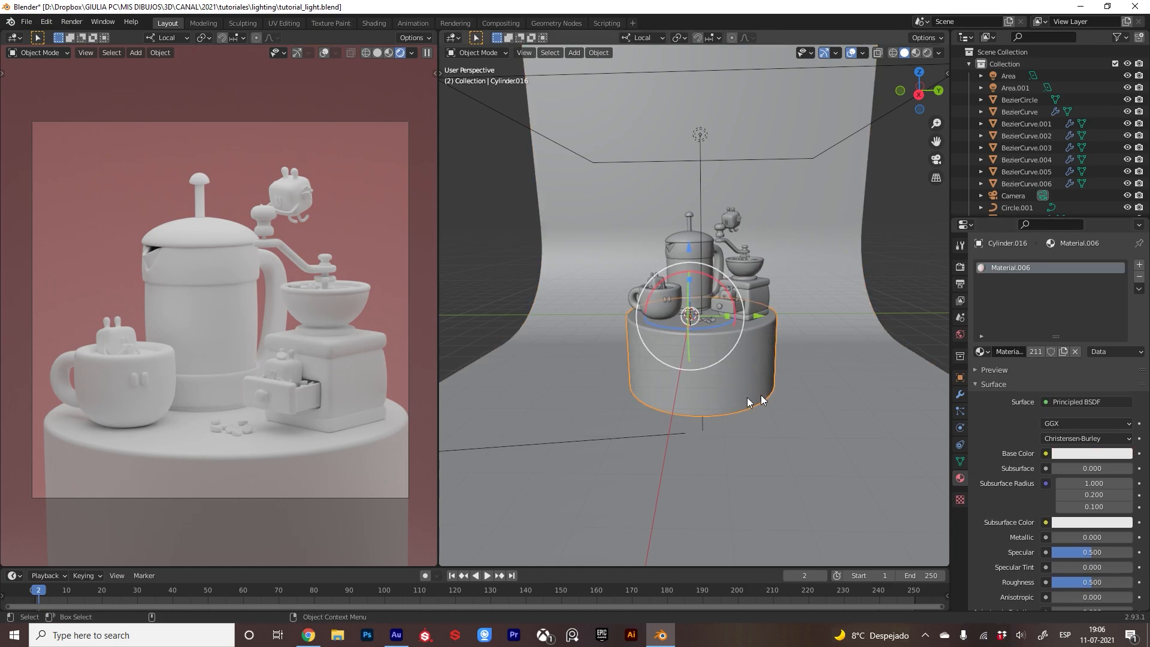
pyautogui.click(1140, 276)
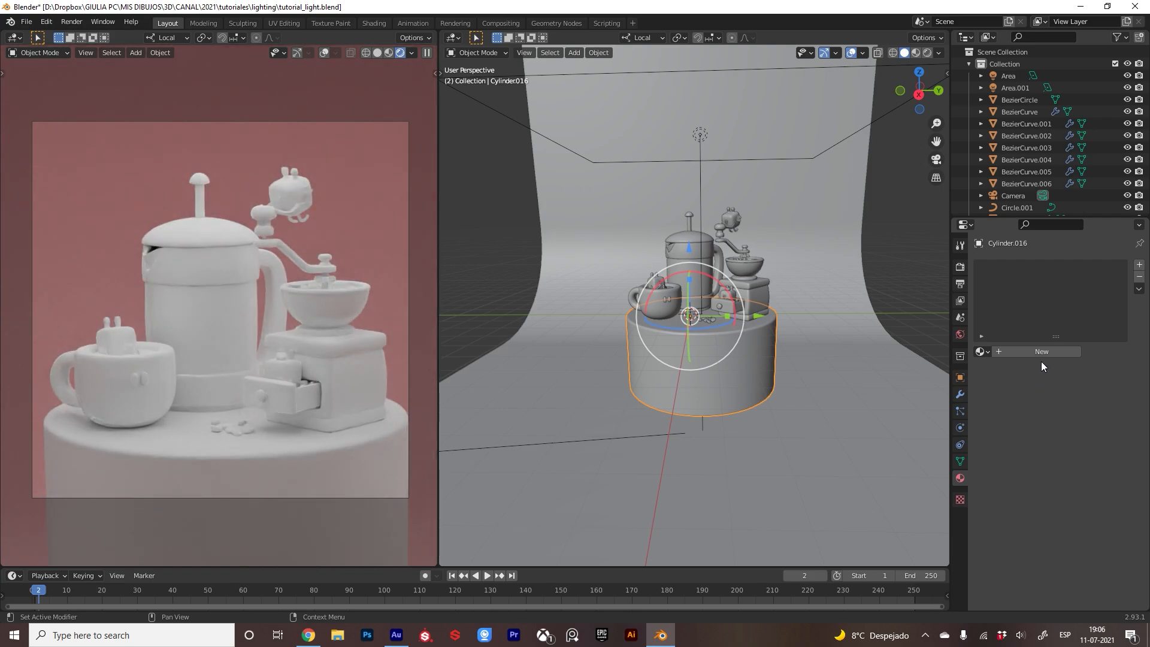
pyautogui.click(1040, 356)
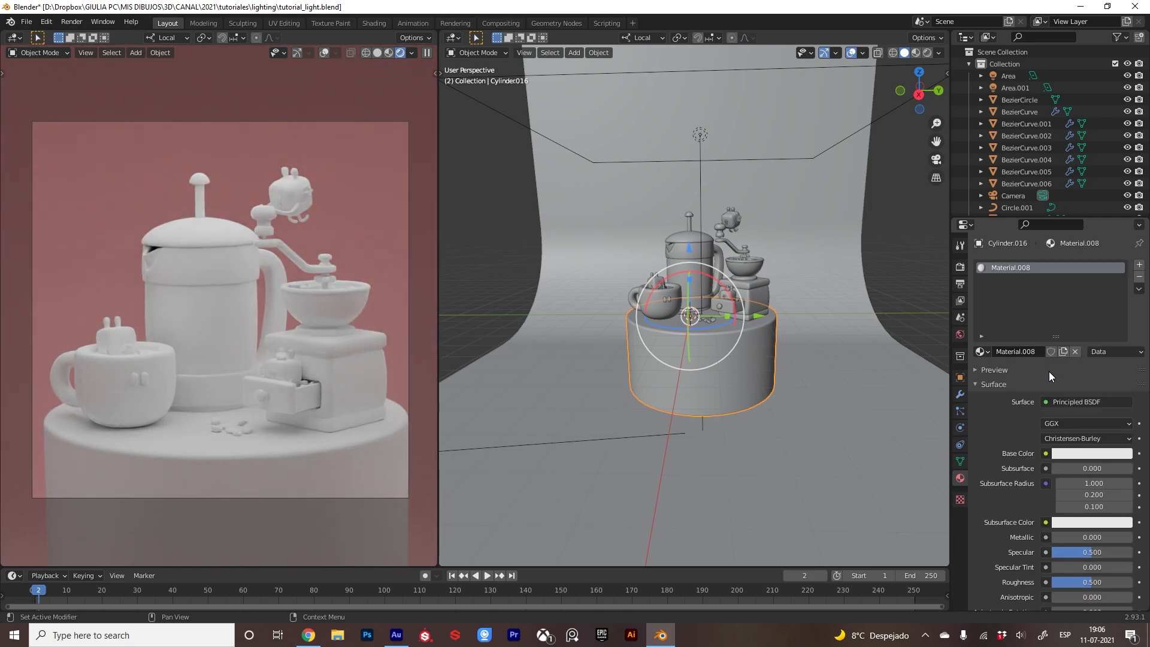
# Give the pedestal's new material a salmon-pink base color with hue 0.004 and saturation about 0.66, slightly darkened
pyautogui.click(1075, 458)
pyautogui.moveTo(1075, 344); pyautogui.dragTo(1070, 342)
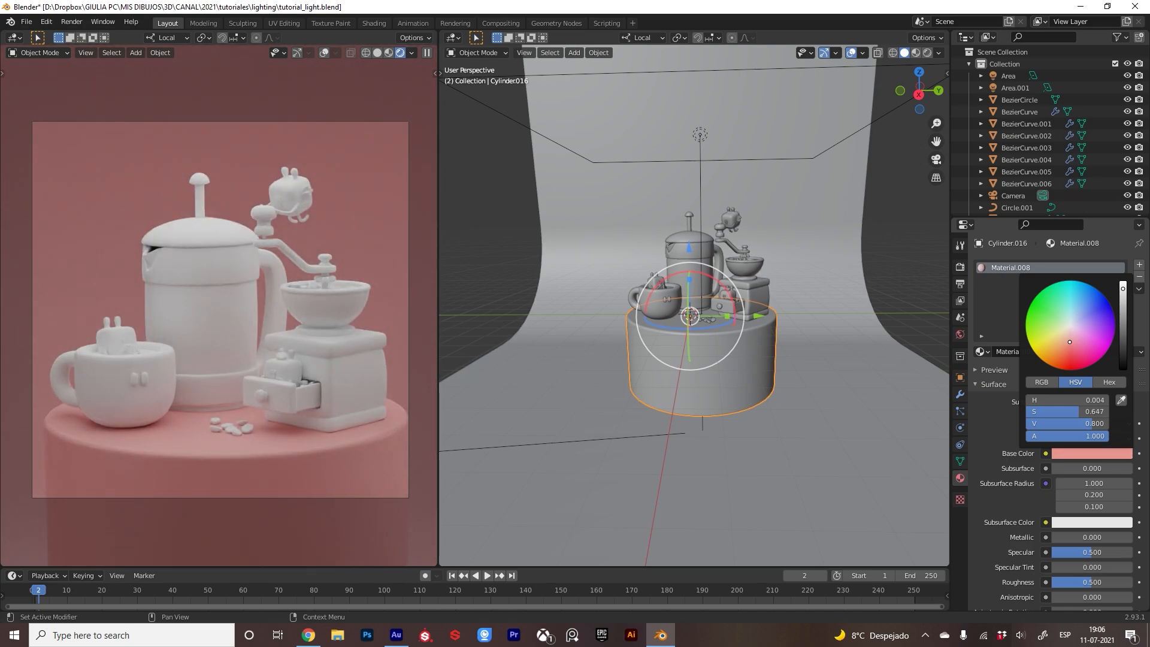
pyautogui.moveTo(1070, 342); pyautogui.dragTo(1070, 342)
pyautogui.moveTo(1126, 297); pyautogui.dragTo(1123, 296)
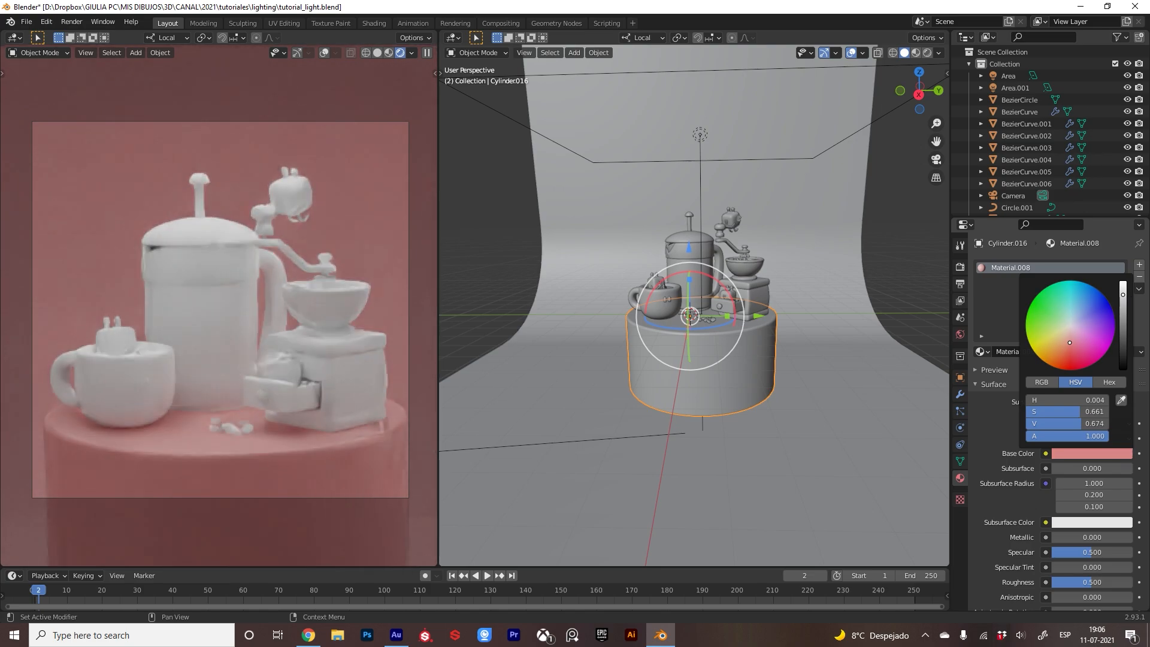
# Duplicate the overhead area light and move the copy along its local X axis toward the backdrop, behind the coffee set
pyautogui.click(825, 290)
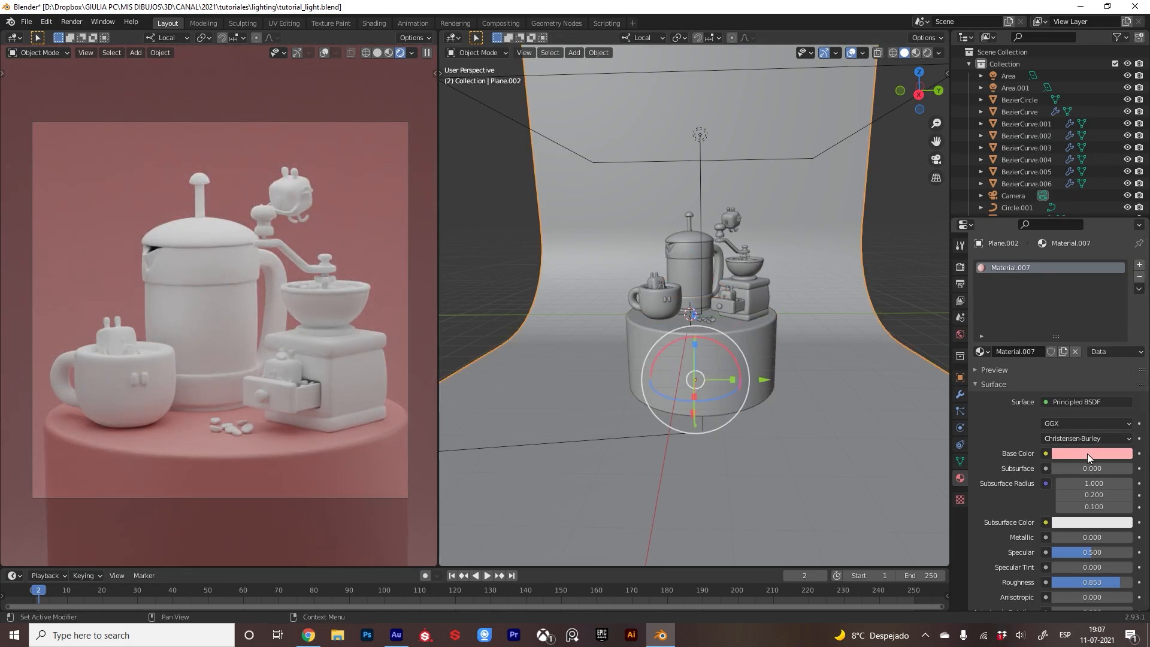
pyautogui.moveTo(808, 253); pyautogui.dragTo(695, 200, button='middle')
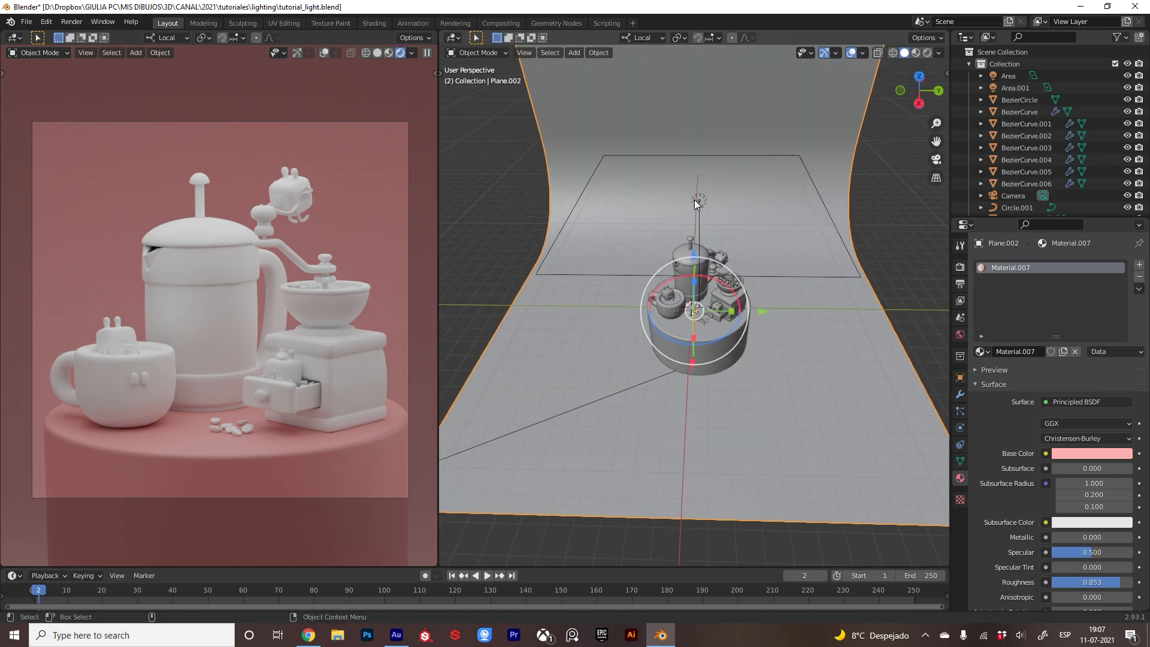
pyautogui.click(694, 199)
pyautogui.moveTo(785, 310); pyautogui.dragTo(713, 311, button='middle')
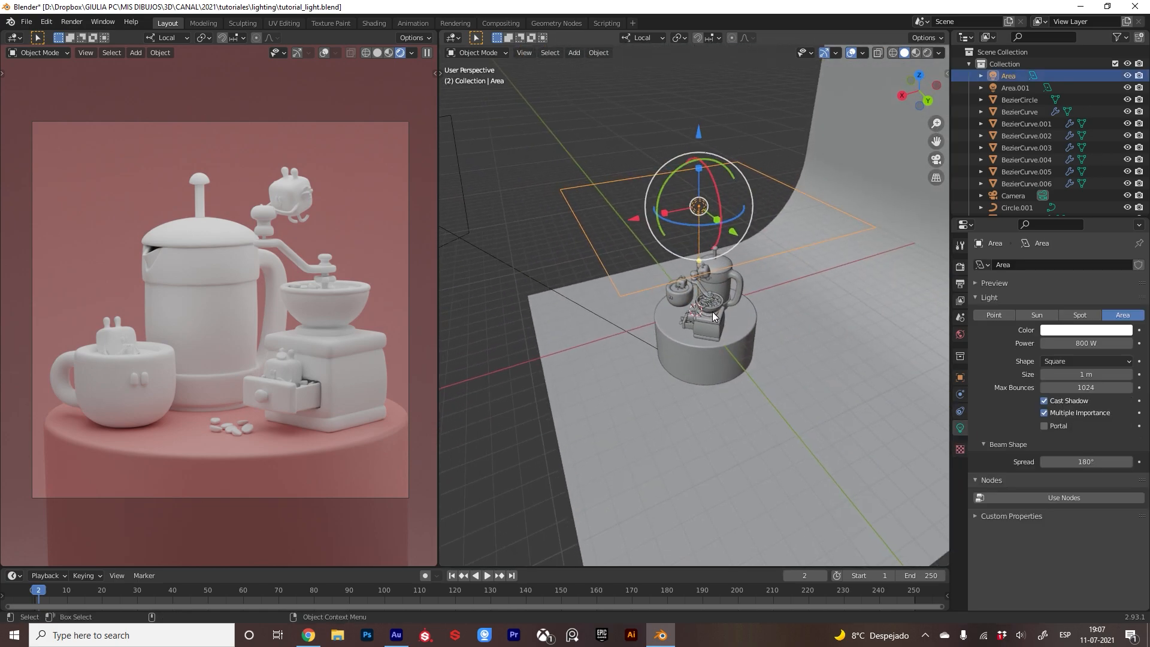
pyautogui.hotkey('shift', 'd')
pyautogui.press('Escape')
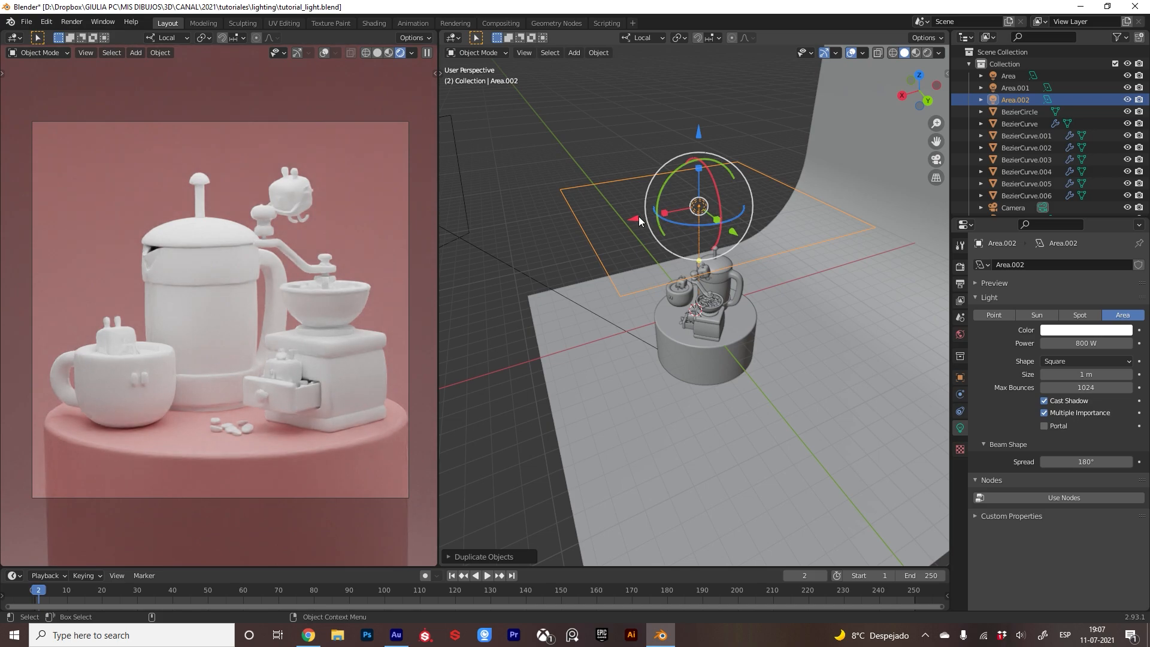
pyautogui.moveTo(638, 217); pyautogui.dragTo(804, 219)
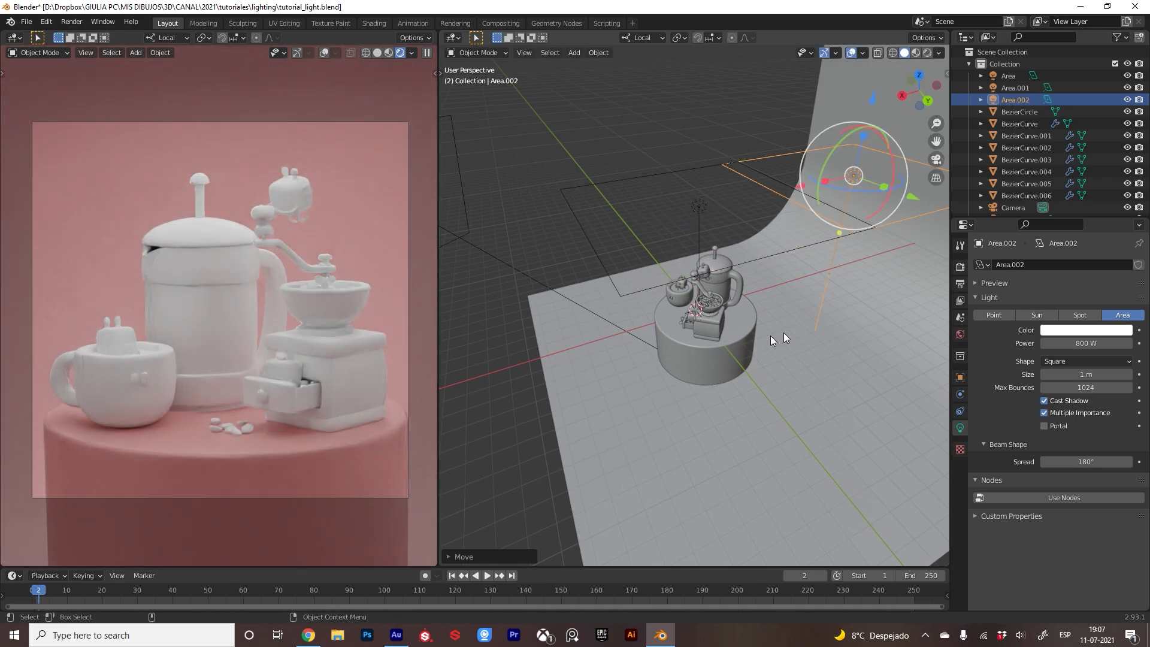
# Undo the light copy's last two changes, then move it behind the coffee set and rotate it about 67° toward the backdrop
pyautogui.moveTo(771, 335); pyautogui.dragTo(832, 282, button='middle')
pyautogui.moveTo(561, 261); pyautogui.dragTo(555, 260, button='middle')
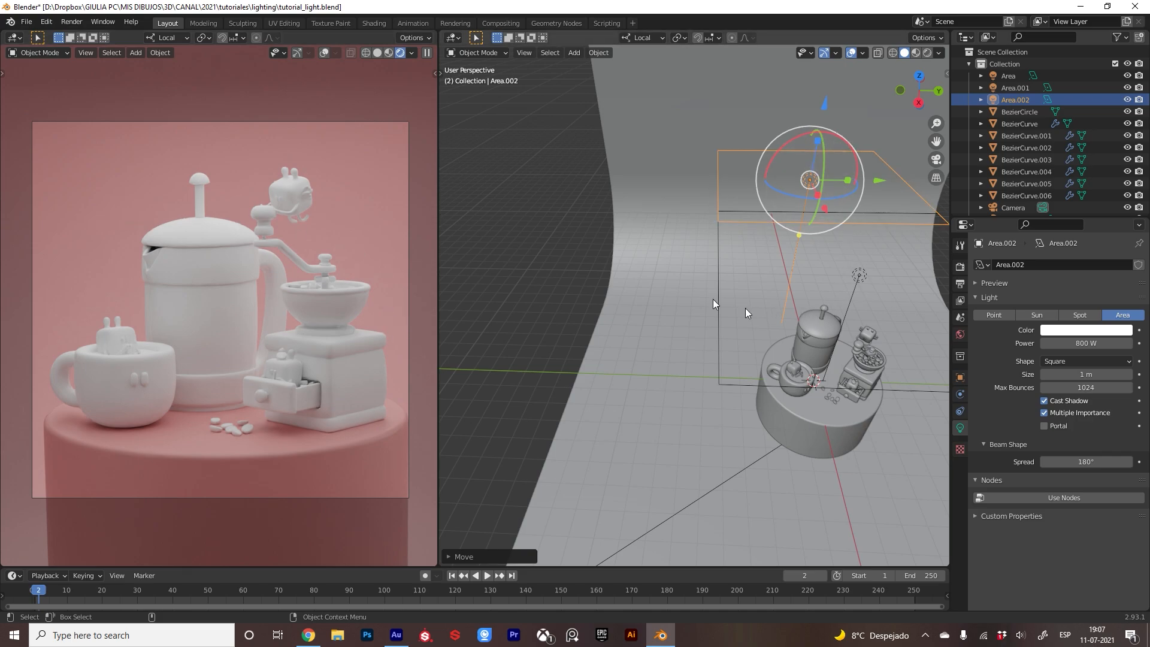
pyautogui.moveTo(828, 279); pyautogui.dragTo(743, 296, button='middle')
pyautogui.hotkey('ctrl', 'z')
pyautogui.hotkey('ctrl', 'z')
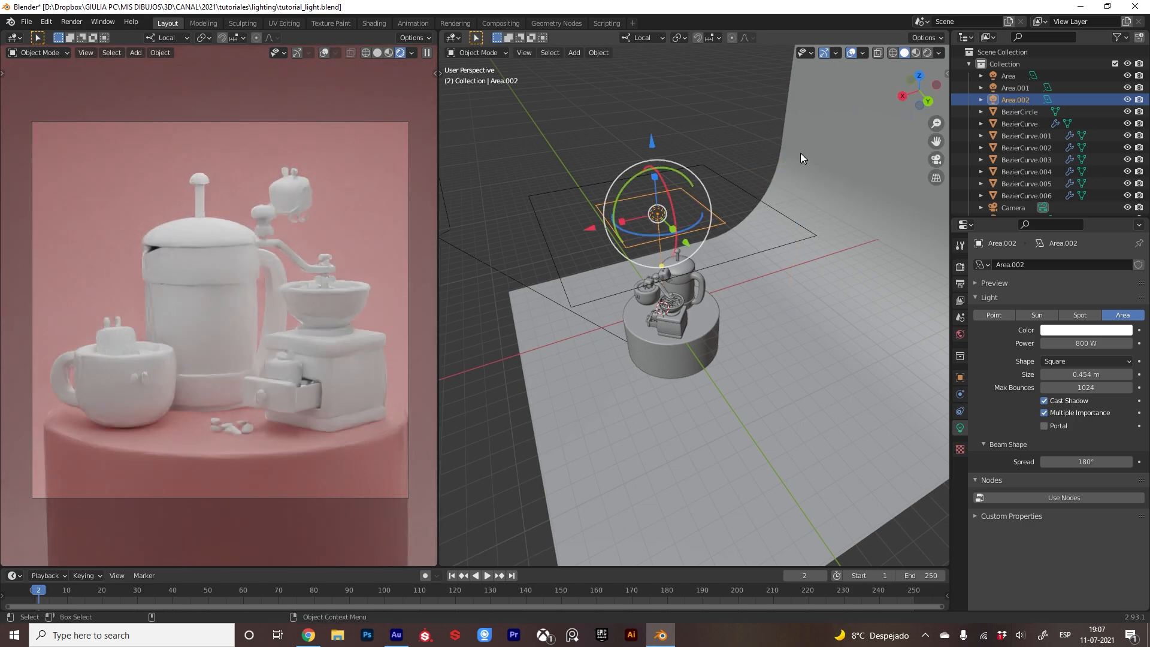
pyautogui.moveTo(629, 223); pyautogui.dragTo(743, 213)
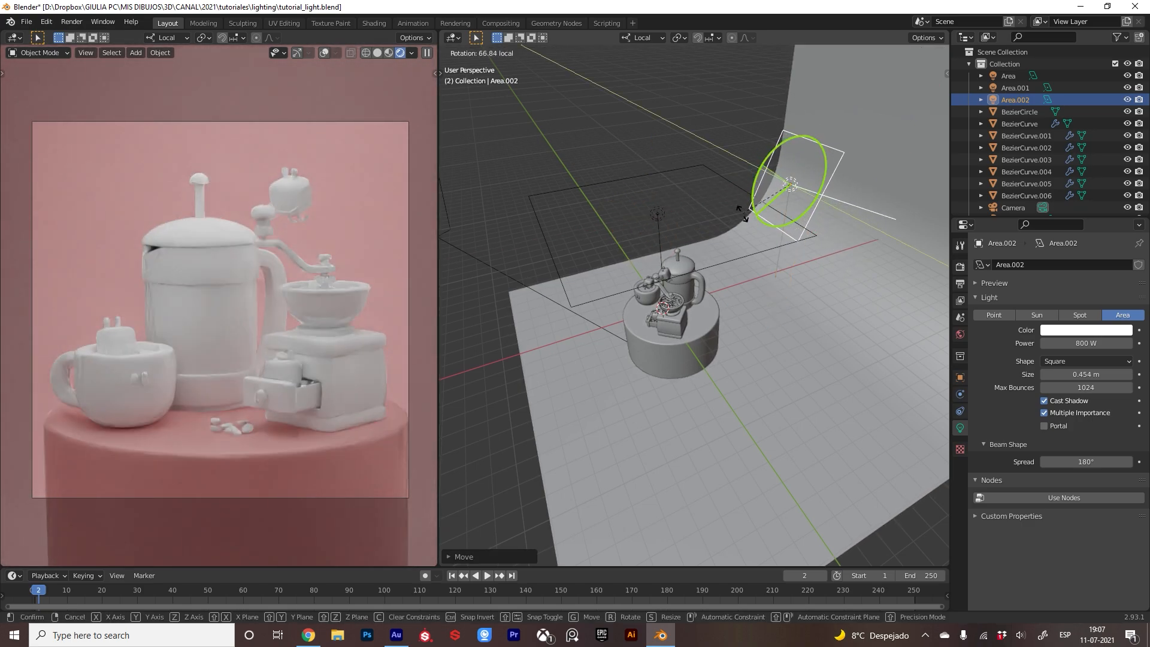
pyautogui.click(743, 213)
# Delete the duplicated light behind the coffee set and scale up the original overhead area light
pyautogui.moveTo(674, 308); pyautogui.dragTo(660, 203, button='middle')
pyautogui.press('Delete')
pyautogui.click(659, 207)
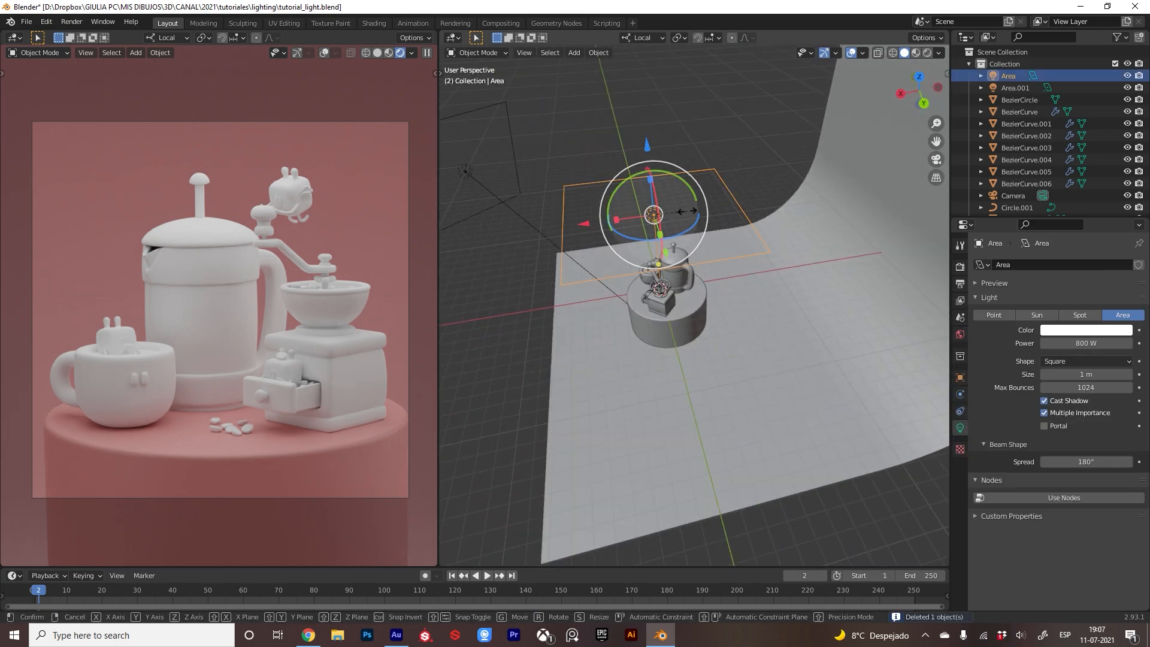
pyautogui.press('s')
pyautogui.click(705, 205)
# Move the curved backdrop along its local X axis, bringing its wall closer to the coffee set
pyautogui.moveTo(707, 297); pyautogui.dragTo(757, 345, button='middle')
pyautogui.click(757, 346)
pyautogui.press('g')
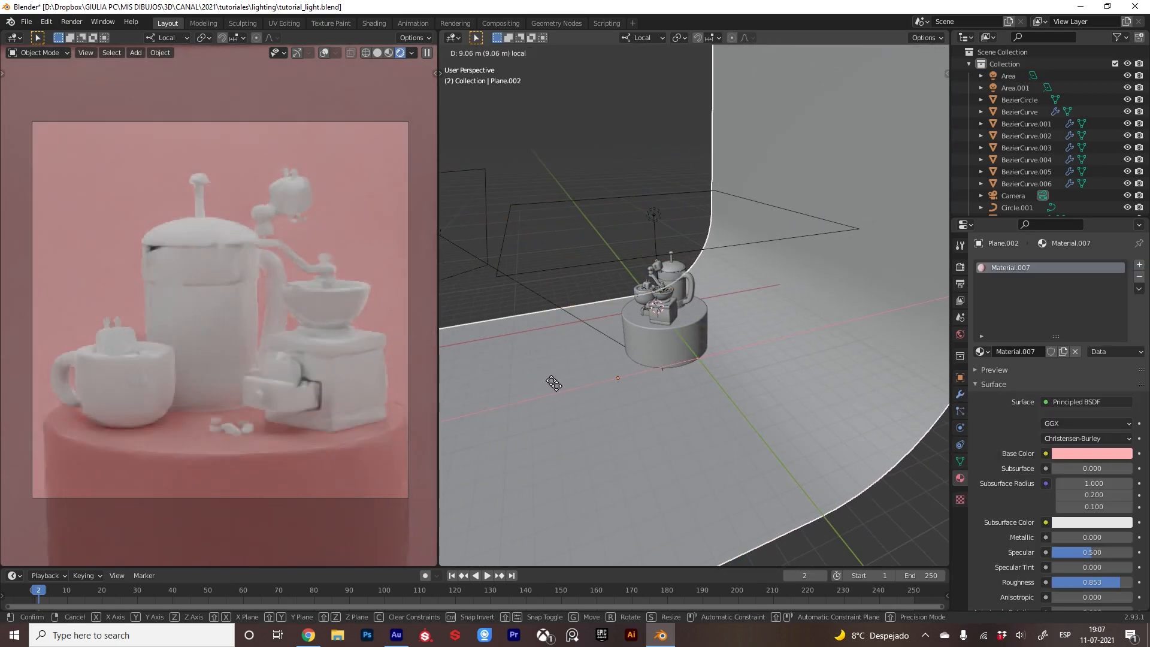
pyautogui.click(597, 277)
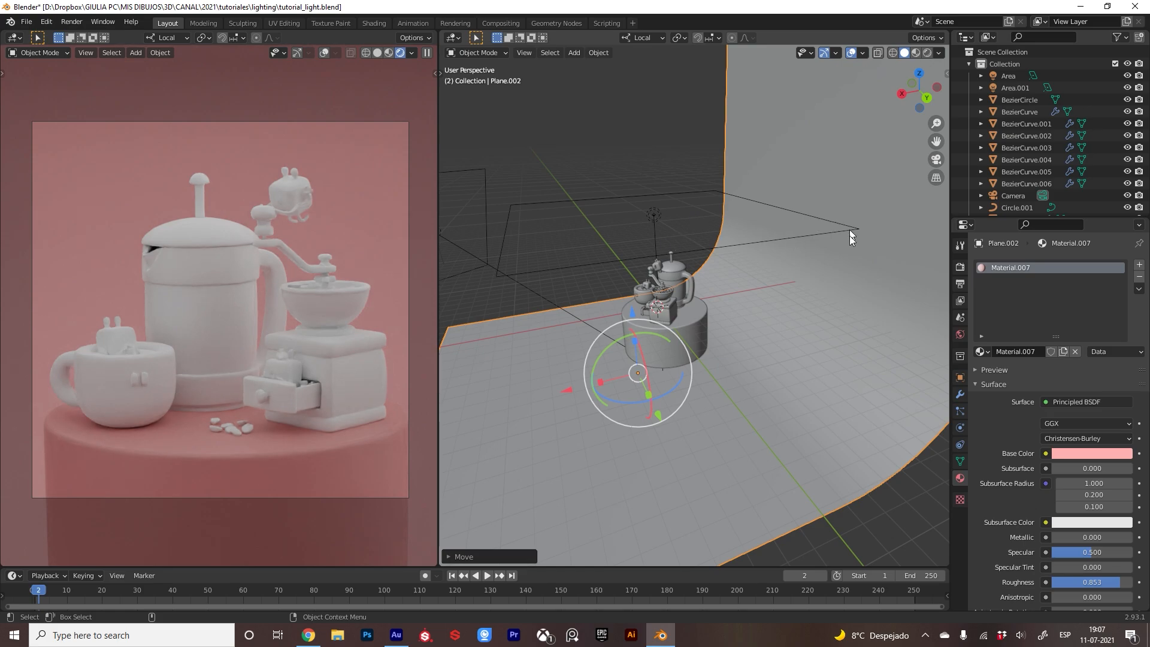
# Select the cylindrical pedestal and lower its material's roughness to 0.029 for a glossy surface
pyautogui.moveTo(791, 253); pyautogui.dragTo(653, 326, button='middle')
pyautogui.click(653, 326)
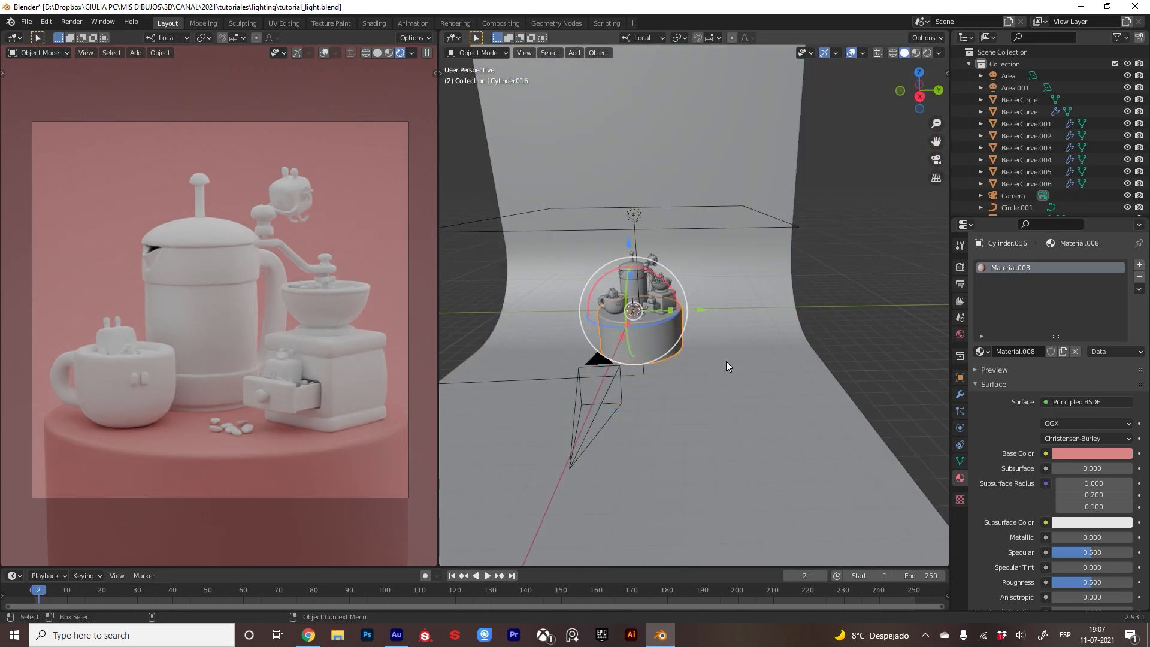
pyautogui.moveTo(726, 361); pyautogui.dragTo(824, 350, button='middle')
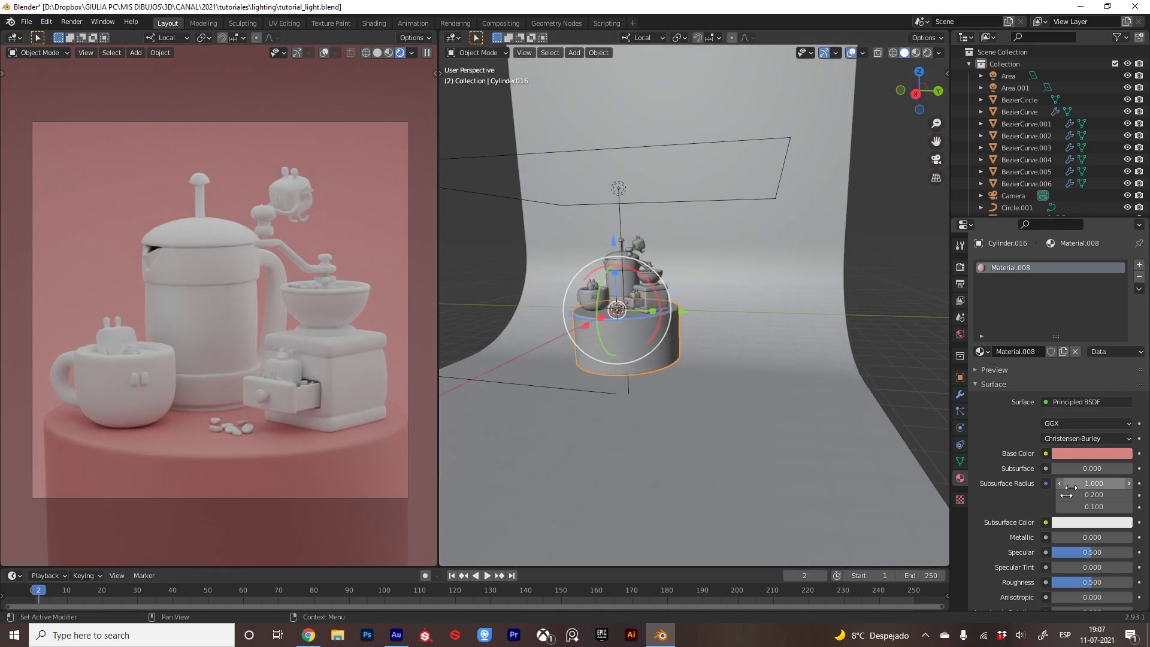
pyautogui.scroll(-5, 998, 506)
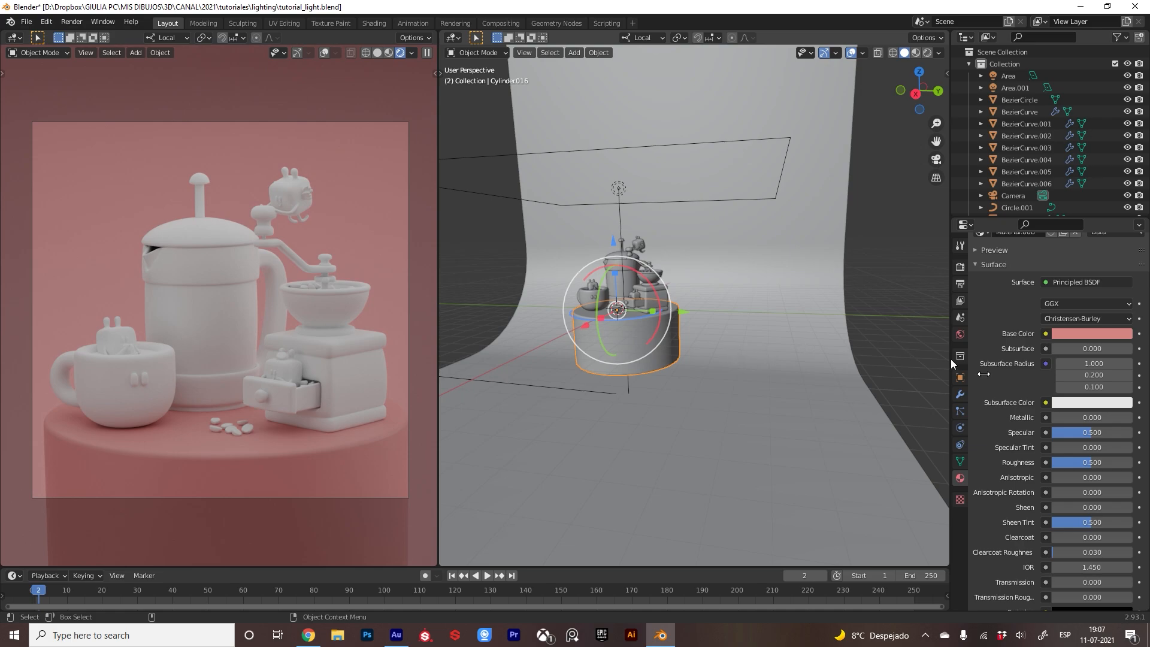
pyautogui.click(1089, 464)
pyautogui.press('Return')
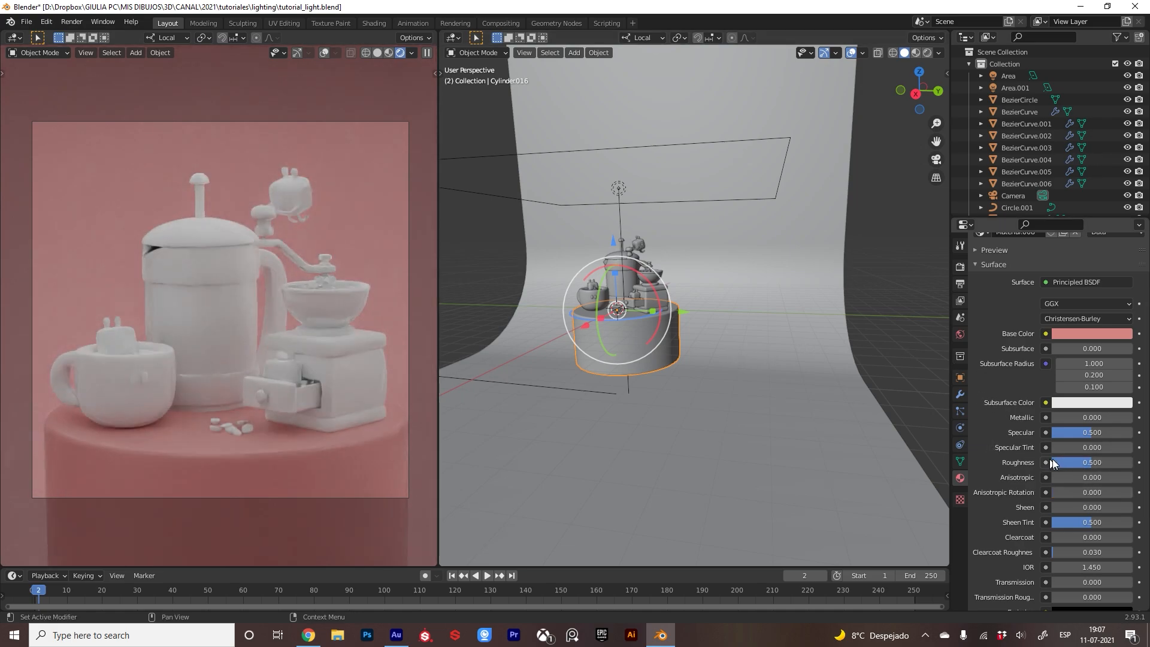
pyautogui.scroll(3, 308, 389)
pyautogui.keyDown('shift'); pyautogui.moveTo(341, 416); pyautogui.dragTo(290, 231, button='middle'); pyautogui.keyUp('shift')
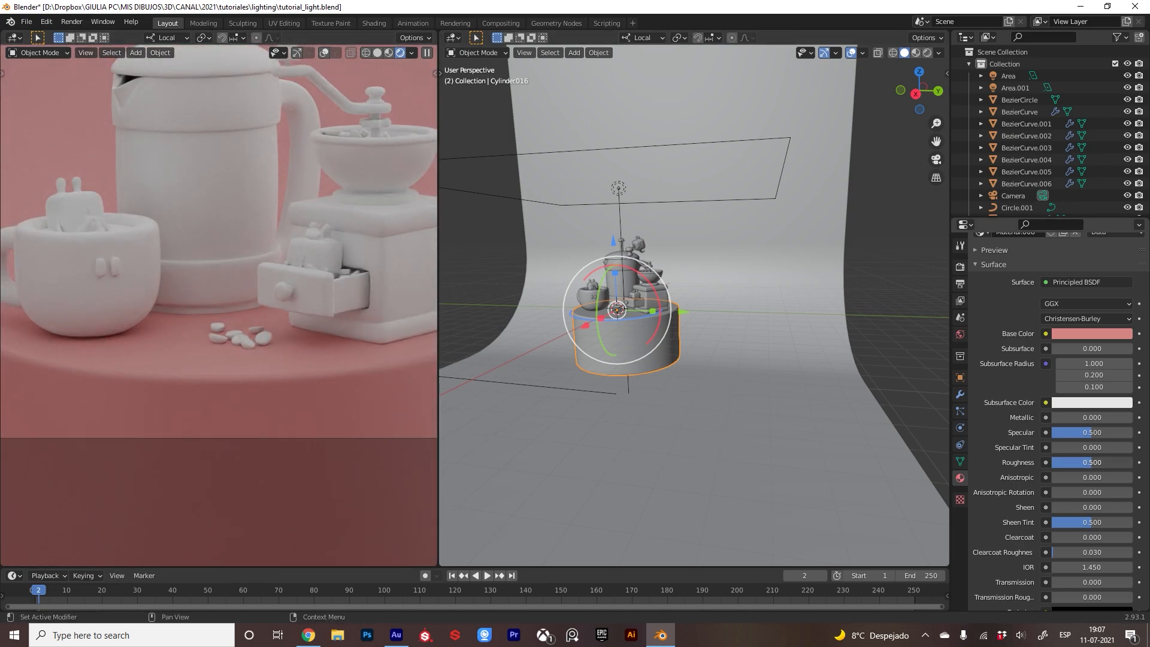
pyautogui.moveTo(1092, 462); pyautogui.dragTo(1053, 461)
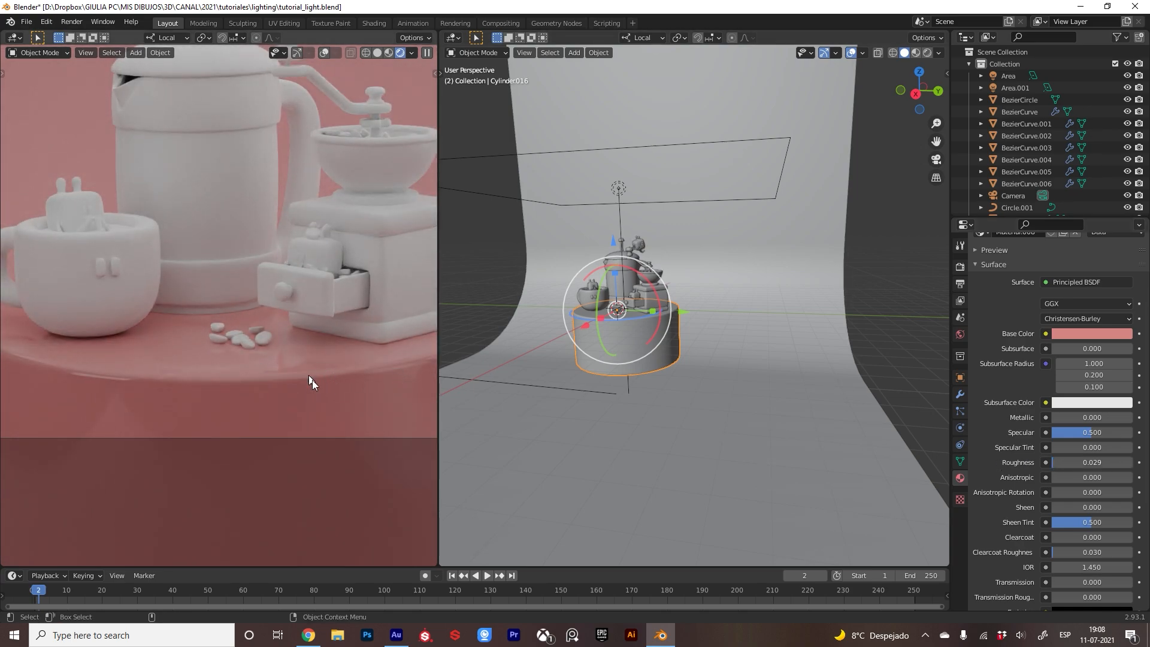
# Set the pedestal material's roughness to 0.434 and bring the whole pedestal into the rendered preview
pyautogui.keyDown('shift'); pyautogui.moveTo(258, 295); pyautogui.dragTo(308, 321, button='middle'); pyautogui.keyUp('shift')
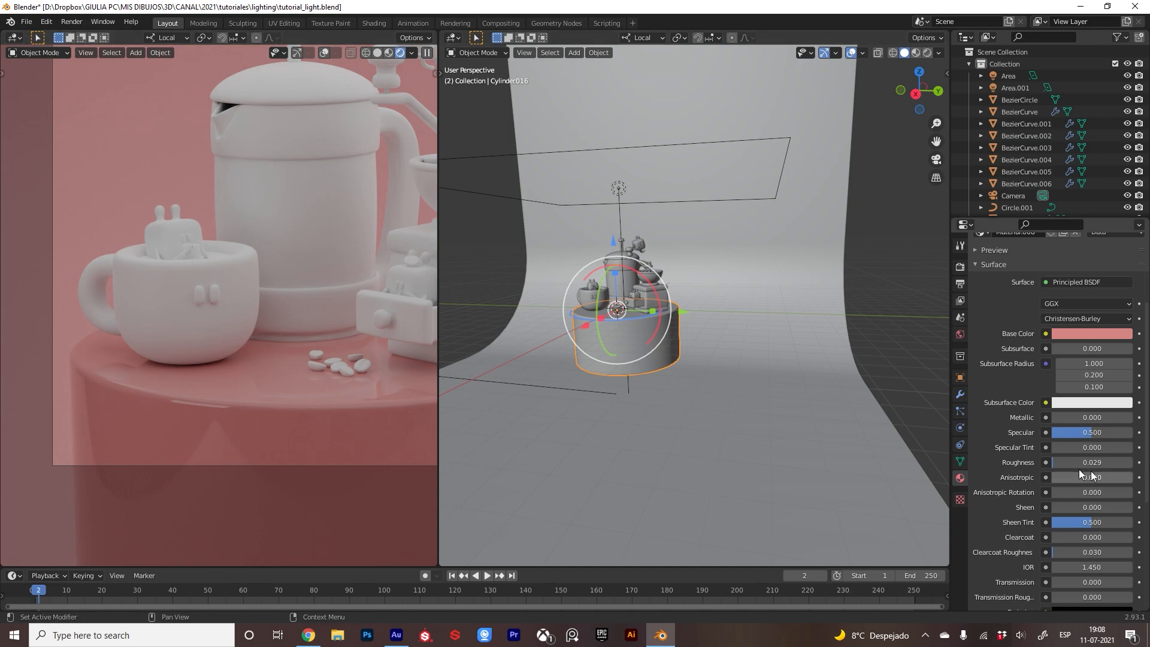
pyautogui.moveTo(1060, 467); pyautogui.dragTo(1087, 467)
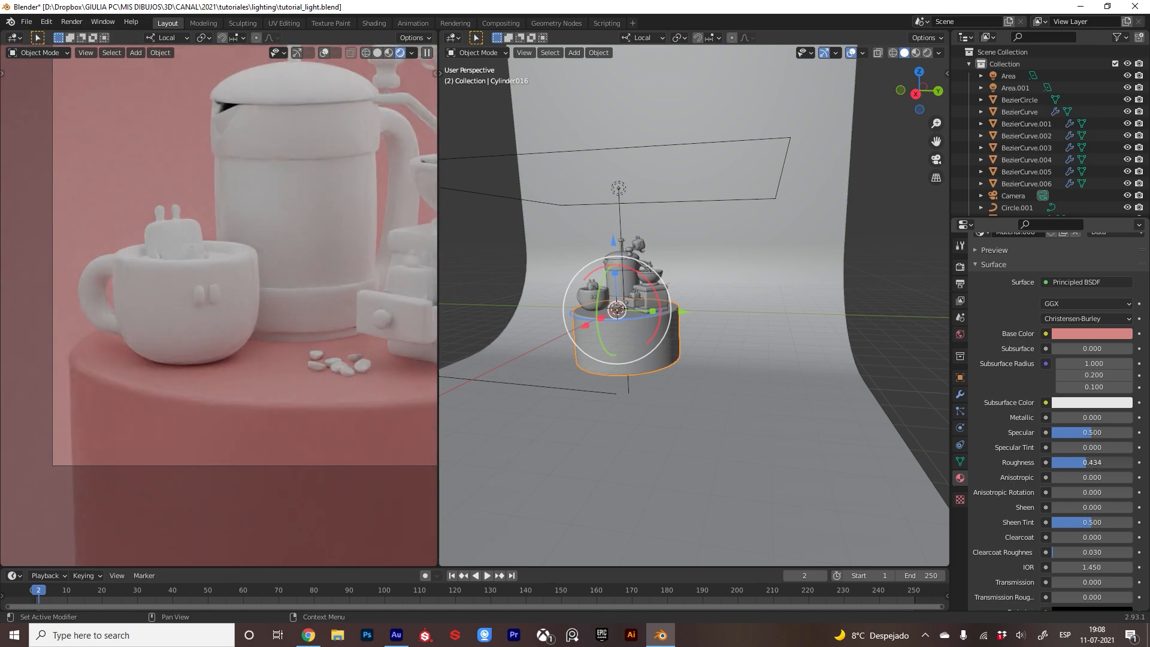
pyautogui.scroll(-4, 272, 362)
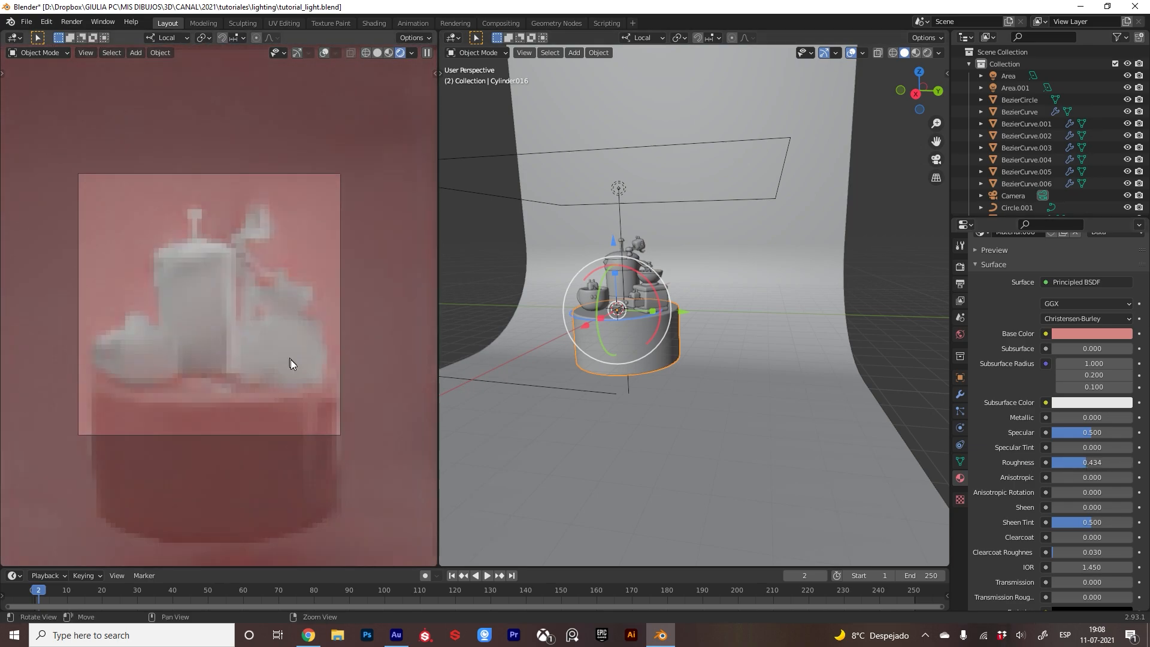
pyautogui.moveTo(670, 323); pyautogui.dragTo(745, 342, button='middle')
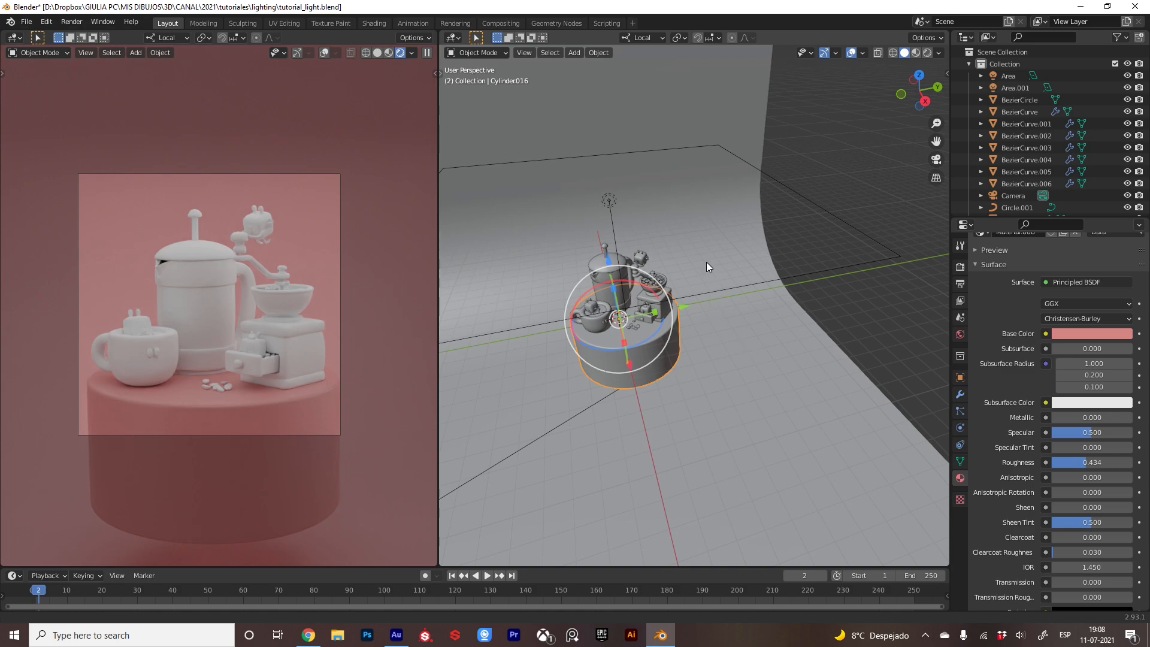
# Examine the pedestal, coffee set and grinder up close and from several angles around the backdrop
pyautogui.moveTo(706, 261); pyautogui.dragTo(701, 293, button='middle')
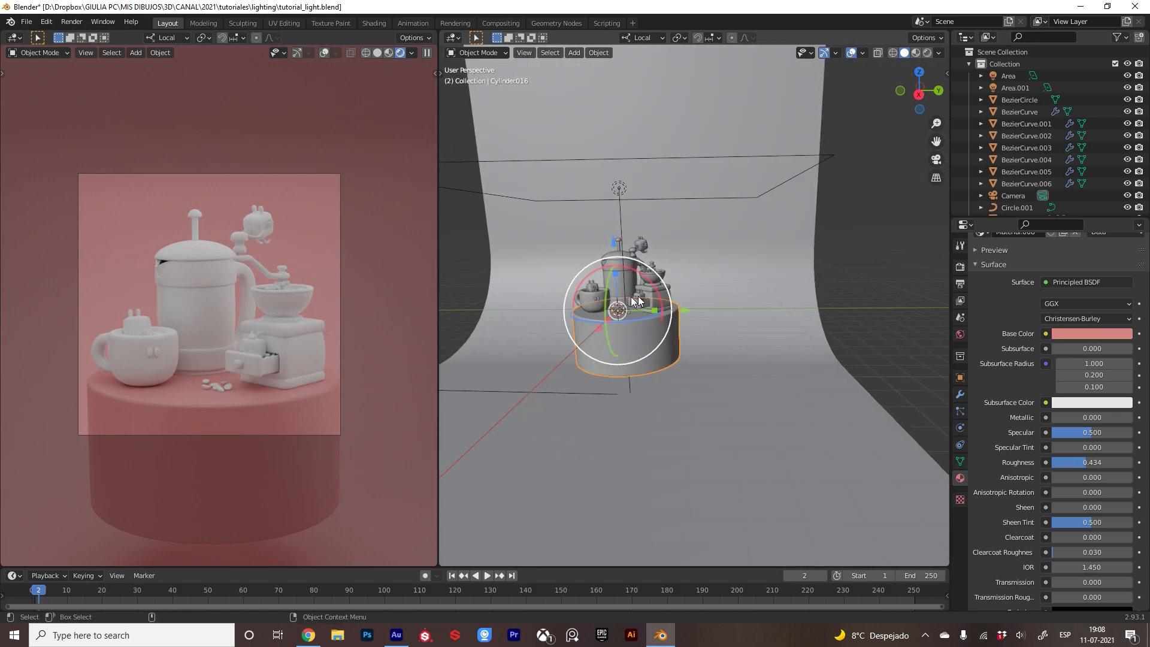
pyautogui.click(778, 320)
pyautogui.click(648, 336)
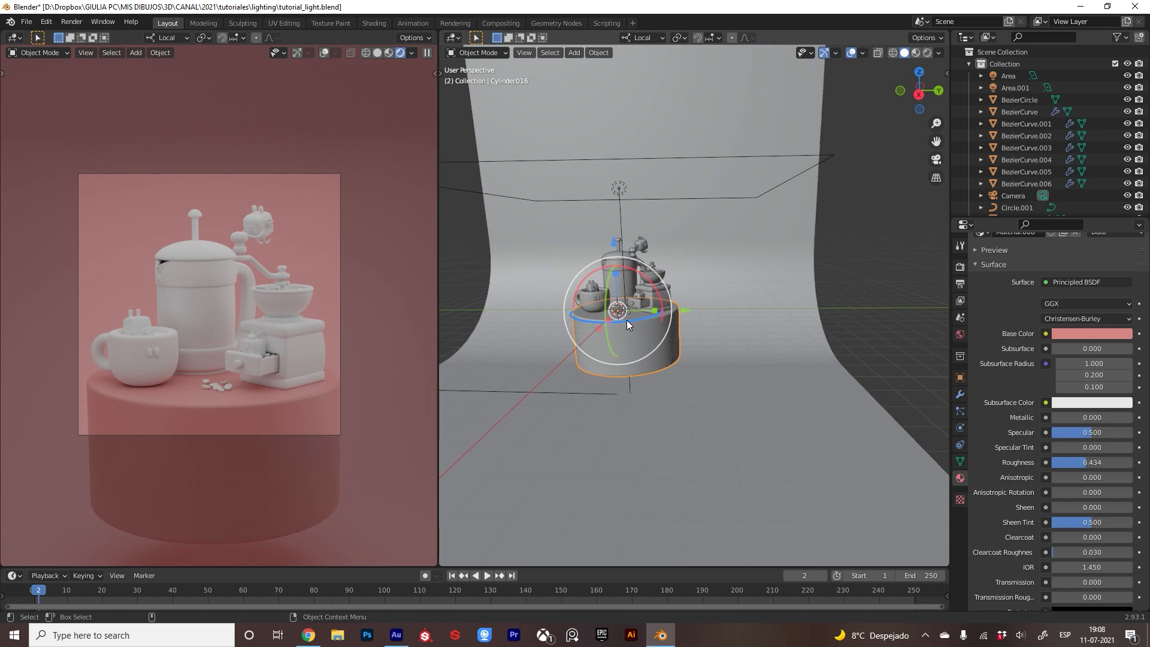
pyautogui.press('KP_Decimal')
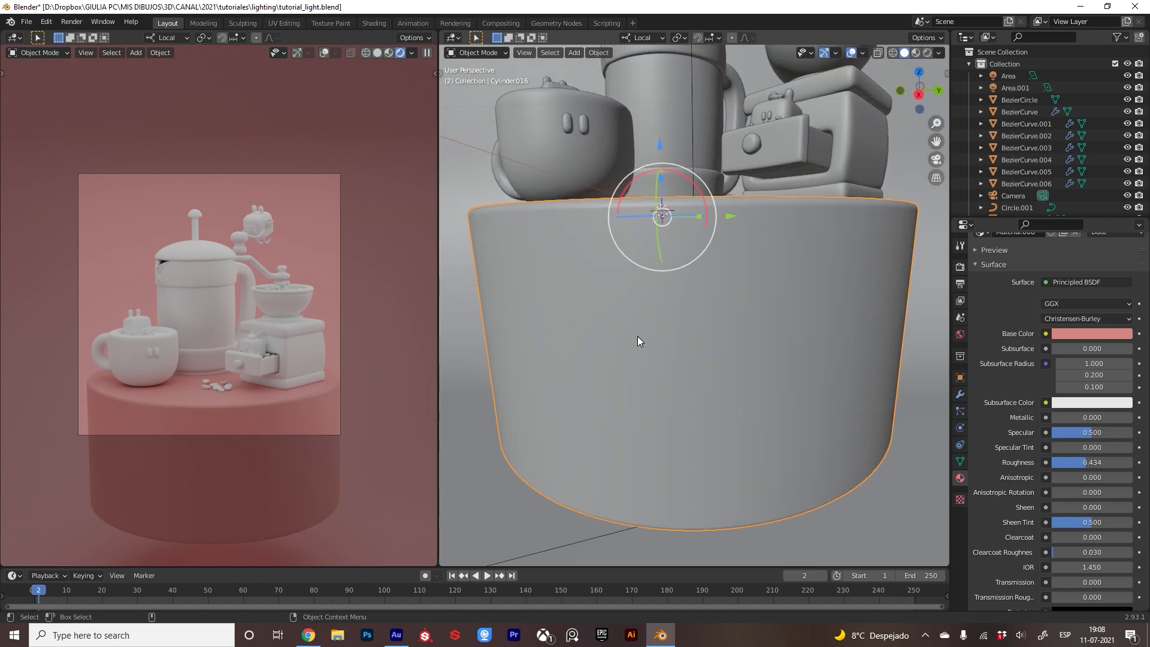
pyautogui.scroll(-5, 693, 349)
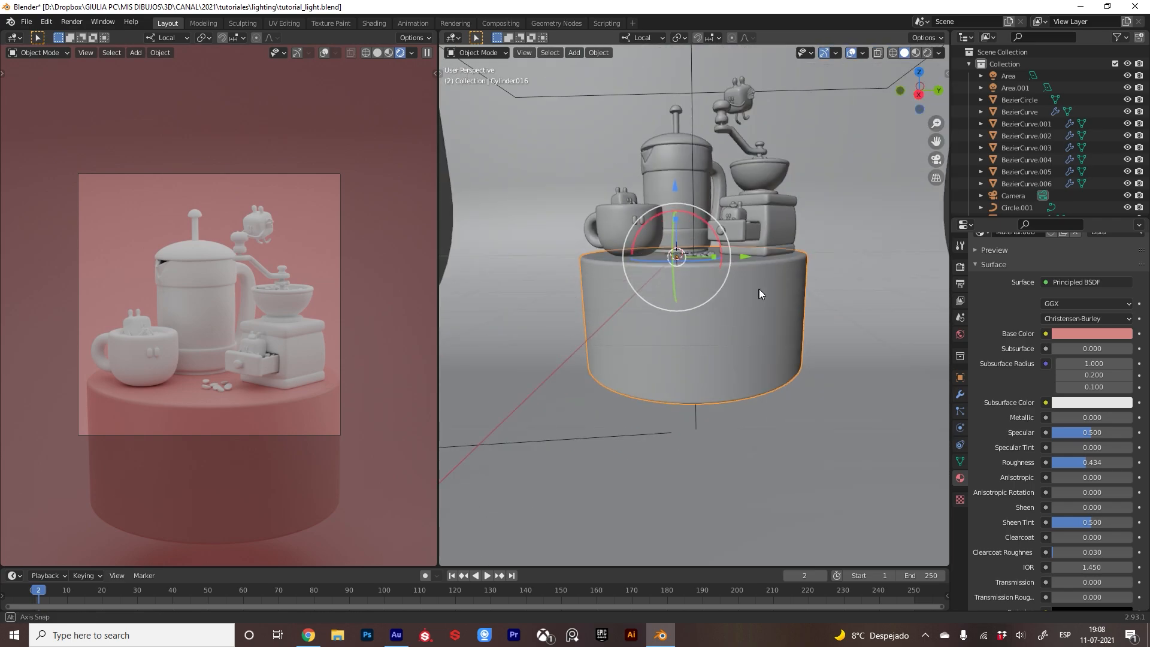
pyautogui.scroll(5, 766, 312)
pyautogui.scroll(-5, 796, 326)
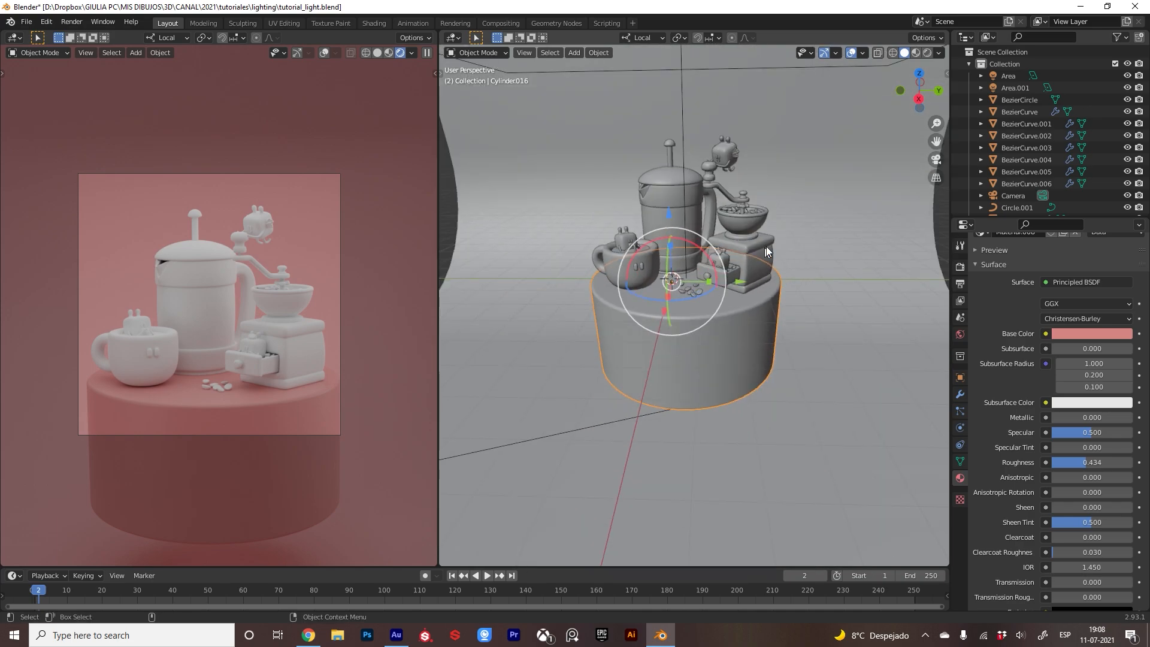
pyautogui.click(767, 245)
pyautogui.press('KP_Decimal')
pyautogui.scroll(-3, 767, 246)
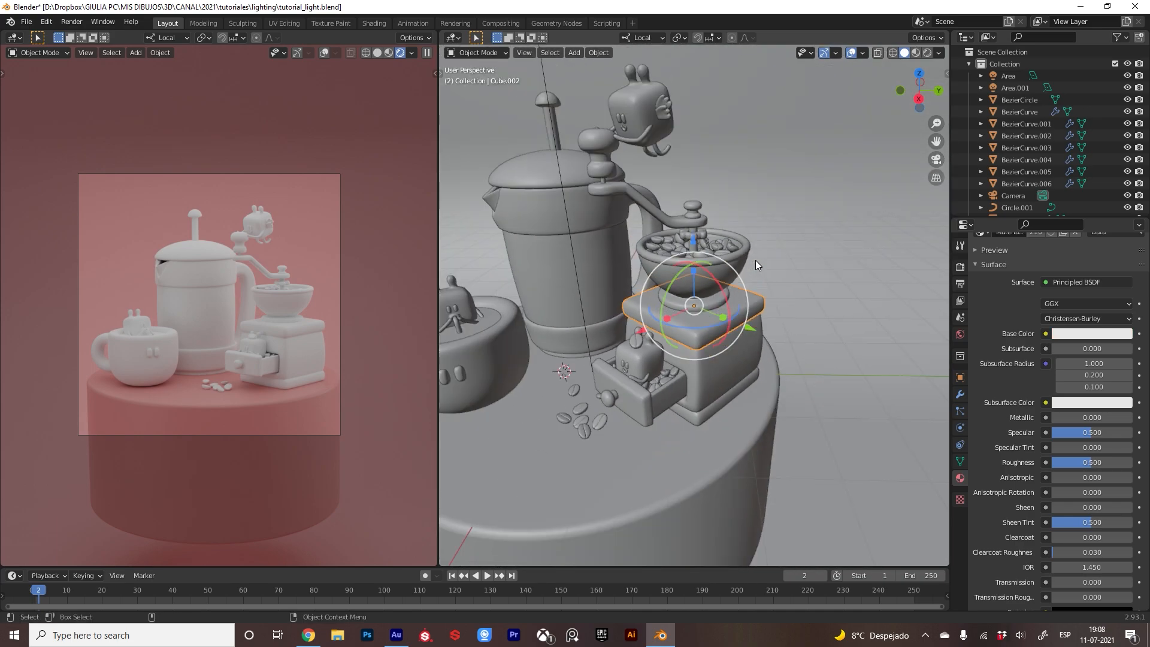
pyautogui.moveTo(756, 260); pyautogui.dragTo(745, 287, button='middle')
pyautogui.scroll(-7, 723, 319)
pyautogui.scroll(2, 722, 319)
pyautogui.scroll(-7, 722, 321)
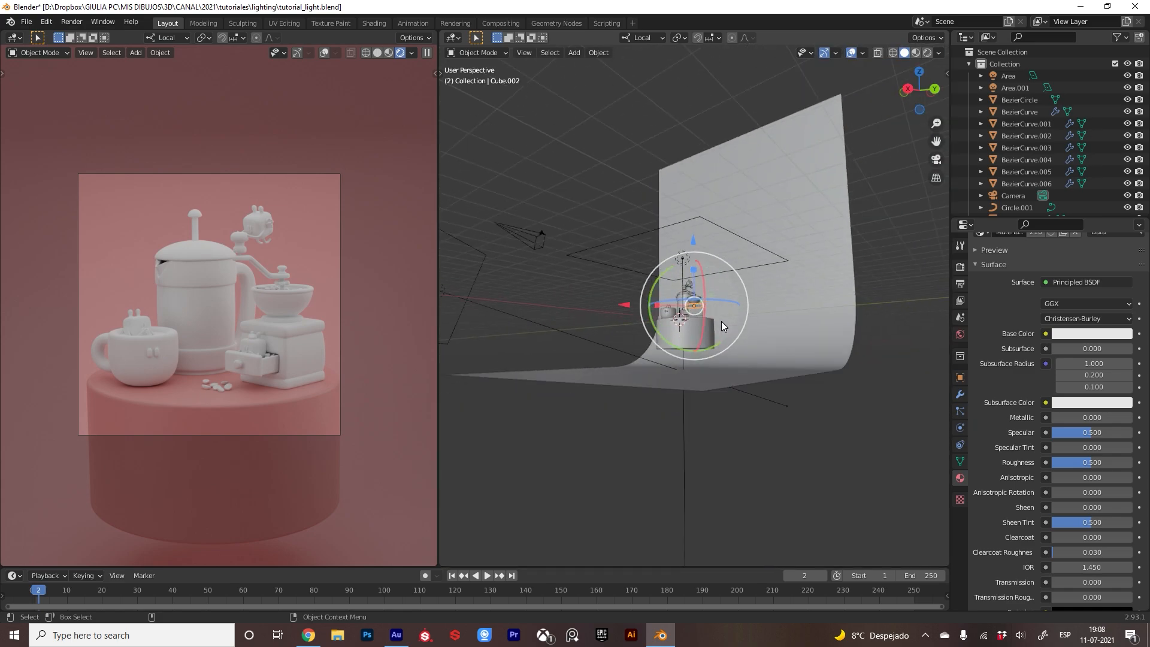
pyautogui.scroll(3, 721, 322)
pyautogui.scroll(3, 721, 321)
pyautogui.scroll(4, 711, 330)
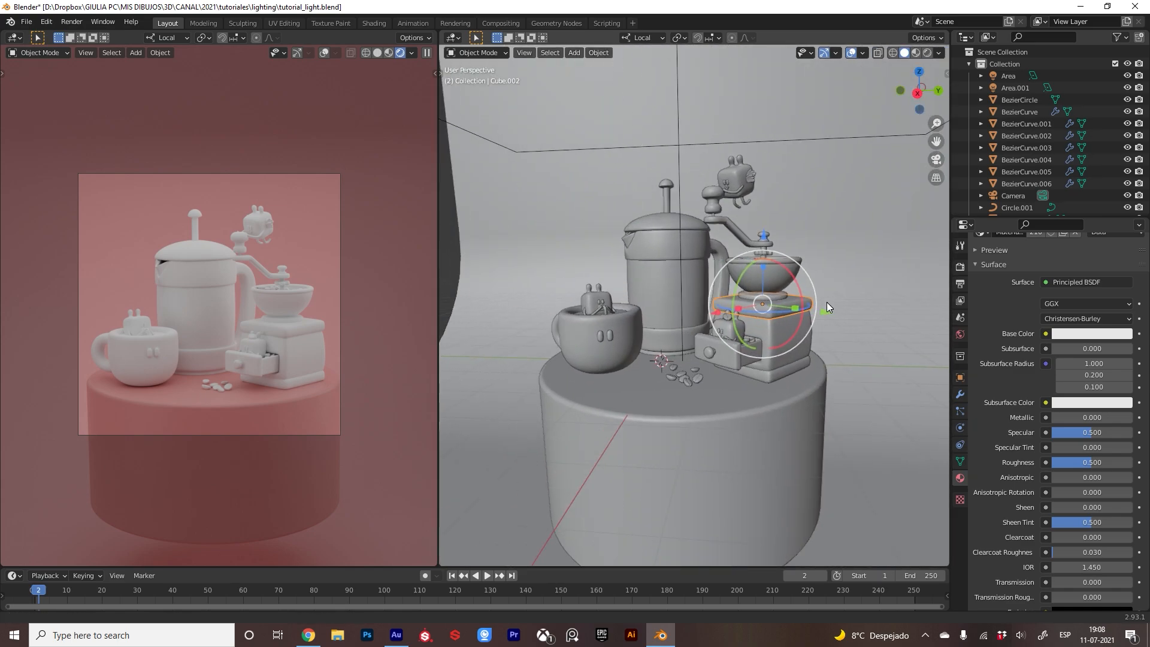
pyautogui.scroll(4, 843, 347)
pyautogui.keyDown('alt'); pyautogui.scroll(1, 843, 348); pyautogui.keyUp('alt')
pyautogui.keyDown('shift'); pyautogui.moveTo(842, 383); pyautogui.dragTo(589, 353, button='middle'); pyautogui.keyUp('shift')
pyautogui.scroll(-3, 589, 354)
# Remove the shared white material from the coffee grinder's square body and check which material the pedestal uses
pyautogui.click(846, 386)
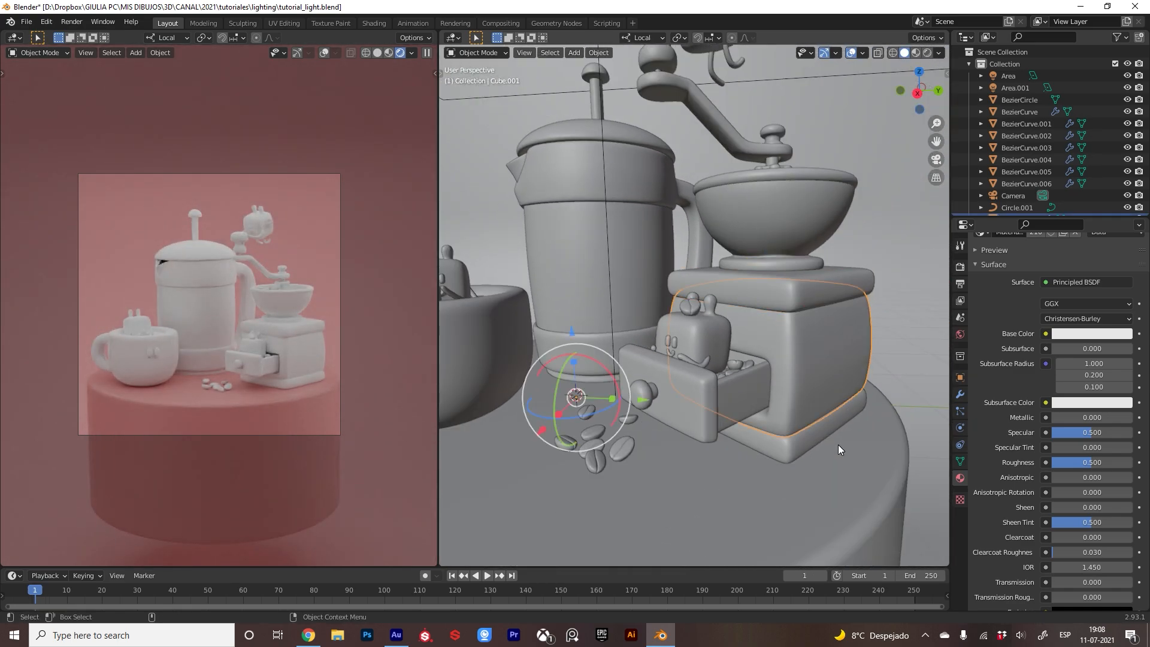
pyautogui.scroll(5, 1018, 455)
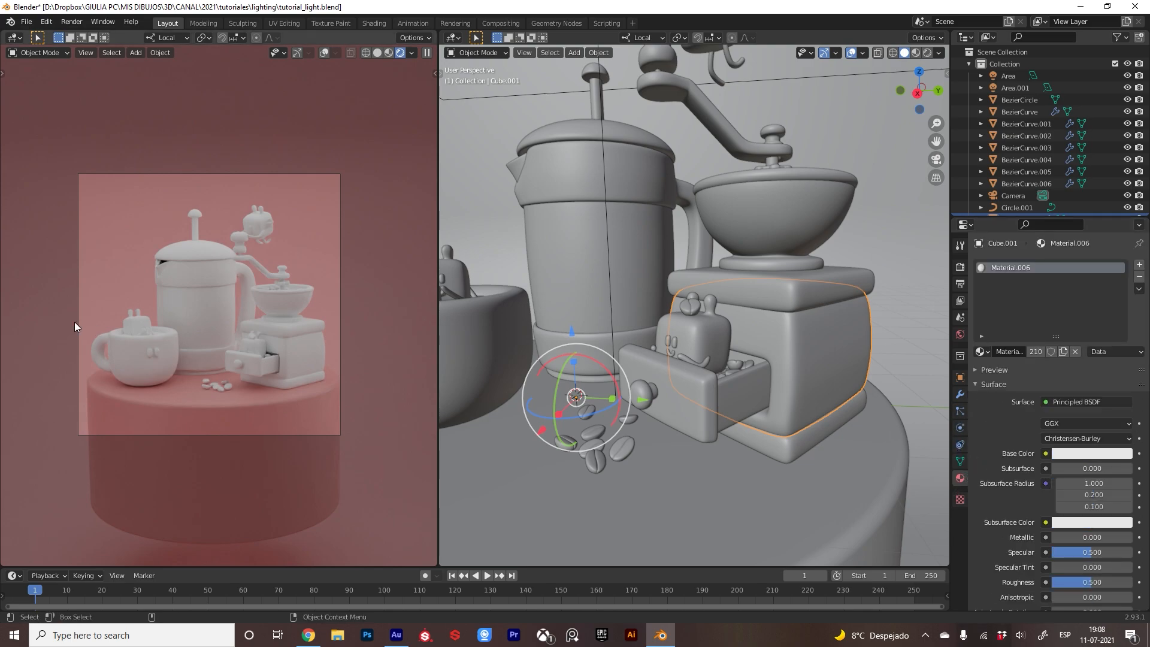
pyautogui.click(669, 453)
pyautogui.click(822, 343)
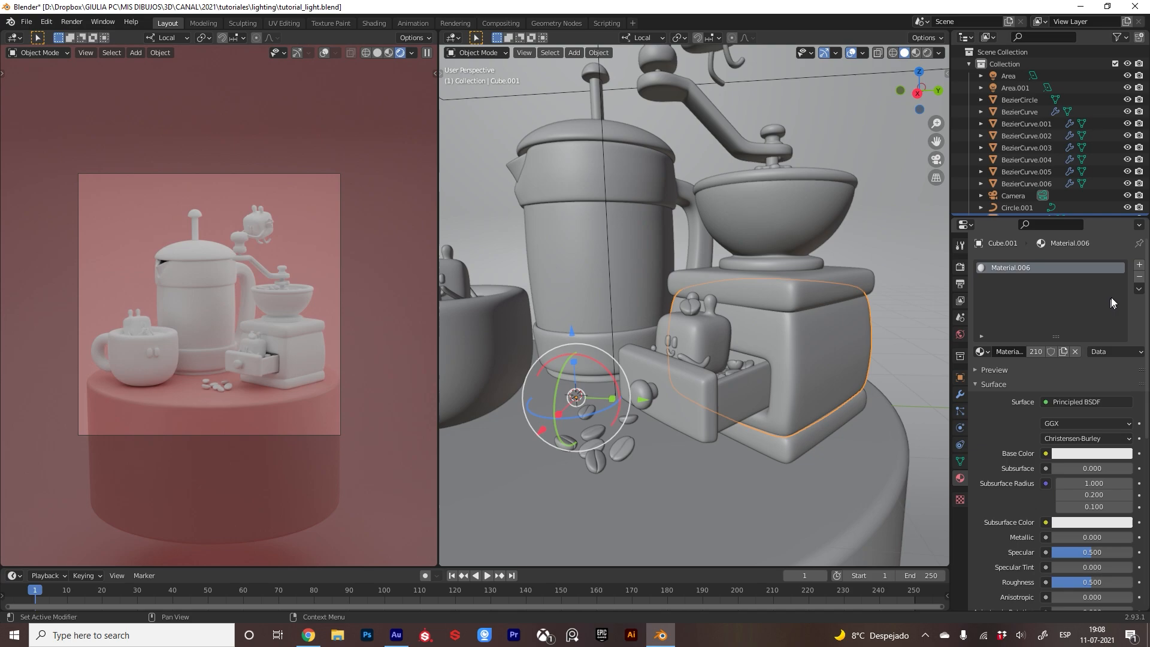
pyautogui.click(1139, 277)
pyautogui.click(981, 351)
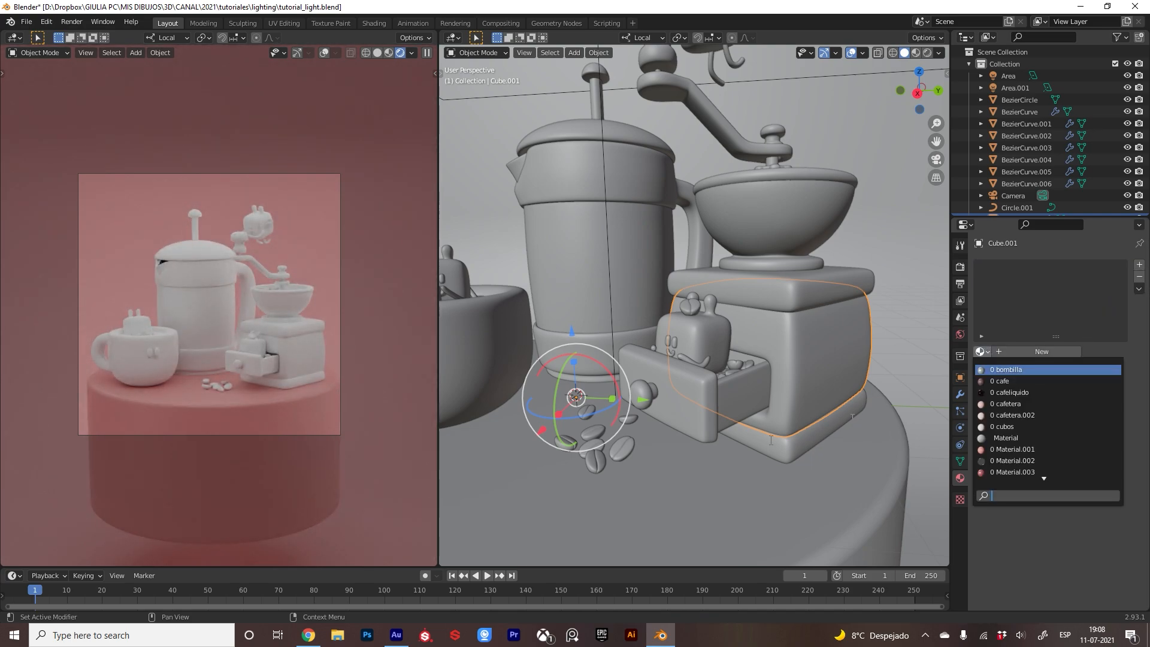
pyautogui.click(322, 408)
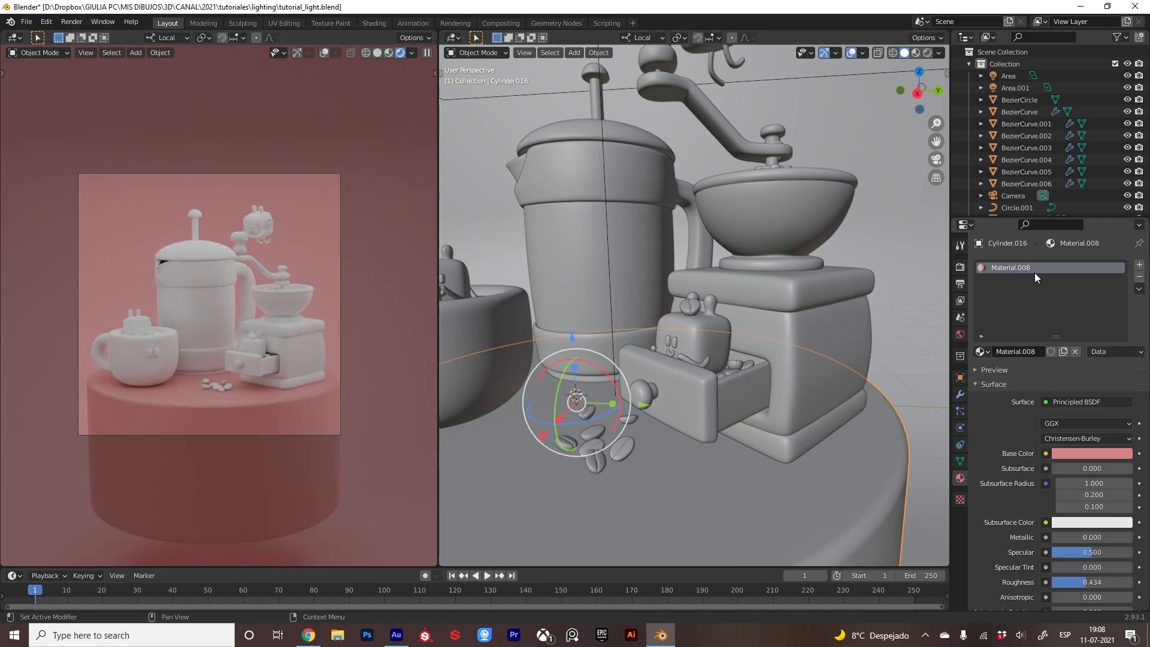
pyautogui.click(840, 333)
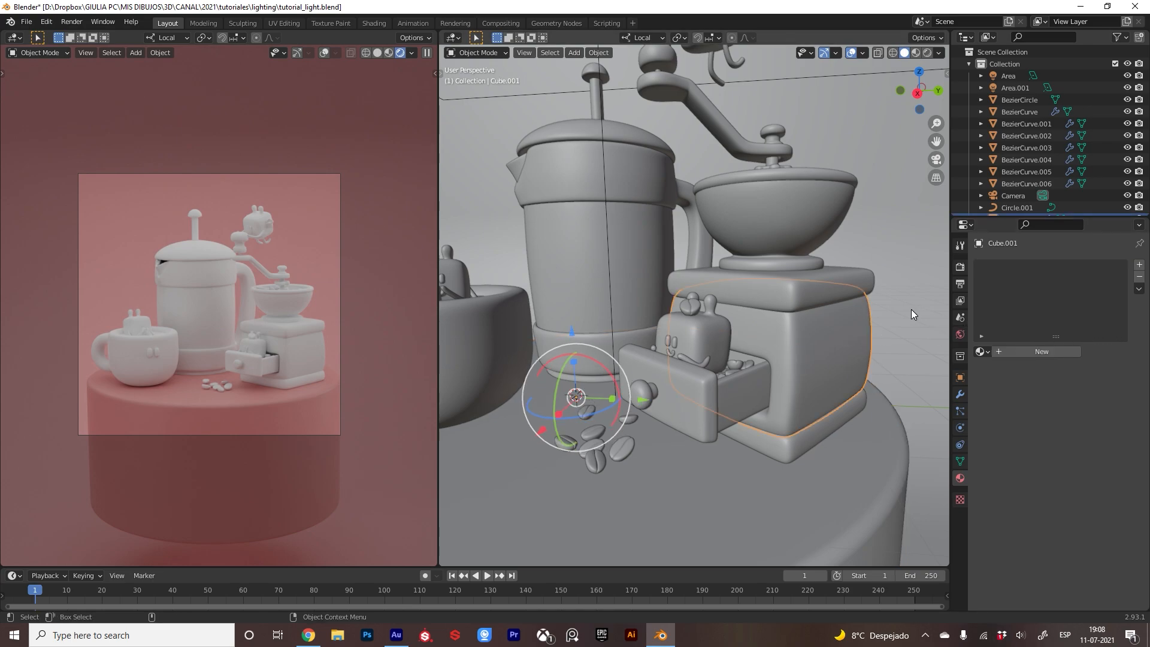
# Replace the shared material on the grinder's top slab with an independent copy of the pedestal's Material.008
pyautogui.click(802, 296)
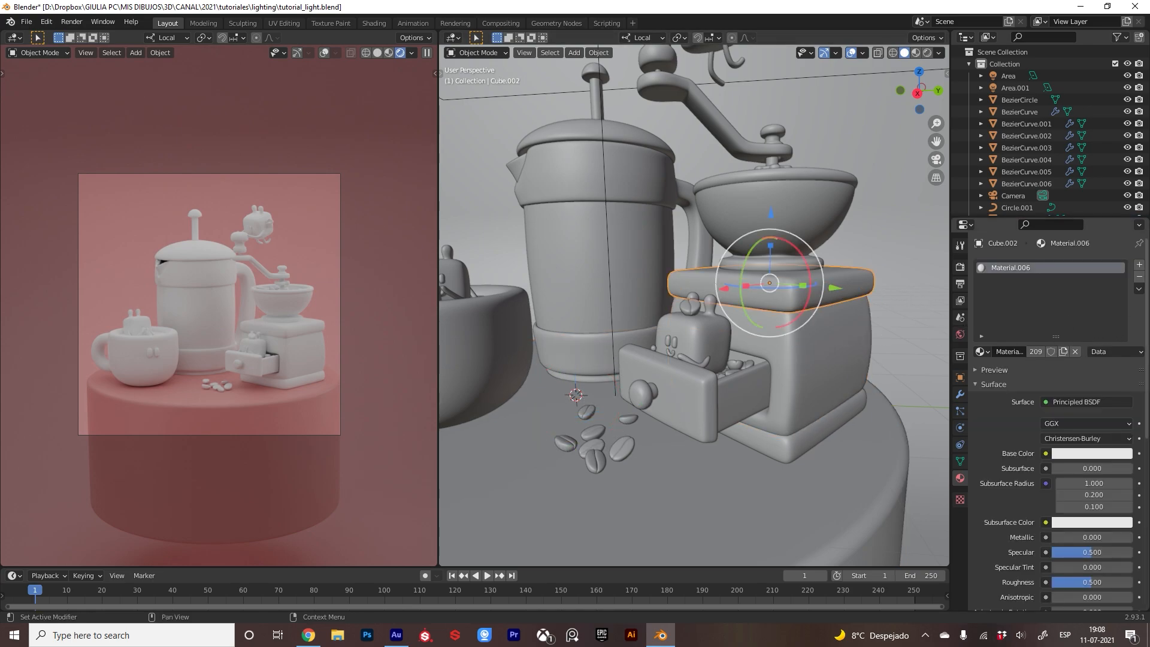
pyautogui.click(1140, 277)
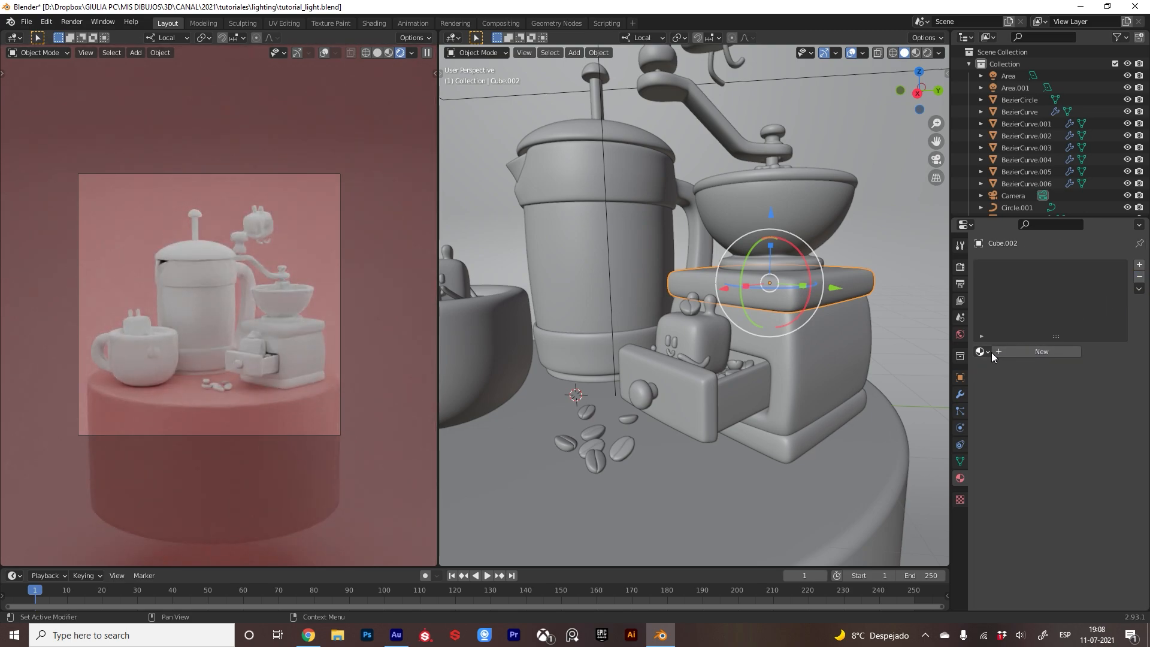
pyautogui.click(988, 352)
pyautogui.scroll(-14, 1033, 375)
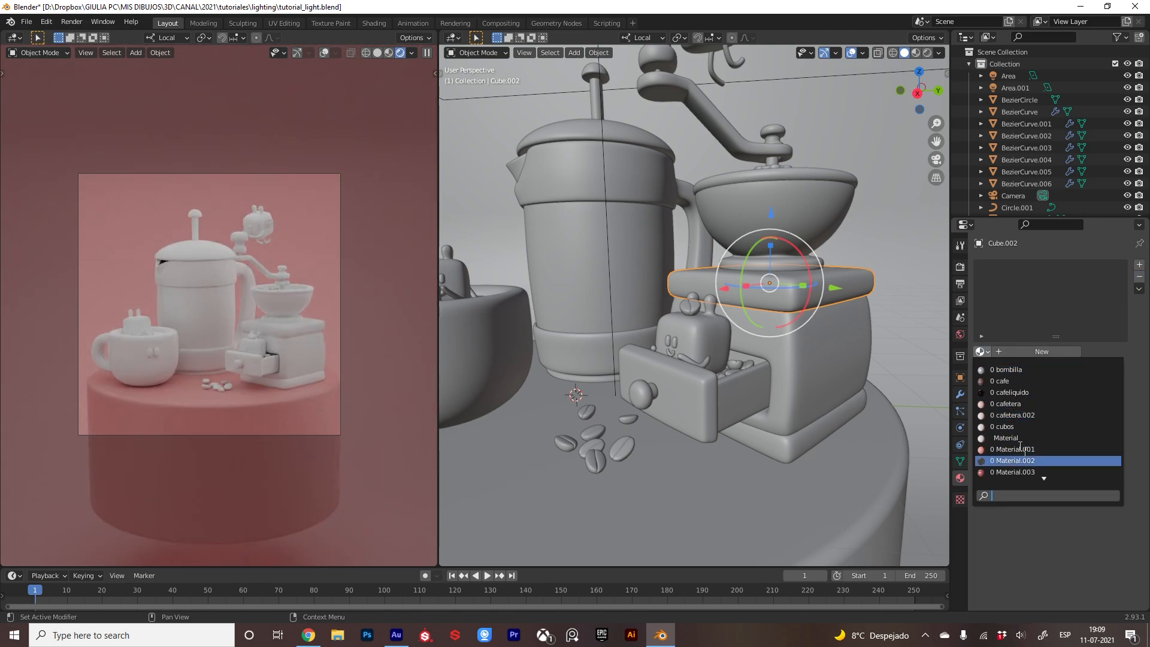
pyautogui.scroll(-2, 1022, 449)
pyautogui.press('Return')
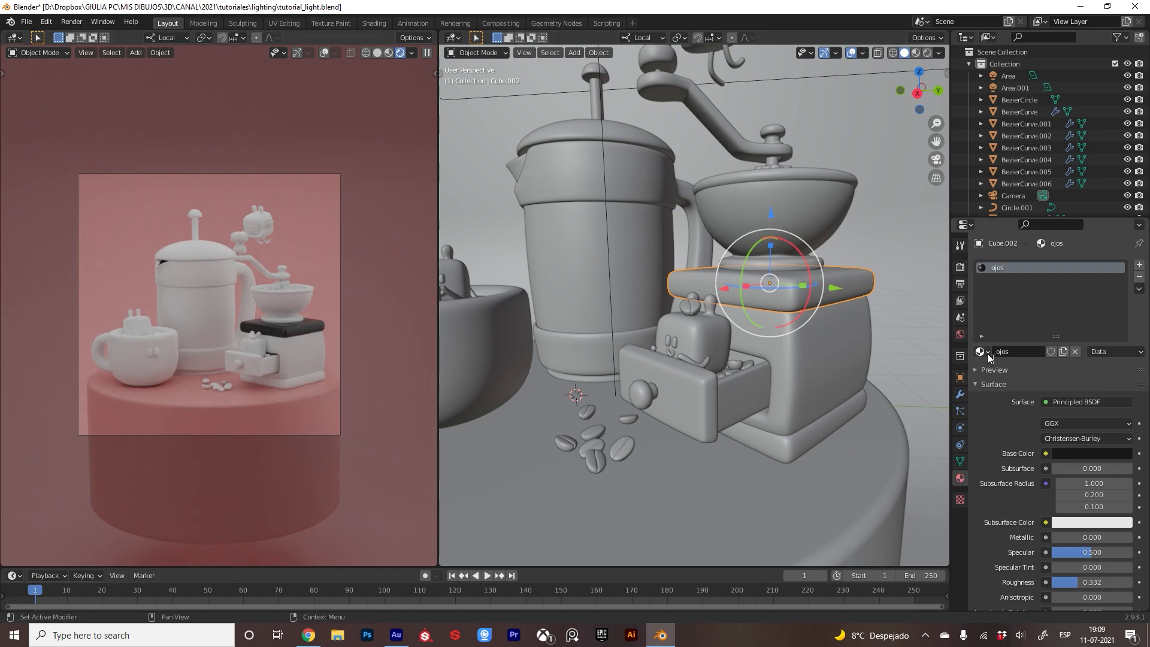
pyautogui.click(982, 352)
pyautogui.click(1019, 434)
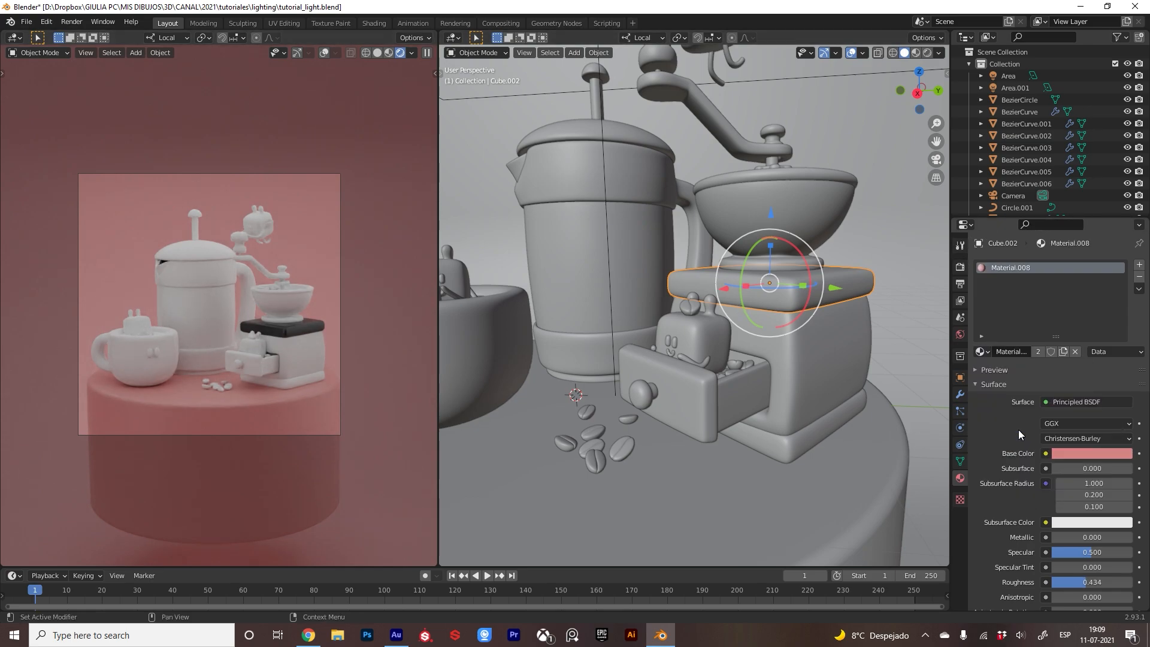
pyautogui.click(1064, 352)
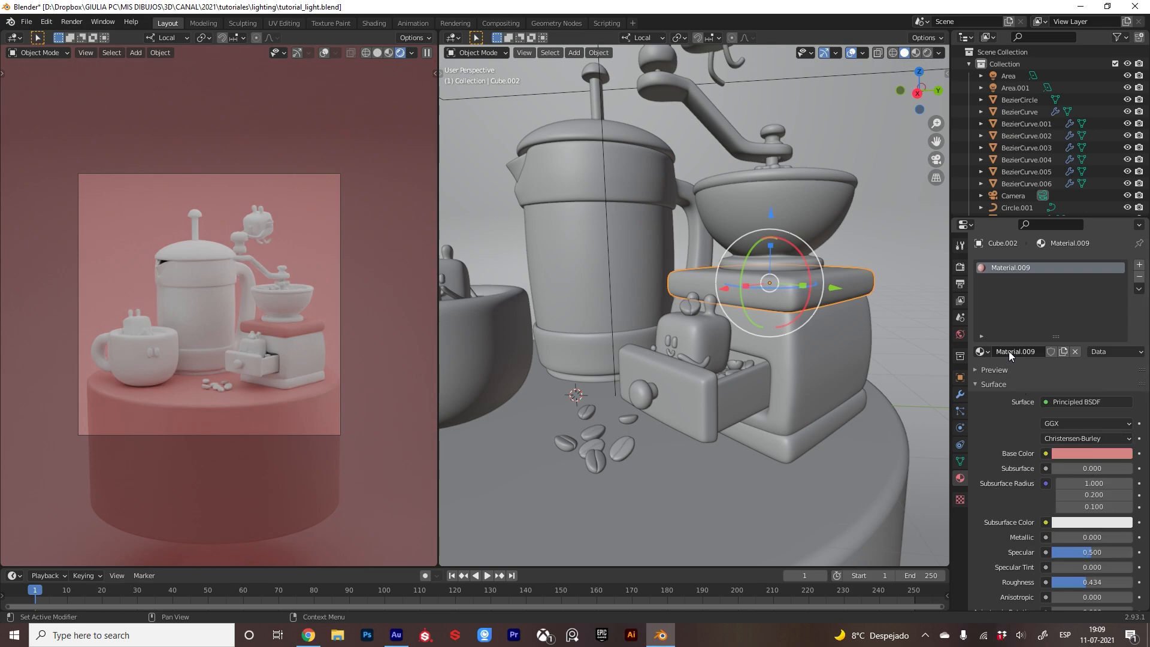
# Try a purple base color with hue 0.696 and saturation 0.825 on the grinder's top slab, then undo it
pyautogui.click(1087, 454)
pyautogui.click(1094, 318)
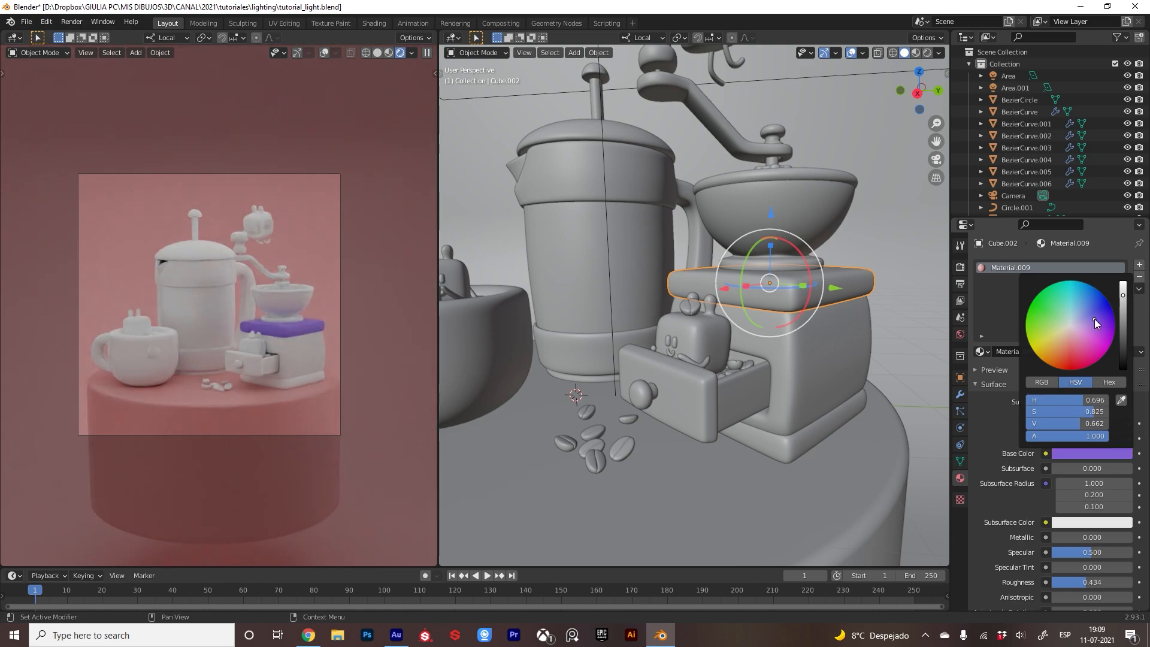
pyautogui.hotkey('ctrl', 'z')
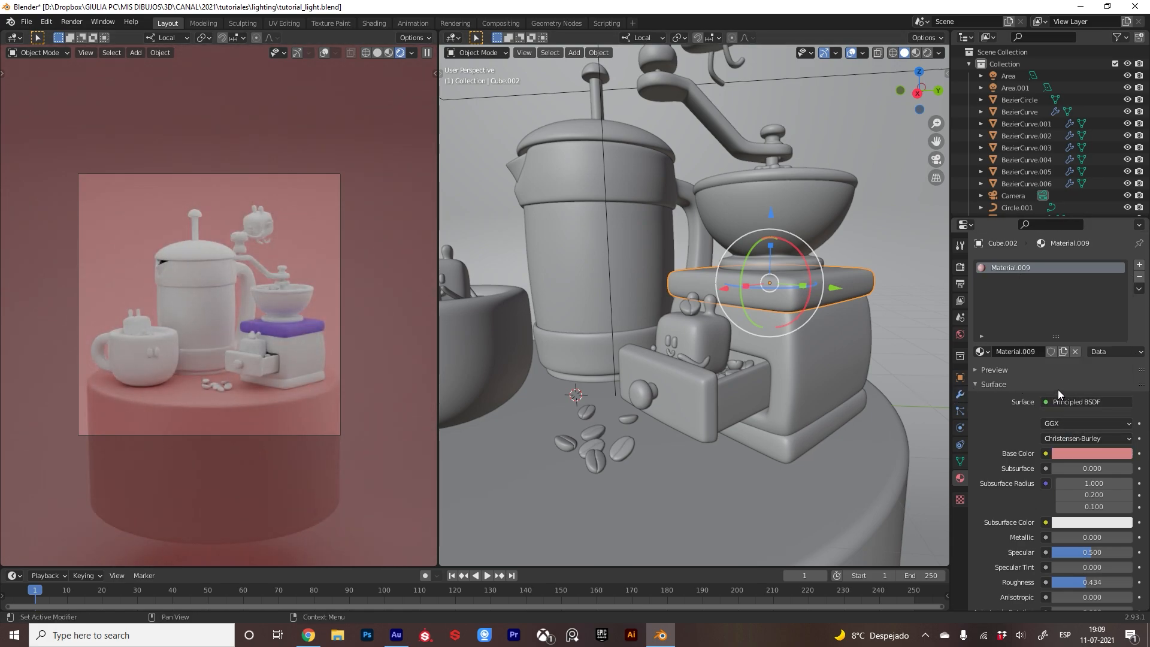
# Open the base color of the grinder's top slab material for editing
pyautogui.click(1080, 451)
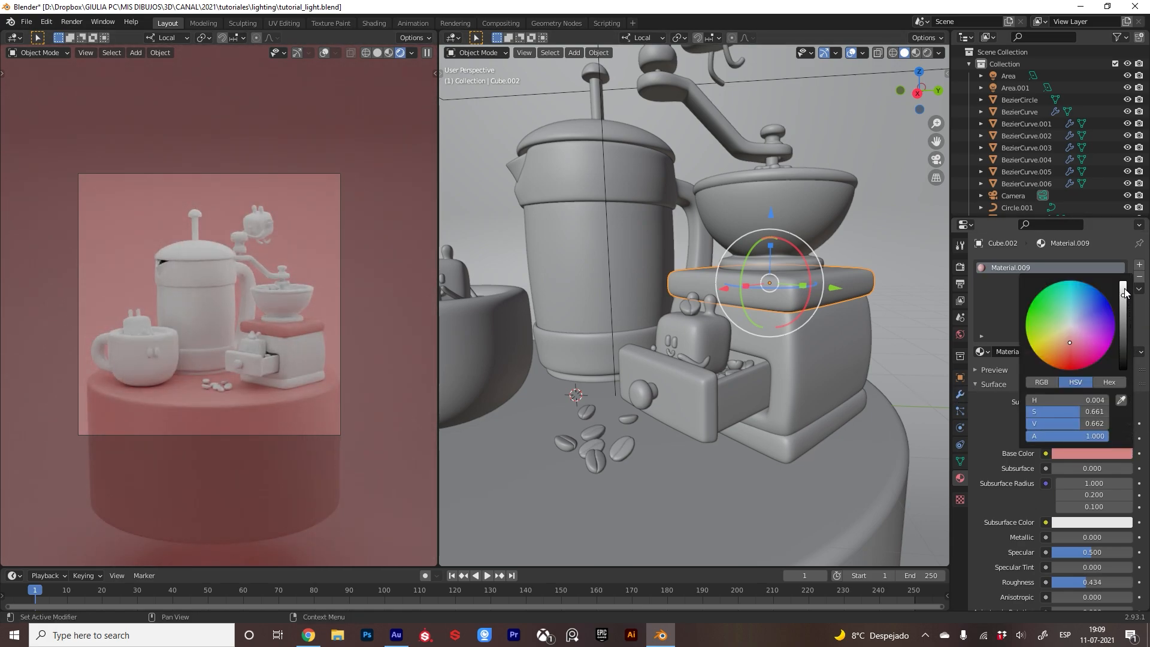
# Brighten the pink base colour of the coffee grinder's top slab slightly
pyautogui.moveTo(1124, 295); pyautogui.dragTo(1125, 289)
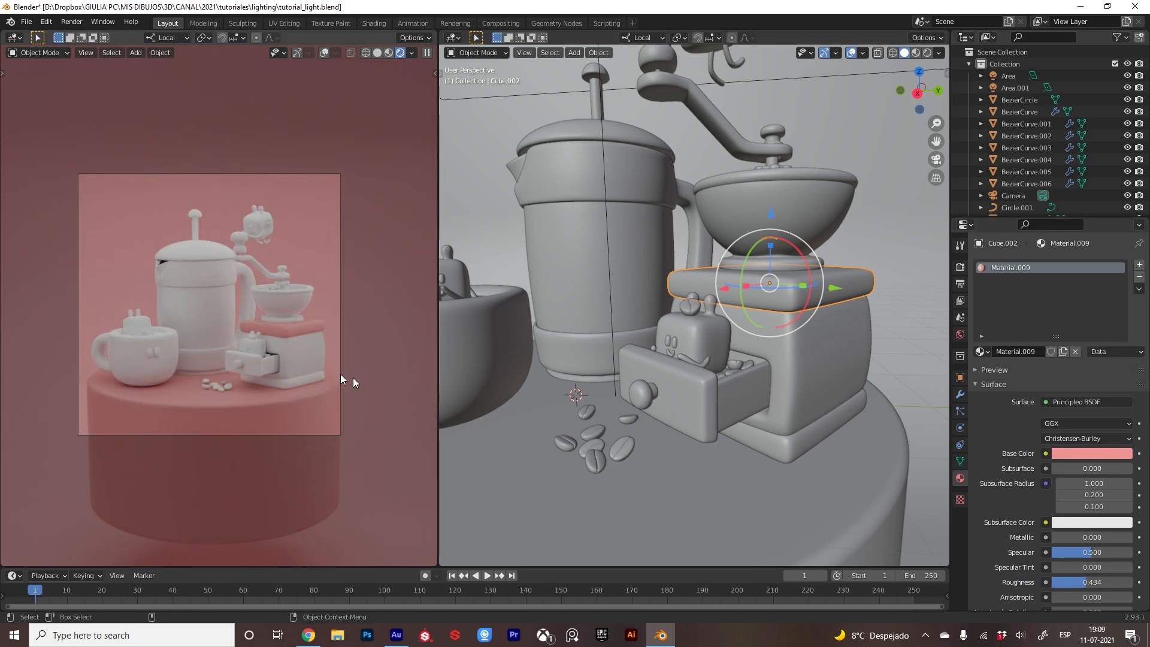
pyautogui.click(300, 379)
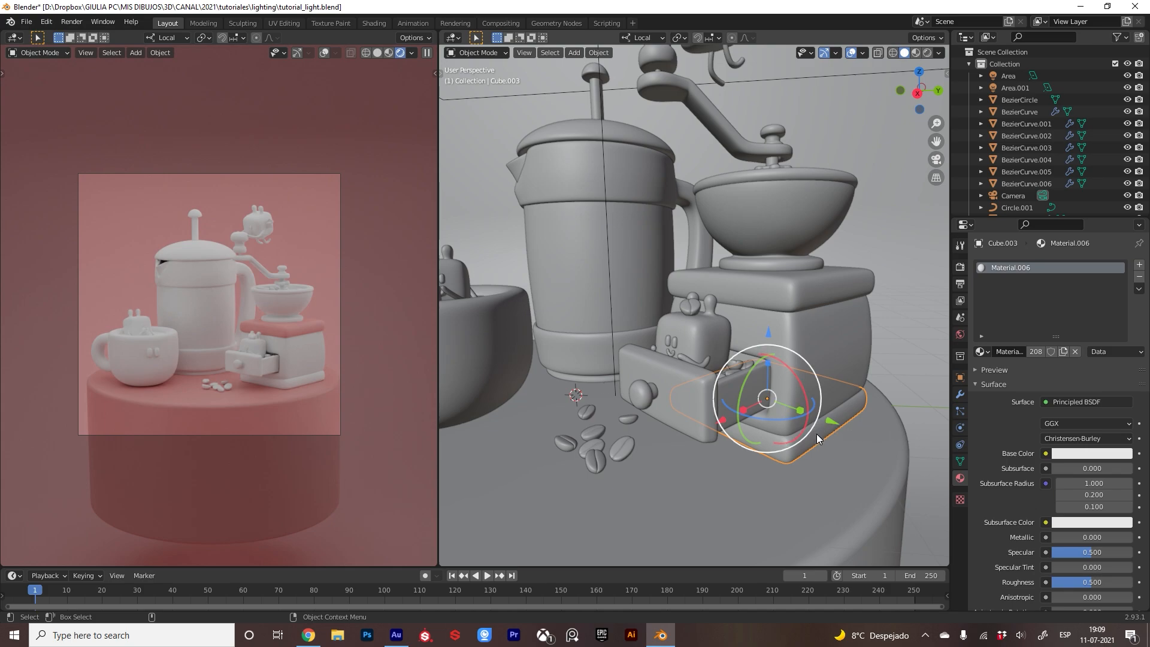
pyautogui.click(836, 291)
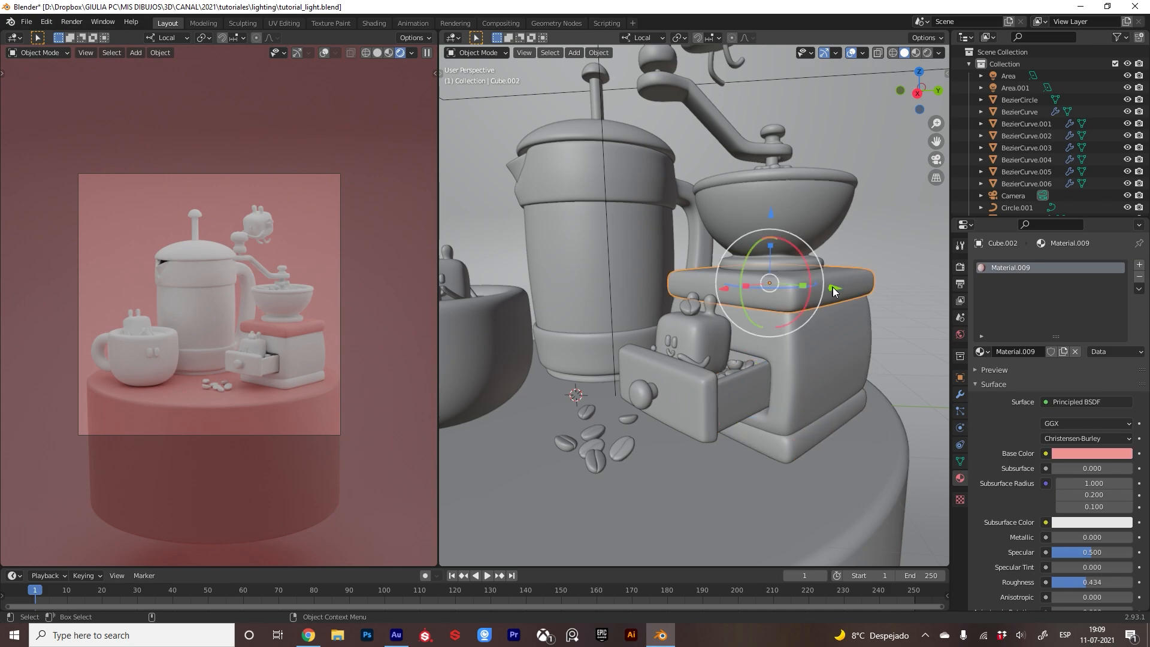
pyautogui.click(838, 422)
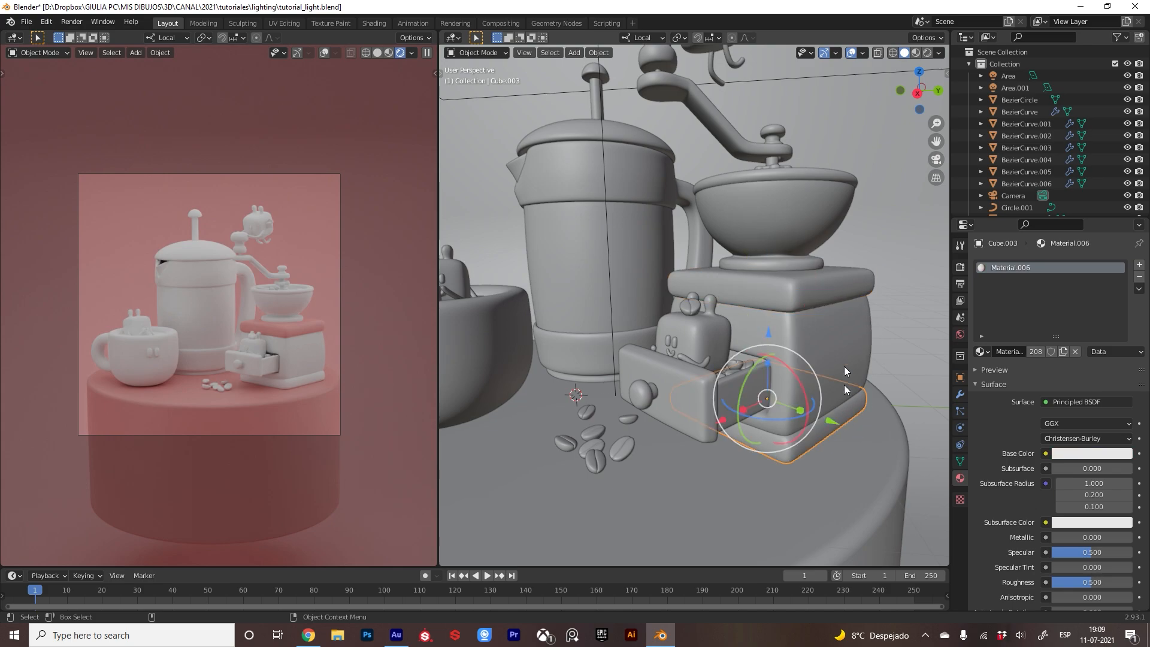
pyautogui.click(827, 299)
pyautogui.click(826, 431)
pyautogui.click(807, 285)
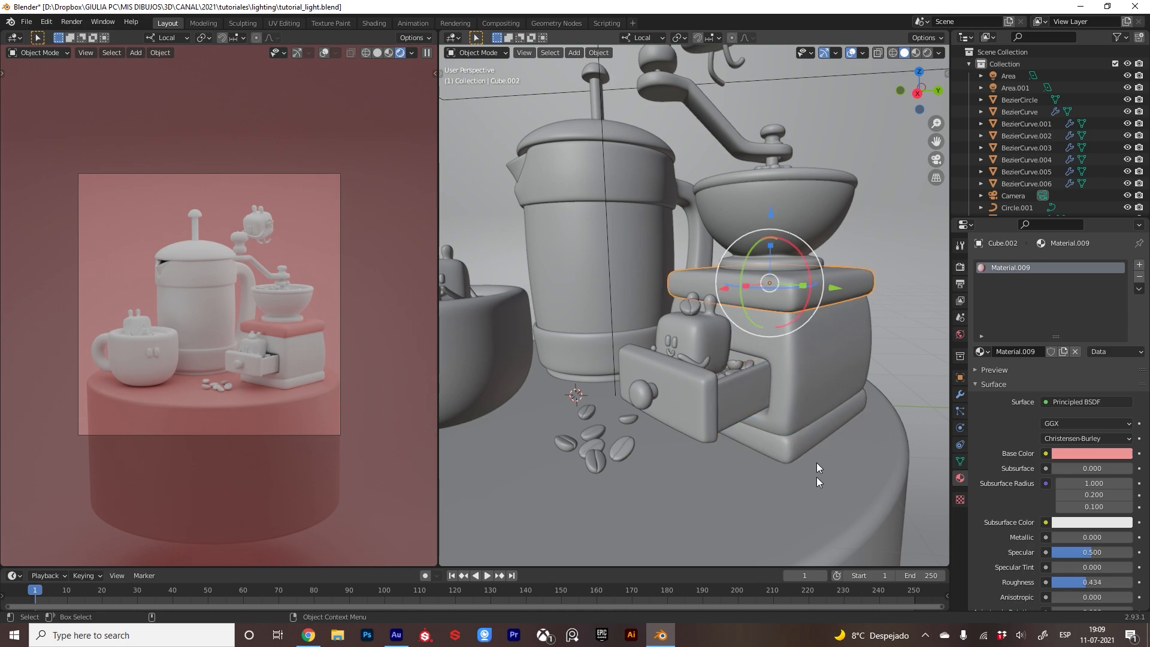
pyautogui.keyDown('shift'); pyautogui.click(799, 449); pyautogui.keyUp('shift')
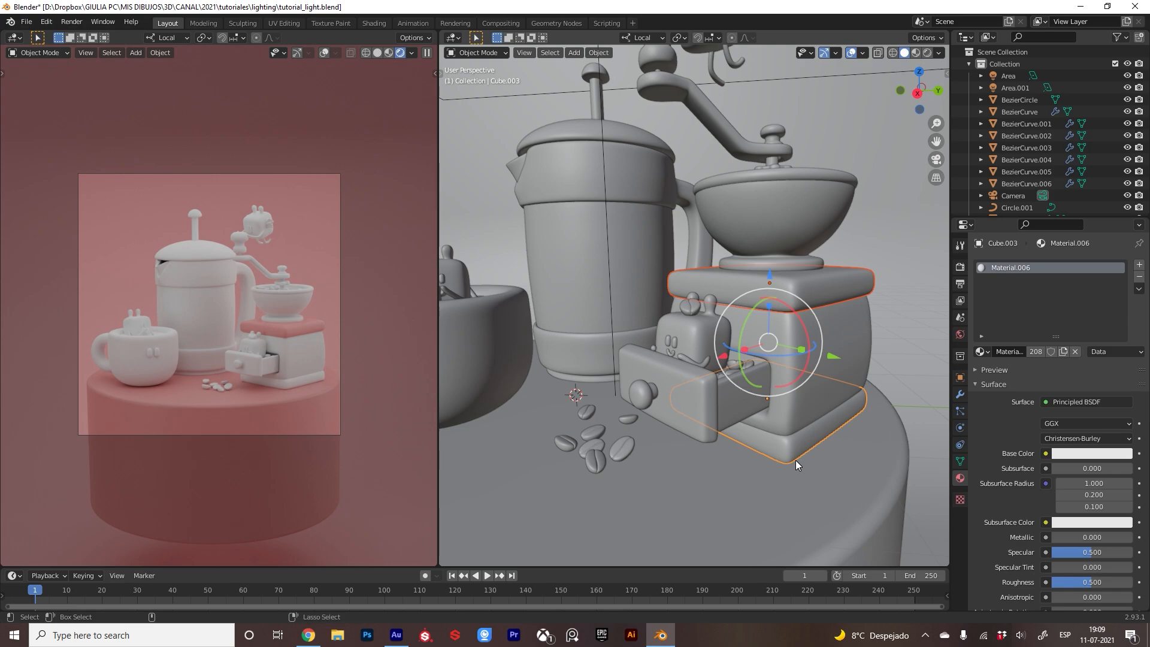
pyautogui.hotkey('ctrl', 'l')
pyautogui.click(795, 460)
# Link the pink material of the grinder's top slab to the grinder's bottom base
pyautogui.click(836, 288)
pyautogui.keyDown('shift'); pyautogui.click(796, 447); pyautogui.keyUp('shift')
pyautogui.keyDown('shift'); pyautogui.click(815, 283); pyautogui.keyUp('shift')
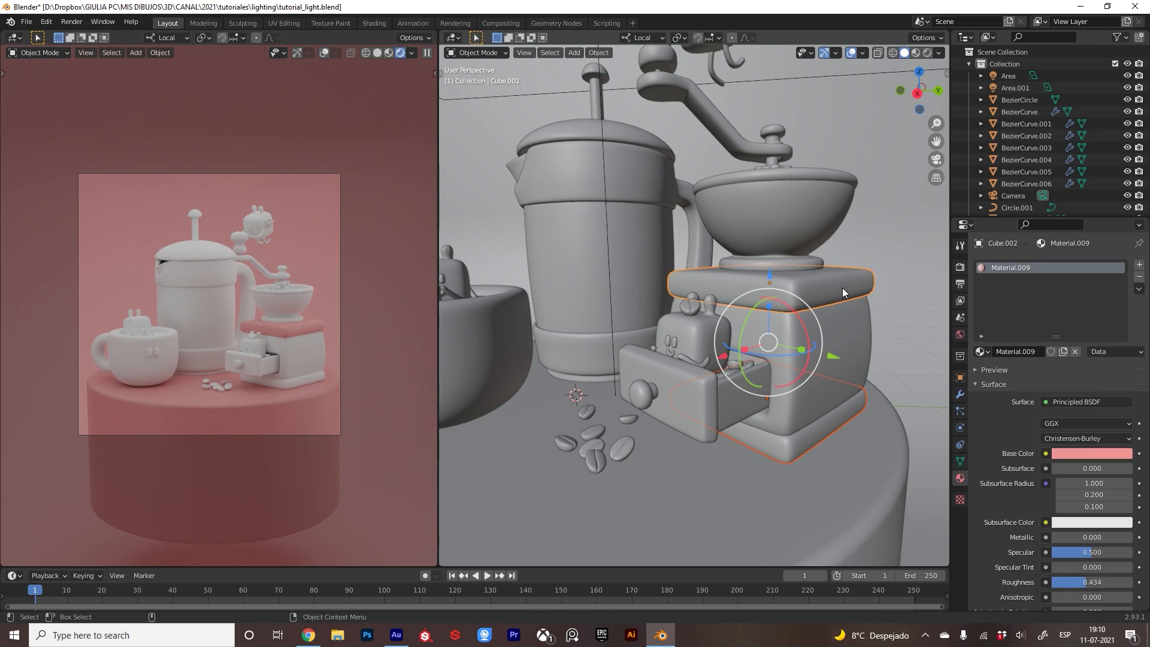
pyautogui.hotkey('ctrl', 'l')
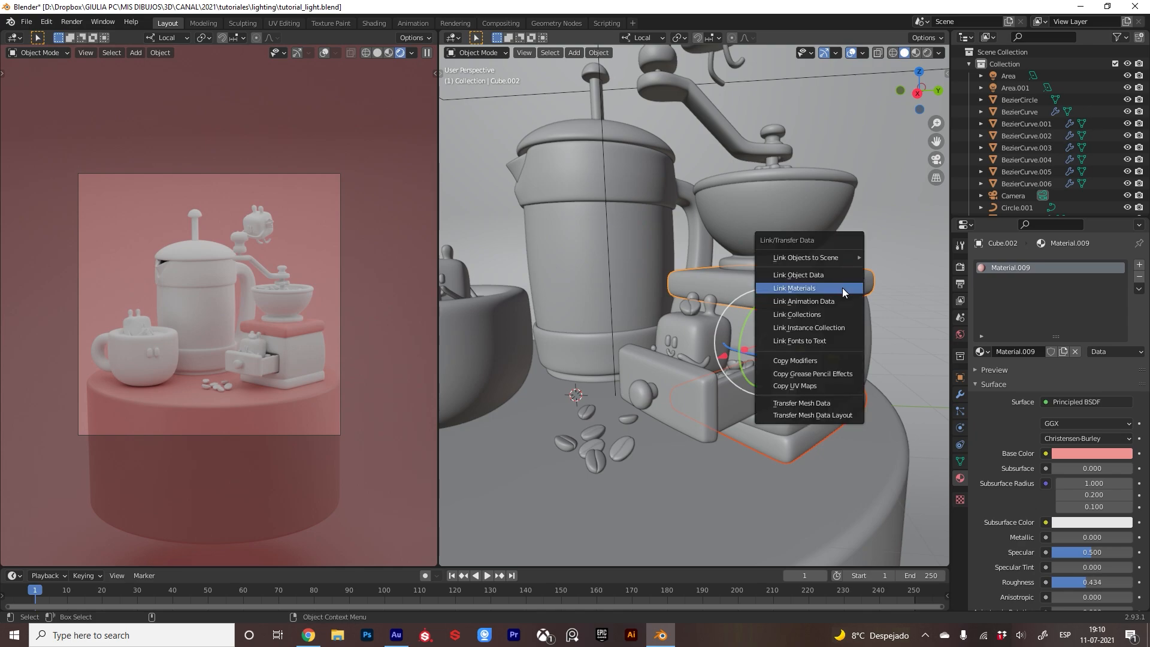
pyautogui.click(842, 288)
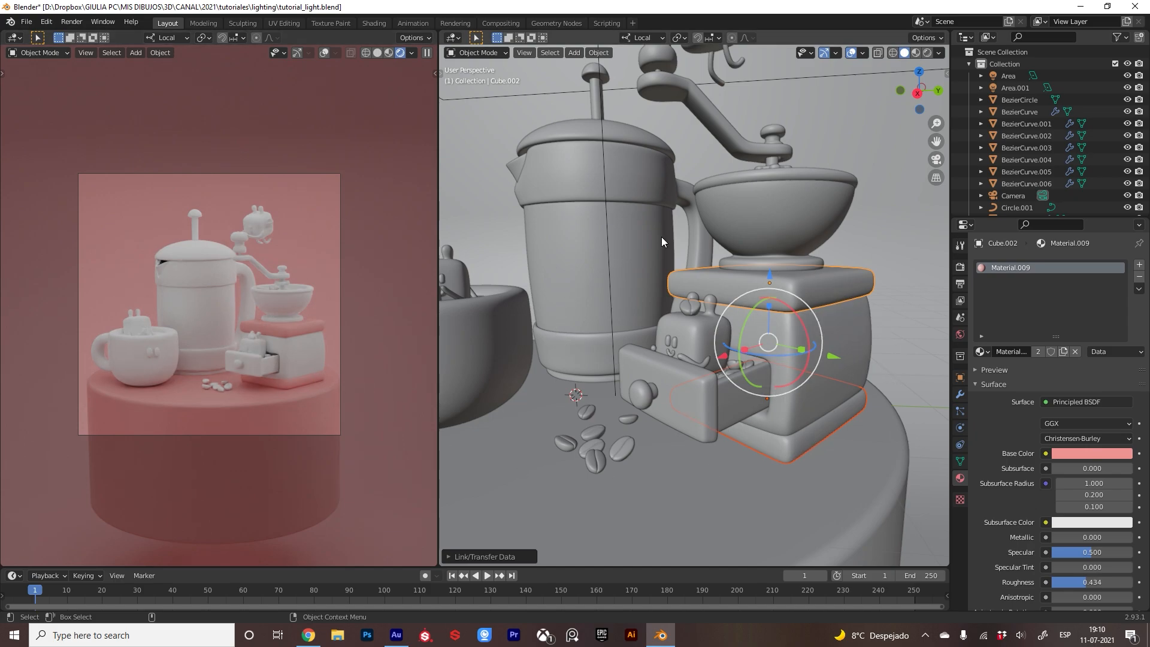
# Link the grinder slab's pink material to the French press's frame and handle, its lid and the plunger knob
pyautogui.scroll(3, 657, 190)
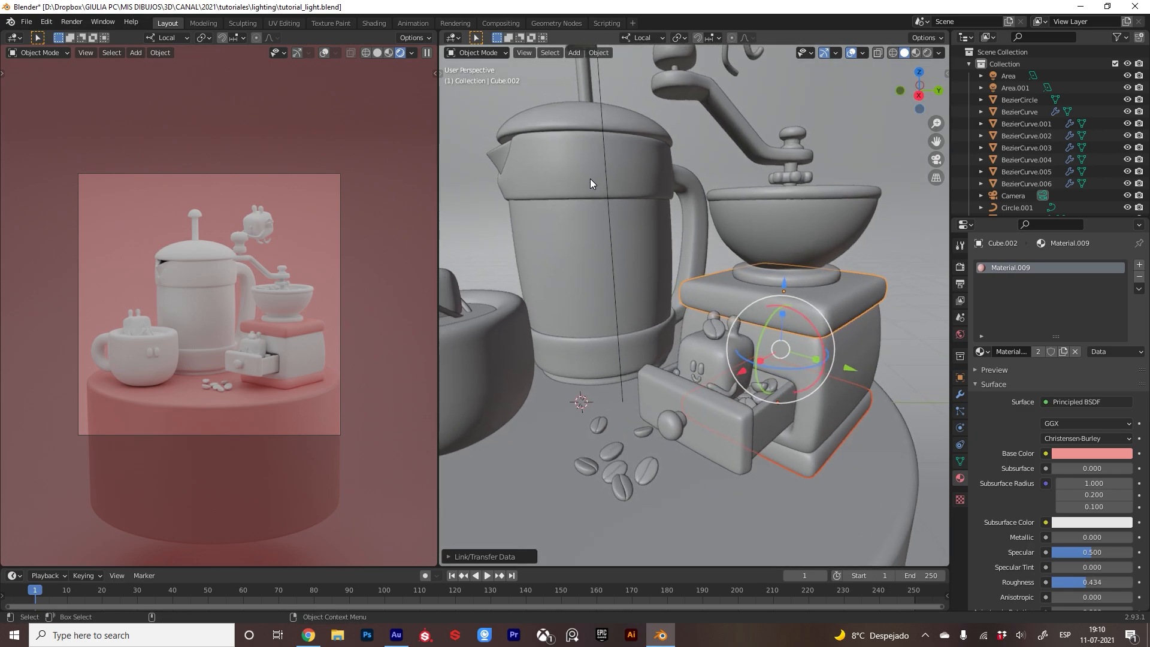
pyautogui.click(590, 179)
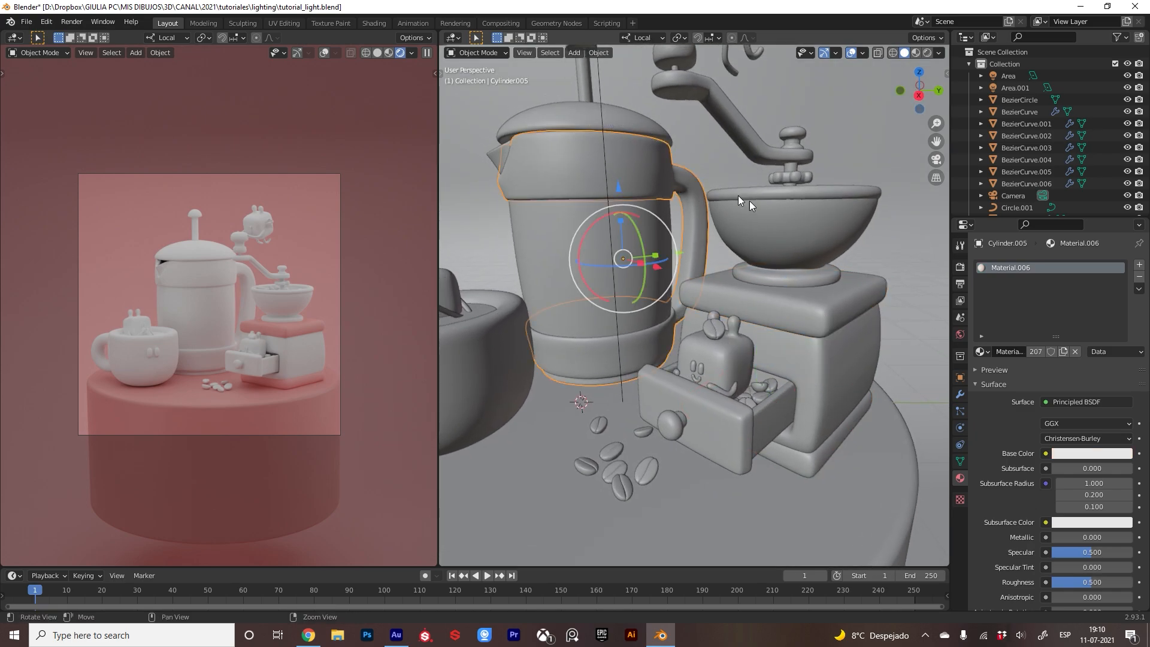
pyautogui.scroll(-2, 730, 230)
pyautogui.click(603, 159)
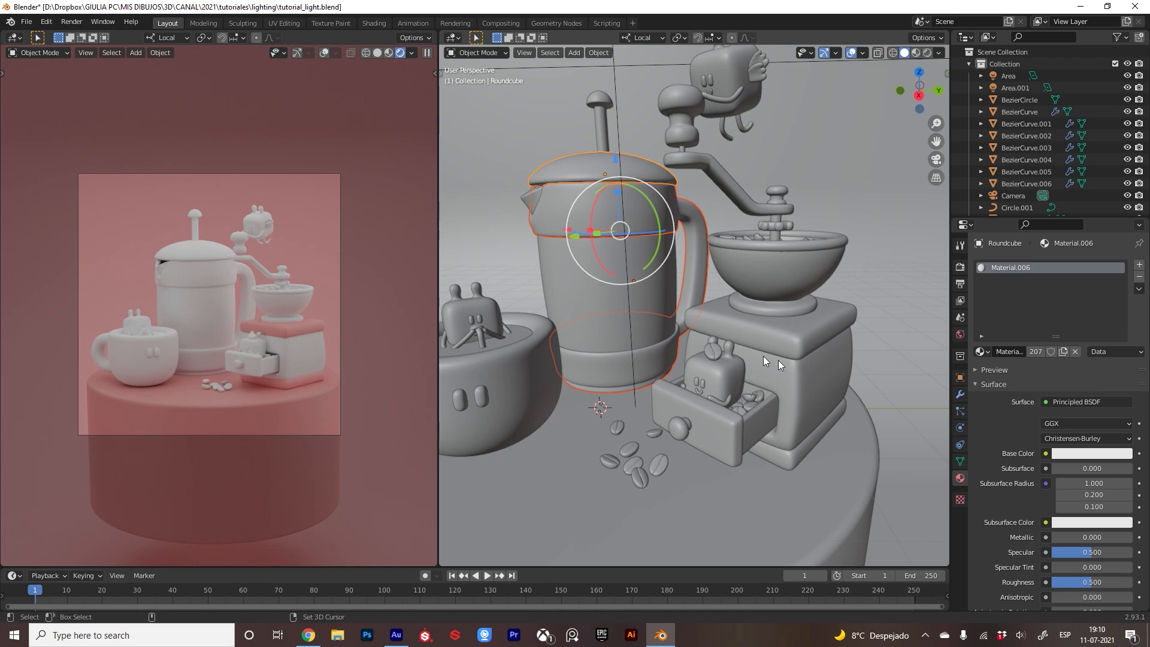
pyautogui.keyDown('shift'); pyautogui.click(601, 96); pyautogui.keyUp('shift')
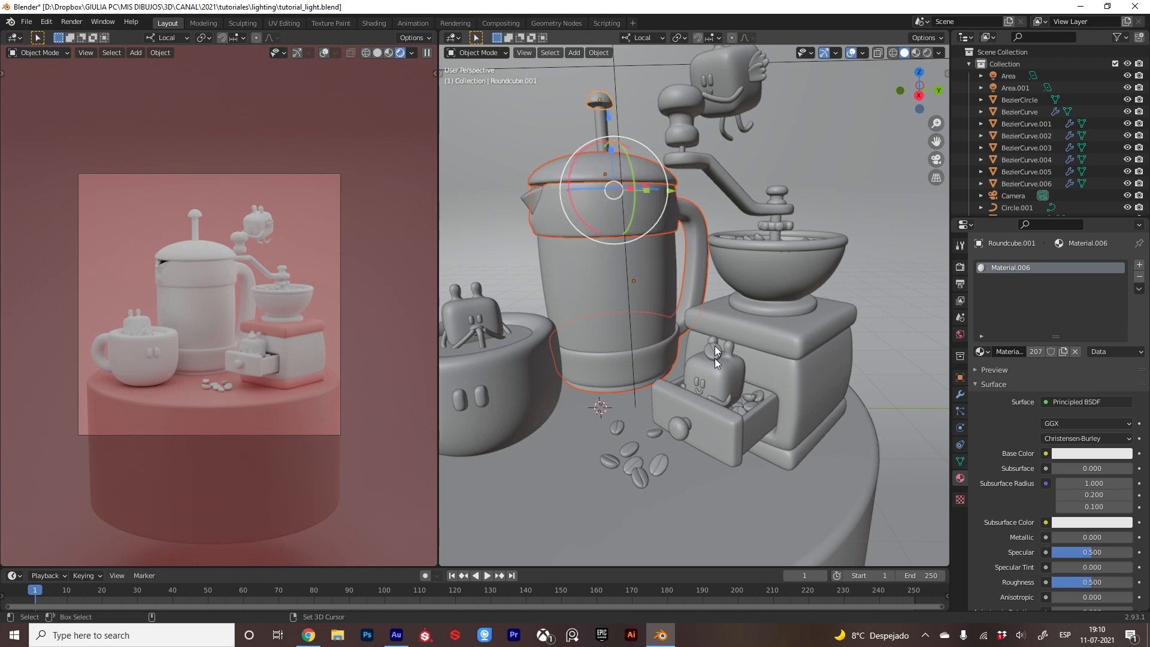
pyautogui.keyDown('shift'); pyautogui.click(797, 338); pyautogui.keyUp('shift')
pyautogui.hotkey('ctrl', 'l')
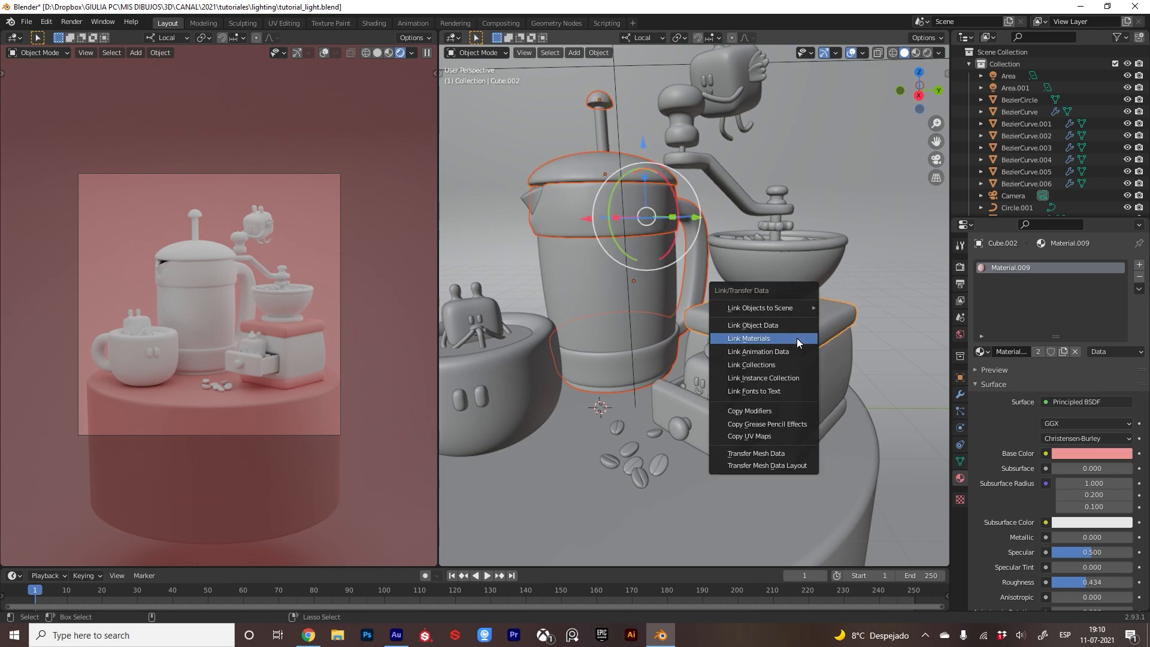
pyautogui.click(796, 338)
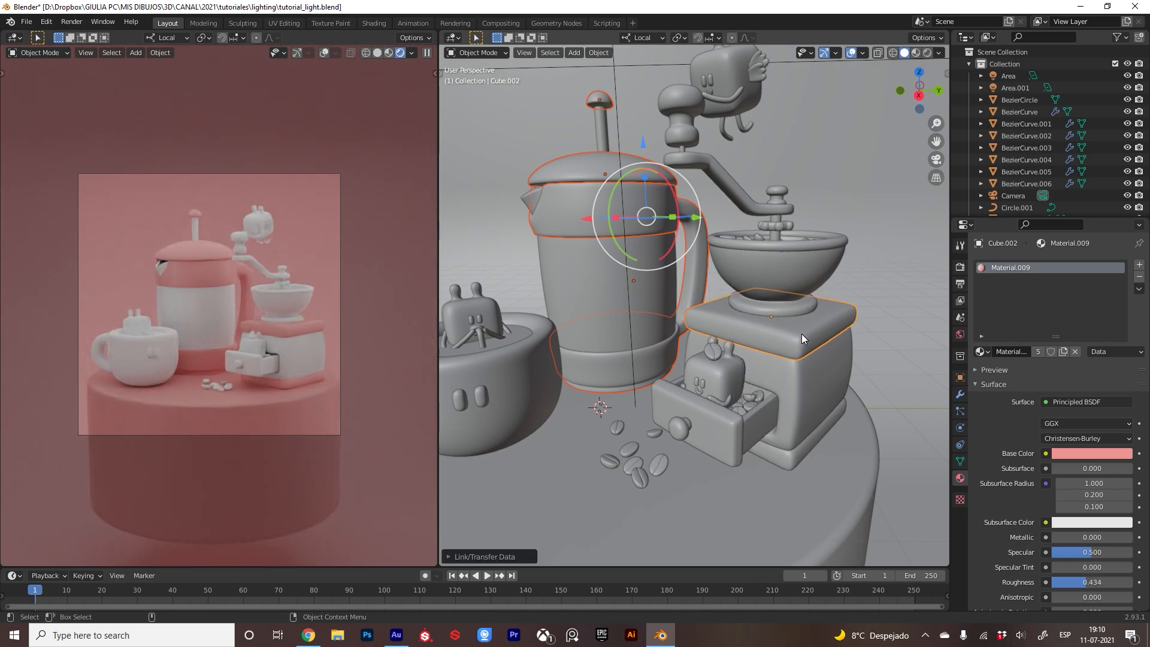
# Replace the cup's shared material with a new one, set its roughness to 0.066 and check the gloss in the render
pyautogui.click(511, 360)
pyautogui.moveTo(635, 353); pyautogui.dragTo(698, 310, button='middle')
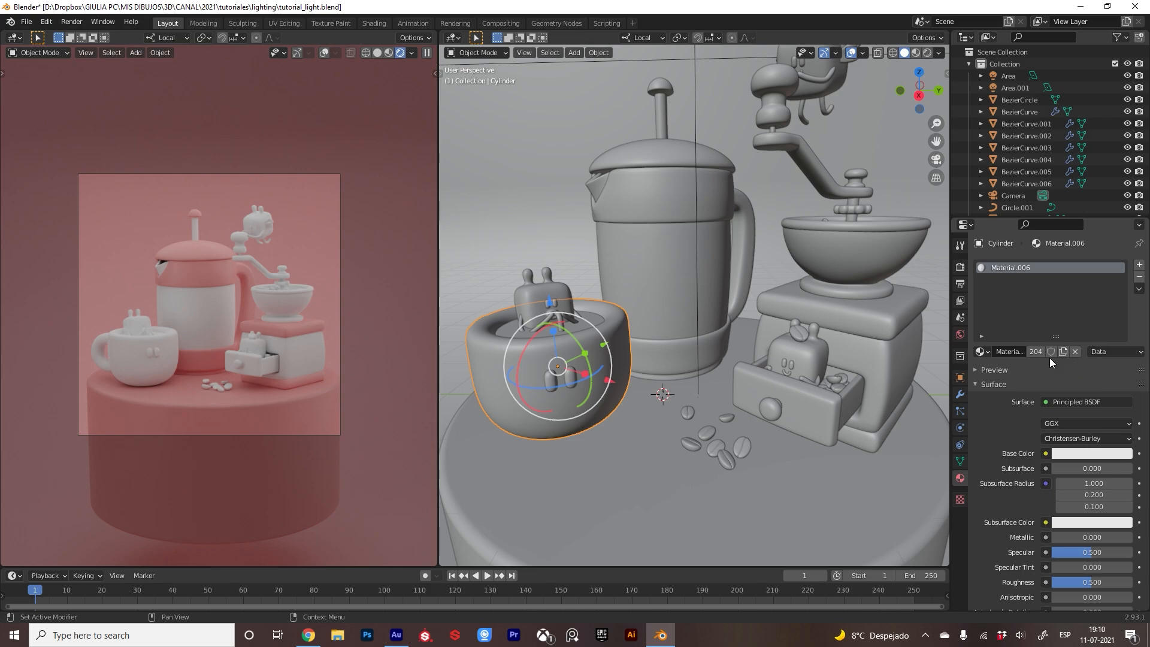
pyautogui.click(1137, 281)
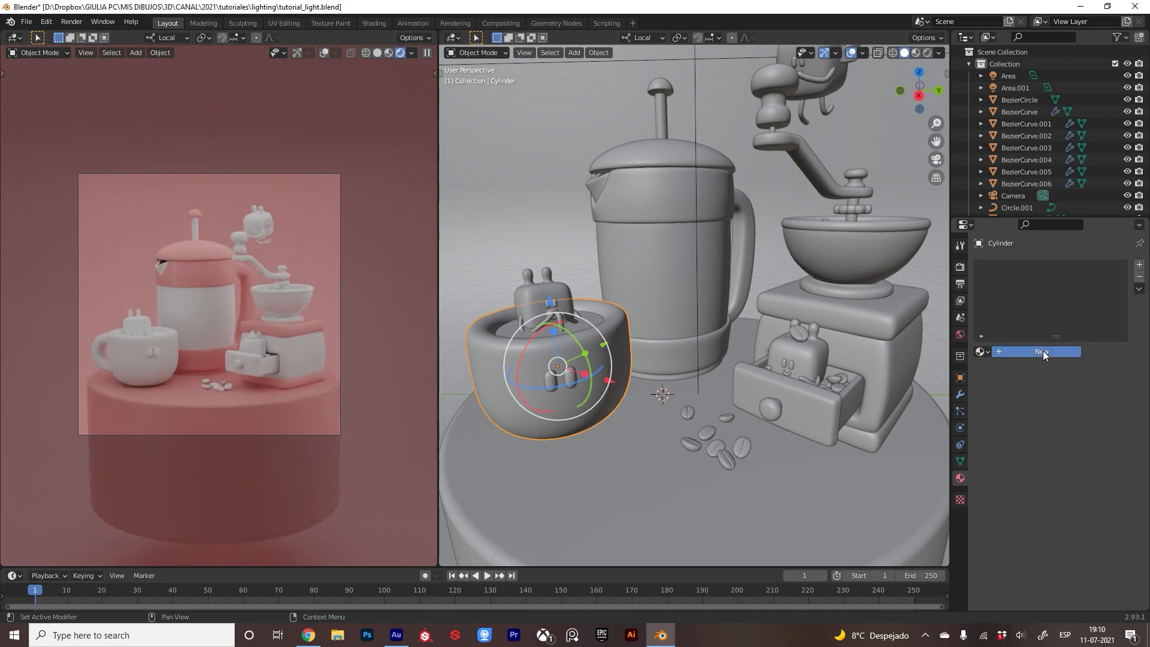
pyautogui.click(1044, 350)
pyautogui.click(1077, 453)
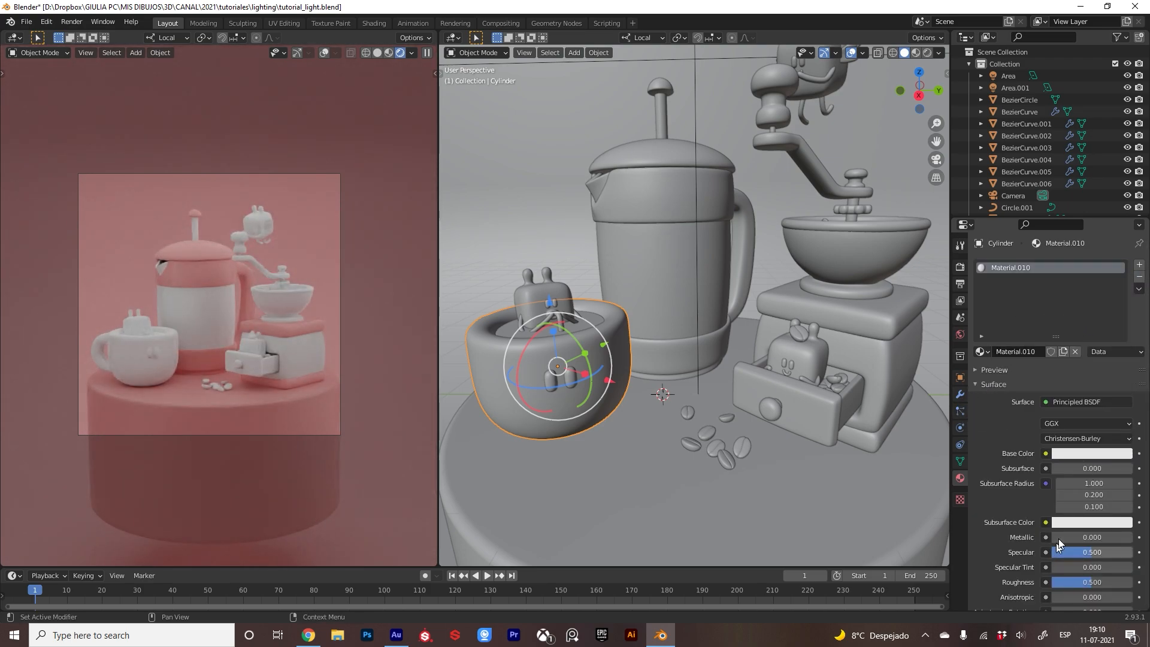
pyautogui.moveTo(1087, 584); pyautogui.dragTo(1057, 582)
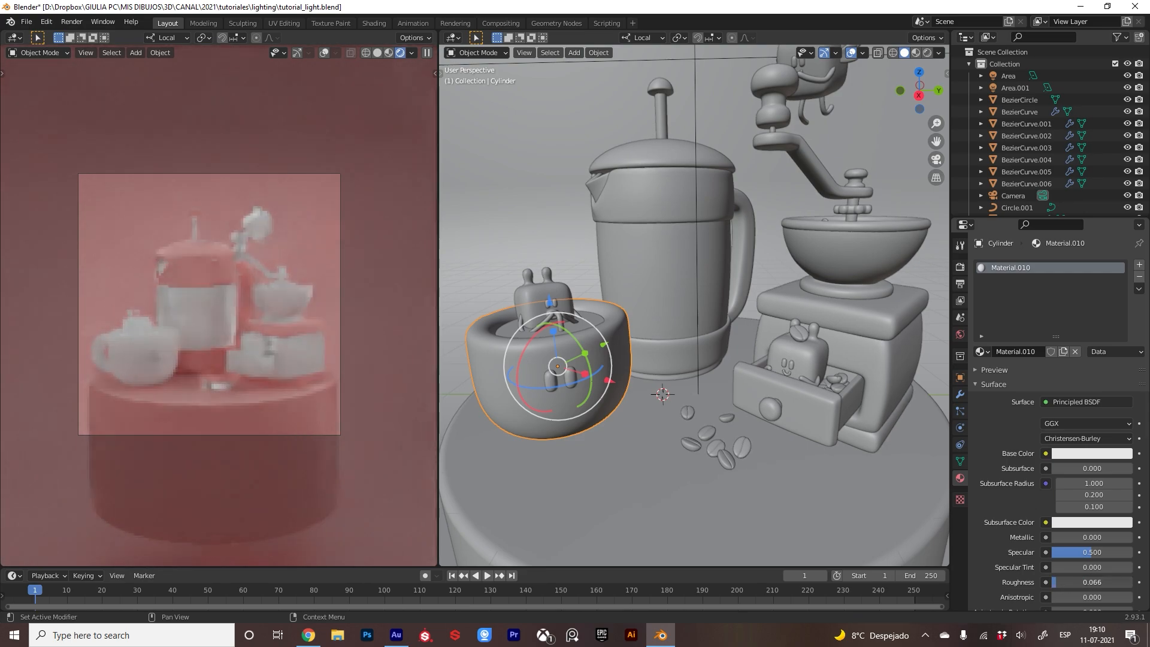
pyautogui.scroll(5, 131, 354)
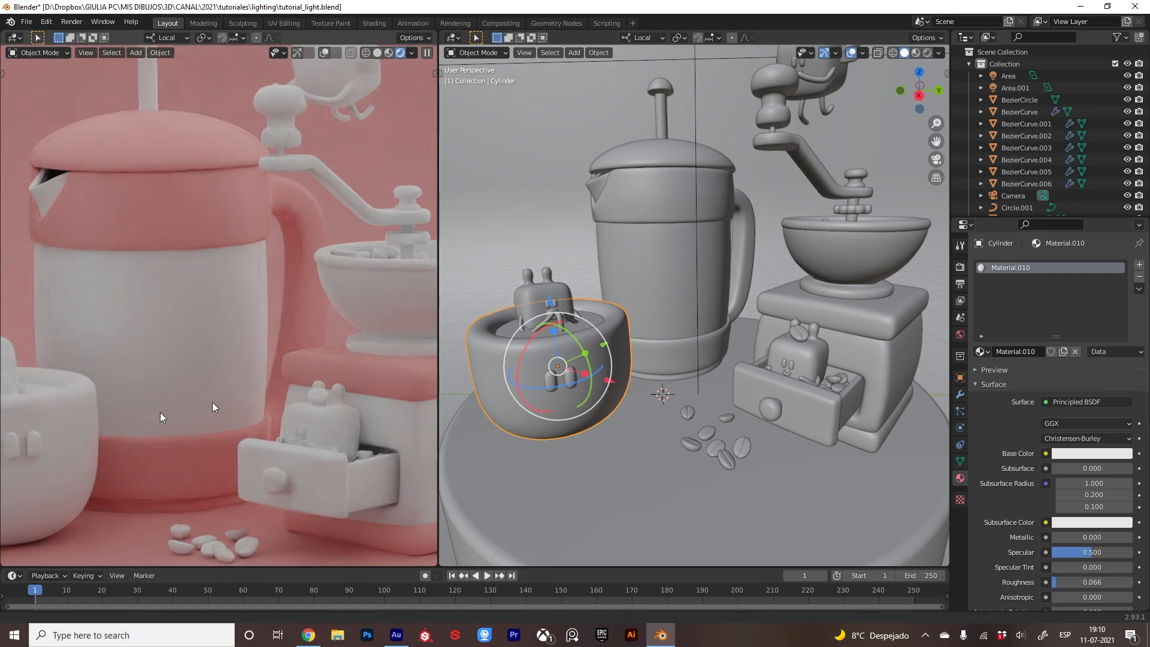
pyautogui.keyDown('shift'); pyautogui.moveTo(159, 412); pyautogui.dragTo(315, 365, button='middle'); pyautogui.keyUp('shift')
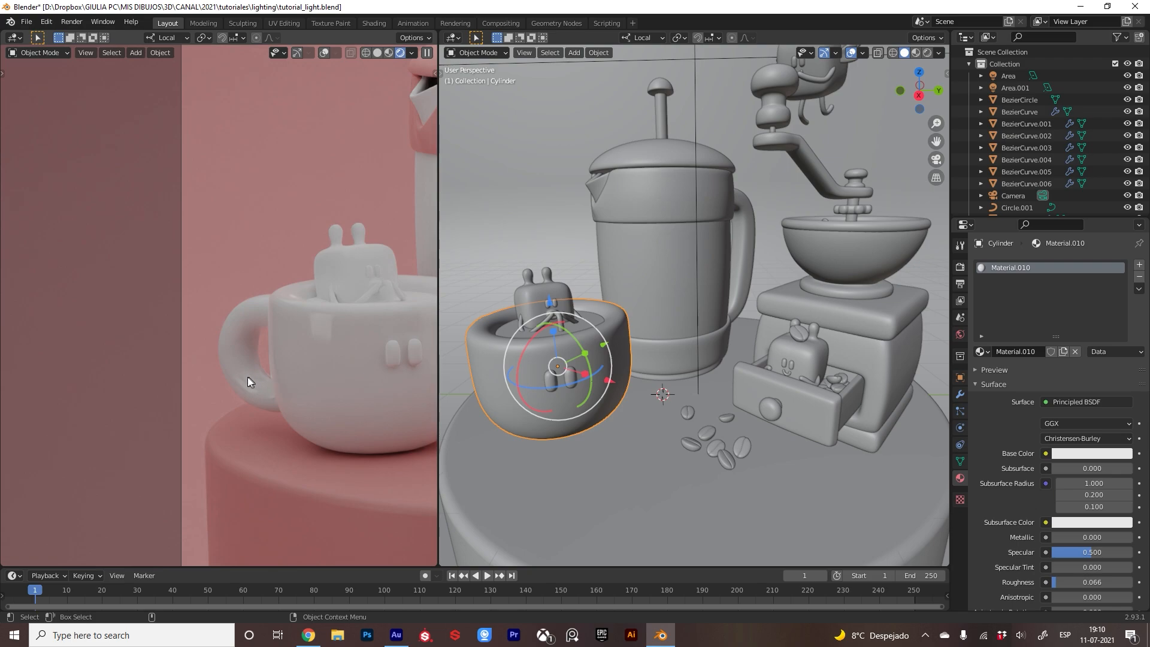
pyautogui.press('Home')
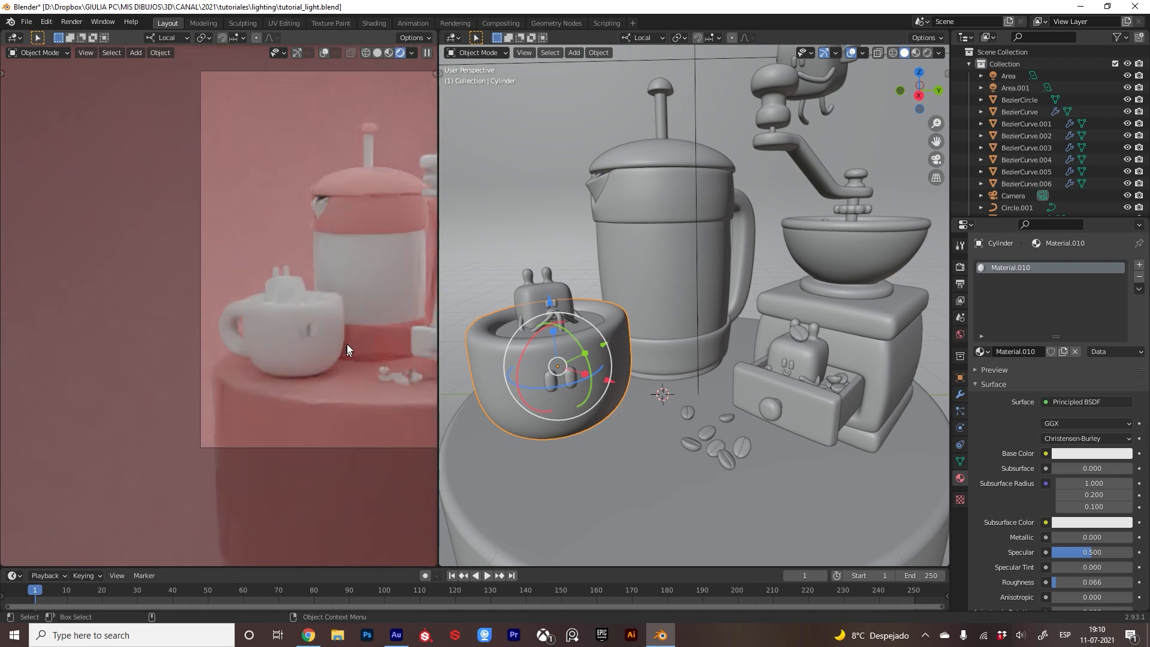
# Try darkening the shared base colour on the cup's eyes to near black, and undo the change
pyautogui.click(549, 381)
pyautogui.scroll(1, 745, 415)
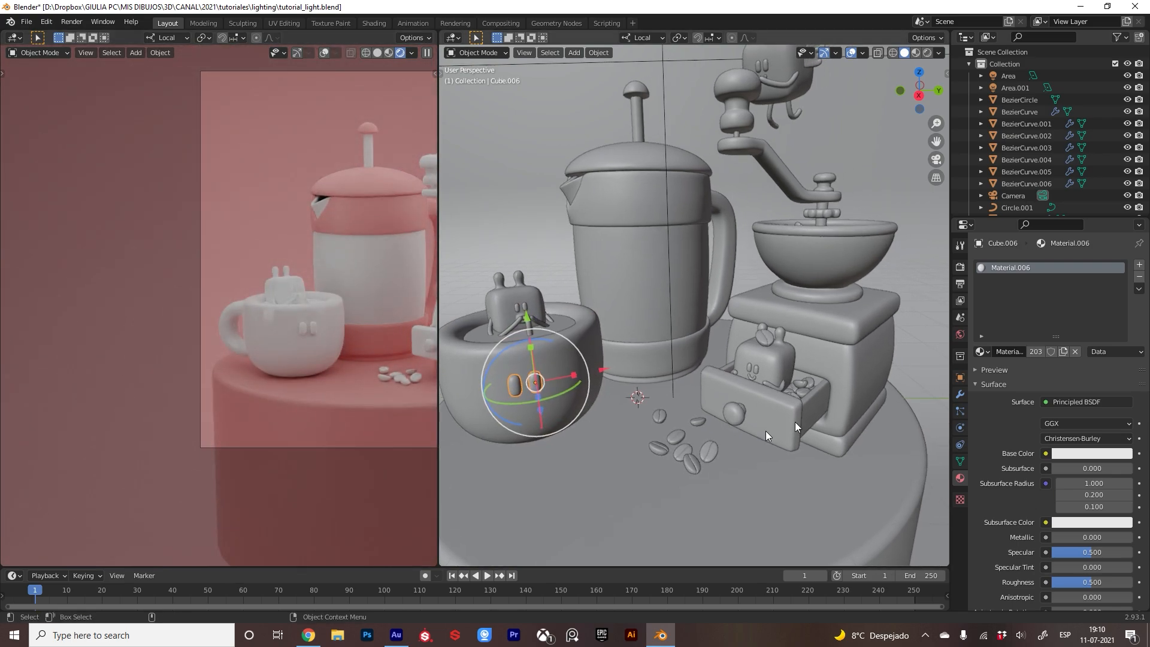
pyautogui.click(1076, 454)
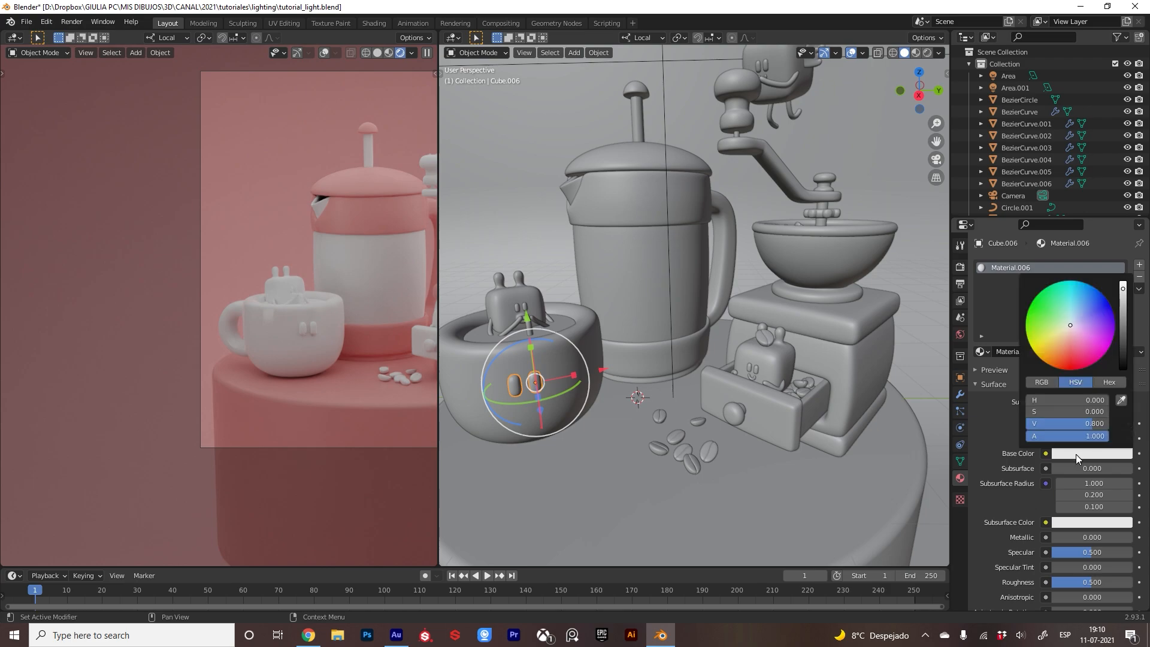
pyautogui.click(1125, 357)
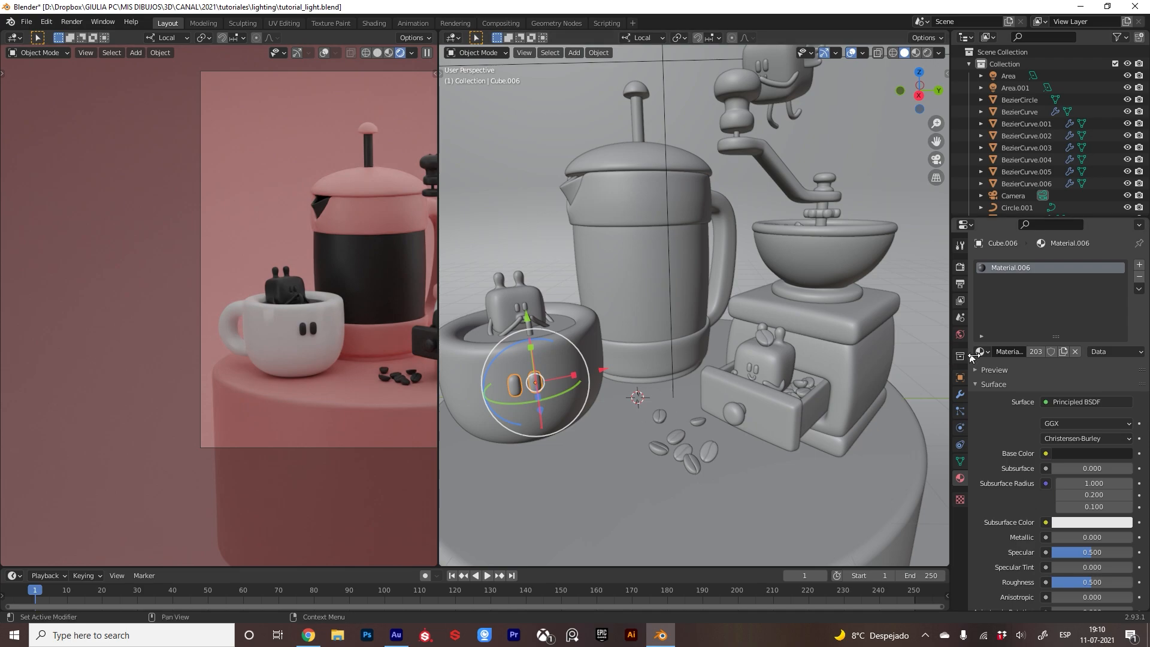
pyautogui.hotkey('ctrl', 'z')
# Remove the shared material from the cup's eyes and give them a new material of their own
pyautogui.click(535, 386)
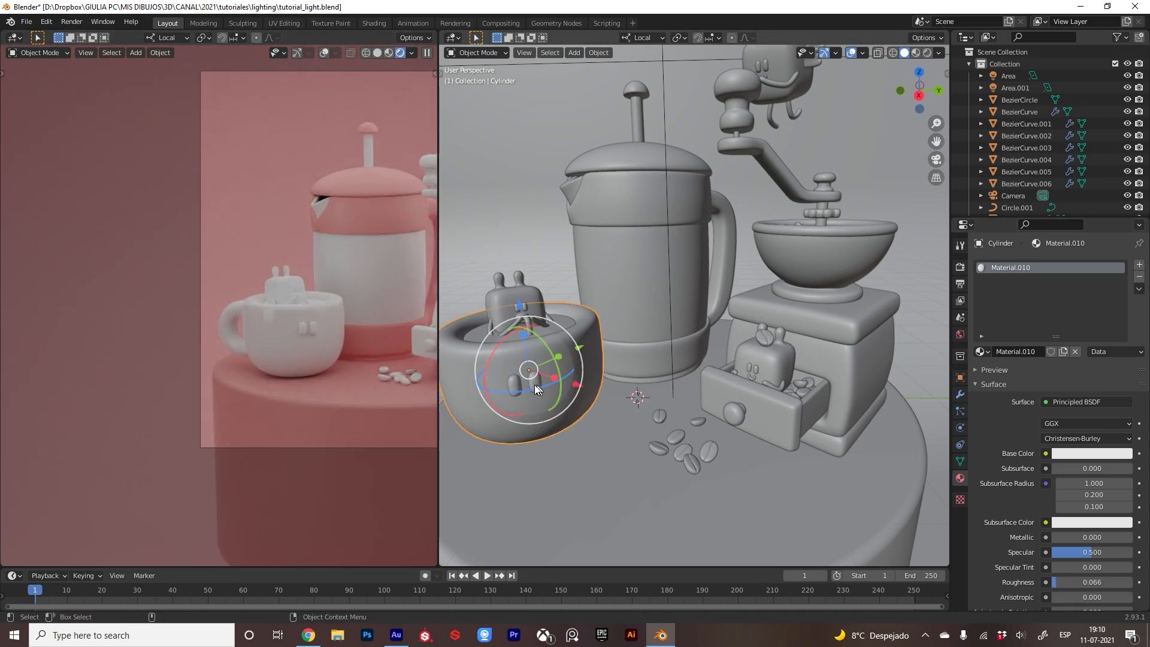
pyautogui.click(512, 384)
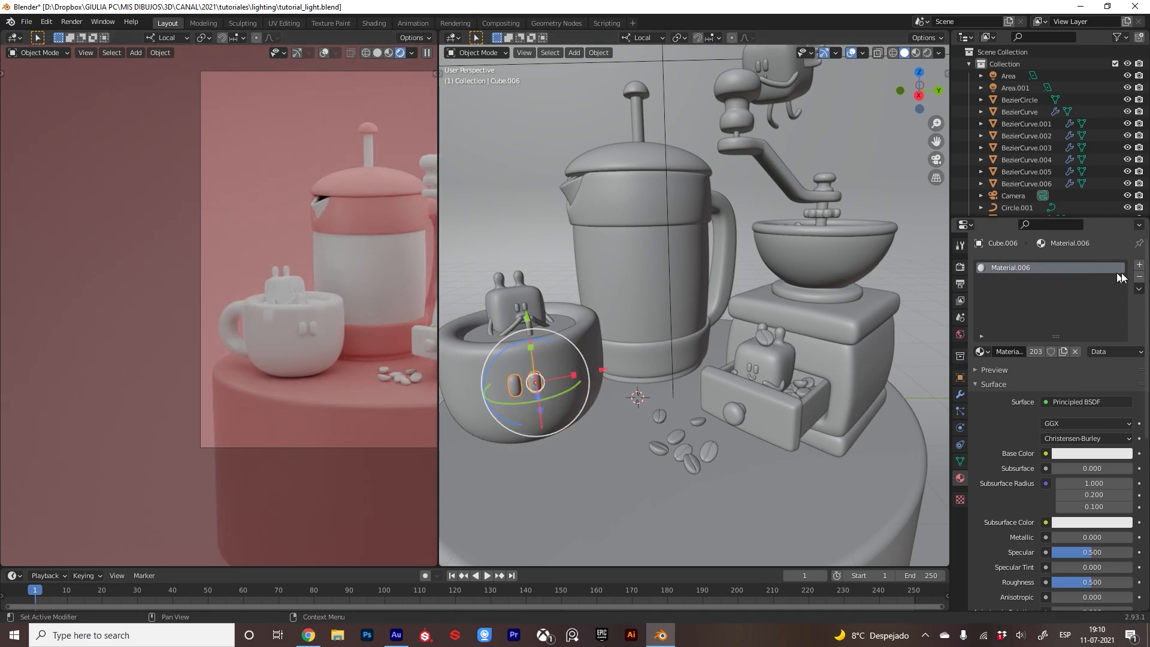
pyautogui.click(1139, 277)
pyautogui.click(517, 385)
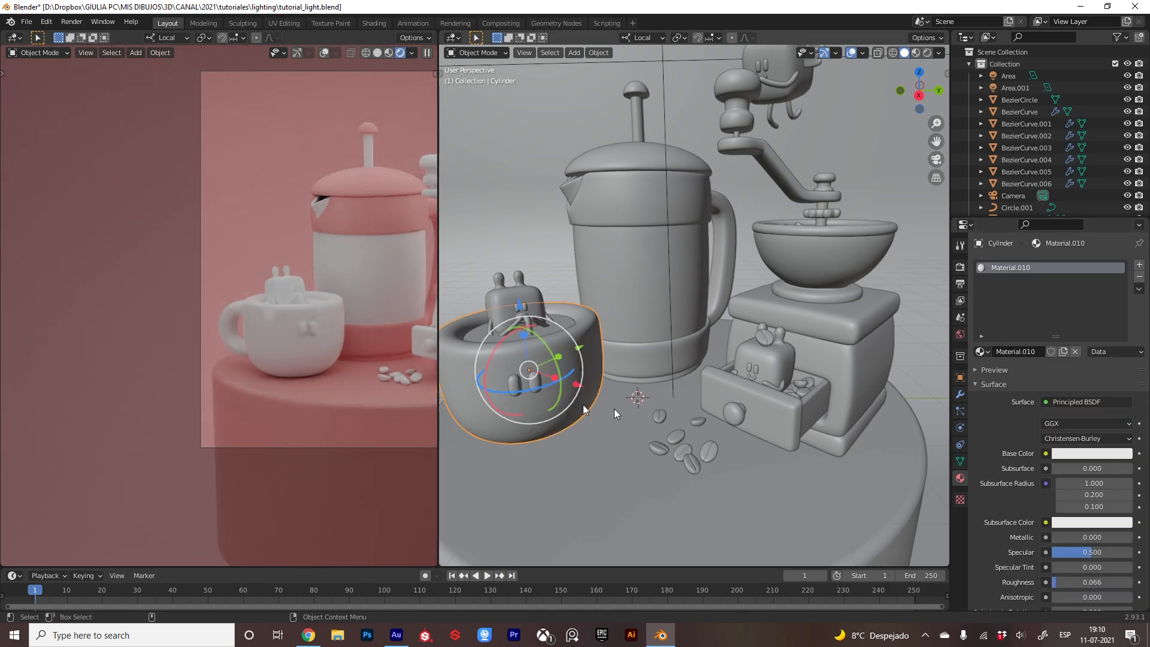
pyautogui.click(515, 389)
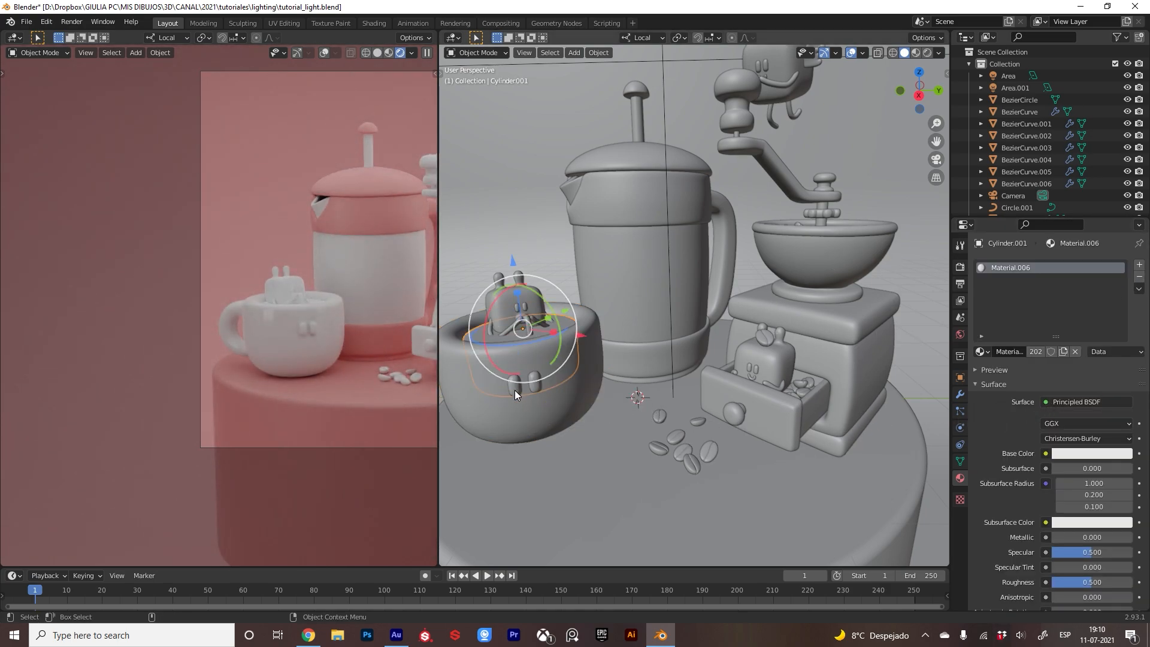
pyautogui.click(1029, 351)
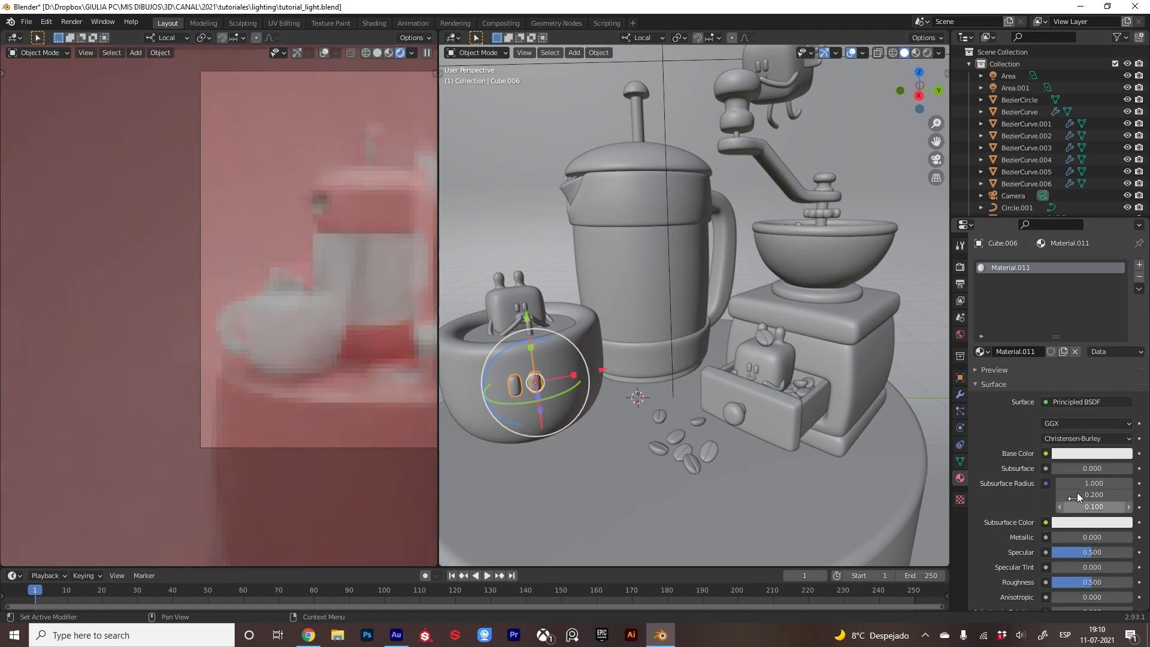
# Set the eye material's base colour to near black and its roughness to 0.301
pyautogui.click(1070, 456)
pyautogui.moveTo(1124, 356); pyautogui.dragTo(1121, 367)
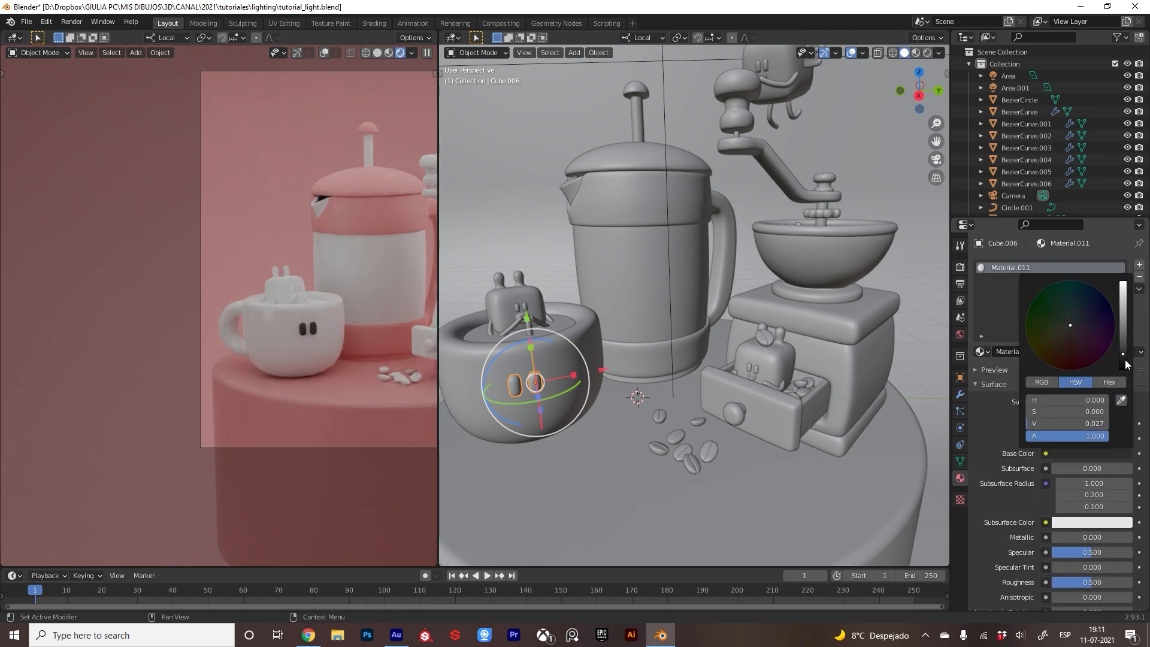
pyautogui.click(1125, 360)
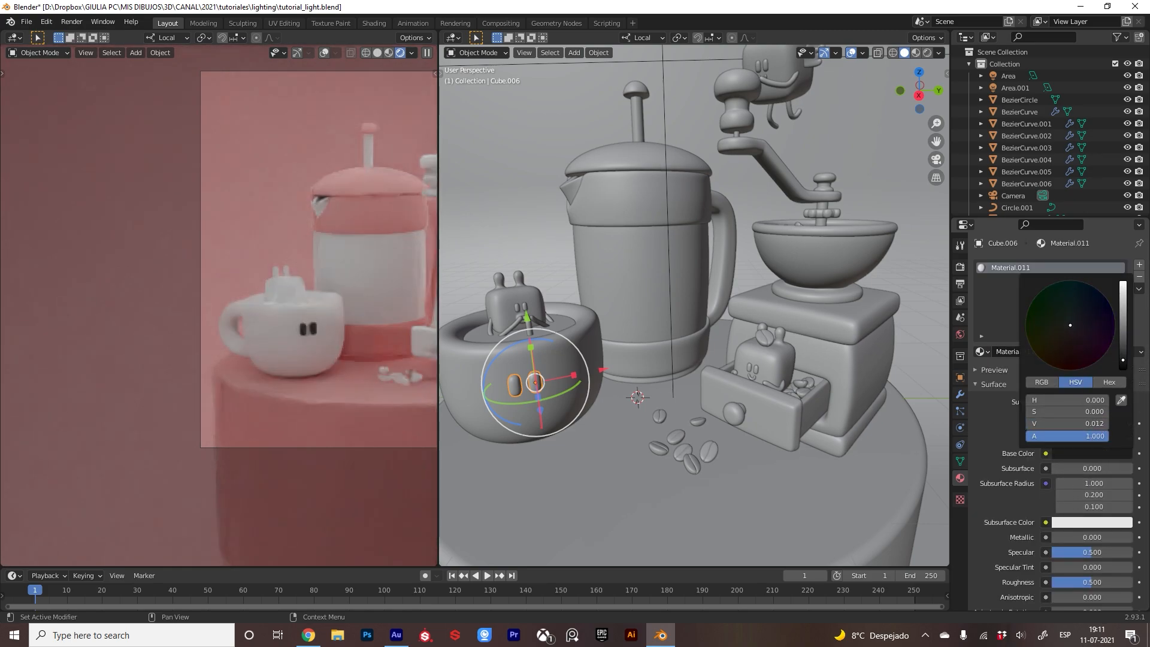
pyautogui.click(1124, 365)
pyautogui.click(1123, 367)
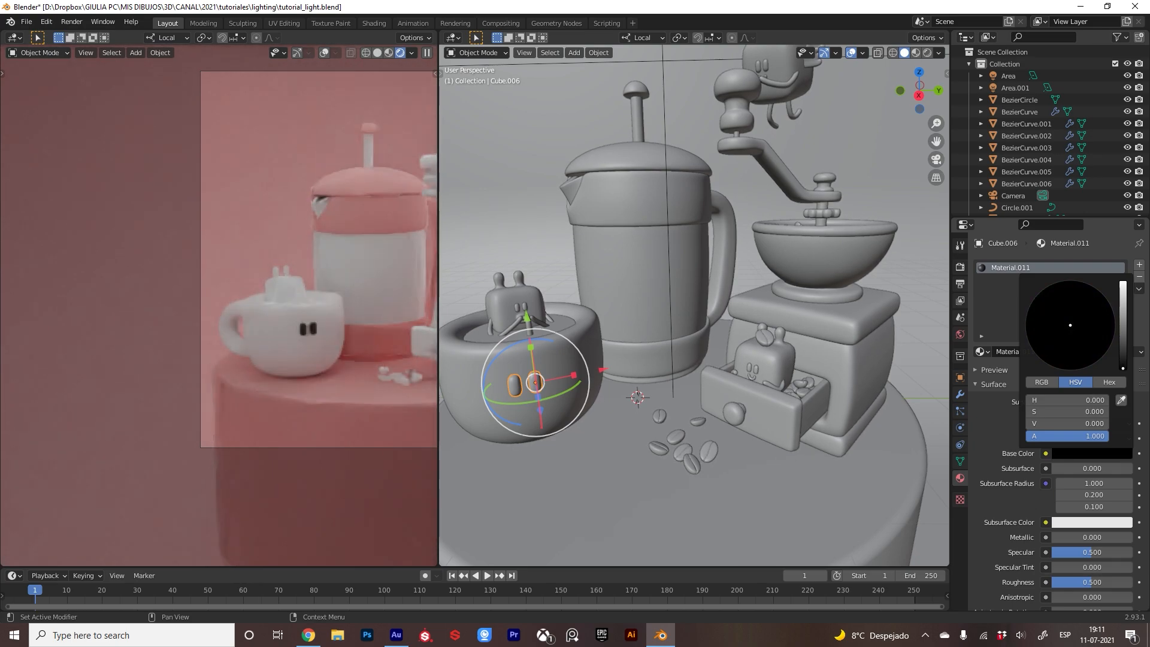
pyautogui.moveTo(1123, 366); pyautogui.dragTo(1123, 362)
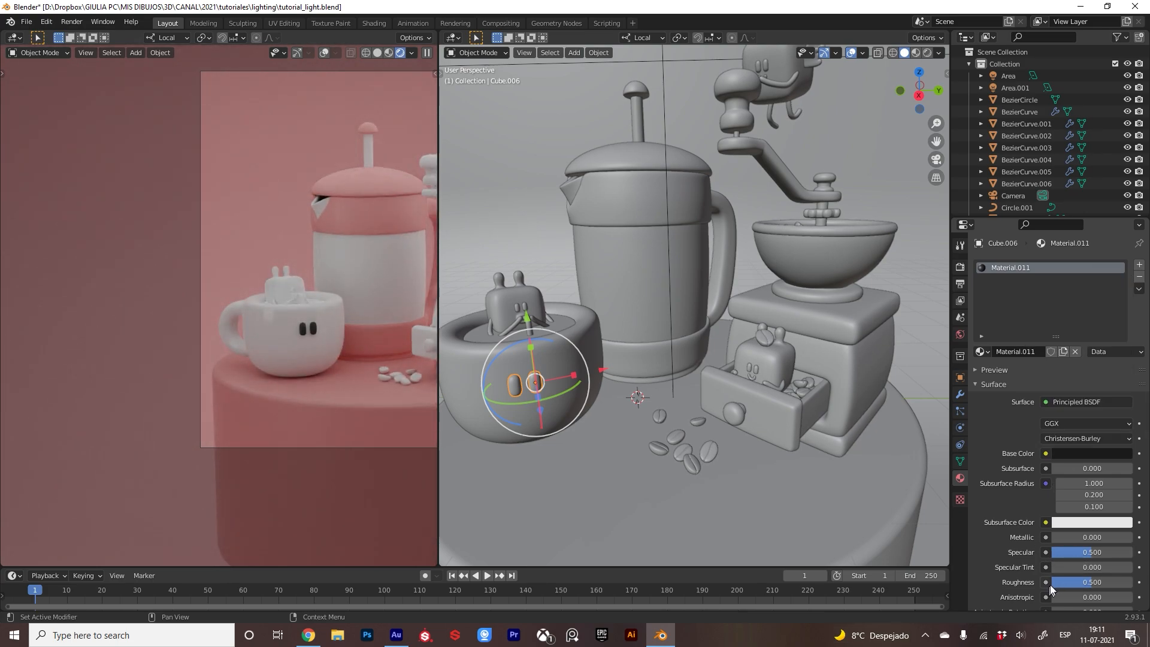
pyautogui.moveTo(1093, 582); pyautogui.dragTo(1077, 582)
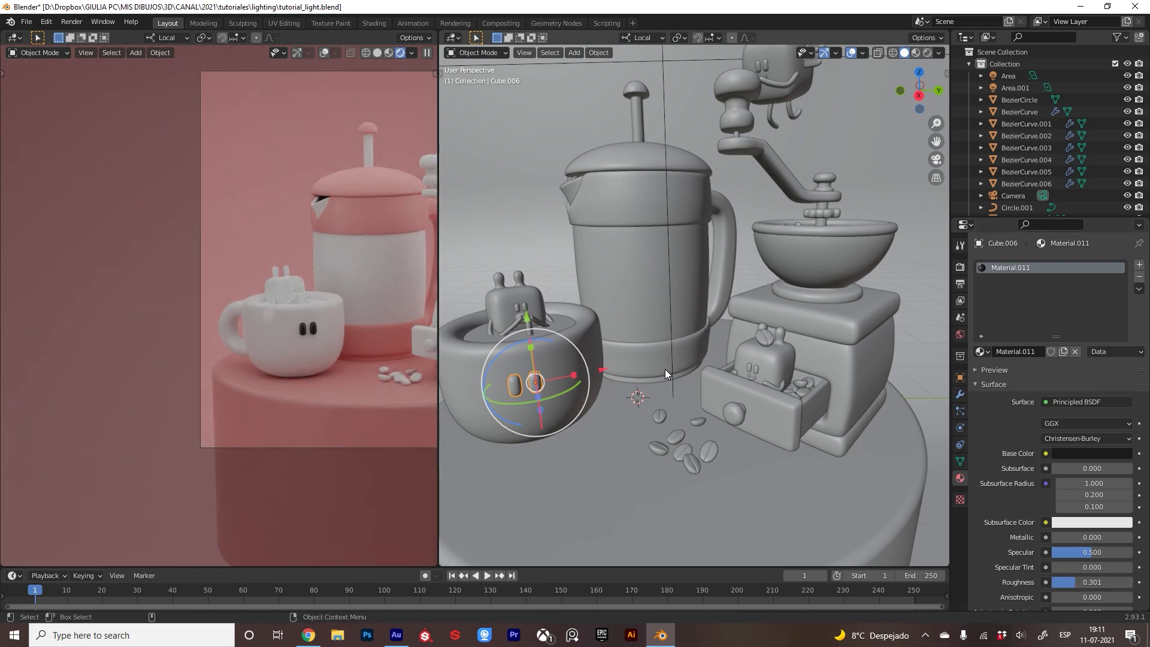
# Examine the grinder, French press and cup up close, and reframe the render view to show the whole composition
pyautogui.keyDown('shift'); pyautogui.moveTo(710, 316); pyautogui.dragTo(709, 362, button='middle'); pyautogui.keyUp('shift')
pyautogui.scroll(-5, 707, 377)
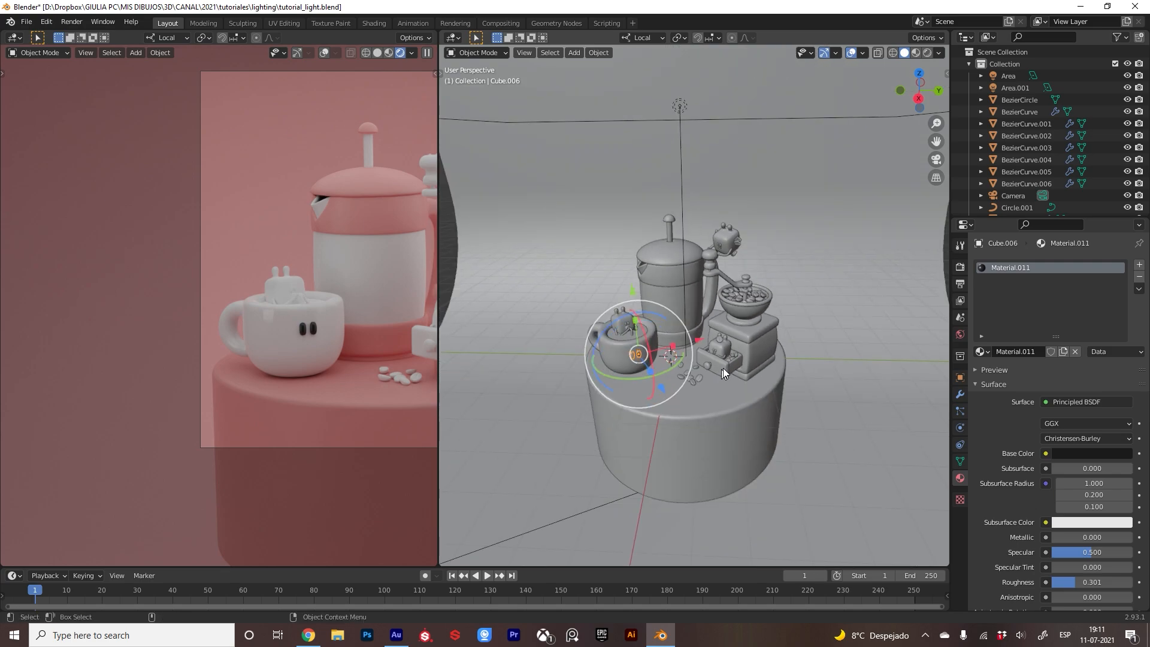
pyautogui.scroll(7, 753, 358)
pyautogui.scroll(1, 752, 358)
pyautogui.moveTo(722, 358); pyautogui.dragTo(721, 337, button='middle')
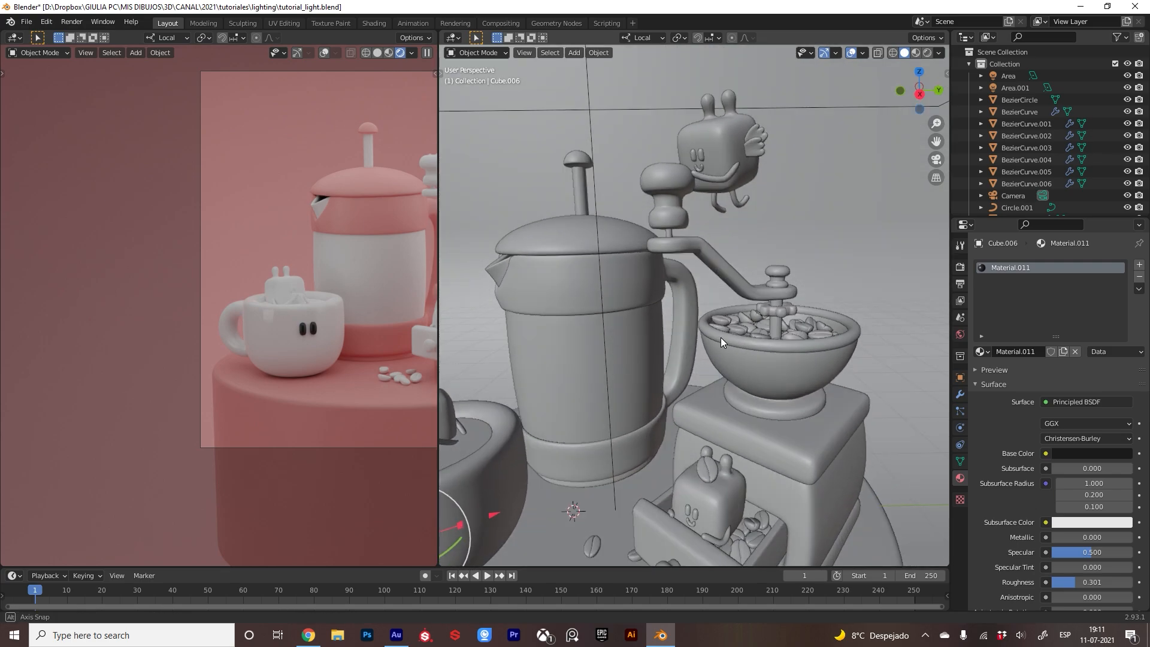
pyautogui.scroll(-1, 725, 353)
pyautogui.scroll(-2, 262, 332)
pyautogui.keyDown('shift'); pyautogui.moveTo(336, 316); pyautogui.dragTo(228, 313, button='middle'); pyautogui.keyUp('shift')
pyautogui.scroll(3, 229, 333)
pyautogui.scroll(-4, 229, 333)
pyautogui.scroll(-10, 668, 387)
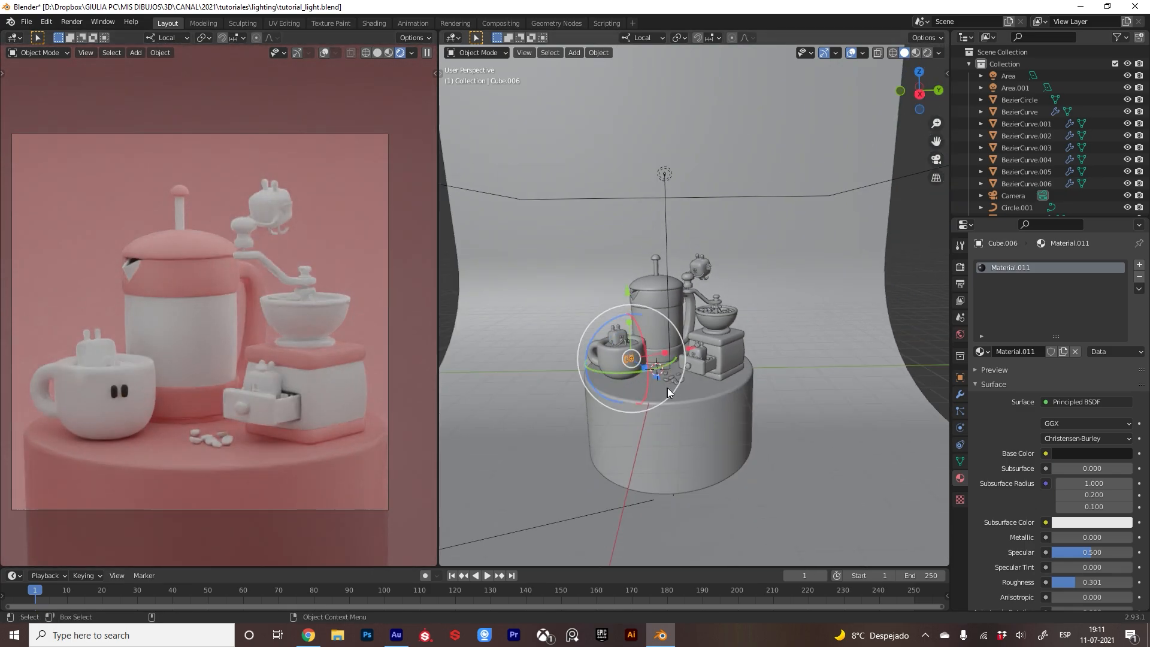
# Review how the lights, camera and curved backdrop are placed around the podium
pyautogui.moveTo(671, 385)
pyautogui.mouseDown(button='middle')
pyautogui.moveTo(599, 390)
pyautogui.moveTo(652, 386)
pyautogui.mouseUp(button='middle')
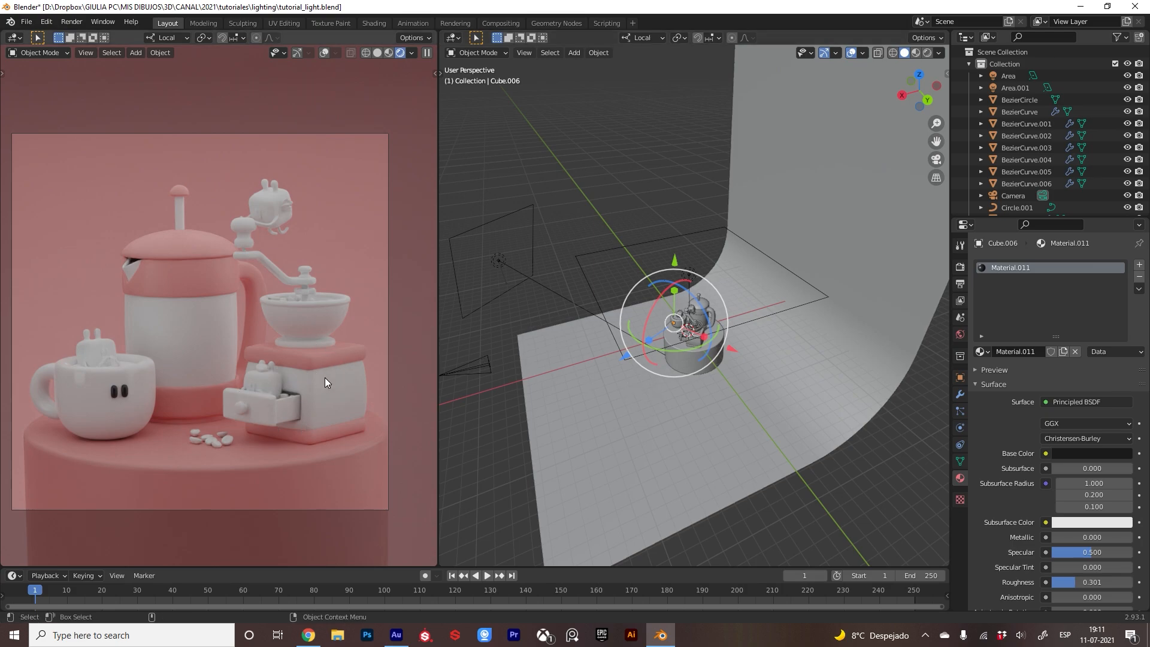
pyautogui.keyDown('alt'); pyautogui.moveTo(760, 358); pyautogui.dragTo(859, 332); pyautogui.keyUp('alt')
pyautogui.scroll(10, 676, 358)
pyautogui.keyDown('alt'); pyautogui.moveTo(698, 414); pyautogui.dragTo(696, 426, button='middle'); pyautogui.keyUp('alt')
pyautogui.scroll(-10, 729, 286)
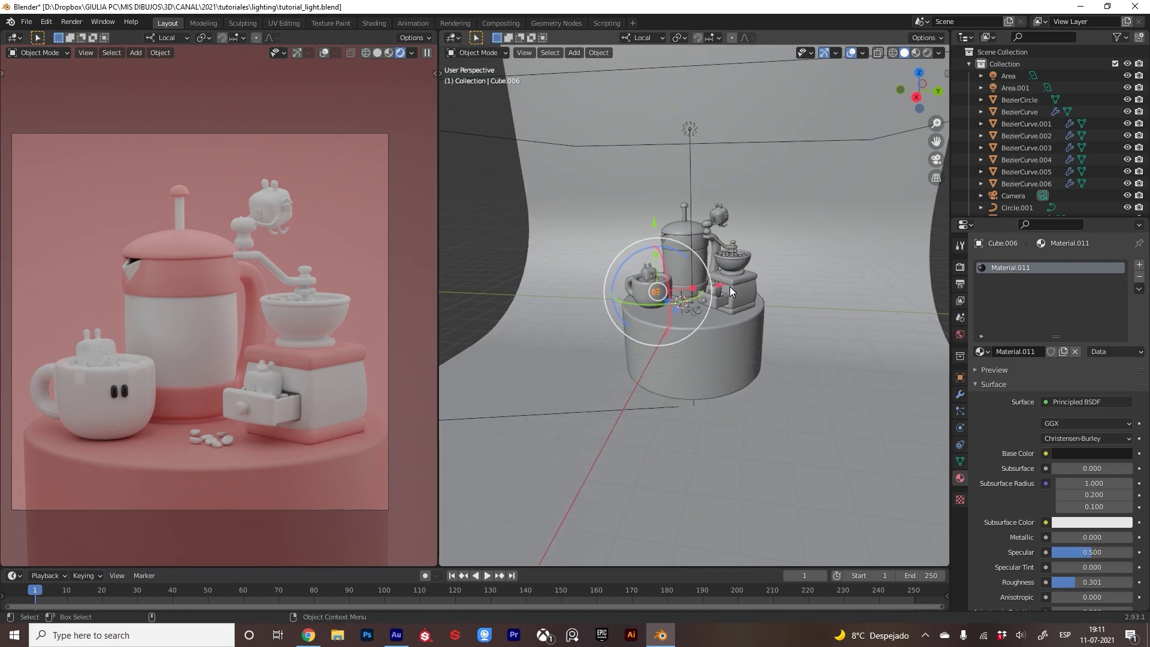
pyautogui.moveTo(730, 286); pyautogui.dragTo(766, 336, button='middle')
pyautogui.scroll(3, 766, 335)
pyautogui.scroll(-5, 721, 304)
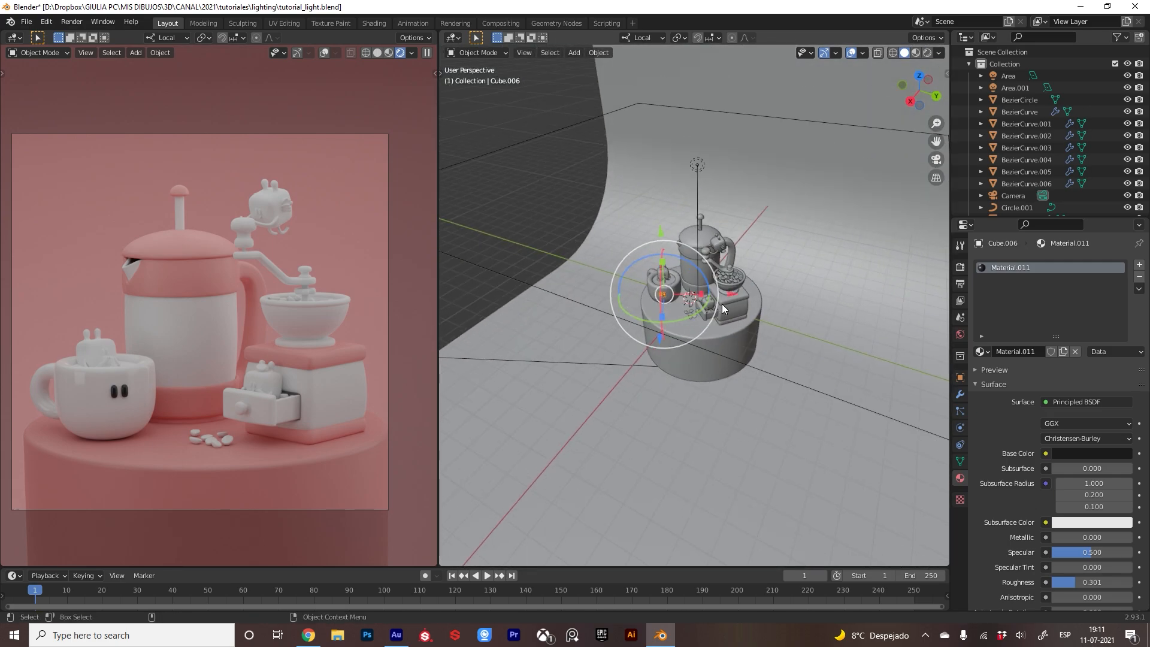
# Try moving the side area light along its local Z axis close to the podium and raising it slightly
pyautogui.click(518, 304)
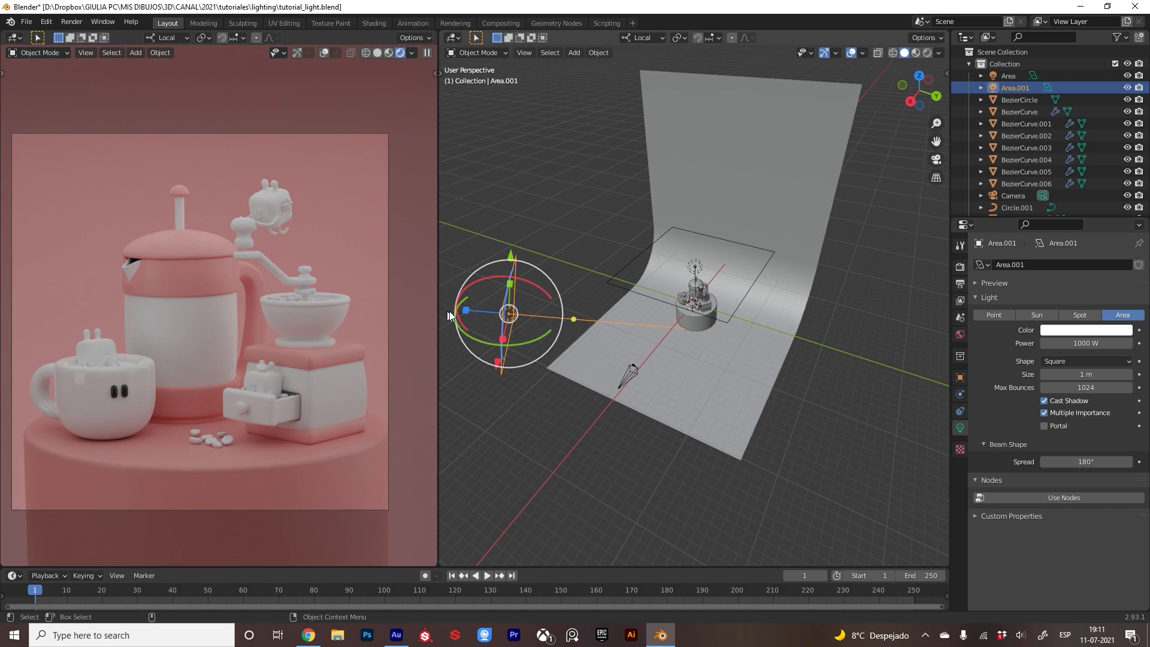
pyautogui.keyDown('alt'); pyautogui.moveTo(518, 304); pyautogui.dragTo(527, 285); pyautogui.keyUp('alt')
pyautogui.press('g')
pyautogui.press('z')
pyautogui.press('z')
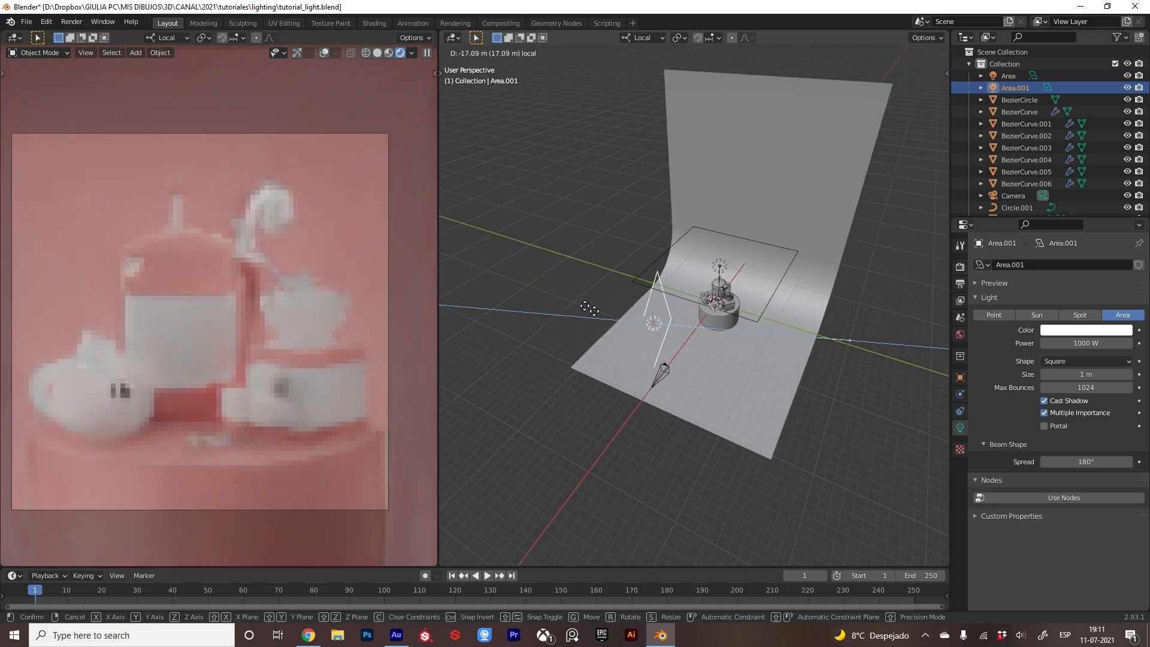
pyautogui.keyDown('alt'); pyautogui.moveTo(715, 302); pyautogui.dragTo(811, 276); pyautogui.keyUp('alt')
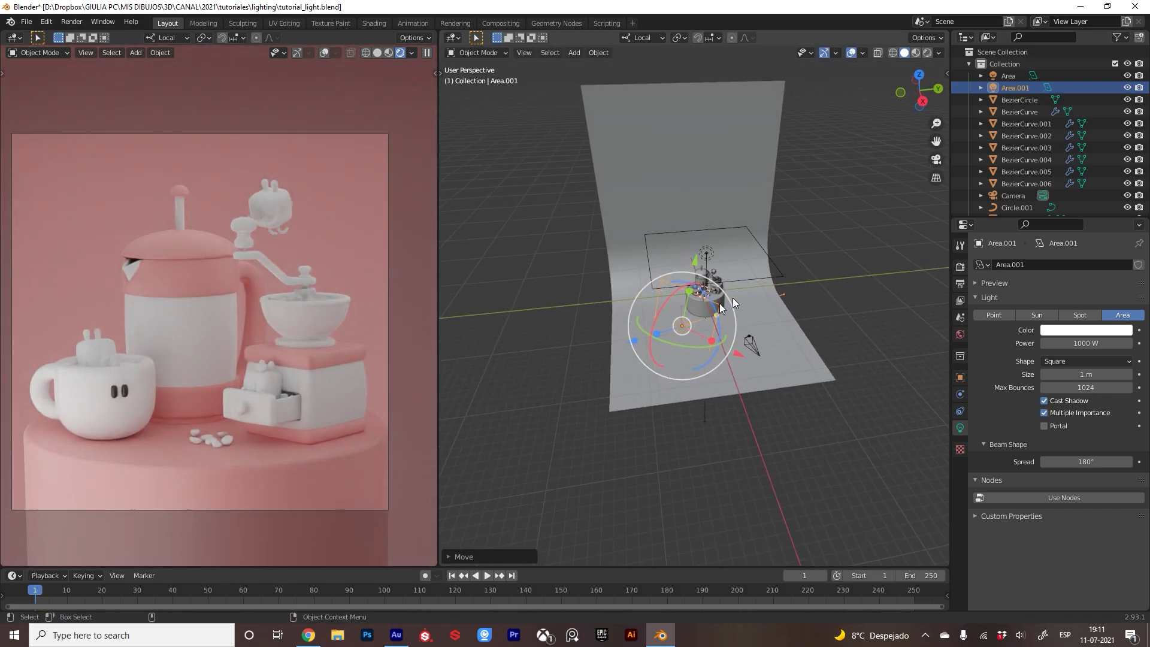
pyautogui.moveTo(692, 264); pyautogui.dragTo(698, 236)
# Try scaling the side area light down in two passes to compare how the shadows sharpen in the render
pyautogui.press('s')
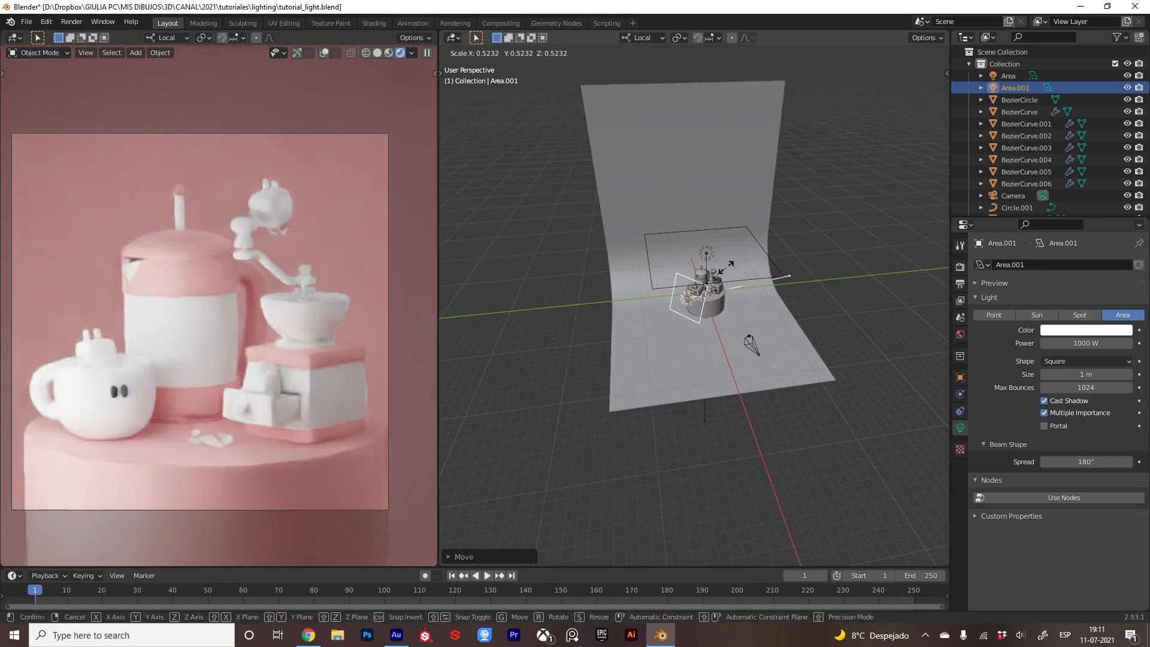
pyautogui.click(724, 305)
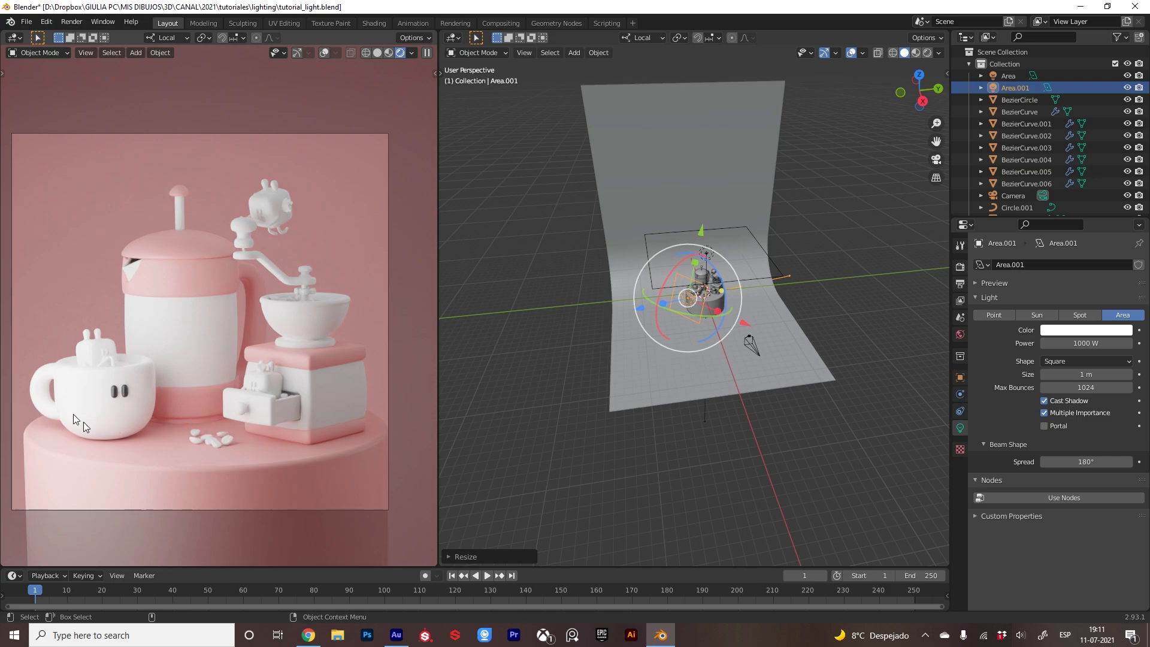
pyautogui.moveTo(828, 250); pyautogui.dragTo(713, 336, button='middle')
pyautogui.scroll(5, 741, 246)
pyautogui.moveTo(741, 246); pyautogui.dragTo(687, 286, button='middle')
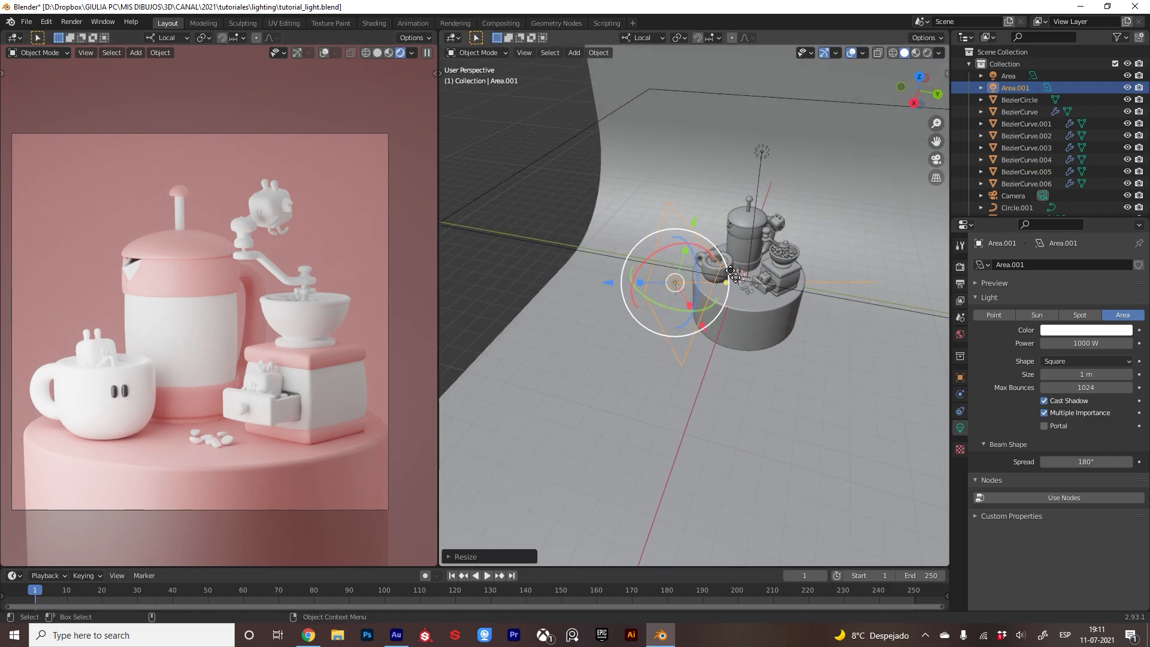
pyautogui.moveTo(803, 247); pyautogui.dragTo(745, 268, button='middle')
pyautogui.press('s')
pyautogui.click(742, 257)
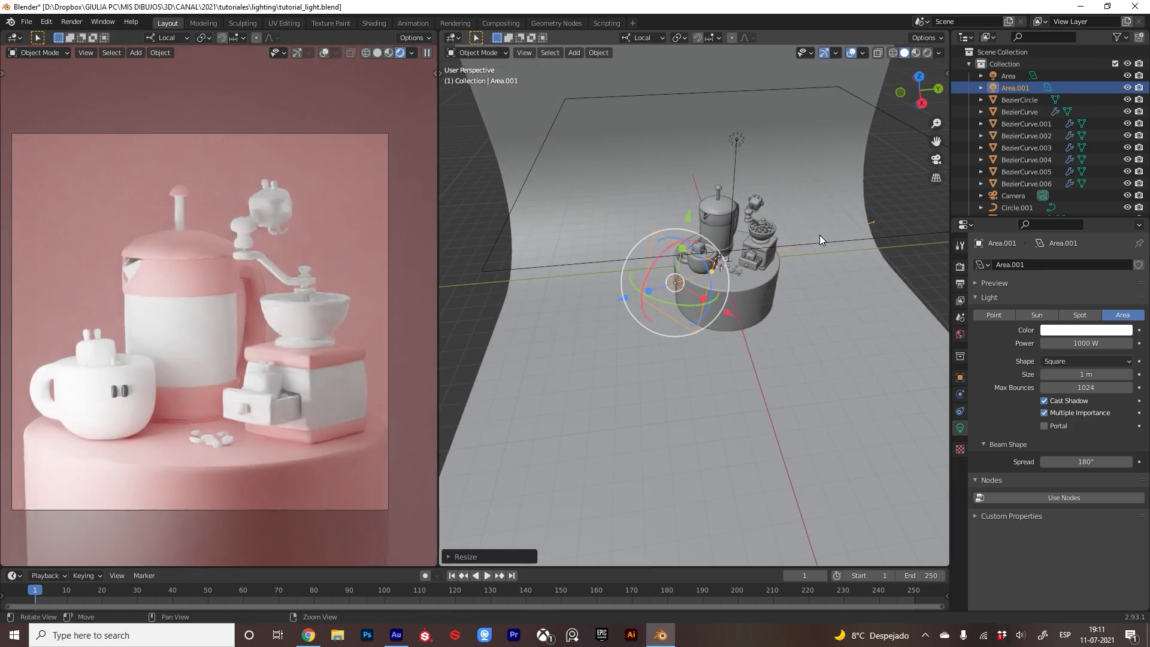
# Try raising the shrunken area light beside the cup, and undo the light's moves and resizes back to its original distant placement
pyautogui.moveTo(819, 235); pyautogui.dragTo(742, 237, button='middle')
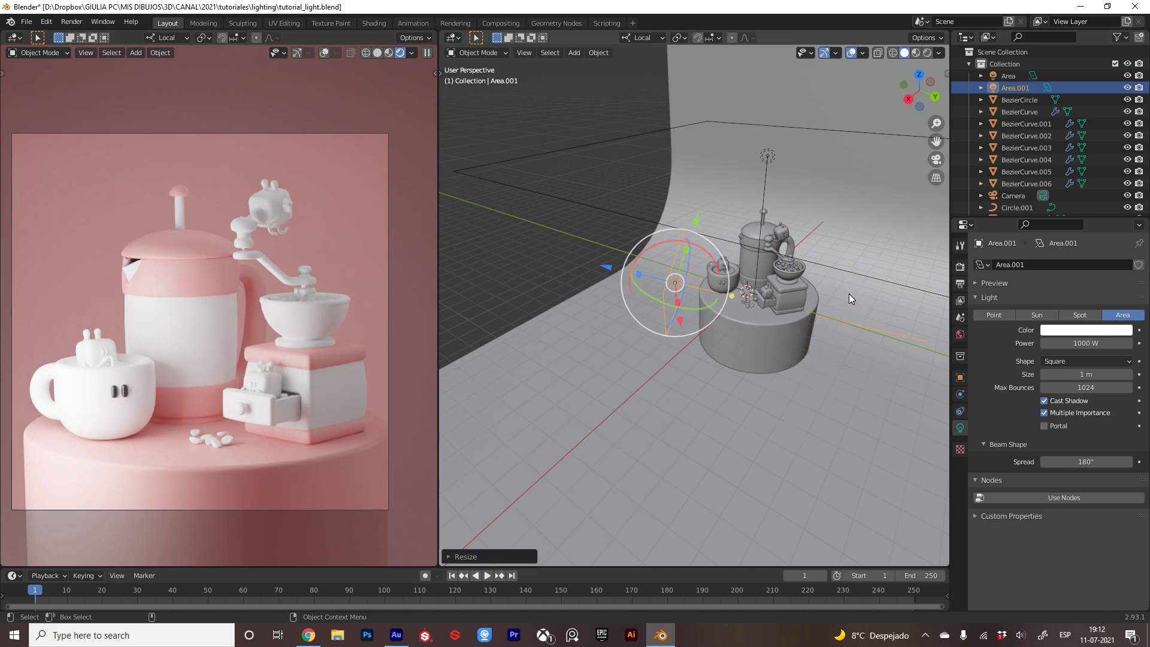
pyautogui.moveTo(849, 294); pyautogui.dragTo(801, 261, button='middle')
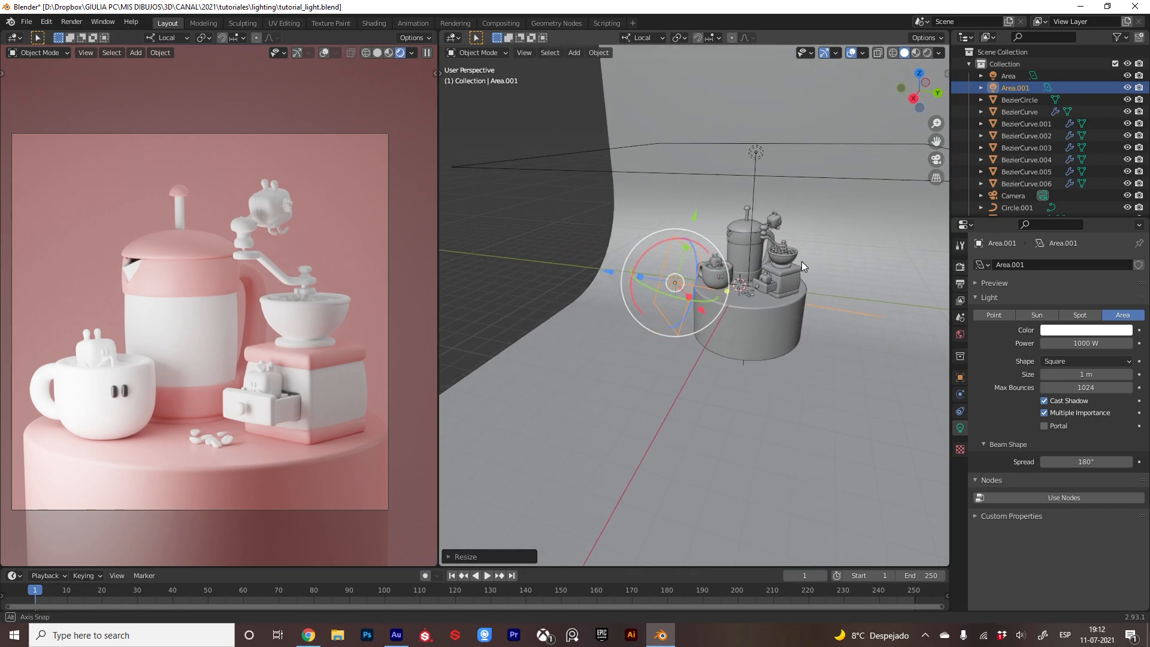
pyautogui.press('g')
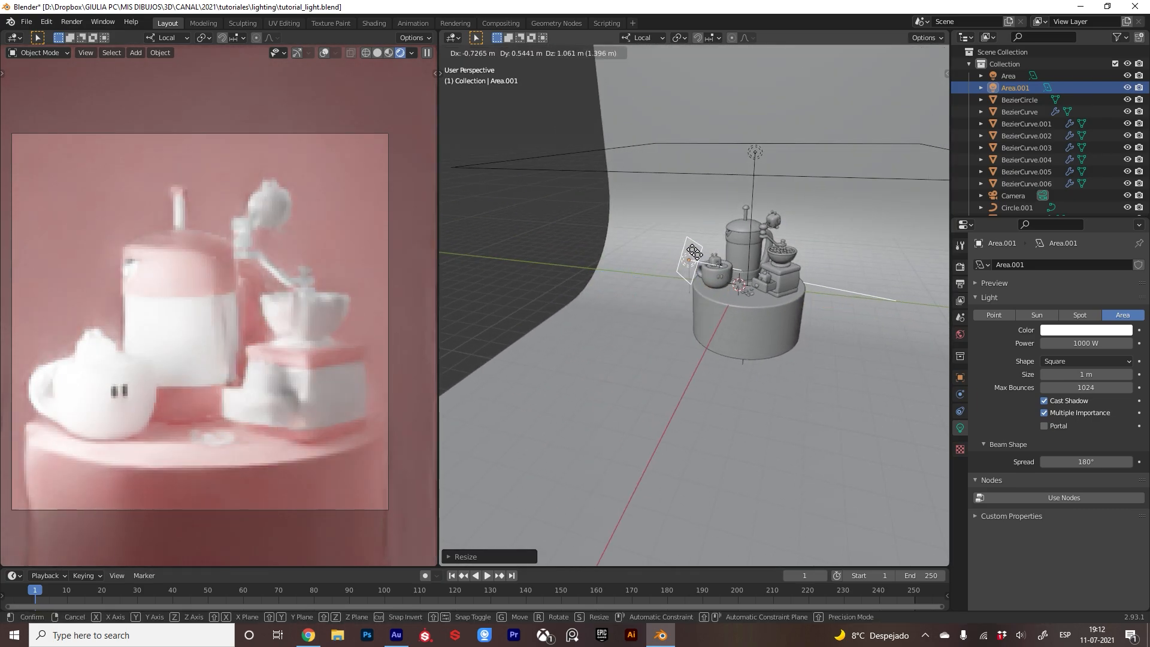
pyautogui.click(693, 255)
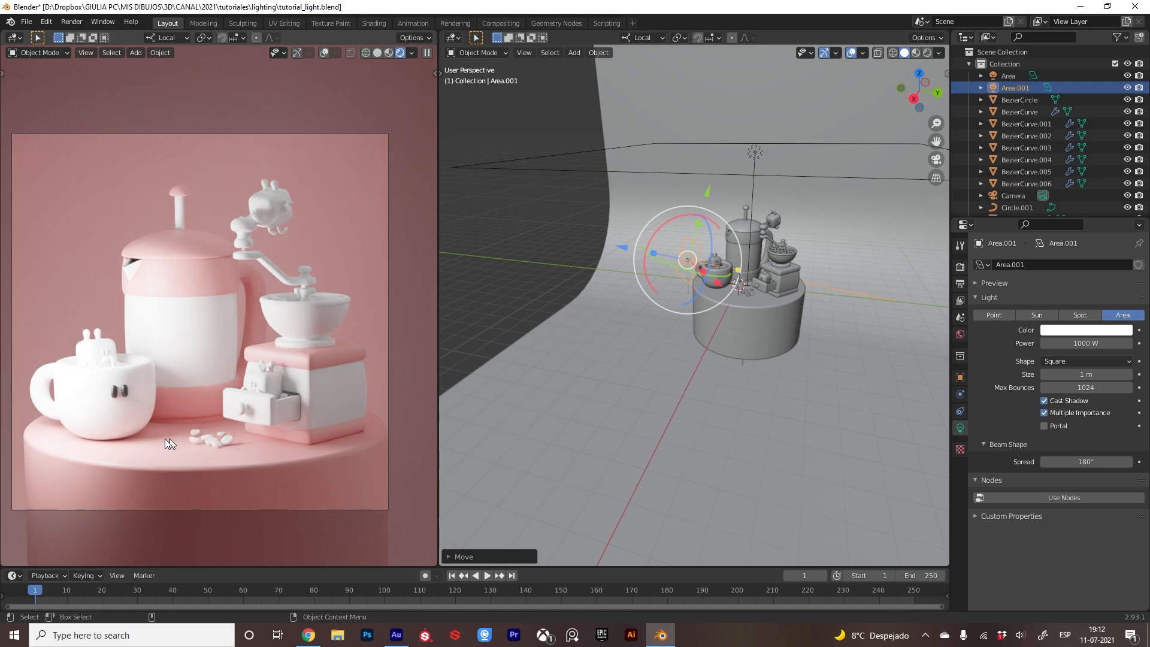
pyautogui.hotkey('ctrl', 'z')
pyautogui.hotkey('ctrl', 'z')
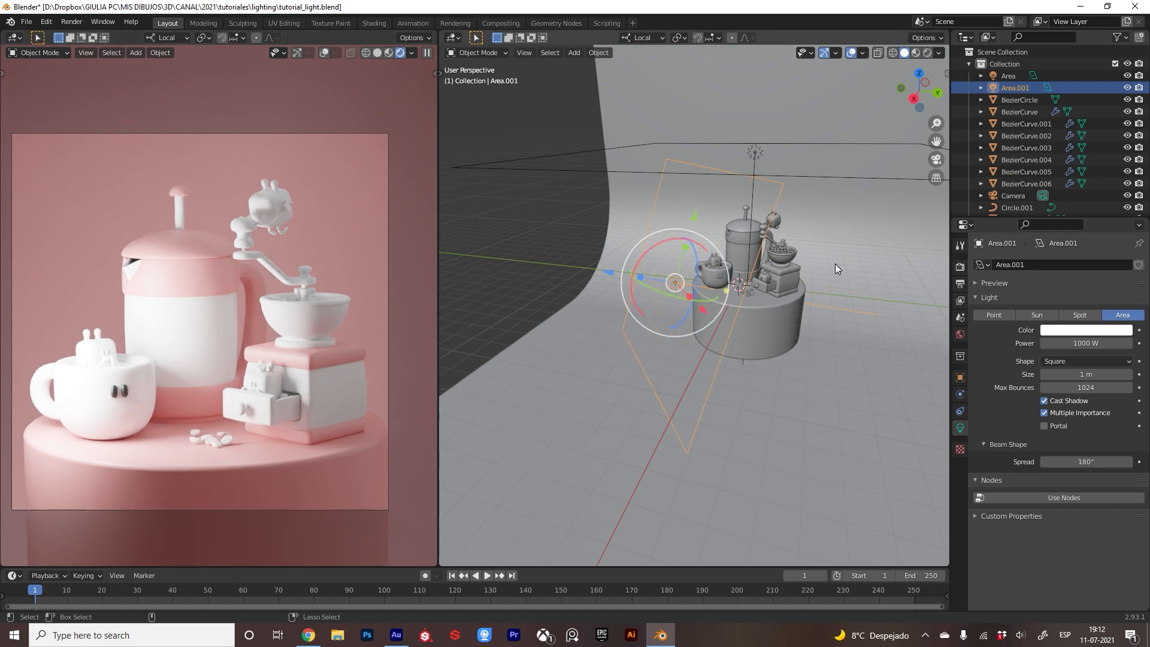
pyautogui.scroll(-5, 835, 263)
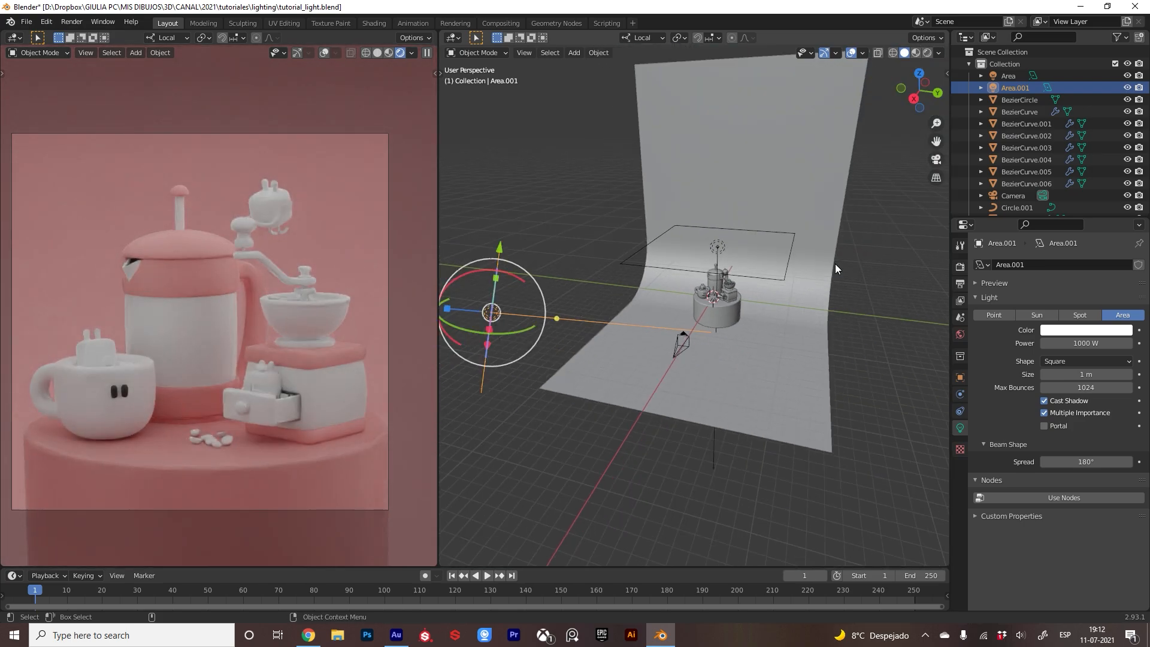
# Try enlarging the side area light at its original distance from the podium, and undo the resize
pyautogui.moveTo(835, 264); pyautogui.dragTo(626, 392, button='middle')
pyautogui.press('s')
pyautogui.click(781, 261)
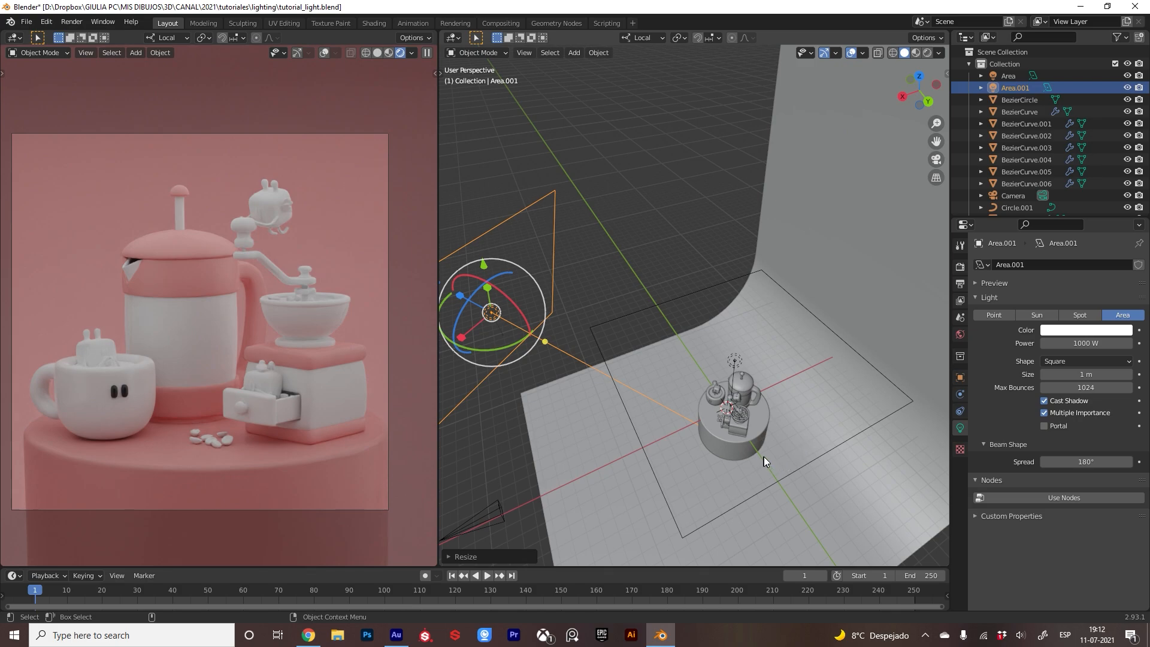
pyautogui.moveTo(764, 456); pyautogui.dragTo(773, 431, button='middle')
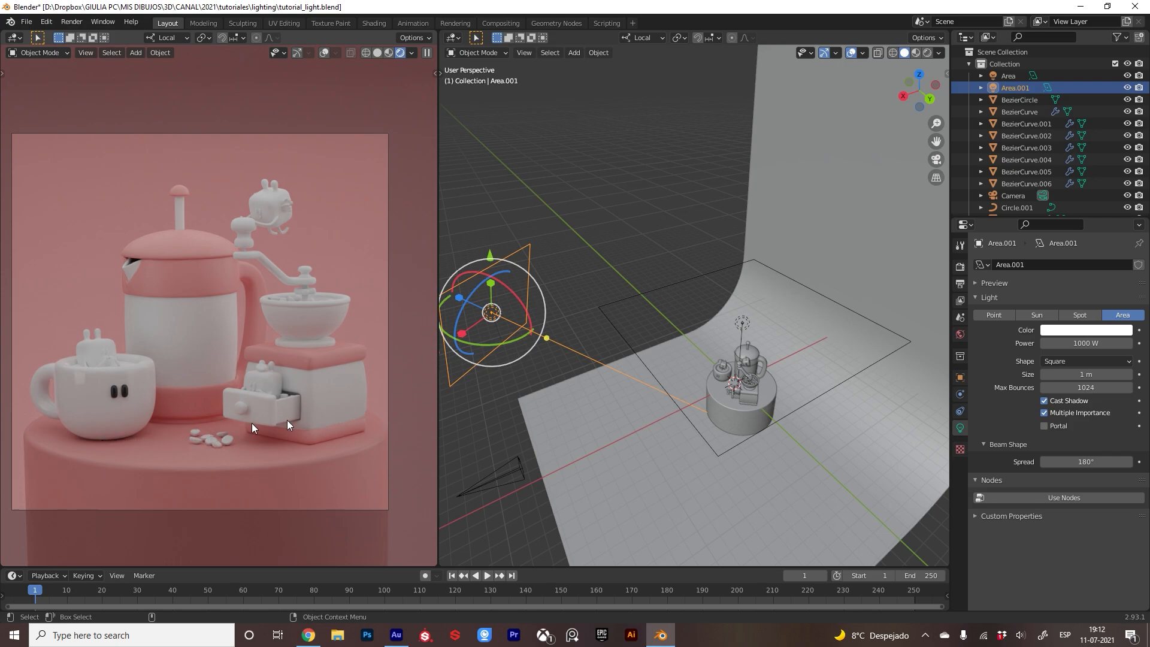
# Set the side area light's power to 1500 W
pyautogui.moveTo(787, 352); pyautogui.dragTo(761, 323, button='middle')
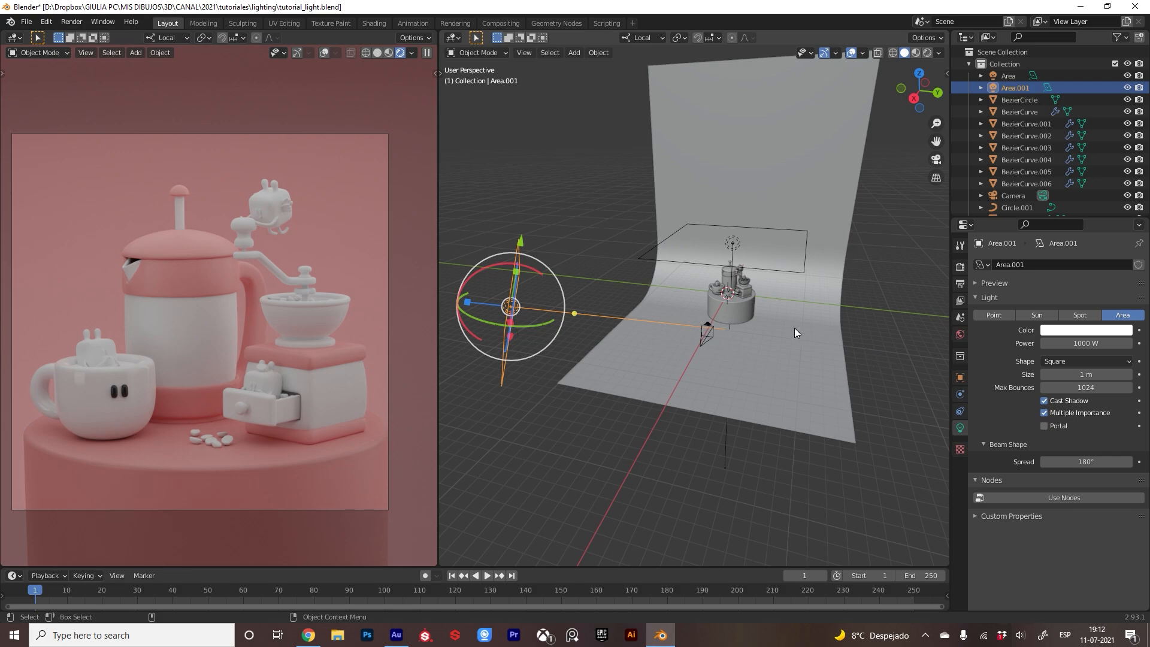
pyautogui.keyDown('shift'); pyautogui.moveTo(788, 319); pyautogui.dragTo(767, 339, button='middle'); pyautogui.keyUp('shift')
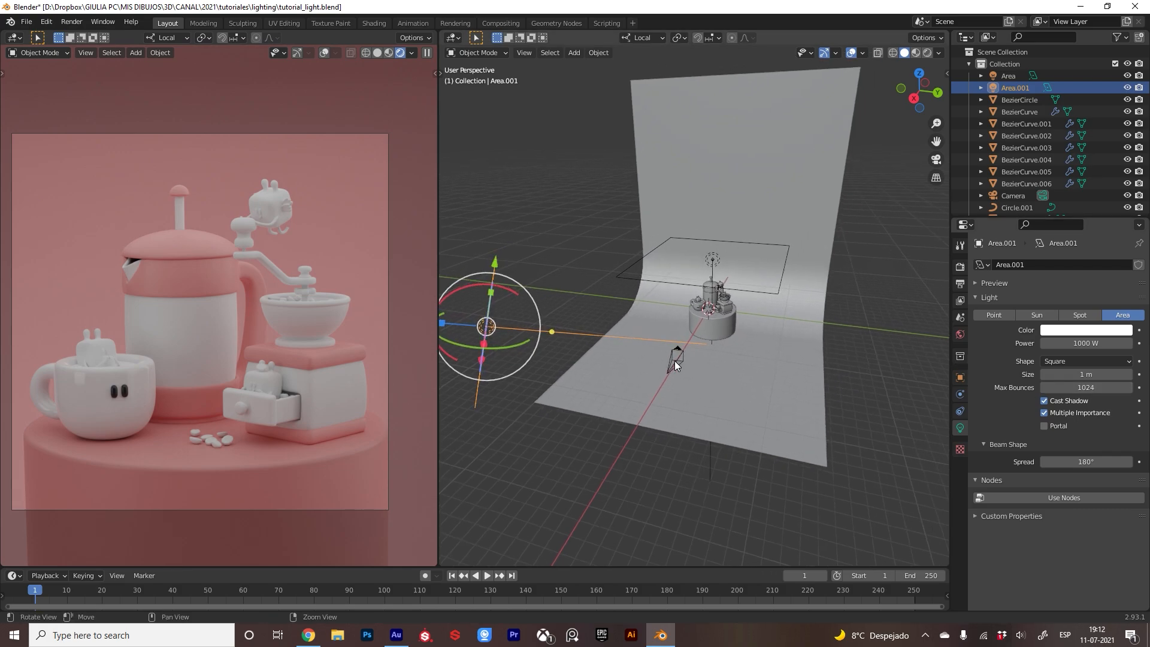
pyautogui.click(1096, 343)
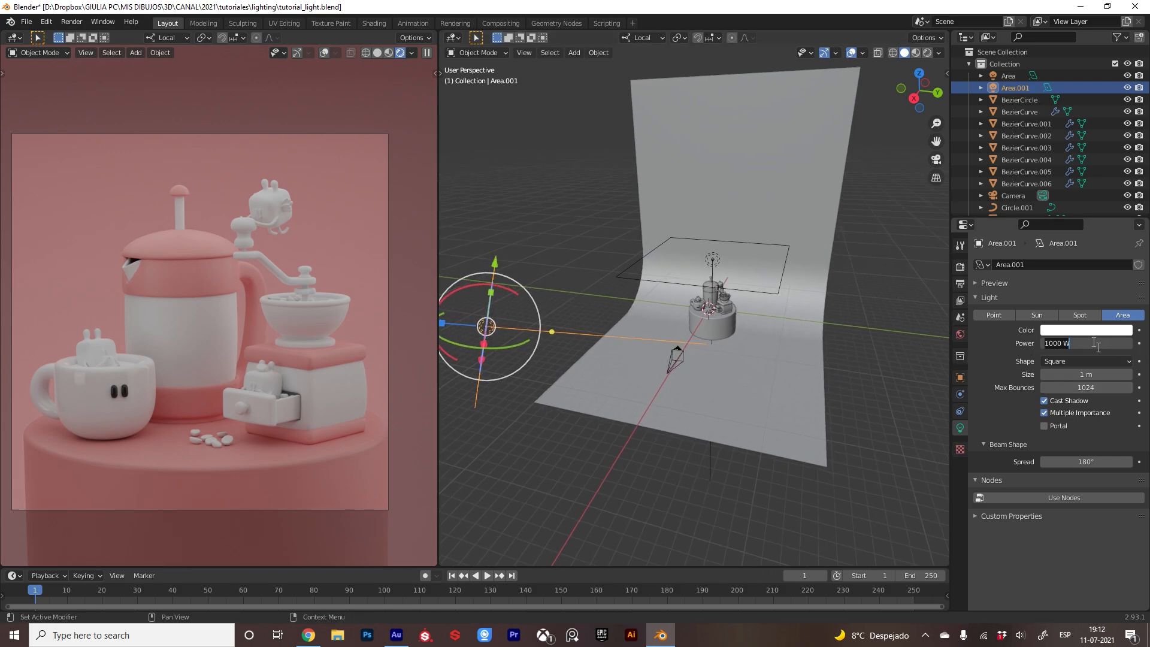
pyautogui.write('15')
pyautogui.press('Return')
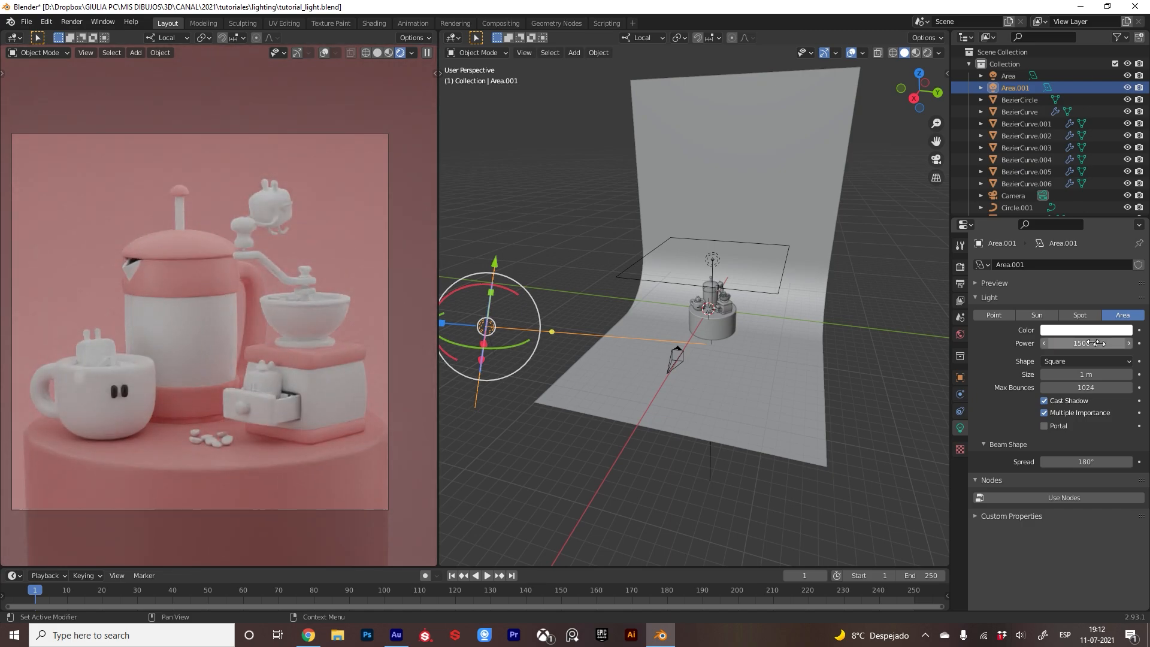
# Remove the shared material from the small character sitting in the cup and give it a new material of its own
pyautogui.moveTo(769, 336); pyautogui.dragTo(806, 325, button='middle')
pyautogui.scroll(10, 807, 325)
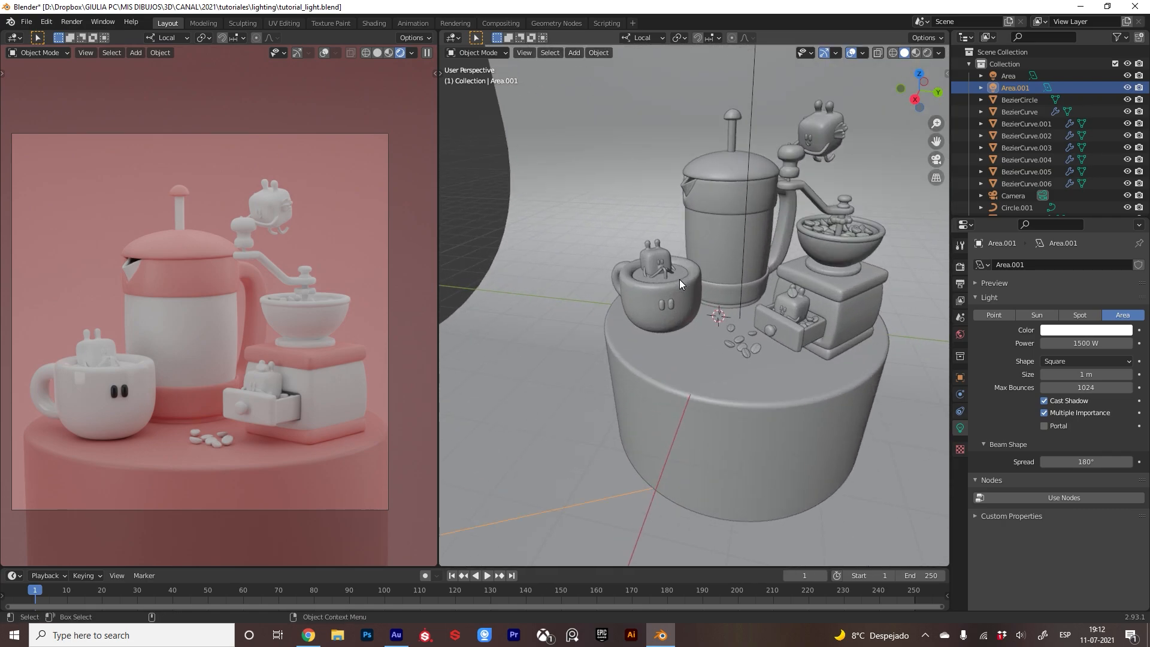
pyautogui.moveTo(593, 263); pyautogui.dragTo(624, 268, button='middle')
pyautogui.click(624, 268)
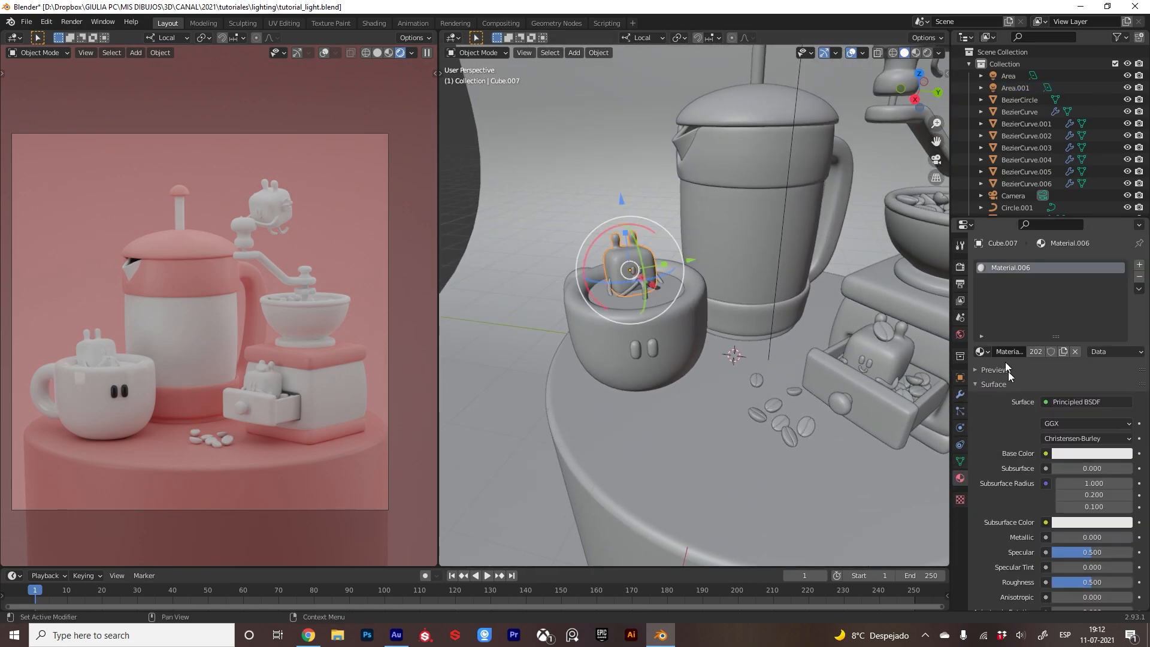
pyautogui.click(1075, 352)
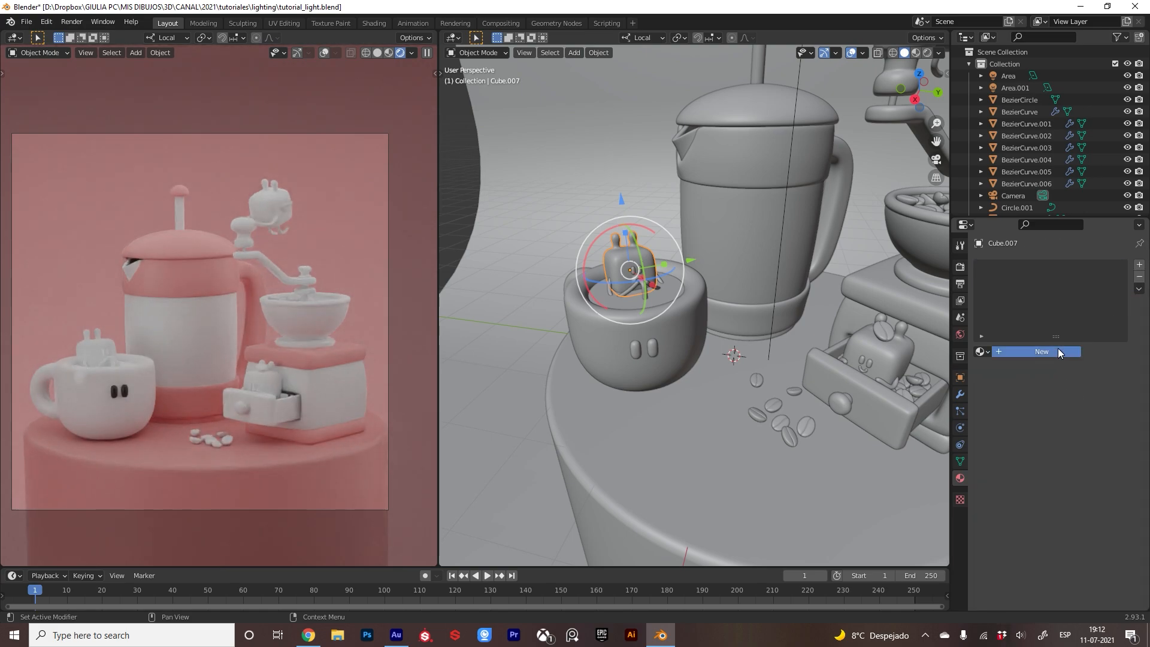
pyautogui.click(1058, 347)
# Set the cup character's base colour to a pale cream and its subsurface amount to 0.118
pyautogui.click(1084, 453)
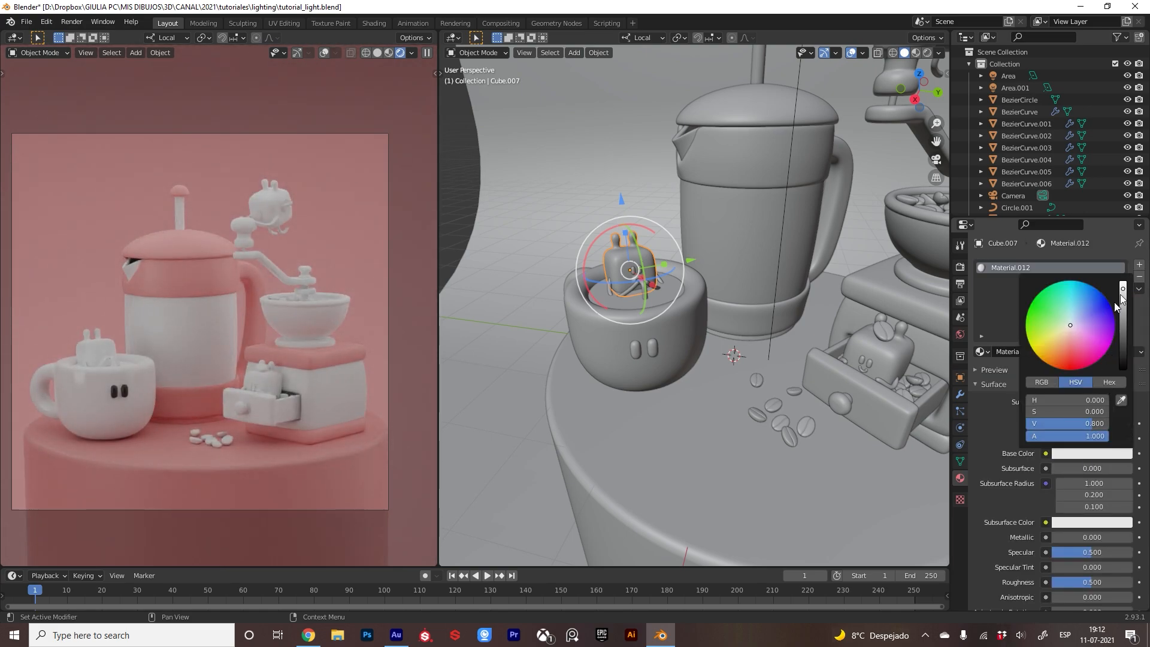
pyautogui.click(1068, 328)
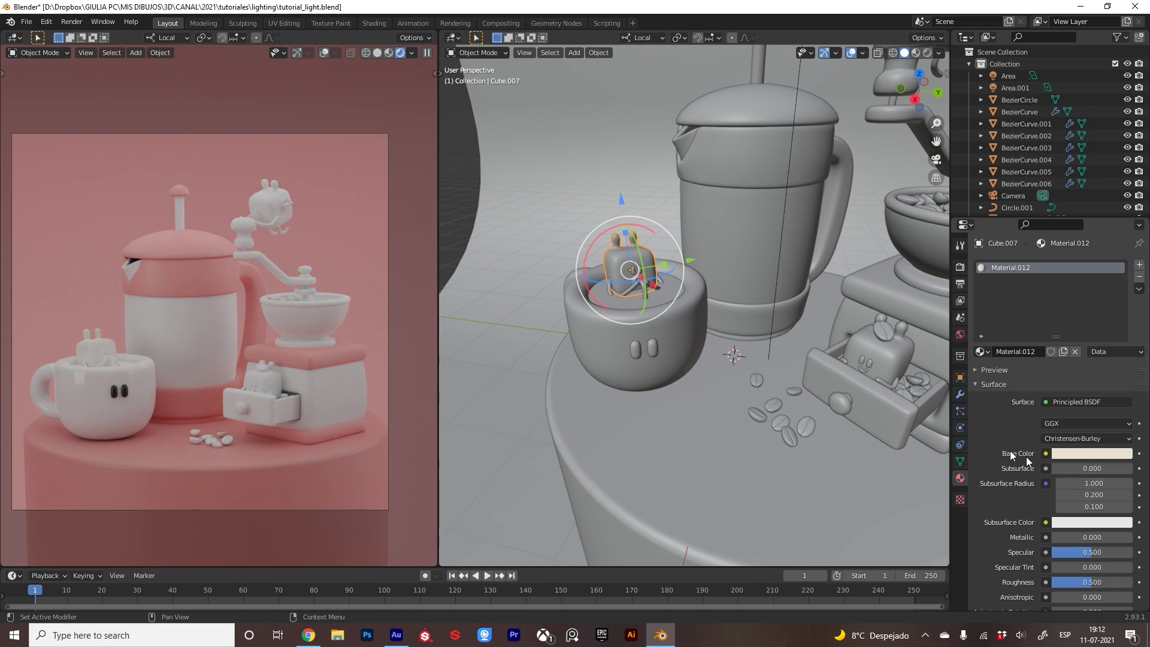
pyautogui.moveTo(1062, 469); pyautogui.dragTo(1083, 469)
# Set the subsurface colour of the cup character's material to a light pink
pyautogui.click(1072, 522)
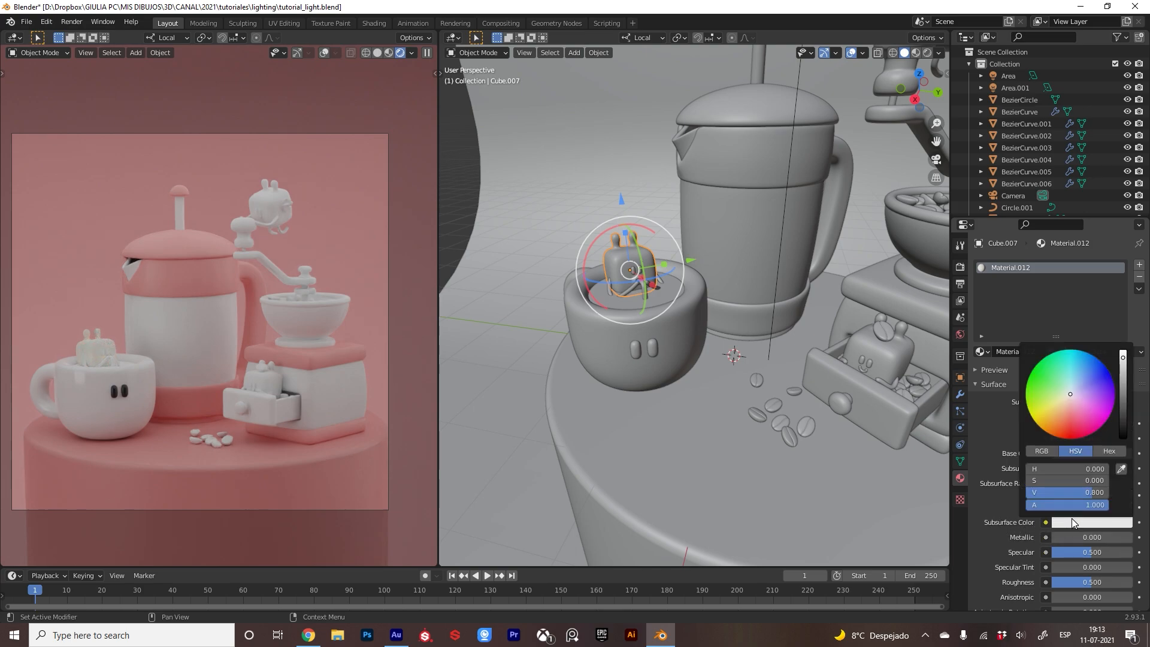
pyautogui.click(1071, 402)
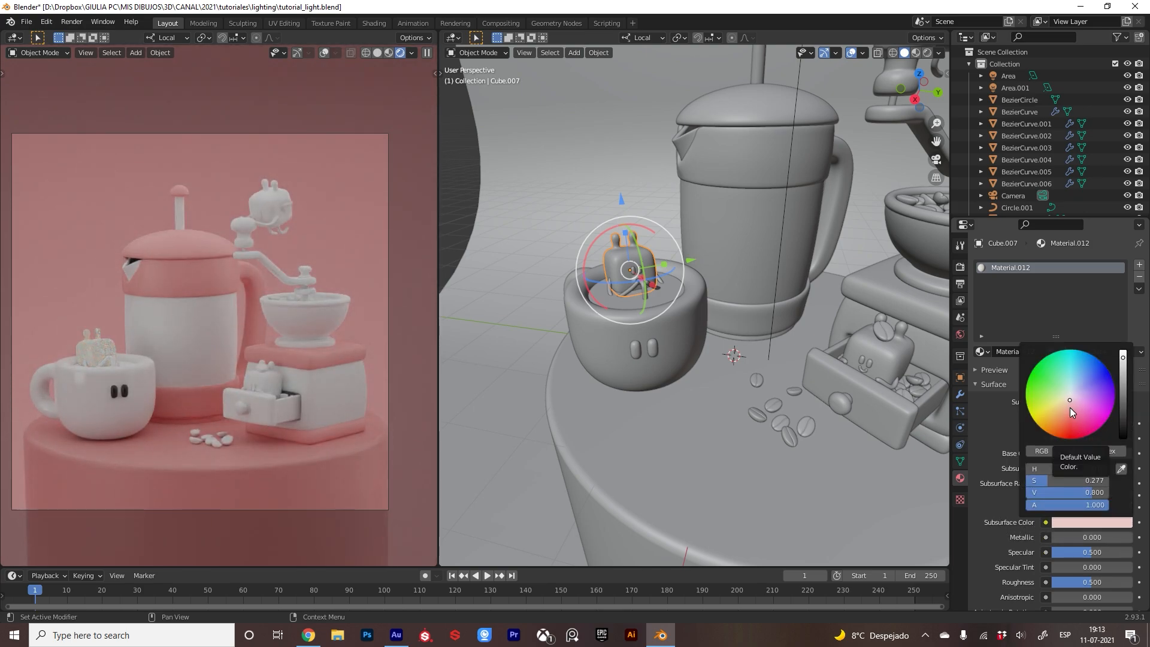
pyautogui.click(1070, 407)
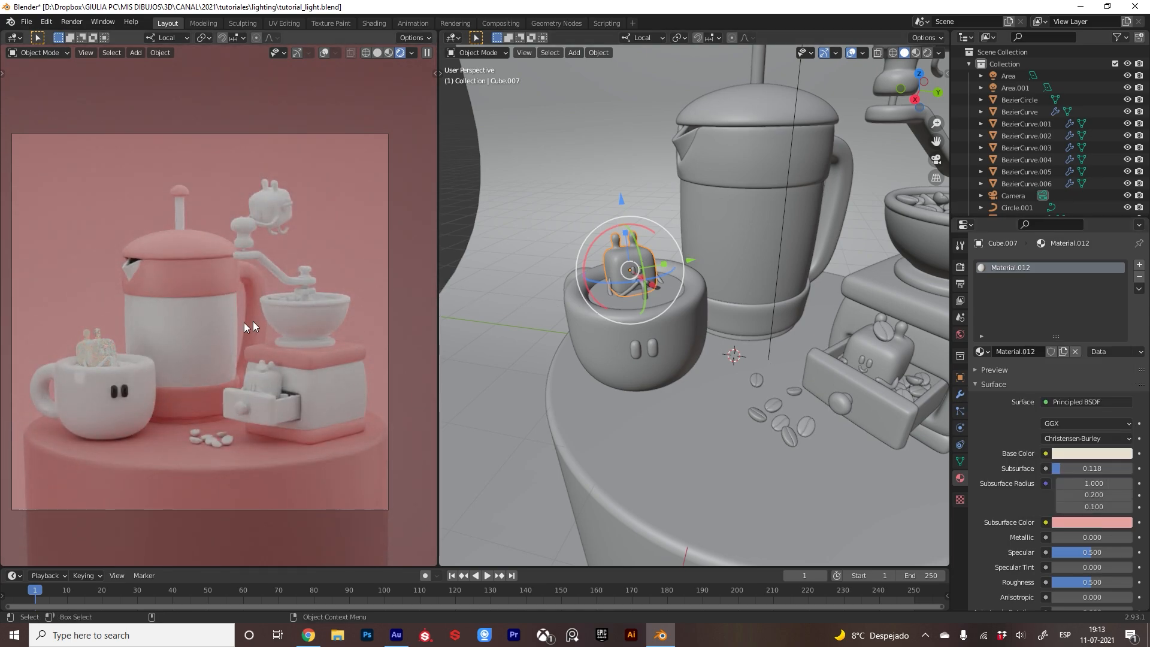
# Examine the small character in the cup, in the 3D viewport and in the rendered camera view
pyautogui.scroll(3, 643, 253)
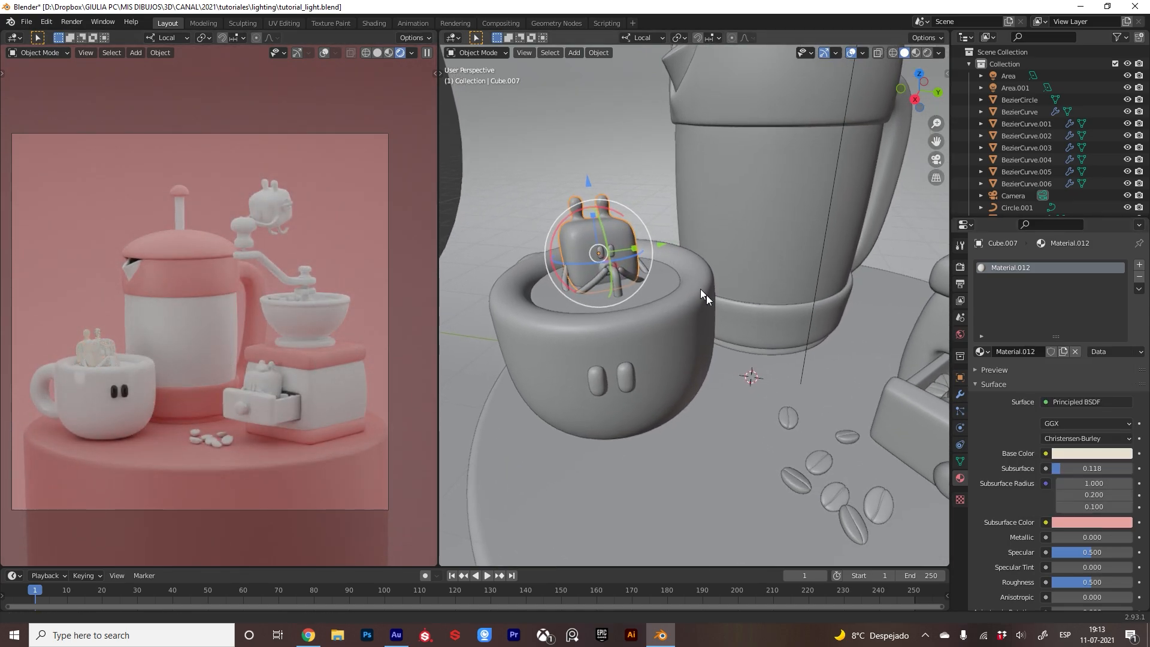
pyautogui.scroll(2, 689, 296)
pyautogui.keyDown('alt'); pyautogui.moveTo(670, 310); pyautogui.dragTo(696, 297); pyautogui.keyUp('alt')
pyautogui.keyDown('alt'); pyautogui.moveTo(682, 224); pyautogui.dragTo(652, 236); pyautogui.keyUp('alt')
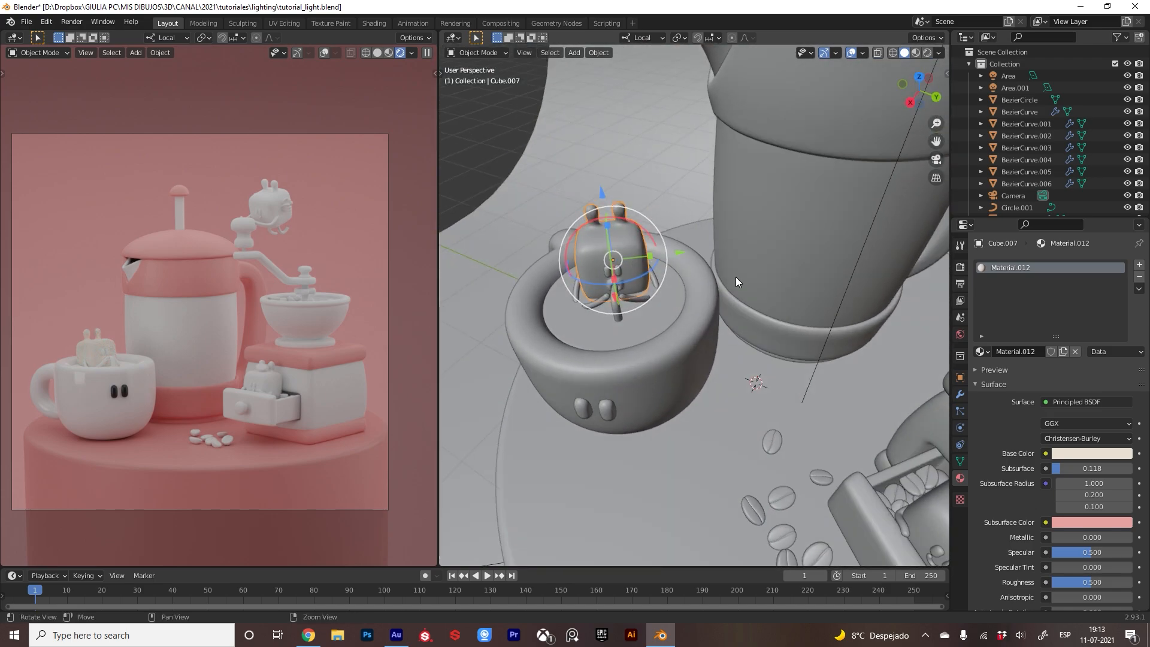
pyautogui.keyDown('alt'); pyautogui.moveTo(736, 277); pyautogui.dragTo(734, 268); pyautogui.keyUp('alt')
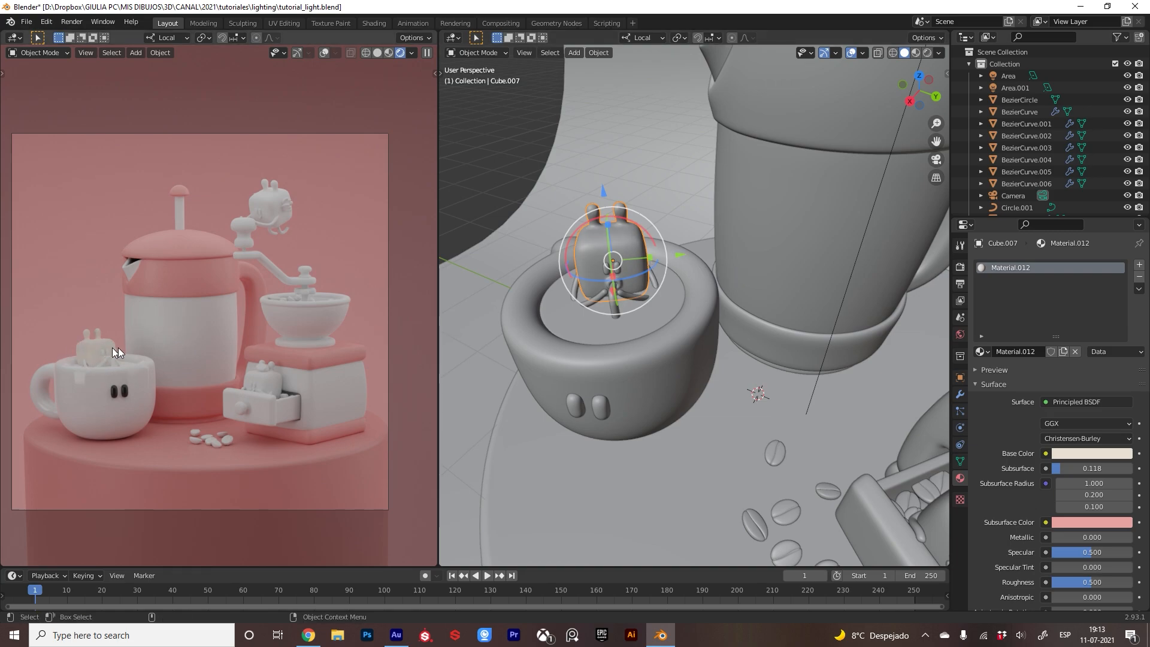
pyautogui.scroll(1, 585, 286)
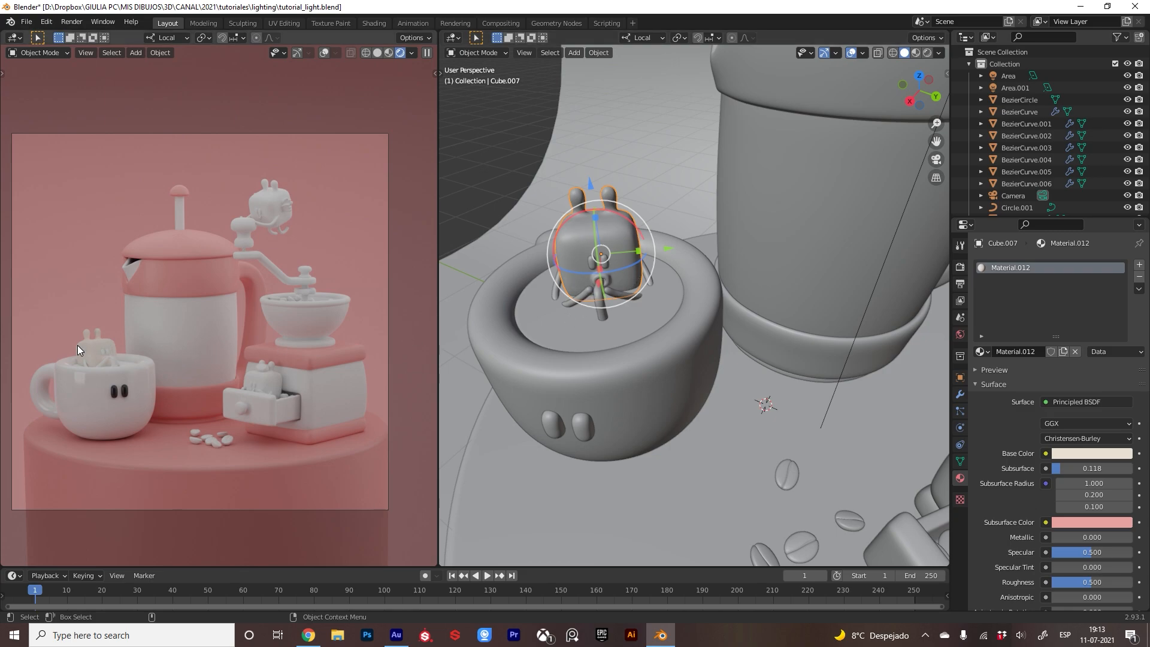
pyautogui.scroll(-2, 78, 345)
pyautogui.press('KP_0')
pyautogui.scroll(4, 157, 344)
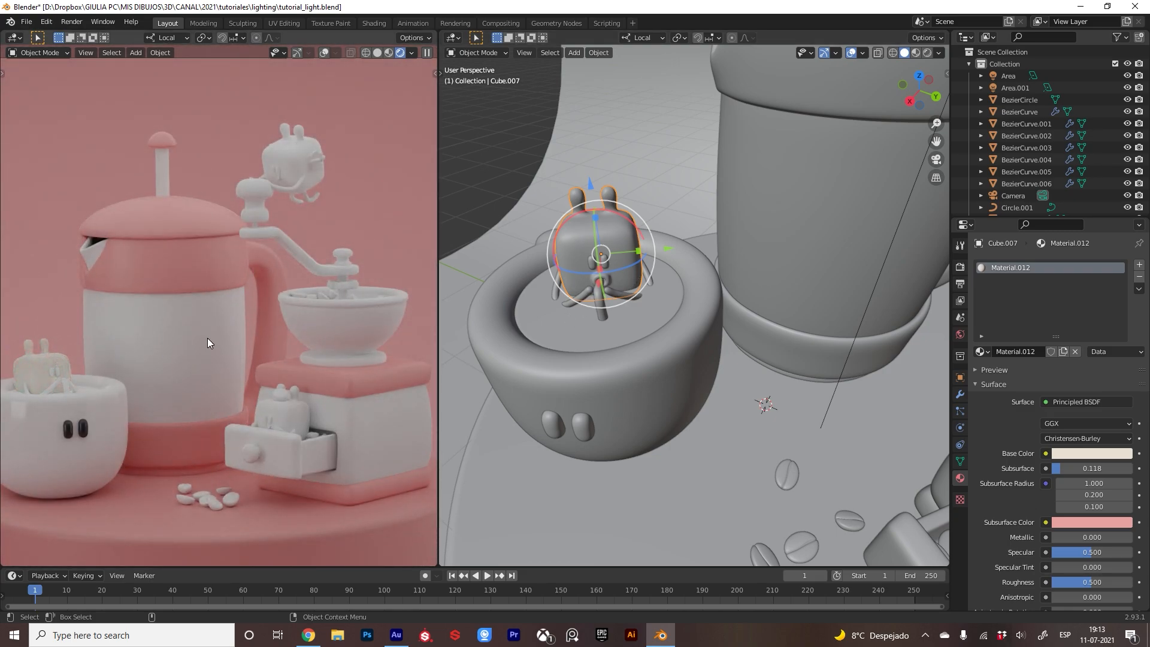
pyautogui.press('KP_0')
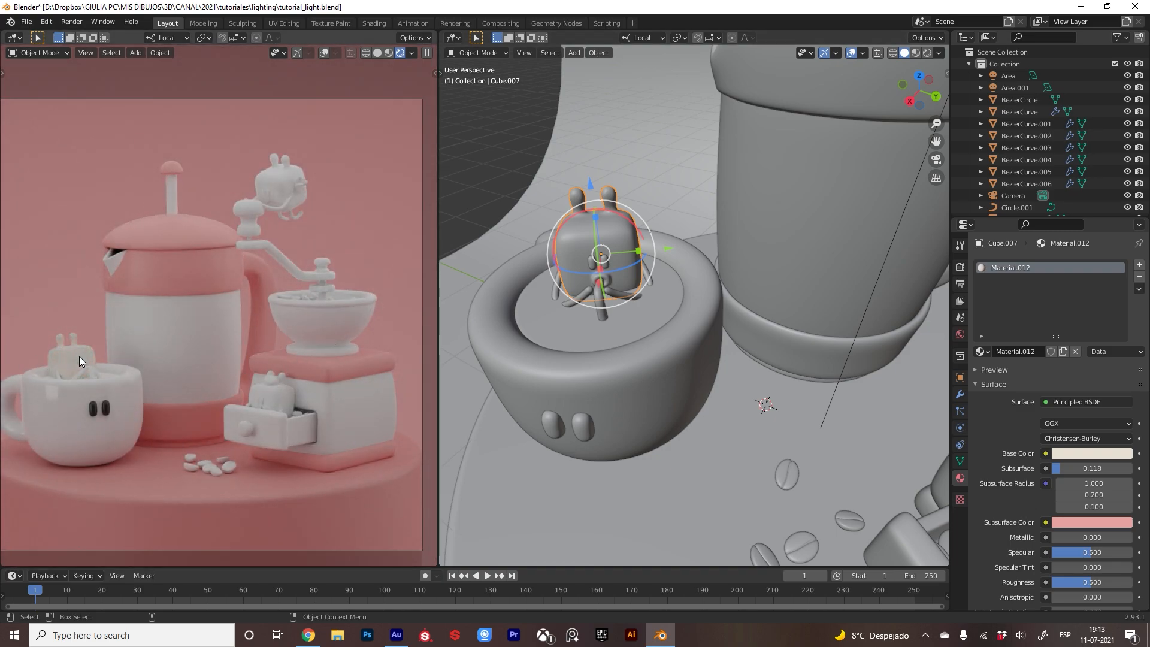
# Link the dark material of the cup's eyes to the eyes of the small character sitting in the cup
pyautogui.moveTo(628, 361); pyautogui.dragTo(674, 353, button='middle')
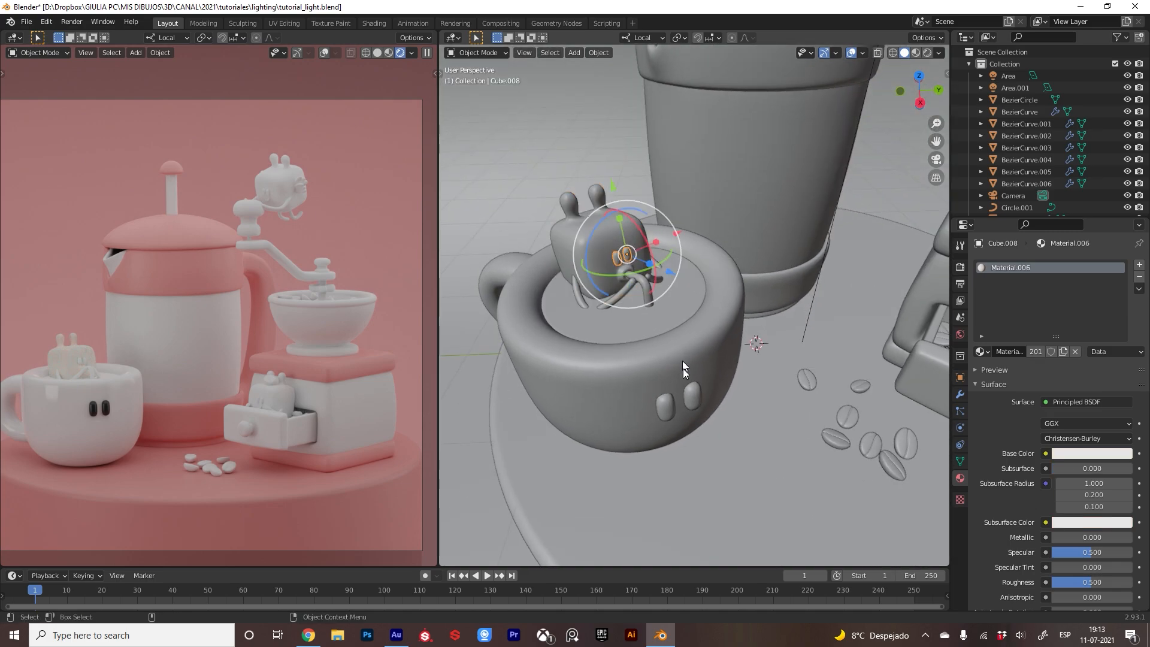
pyautogui.click(669, 407)
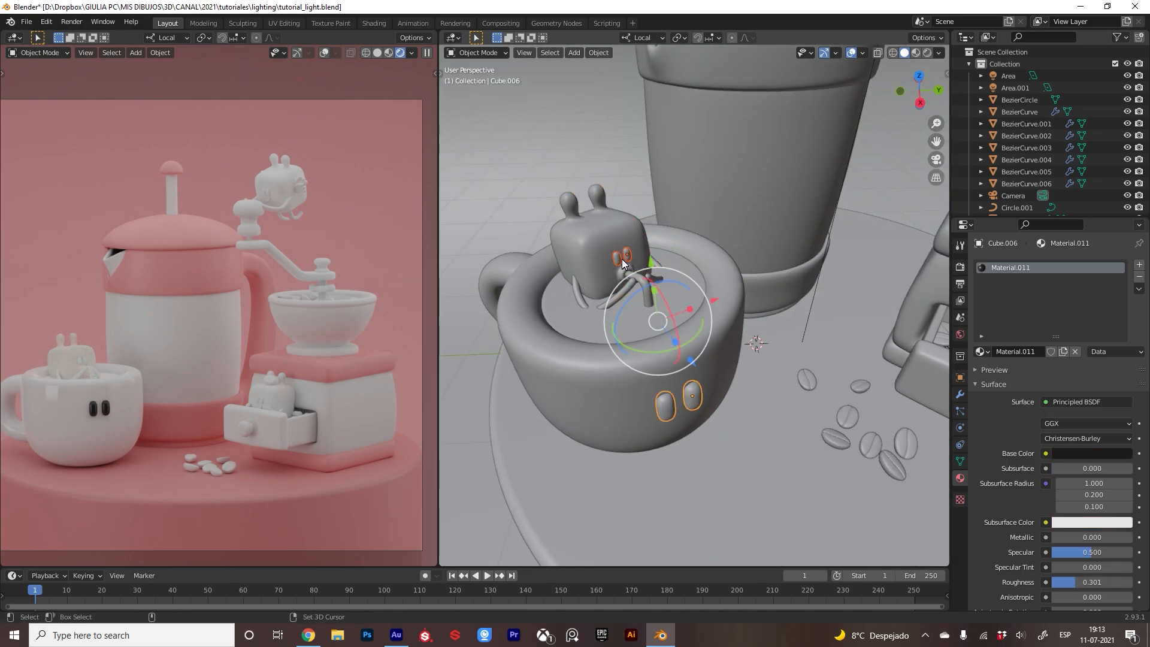
pyautogui.hotkey('ctrl', 'l')
pyautogui.click(674, 417)
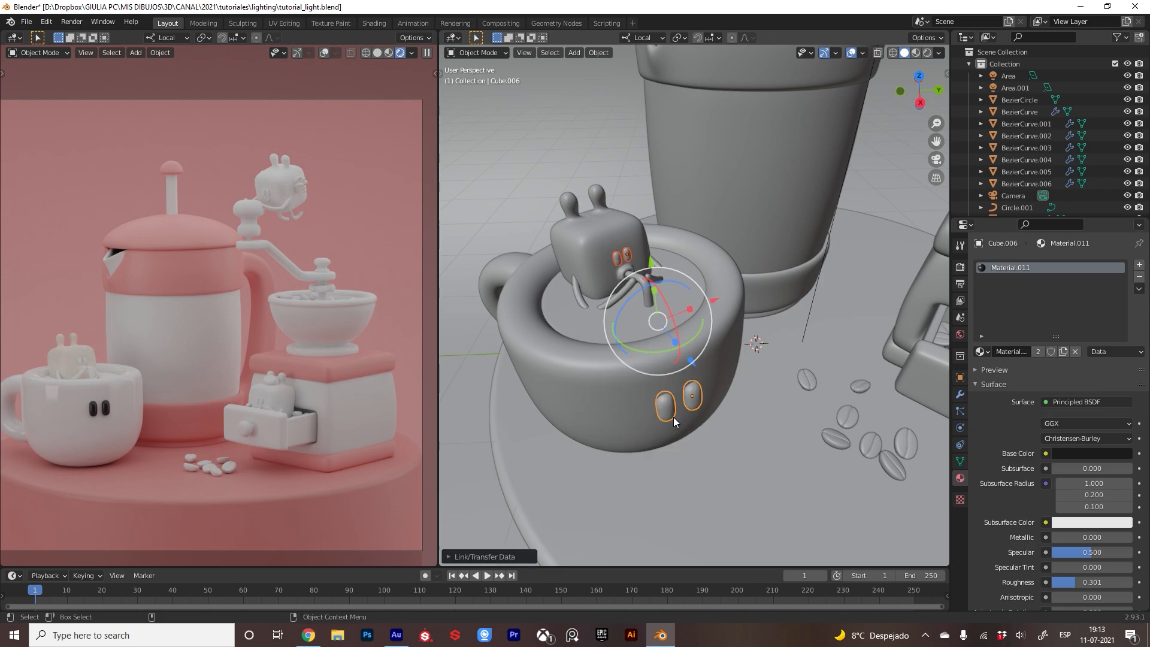
pyautogui.keyDown('shift'); pyautogui.moveTo(663, 334); pyautogui.dragTo(655, 333, button='middle'); pyautogui.keyUp('shift')
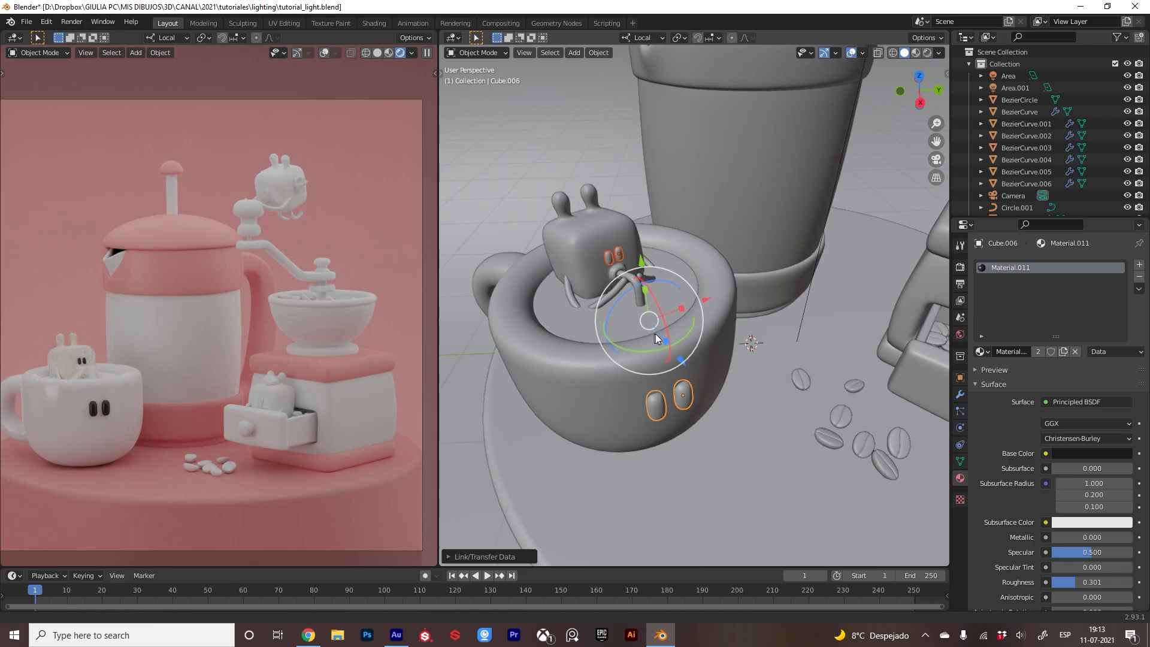
# Select the French press body, split the 3D viewport horizontally and make the upper area a Shader Editor
pyautogui.click(785, 217)
pyautogui.moveTo(816, 306); pyautogui.dragTo(795, 277, button='middle')
pyautogui.scroll(-1, 782, 333)
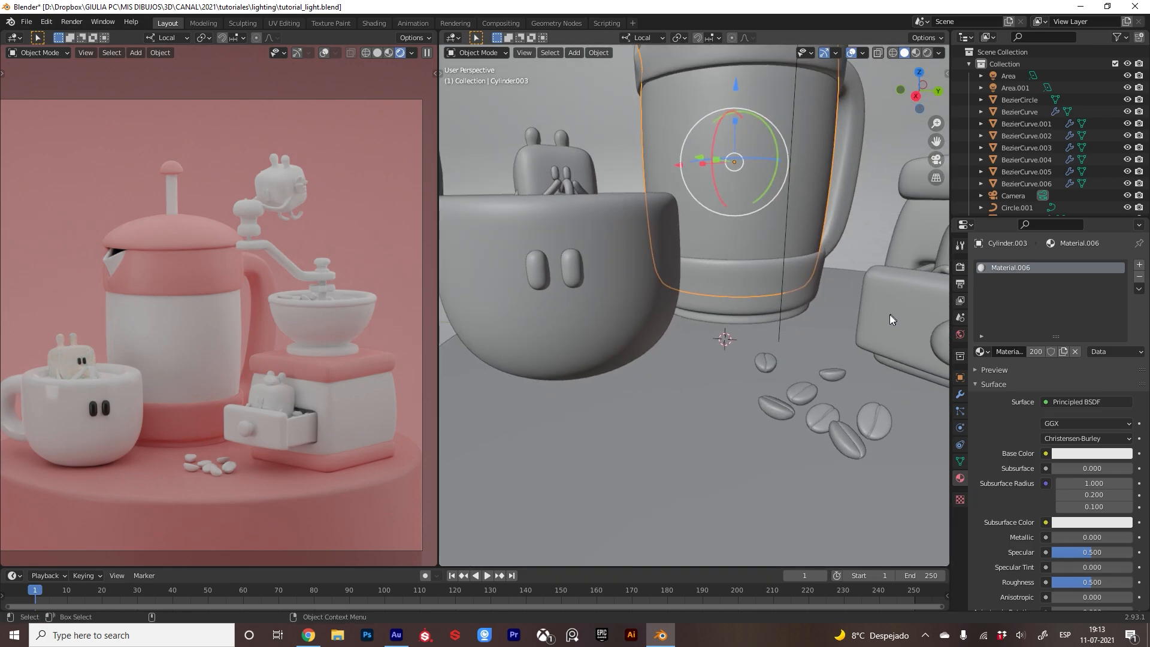
pyautogui.press('KP_Decimal')
pyautogui.scroll(-5, 750, 285)
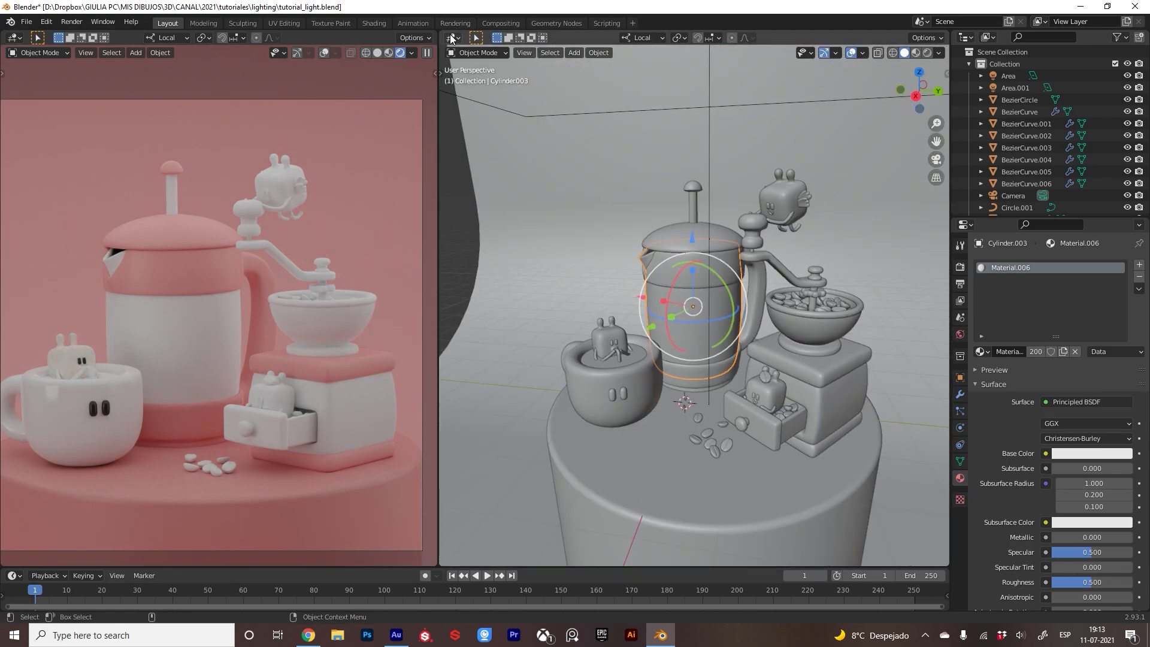
pyautogui.moveTo(444, 35); pyautogui.dragTo(446, 349)
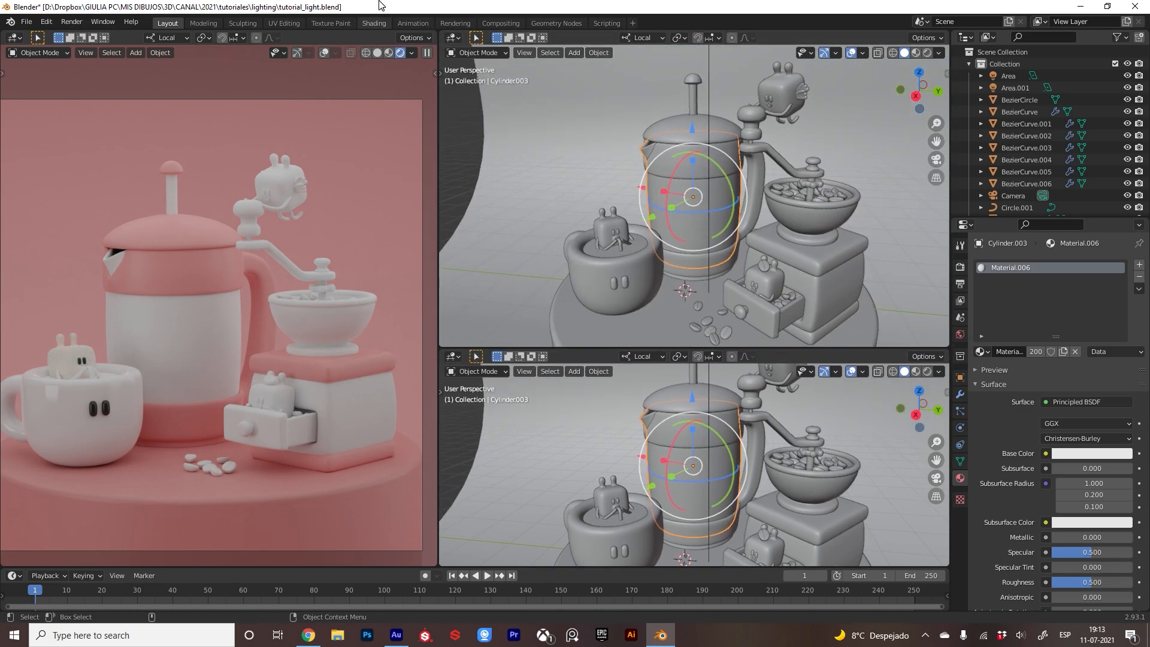
pyautogui.click(454, 37)
pyautogui.click(484, 146)
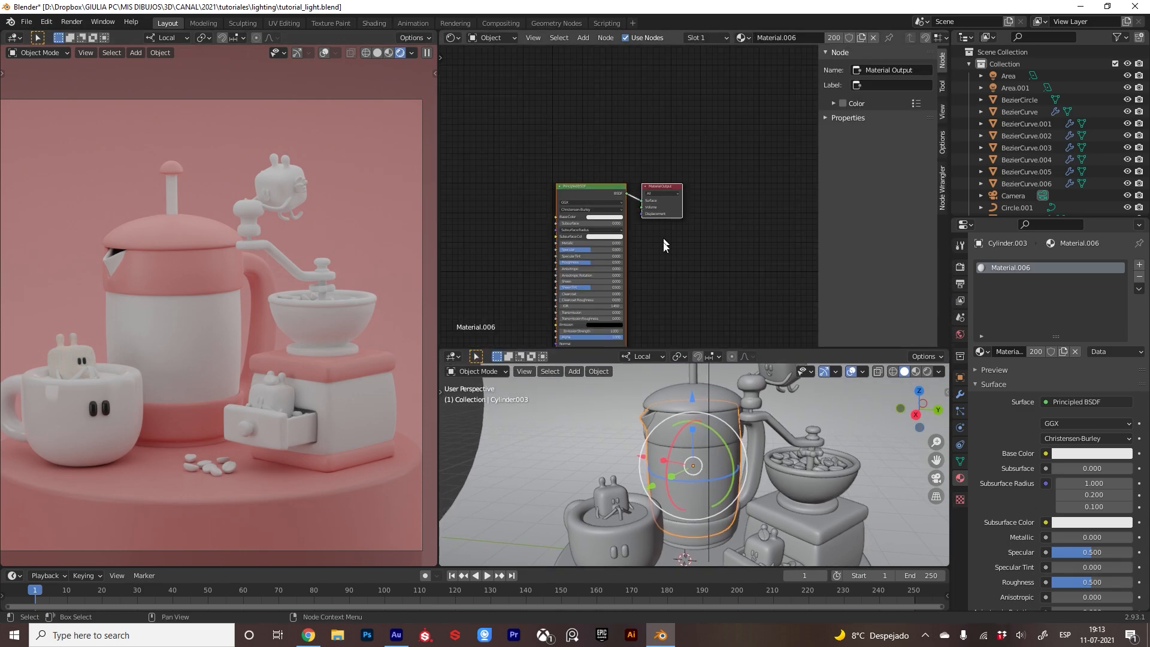
# Add a Glass BSDF node above the Principled BSDF in the French press body's shared material
pyautogui.scroll(7, 665, 245)
pyautogui.moveTo(616, 115); pyautogui.dragTo(679, 92, button='middle')
pyautogui.scroll(-4, 674, 114)
pyautogui.keyDown('alt'); pyautogui.moveTo(699, 128); pyautogui.dragTo(686, 148); pyautogui.keyUp('alt')
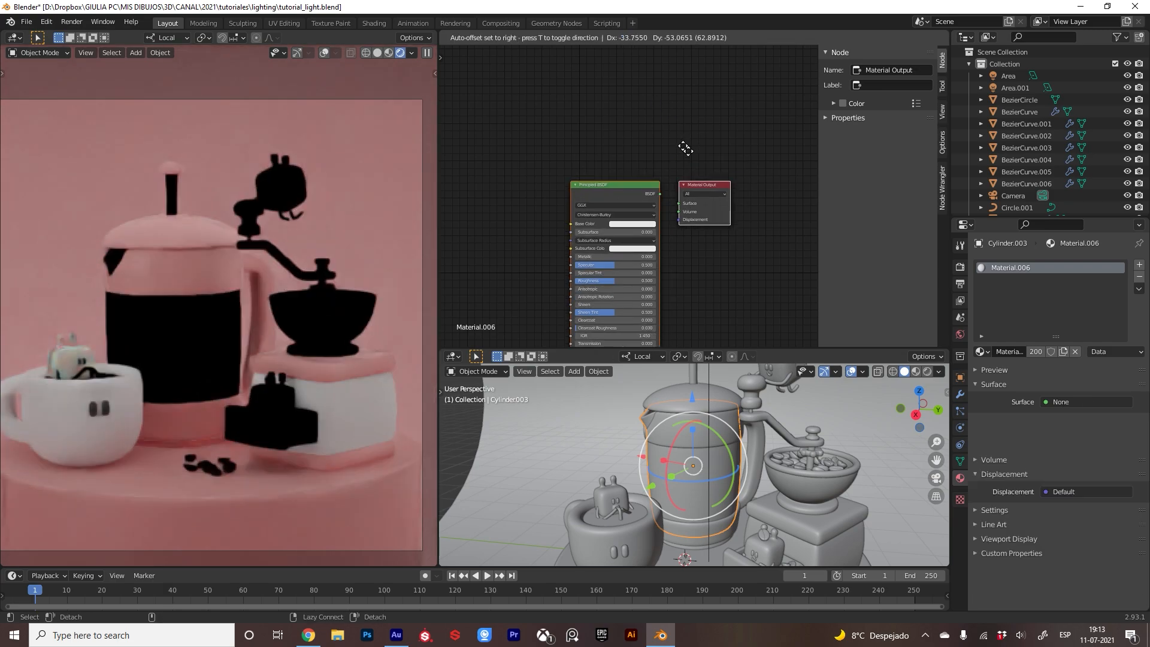
pyautogui.press('Escape')
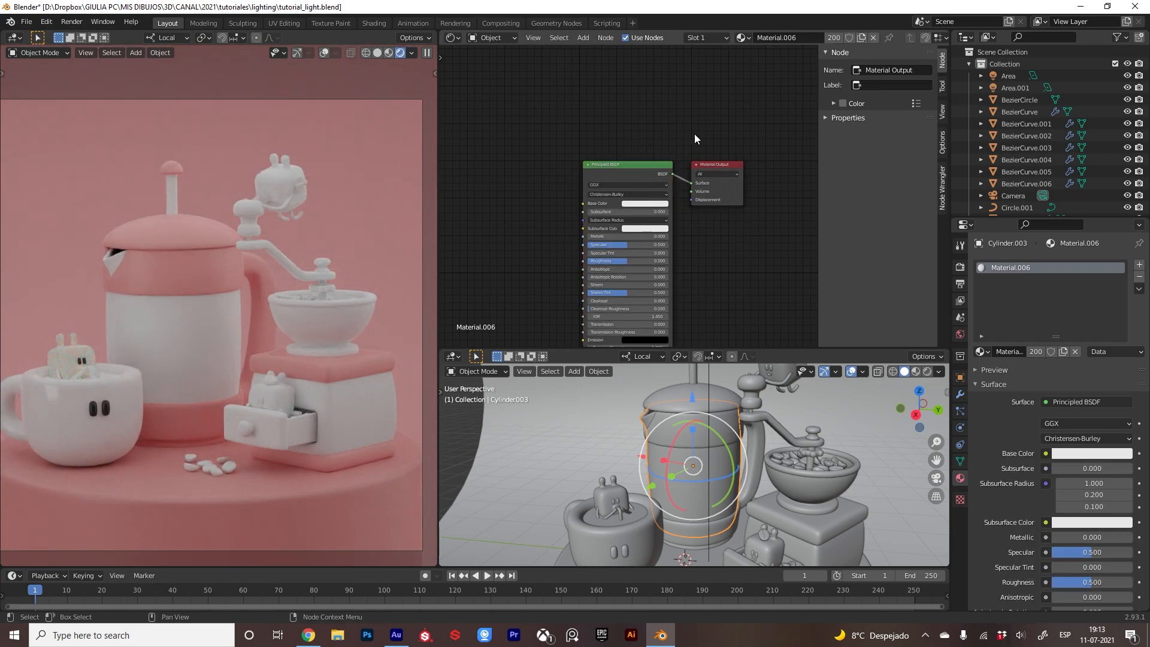
pyautogui.hotkey('shift', 'a')
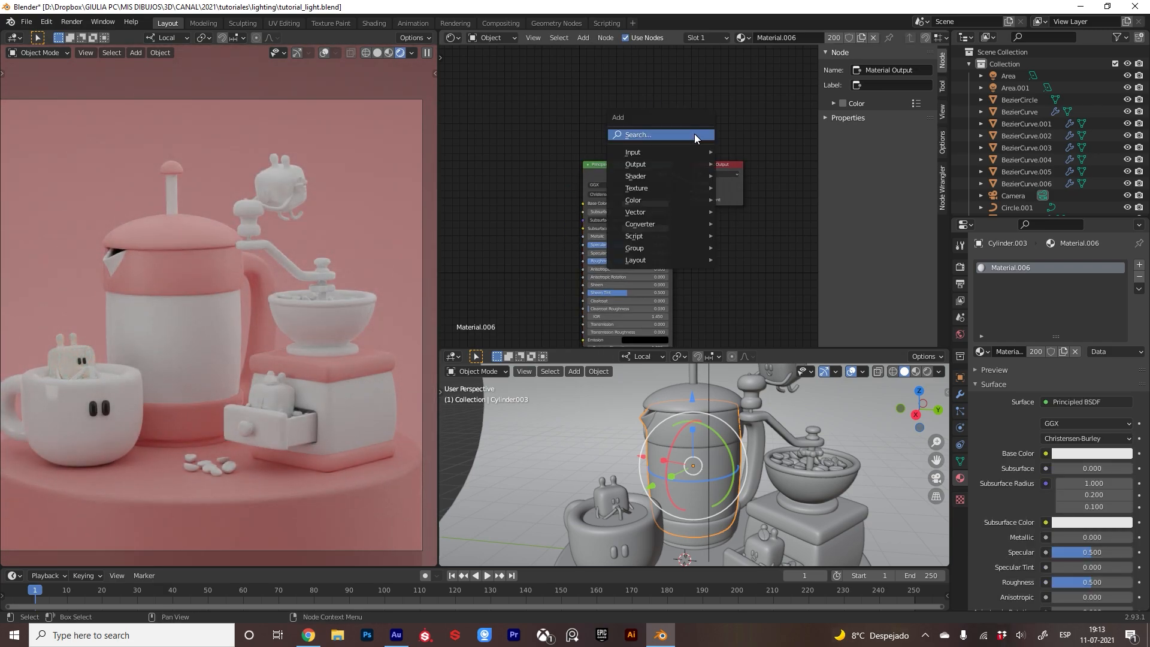
pyautogui.click(694, 135)
pyautogui.write('gl')
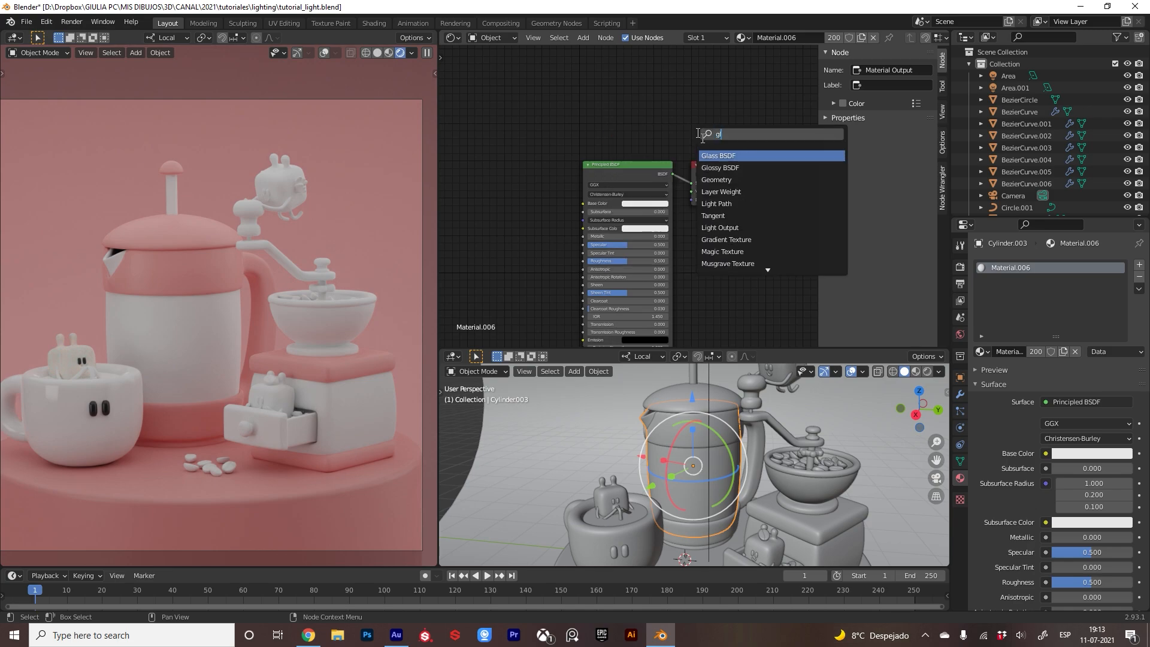
pyautogui.write('ass')
pyautogui.click(749, 158)
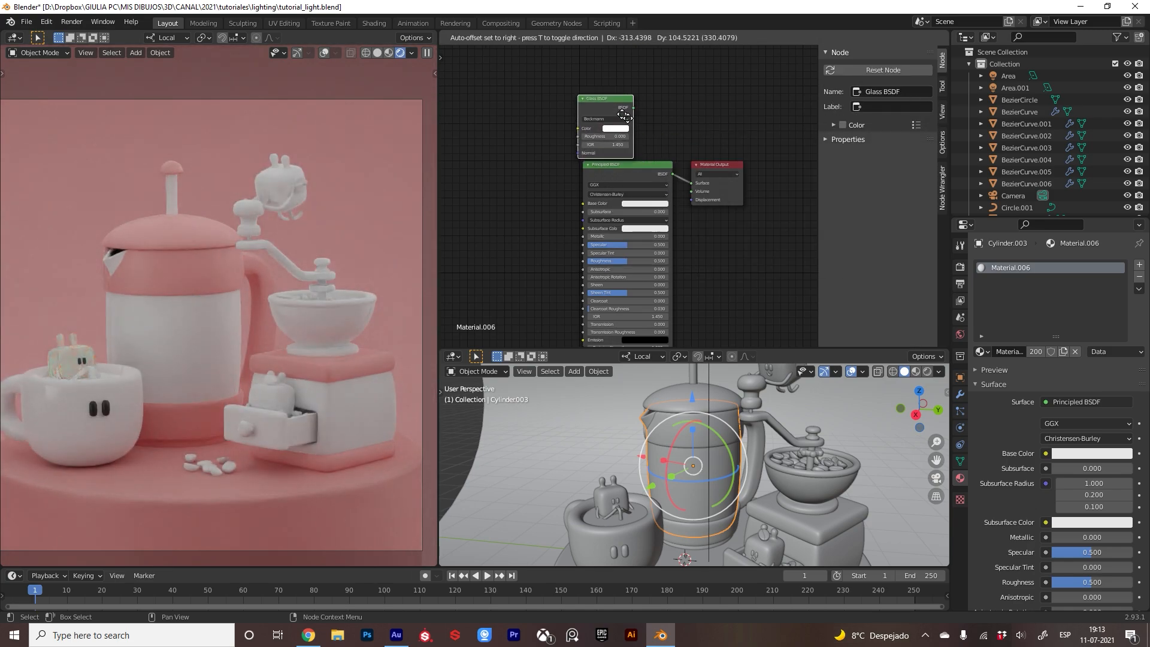
pyautogui.click(662, 161)
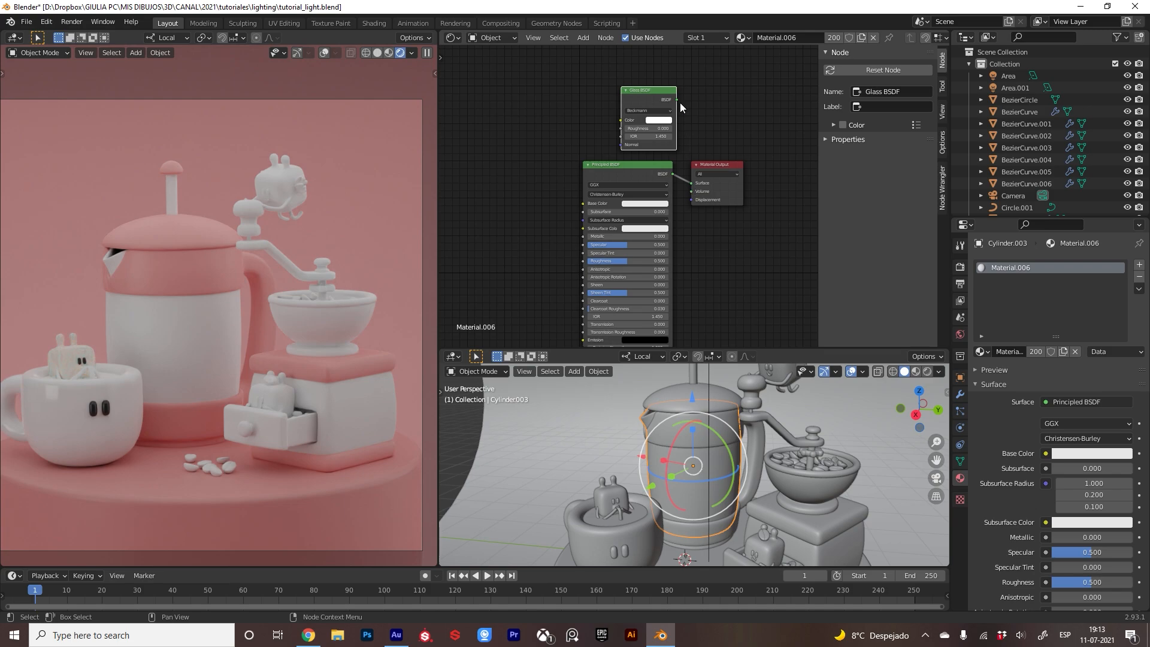
# Try connecting the Glass BSDF to the shared material's surface output, and undo the connection
pyautogui.moveTo(677, 100); pyautogui.dragTo(692, 183)
pyautogui.moveTo(617, 172); pyautogui.dragTo(595, 172)
pyautogui.hotkey('ctrl', 'z')
pyautogui.hotkey('ctrl', 'z')
pyautogui.hotkey('ctrl', 'z')
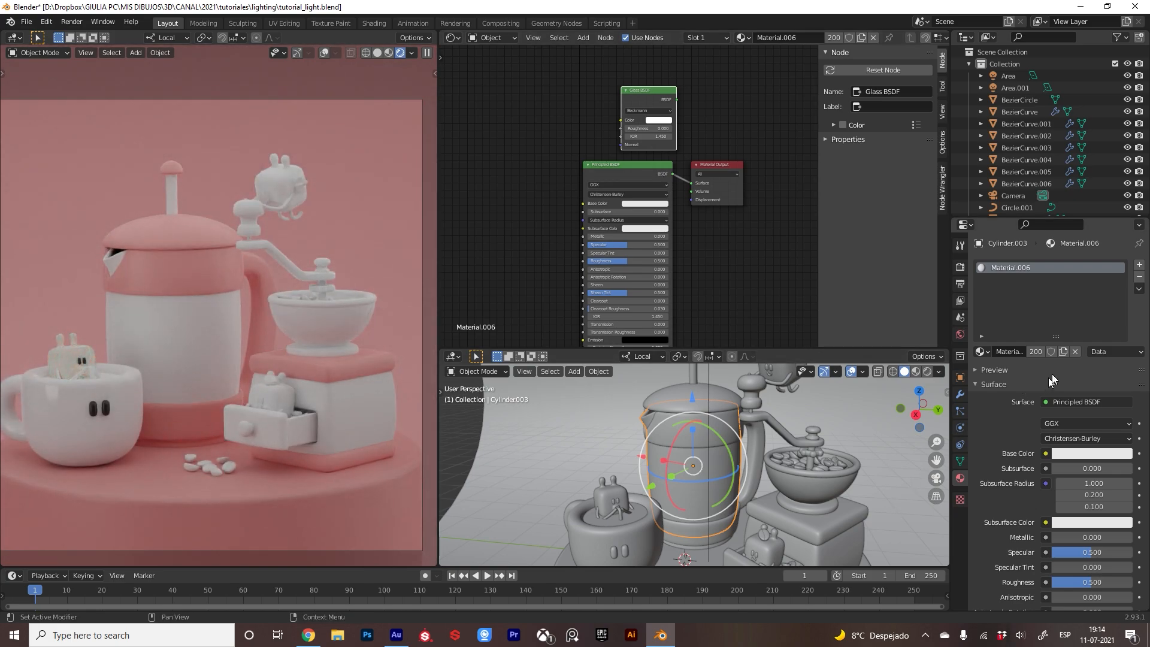
# Replace the French press body's shared material with a new one of its own and add a Glass BSDF node to it
pyautogui.click(1137, 278)
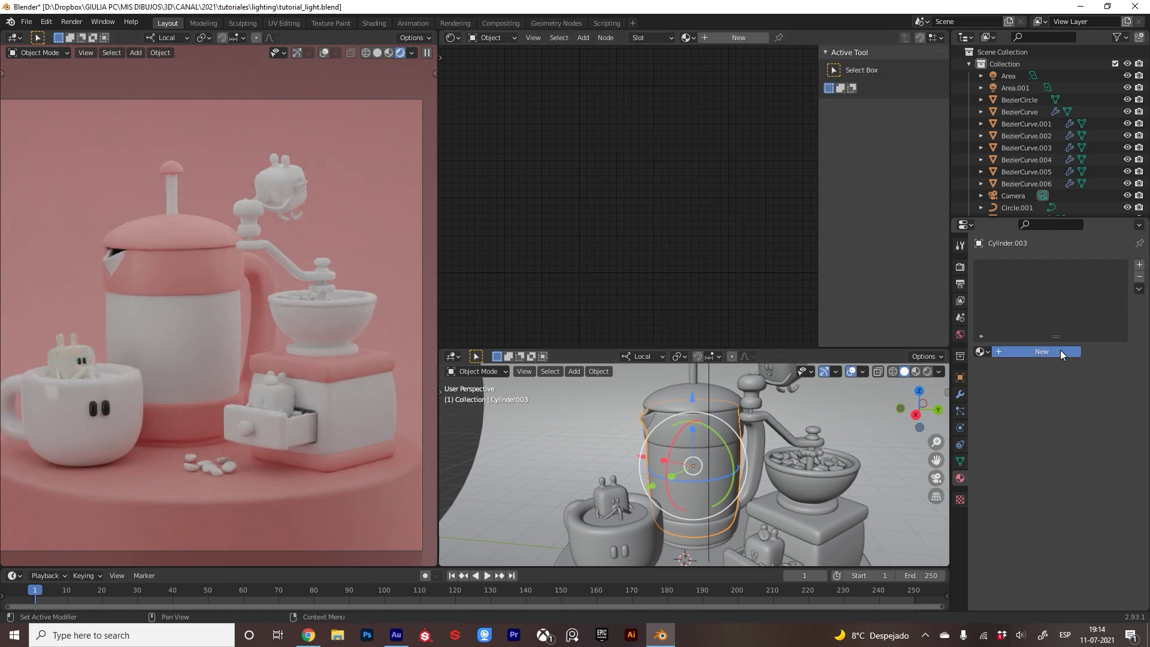
pyautogui.click(1061, 351)
pyautogui.hotkey('shift', 'a')
pyautogui.click(618, 142)
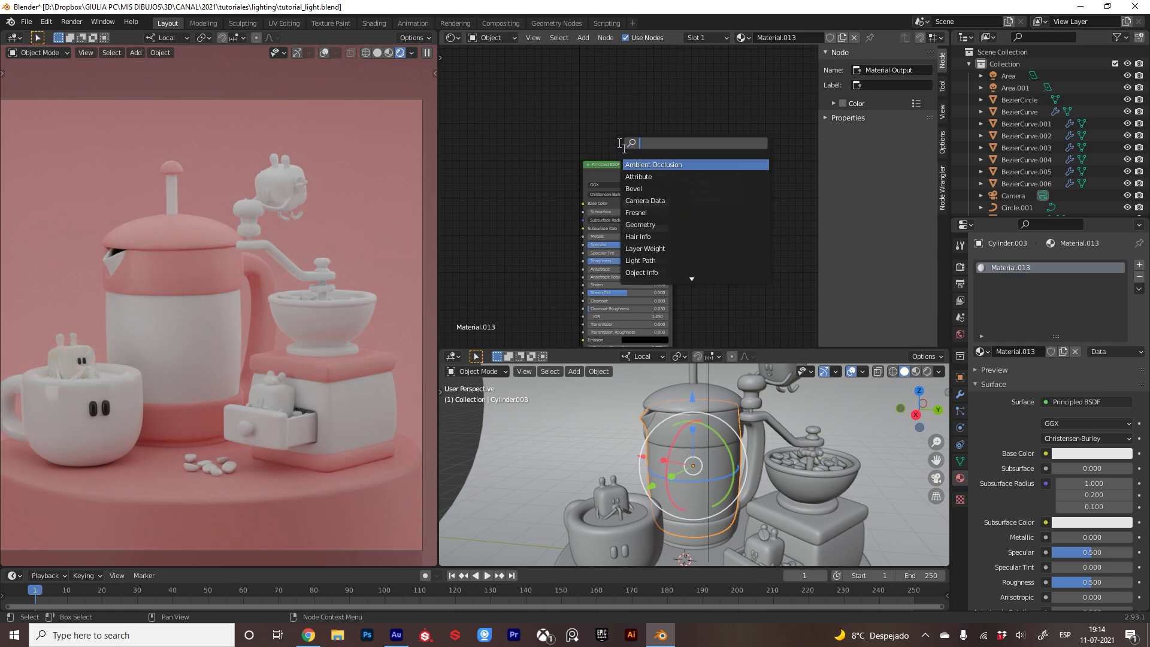
pyautogui.write('glass')
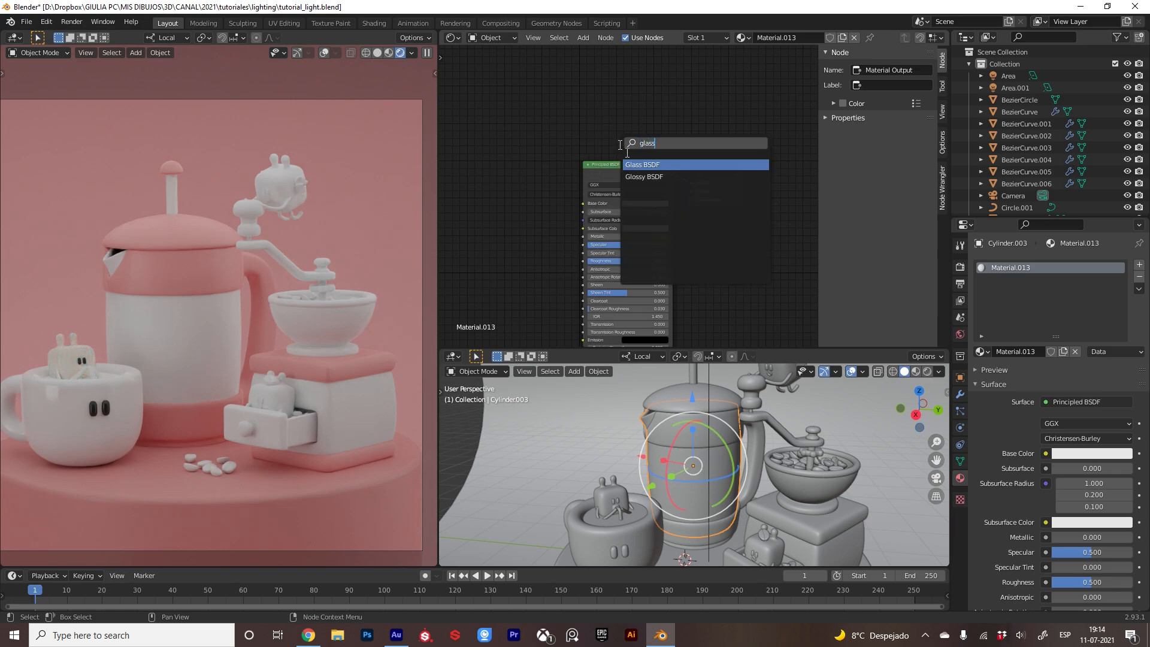
pyautogui.click(653, 169)
pyautogui.click(654, 106)
# Replace the Principled BSDF with the Glass BSDF as the output's surface shader and place the glass node beside the Material Output
pyautogui.moveTo(649, 99); pyautogui.dragTo(584, 178)
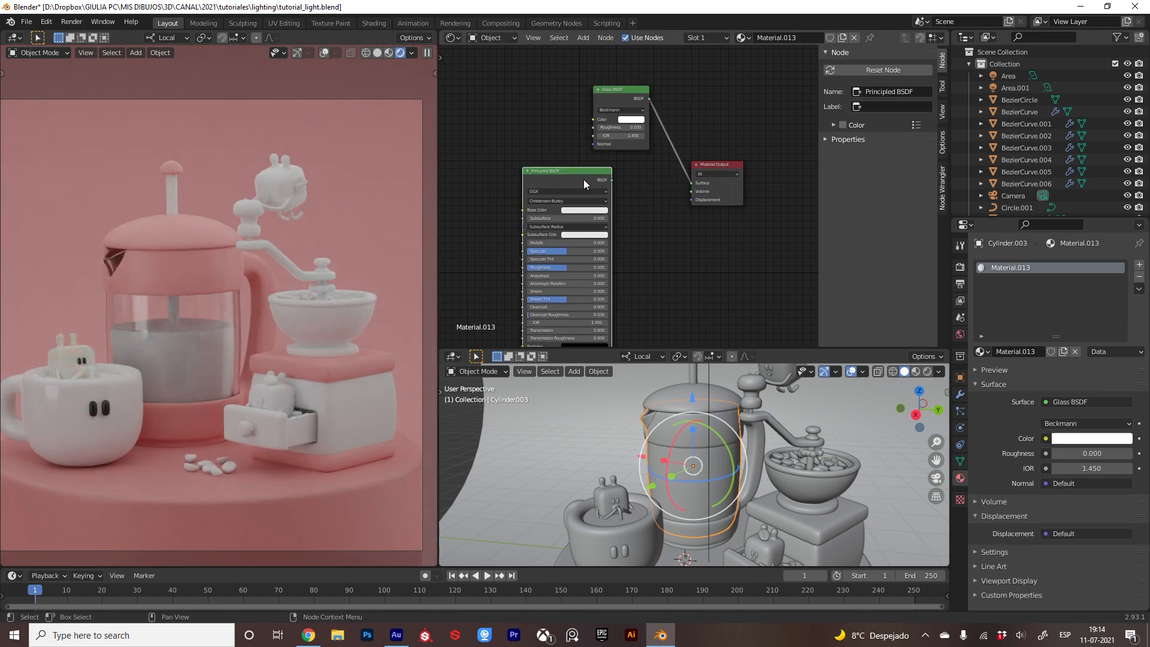
pyautogui.press('x')
pyautogui.scroll(5, 632, 143)
pyautogui.moveTo(678, 123); pyautogui.dragTo(604, 304, button='middle')
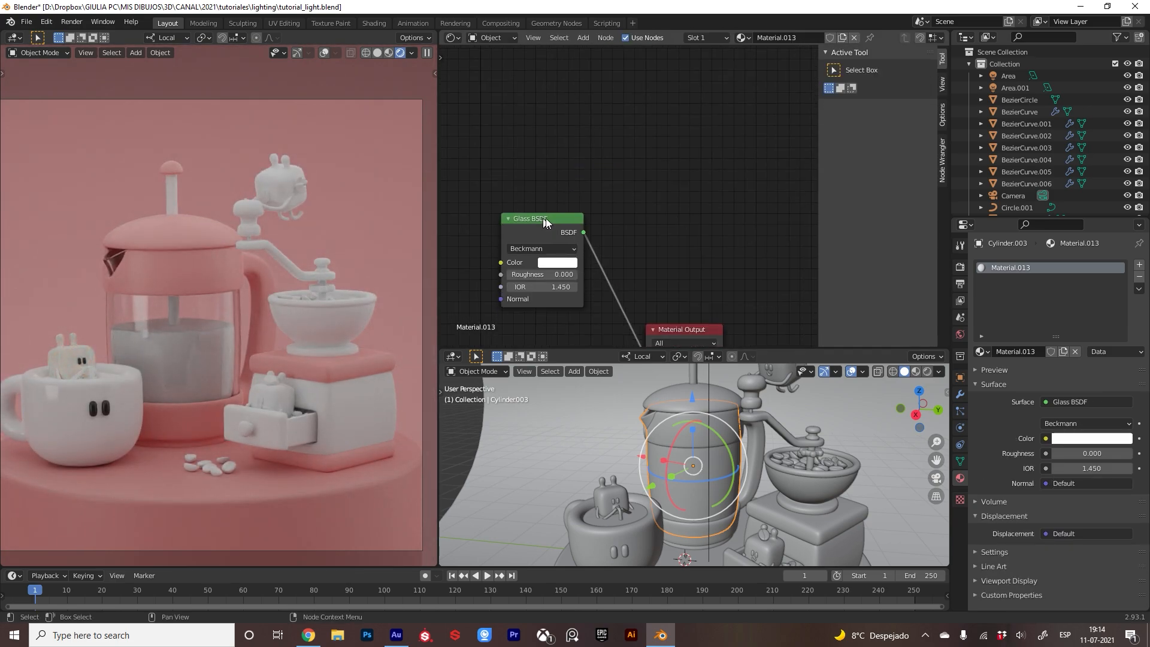
pyautogui.moveTo(629, 222); pyautogui.dragTo(643, 118, button='middle')
pyautogui.moveTo(555, 118); pyautogui.dragTo(593, 199)
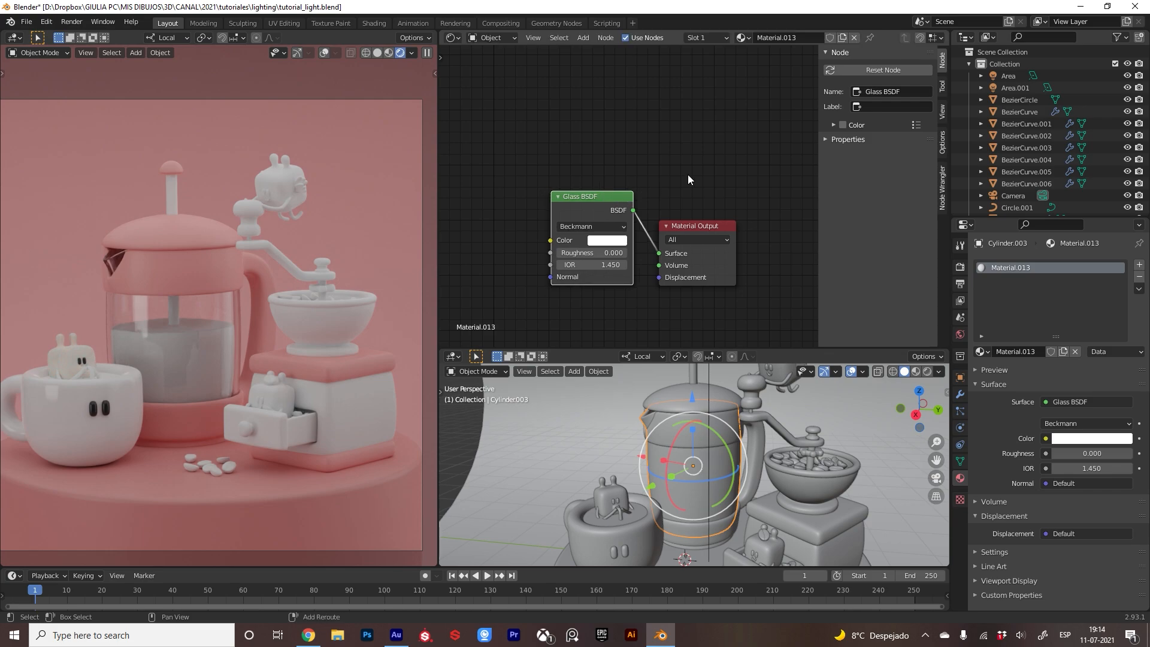
pyautogui.moveTo(689, 180); pyautogui.dragTo(687, 152, button='middle')
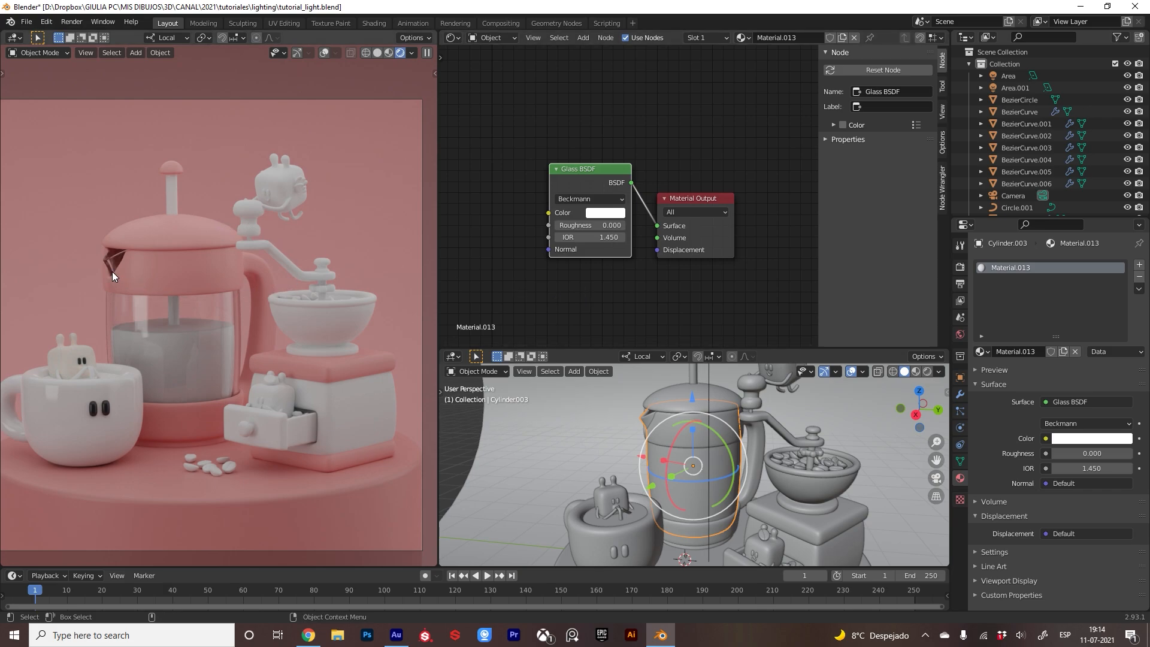
# Set the Glass BSDF's IOR to 1.333 and give the 3D viewport below the node editor more height
pyautogui.scroll(2, 523, 250)
pyautogui.moveTo(506, 166); pyautogui.dragTo(531, 139, button='middle')
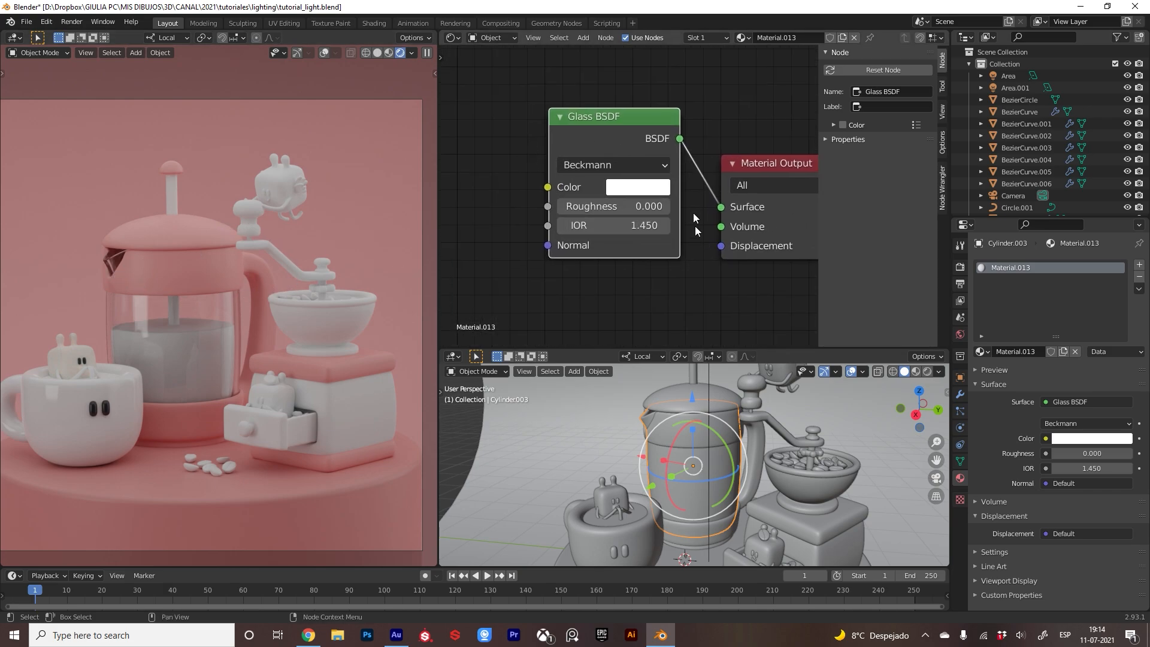
pyautogui.click(608, 225)
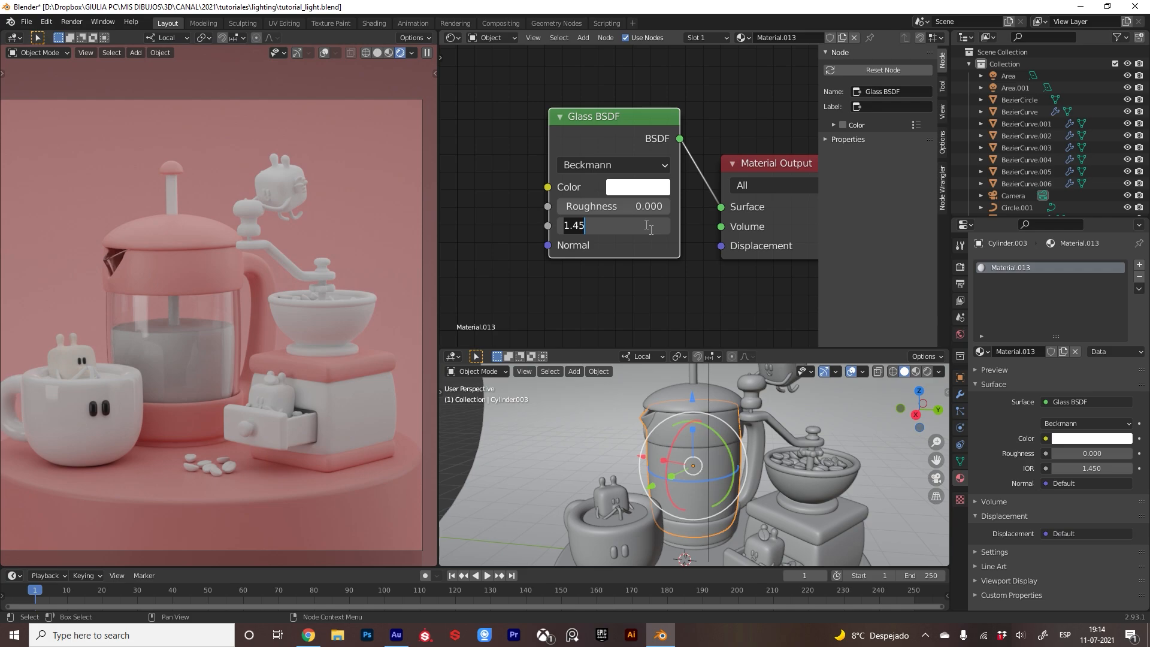
pyautogui.write('1.333')
pyautogui.press('Return')
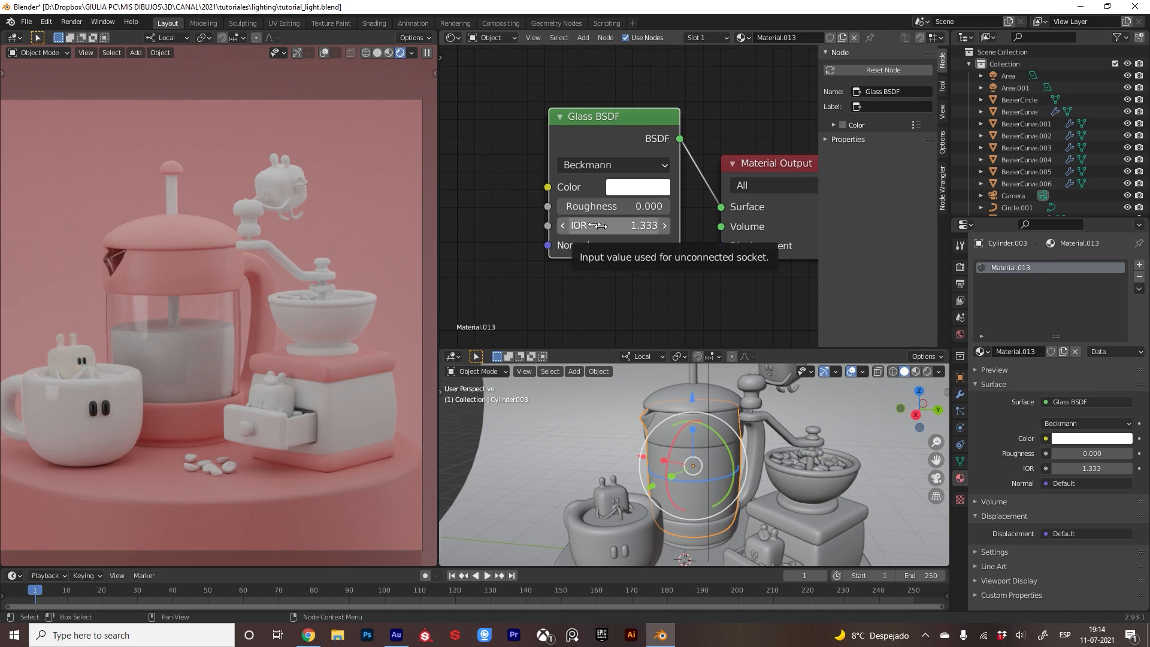
pyautogui.moveTo(781, 349); pyautogui.dragTo(780, 300)
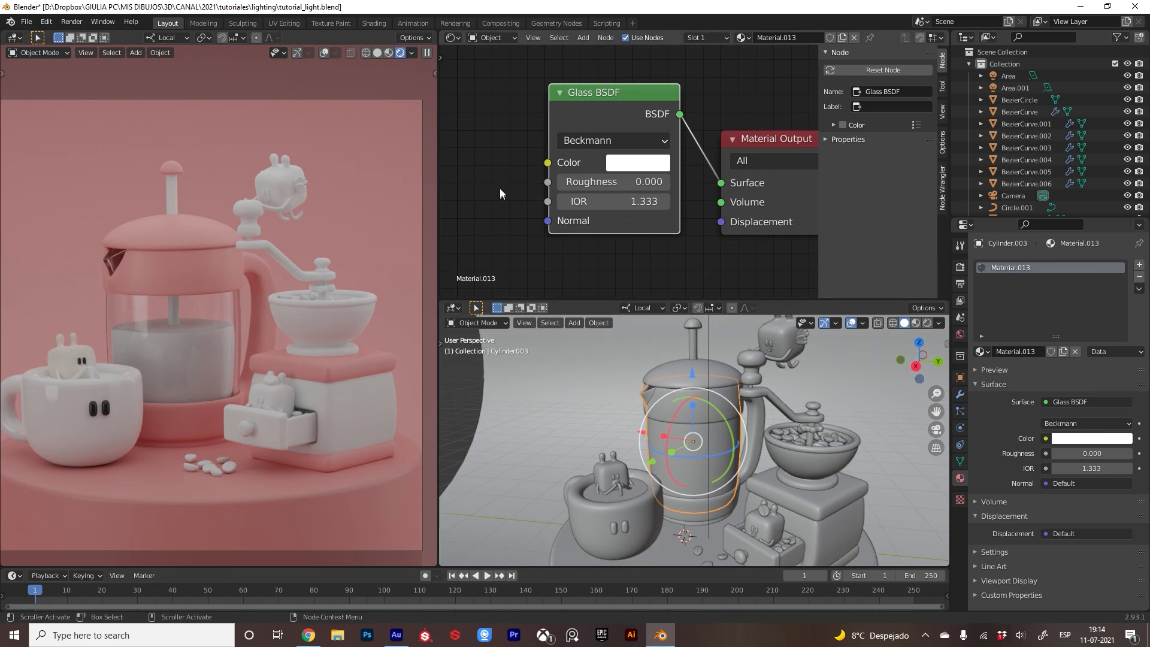
# Check the French press glass in the rendered view, and expand the Light Paths section of the Cycles render settings
pyautogui.scroll(5, 225, 298)
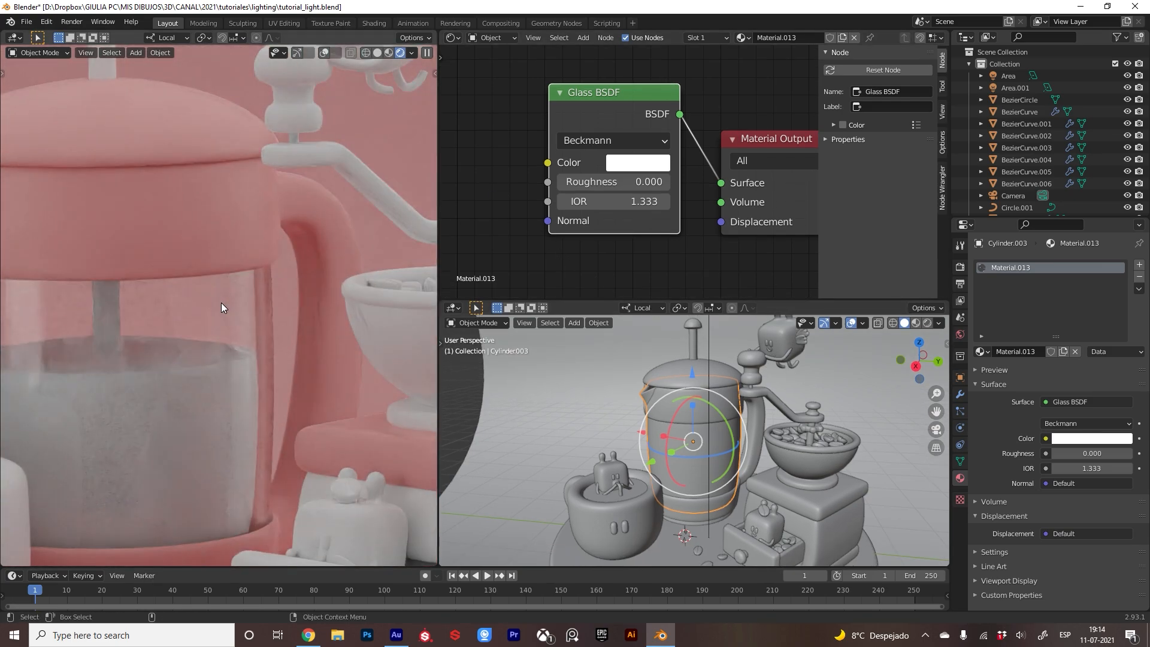
pyautogui.scroll(-4, 221, 303)
pyautogui.scroll(-1, 184, 332)
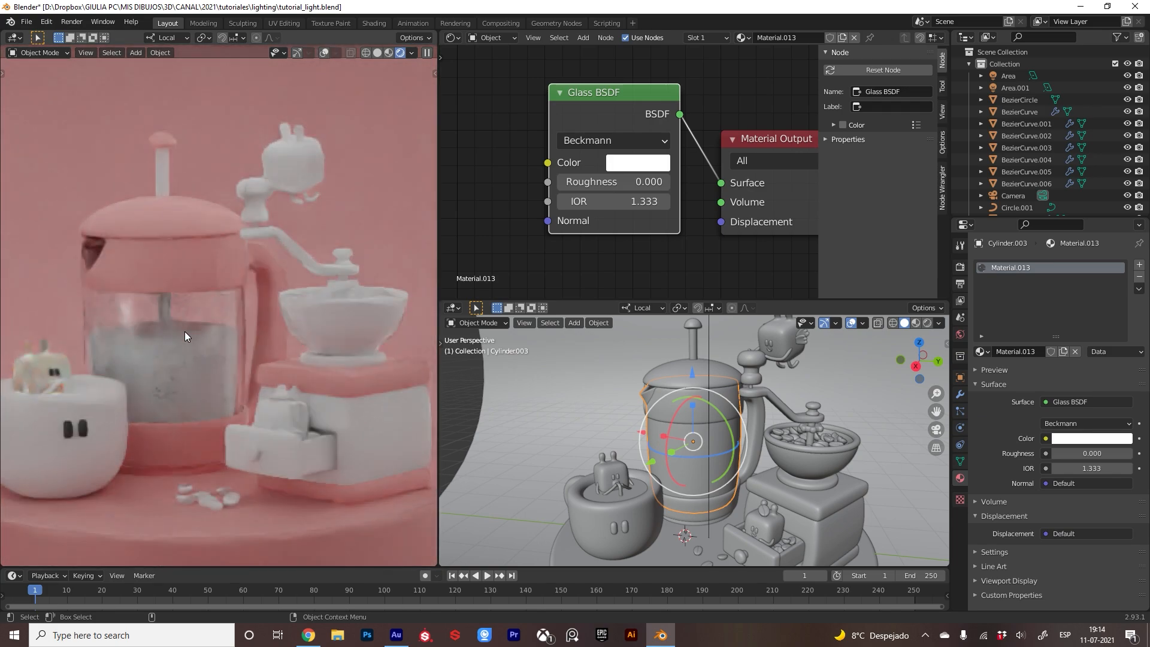
pyautogui.click(965, 282)
pyautogui.click(961, 266)
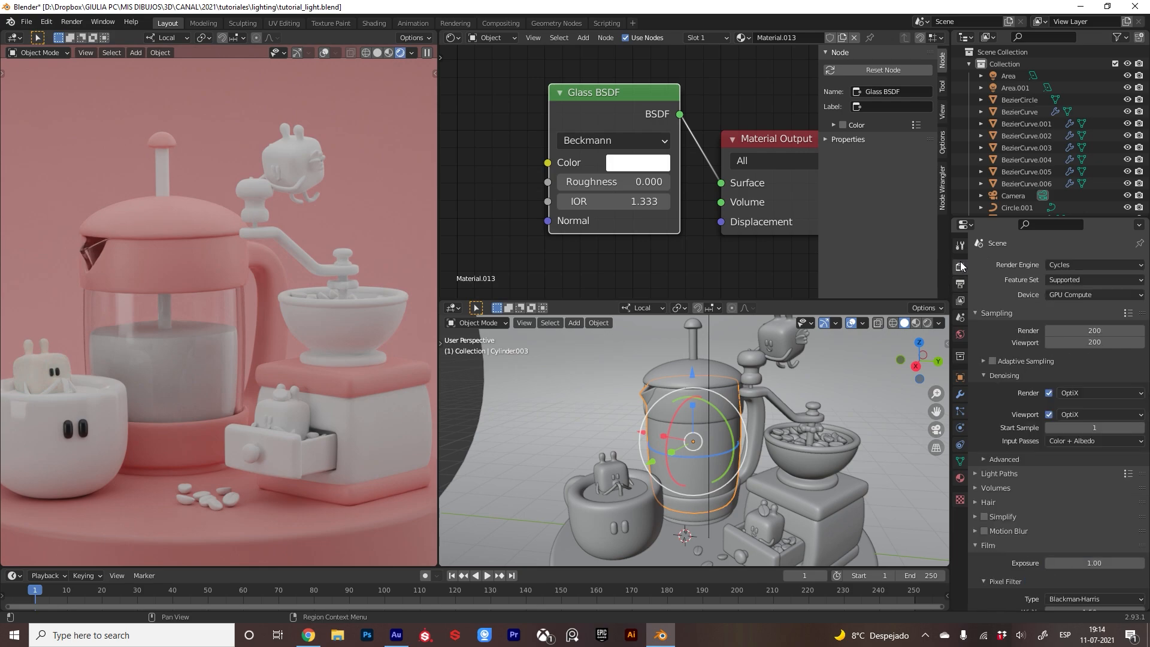
pyautogui.click(961, 246)
pyautogui.click(960, 266)
pyautogui.click(960, 300)
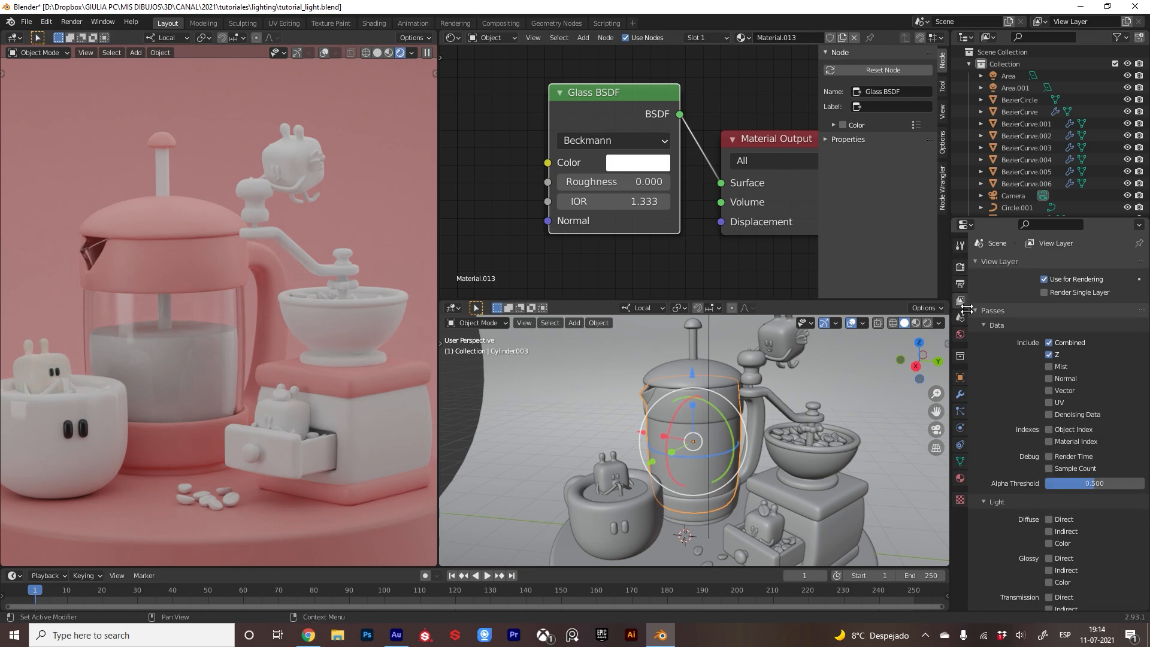
pyautogui.click(959, 283)
pyautogui.scroll(-1, 995, 354)
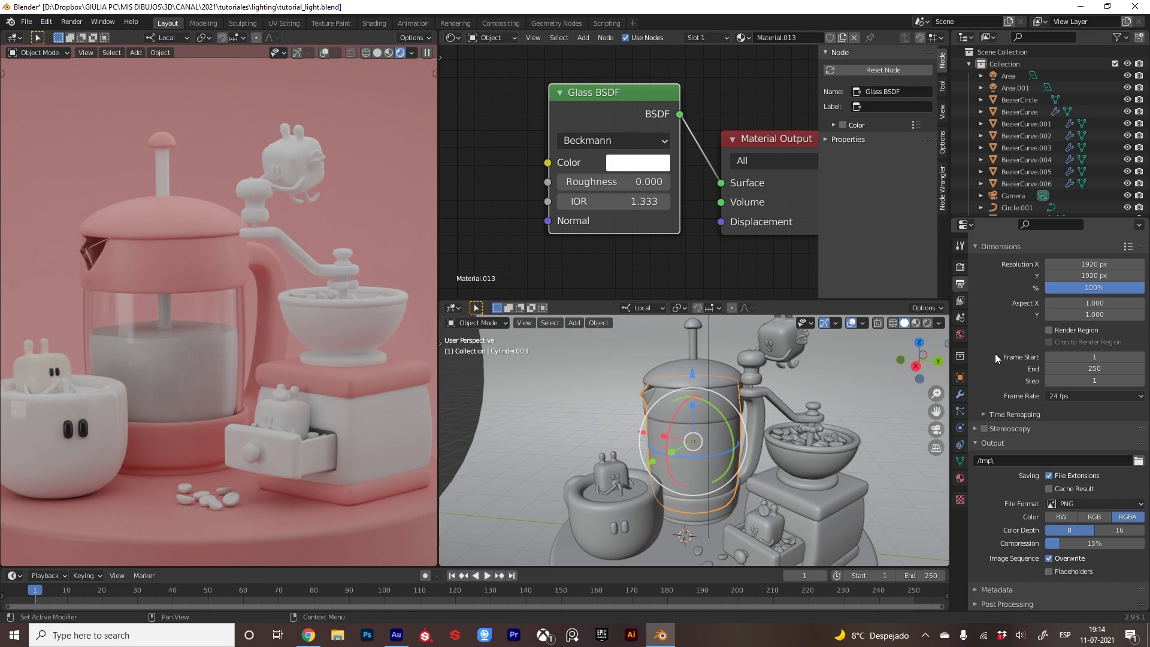
pyautogui.click(960, 266)
pyautogui.scroll(-3, 990, 328)
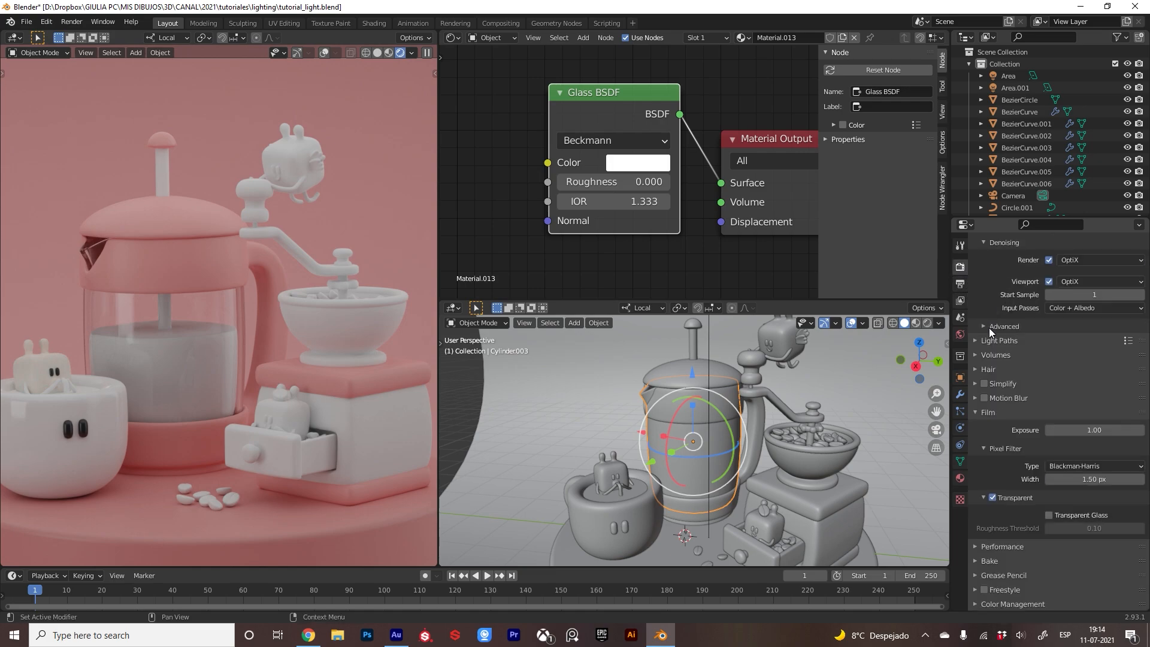
pyautogui.click(976, 341)
pyautogui.scroll(-4, 982, 400)
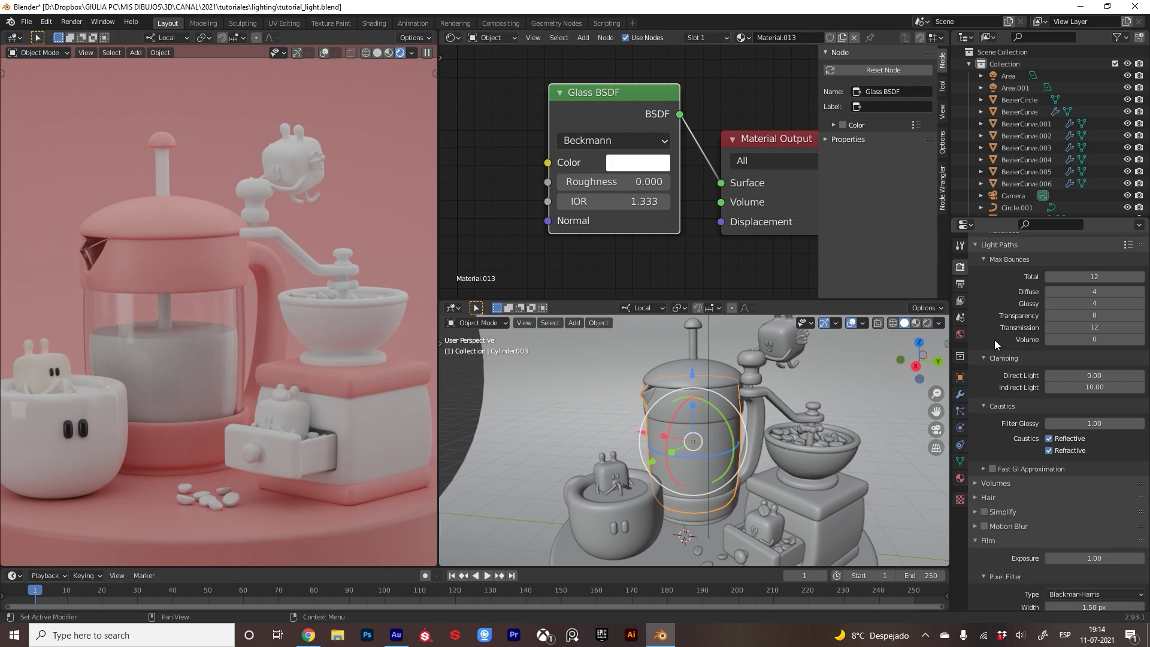
pyautogui.scroll(4, 994, 340)
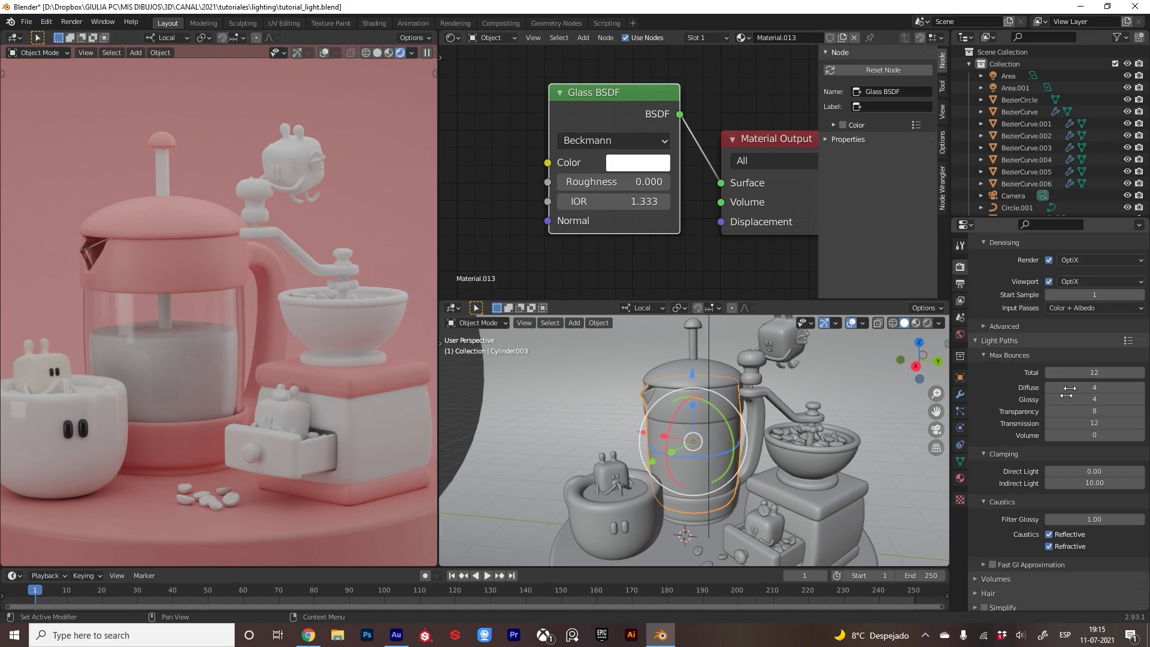
# Set the light path max bounces to 256 total, 256 glossy and 128 transparency
pyautogui.click(1110, 373)
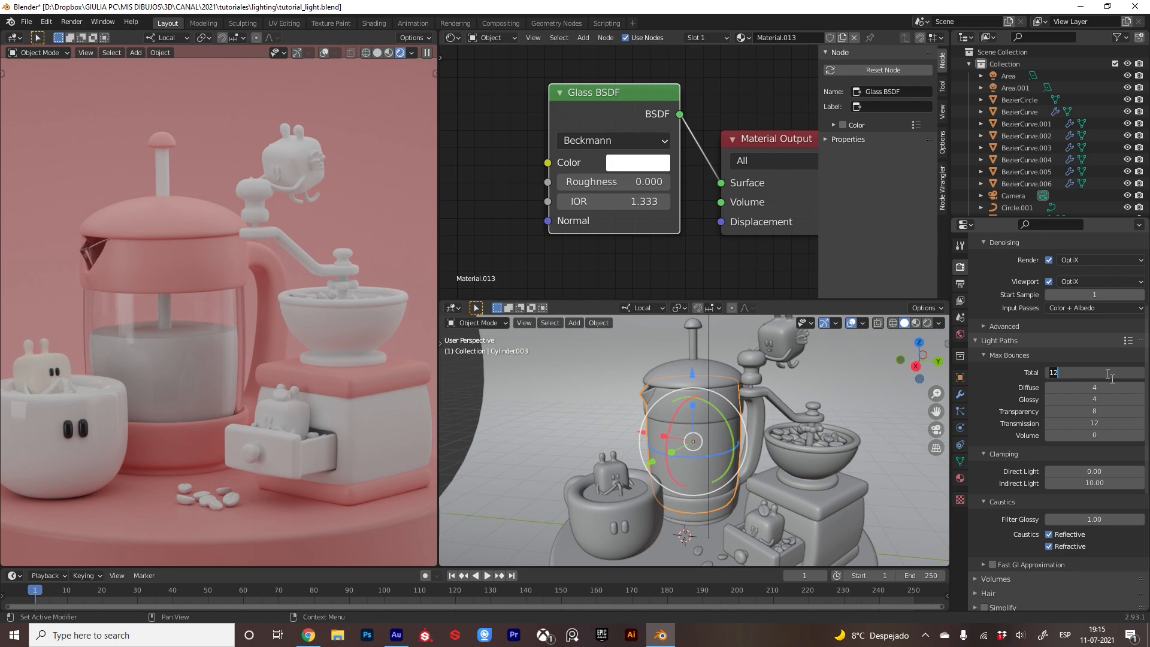
pyautogui.write('256')
pyautogui.click(1100, 401)
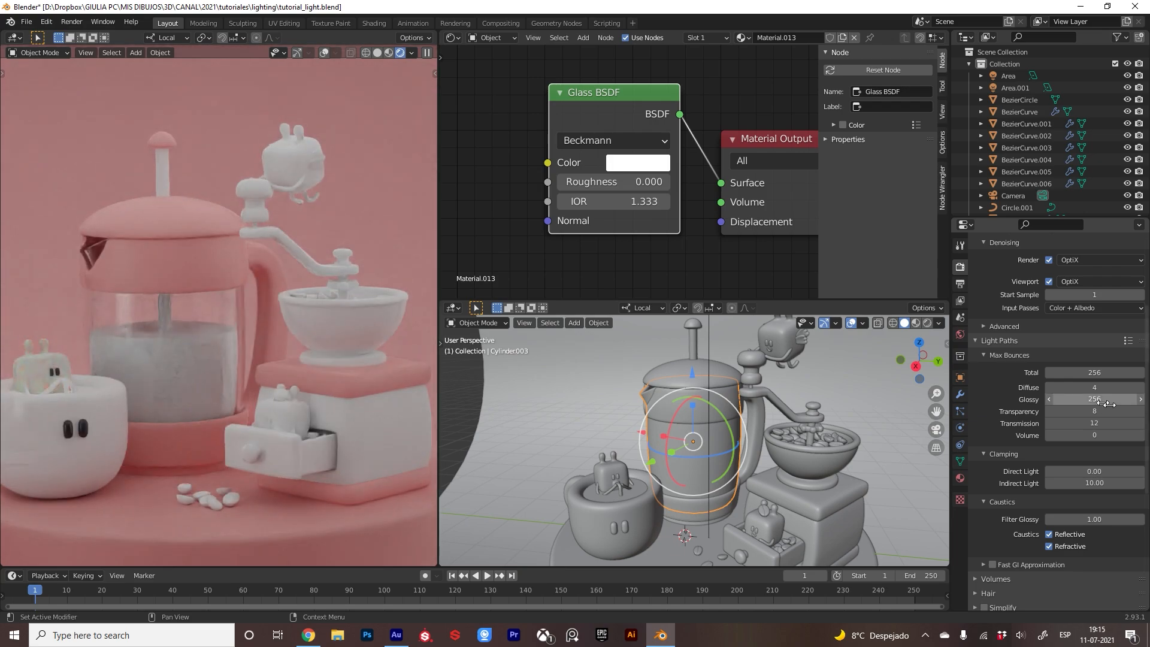
pyautogui.press('Return')
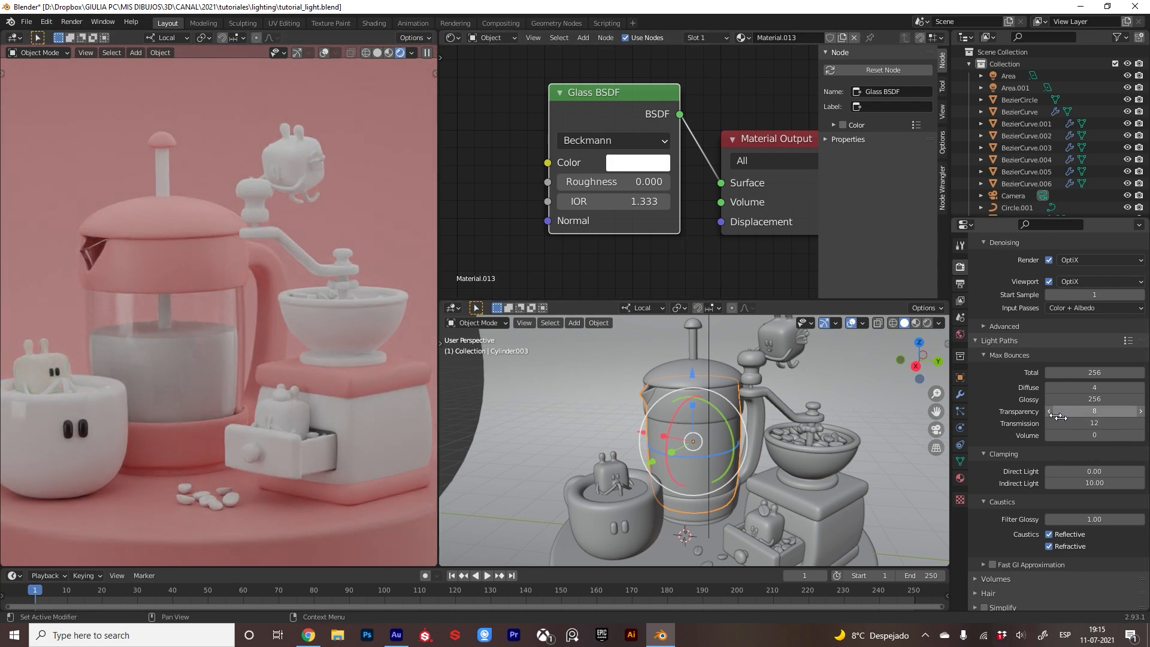
pyautogui.click(1107, 411)
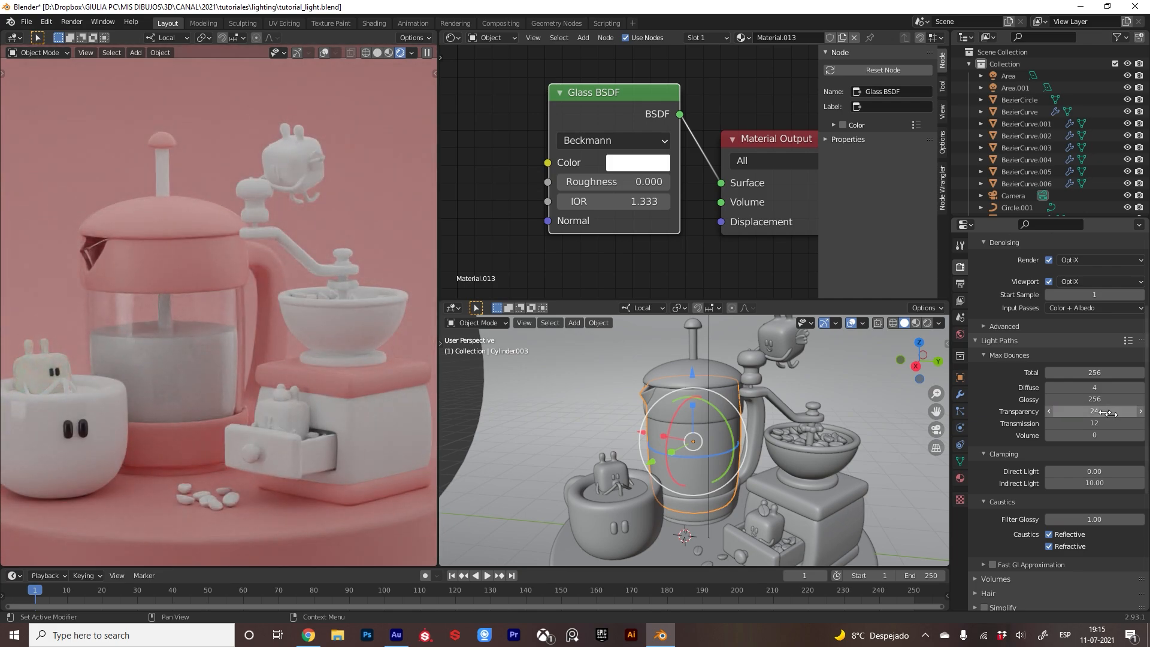
pyautogui.write('2428')
pyautogui.press('Return')
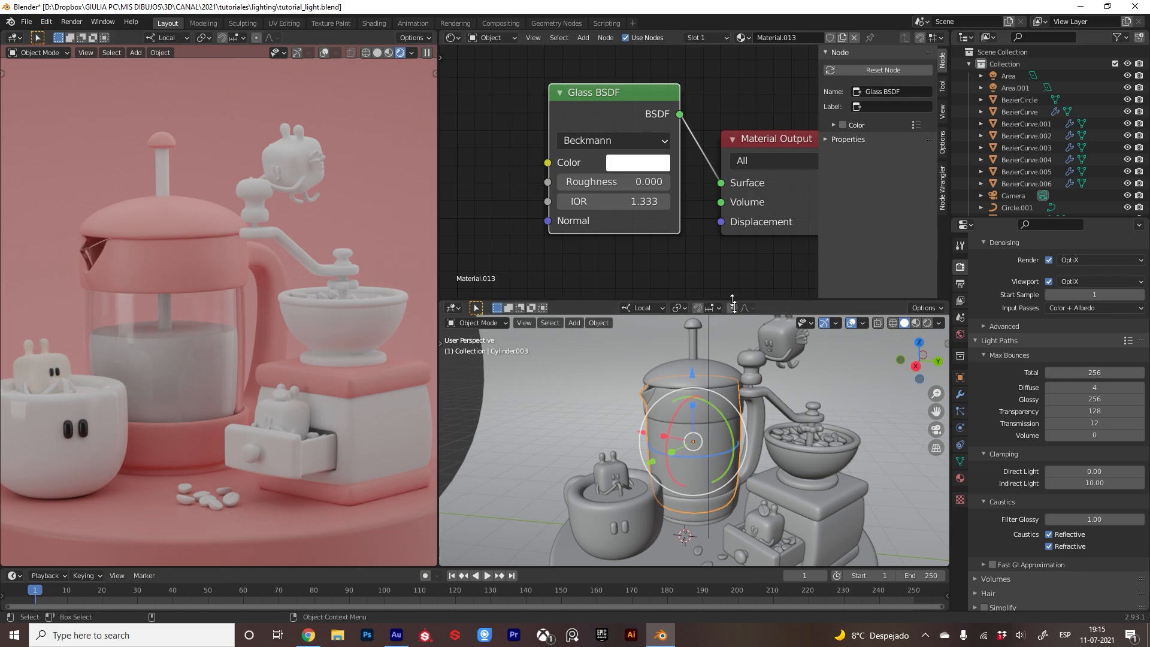
# Replace the shared material on one loose coffee bean in front of the grinder with a new material of its own
pyautogui.moveTo(732, 299); pyautogui.dragTo(741, 274)
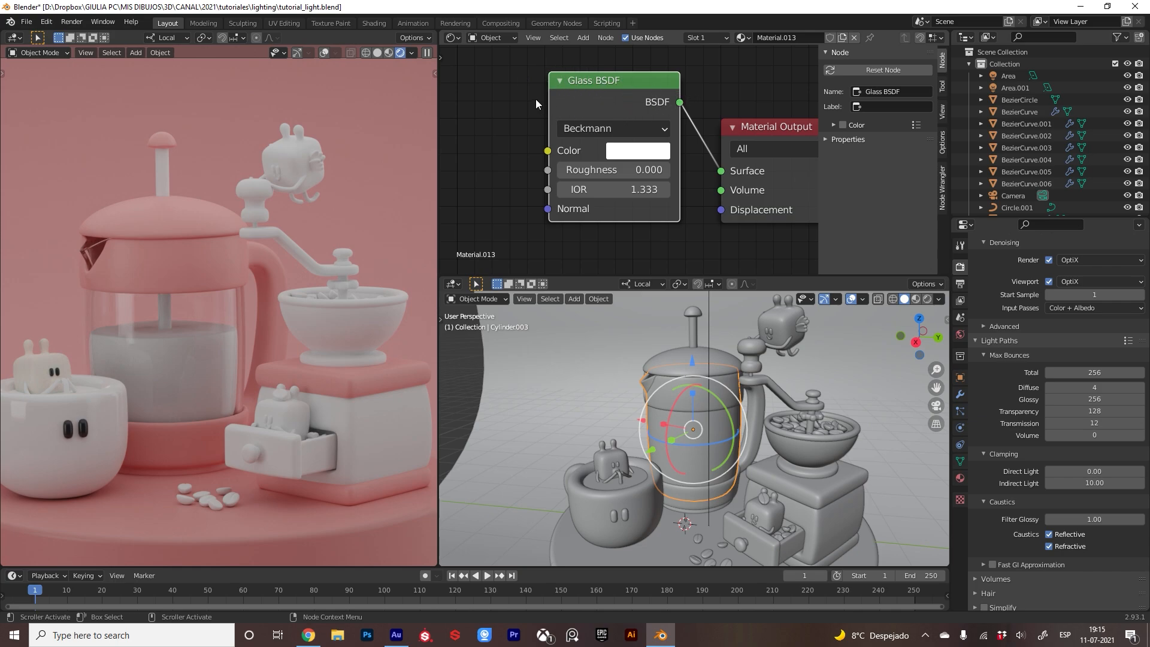
pyautogui.scroll(5, 1013, 301)
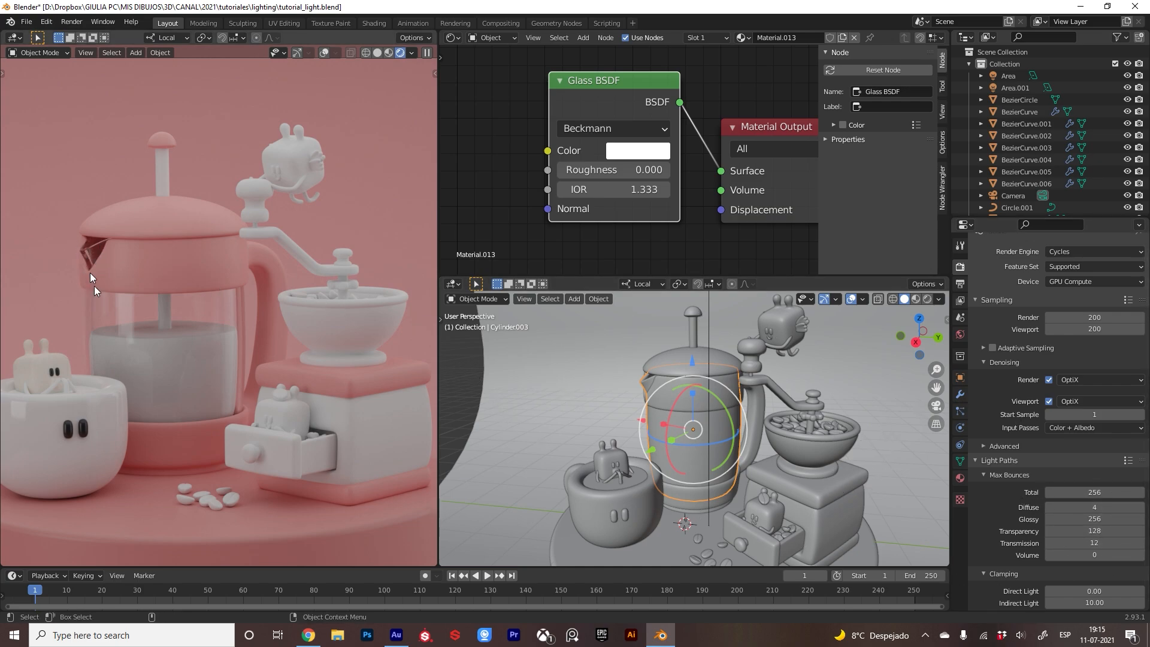
pyautogui.scroll(-6, 732, 401)
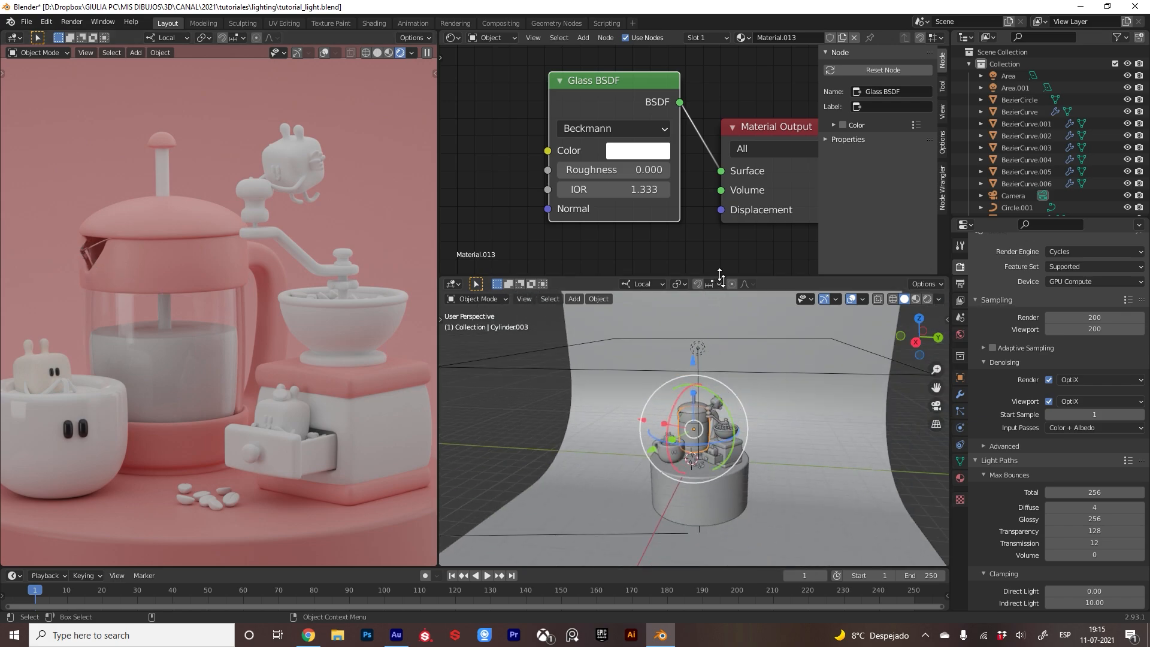
pyautogui.moveTo(724, 278); pyautogui.dragTo(713, 201)
pyautogui.scroll(4, 821, 376)
pyautogui.moveTo(832, 386); pyautogui.dragTo(764, 319, button='middle')
pyautogui.scroll(6, 693, 396)
pyautogui.click(712, 416)
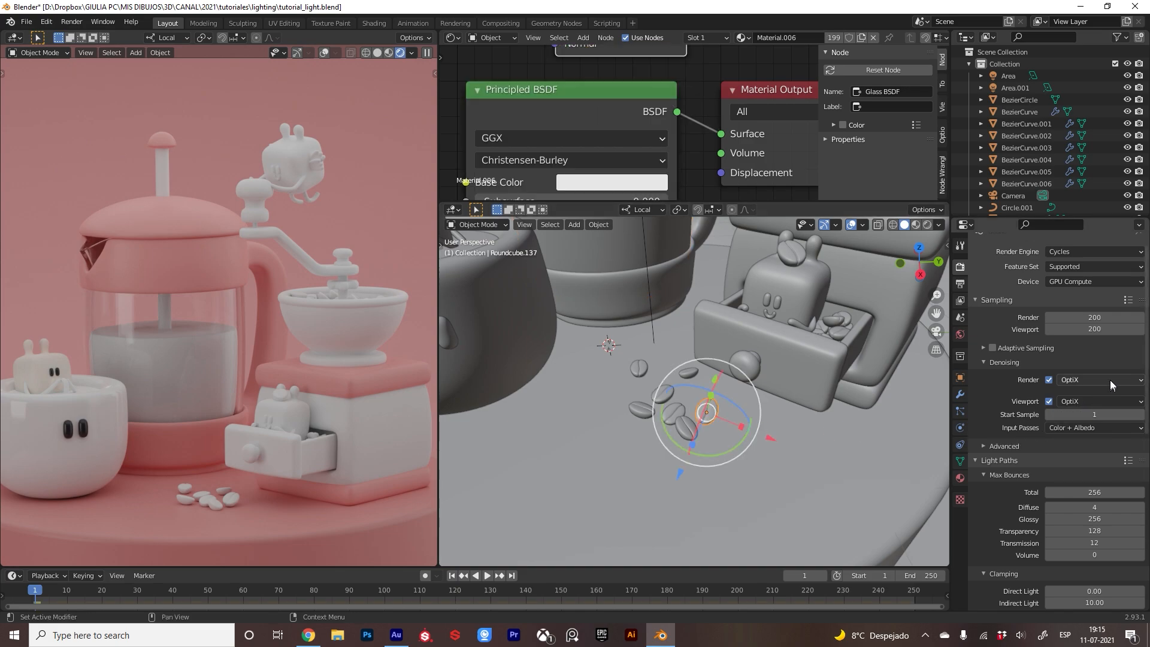
pyautogui.click(961, 478)
pyautogui.click(1036, 338)
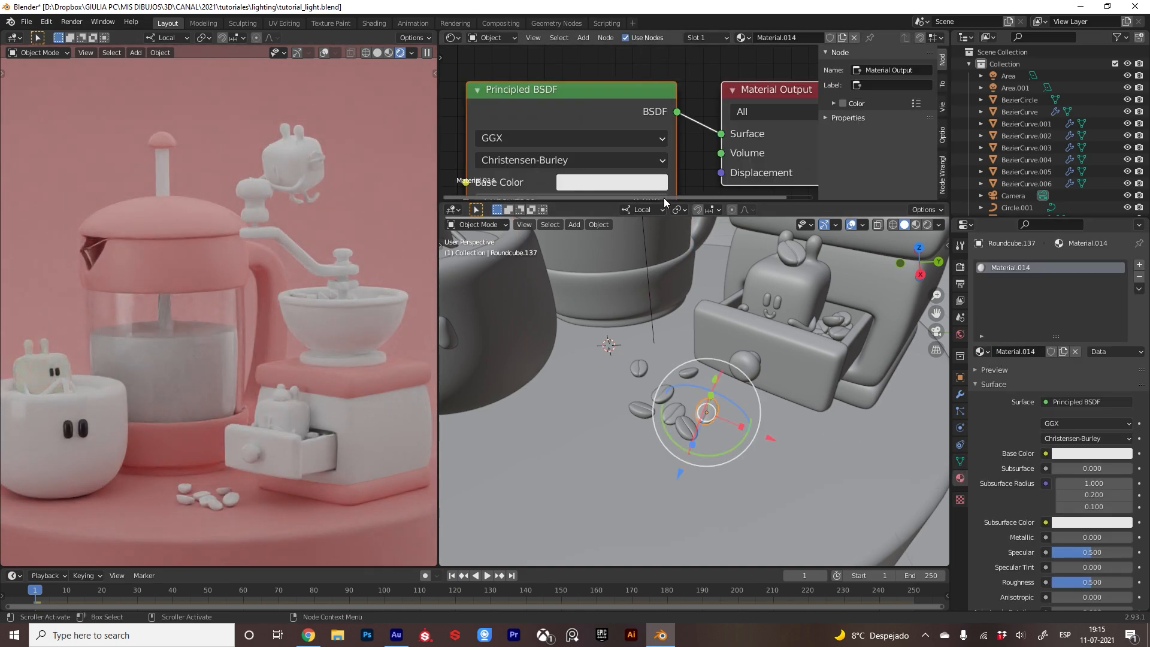
# Set the base color of the coffee bean's new Principled BSDF material to a dark red
pyautogui.moveTo(664, 198); pyautogui.dragTo(664, 442)
pyautogui.scroll(-2, 691, 386)
pyautogui.scroll(-1, 689, 382)
pyautogui.moveTo(711, 381); pyautogui.dragTo(748, 323, button='middle')
pyautogui.click(642, 235)
pyautogui.click(652, 234)
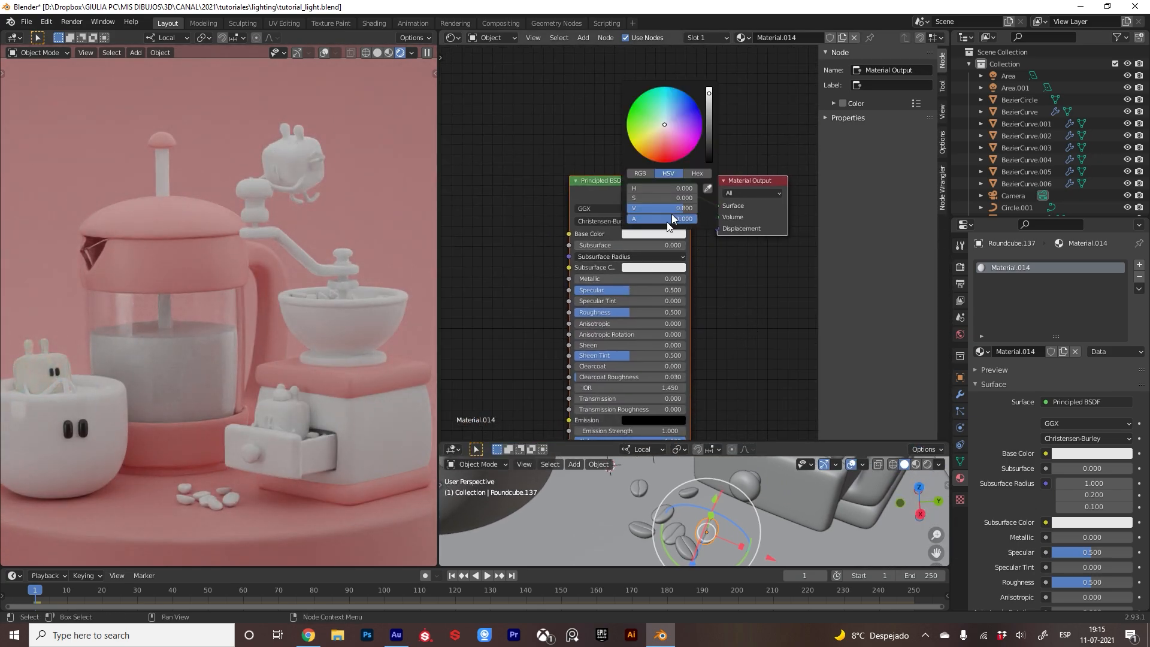
pyautogui.click(664, 142)
pyautogui.click(708, 135)
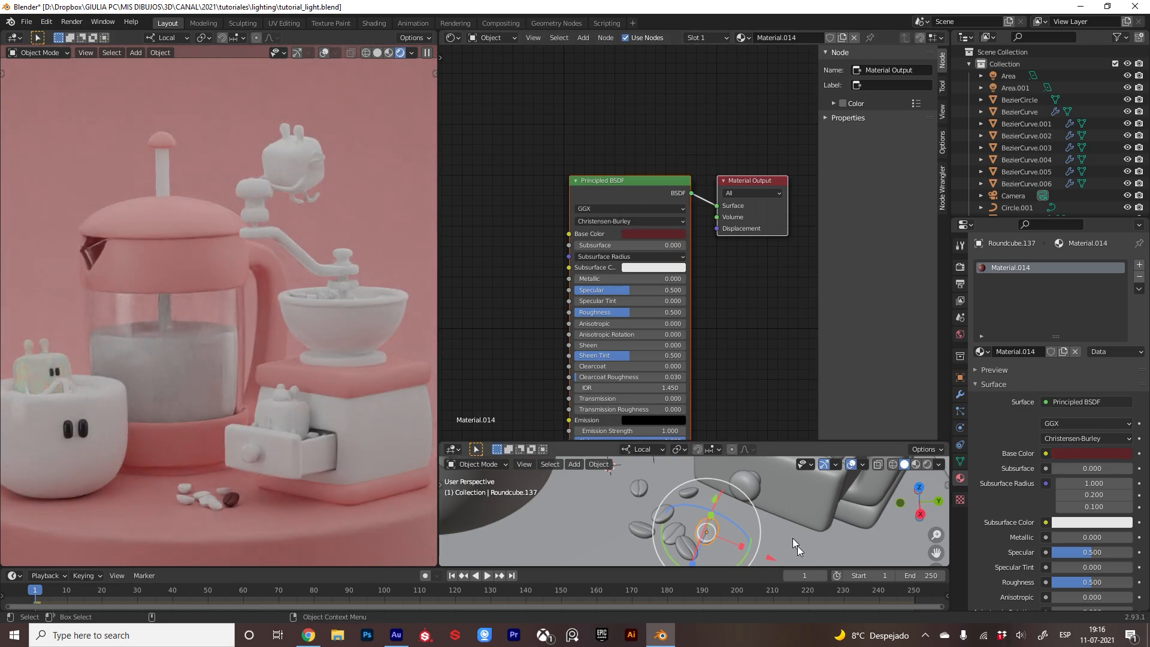
# Select the other six loose coffee beans with the dark red bean active, and link its material to all of them
pyautogui.moveTo(750, 442); pyautogui.dragTo(743, 267)
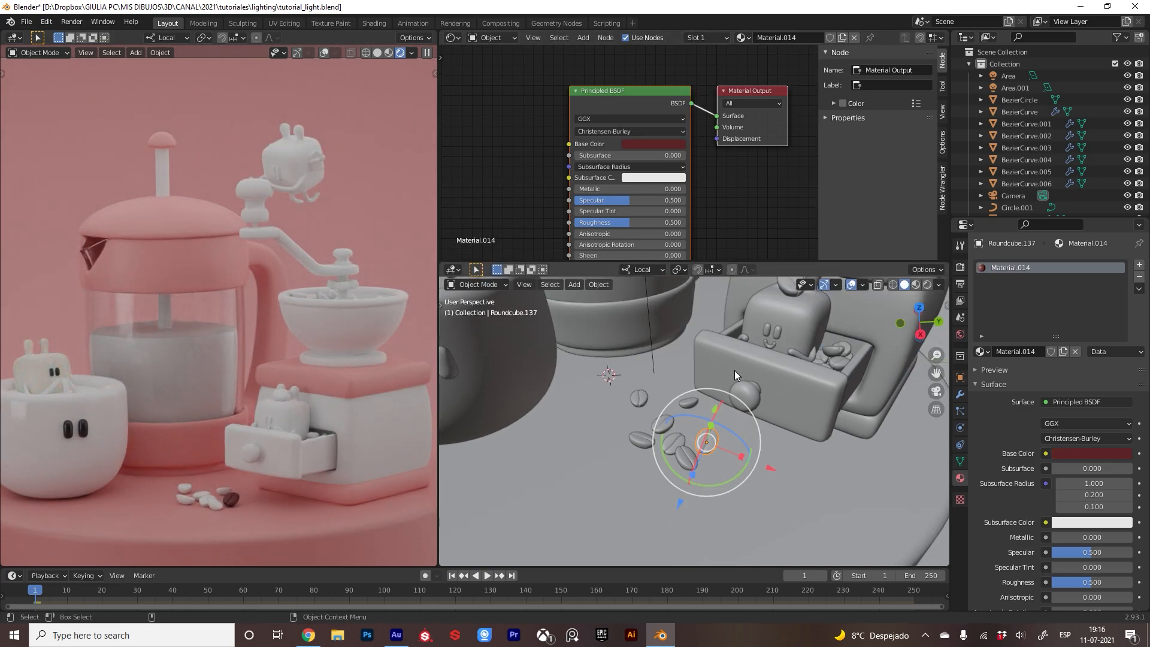
pyautogui.scroll(6, 663, 459)
pyautogui.scroll(-6, 663, 459)
pyautogui.keyDown('shift'); pyautogui.click(666, 401); pyautogui.keyUp('shift')
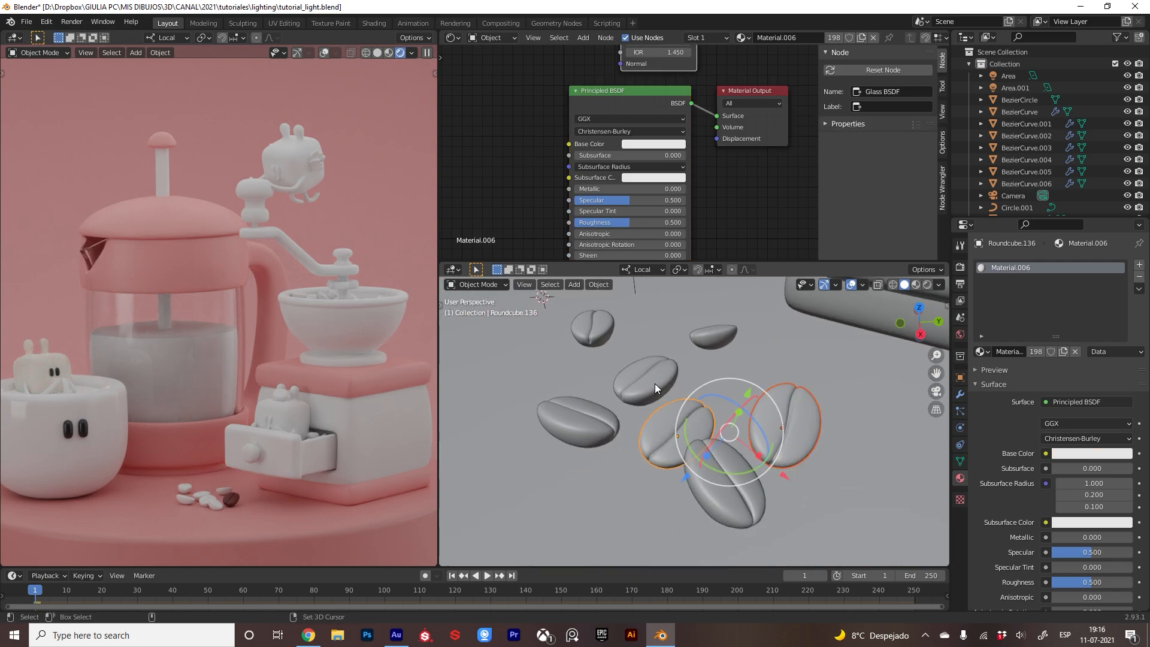
pyautogui.click(656, 383)
pyautogui.keyDown('shift'); pyautogui.click(581, 327); pyautogui.keyUp('shift')
pyautogui.keyDown('shift'); pyautogui.click(705, 334); pyautogui.keyUp('shift')
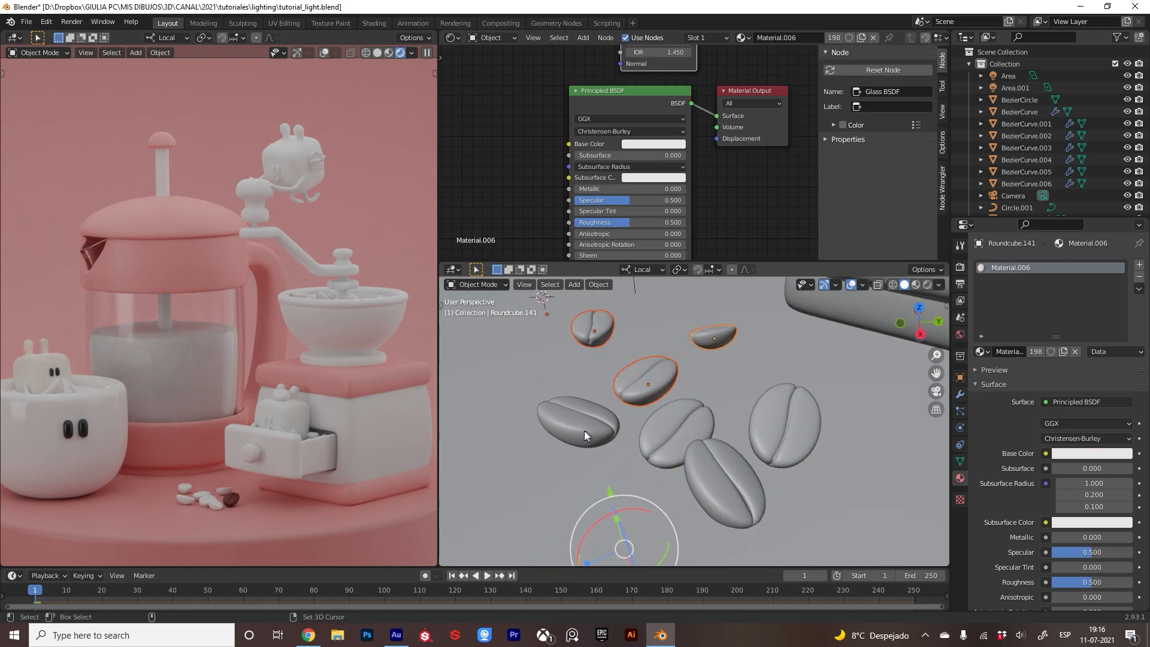
pyautogui.keyDown('shift'); pyautogui.click(584, 430); pyautogui.keyUp('shift')
pyautogui.keyDown('shift'); pyautogui.click(742, 473); pyautogui.keyUp('shift')
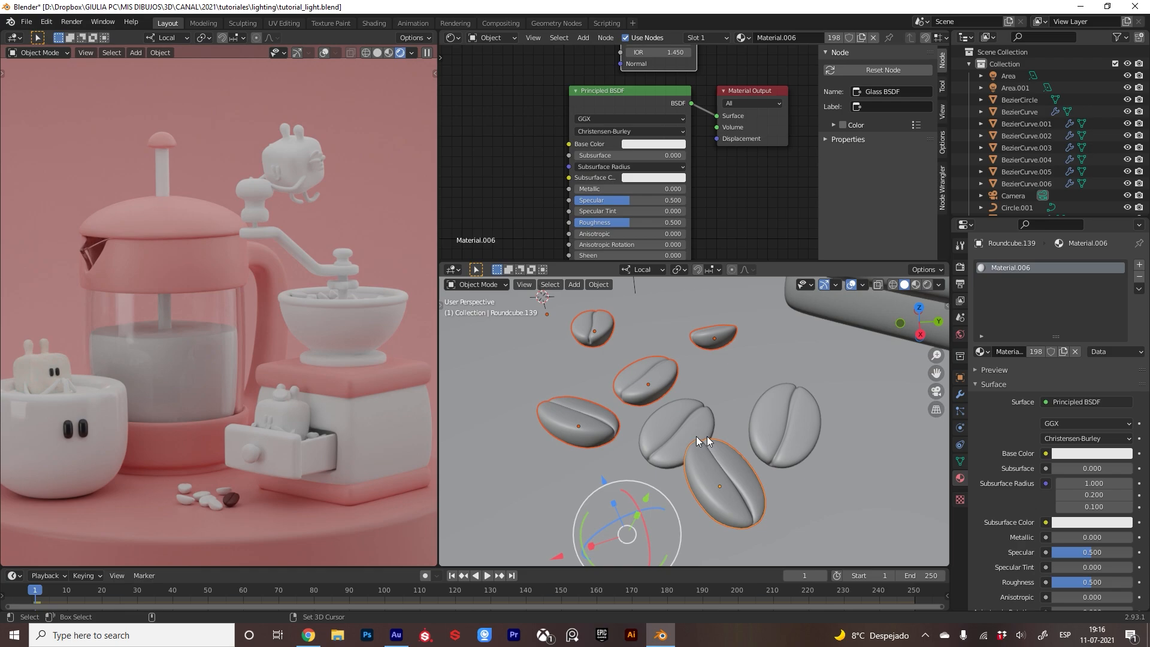
pyautogui.keyDown('shift'); pyautogui.click(785, 433); pyautogui.keyUp('shift')
pyautogui.scroll(-3, 785, 433)
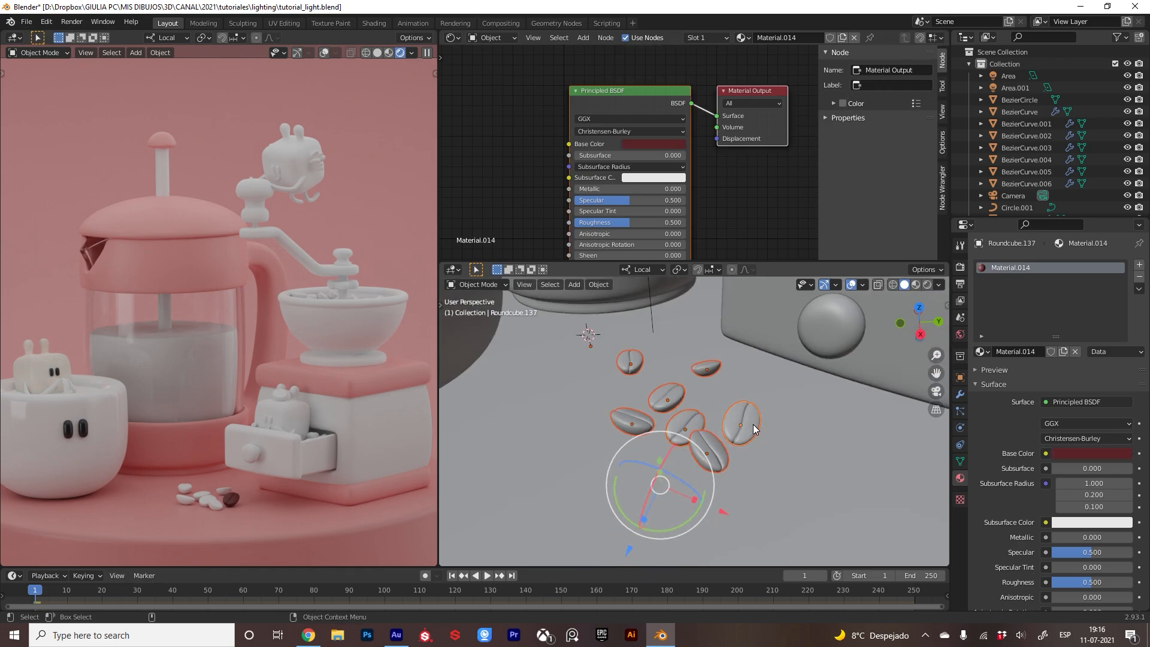
pyautogui.scroll(-4, 791, 428)
pyautogui.moveTo(824, 431); pyautogui.dragTo(784, 445)
pyautogui.scroll(6, 796, 450)
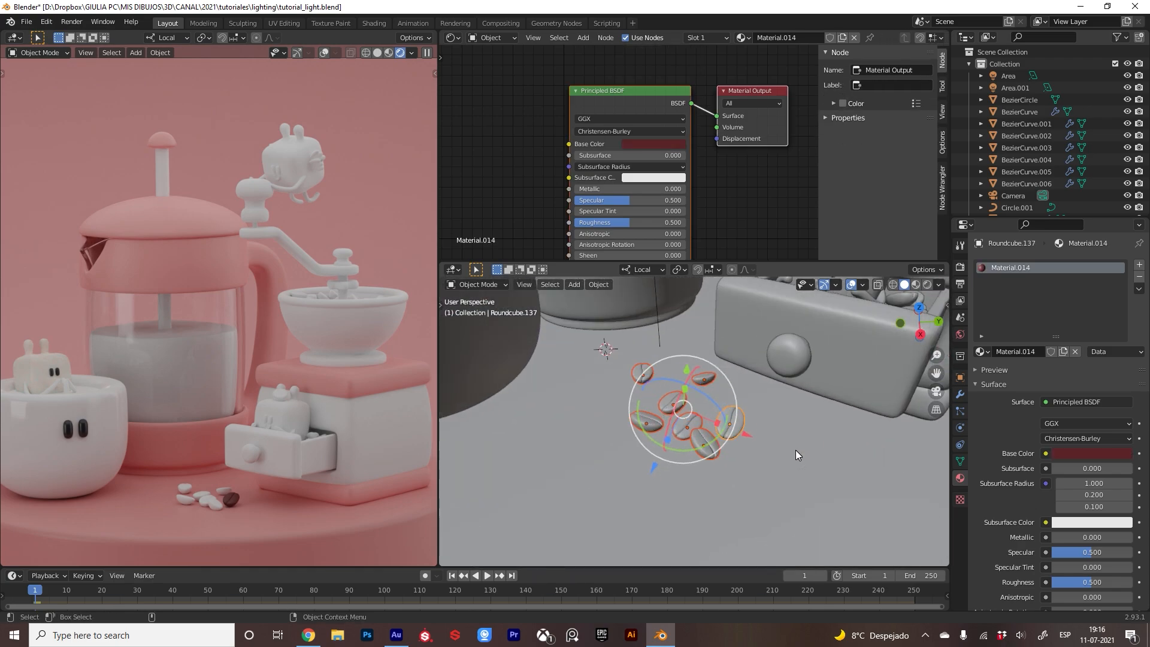
pyautogui.hotkey('ctrl', 'l')
pyautogui.click(742, 416)
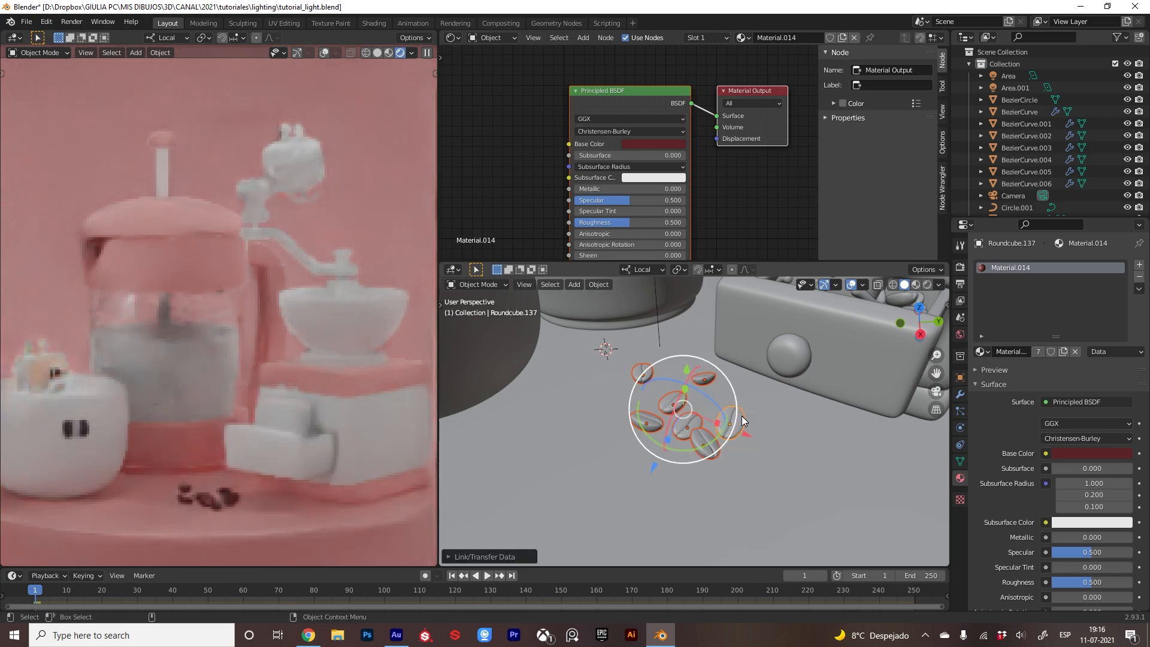
# Shift the base color of the beans' material from dark red towards a dark brown
pyautogui.click(654, 143)
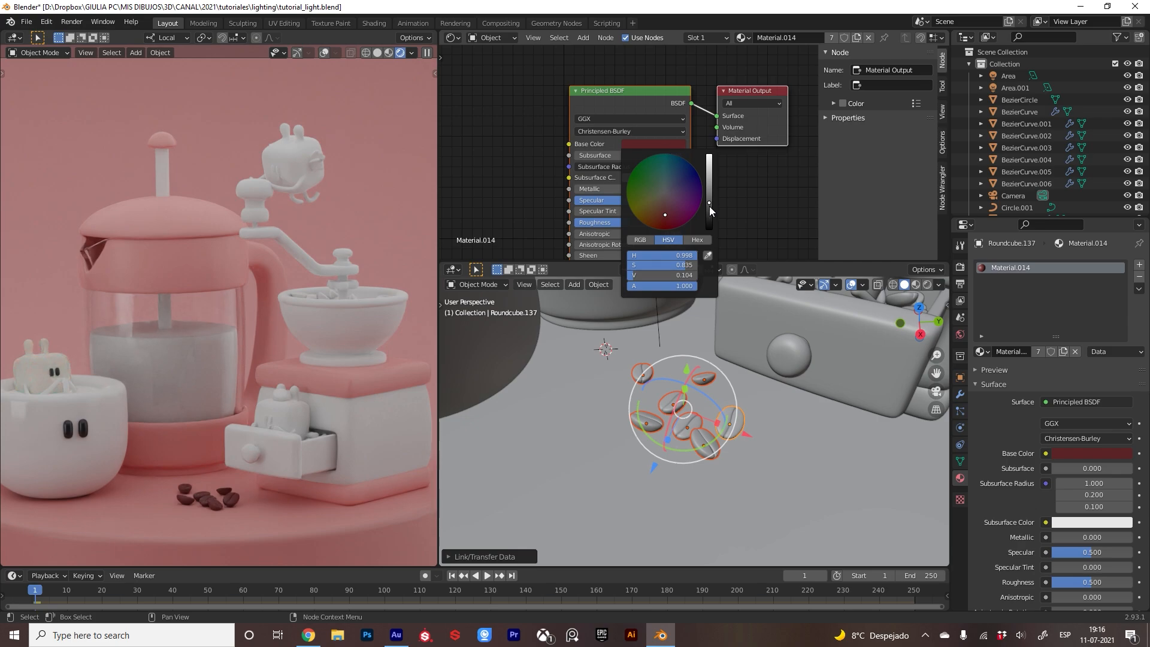
pyautogui.click(709, 206)
pyautogui.moveTo(667, 213); pyautogui.dragTo(663, 214)
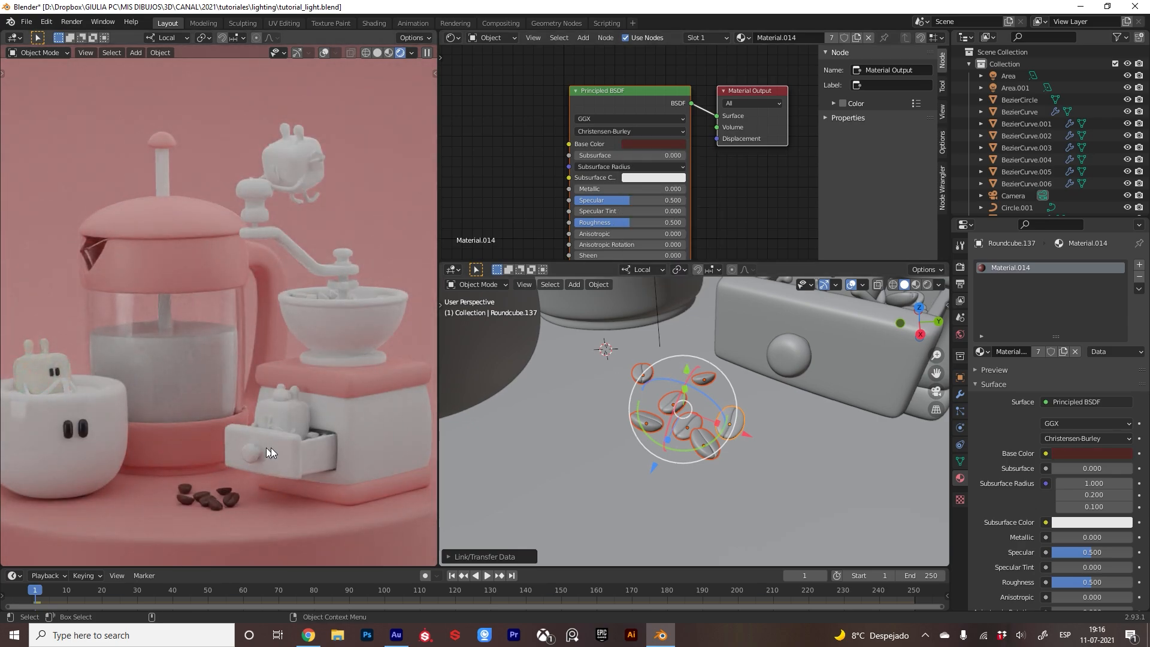
# Frame the loose beans in the rendered view and add a Noise Texture node beside the Principled BSDF in their material
pyautogui.keyDown('shift'); pyautogui.moveTo(271, 440); pyautogui.dragTo(260, 278, button='middle'); pyautogui.keyUp('shift')
pyautogui.scroll(6, 240, 312)
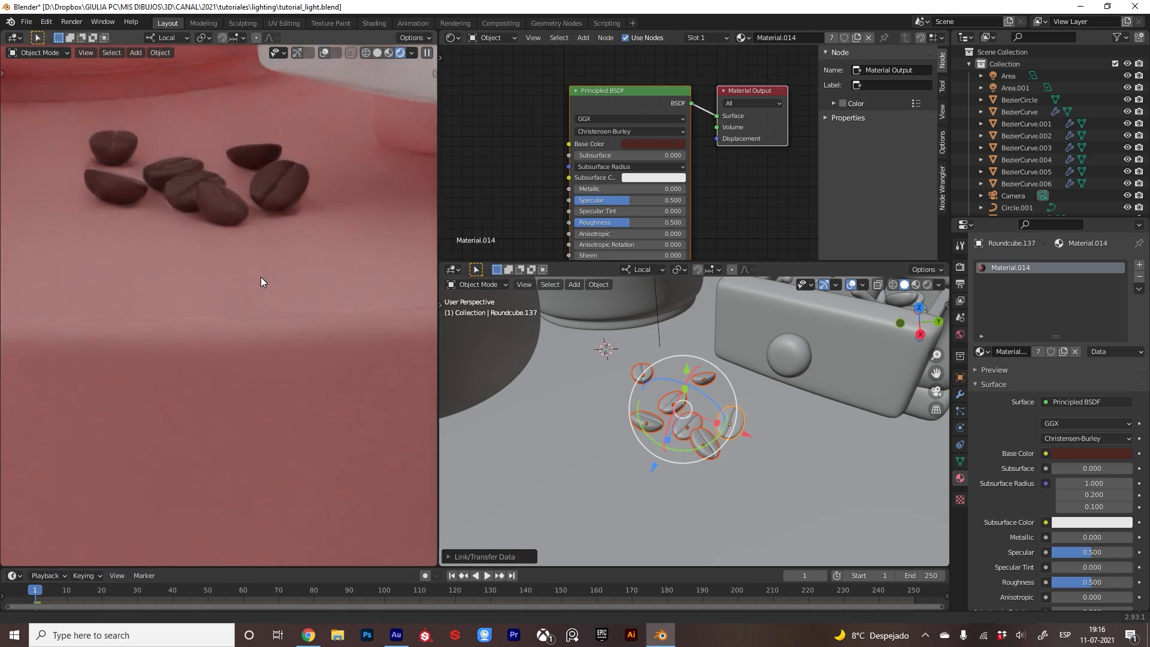
pyautogui.scroll(7, 260, 221)
pyautogui.keyDown('shift'); pyautogui.moveTo(291, 191); pyautogui.dragTo(224, 377, button='middle'); pyautogui.keyUp('shift')
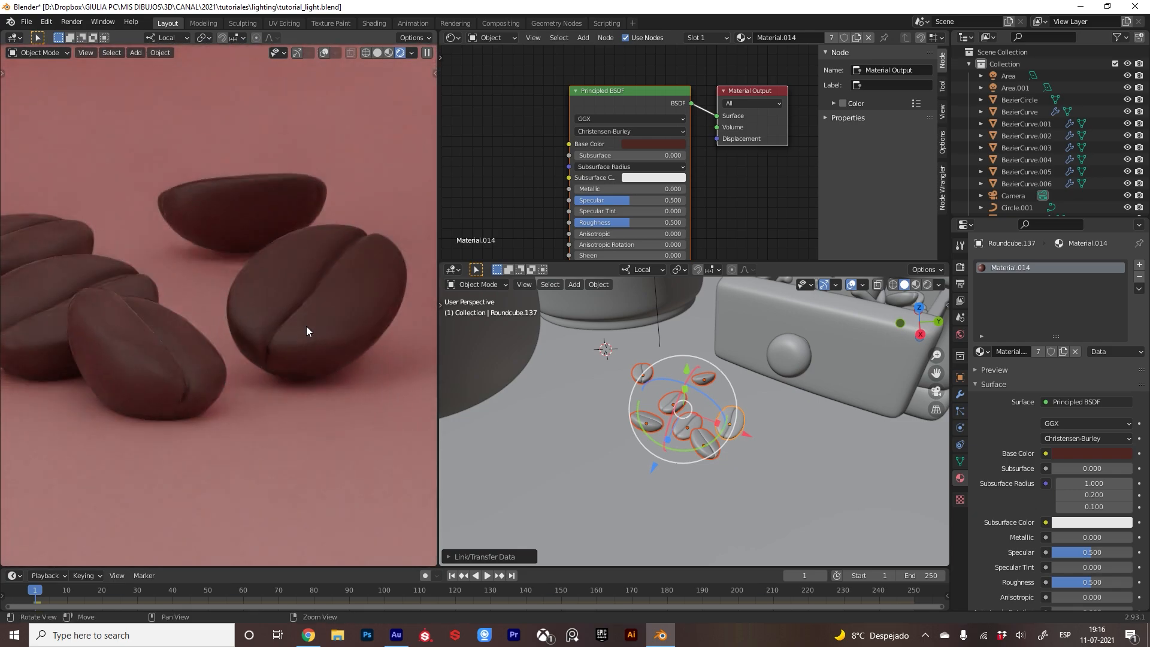
pyautogui.scroll(-3, 719, 213)
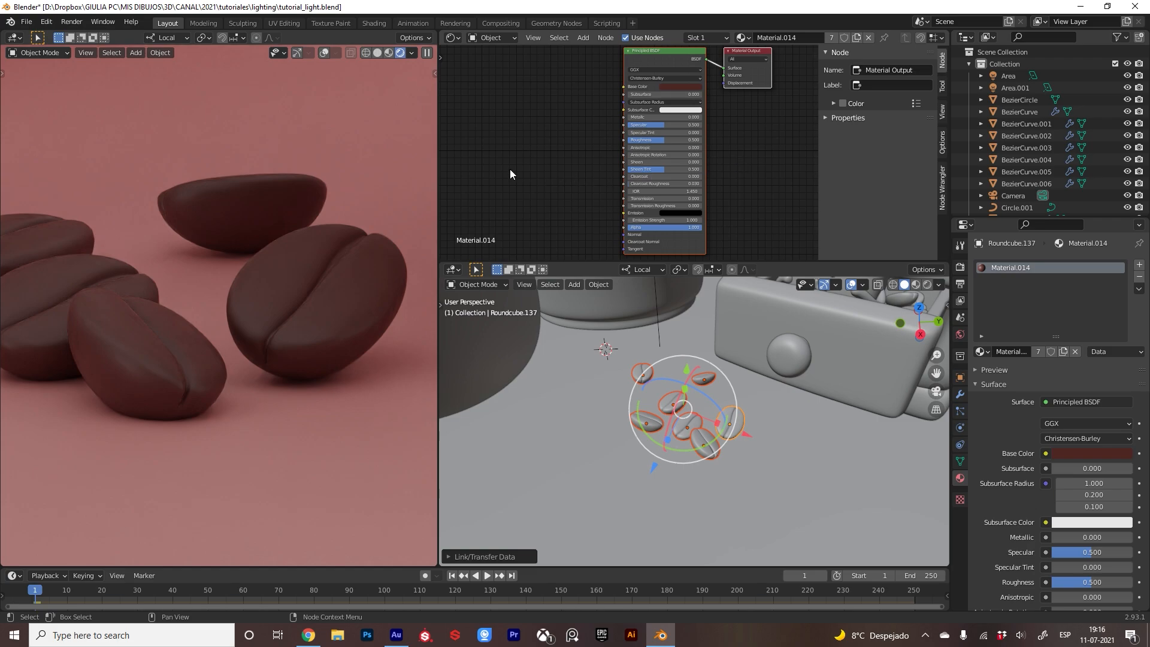
pyautogui.hotkey('shift', 'a')
pyautogui.write('no')
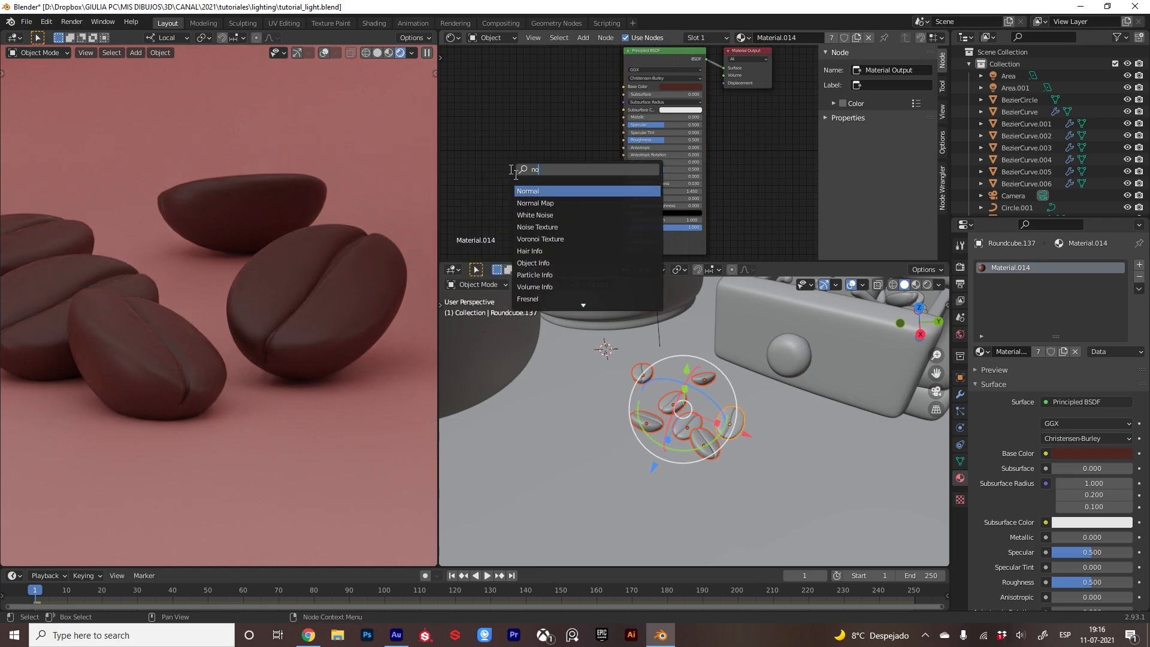
pyautogui.write('i')
pyautogui.click(530, 203)
pyautogui.click(517, 132)
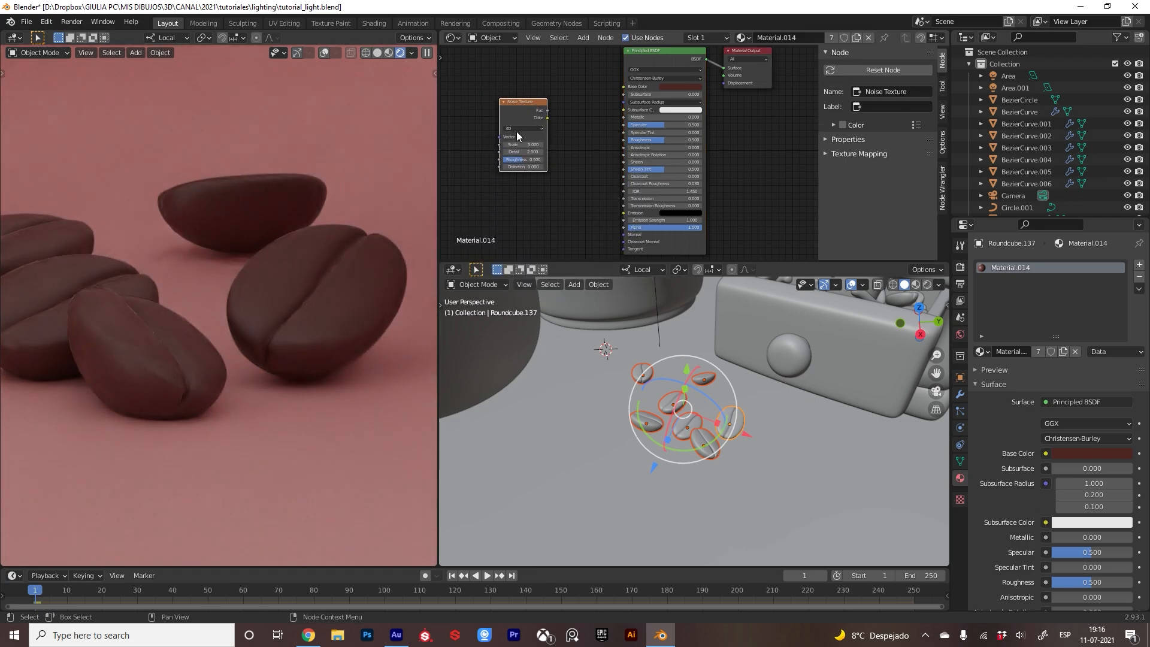
pyautogui.scroll(-2, 640, 211)
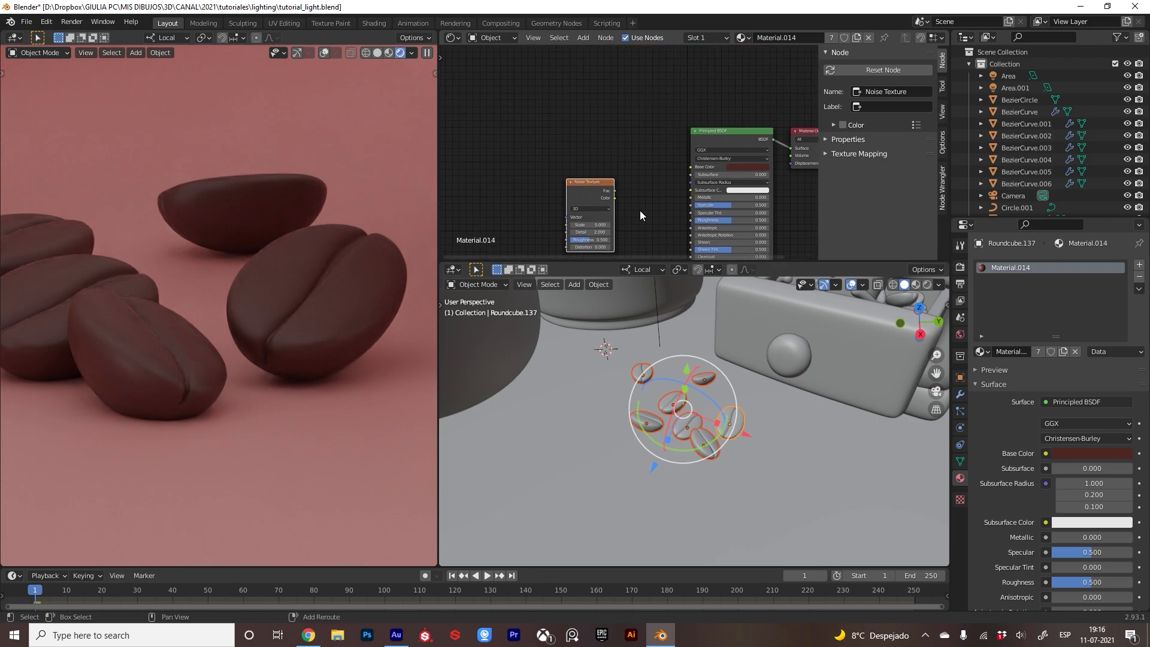
# Preview the Noise Texture directly on the beans and set its scale to 42
pyautogui.keyDown('ctrl'); pyautogui.keyDown('shift'); pyautogui.click(596, 181); pyautogui.keyUp('shift'); pyautogui.keyUp('ctrl')
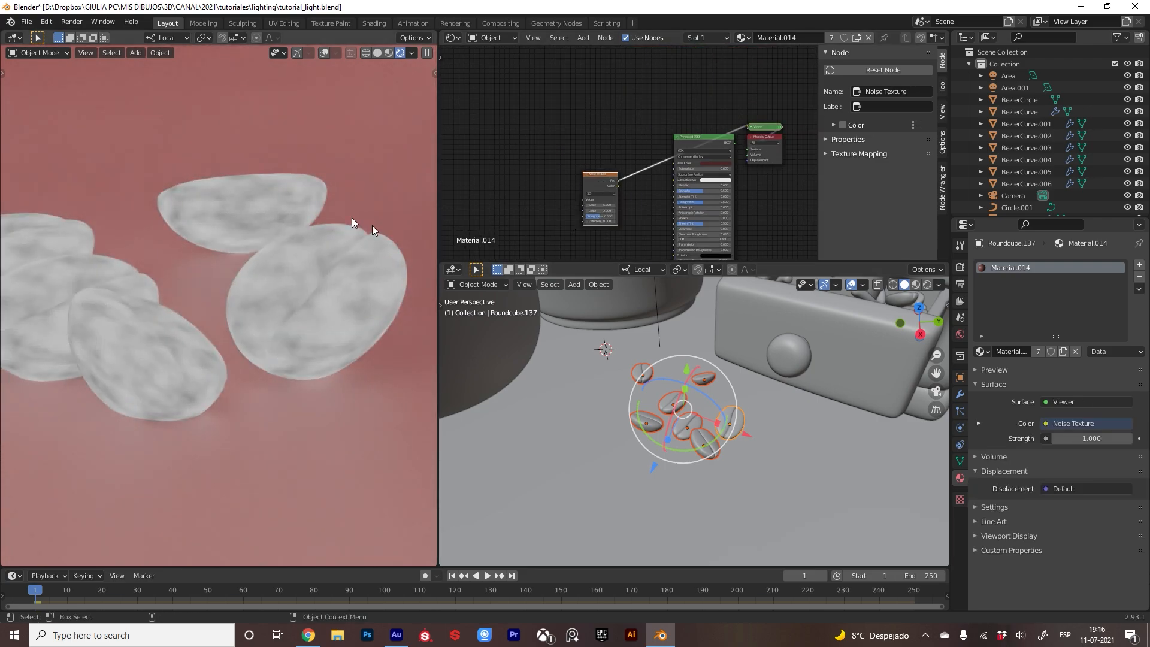
pyautogui.scroll(5, 570, 172)
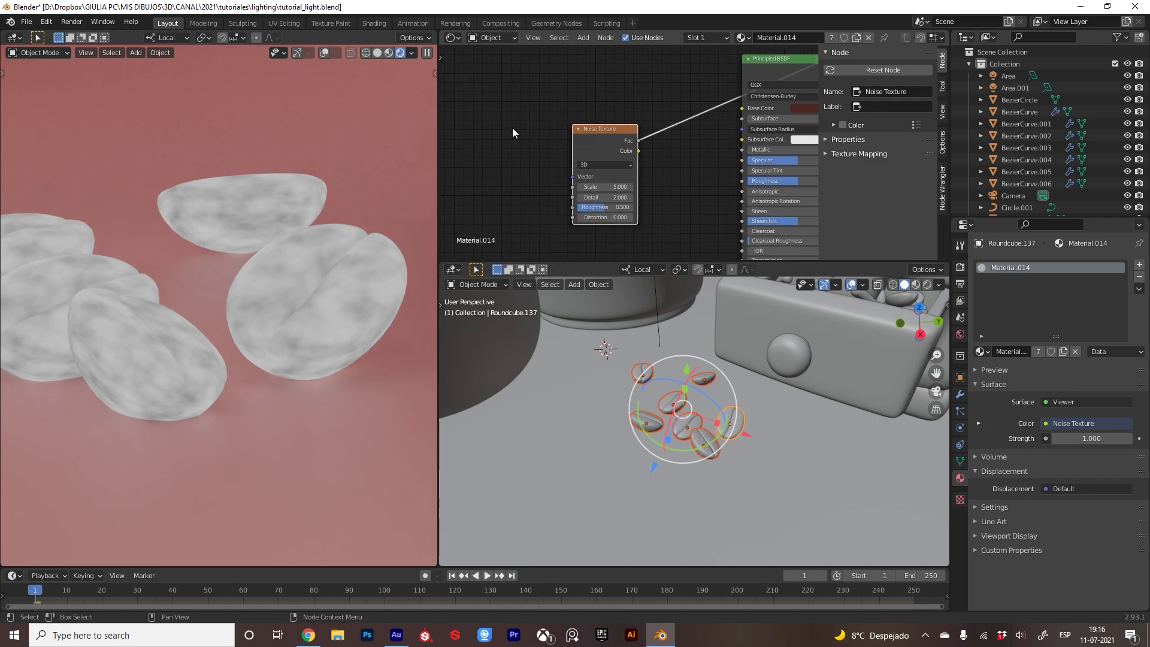
pyautogui.moveTo(466, 153); pyautogui.dragTo(482, 118, button='middle')
pyautogui.scroll(3, 626, 153)
pyautogui.moveTo(599, 184); pyautogui.dragTo(665, 184)
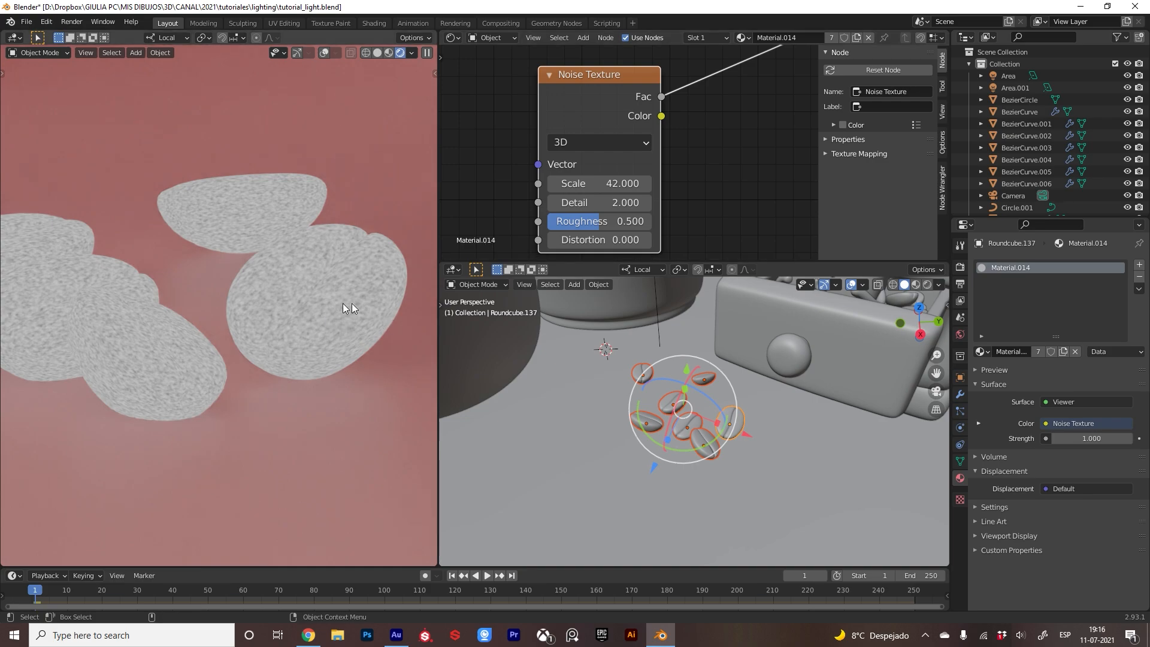
pyautogui.scroll(-5, 701, 176)
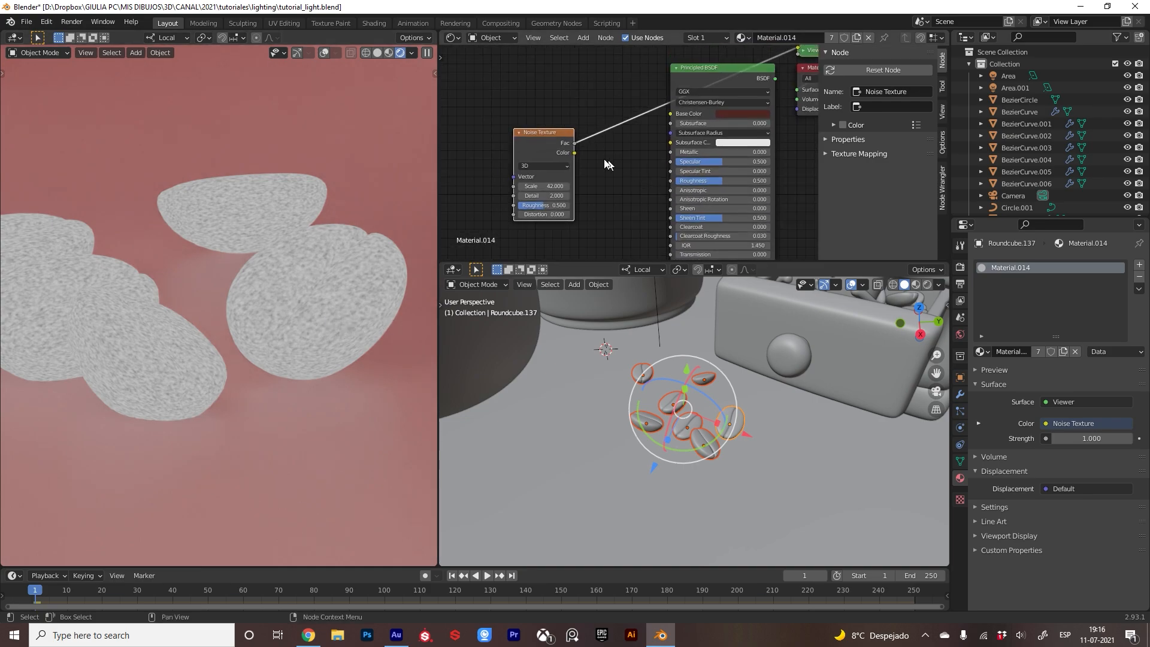
# Add a ColorRamp node after the Noise Texture and space the two nodes out beside the Principled BSDF
pyautogui.hotkey('shift', 'a')
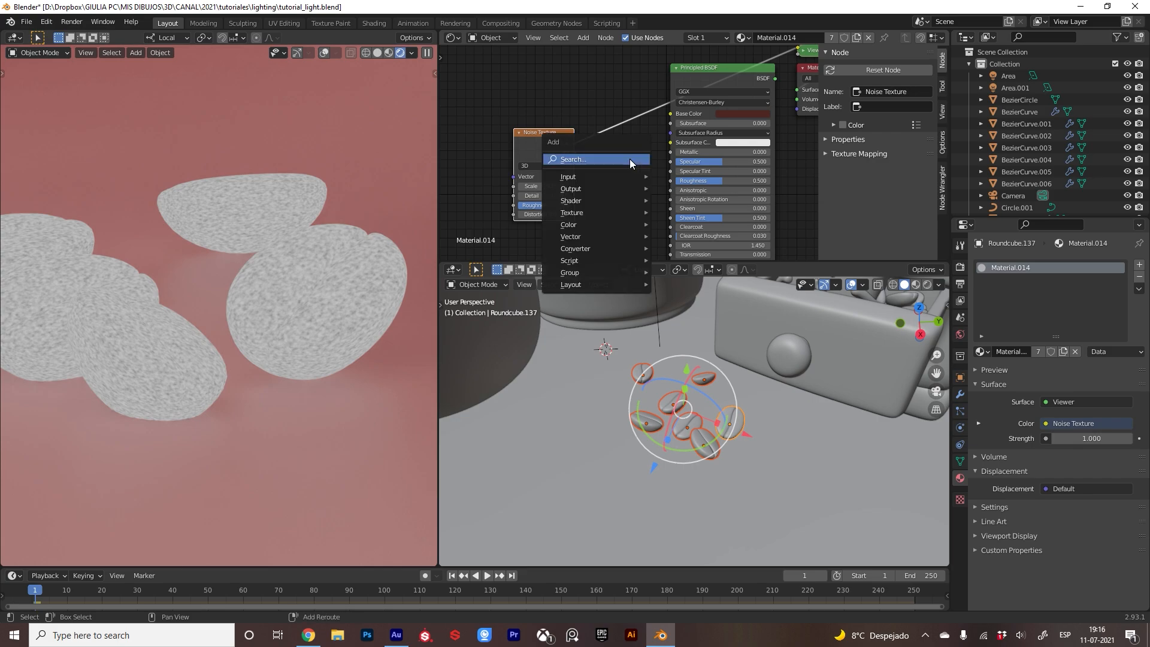
pyautogui.click(631, 160)
pyautogui.write('col')
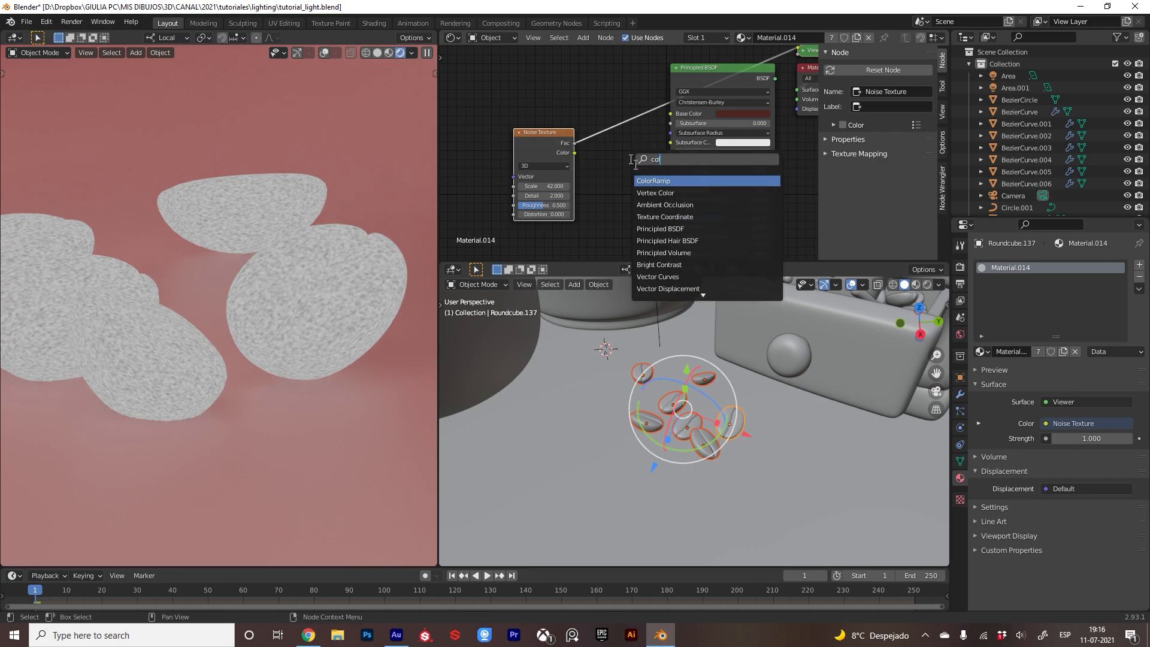
pyautogui.click(676, 184)
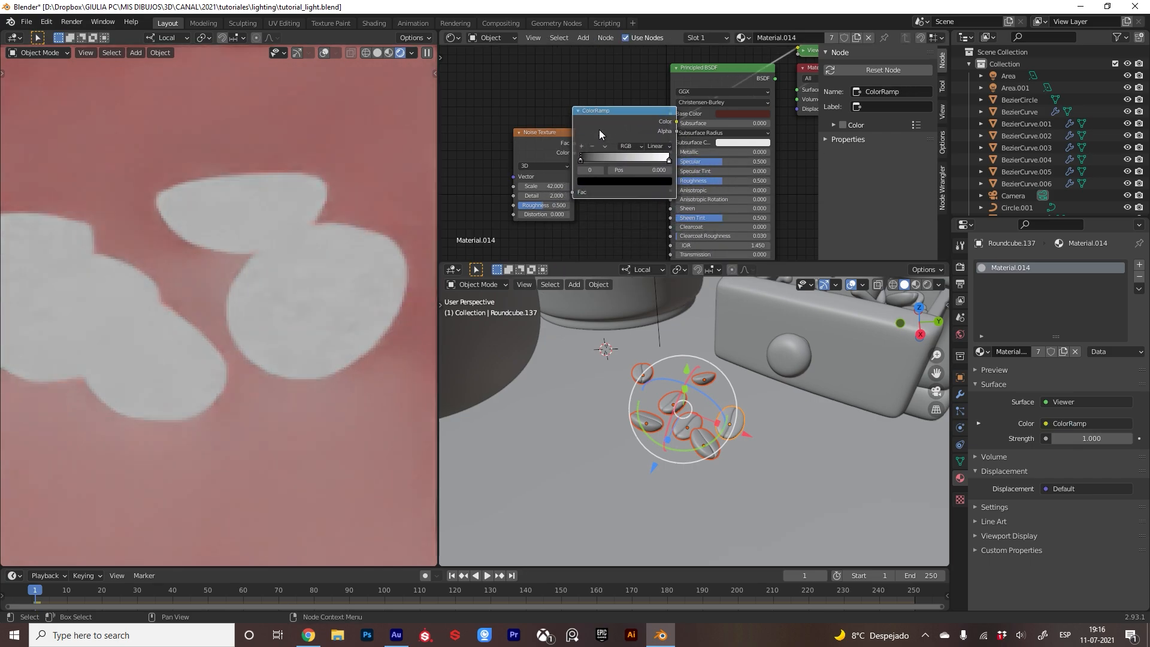
pyautogui.click(644, 157)
pyautogui.scroll(-3, 645, 157)
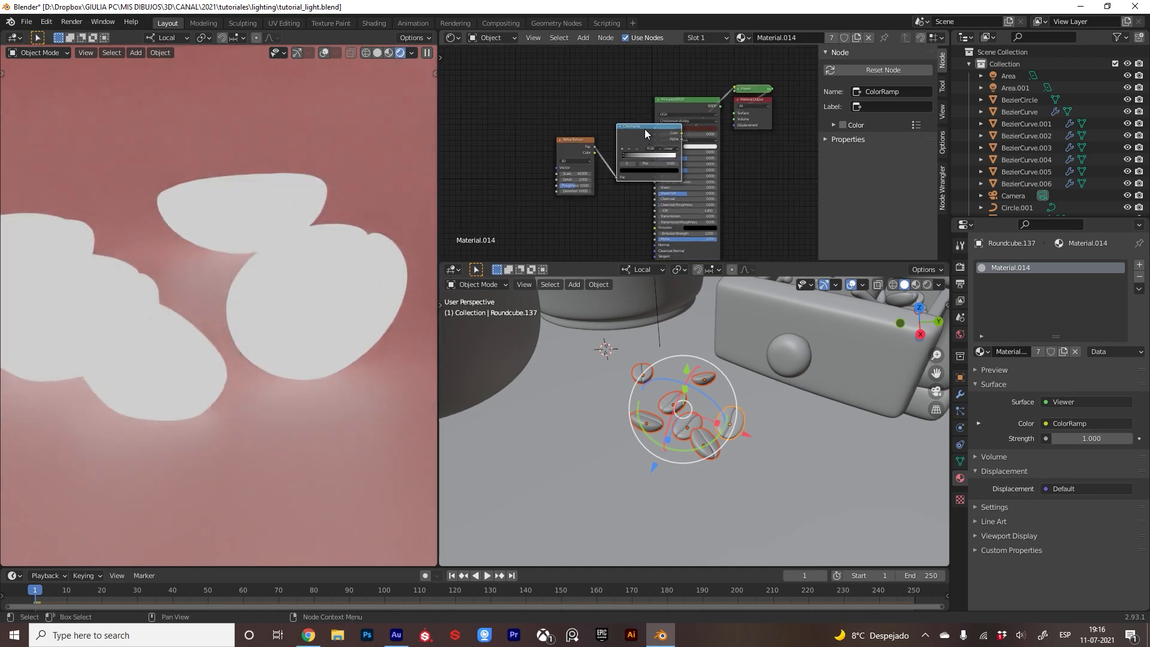
pyautogui.moveTo(572, 142); pyautogui.dragTo(529, 142)
pyautogui.moveTo(636, 127)
pyautogui.mouseDown()
pyautogui.moveTo(583, 115)
pyautogui.moveTo(597, 116)
pyautogui.moveTo(612, 149)
pyautogui.moveTo(659, 151)
pyautogui.moveTo(621, 151)
pyautogui.moveTo(637, 146)
pyautogui.mouseUp()
# Link the ColorRamp's Color output to the Principled BSDF's Base Color and preview the Noise Texture on the beans
pyautogui.keyDown('ctrl'); pyautogui.keyDown('shift'); pyautogui.click(538, 143); pyautogui.keyUp('shift'); pyautogui.keyUp('ctrl')
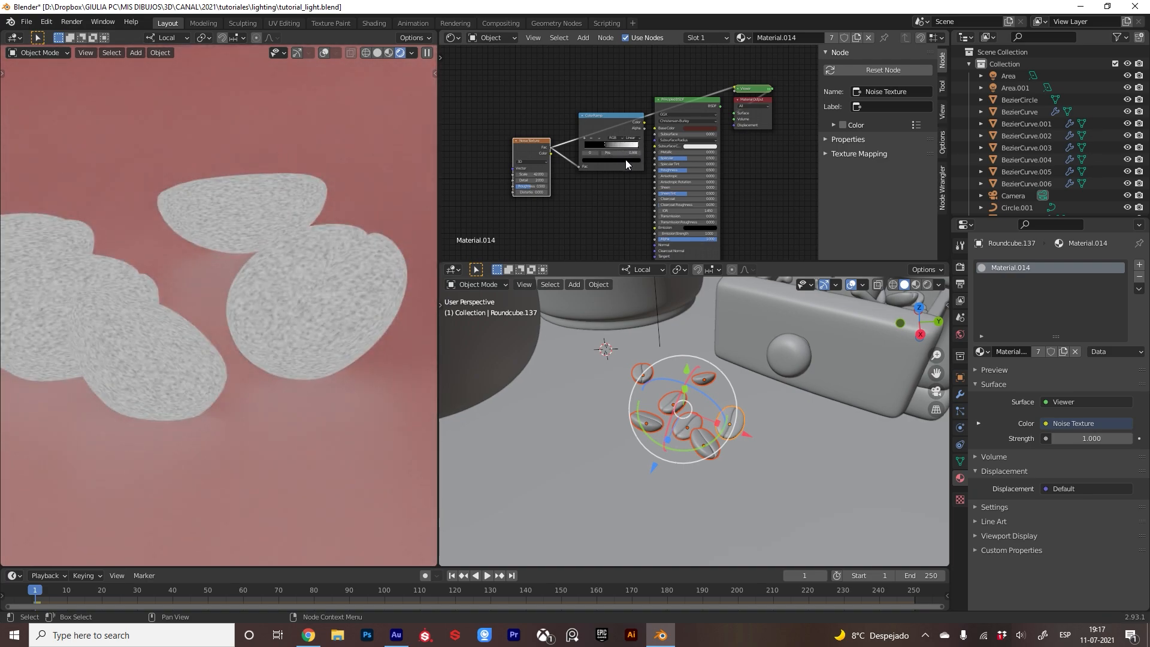
pyautogui.scroll(6, 626, 160)
pyautogui.hotkey('ctrl', 'z')
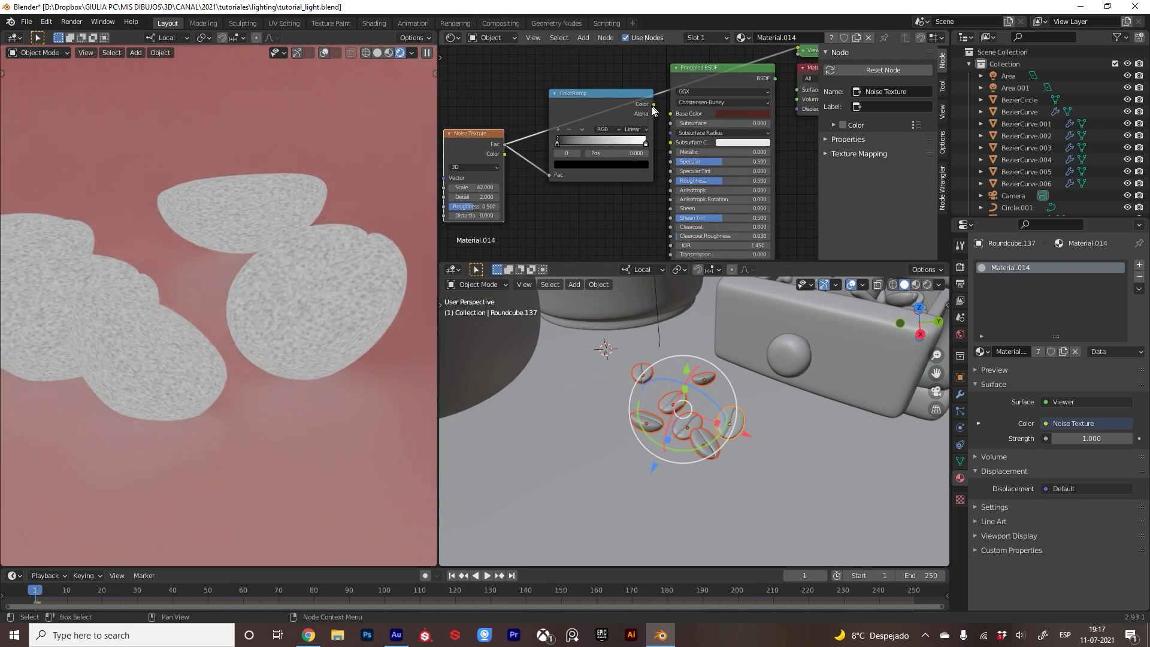
pyautogui.moveTo(654, 104)
pyautogui.mouseDown()
pyautogui.moveTo(677, 123)
pyautogui.moveTo(672, 114)
pyautogui.mouseUp()
pyautogui.scroll(-1, 629, 119)
pyautogui.keyDown('ctrl'); pyautogui.keyDown('shift'); pyautogui.click(512, 148); pyautogui.keyUp('shift'); pyautogui.keyUp('ctrl')
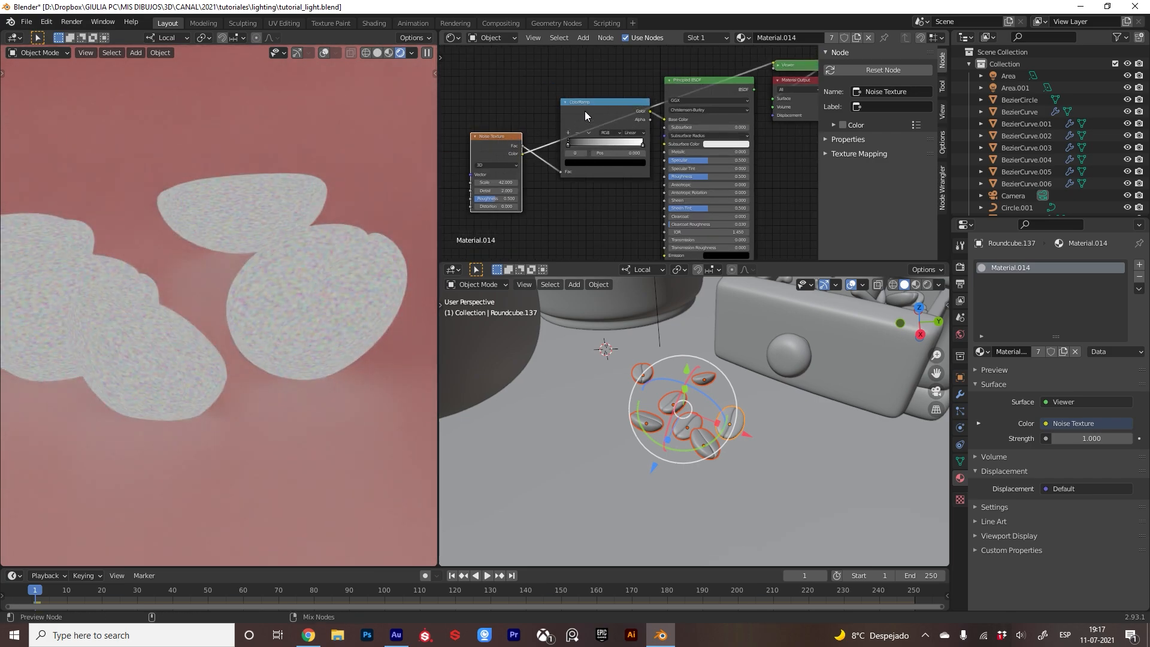
pyautogui.keyDown('ctrl'); pyautogui.keyDown('shift'); pyautogui.click(480, 145); pyautogui.keyUp('shift'); pyautogui.keyUp('ctrl')
pyautogui.scroll(2, 539, 155)
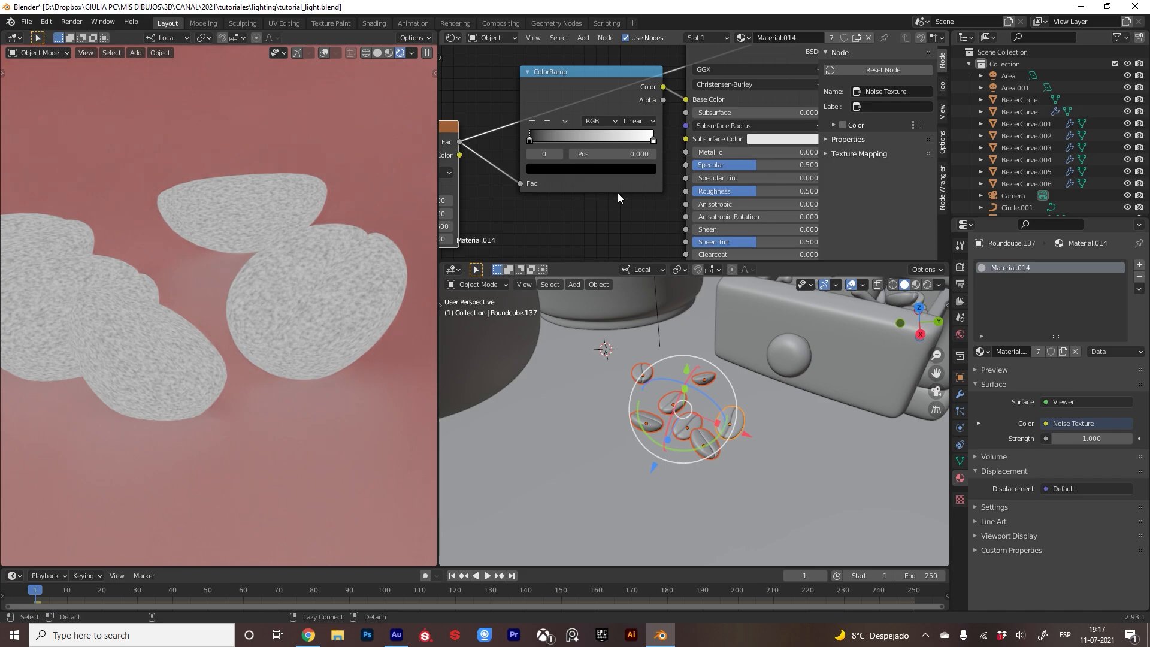
# Move the ColorRamp's black stop to 0.541, and delete the ColorRamp node
pyautogui.moveTo(535, 143); pyautogui.dragTo(604, 145)
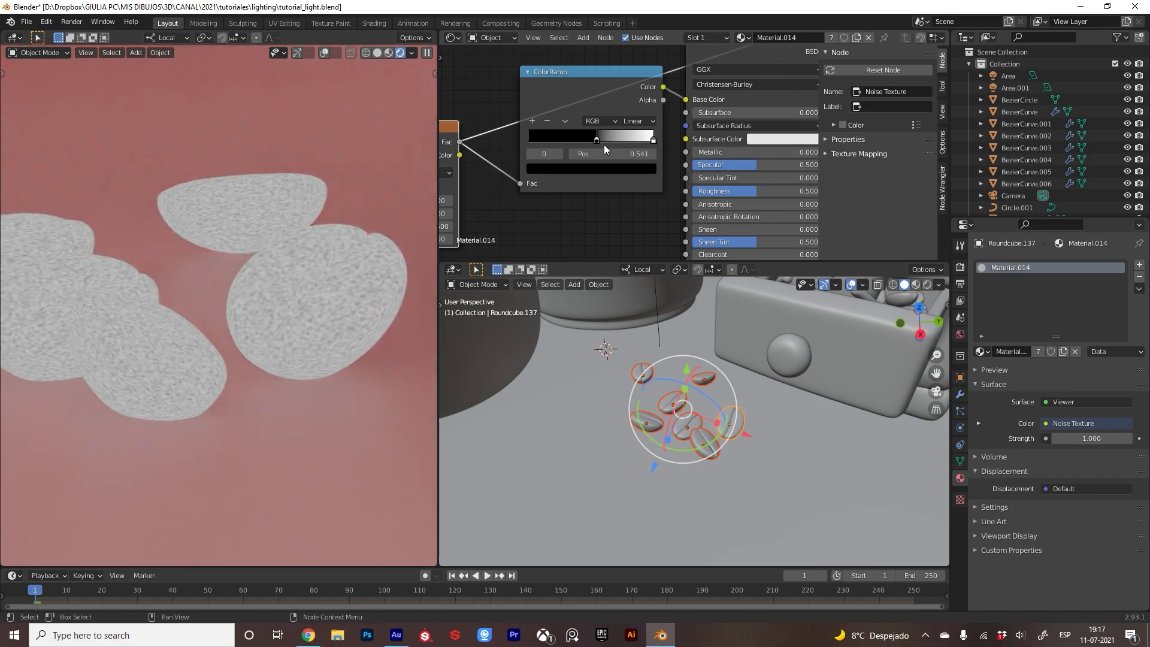
pyautogui.scroll(-1, 604, 145)
pyautogui.click(647, 142)
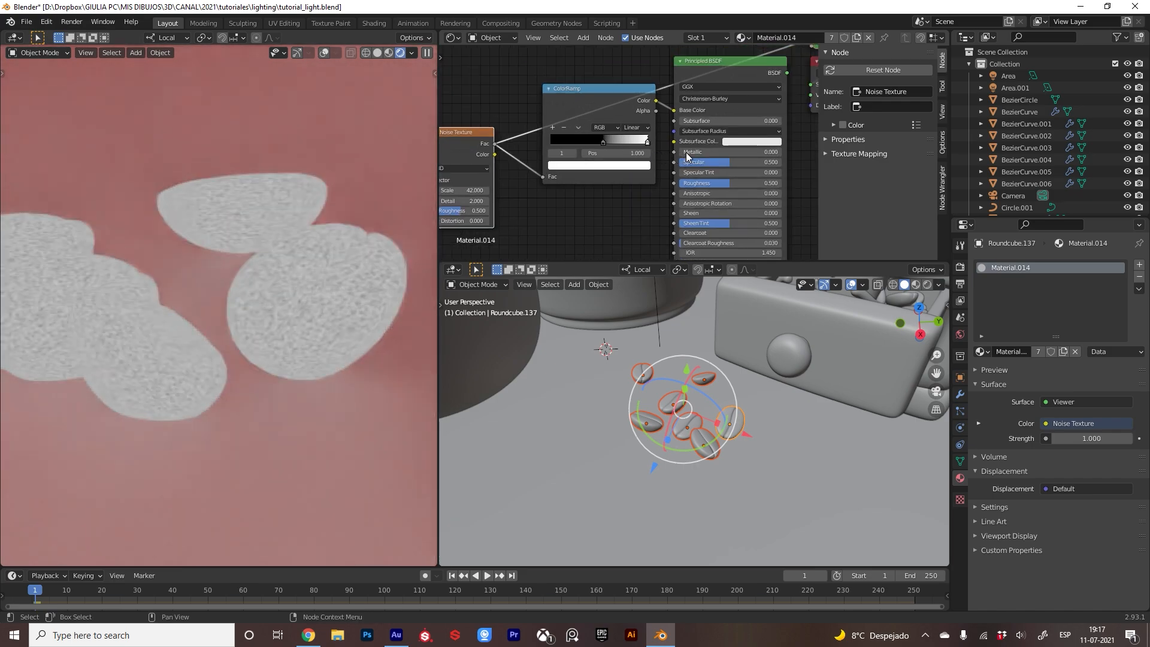
pyautogui.moveTo(585, 108); pyautogui.dragTo(584, 118)
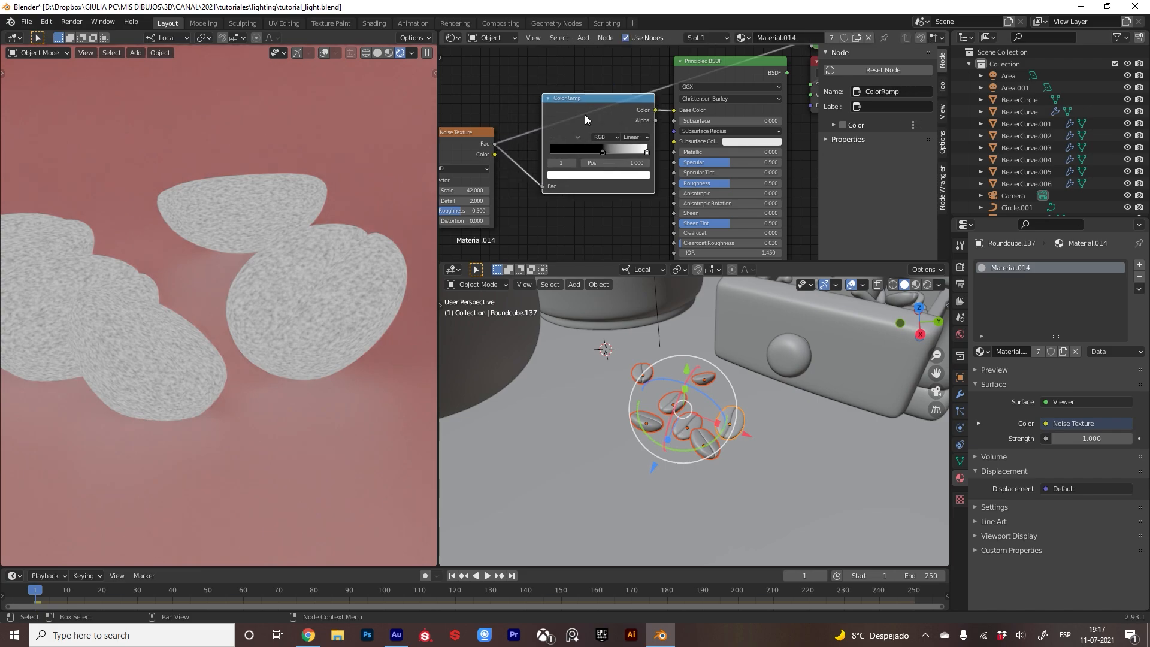
pyautogui.press('x')
# Route the Principled BSDF back to the material output and place a new ColorRamp node between it and the Noise Texture
pyautogui.keyDown('ctrl'); pyautogui.keyDown('shift'); pyautogui.click(706, 72); pyautogui.keyUp('shift'); pyautogui.keyUp('ctrl')
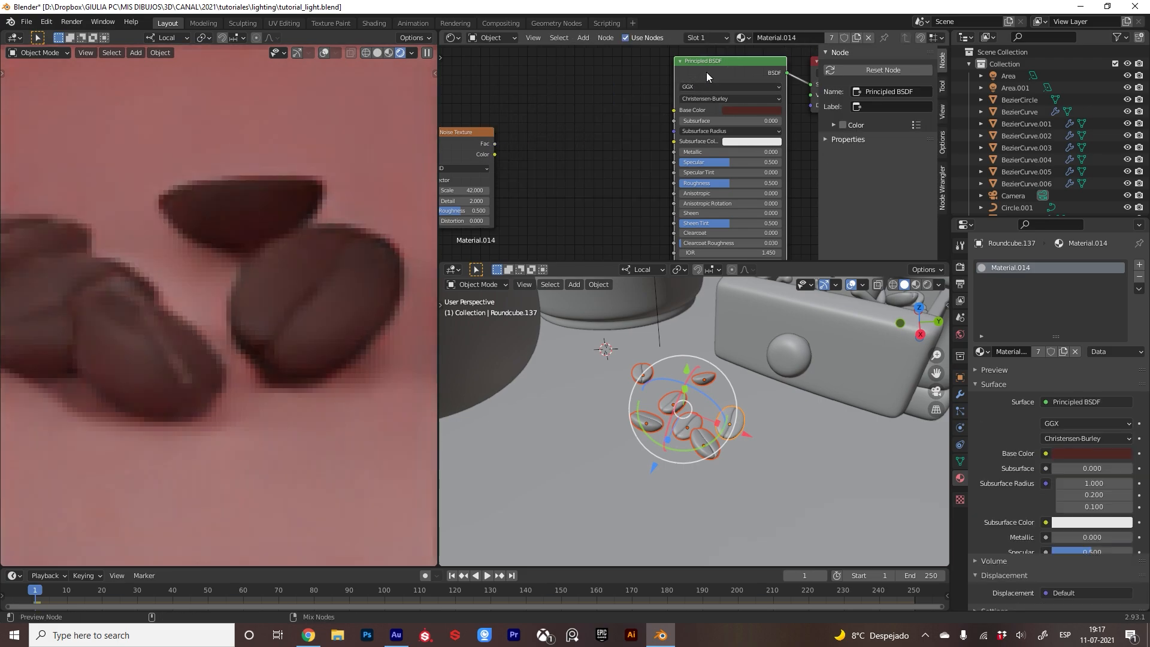
pyautogui.moveTo(556, 128); pyautogui.dragTo(610, 149, button='middle')
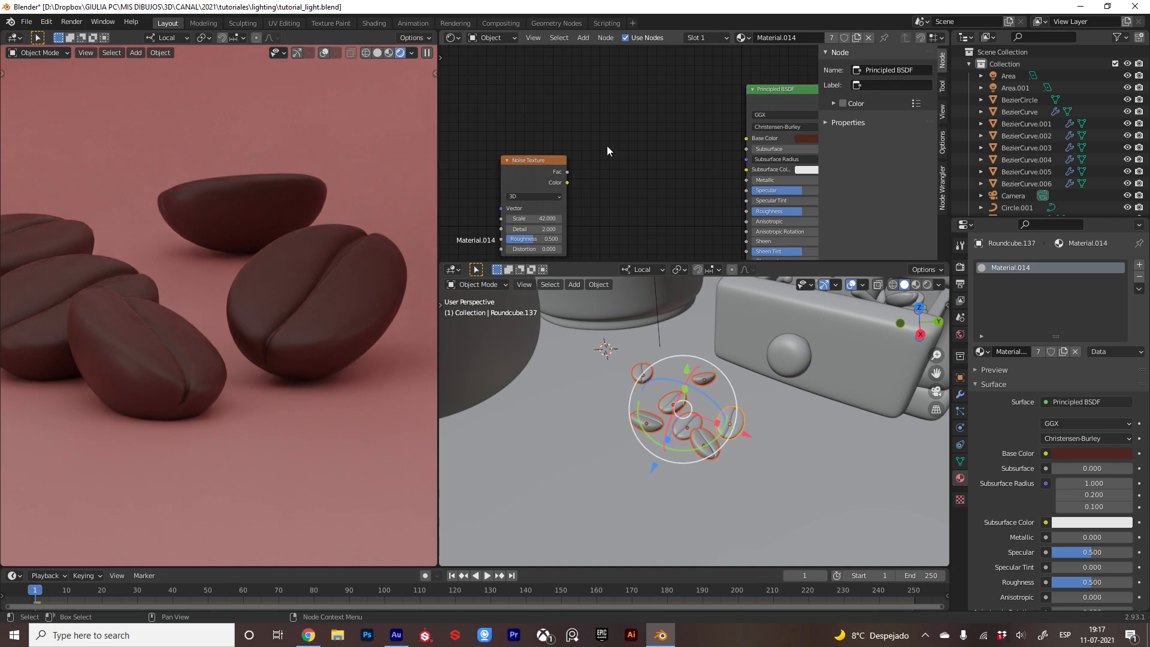
pyautogui.hotkey('shift', 'a')
pyautogui.click(607, 148)
pyautogui.write('col')
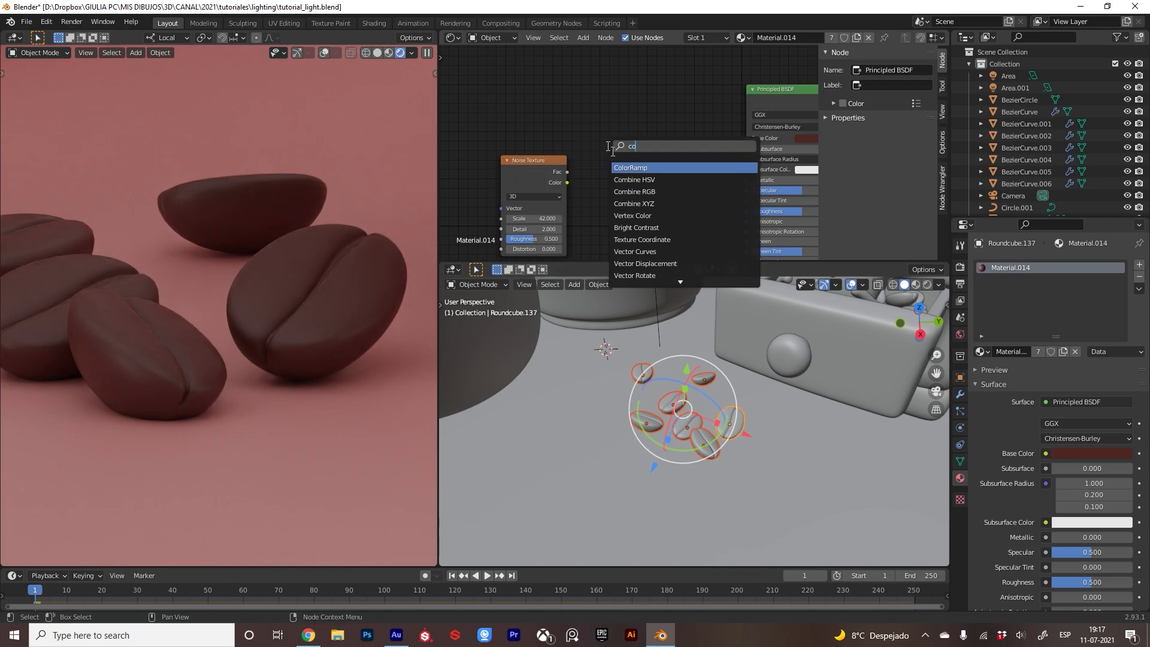
pyautogui.click(644, 170)
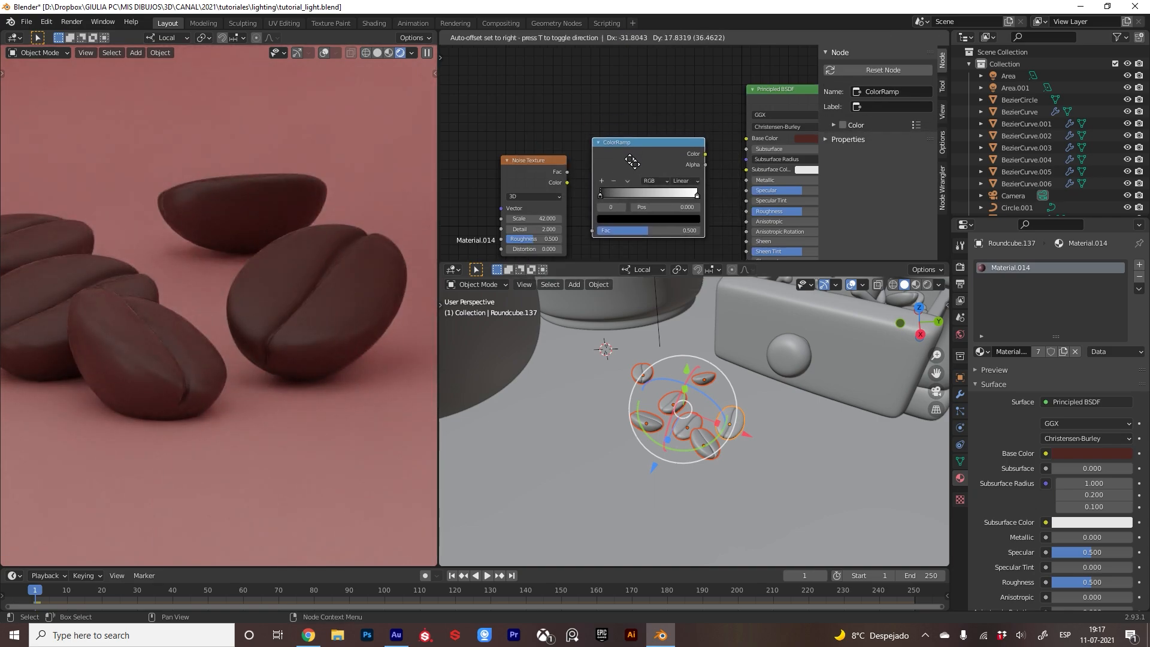
pyautogui.click(631, 165)
# Link the Noise Texture's Color output into the ColorRamp's Fac, and the ColorRamp's Color into the Principled BSDF's Base Color
pyautogui.moveTo(559, 120); pyautogui.dragTo(543, 105, button='middle')
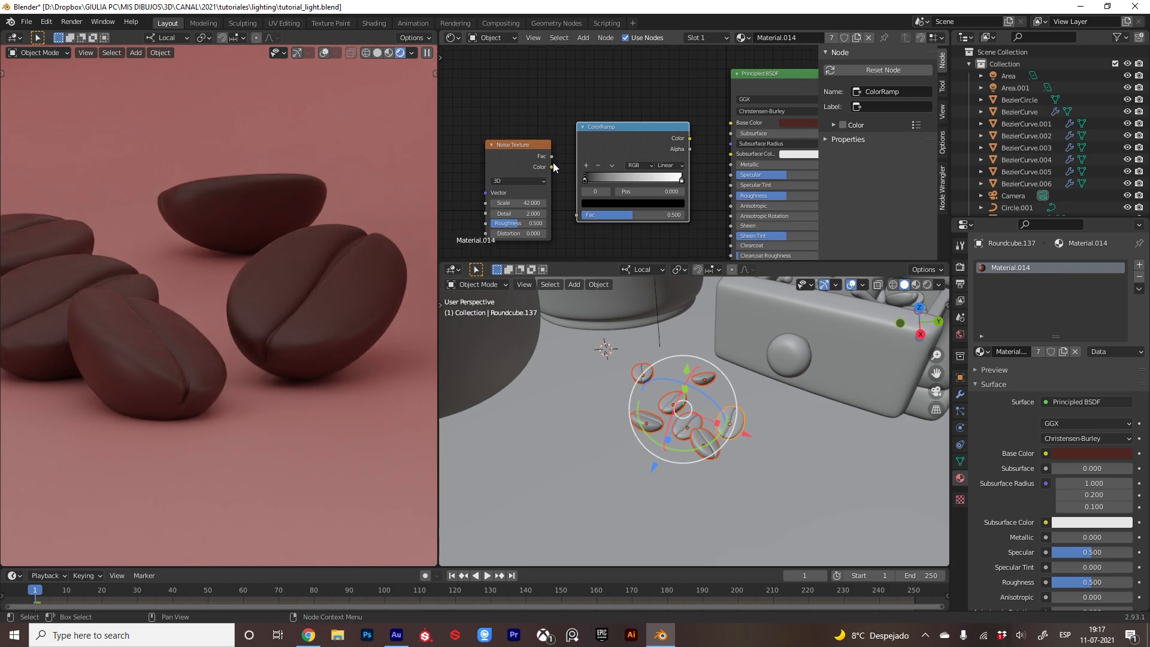
pyautogui.moveTo(552, 167); pyautogui.dragTo(584, 217)
pyautogui.moveTo(688, 138); pyautogui.dragTo(732, 123)
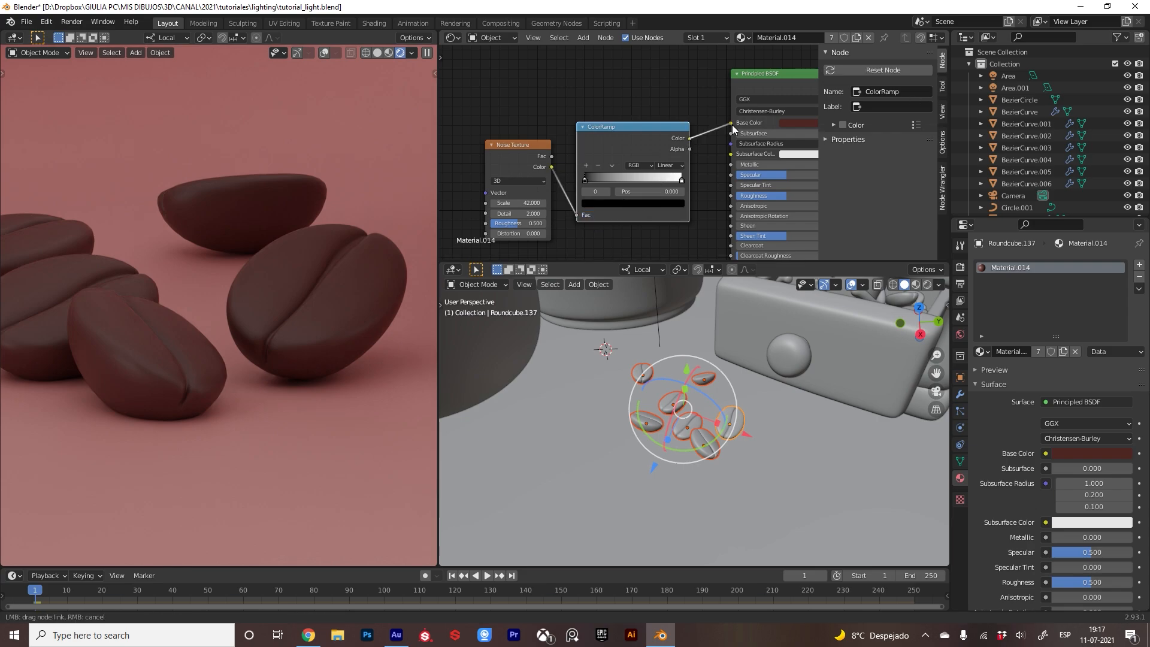
# Set the ColorRamp's black stop to position 0.227 and its white stop to position 0.905
pyautogui.scroll(1, 690, 182)
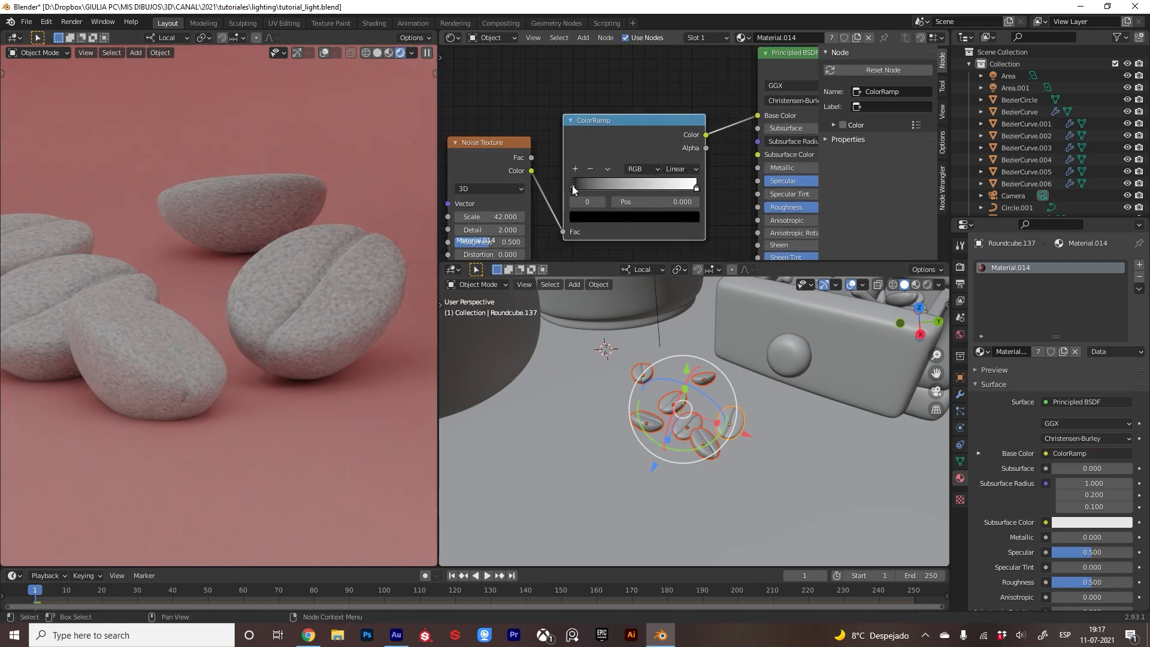
pyautogui.moveTo(573, 185); pyautogui.dragTo(602, 185)
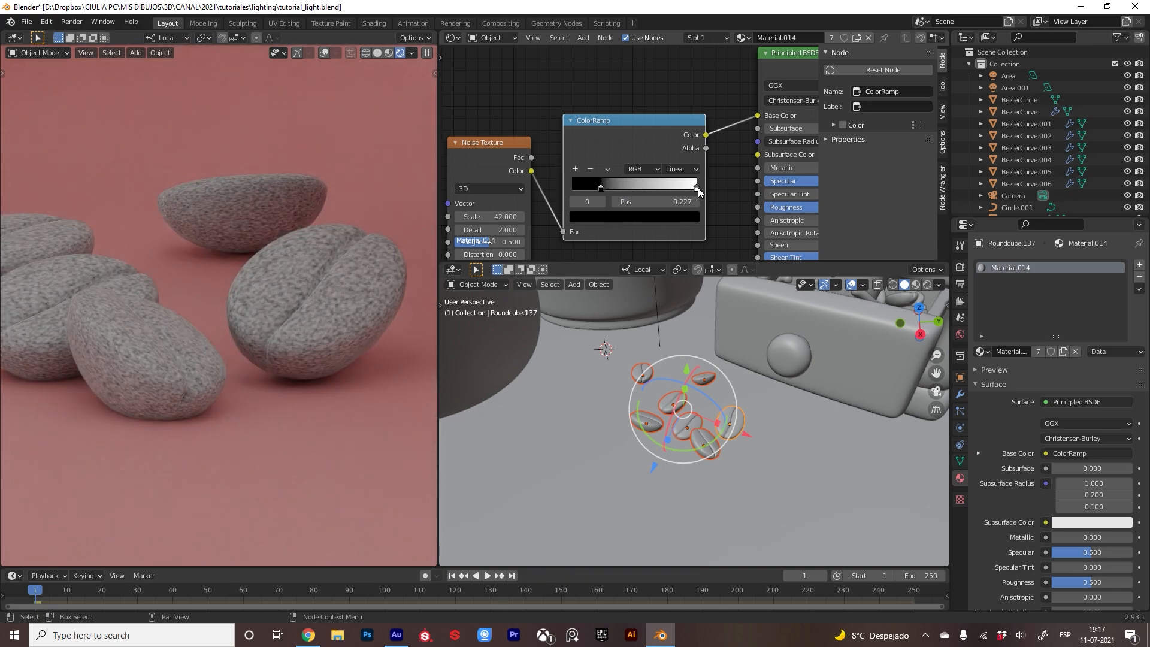
pyautogui.moveTo(696, 188)
pyautogui.mouseDown()
pyautogui.moveTo(647, 185)
pyautogui.moveTo(686, 188)
pyautogui.mouseUp()
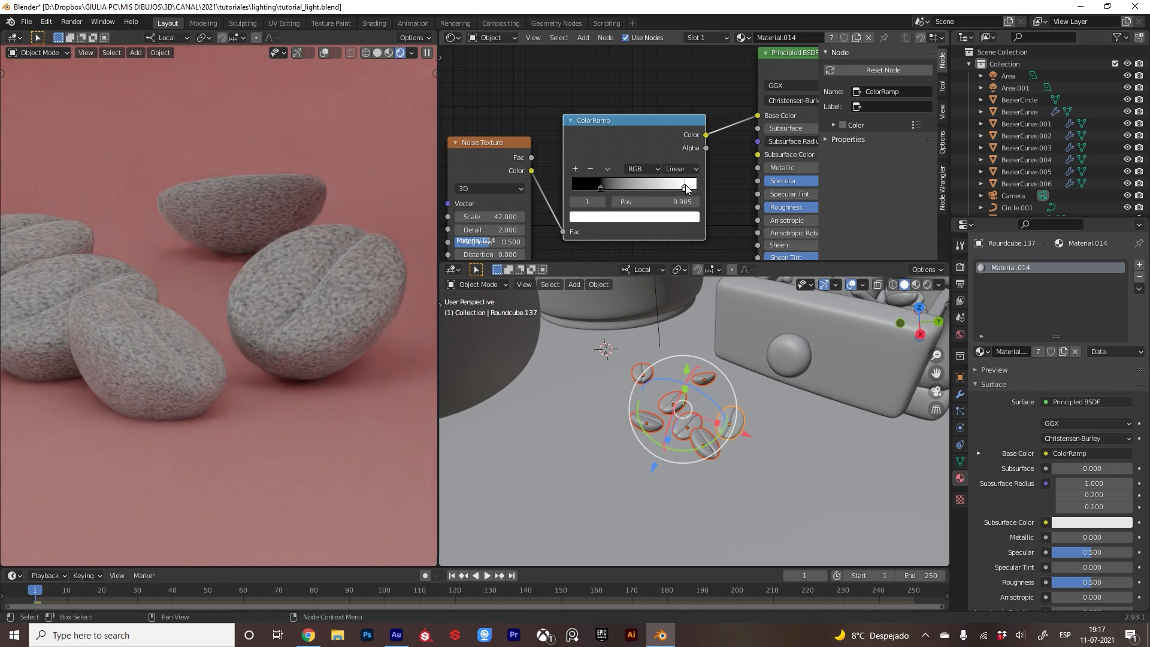
# Add a Bump node below the ColorRamp, beside the Principled BSDF
pyautogui.scroll(-3, 542, 197)
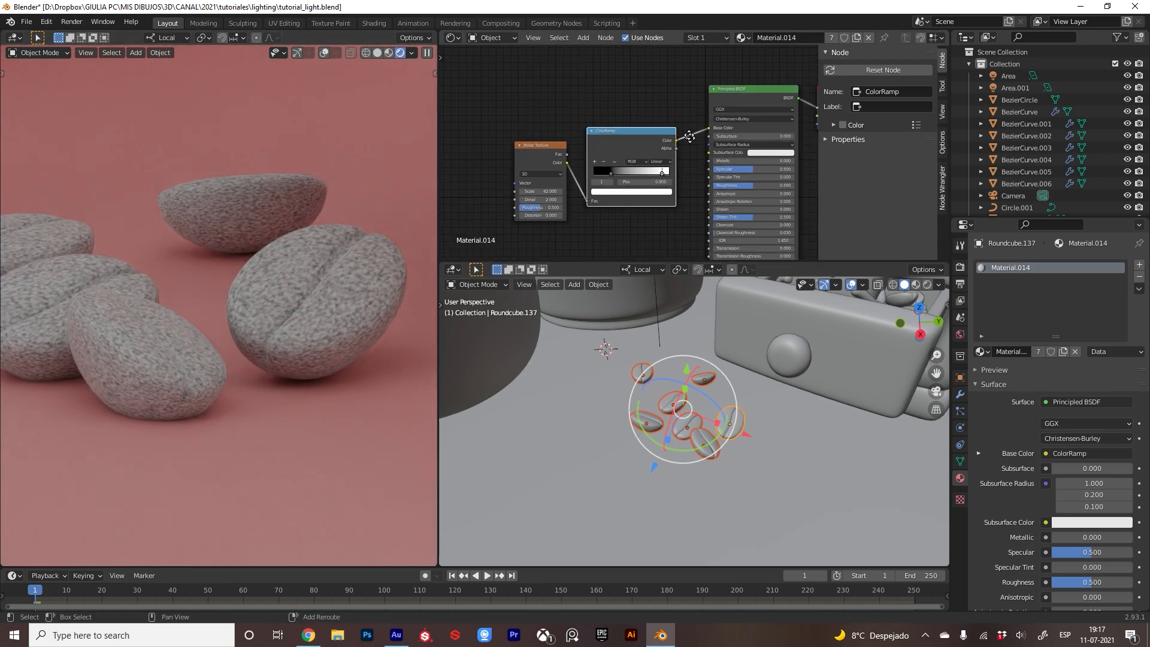
pyautogui.scroll(-3, 666, 106)
pyautogui.scroll(-2, 608, 175)
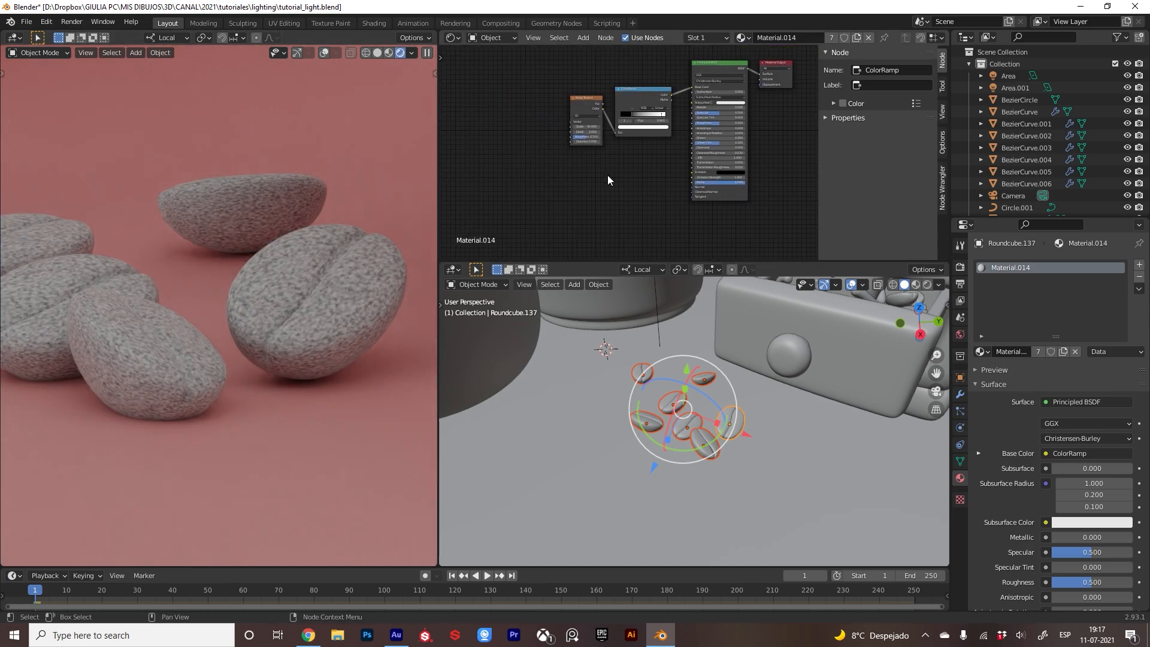
pyautogui.hotkey('shift', 'a')
pyautogui.click(608, 175)
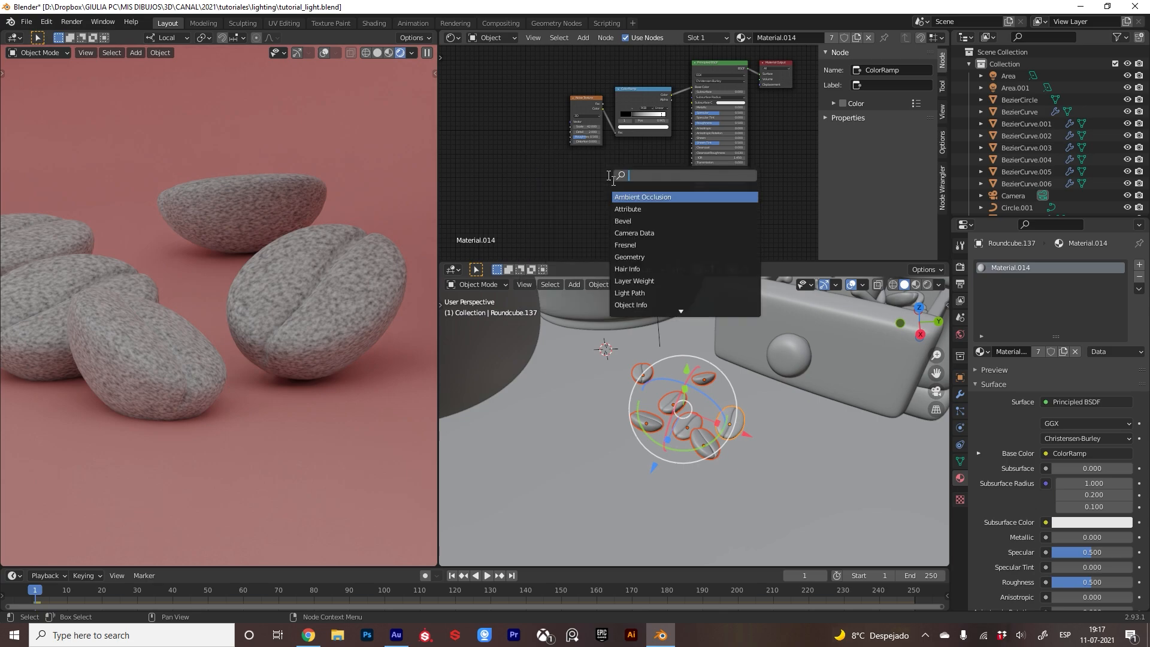
pyautogui.write('bum')
pyautogui.click(624, 197)
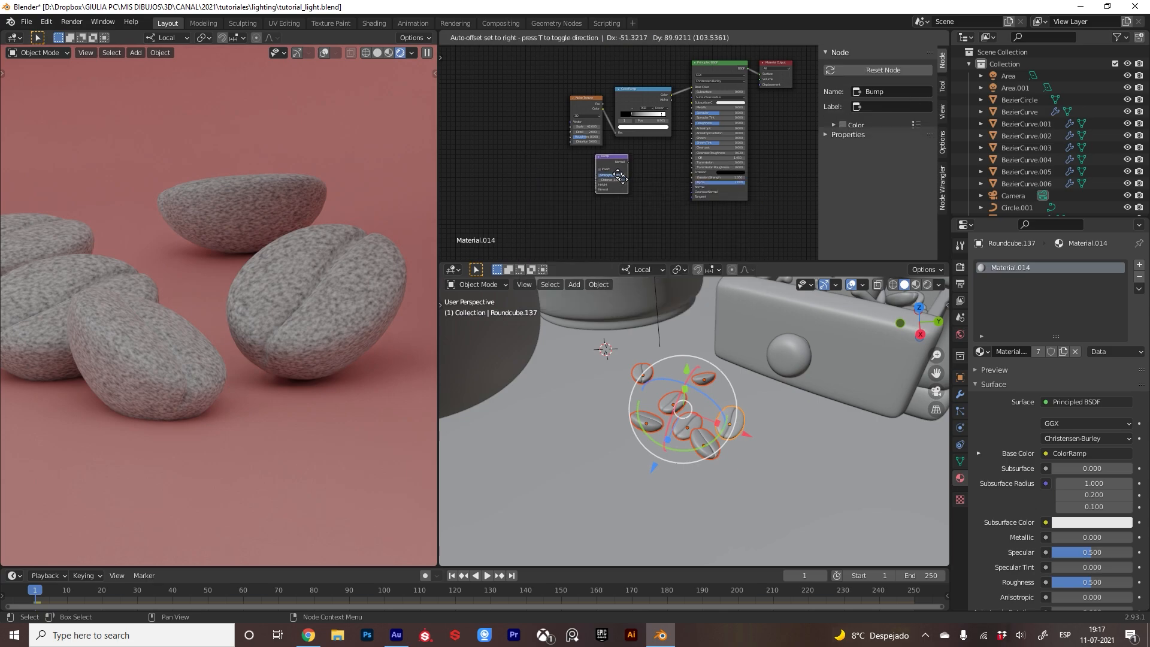
pyautogui.click(654, 190)
pyautogui.scroll(2, 631, 155)
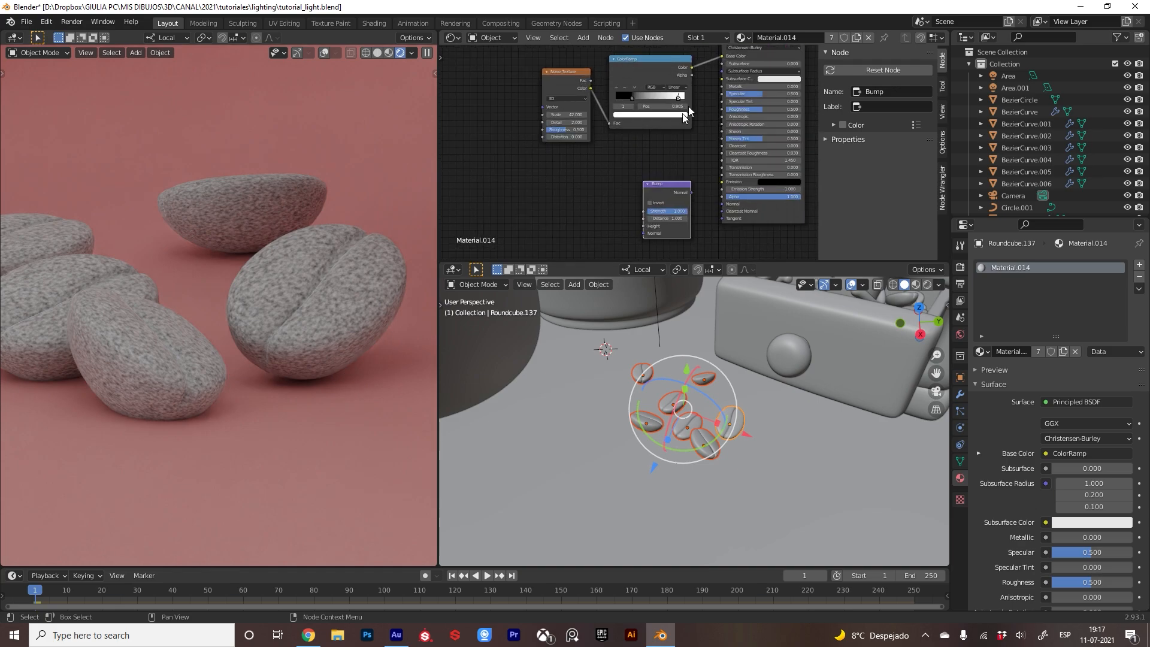
# Link the ColorRamp's Color output to the Bump node's Height, and move the Noise Texture and ColorRamp down beside the Bump node
pyautogui.moveTo(690, 67); pyautogui.dragTo(640, 224)
pyautogui.scroll(1, 513, 88)
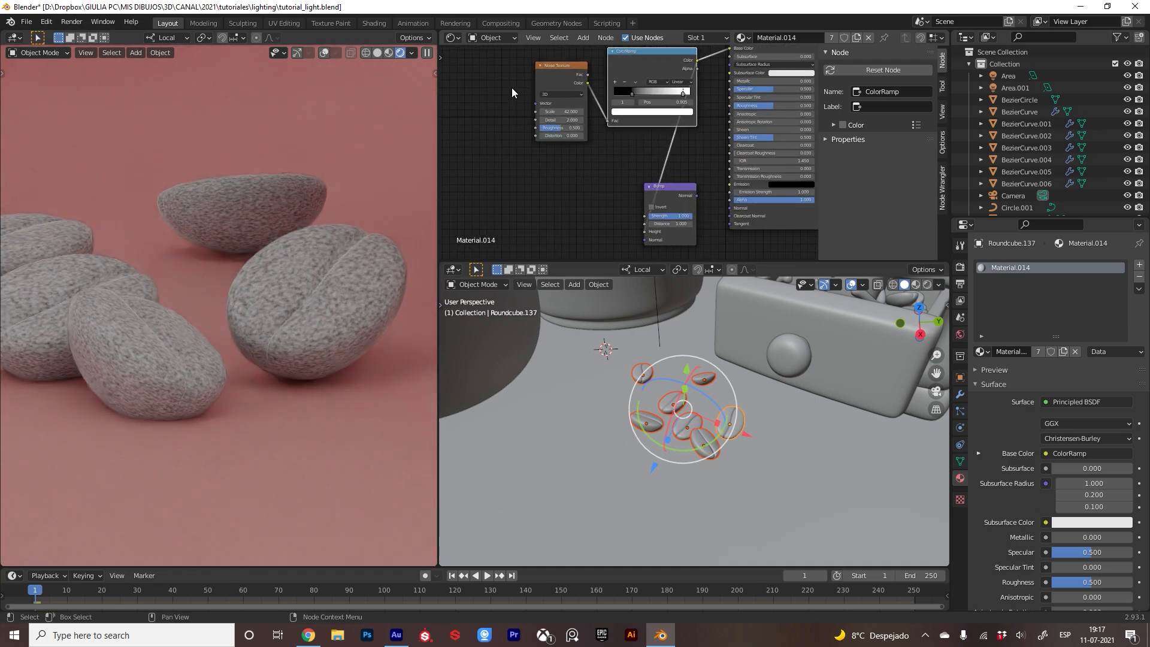
pyautogui.moveTo(515, 48); pyautogui.dragTo(666, 110)
pyautogui.press('g')
pyautogui.click(556, 193)
pyautogui.scroll(-2, 671, 133)
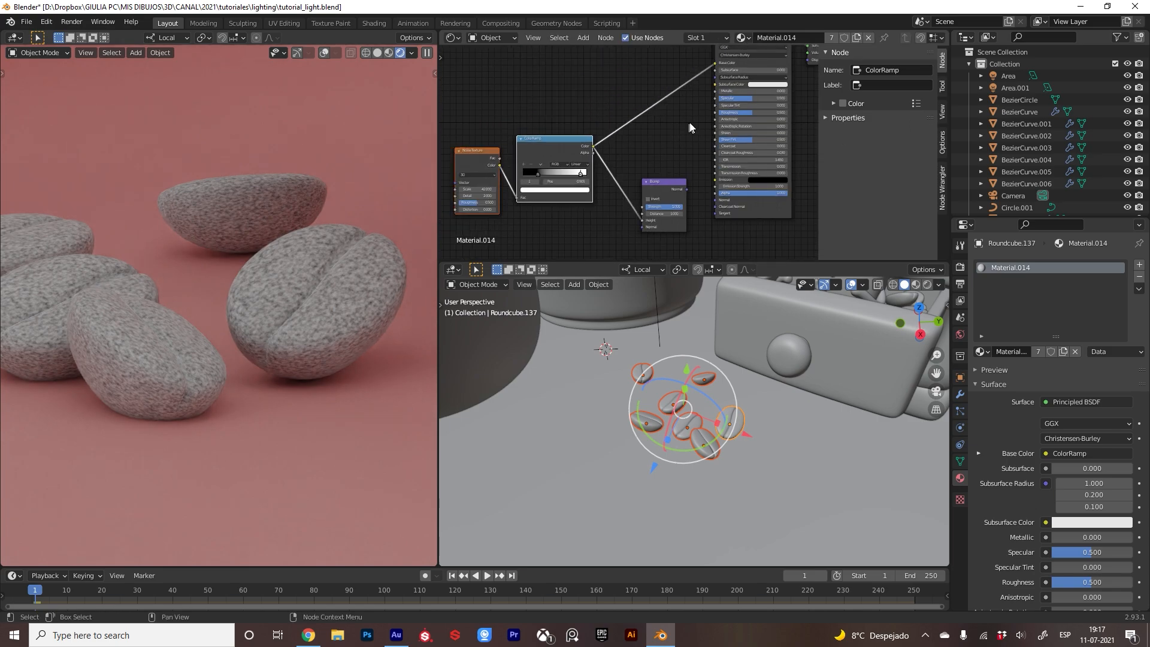
# Disconnect the ColorRamp from the Base Color, link the Bump node's Normal output to the Principled BSDF's Normal input, and inspect the beans up close
pyautogui.moveTo(703, 67); pyautogui.dragTo(680, 115, button='middle')
pyautogui.moveTo(692, 111); pyautogui.dragTo(655, 169)
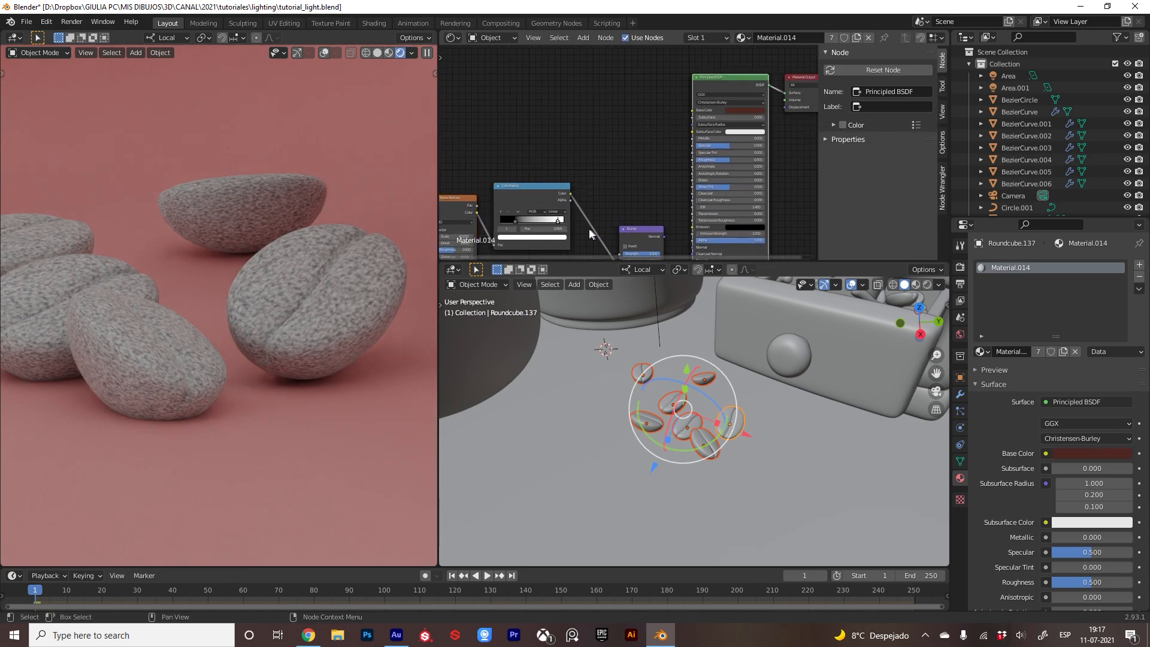
pyautogui.keyDown('shift'); pyautogui.moveTo(610, 183); pyautogui.dragTo(604, 146, button='middle'); pyautogui.keyUp('shift')
pyautogui.scroll(6, 653, 213)
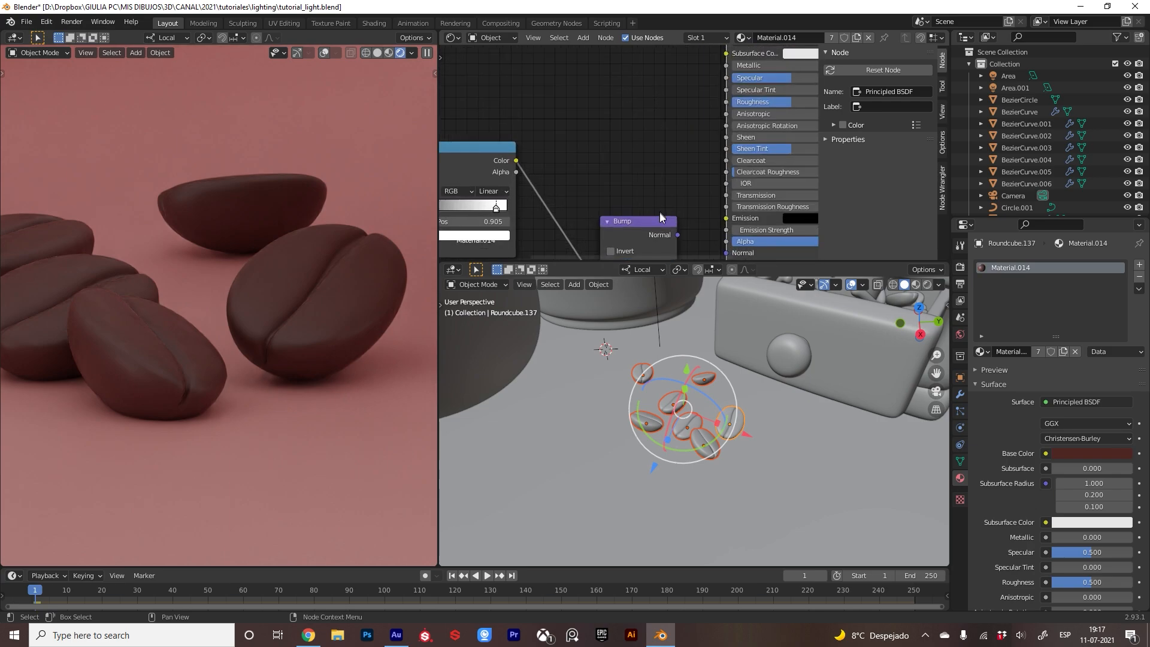
pyautogui.keyDown('shift'); pyautogui.moveTo(661, 193); pyautogui.dragTo(601, 80, button='middle'); pyautogui.keyUp('shift')
pyautogui.moveTo(620, 121); pyautogui.dragTo(668, 140)
pyautogui.keyDown('shift'); pyautogui.moveTo(664, 150); pyautogui.dragTo(672, 177, button='middle'); pyautogui.keyUp('shift')
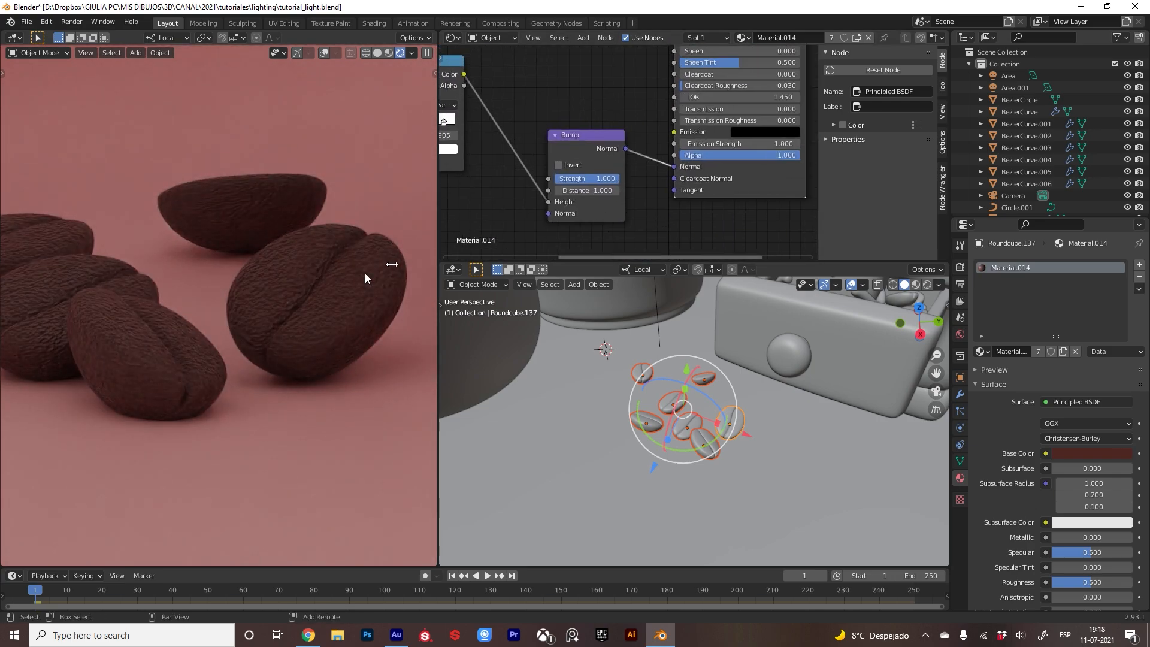
pyautogui.scroll(8, 343, 293)
pyautogui.scroll(-5, 340, 296)
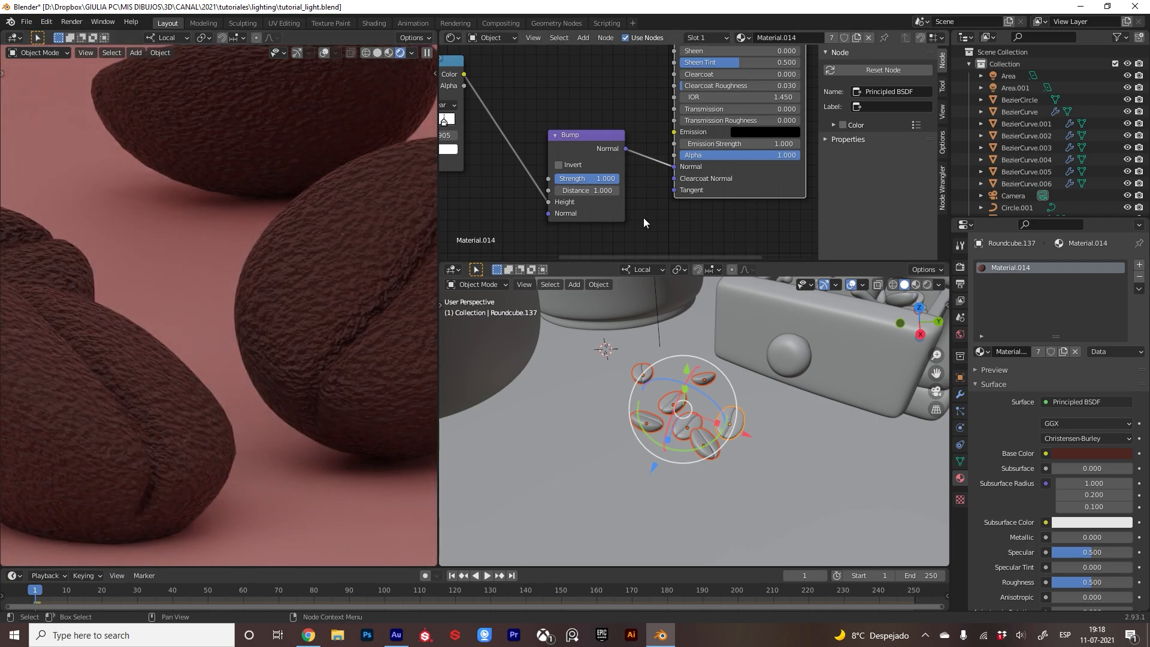
# Try a Strength of 0.1 on the Bump node, settle on 0.2, and check the beans from further away
pyautogui.click(556, 179)
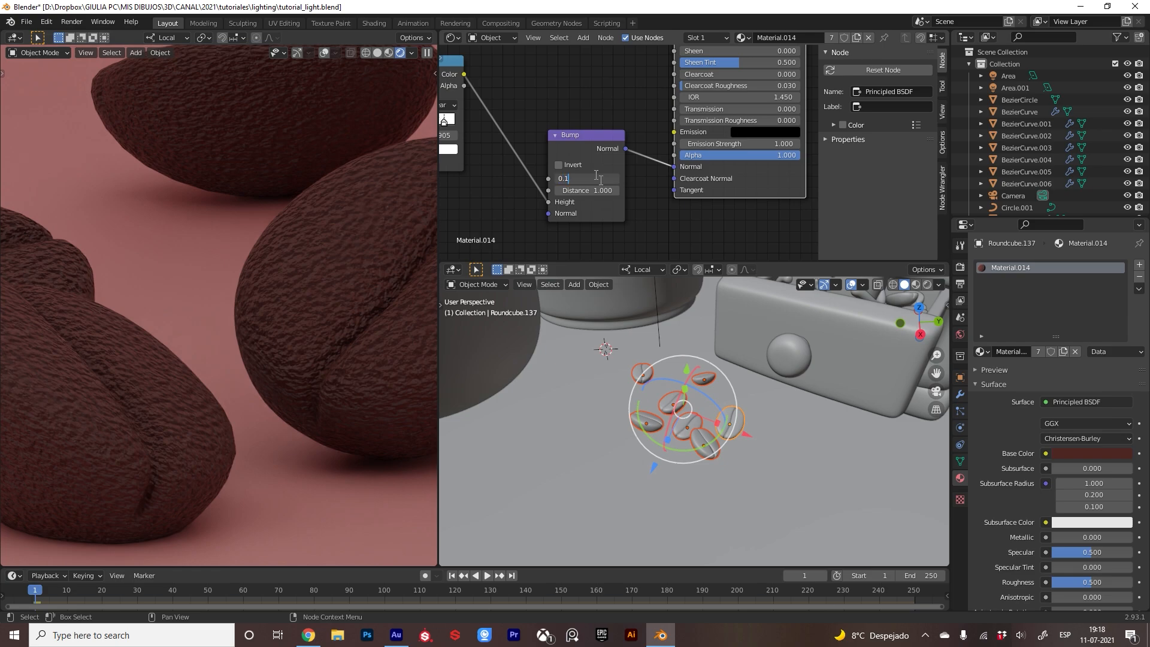
pyautogui.write('0.1')
pyautogui.press('Return')
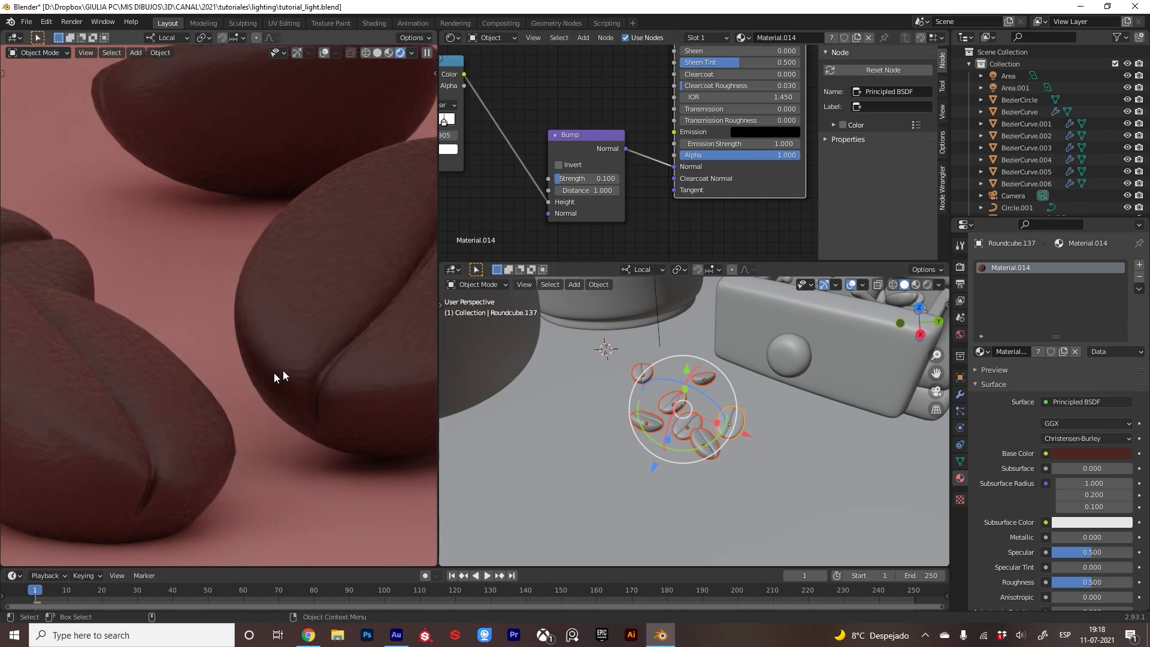
pyautogui.click(592, 179)
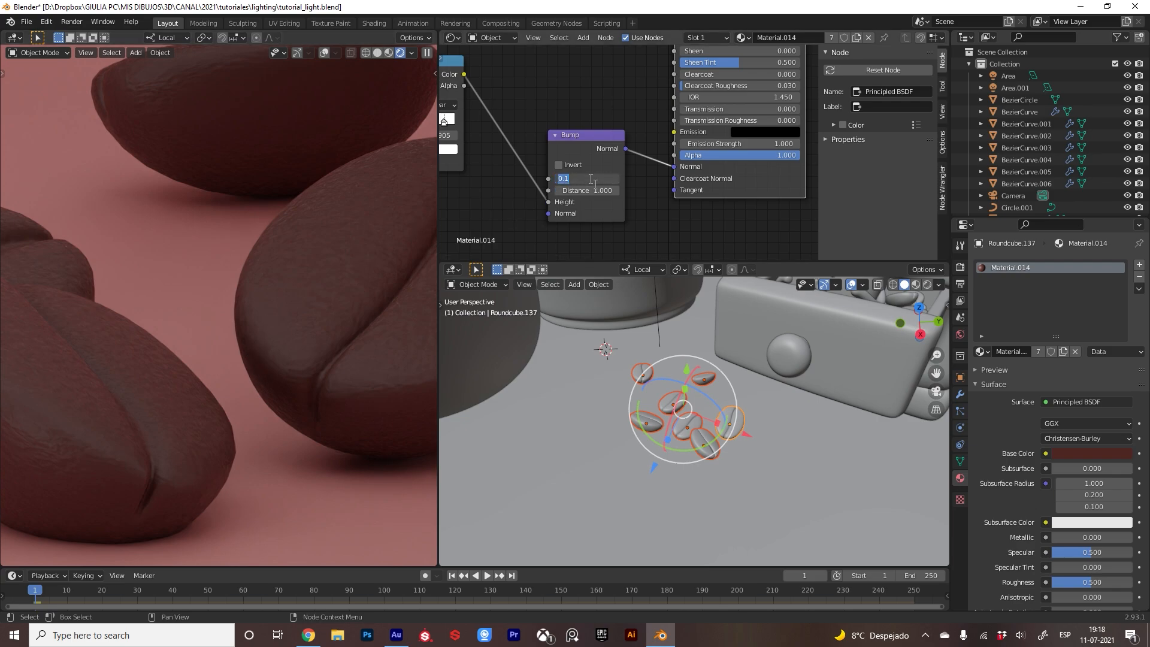
pyautogui.write('0.2')
pyautogui.press('Return')
pyautogui.scroll(-7, 261, 354)
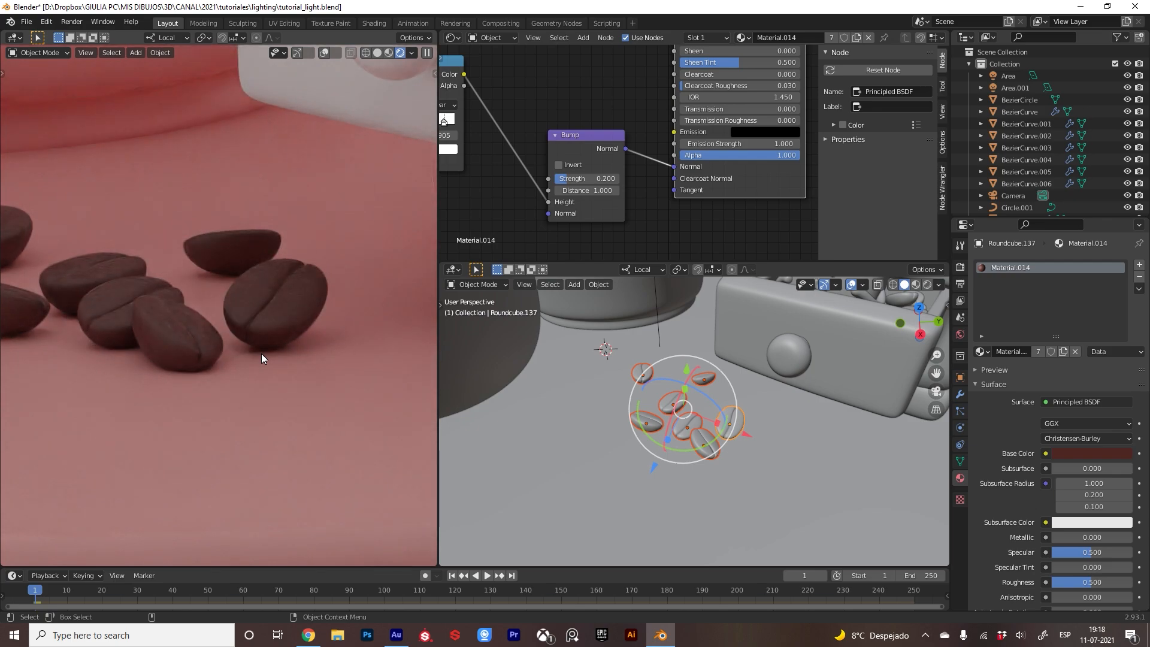
pyautogui.scroll(-5, 267, 345)
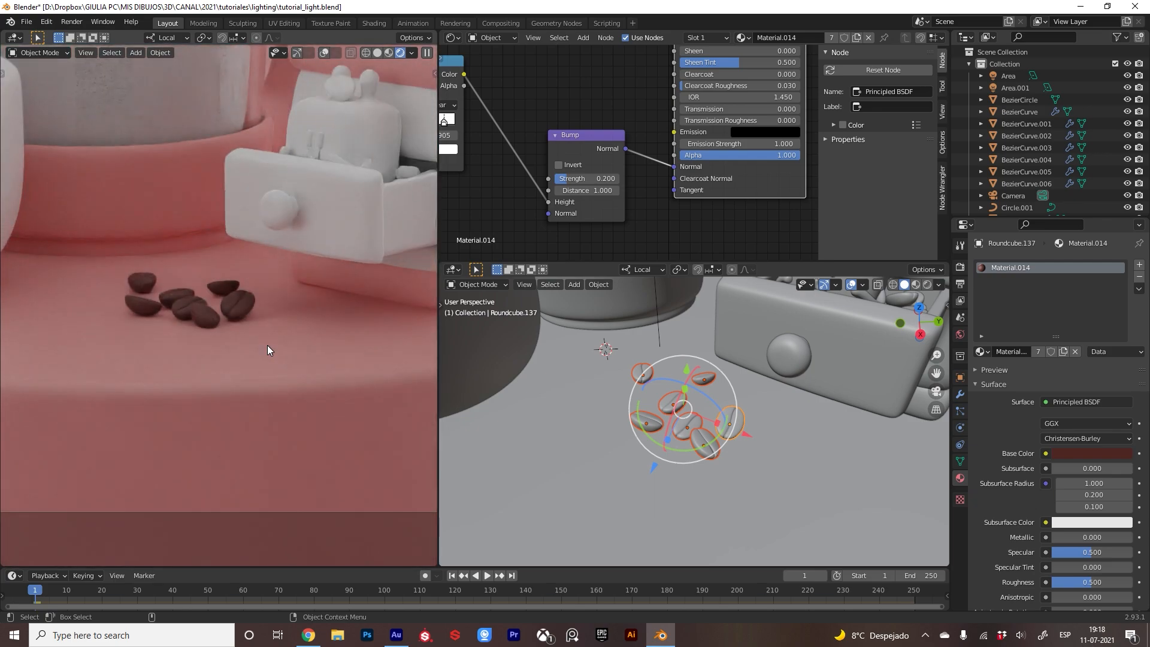
pyautogui.scroll(-6, 562, 124)
# Try a Roughness of 0.559 on the beans' Principled BSDF and inspect the bean surfaces up close
pyautogui.moveTo(565, 116); pyautogui.dragTo(522, 170, button='middle')
pyautogui.scroll(-5, 523, 172)
pyautogui.scroll(8, 522, 173)
pyautogui.scroll(3, 524, 180)
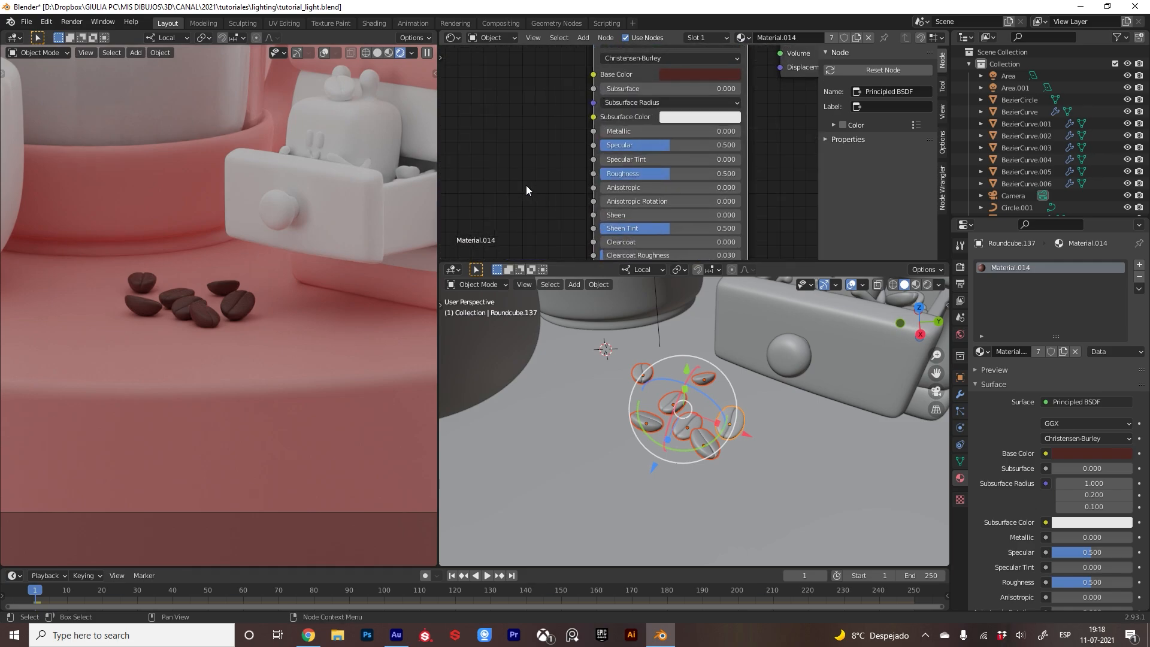
pyautogui.scroll(6, 228, 320)
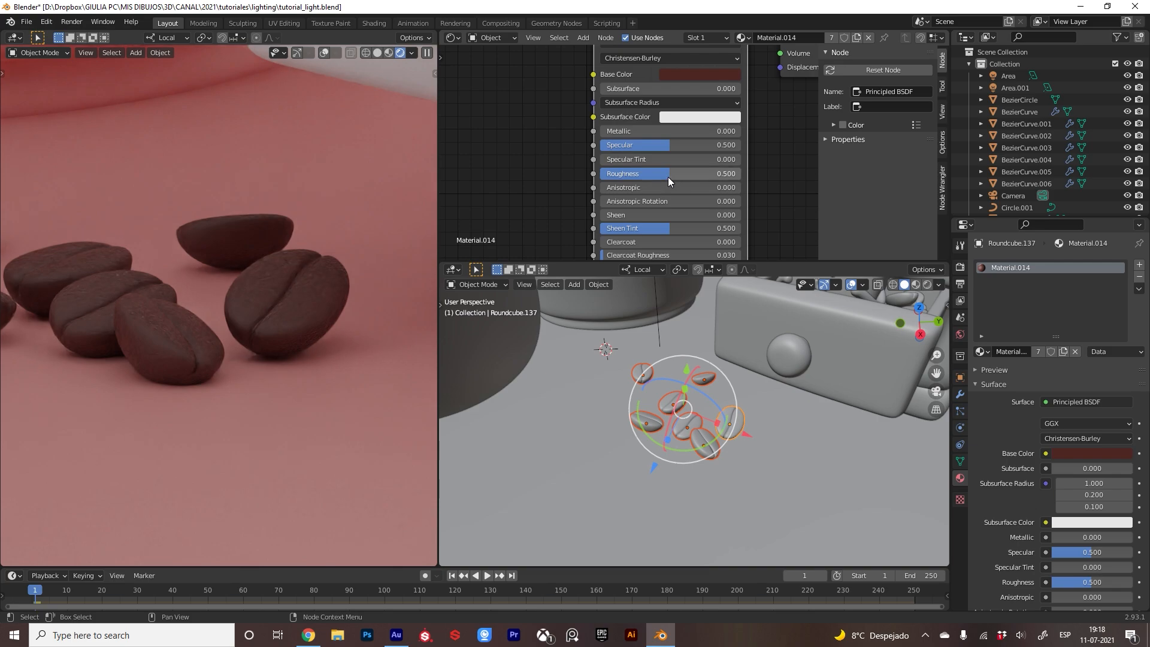
pyautogui.moveTo(667, 177)
pyautogui.mouseDown()
pyautogui.moveTo(649, 177)
pyautogui.moveTo(678, 173)
pyautogui.mouseUp()
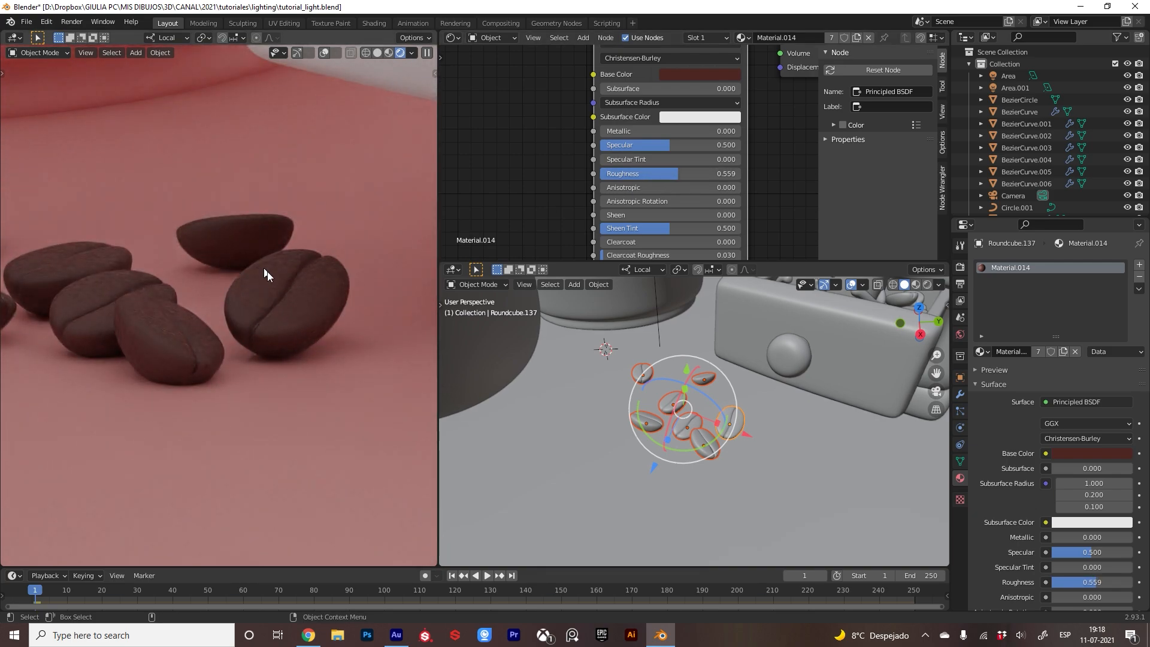
pyautogui.scroll(6, 318, 314)
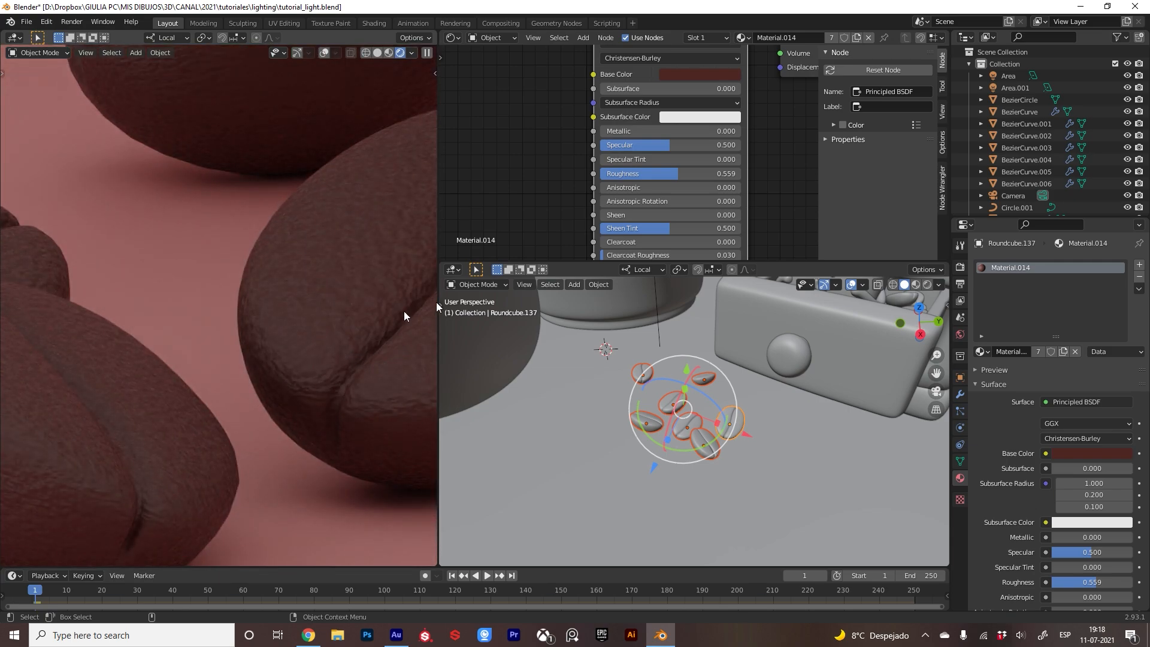
pyautogui.scroll(-4, 541, 178)
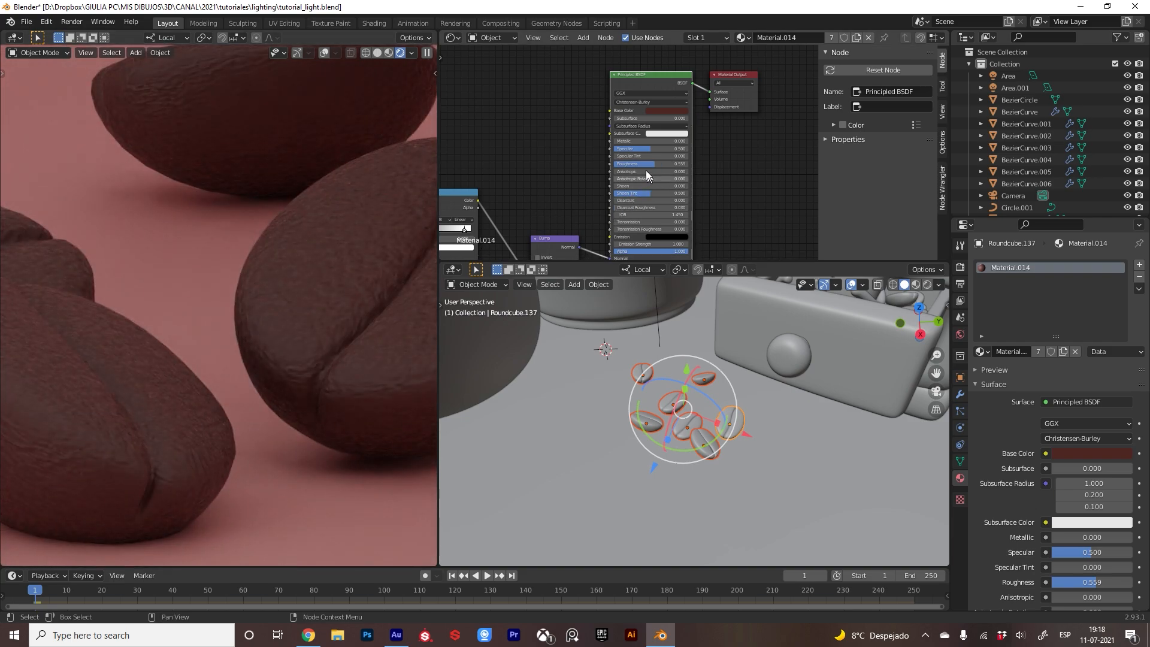
# Set the bean material's Roughness to 0.173 and check the beans within the wider scene
pyautogui.moveTo(655, 164)
pyautogui.mouseDown()
pyautogui.moveTo(688, 164)
pyautogui.moveTo(658, 164)
pyautogui.mouseUp()
pyautogui.moveTo(658, 163); pyautogui.dragTo(634, 164)
pyautogui.scroll(-5, 198, 322)
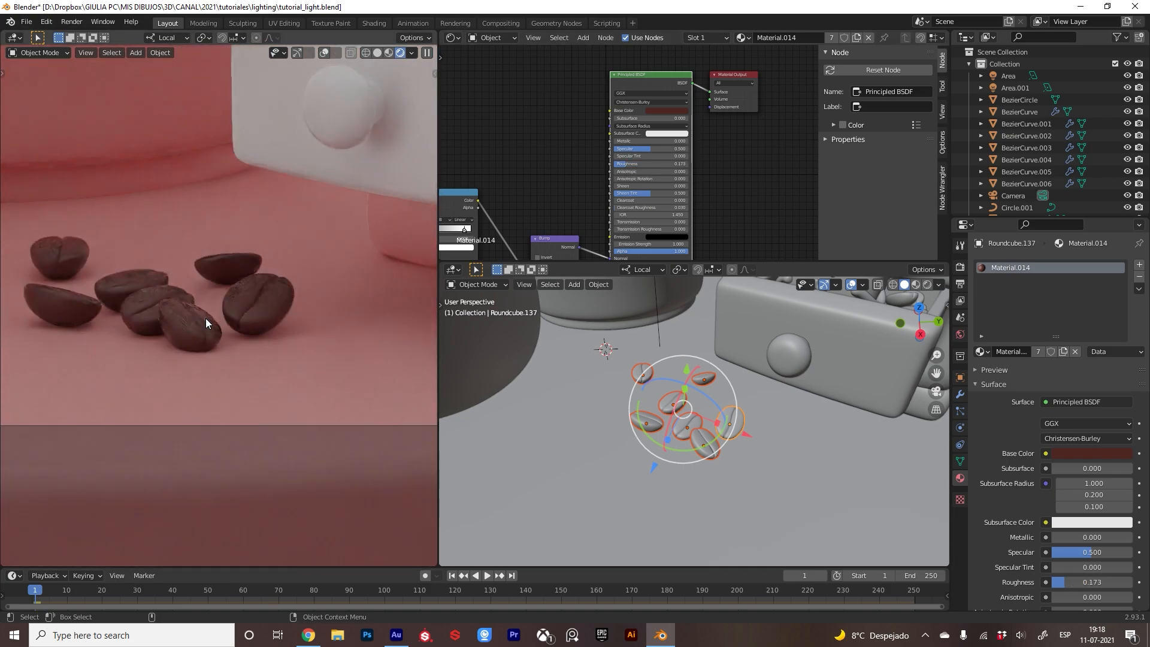
pyautogui.scroll(-5, 207, 318)
pyautogui.scroll(-3, 630, 399)
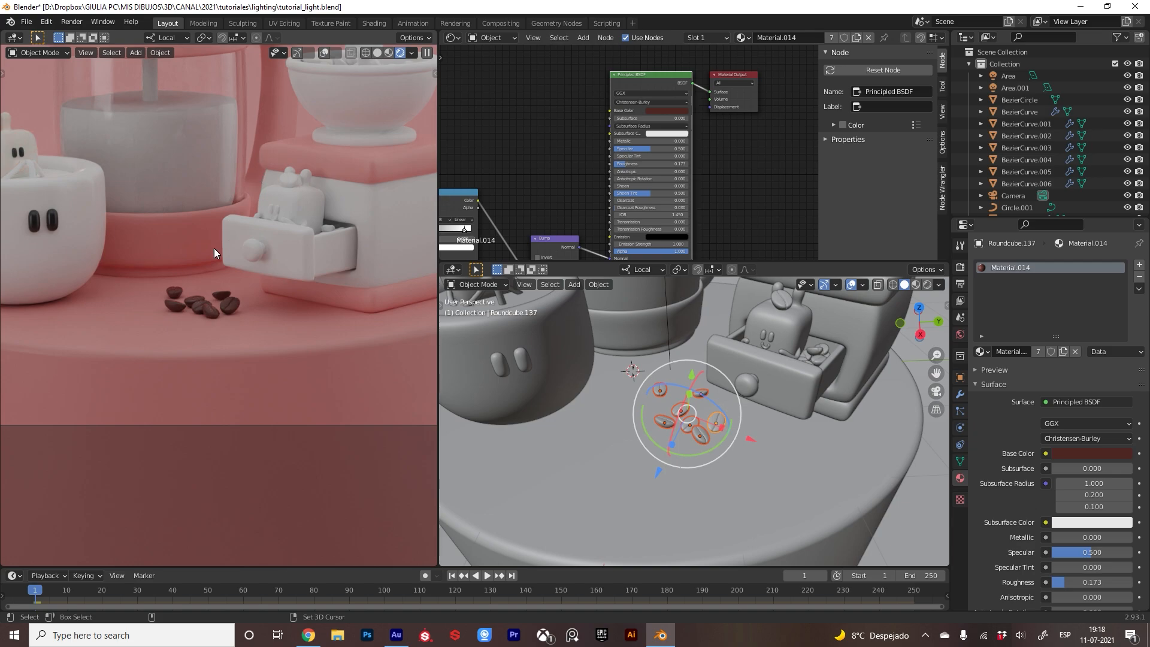
# Remove the shared Material.006 from the coffee grinder's crank arm and give the arm a new material of its own
pyautogui.press('KP_0')
pyautogui.moveTo(771, 372)
pyautogui.mouseDown(button='middle')
pyautogui.moveTo(811, 320)
pyautogui.moveTo(759, 492)
pyautogui.mouseUp(button='middle')
pyautogui.scroll(-2, 775, 418)
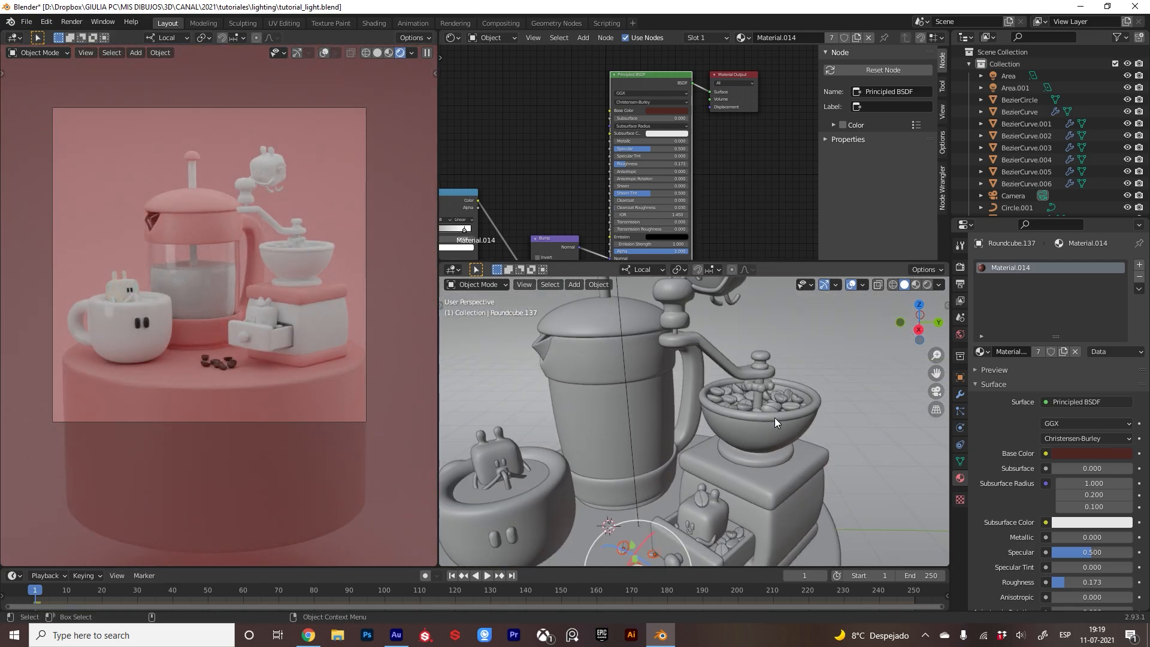
pyautogui.click(746, 357)
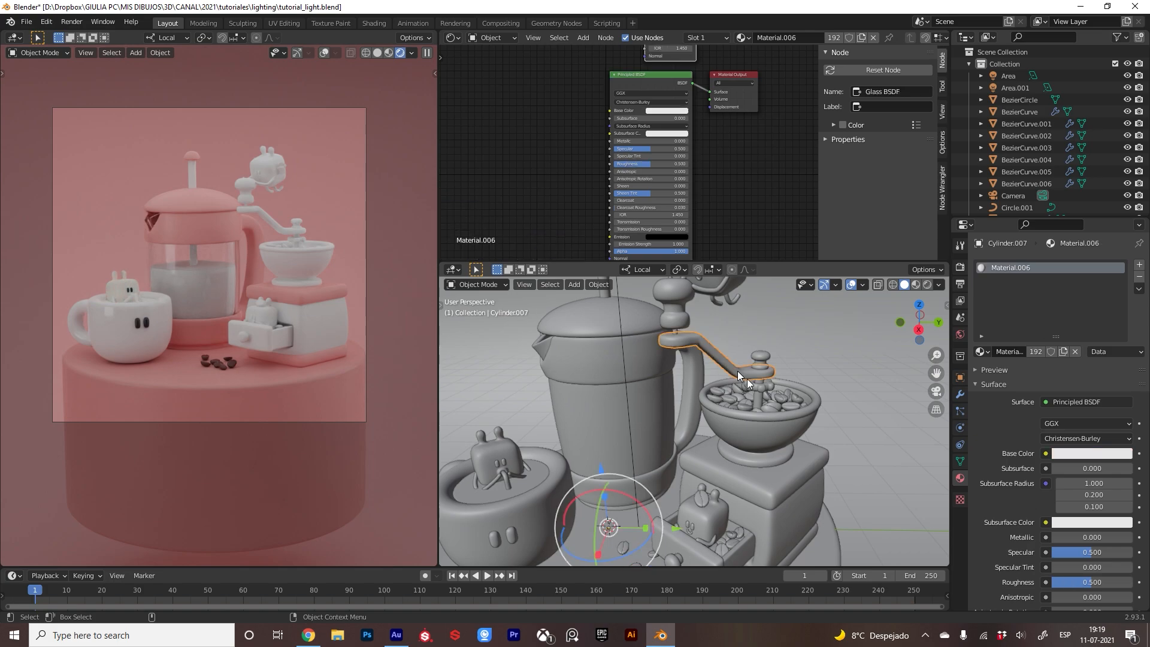
pyautogui.click(1140, 276)
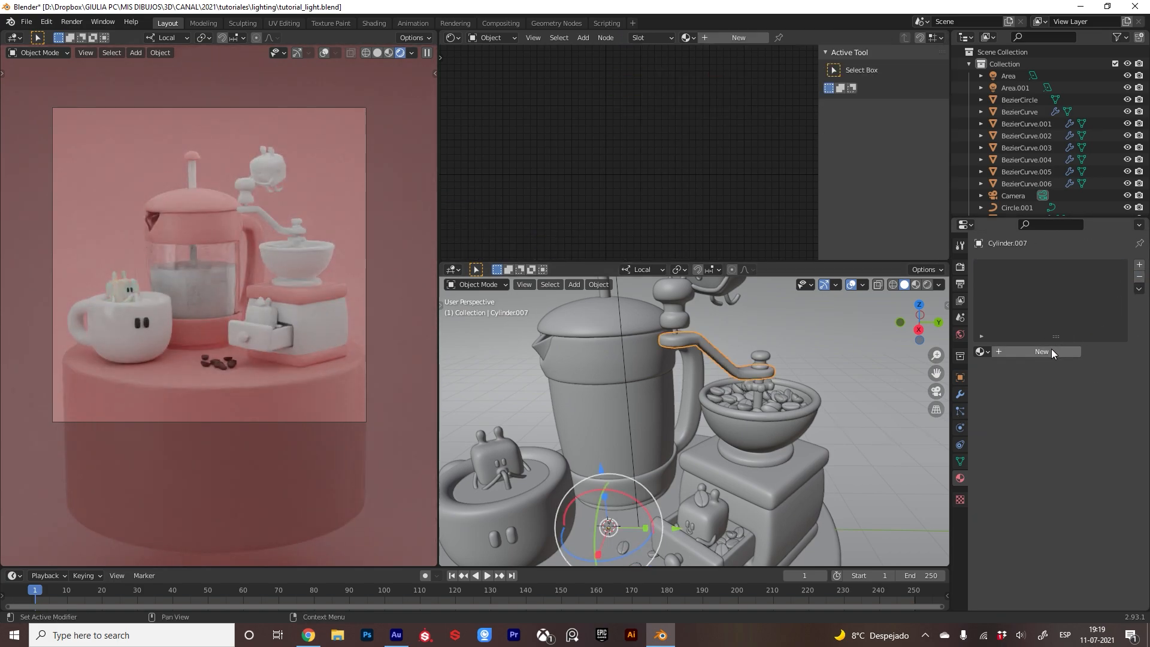
pyautogui.click(1037, 352)
pyautogui.scroll(5, 745, 180)
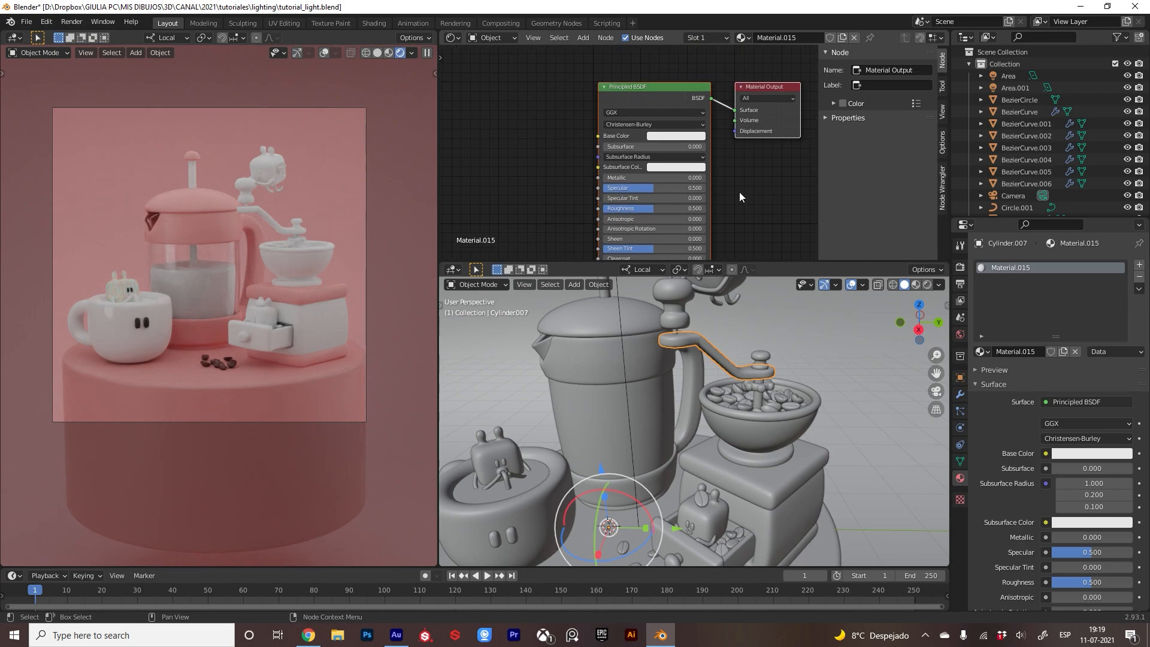
# Set the crank arm material's Metallic to 0.964 and its Roughness to 0.282, after trying a glossier 0.064
pyautogui.moveTo(597, 189); pyautogui.dragTo(743, 189)
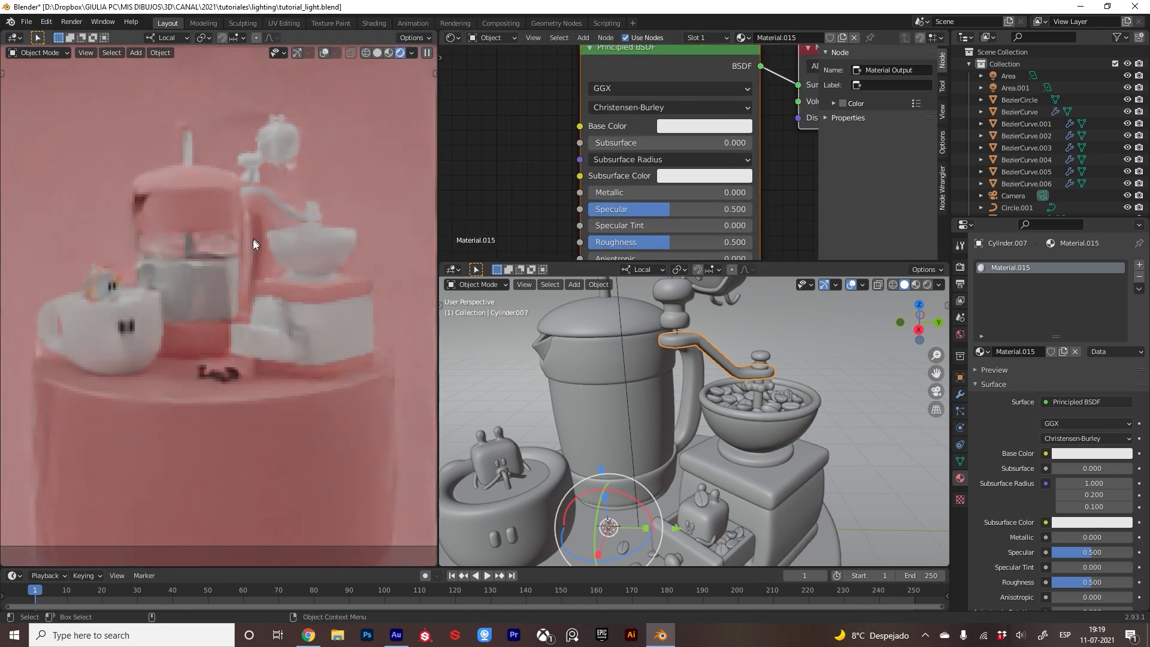
pyautogui.scroll(5, 300, 203)
pyautogui.keyDown('shift'); pyautogui.moveTo(344, 170); pyautogui.dragTo(285, 296, button='middle'); pyautogui.keyUp('shift')
pyautogui.scroll(4, 322, 230)
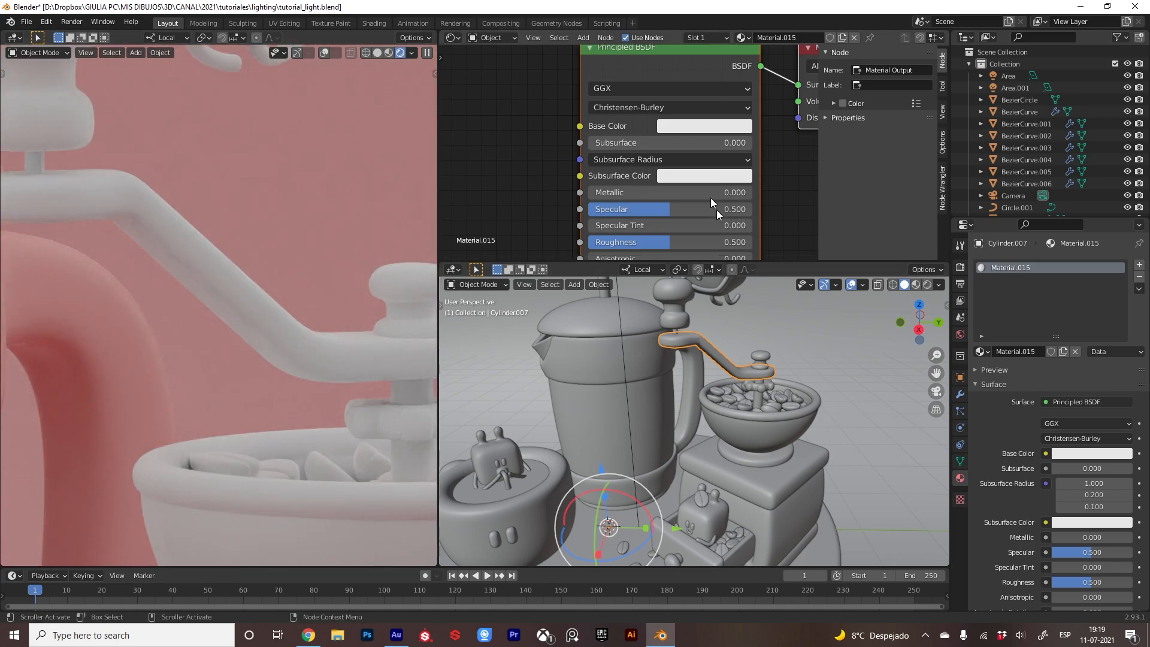
pyautogui.scroll(-3, 282, 252)
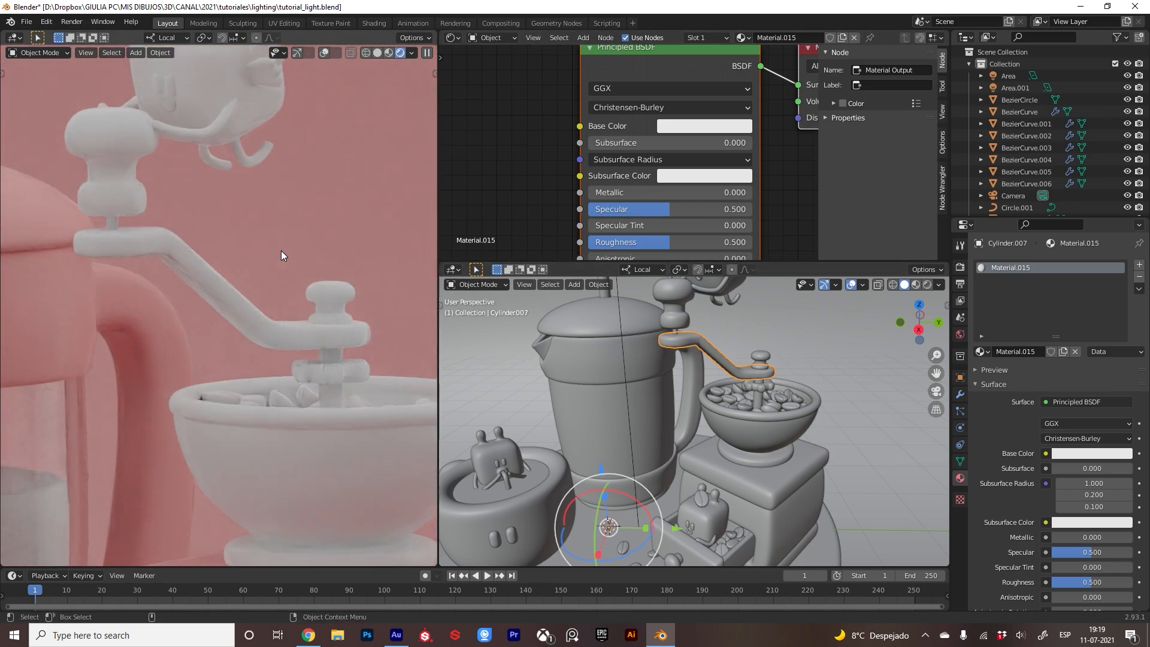
pyautogui.moveTo(631, 192); pyautogui.dragTo(747, 192)
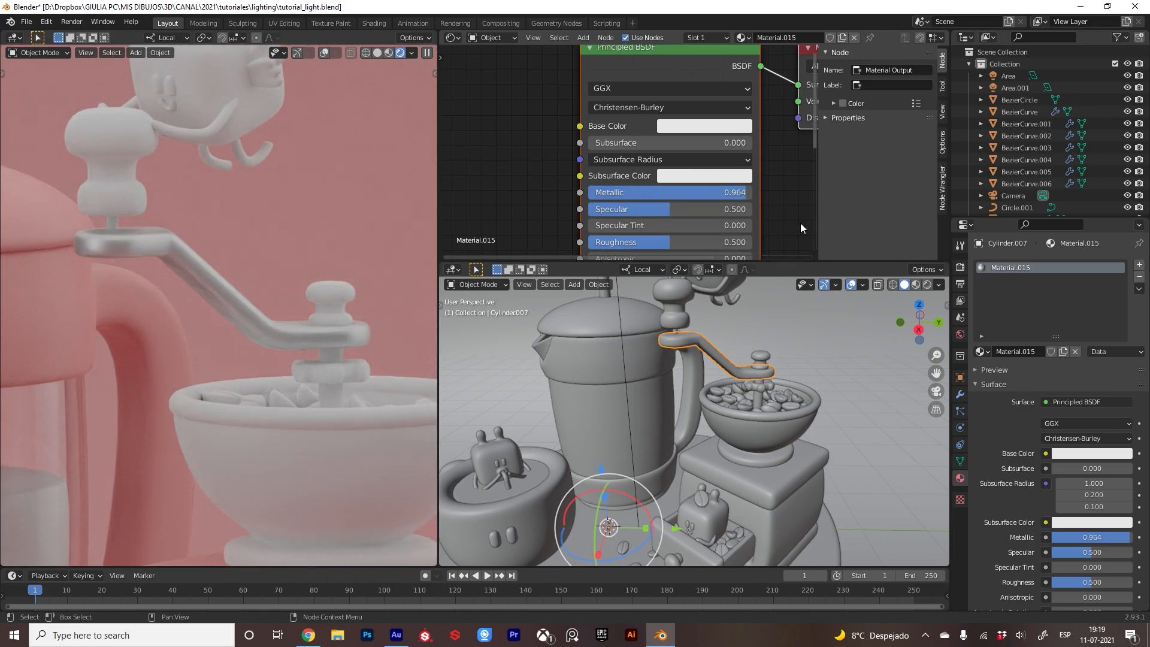
pyautogui.moveTo(778, 219); pyautogui.dragTo(774, 186, button='middle')
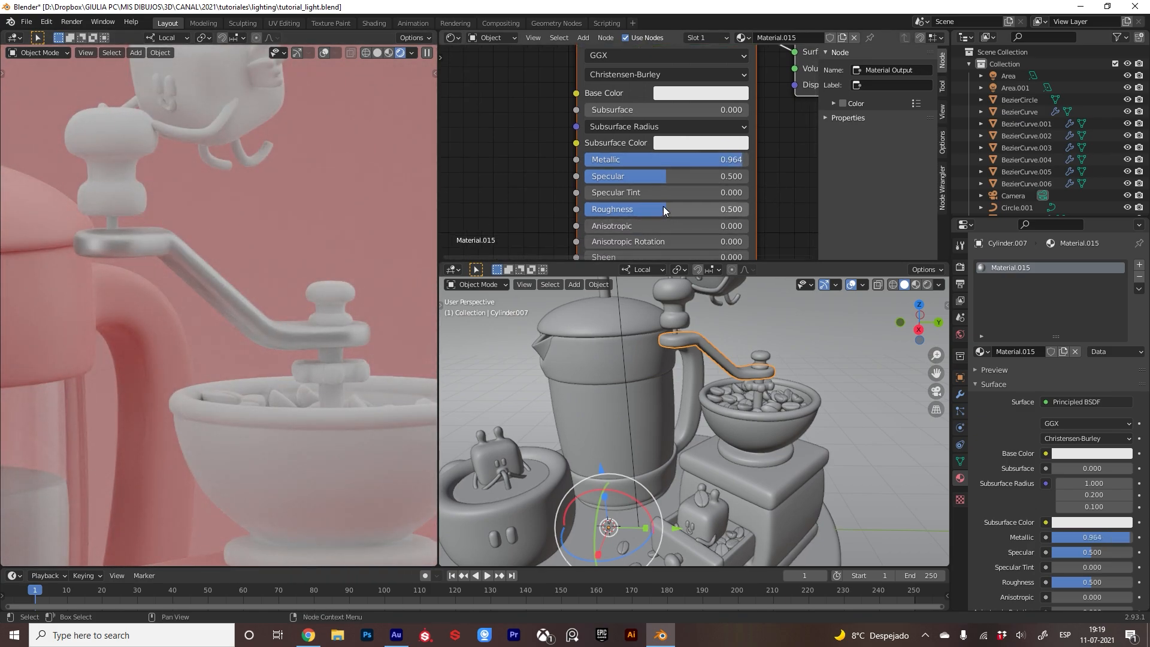
pyautogui.moveTo(663, 209); pyautogui.dragTo(595, 209)
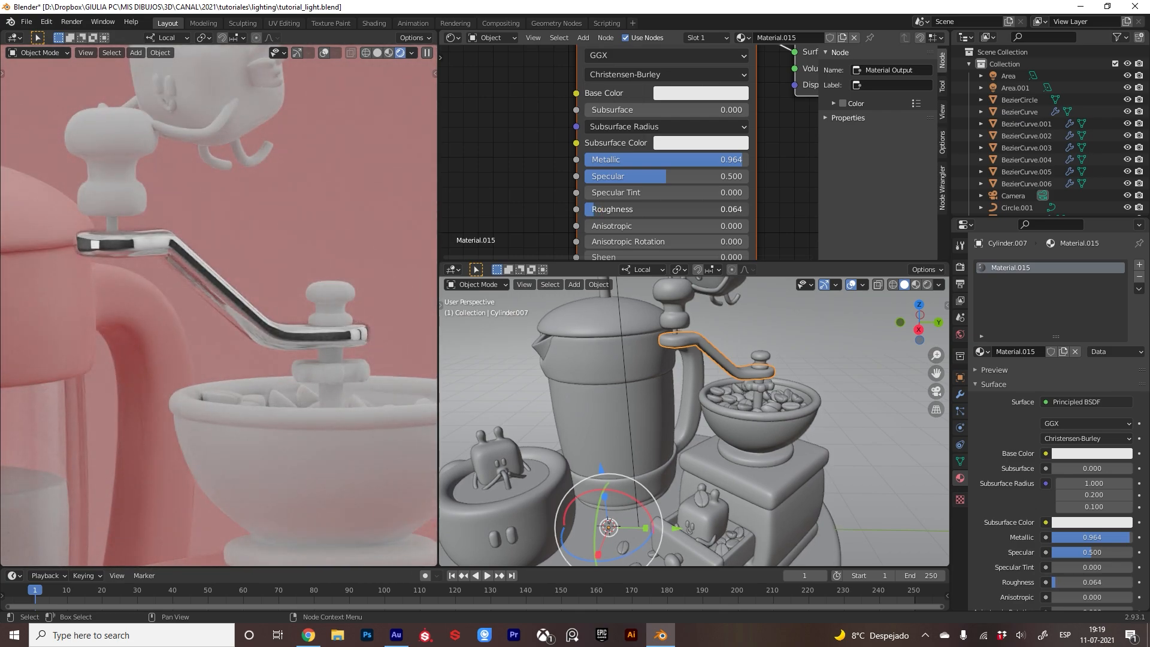
pyautogui.moveTo(595, 209); pyautogui.dragTo(632, 210)
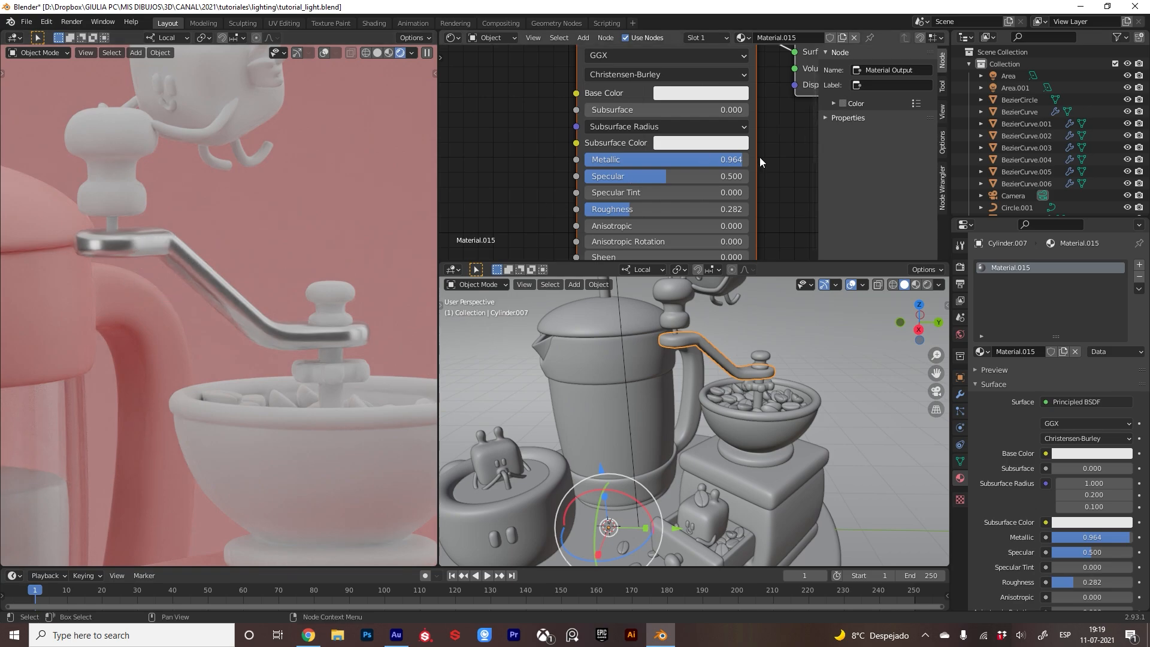
# Try a pink Base Color on the crank arm's metallic material and undo it
pyautogui.scroll(-3, 759, 157)
pyautogui.click(706, 133)
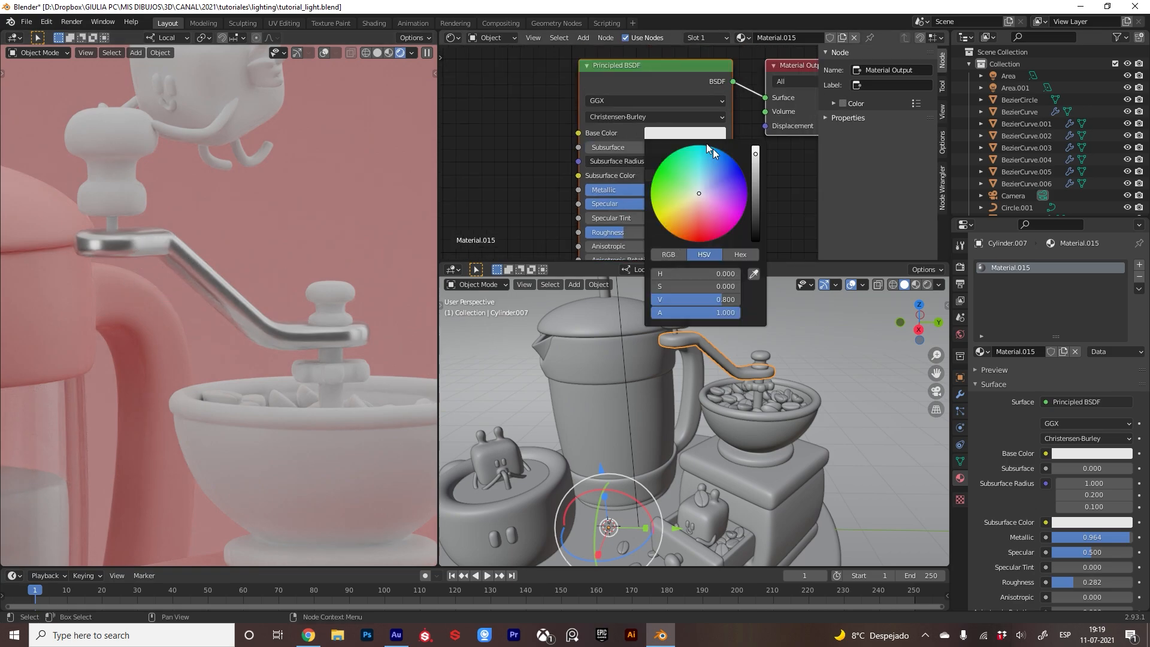
pyautogui.moveTo(720, 178); pyautogui.dragTo(703, 210)
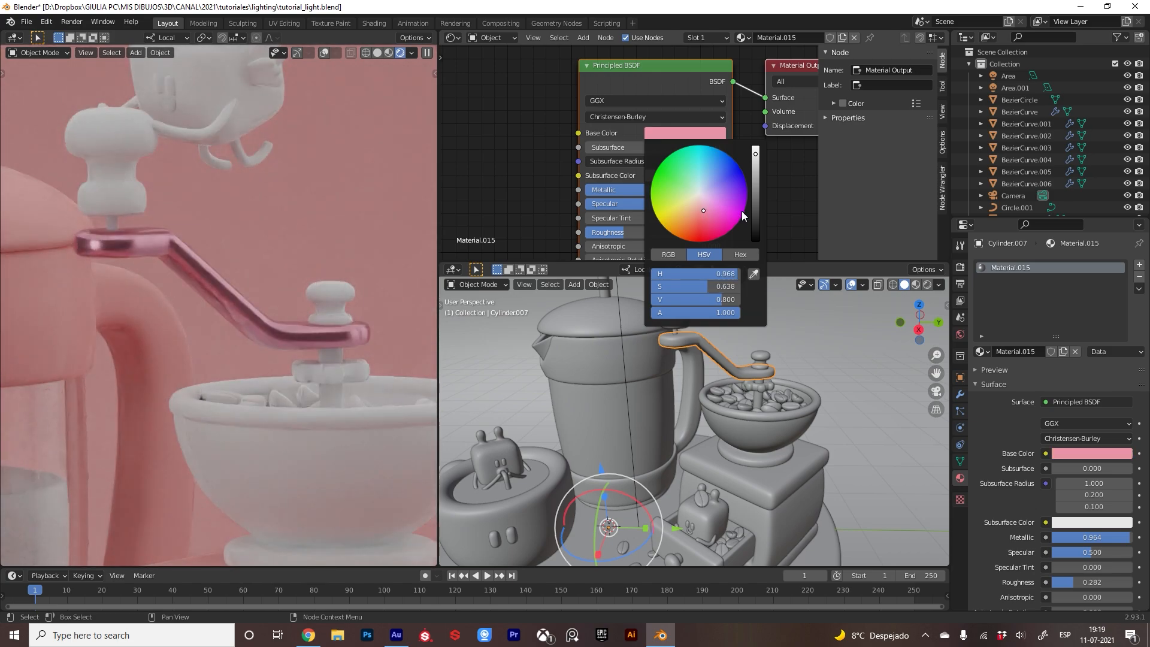
pyautogui.hotkey('ctrl', 'z')
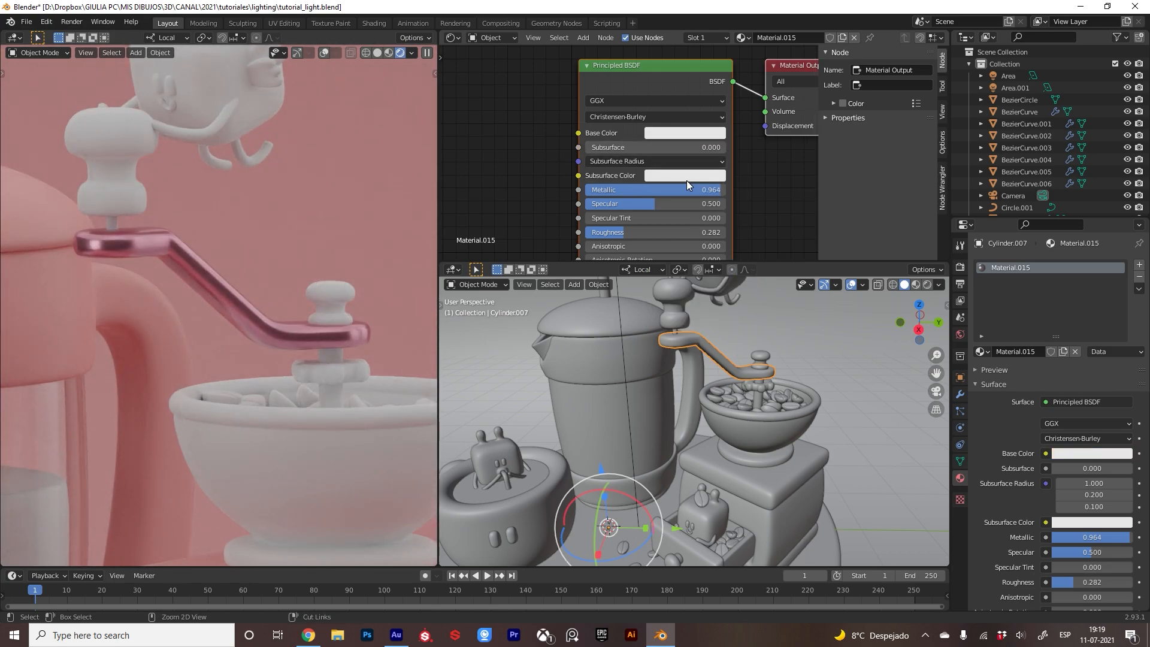
# Darken the crank arm's Base Color to a neutral light grey with an HSV value of 0.614
pyautogui.click(687, 134)
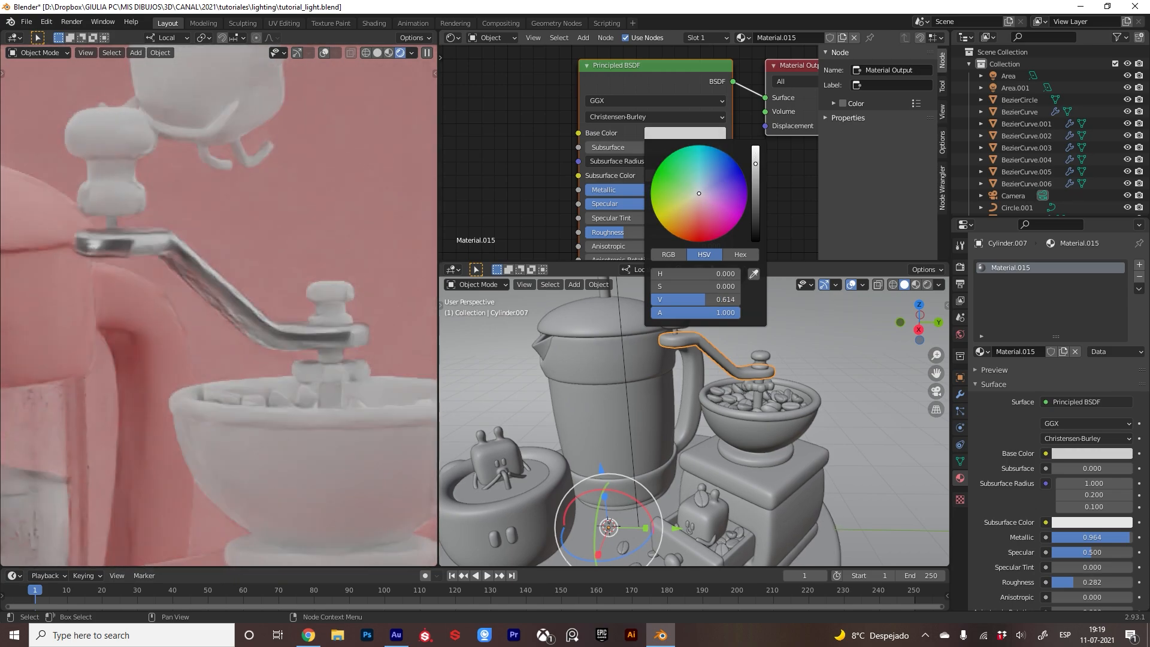
pyautogui.scroll(-5, 504, 181)
pyautogui.scroll(-5, 150, 251)
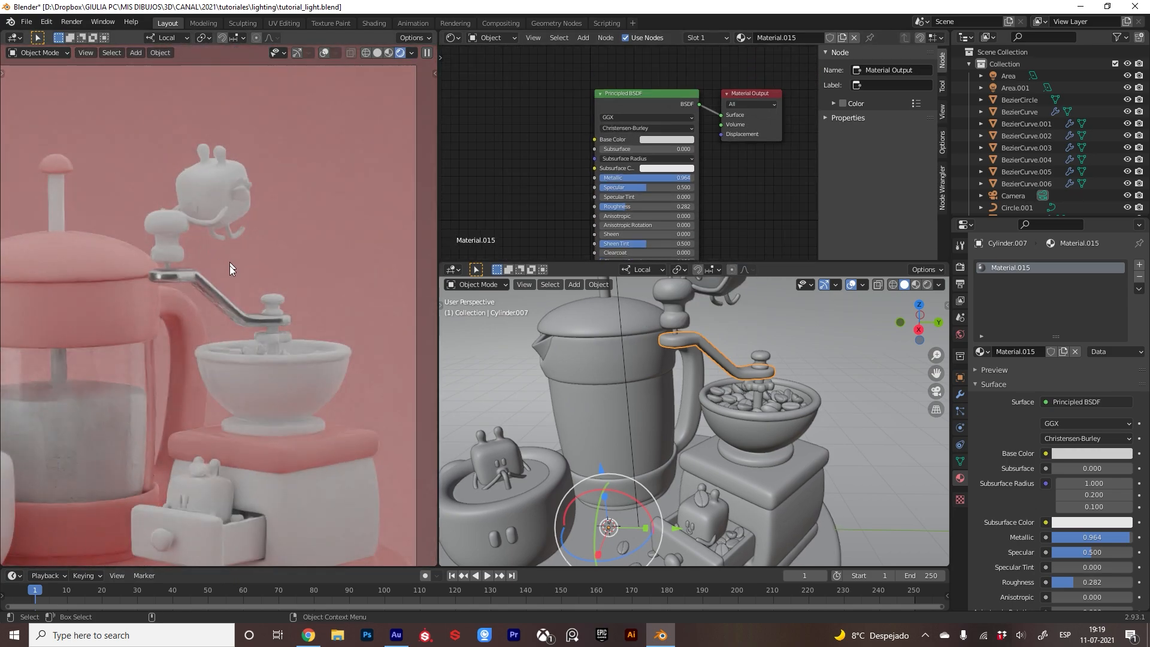
# Link the crank arm's metallic material to the French press plunger rod
pyautogui.moveTo(229, 264); pyautogui.dragTo(310, 214, button='middle')
pyautogui.click(182, 149)
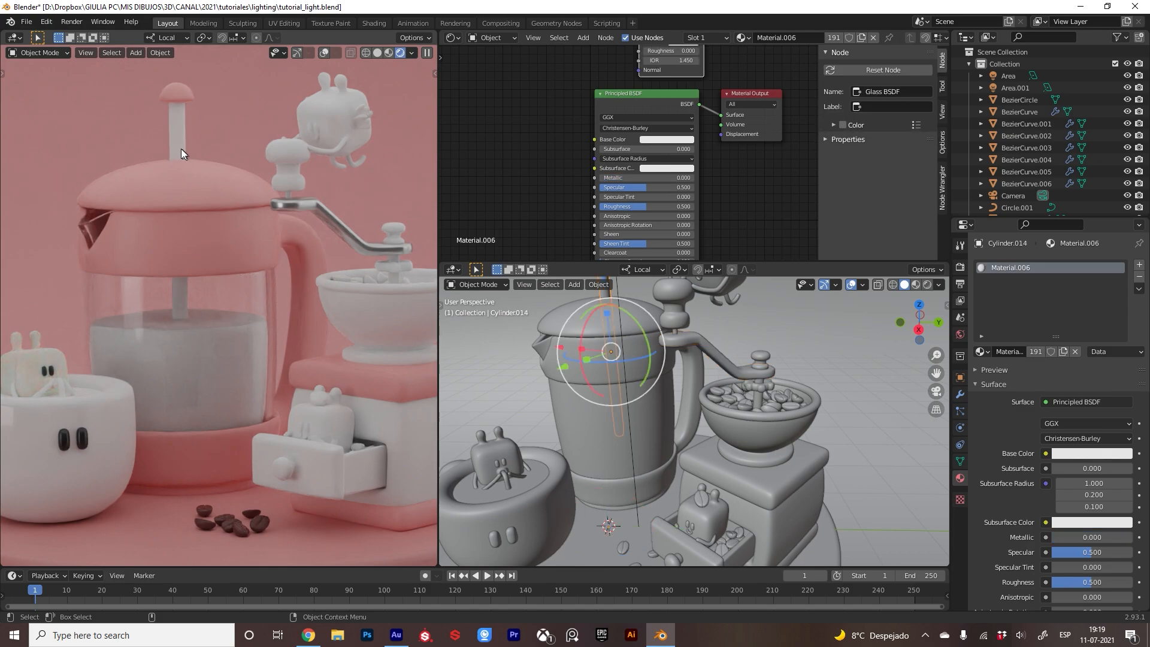
pyautogui.click(294, 203)
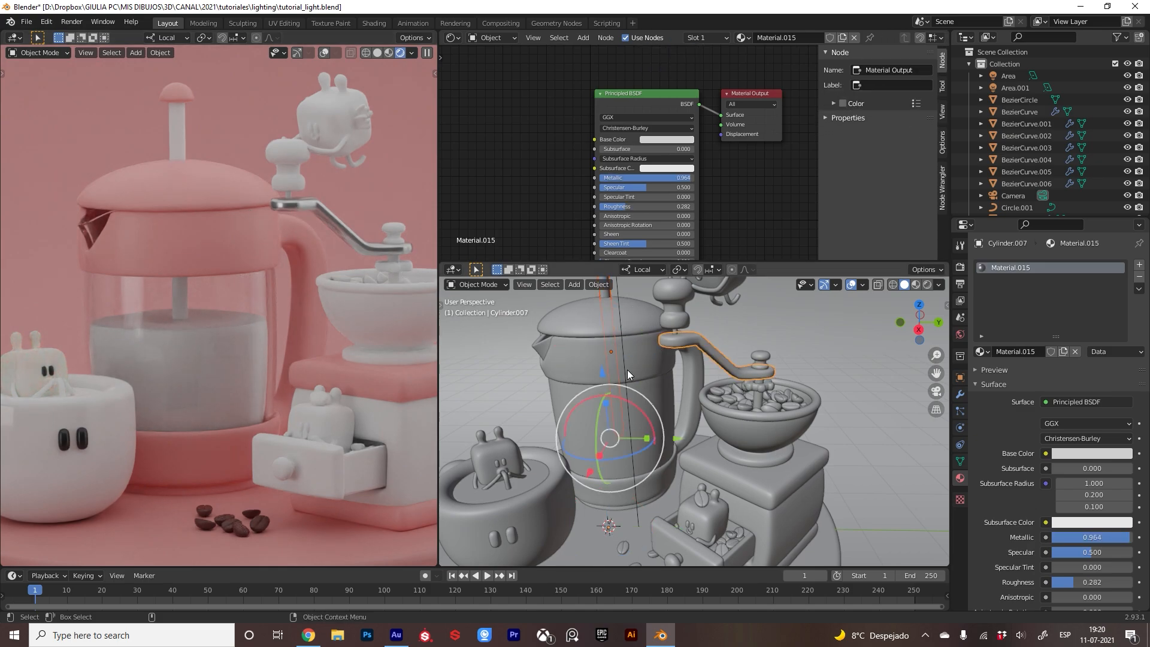
pyautogui.hotkey('ctrl', 'l')
pyautogui.click(627, 369)
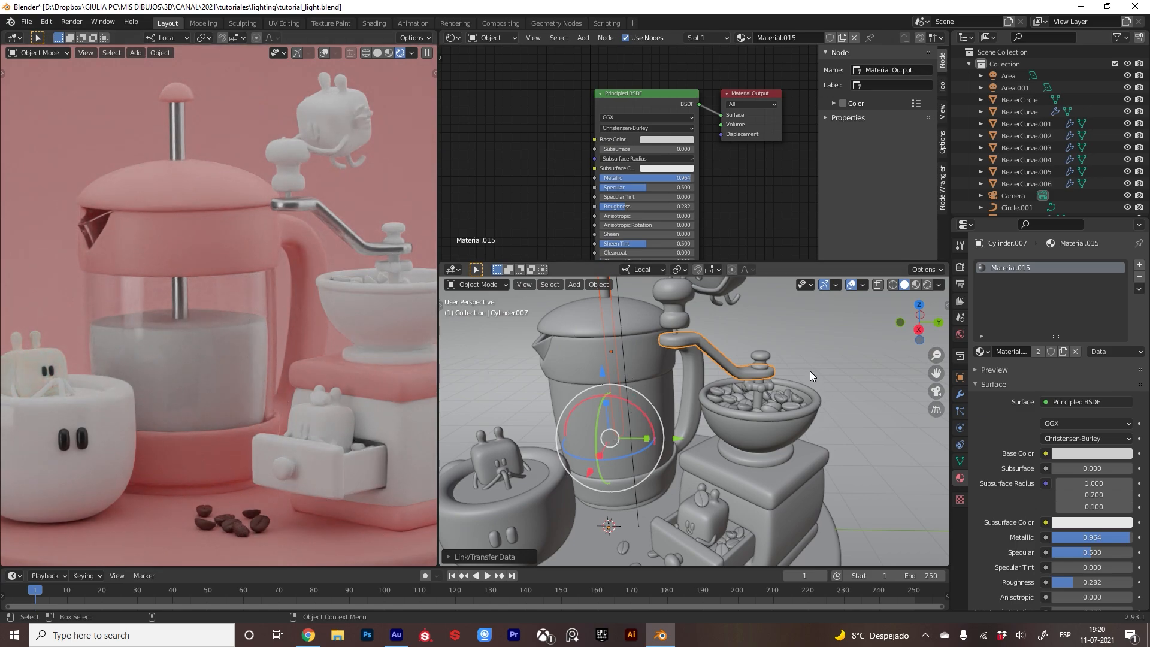
# Replace the shared white material on the liquid inside the French press with the existing cafeliquido material
pyautogui.moveTo(743, 390)
pyautogui.keyDown('shift'); pyautogui.mouseDown(button='middle')
pyautogui.moveTo(806, 369)
pyautogui.moveTo(746, 388)
pyautogui.mouseUp(button='middle'); pyautogui.keyUp('shift')
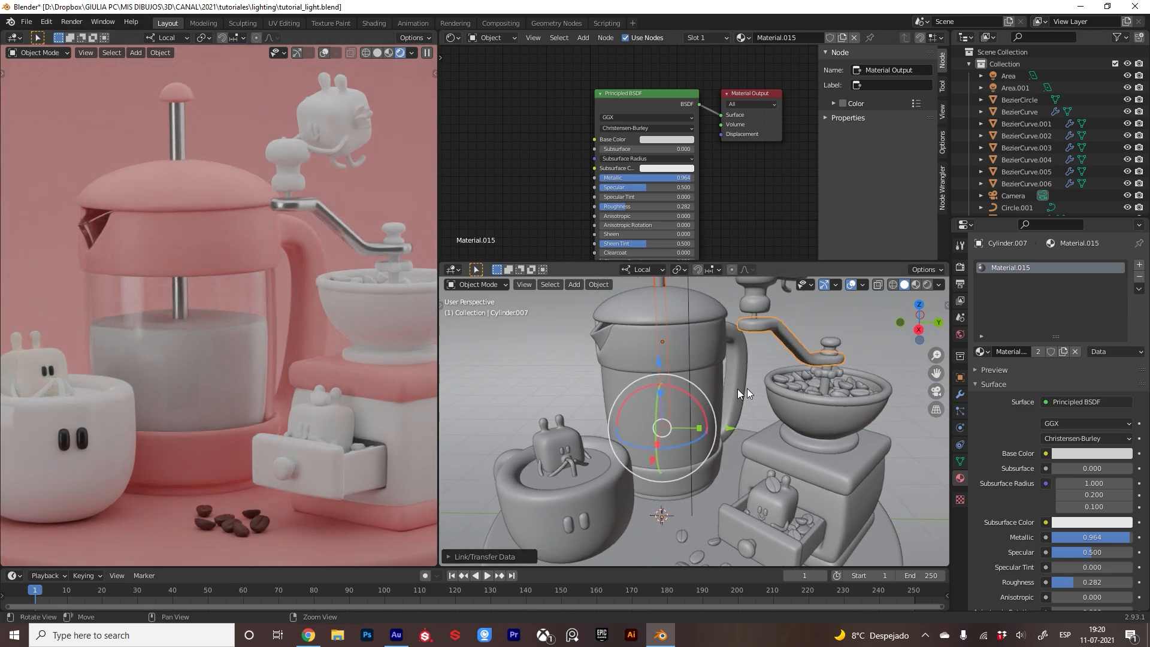
pyautogui.click(689, 401)
pyautogui.click(689, 408)
pyautogui.click(695, 422)
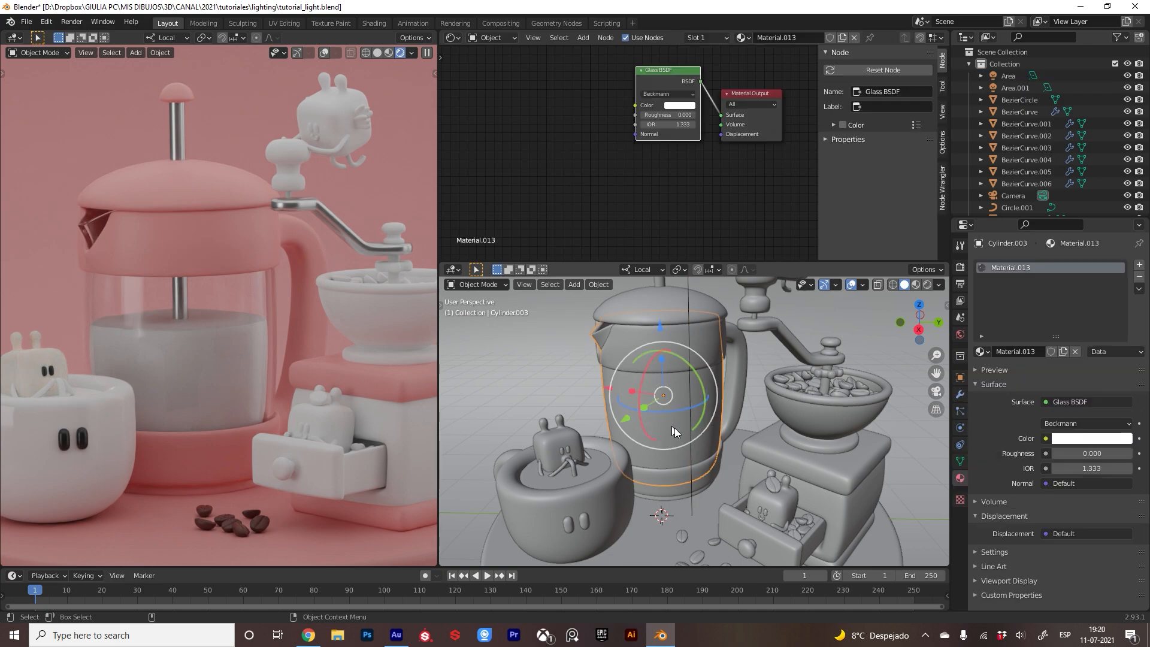
pyautogui.click(697, 431)
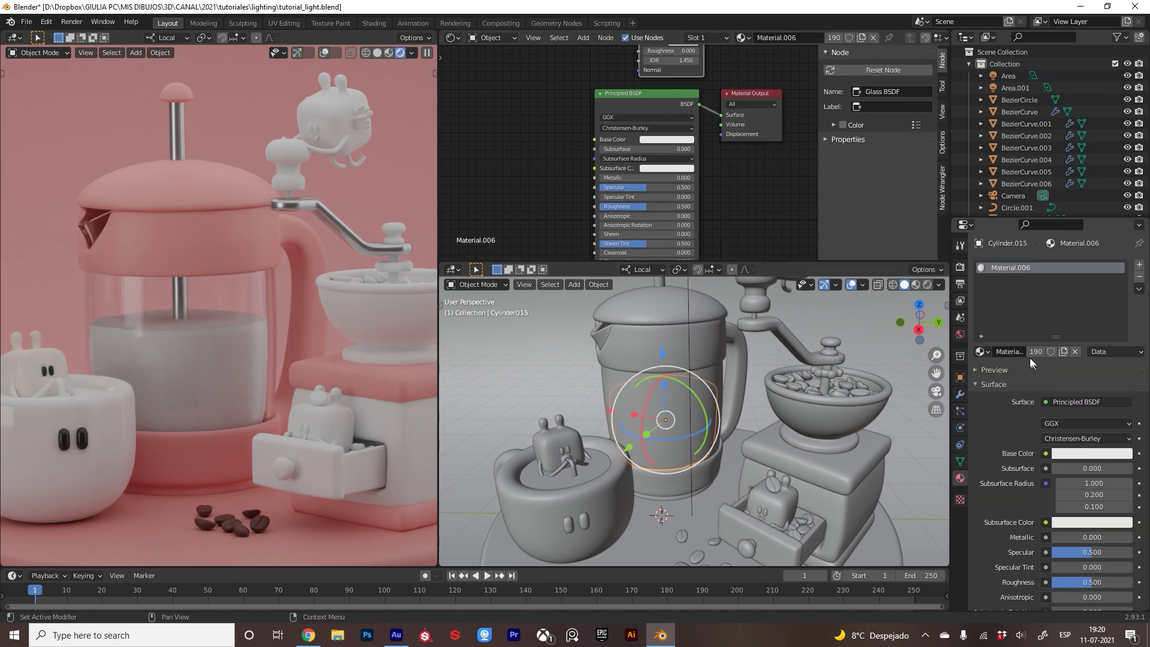
pyautogui.click(1139, 277)
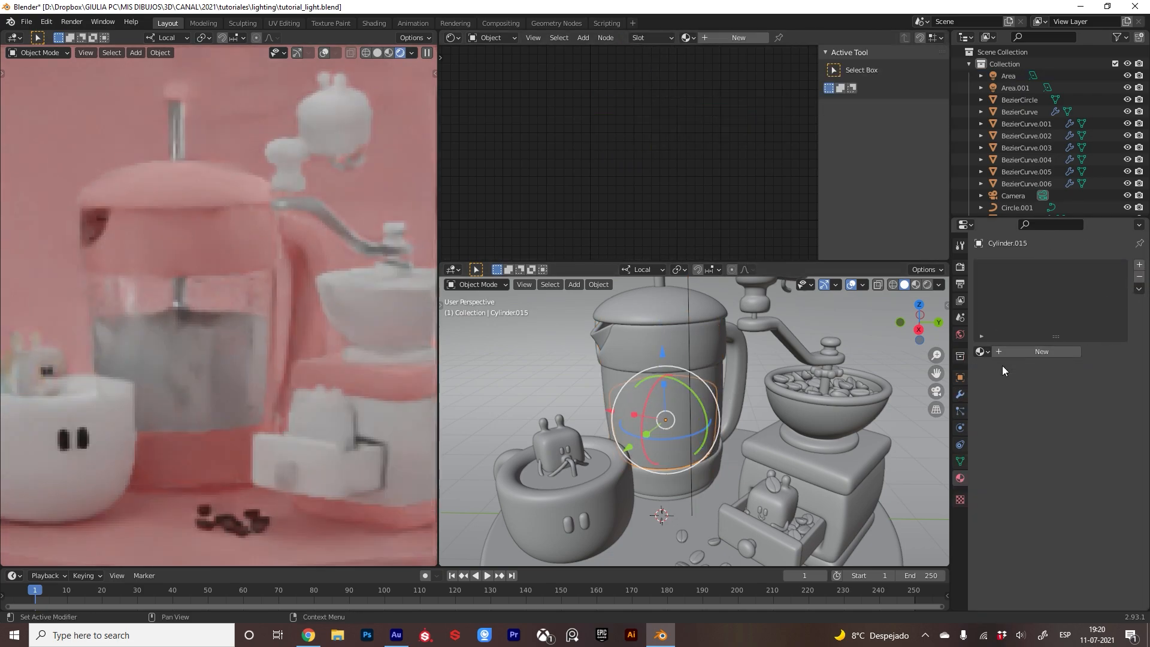
pyautogui.click(982, 352)
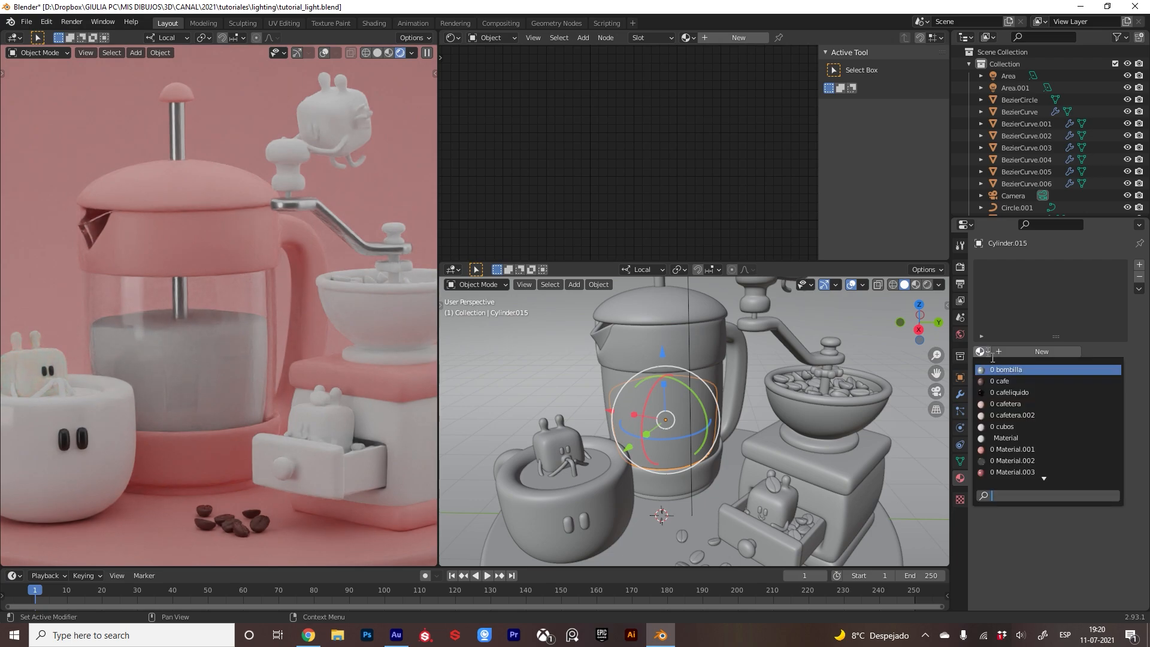
pyautogui.click(1003, 392)
# Try the coffee liquid's cafeliquido material with its Transmission at 0.000
pyautogui.scroll(-2, 584, 169)
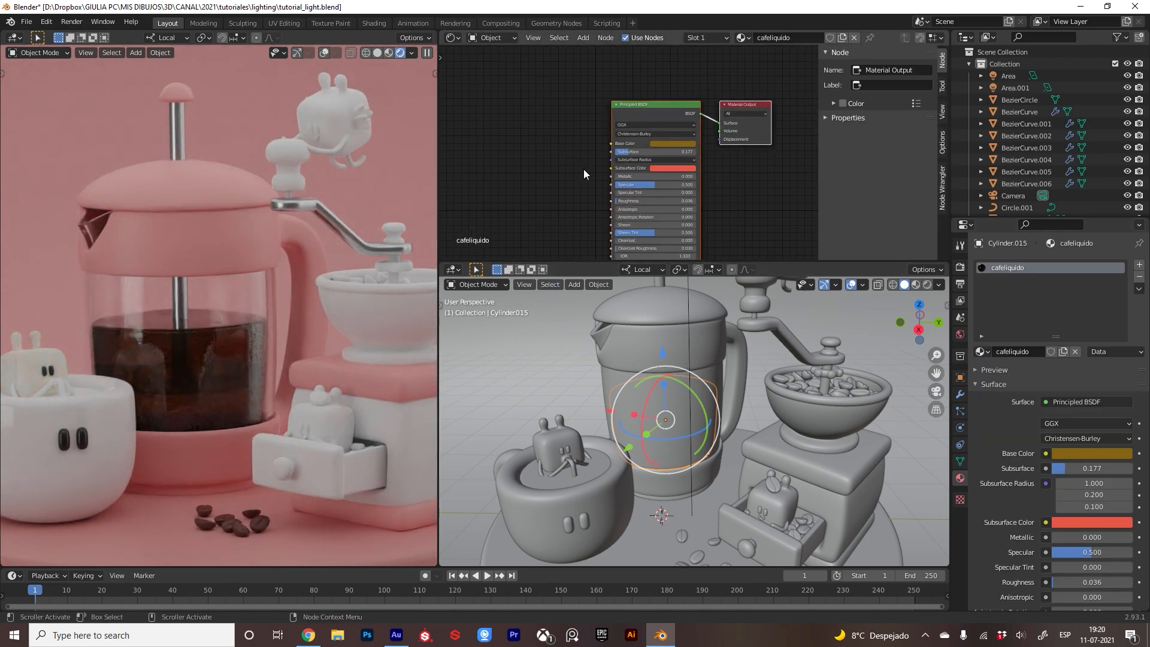
pyautogui.moveTo(571, 186); pyautogui.dragTo(547, 108, button='middle')
pyautogui.moveTo(538, 162); pyautogui.dragTo(544, 131, button='middle')
pyautogui.scroll(1, 555, 189)
pyautogui.moveTo(669, 157); pyautogui.dragTo(599, 157)
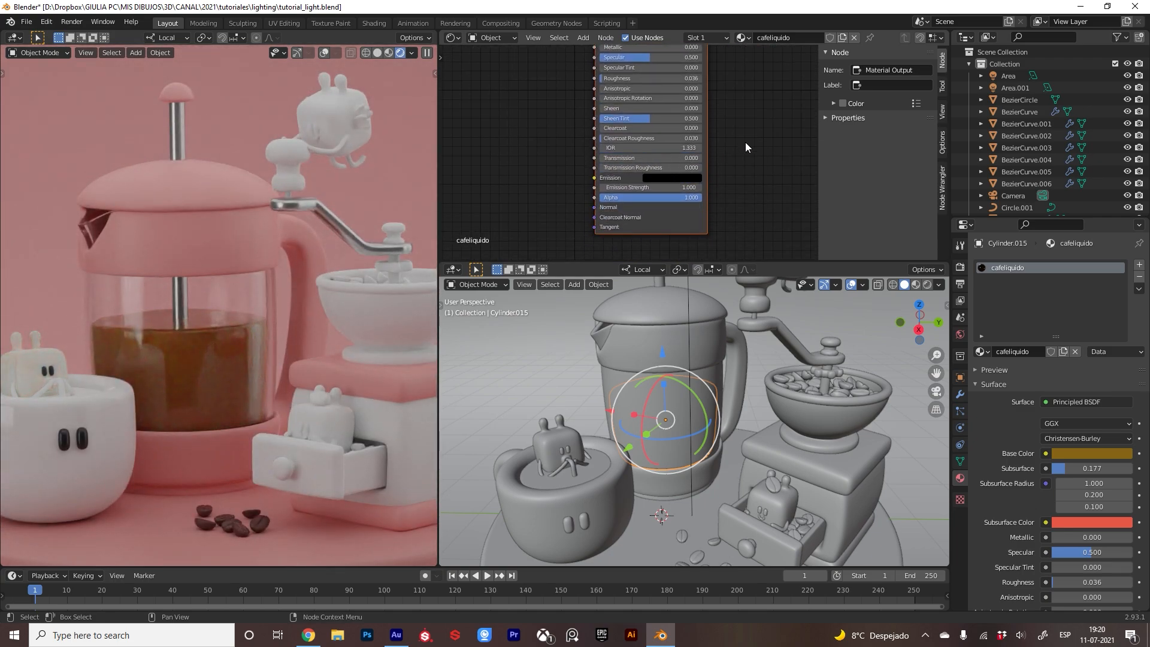
pyautogui.moveTo(745, 144); pyautogui.dragTo(748, 245, button='middle')
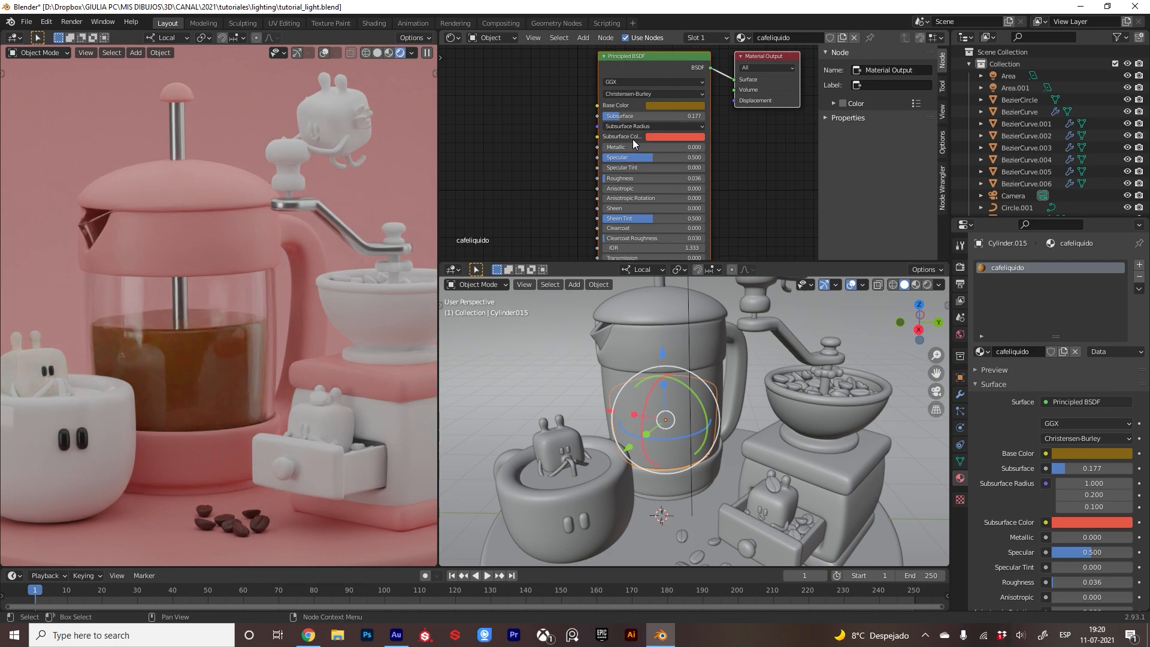
# Set the cafeliquido material's Subsurface to 0.000 and its Transmission to 1.000
pyautogui.moveTo(634, 116); pyautogui.dragTo(602, 116)
pyautogui.scroll(-1, 588, 203)
pyautogui.moveTo(588, 219); pyautogui.dragTo(568, 162, button='middle')
pyautogui.moveTo(588, 198); pyautogui.dragTo(695, 197)
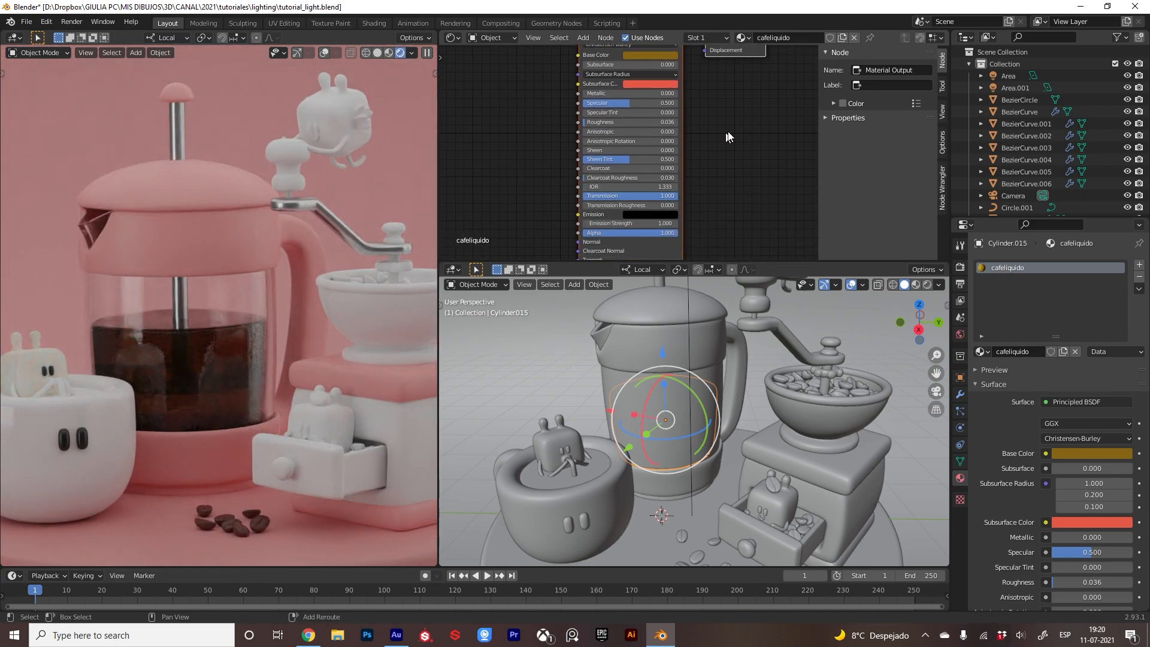
# Set the cafeliquido material's Subsurface to 0.050
pyautogui.moveTo(728, 136); pyautogui.dragTo(733, 223, button='middle')
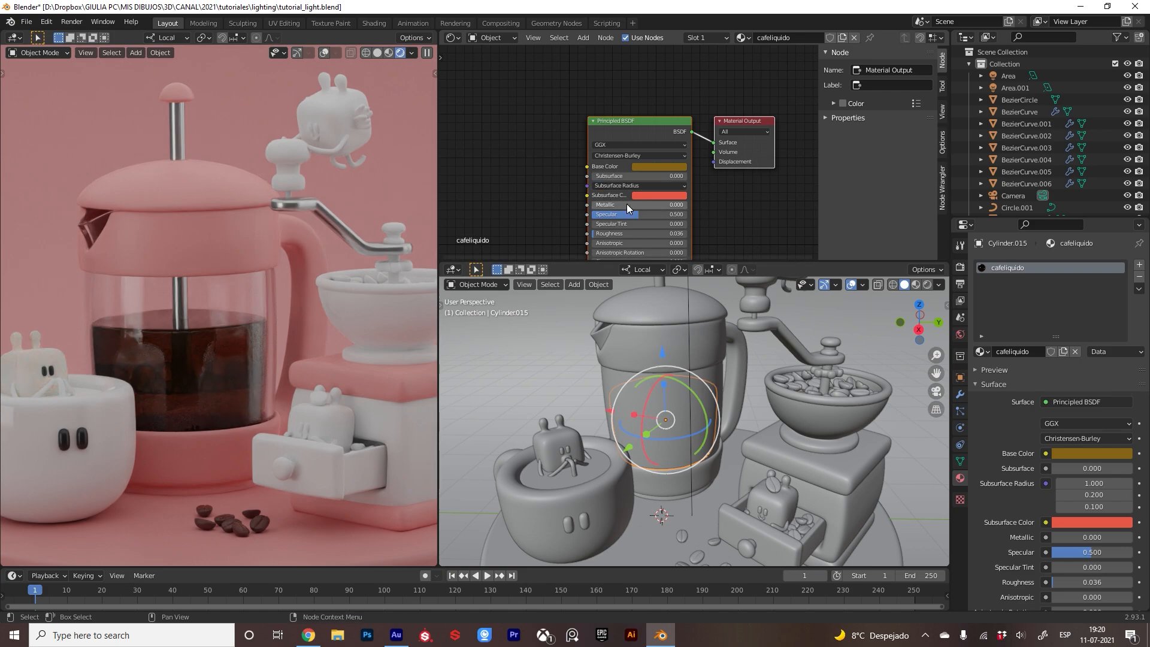
pyautogui.scroll(2, 627, 203)
pyautogui.moveTo(605, 187); pyautogui.dragTo(613, 187)
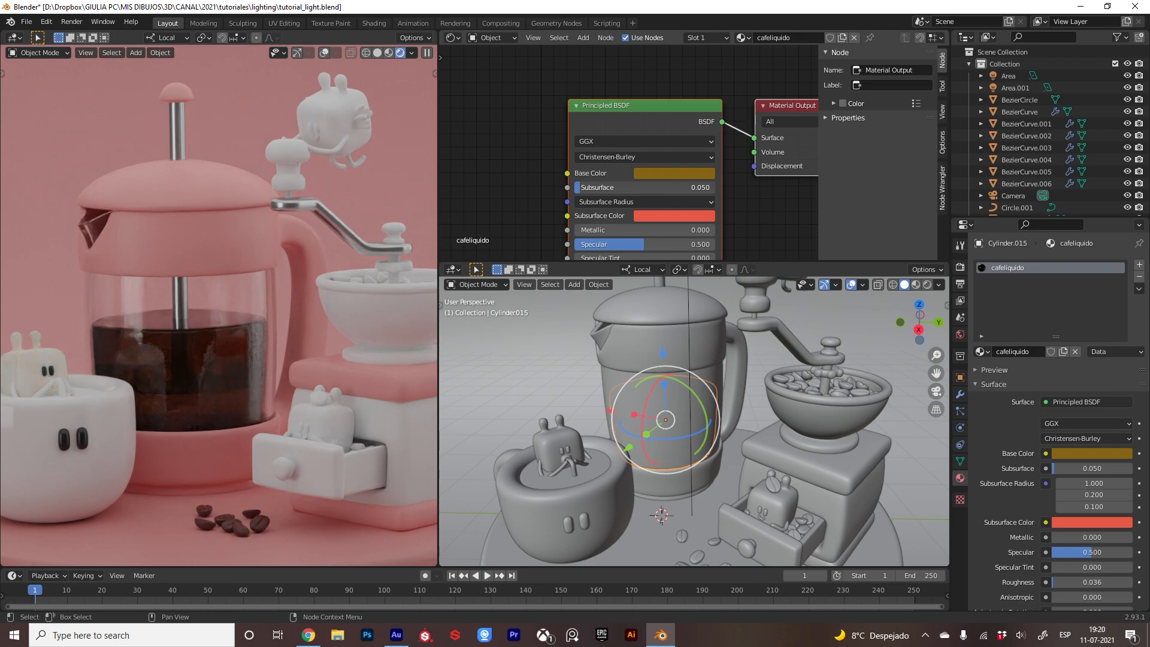
pyautogui.scroll(-1, 774, 232)
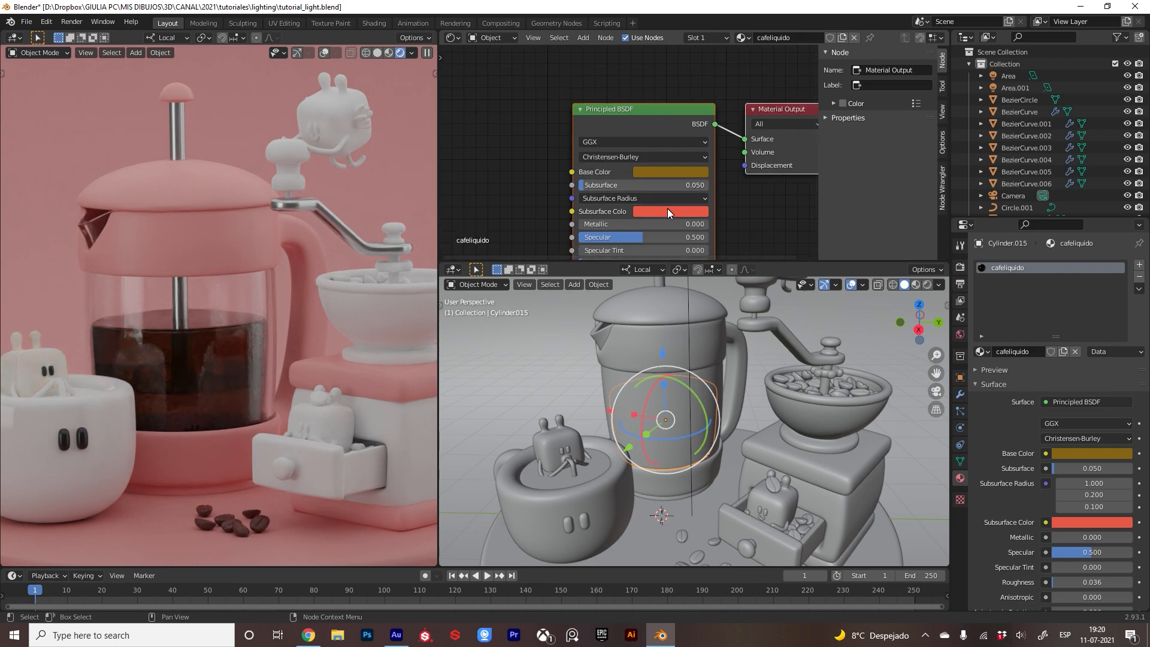
pyautogui.moveTo(680, 219); pyautogui.dragTo(751, 251, button='middle')
pyautogui.moveTo(738, 91); pyautogui.dragTo(739, 178, button='middle')
pyautogui.scroll(-4, 250, 353)
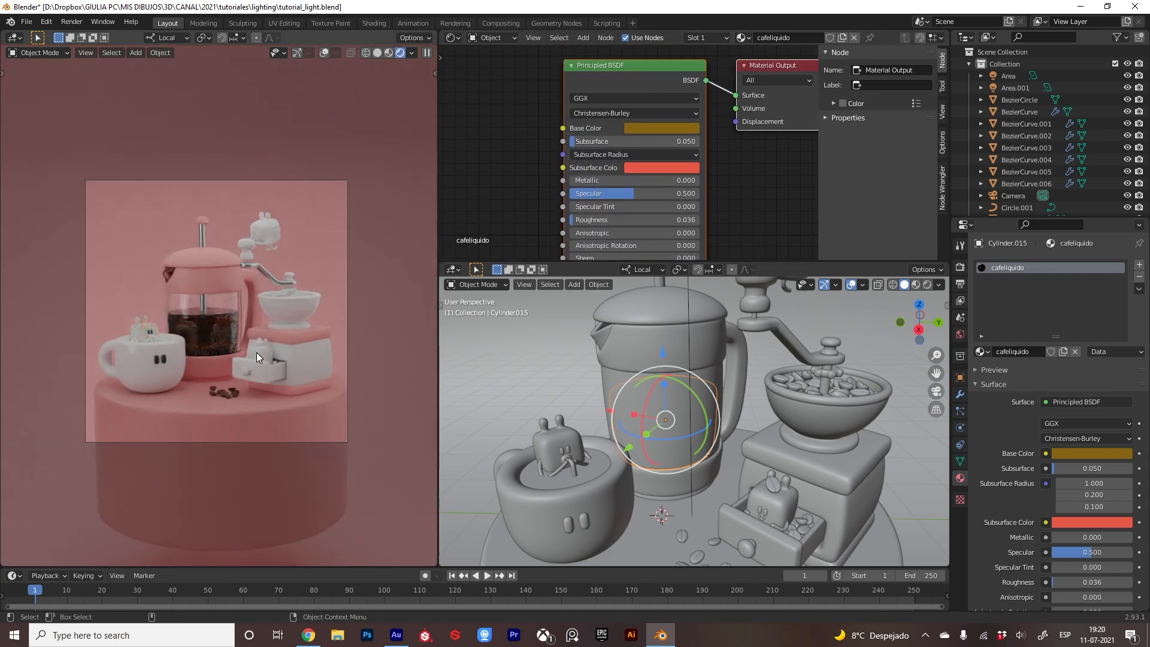
# Rotate the coffee liquid so that it tilts inside the French press
pyautogui.scroll(-5, 696, 416)
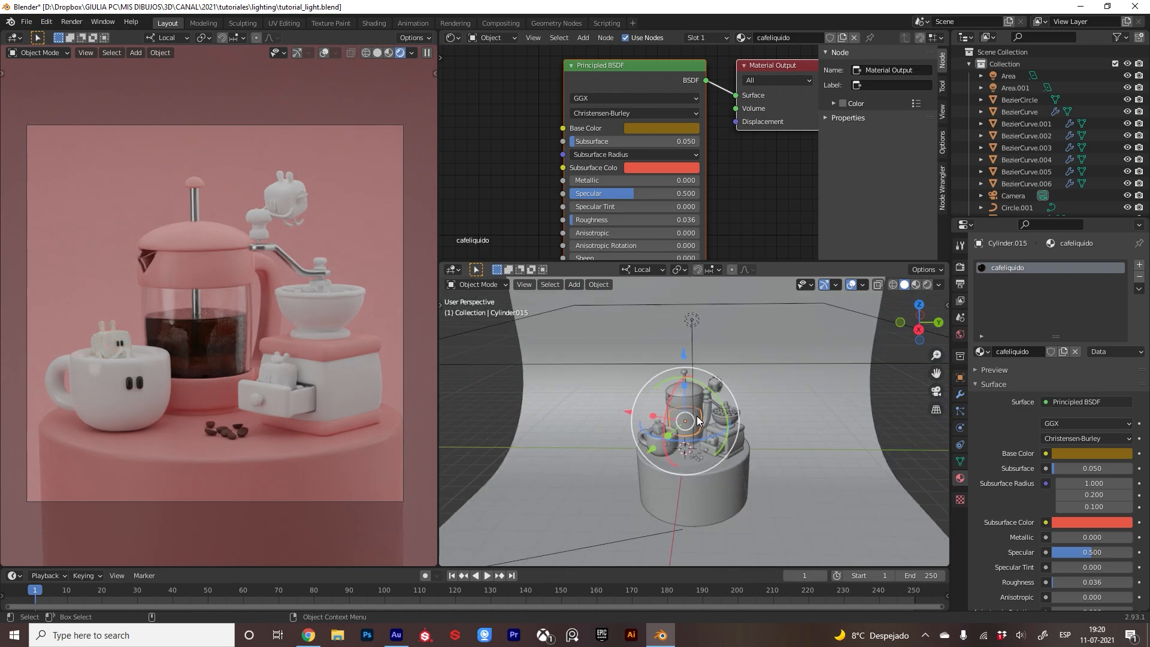
pyautogui.moveTo(698, 414); pyautogui.dragTo(723, 396, button='middle')
pyautogui.scroll(-3, 723, 397)
pyautogui.moveTo(736, 394); pyautogui.dragTo(800, 391)
pyautogui.moveTo(562, 384); pyautogui.dragTo(663, 397, button='middle')
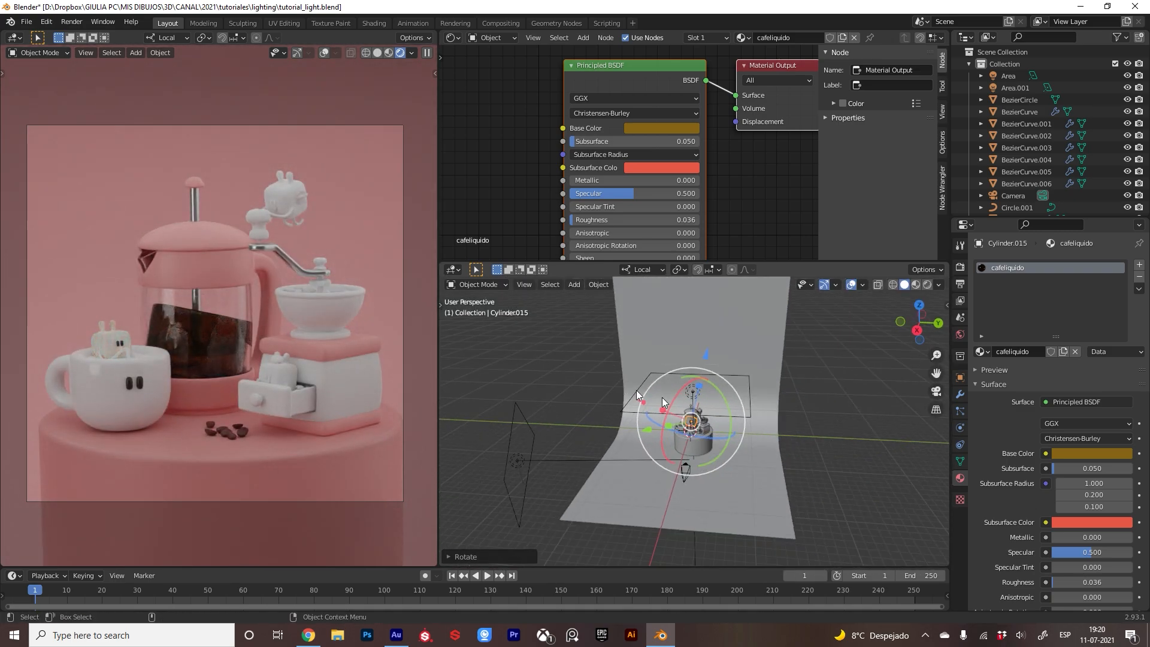
# Try a duplicate of the side area light on the other side of the scene, rotating it about its local Y axis
pyautogui.click(508, 454)
pyautogui.moveTo(613, 481); pyautogui.dragTo(639, 444, button='middle')
pyautogui.hotkey('shift', 'd')
pyautogui.click(767, 432)
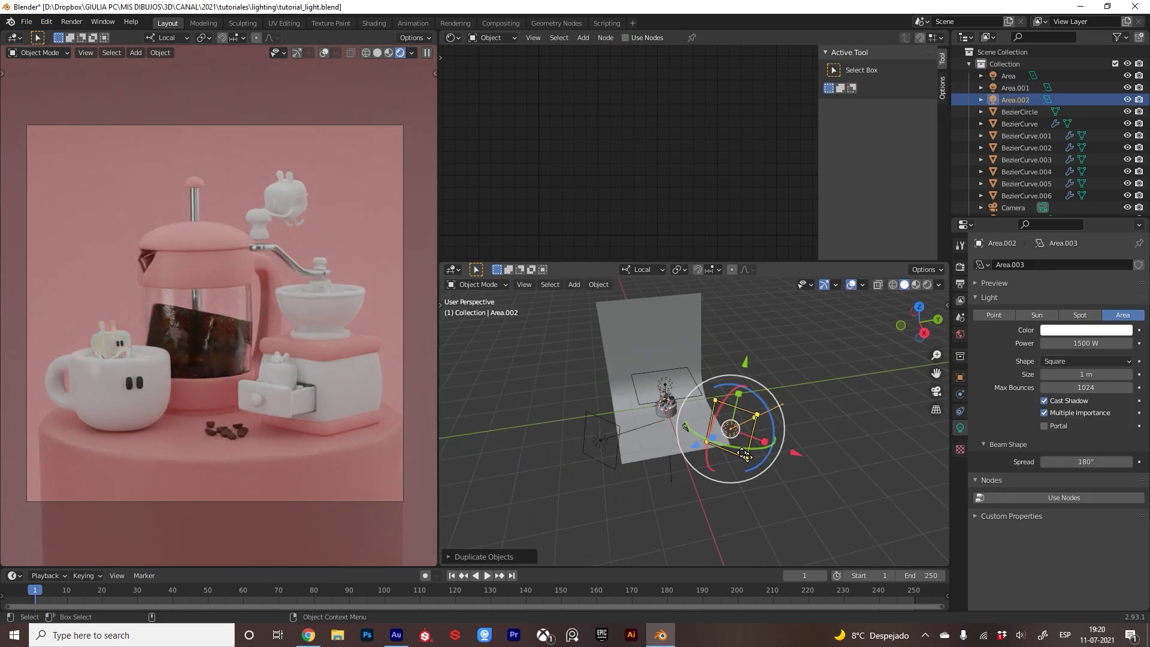
pyautogui.press('g')
pyautogui.press('r')
pyautogui.press('y')
pyautogui.press('y')
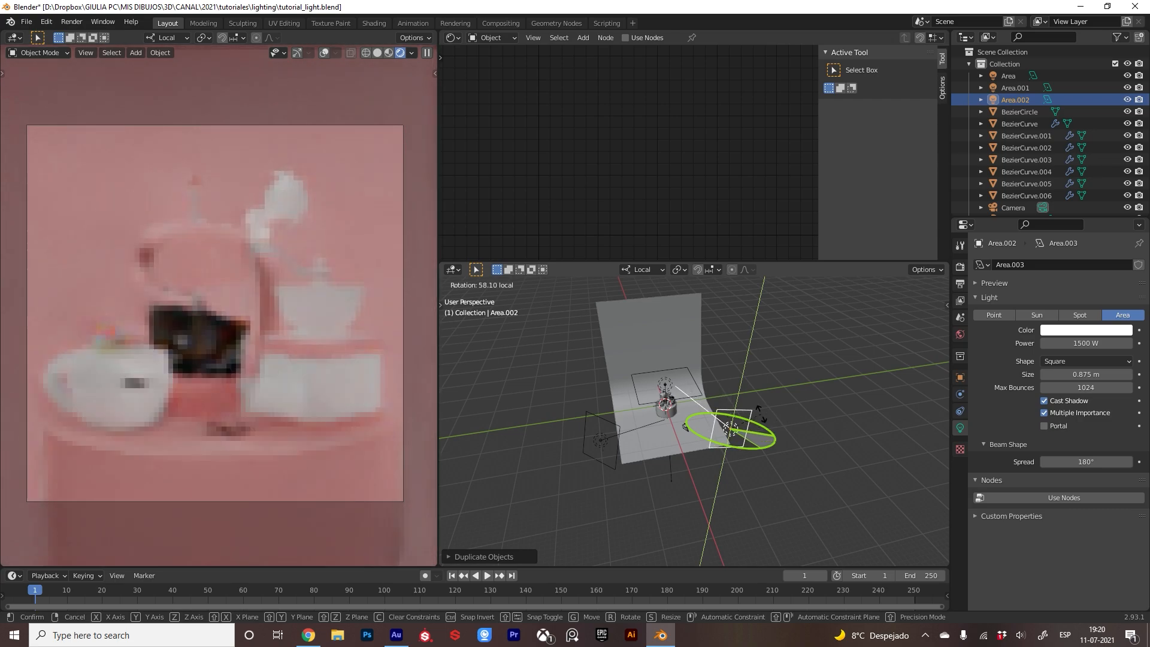
pyautogui.moveTo(760, 415); pyautogui.dragTo(753, 393)
pyautogui.moveTo(737, 438); pyautogui.dragTo(758, 456)
# Try the duplicated area light at other positions around the scene, and delete it
pyautogui.press('g')
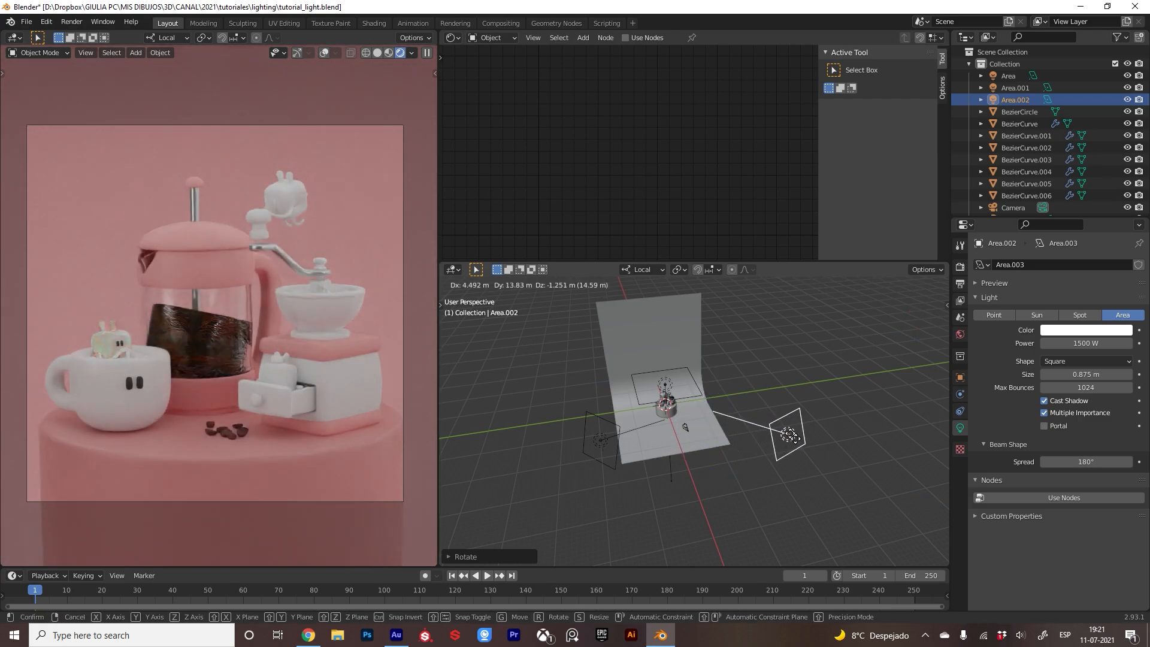
pyautogui.click(762, 429)
pyautogui.moveTo(762, 429); pyautogui.dragTo(785, 424, button='middle')
pyautogui.press('g')
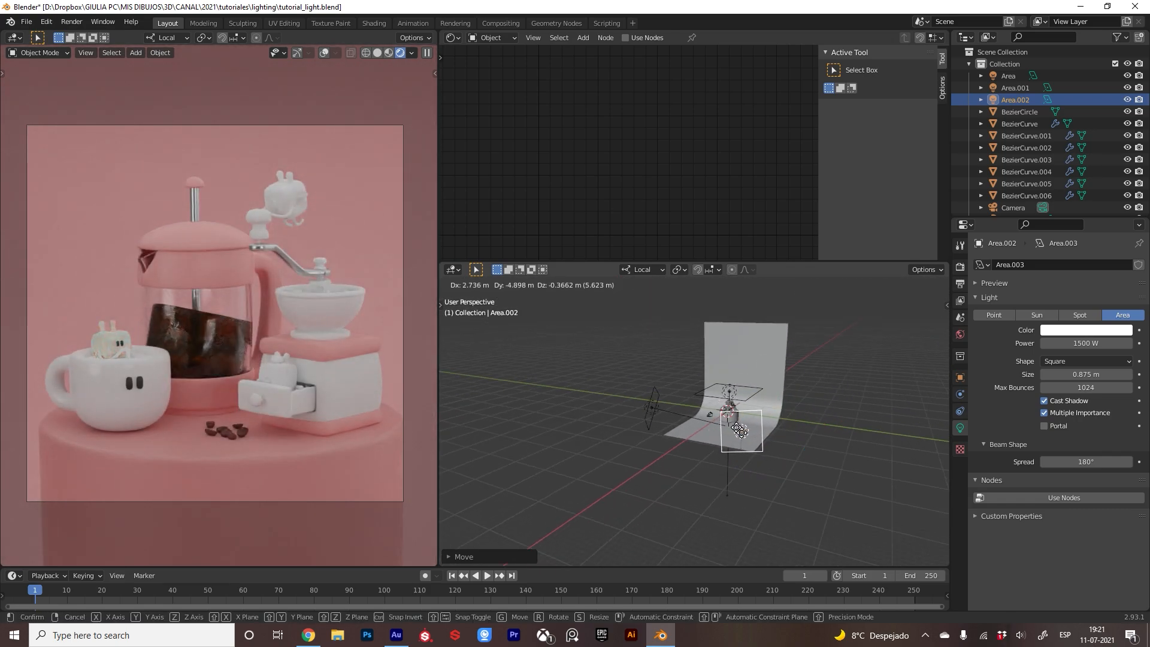
pyautogui.click(740, 429)
pyautogui.moveTo(593, 454); pyautogui.dragTo(580, 379, button='middle')
pyautogui.press('Delete')
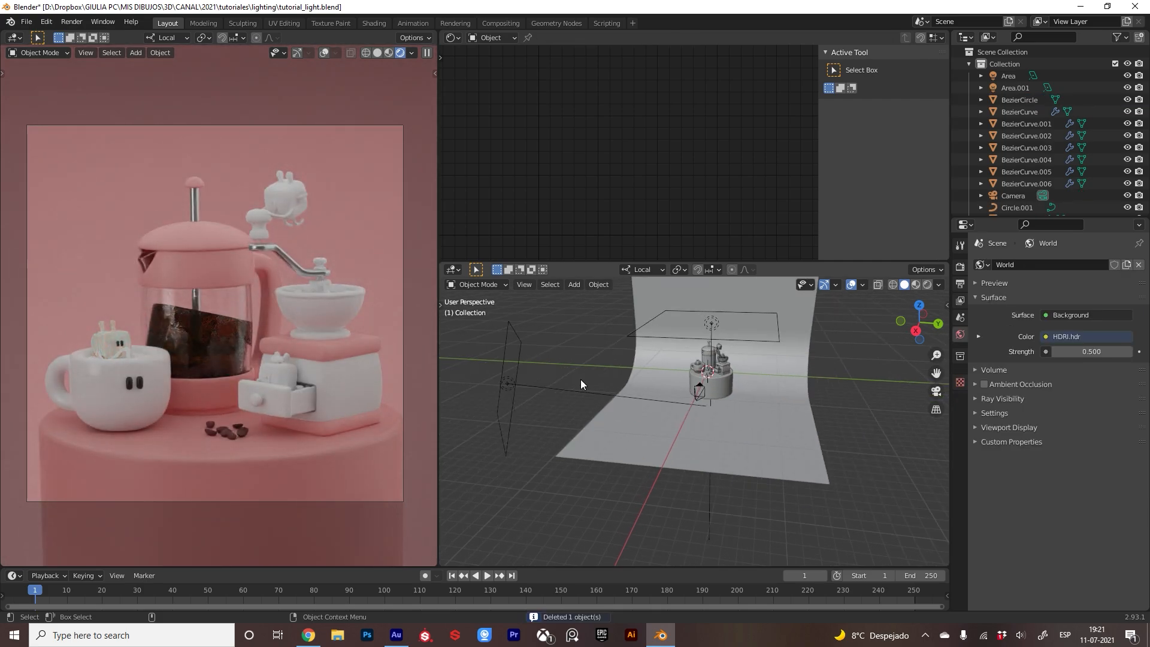
# Set the side area light's power to 1800 W
pyautogui.click(512, 385)
pyautogui.moveTo(803, 428); pyautogui.dragTo(886, 404, button='middle')
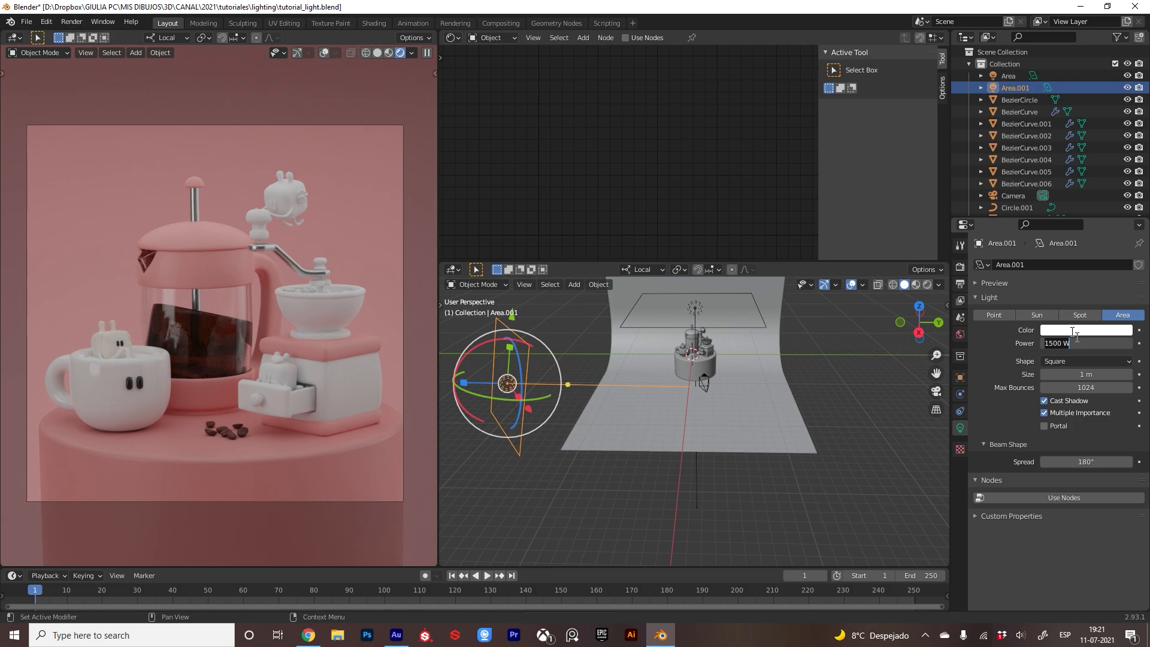
pyautogui.press('Return')
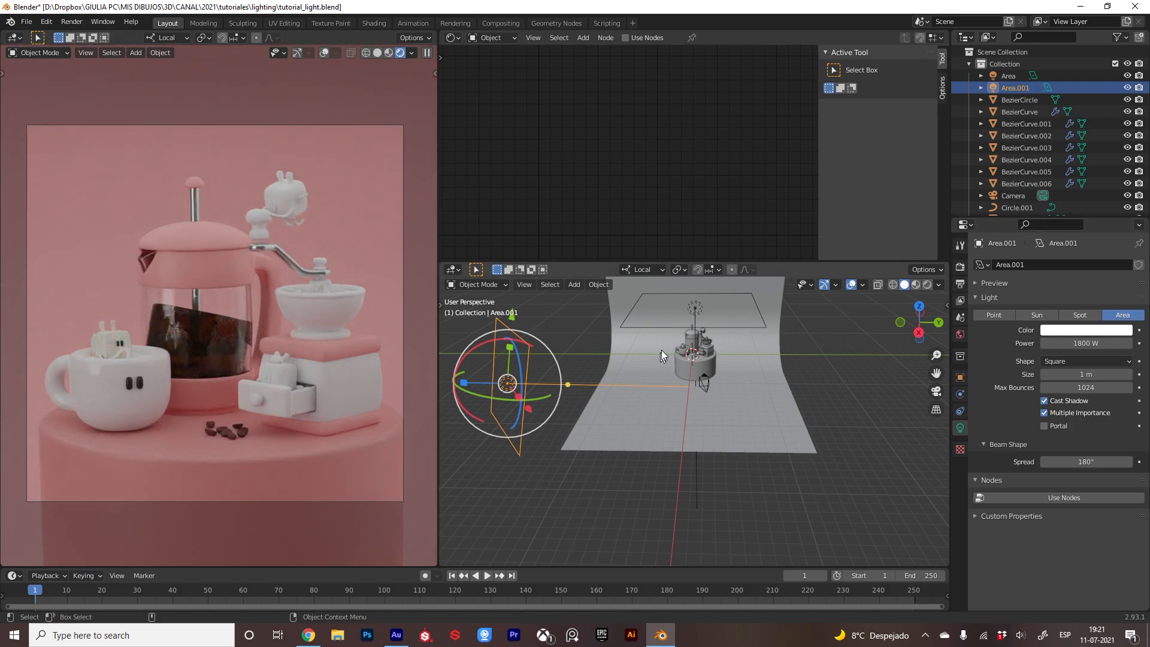
# Set the overhead area light's power to 1500 W
pyautogui.click(689, 312)
pyautogui.click(1103, 344)
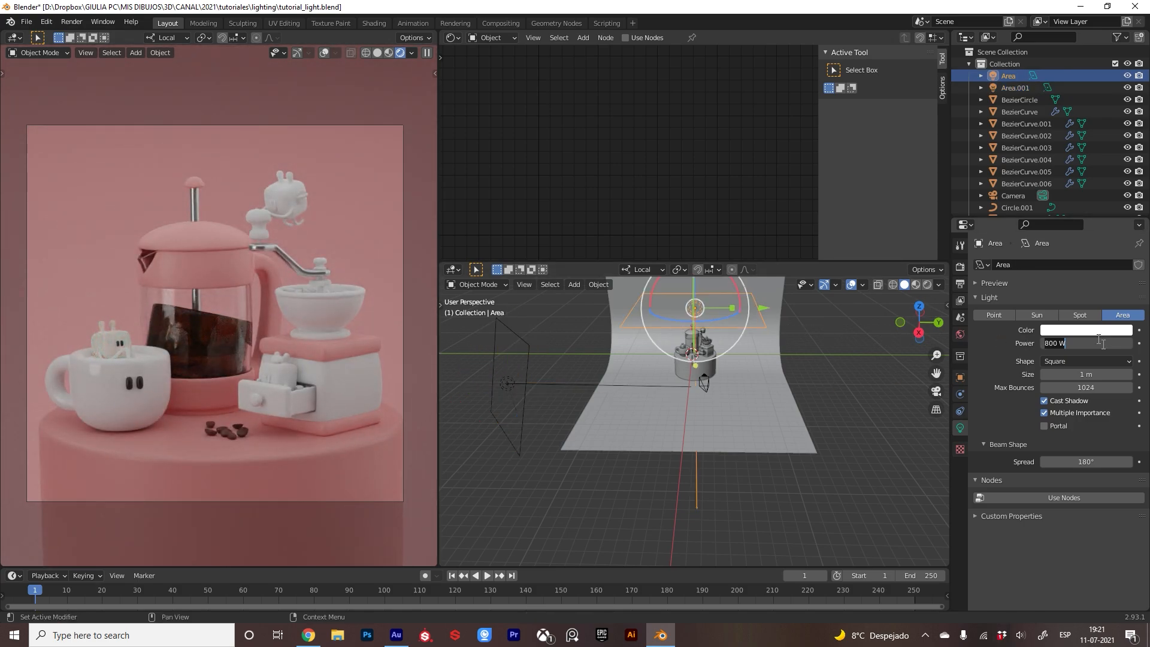
pyautogui.write('1500')
pyautogui.press('Return')
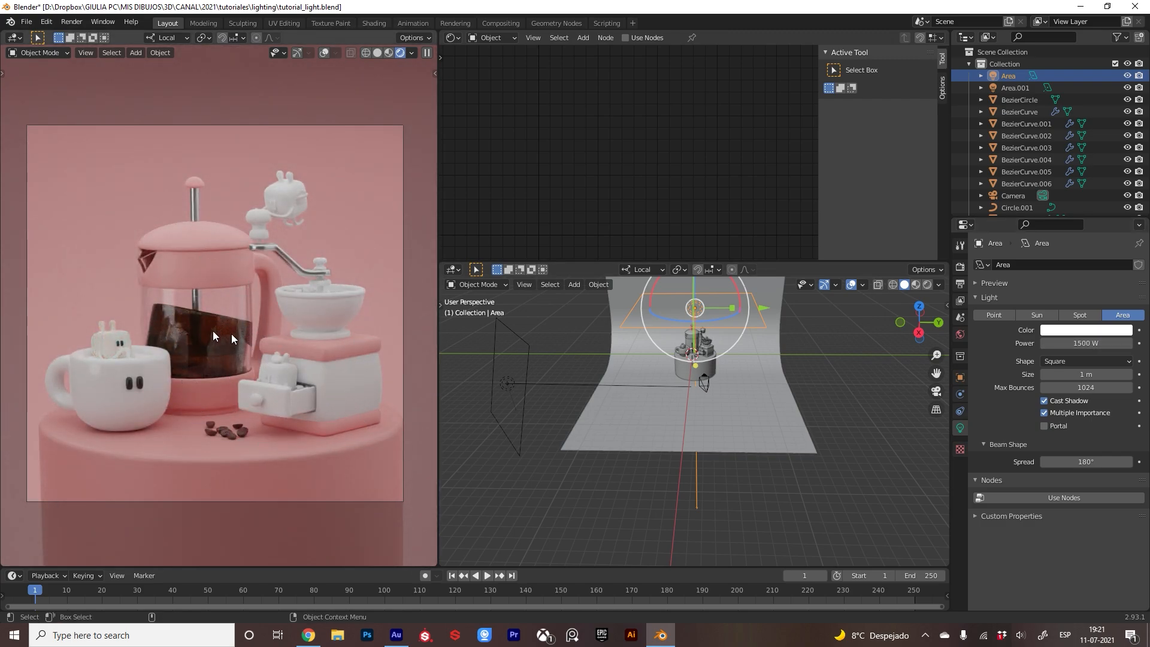
# Rotate the coffee liquid back to reduce its tilt inside the French press
pyautogui.scroll(5, 717, 354)
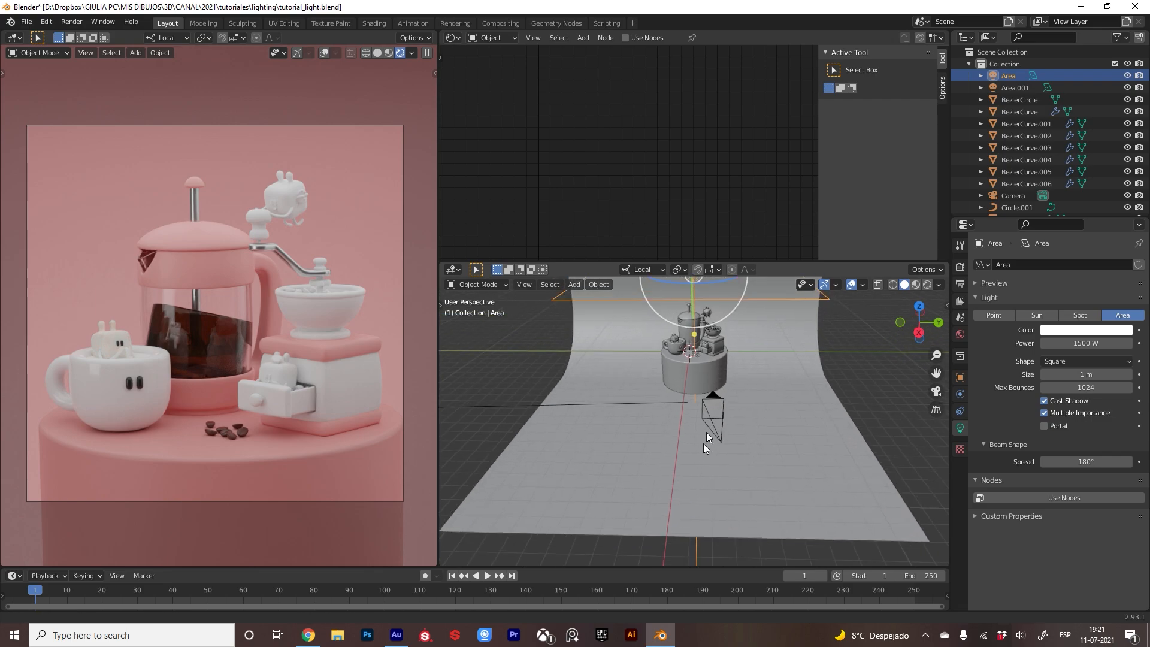
pyautogui.click(688, 354)
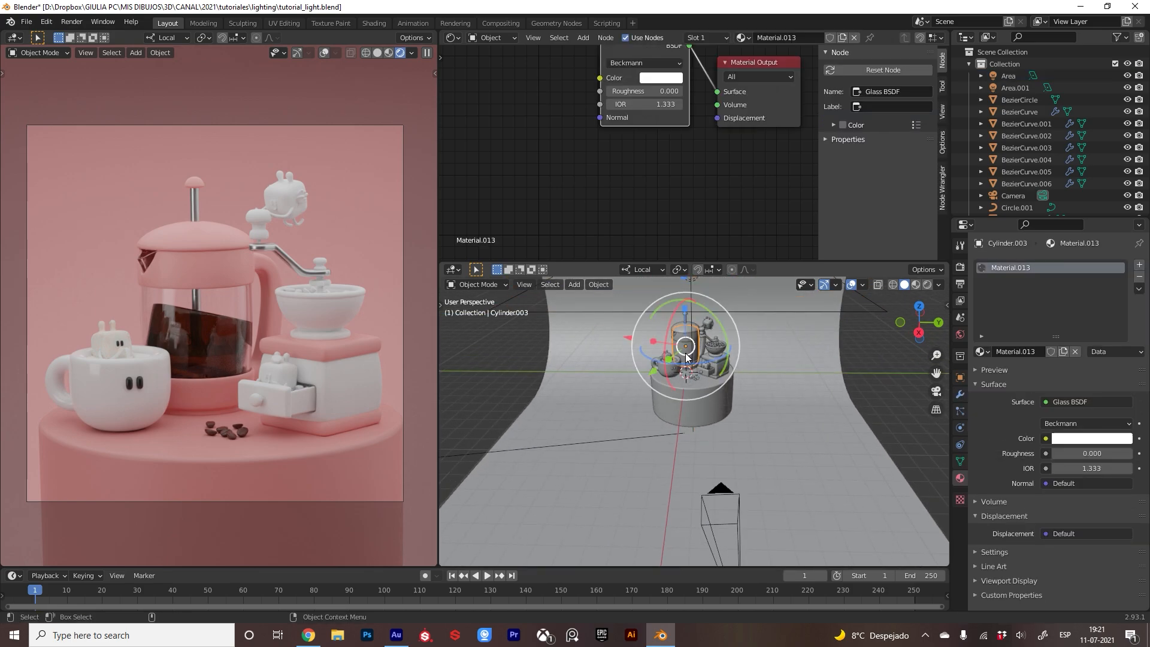
pyautogui.moveTo(694, 352); pyautogui.dragTo(803, 428)
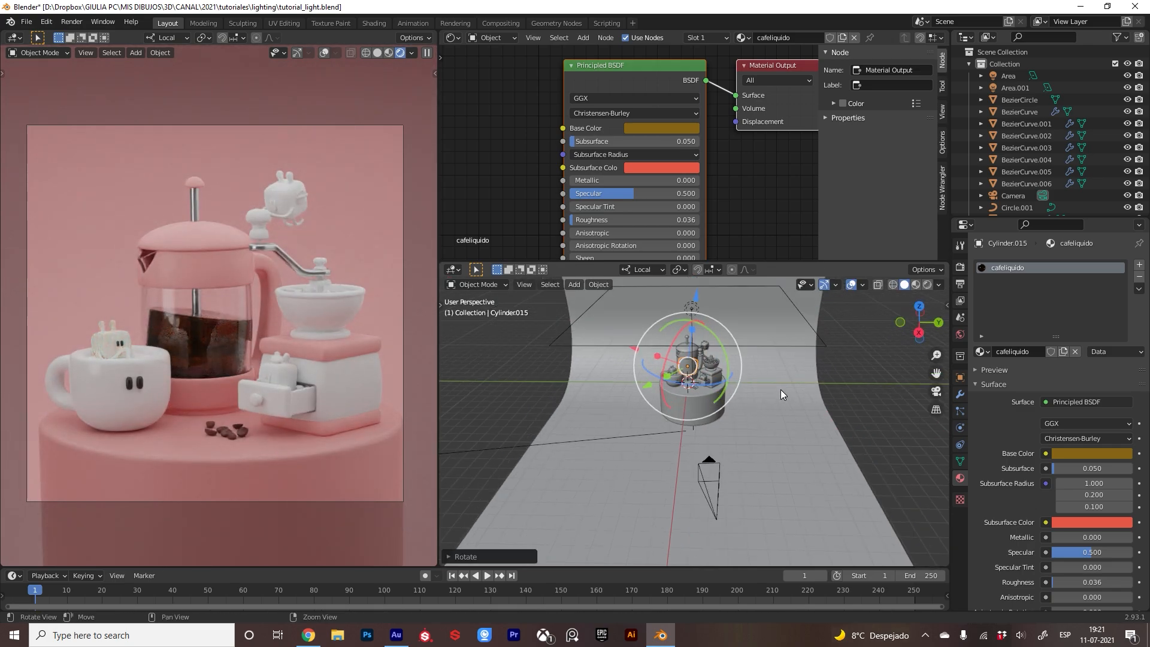
# Set the overhead area light's power to 1200 W
pyautogui.moveTo(781, 389); pyautogui.dragTo(534, 416, button='middle')
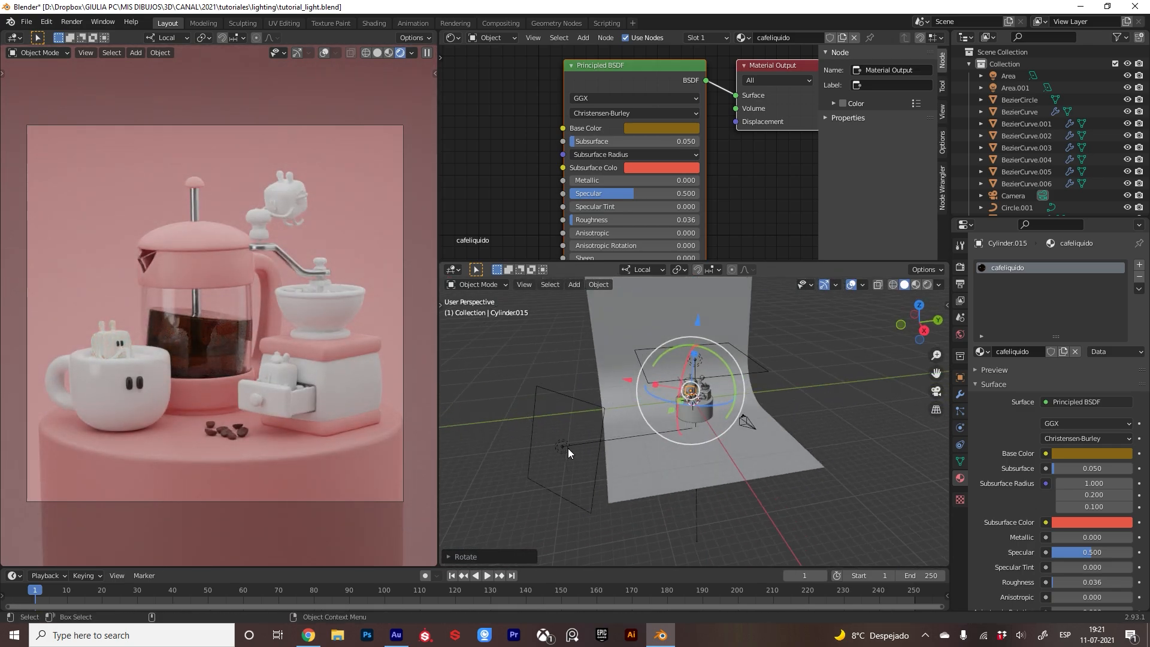
pyautogui.click(566, 448)
pyautogui.click(808, 372)
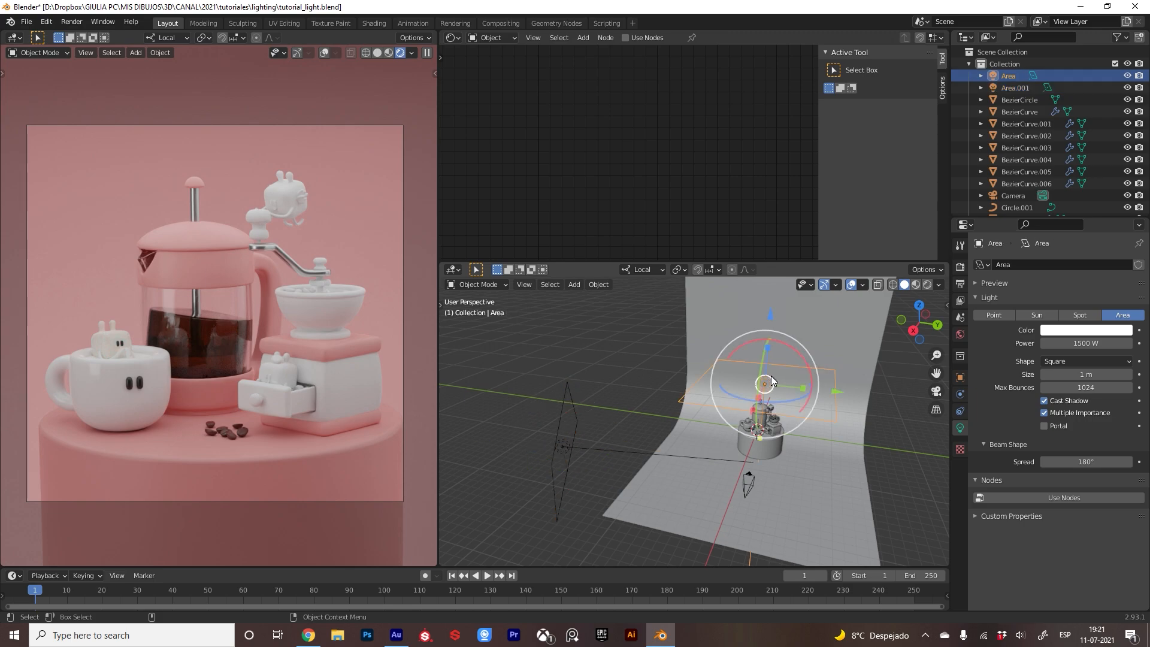
pyautogui.click(1107, 346)
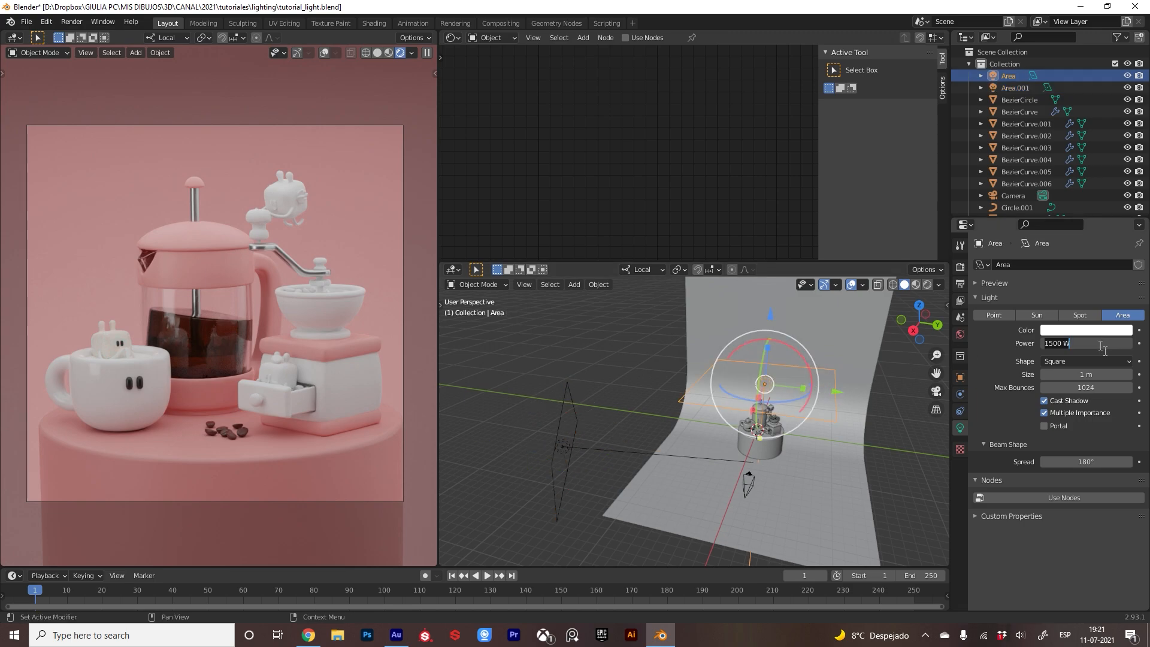
pyautogui.write('1200')
pyautogui.press('Return')
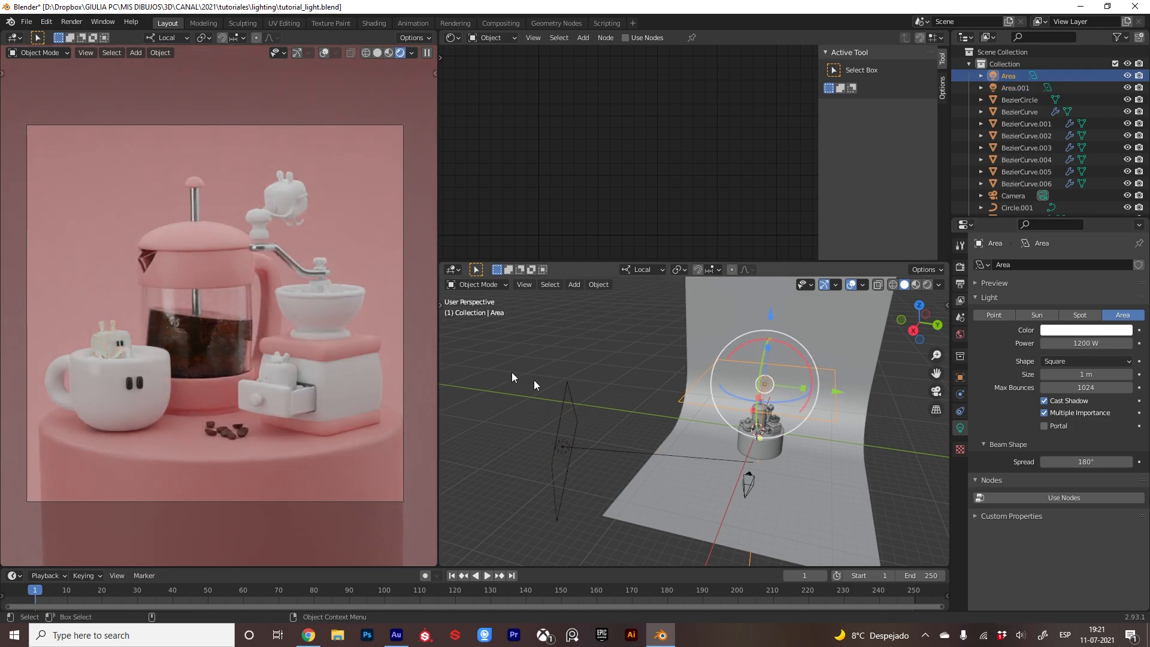
# Raise the side area light's power to 5000 W, after trying 2500 W
pyautogui.moveTo(623, 370); pyautogui.dragTo(537, 409, button='middle')
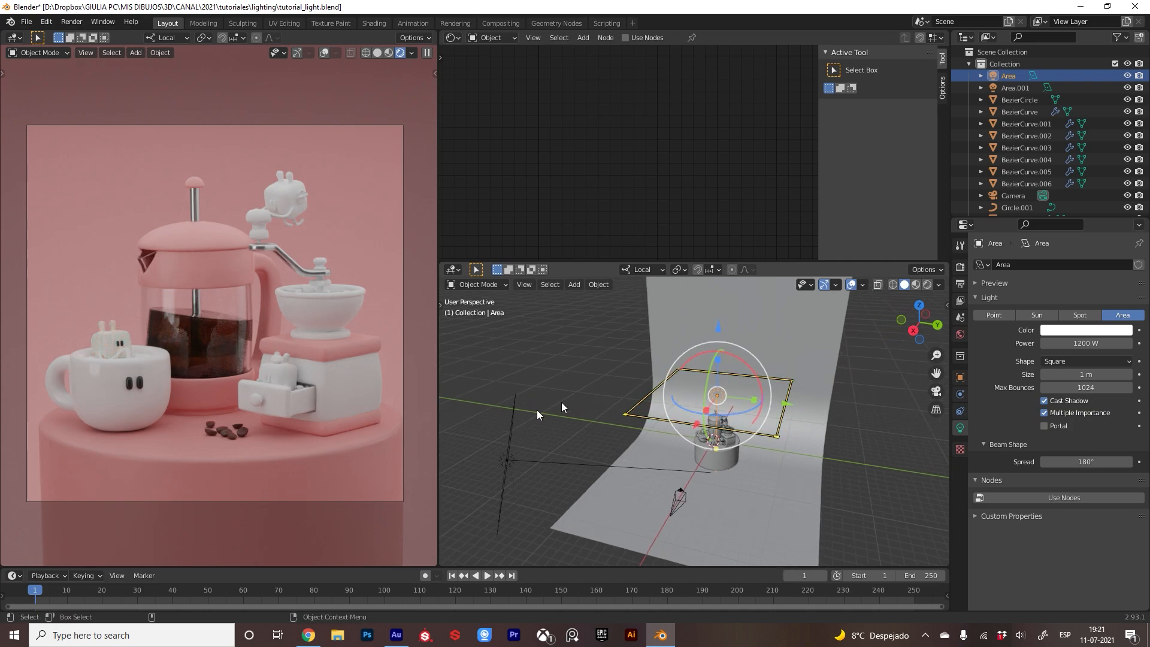
pyautogui.click(511, 452)
pyautogui.click(1101, 345)
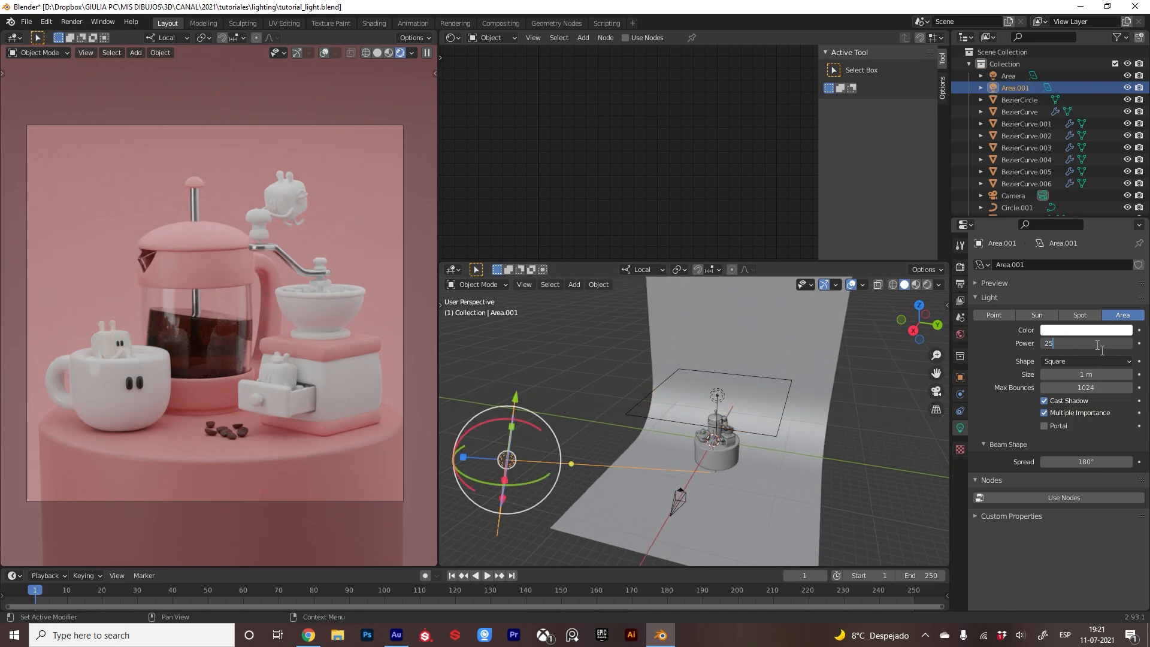
pyautogui.write('2500')
pyautogui.press('Return')
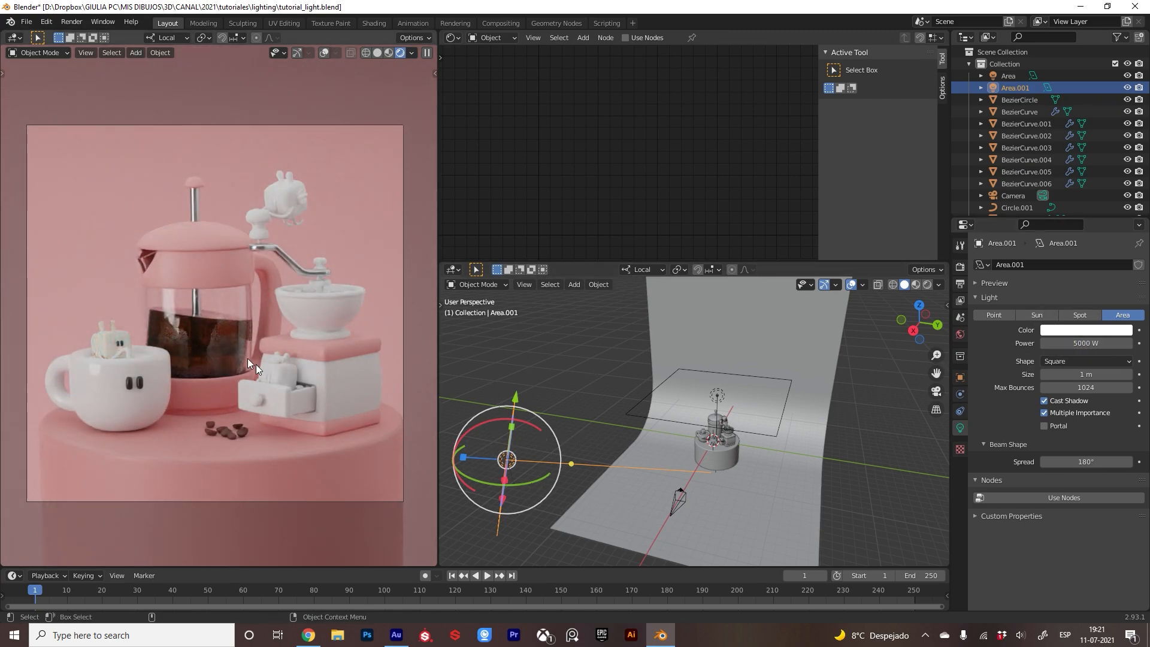
pyautogui.moveTo(691, 405); pyautogui.dragTo(778, 426, button='middle')
pyautogui.keyDown('shift'); pyautogui.moveTo(688, 425); pyautogui.dragTo(742, 402, button='middle'); pyautogui.keyUp('shift')
pyautogui.moveTo(848, 426); pyautogui.dragTo(800, 434, button='middle')
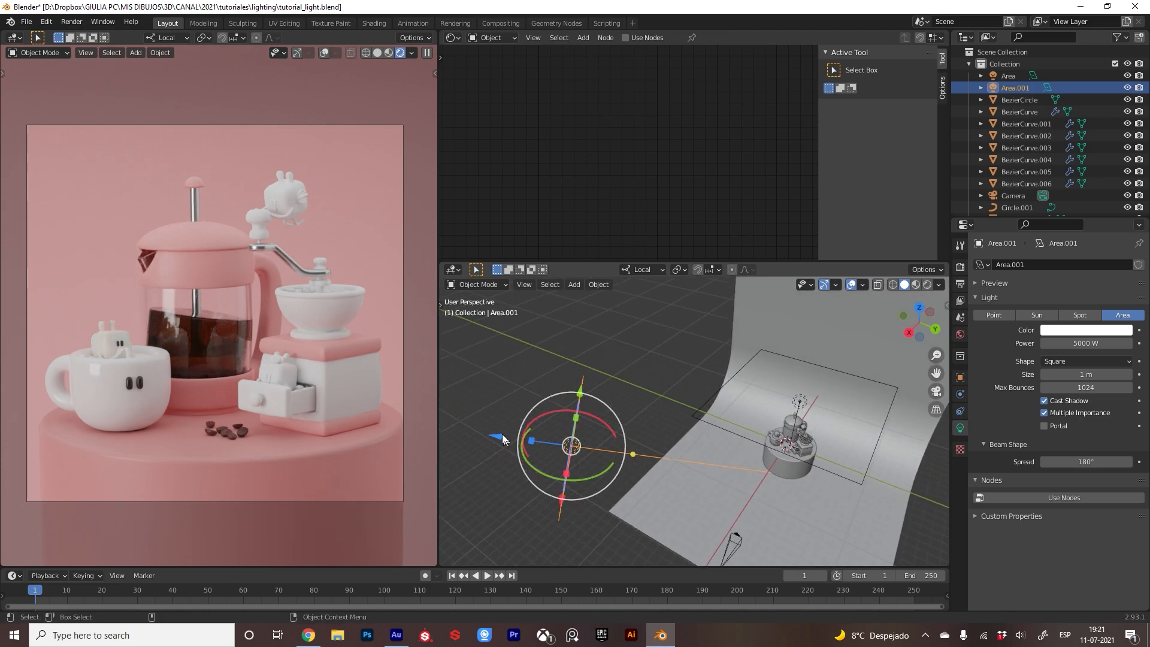
# Re-aim the side area light directly at the coffee objects on the pedestal, after trying the light closer to them
pyautogui.moveTo(504, 439); pyautogui.dragTo(669, 443)
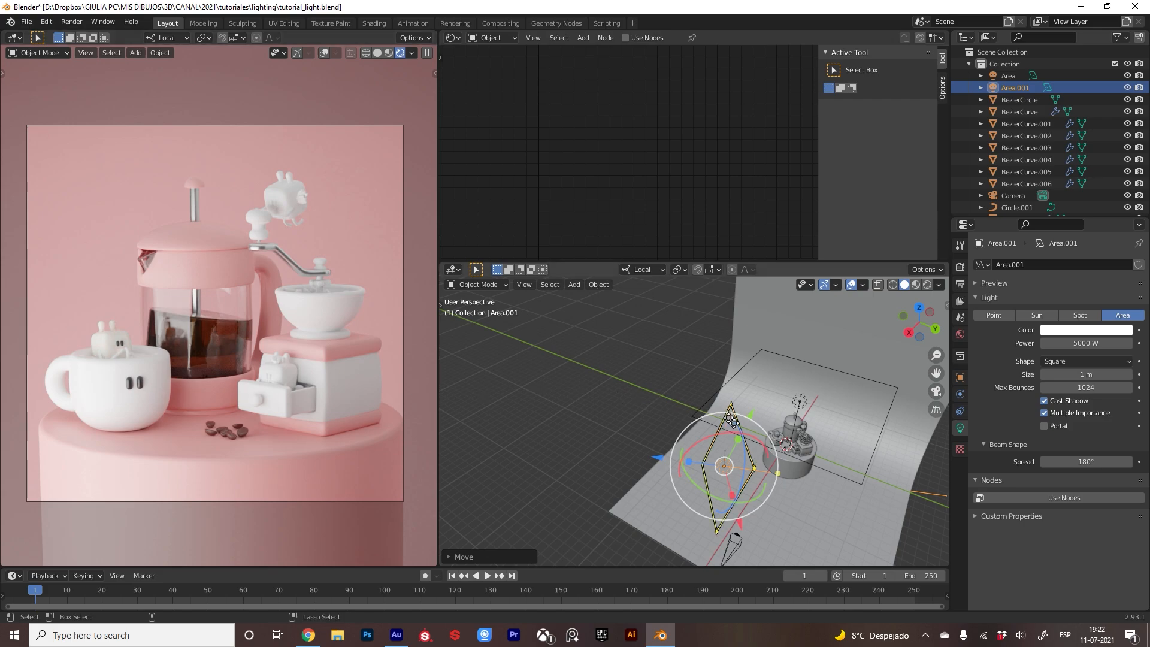
pyautogui.hotkey('ctrl', 'z')
pyautogui.moveTo(747, 408); pyautogui.dragTo(704, 442, button='middle')
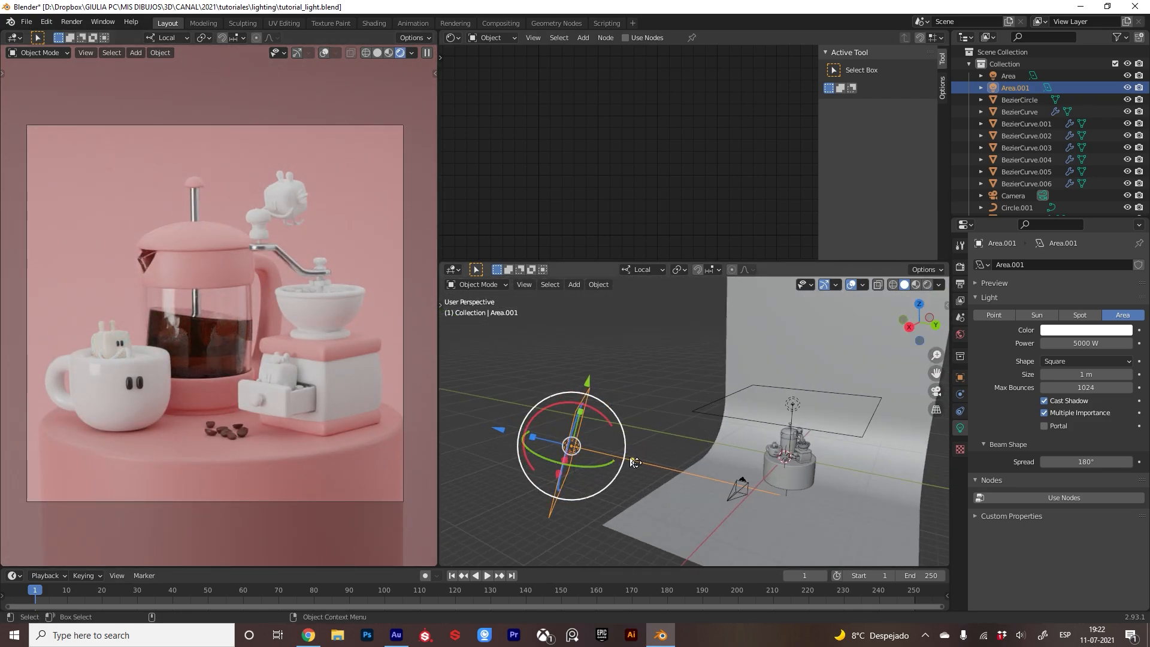
pyautogui.moveTo(631, 460); pyautogui.dragTo(764, 467)
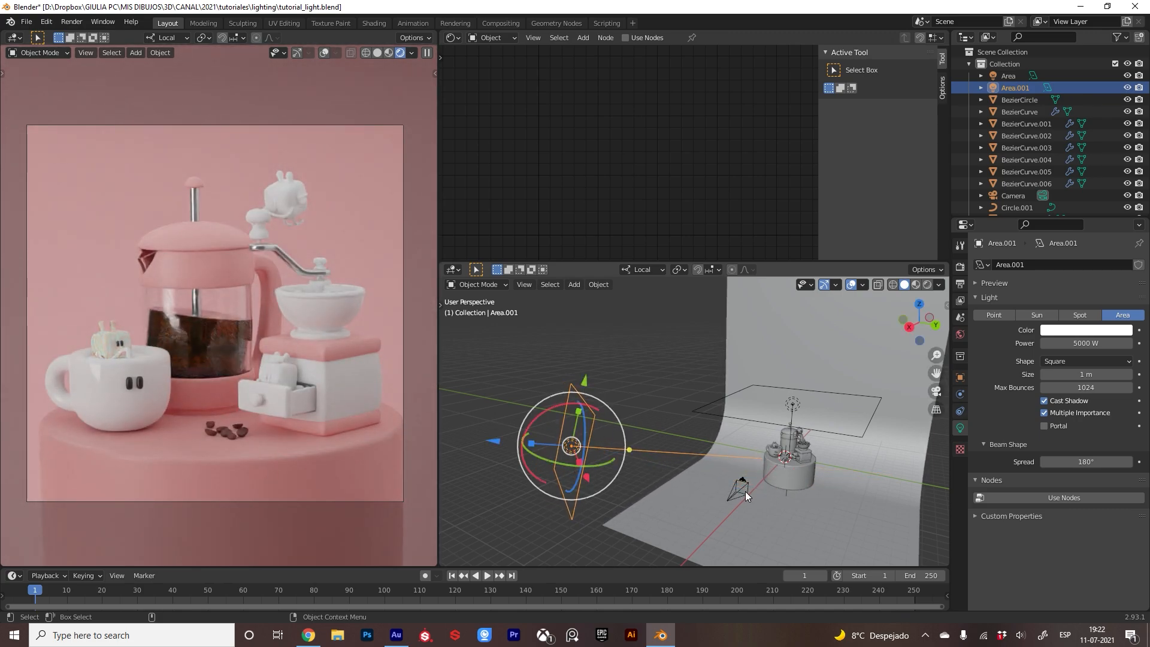
pyautogui.moveTo(746, 492); pyautogui.dragTo(728, 472, button='middle')
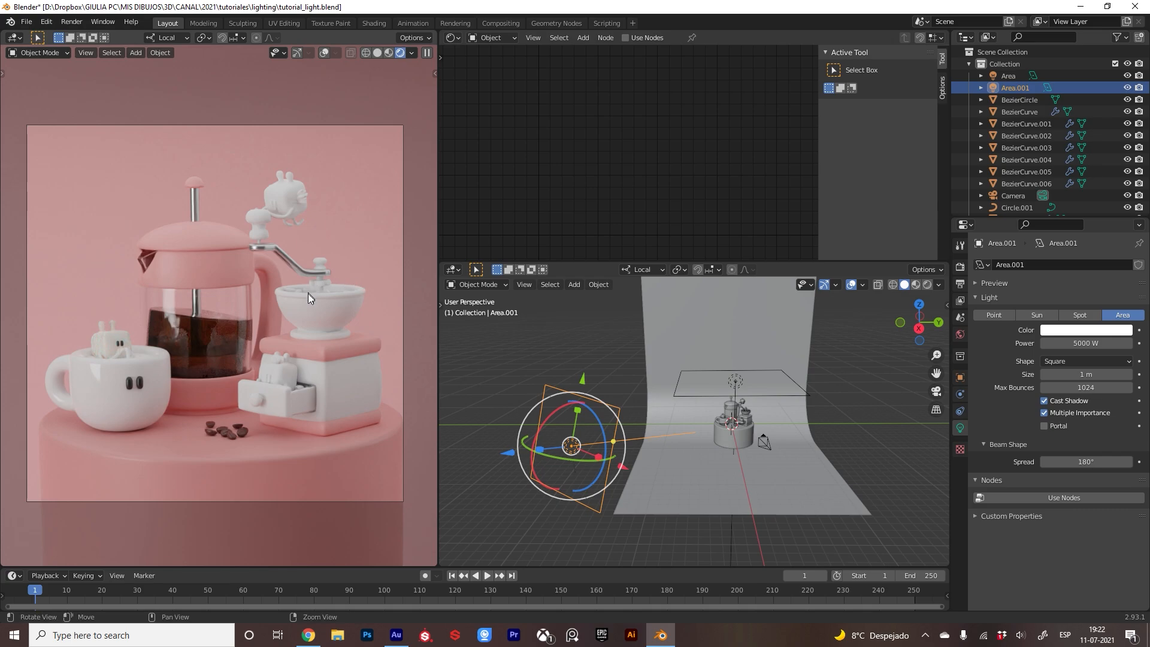
# Select the curved backdrop plane and enlarge the Shader Editor to give its material nodes more room
pyautogui.keyDown('shift'); pyautogui.moveTo(308, 294); pyautogui.dragTo(302, 304, button='middle'); pyautogui.keyUp('shift')
pyautogui.moveTo(863, 382); pyautogui.dragTo(828, 382, button='middle')
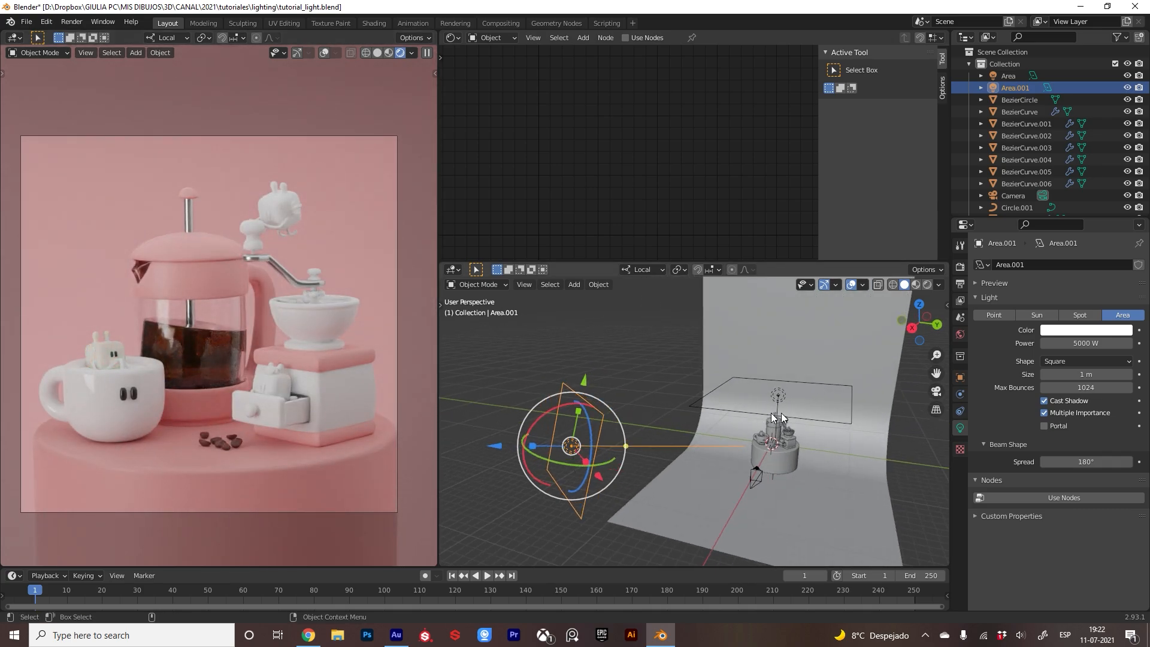
pyautogui.click(830, 477)
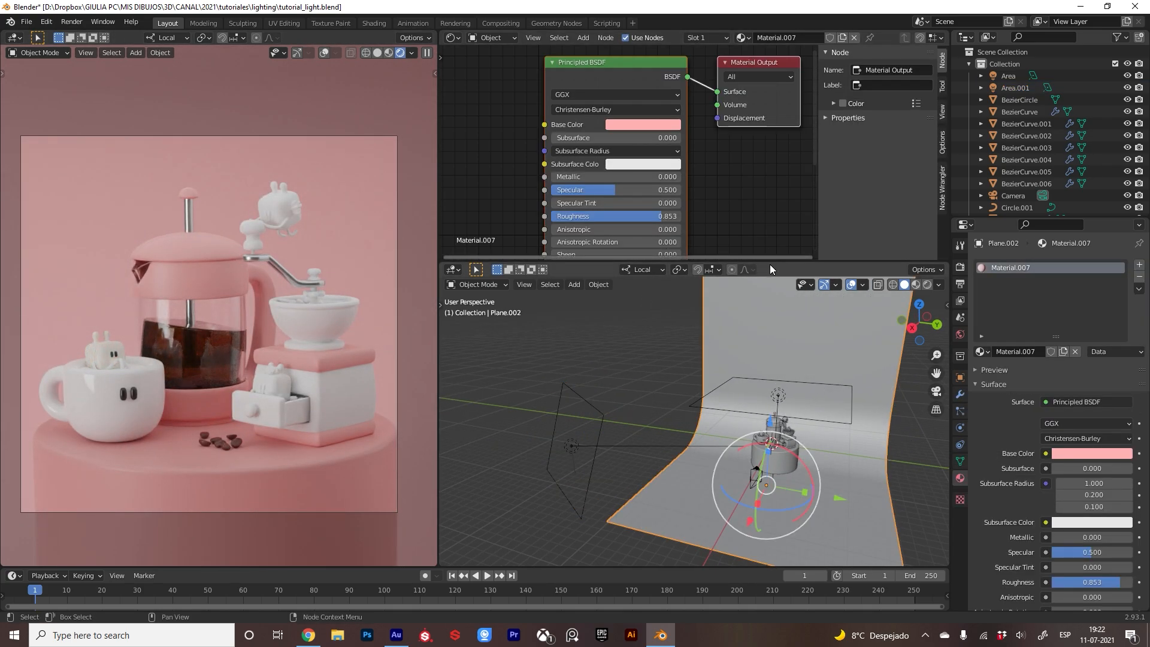
pyautogui.moveTo(774, 262); pyautogui.dragTo(775, 431)
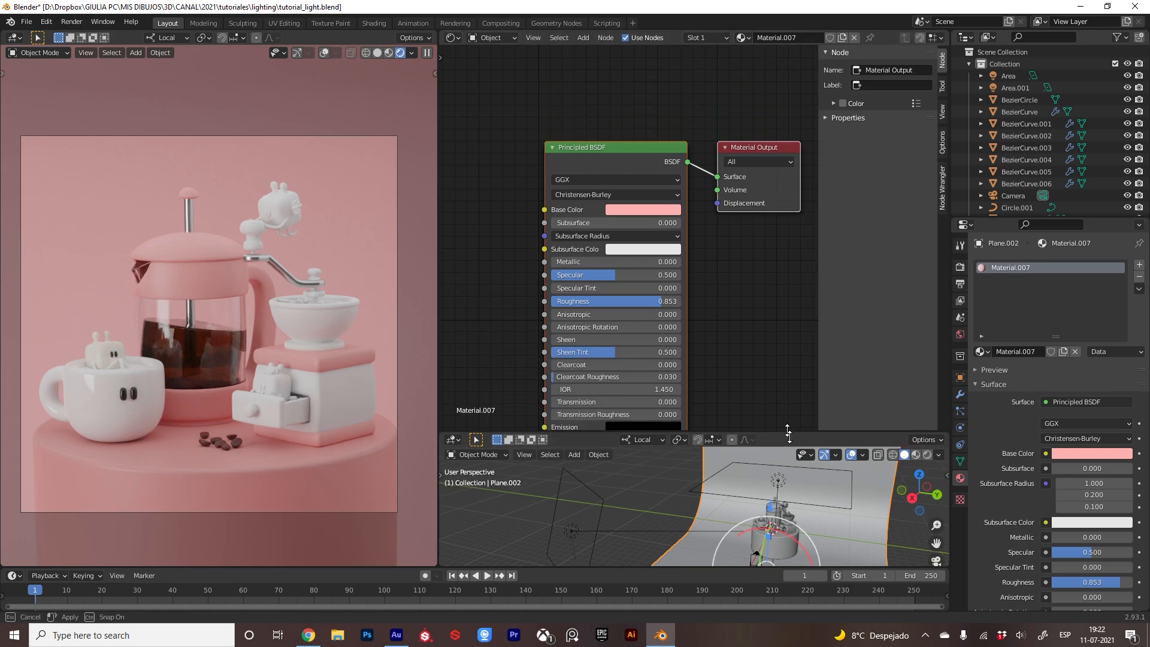